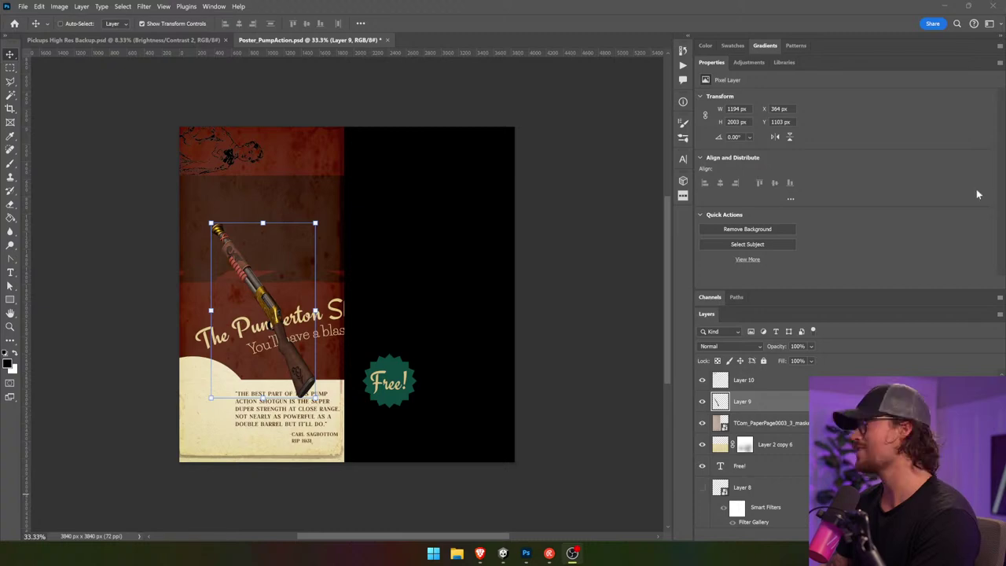
- Switch to the browser to view the open YouTube oldies video, and return to the poster document
mouse_move(486, 560)
left_click(479, 502)
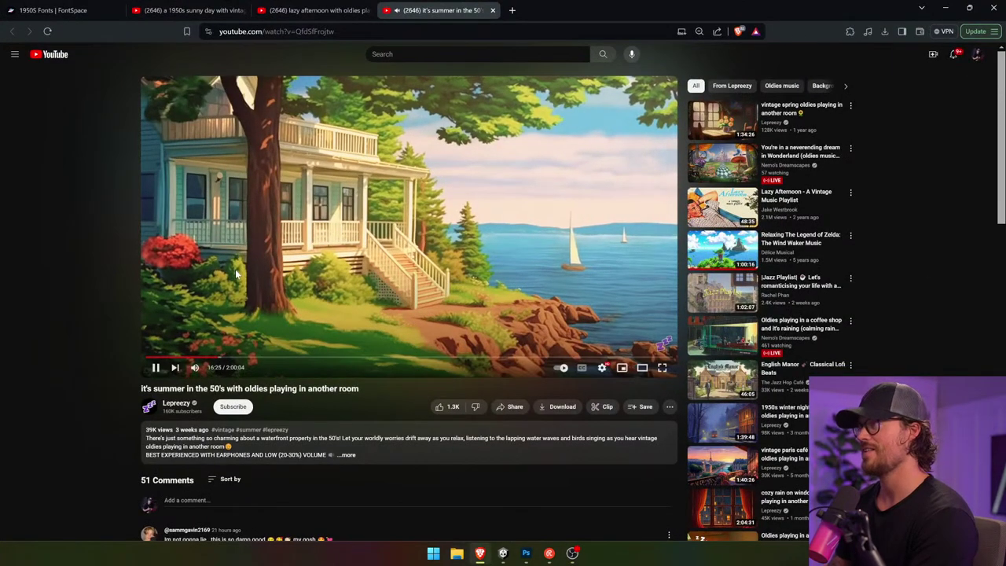
left_click(946, 8)
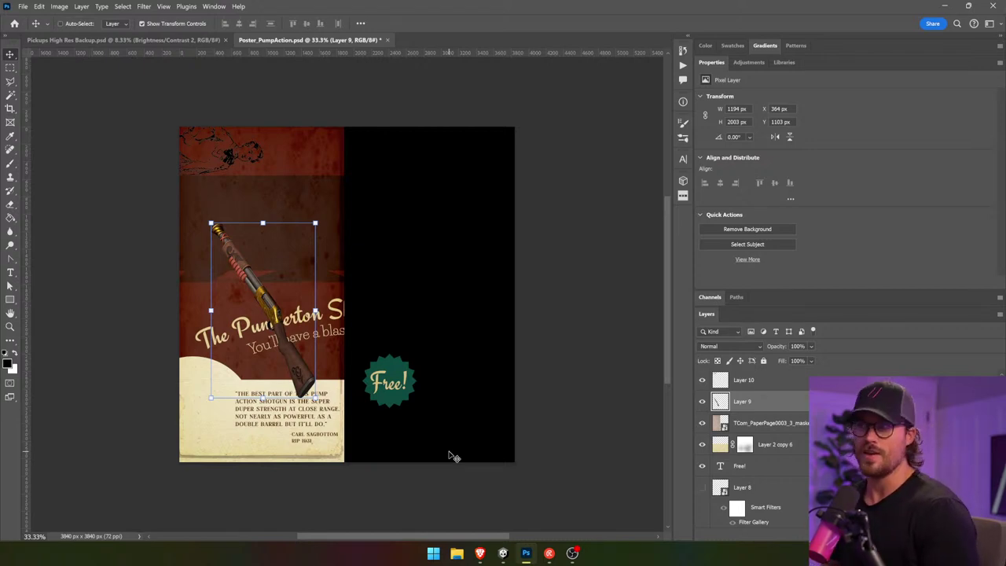
- Undo the recent edits back to before the shotgun image was added to the poster
key("ctrl+z")
key("ctrl+z")
key("ctrl+z")
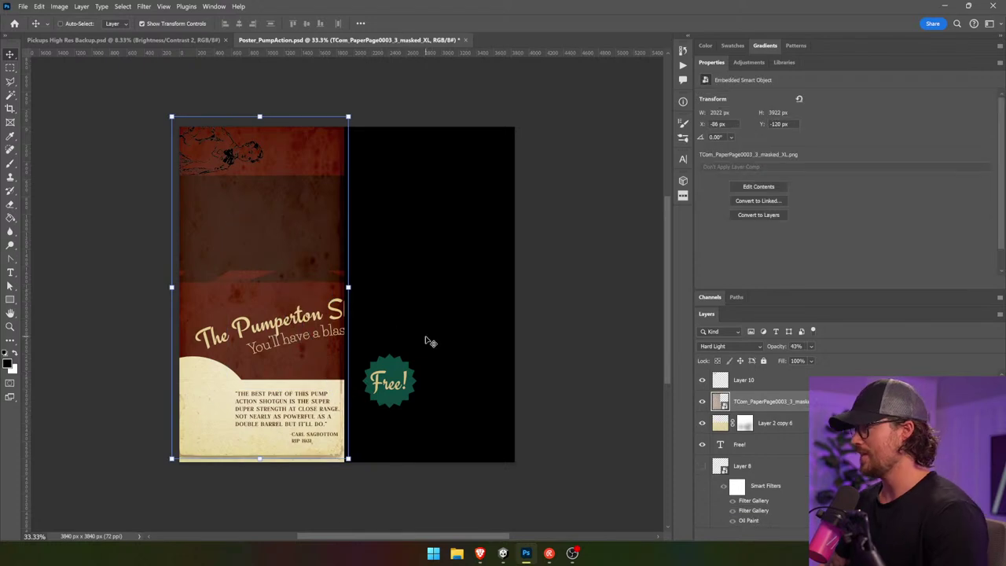
- Rotate the line-drawn figure 90° counterclockwise to stand upright and place it beside the quote in the poster's lower-left cream area
left_click(796, 387)
scroll(796, 394, "down", 1)
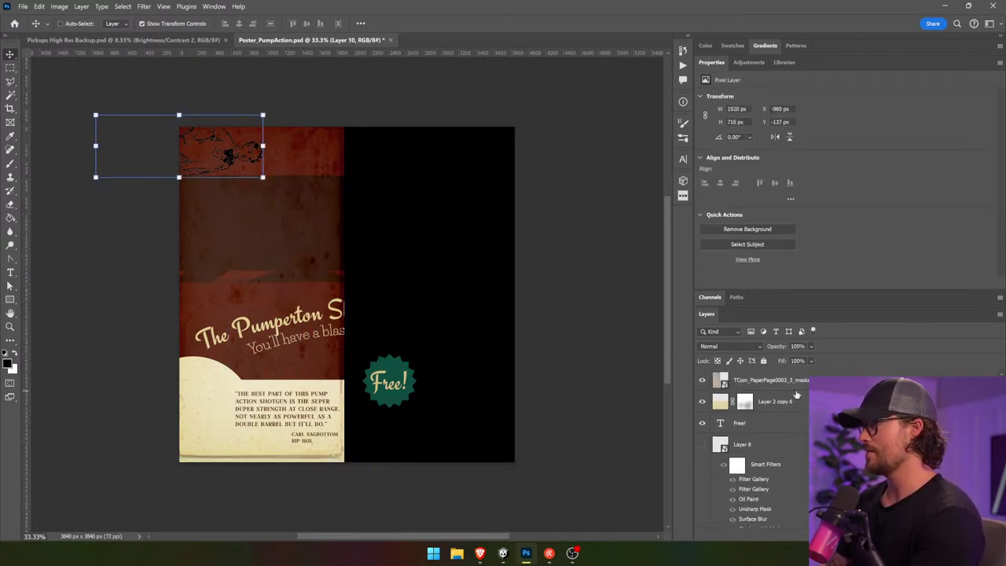
key("ctrl+z")
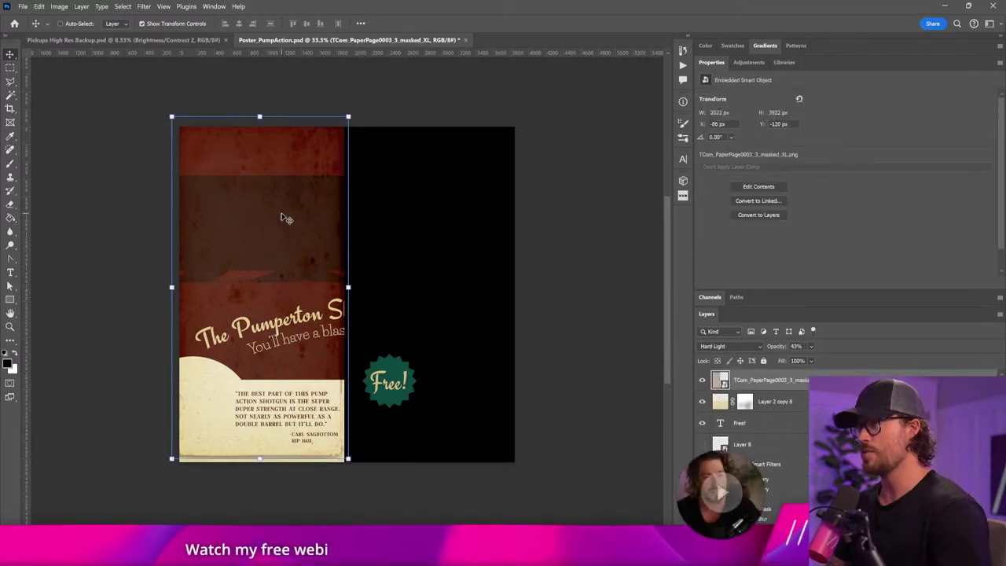
key("ctrl+shift+z")
left_click_drag(269, 106, 159, 90)
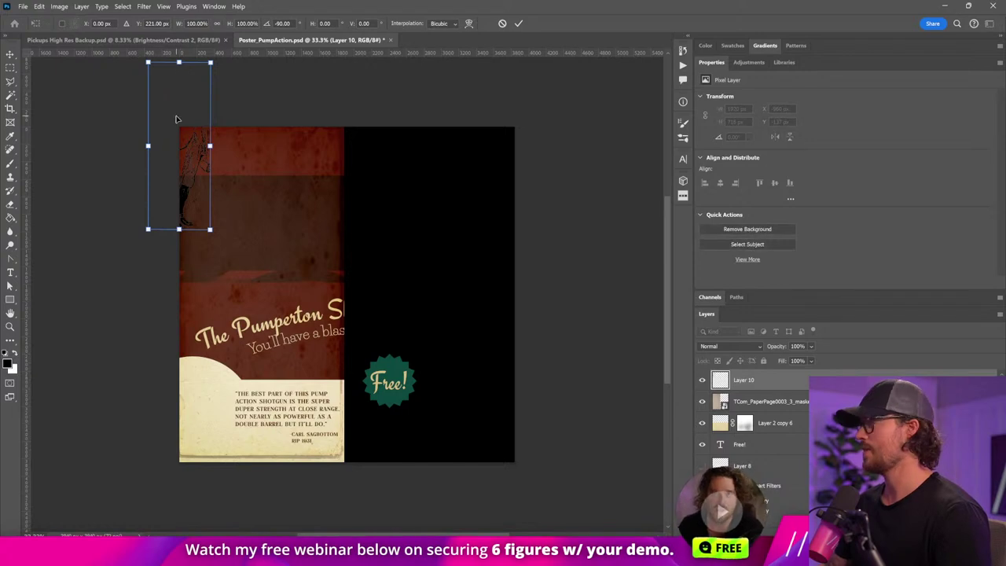
key("Return")
left_click_drag(325, 138, 387, 347)
left_click_drag(387, 302, 388, 330)
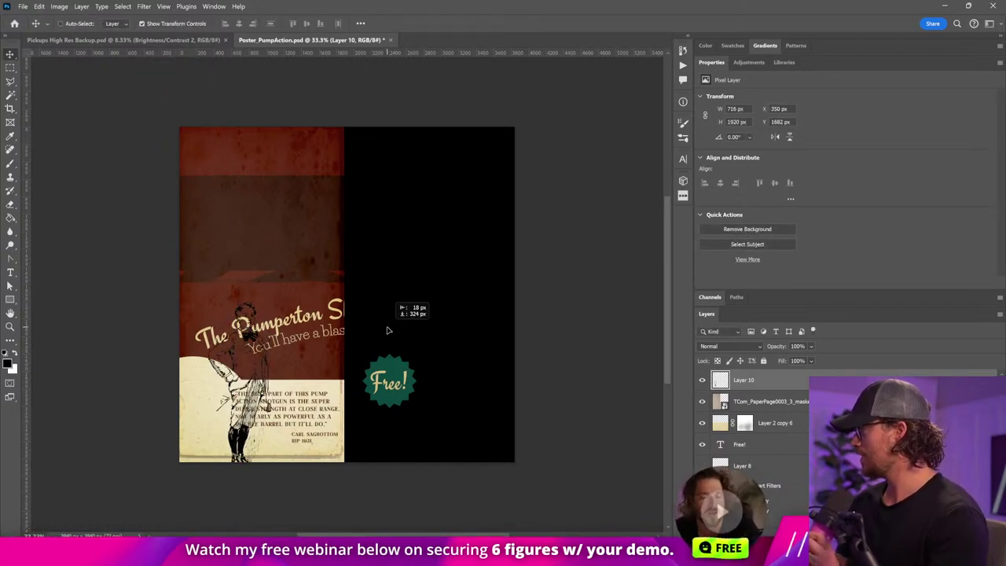
left_click_drag(388, 330, 392, 379)
- Shift the paper texture overlay about 21 px right and 81 px down, deselect it, and save the poster
left_click(790, 407)
left_click_drag(526, 380, 529, 388)
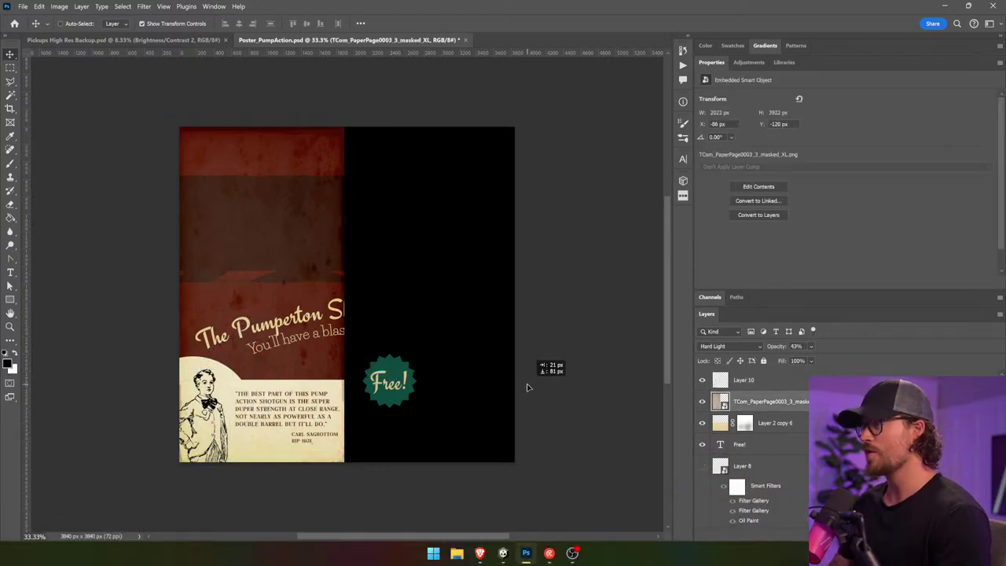
left_click(648, 273)
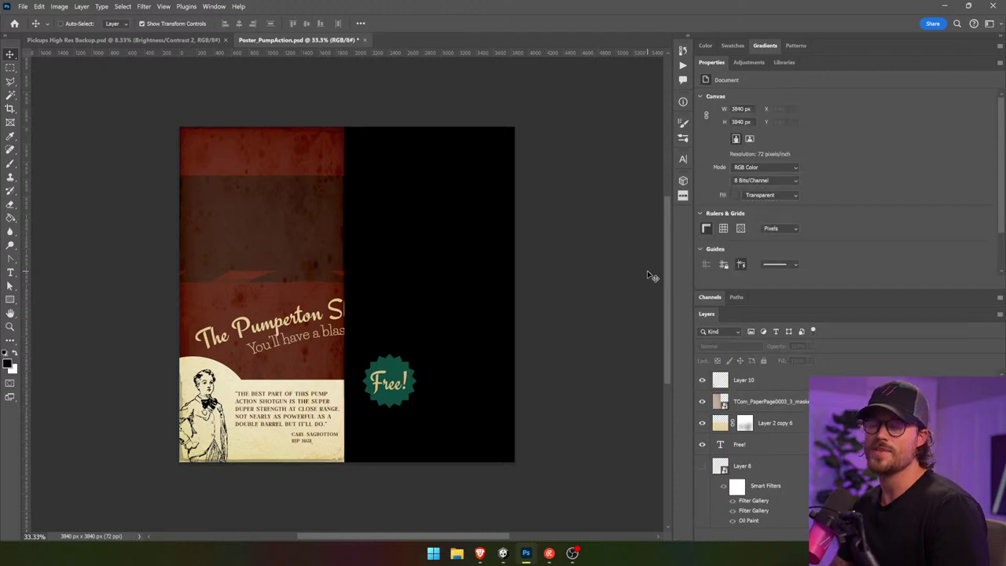
key("ctrl+s")
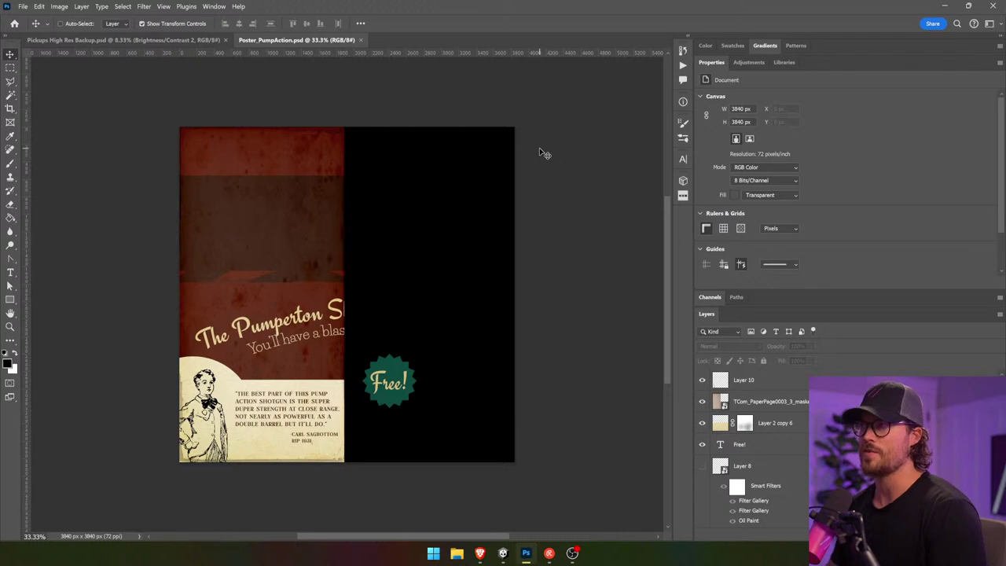
- Show the Pickups High Res Backup document and deselect its active layer
left_click(181, 39)
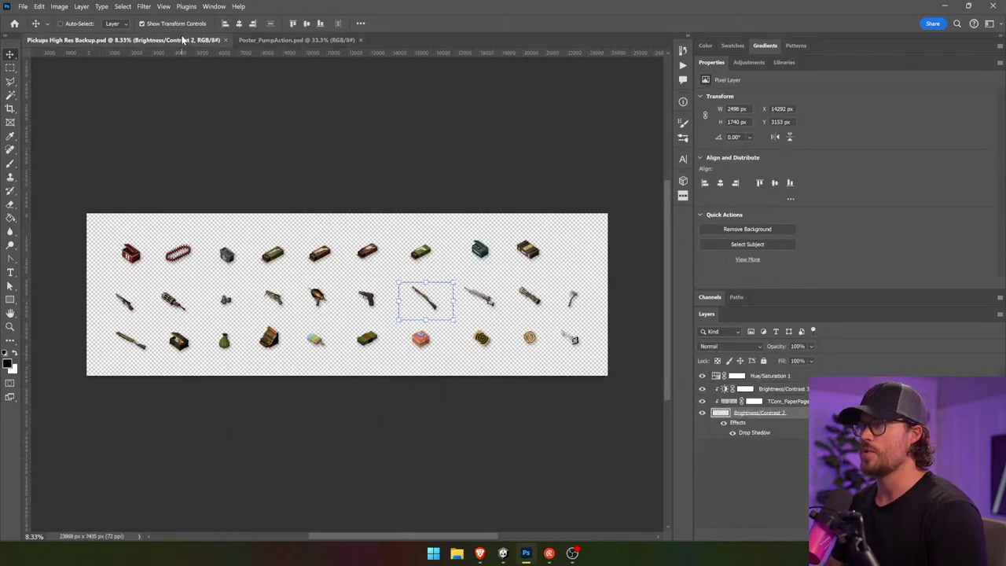
left_click(455, 416, "ctrl")
key("ctrl+d")
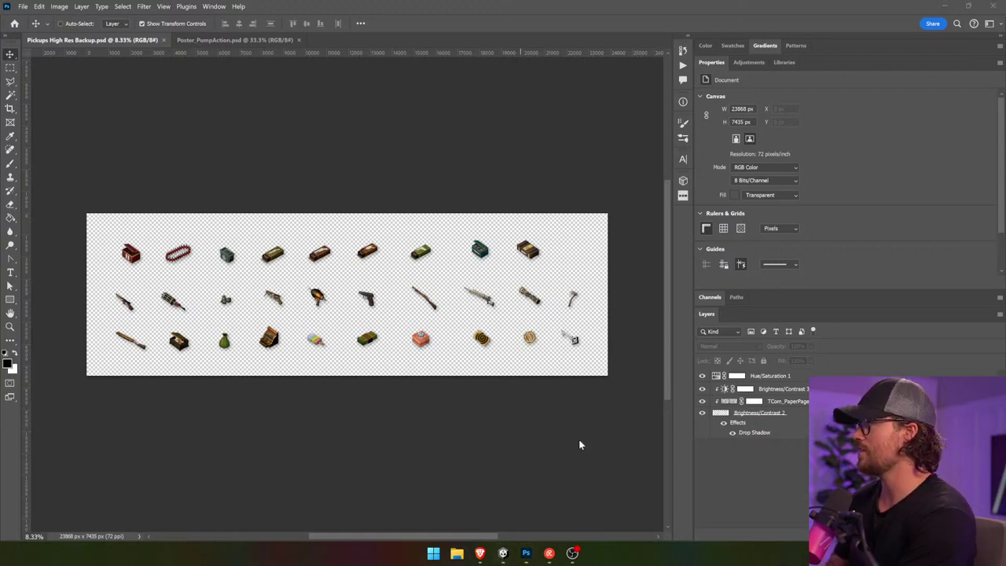
- Switch to Unity and search the project assets for "screensho"
left_click(503, 553)
left_click(616, 53)
type("w")
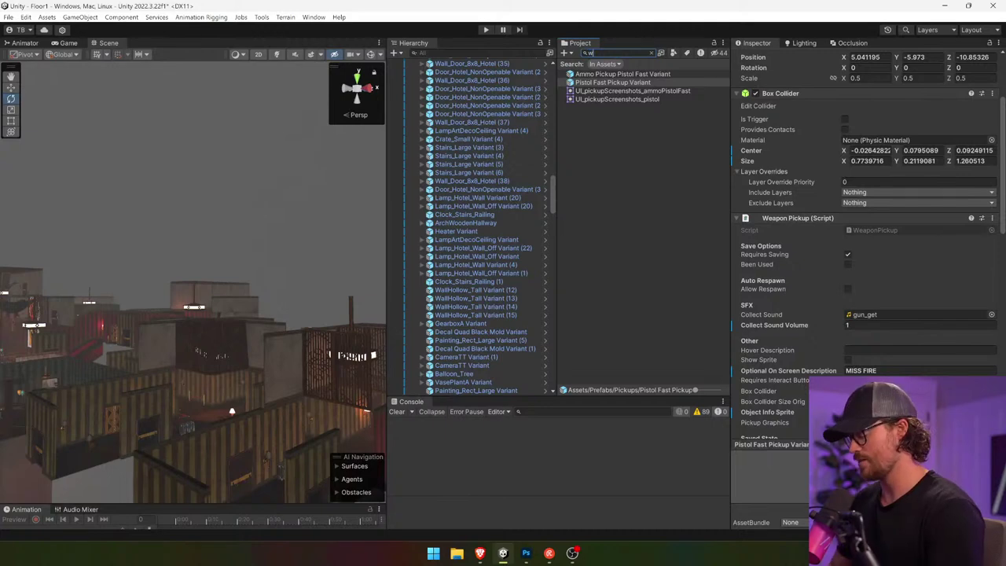
type("eapons screen")
key("ctrl+a")
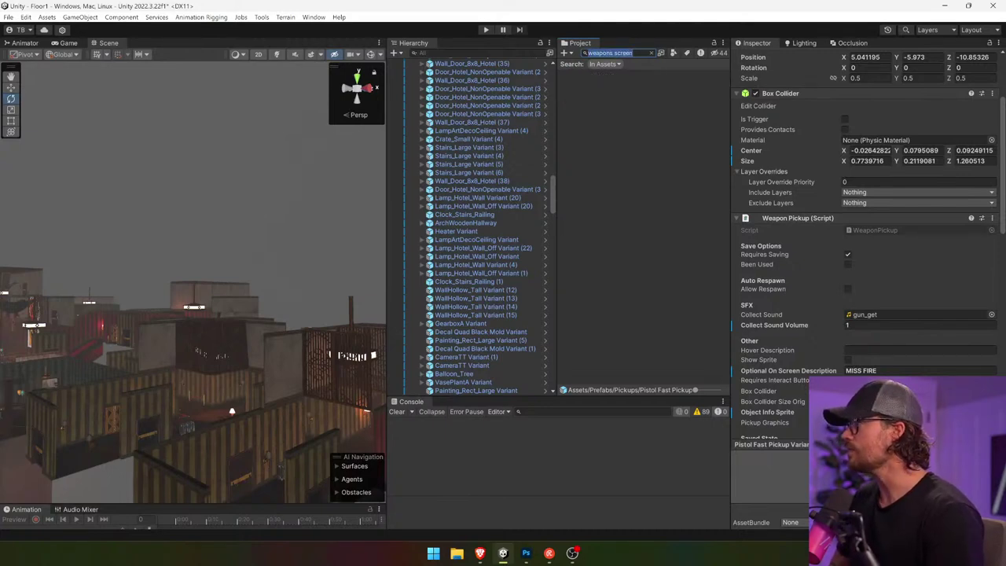
type("screensho")
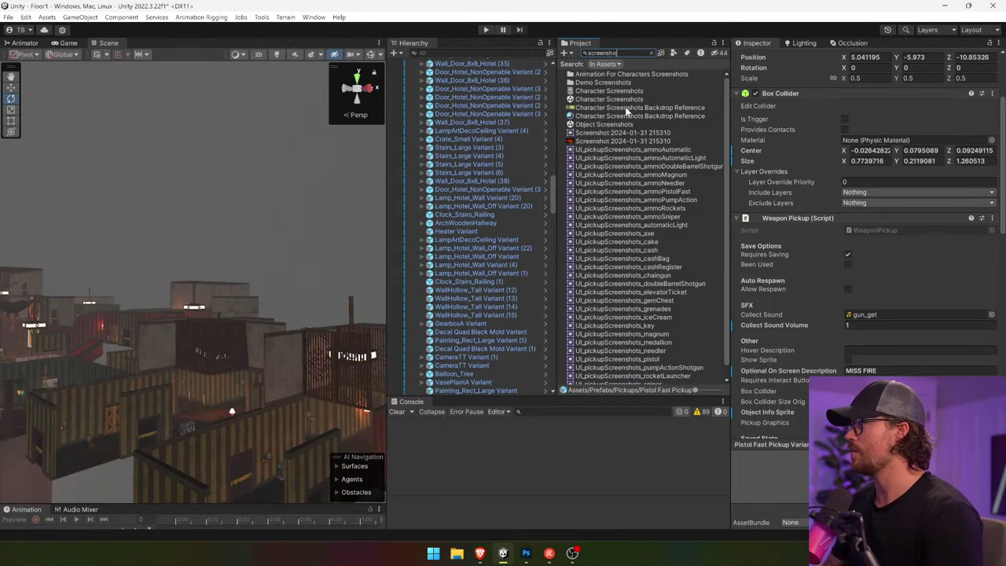
- Open the Object Screenshots scene without saving the changes in Floor1
left_click(625, 124)
double_click(623, 123)
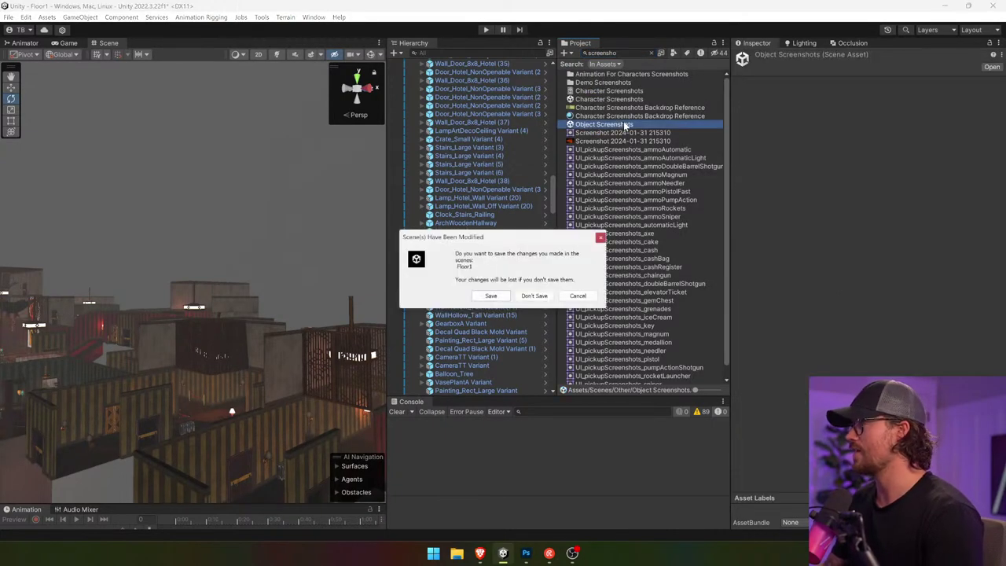
left_click(527, 298)
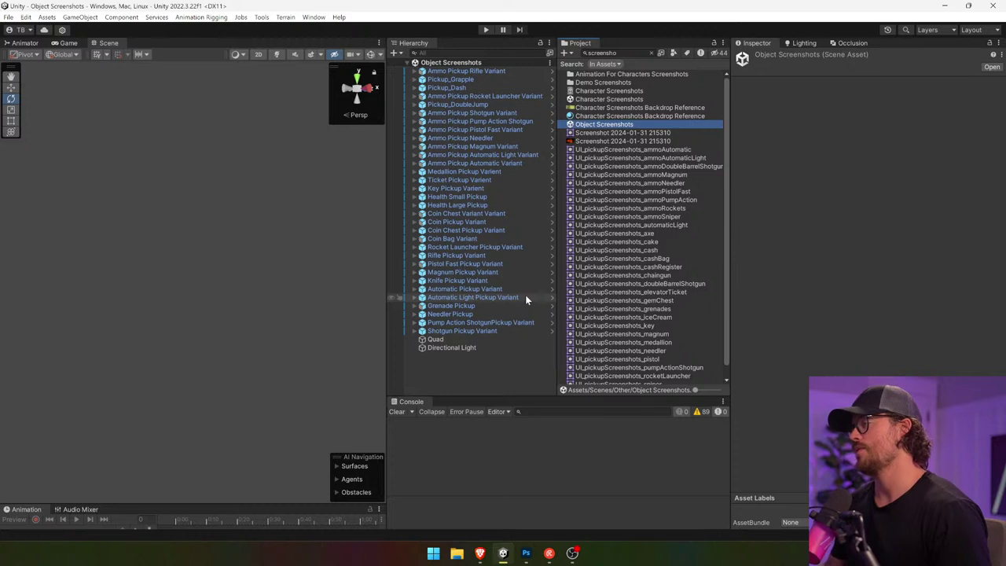
- Select the green Quad backdrop and frame it in the Scene view, using perspective projection
left_click(525, 296)
left_click(485, 348)
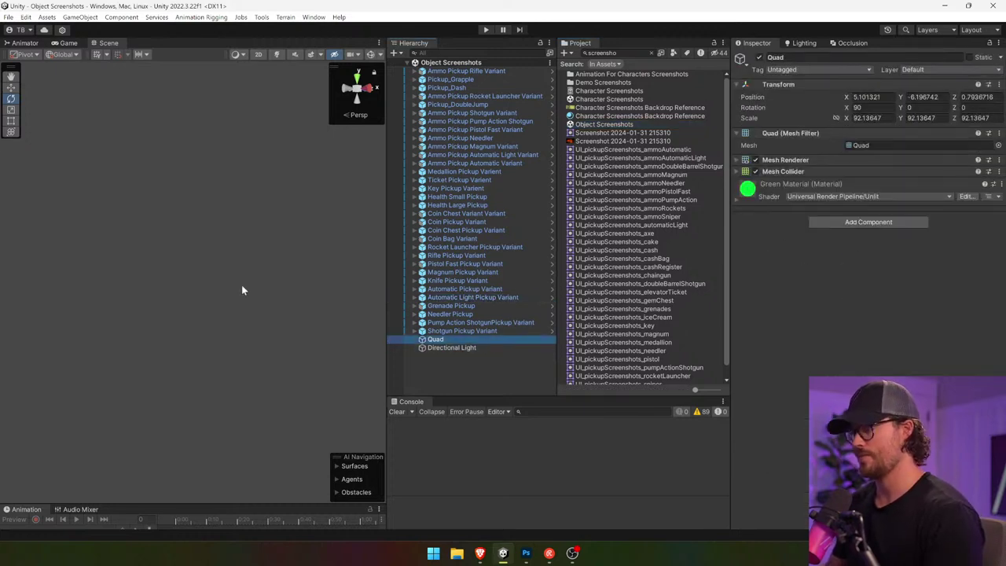
key("f")
left_click_drag(242, 285, 250, 333)
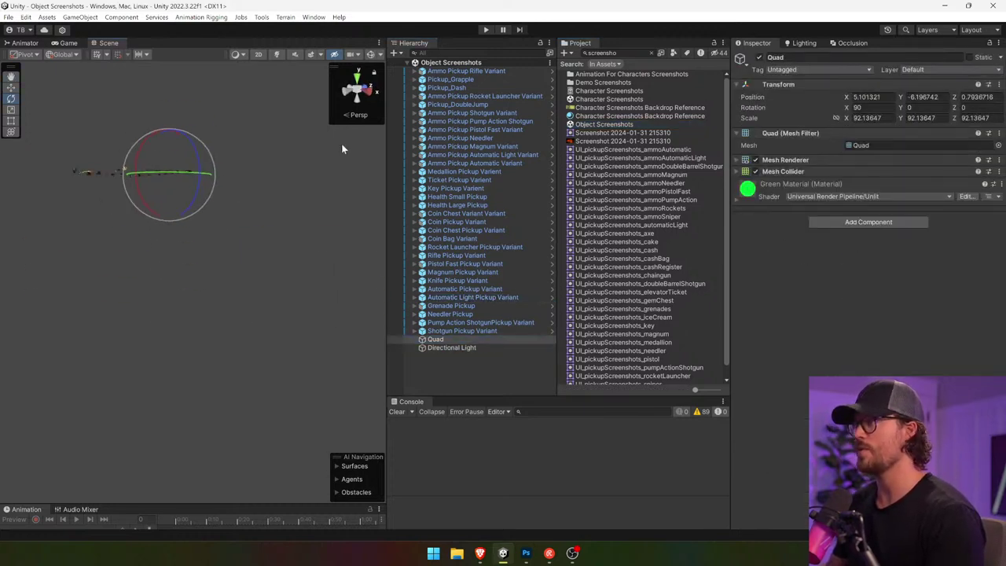
left_click(353, 116)
left_click_drag(248, 200, 302, 315)
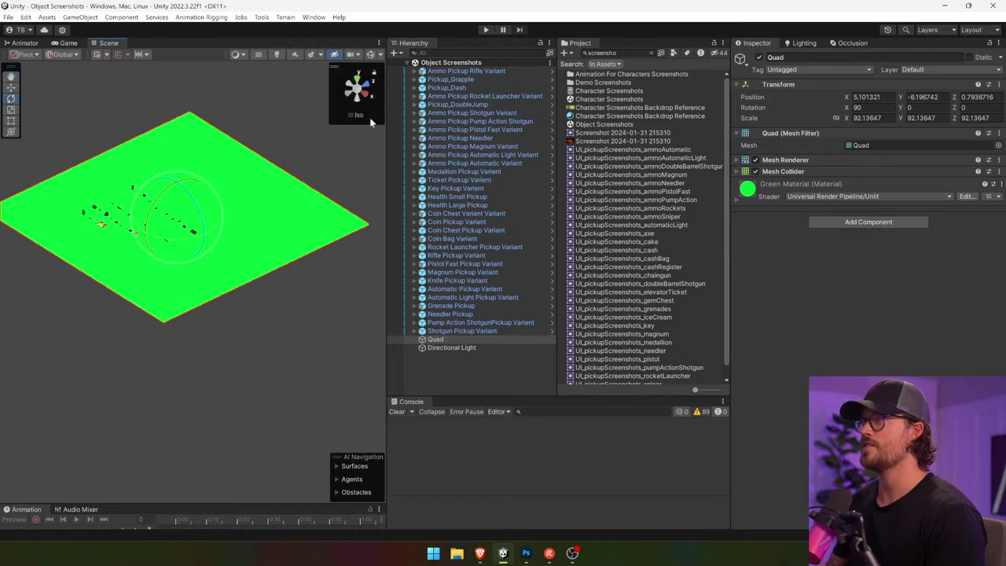
left_click(363, 117)
- Widen the Scene view and bring the pickup models on the green backdrop into close view
left_click_drag(297, 213, 587, 231)
key("w")
left_click_drag(514, 230, 1, 323)
key("w")
key("s")
key("a")
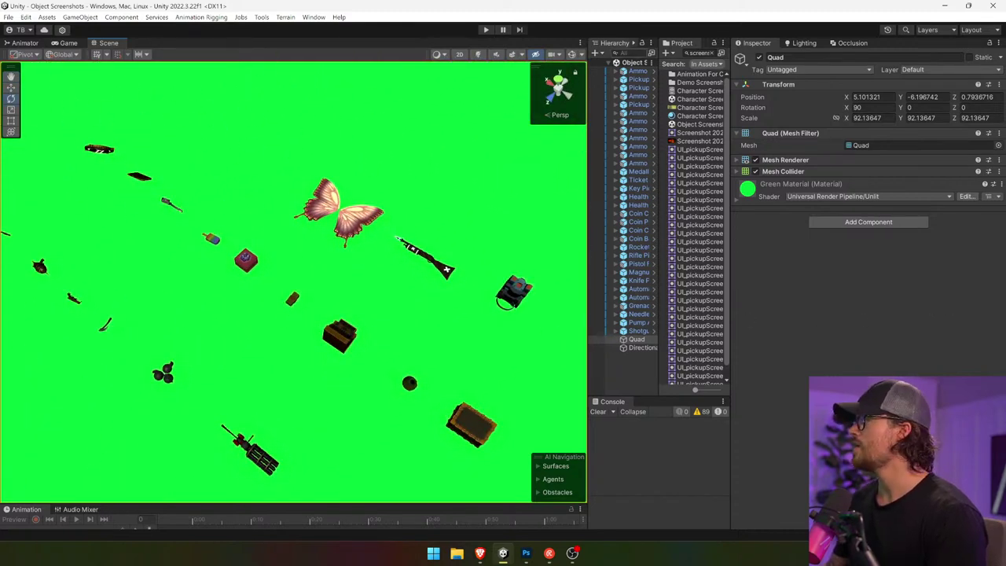
- Search the hierarchy for "post", clear the search, and turn on scene lighting in the Scene view
type("screen")
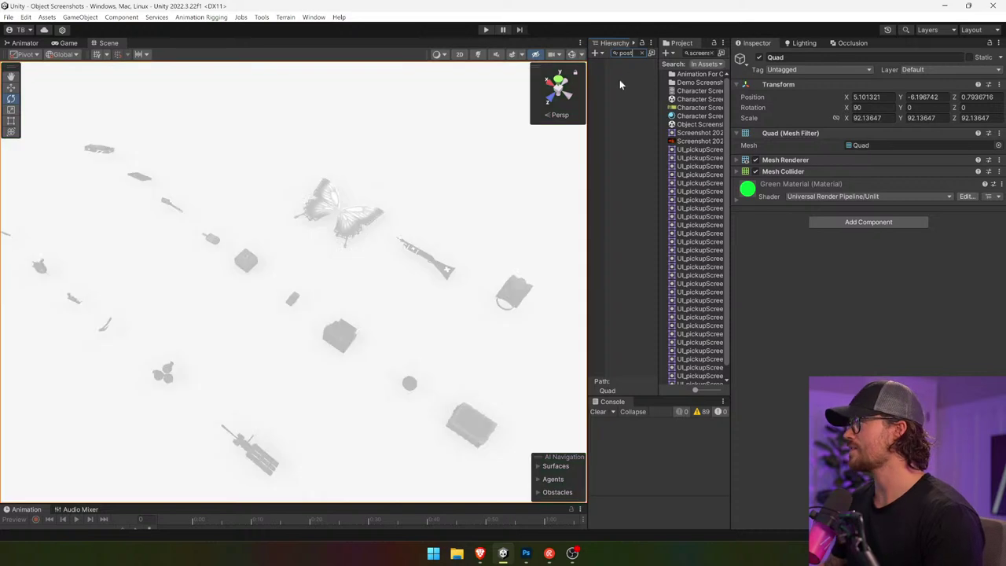
left_click(646, 54)
left_click(478, 54)
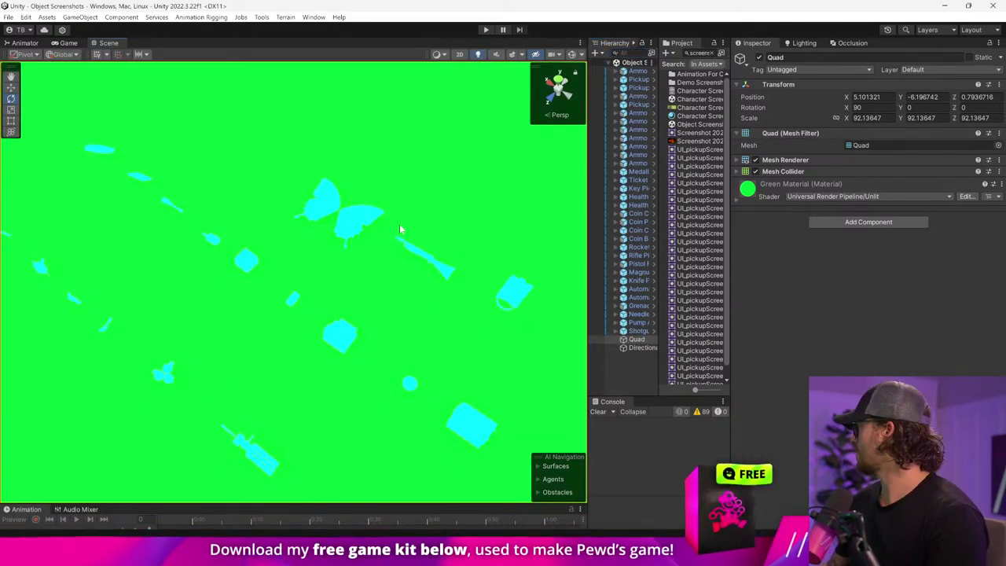
- Frame the shotgun with the X-marked stock side-on against the green backdrop and capture a screenshot of it
left_click_drag(407, 226, 520, 313)
key("w")
key("super+shift+s")
left_click_drag(81, 176, 550, 405)
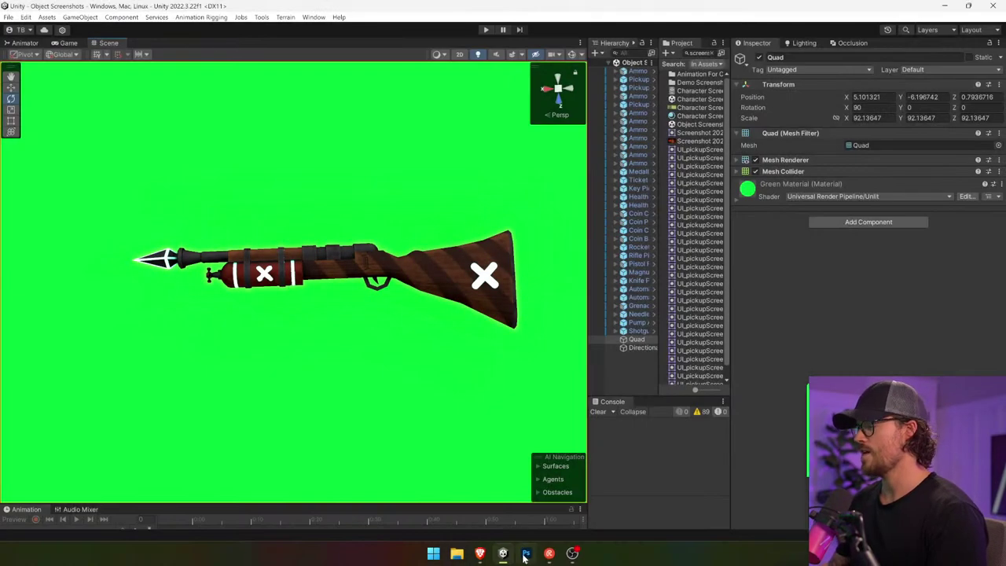
- Switch to Photoshop and paste the shotgun screenshot into Poster_PumpAction.psd
left_click(525, 555)
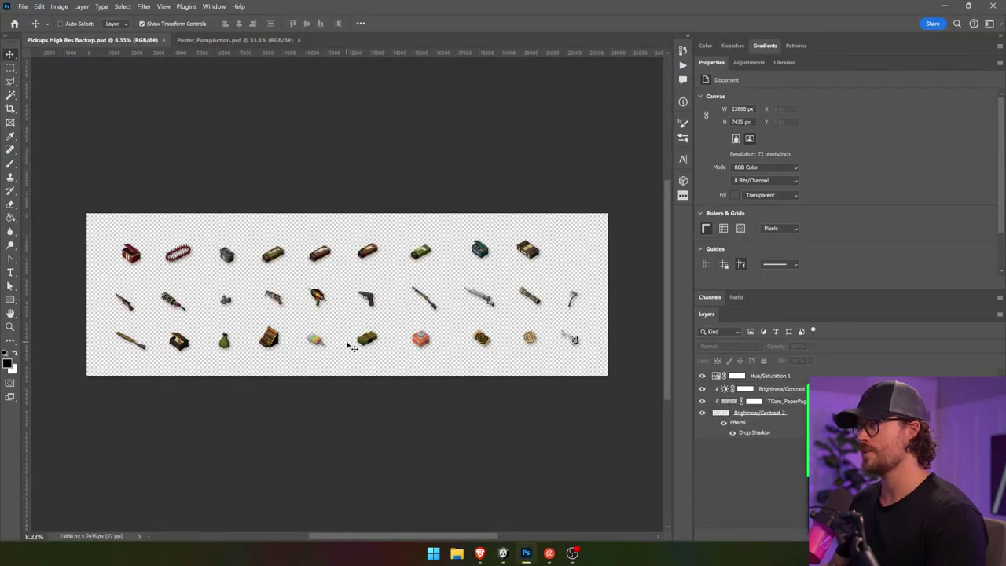
left_click(237, 41)
key("ctrl+v")
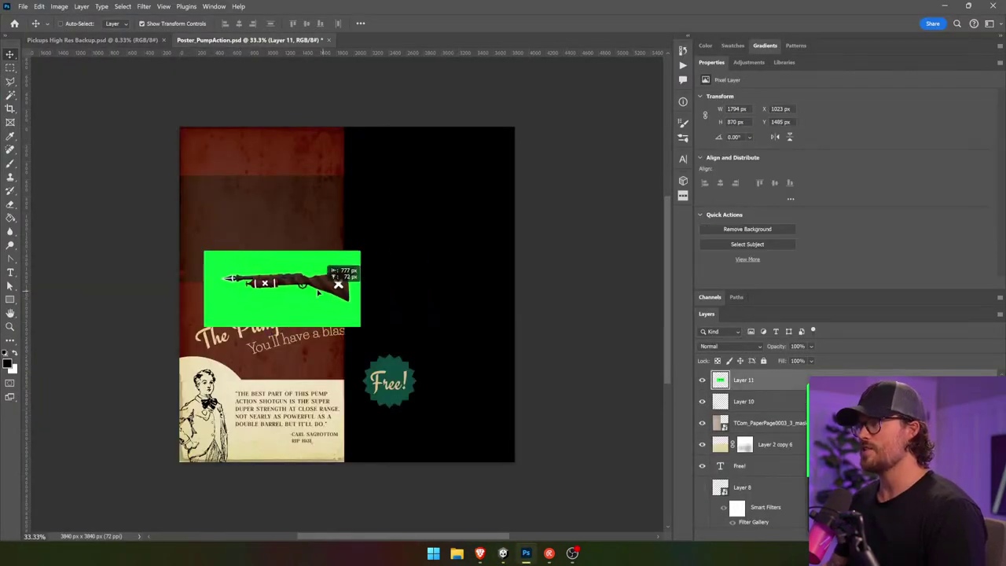
- Rotate the pasted shotgun image 60° clockwise, enlarge it to fill most of the poster's height, and position it over the red area
left_click_drag(362, 238, 345, 322)
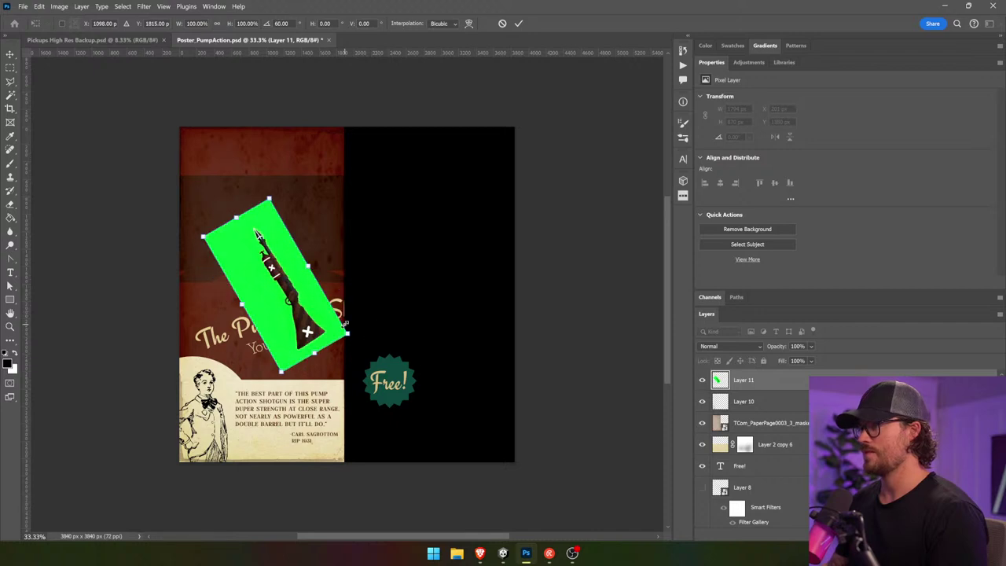
left_click_drag(269, 198, 292, 74)
key("Return")
left_click_drag(308, 253, 294, 286)
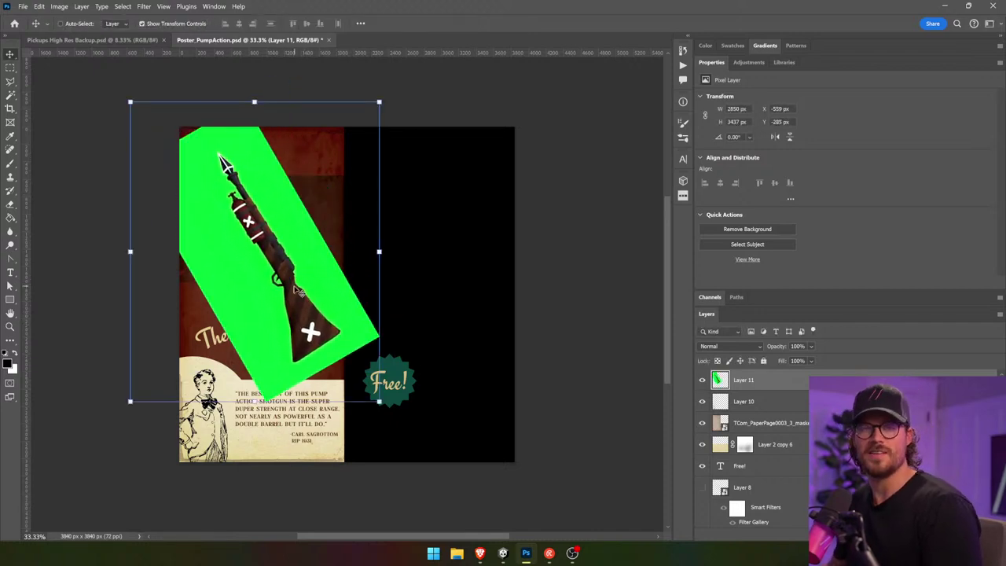
left_click_drag(335, 215, 334, 223)
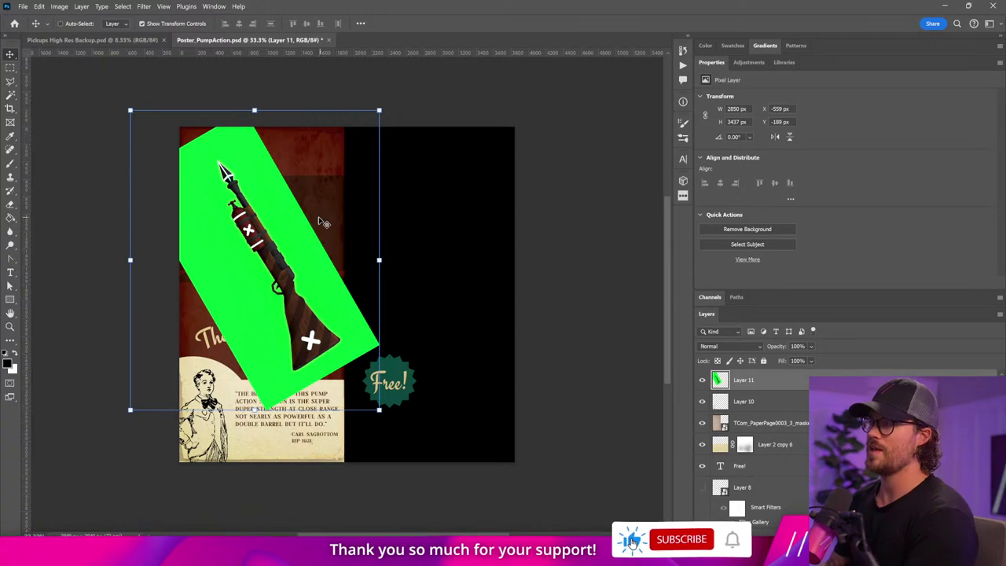
- Rotate the shotgun image another 30° clockwise so that it points straight up on the poster
left_click(38, 6)
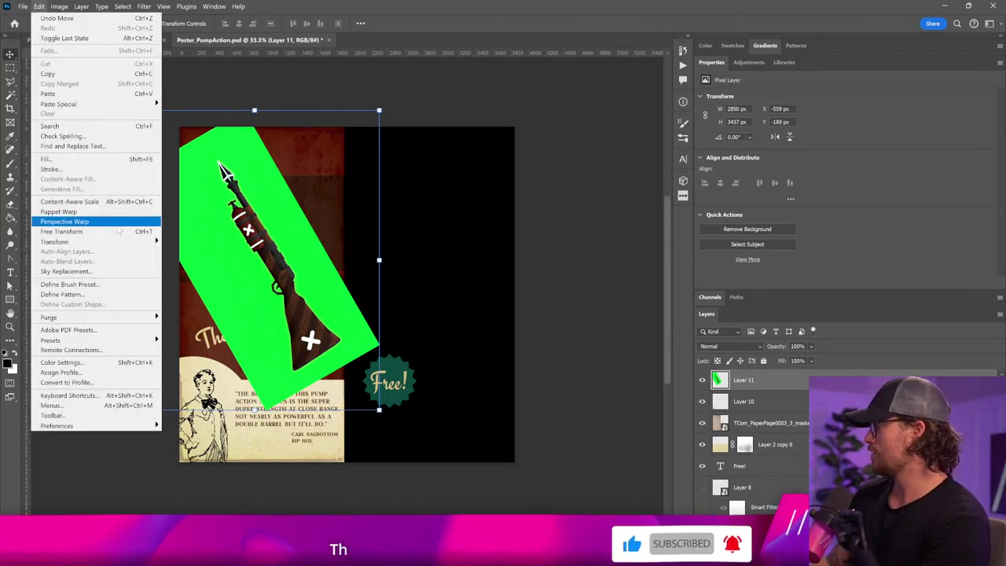
mouse_move(138, 250)
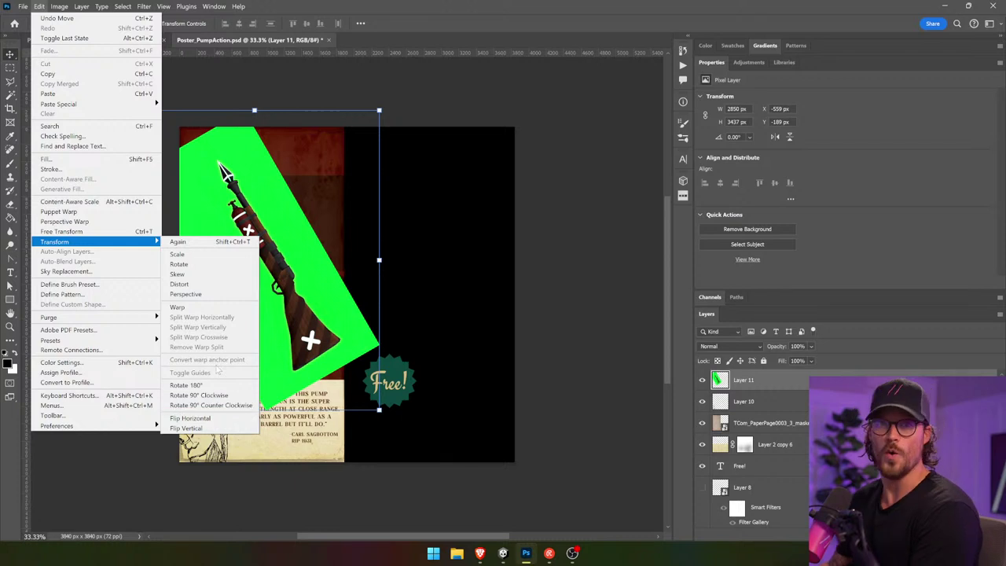
left_click(211, 285)
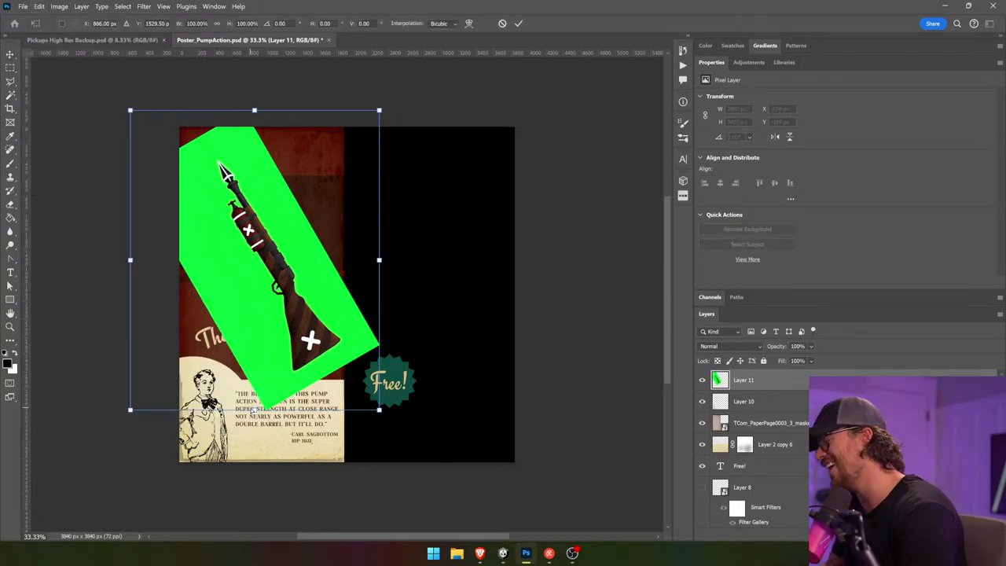
left_click_drag(382, 103, 458, 179)
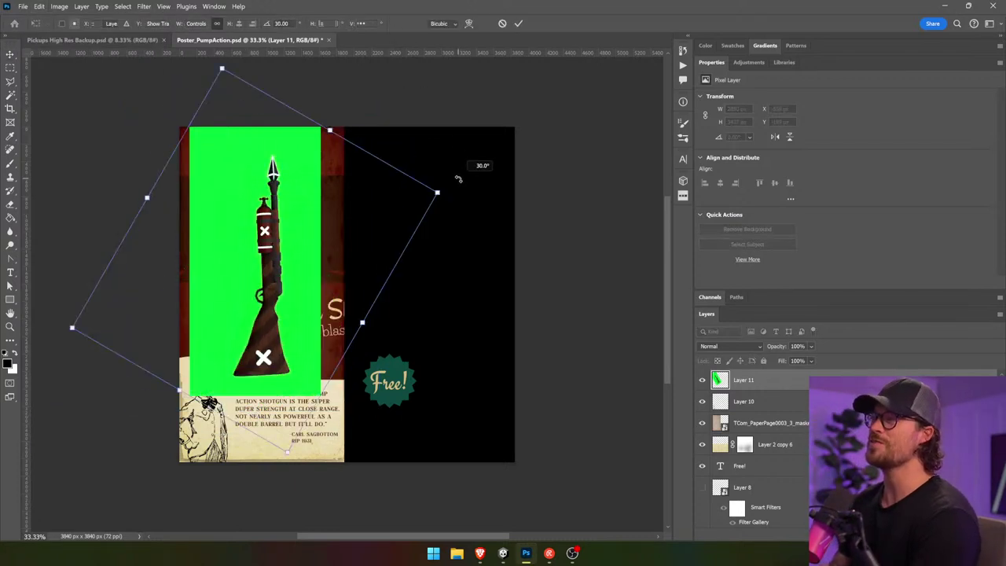
key("Escape")
- Distort the shotgun image by pulling its lower-left corner inward, and shift it slightly up and left on the poster
left_click(117, 7)
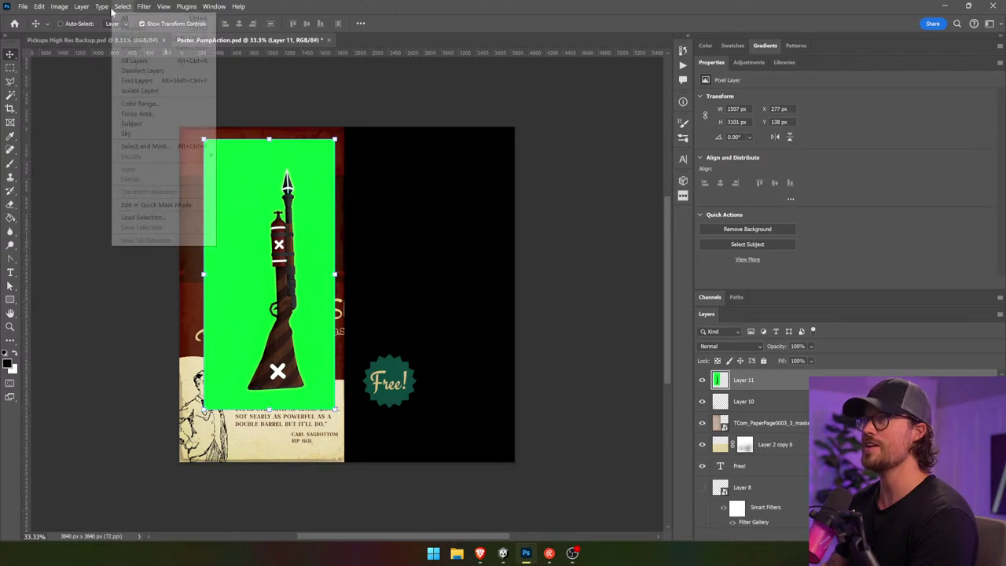
mouse_move(40, 7)
mouse_move(84, 242)
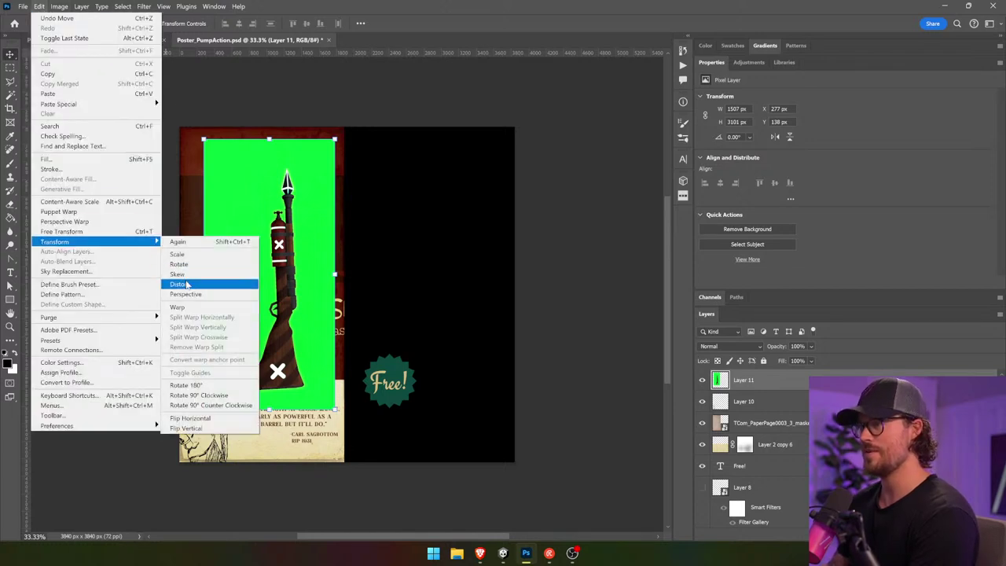
left_click(186, 285)
left_click_drag(203, 409, 259, 406)
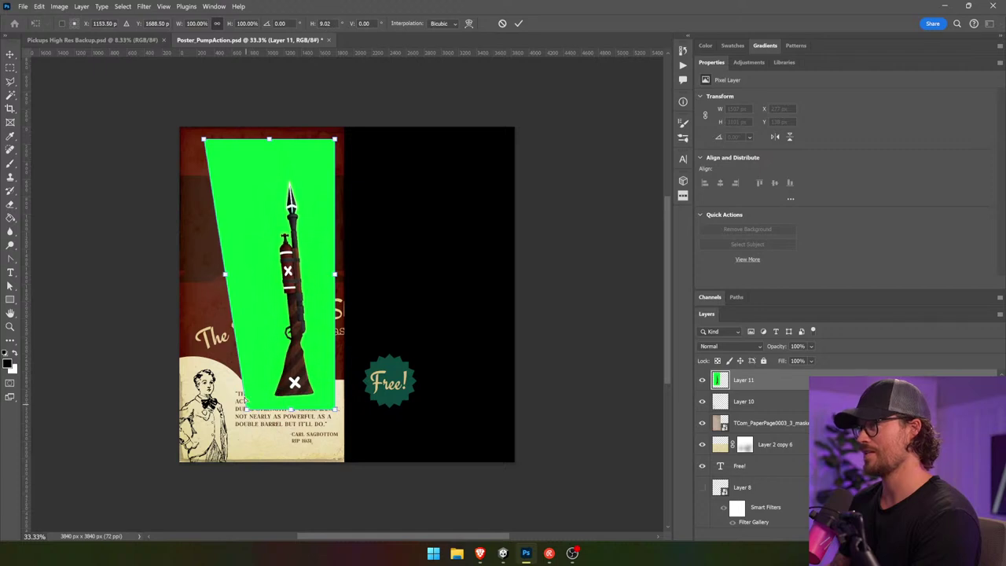
key("Return")
left_click_drag(265, 326, 255, 315)
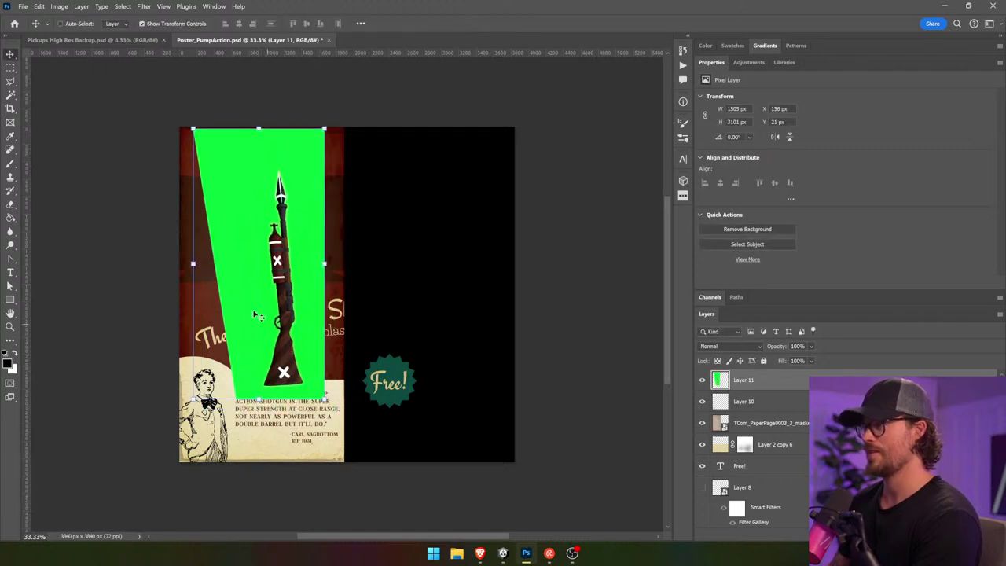
- Distort the shotgun image's lower-right corner slightly inward to straighten the stock, and nudge the image up and left
left_click(38, 6)
mouse_move(88, 241)
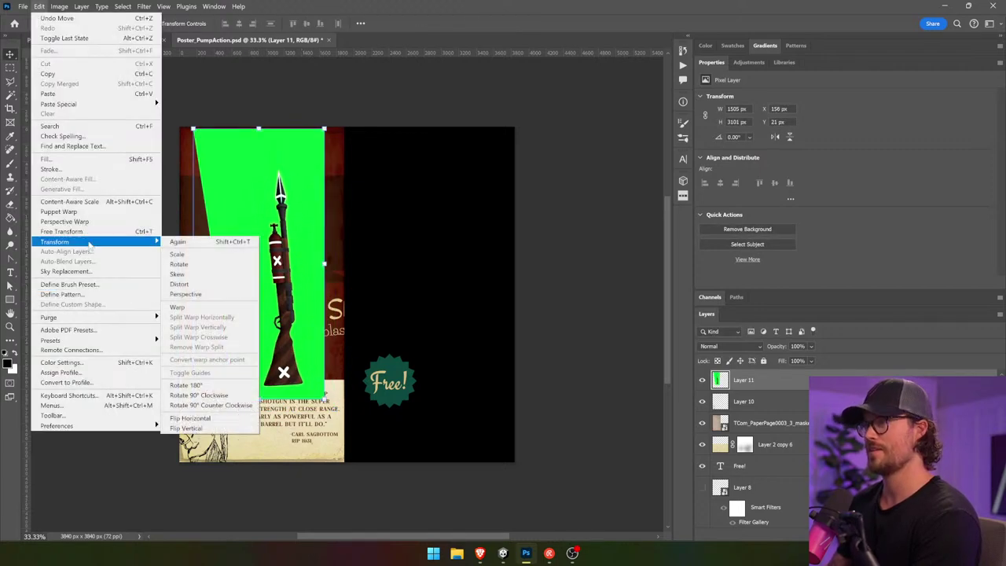
left_click(180, 285)
left_click_drag(324, 397, 313, 389)
left_click_drag(206, 404, 206, 401)
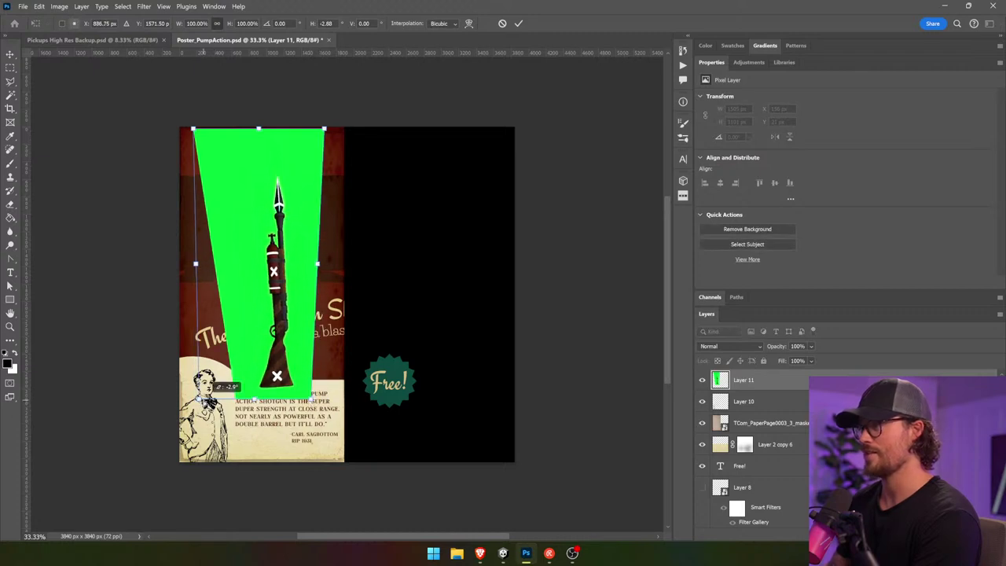
key("Return")
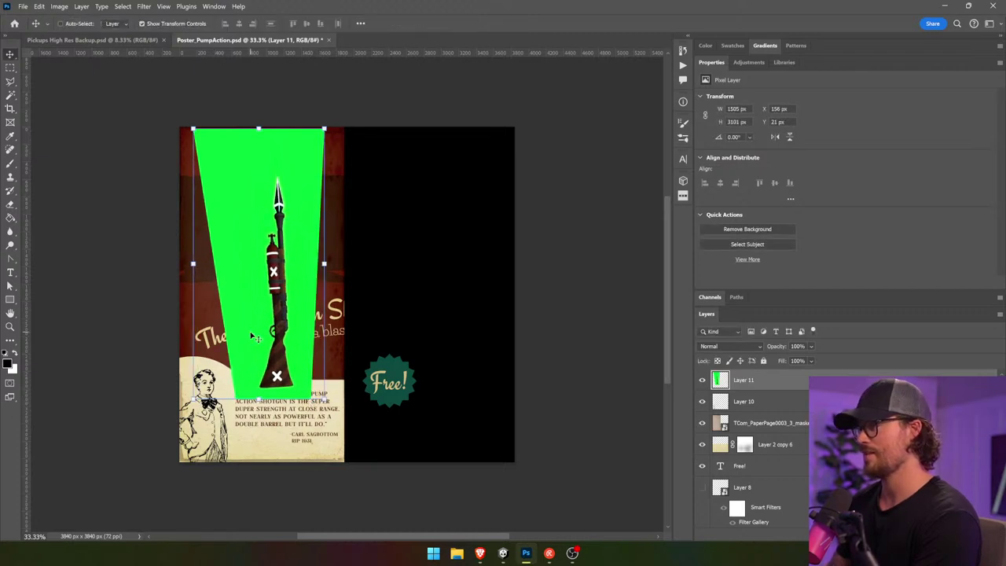
left_click_drag(250, 334, 248, 331)
- Try to select the green background around the shotgun with the Magic Wand at a tolerance of 70
left_click(11, 95)
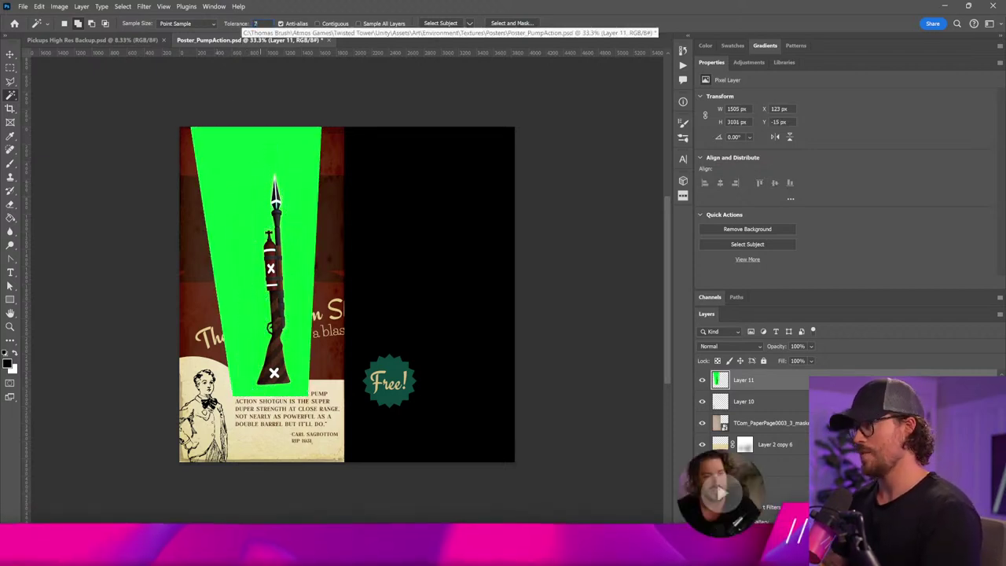
scroll(236, 43, "left", 1)
type("70")
key("Return")
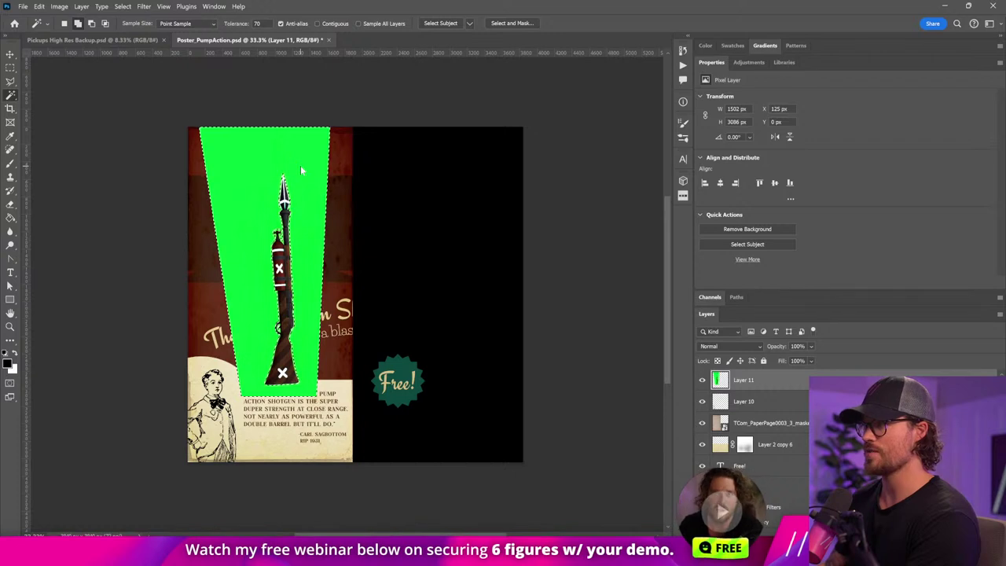
key("Return")
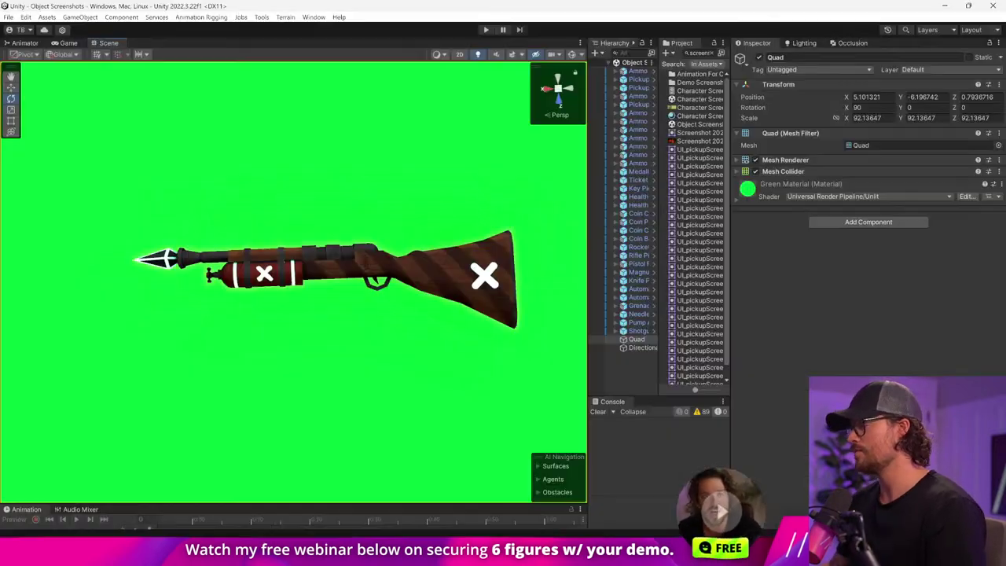
- Switch to Unity and search the scene hierarchy for "post", then clear the search
left_click_drag(525, 231, 527, 234)
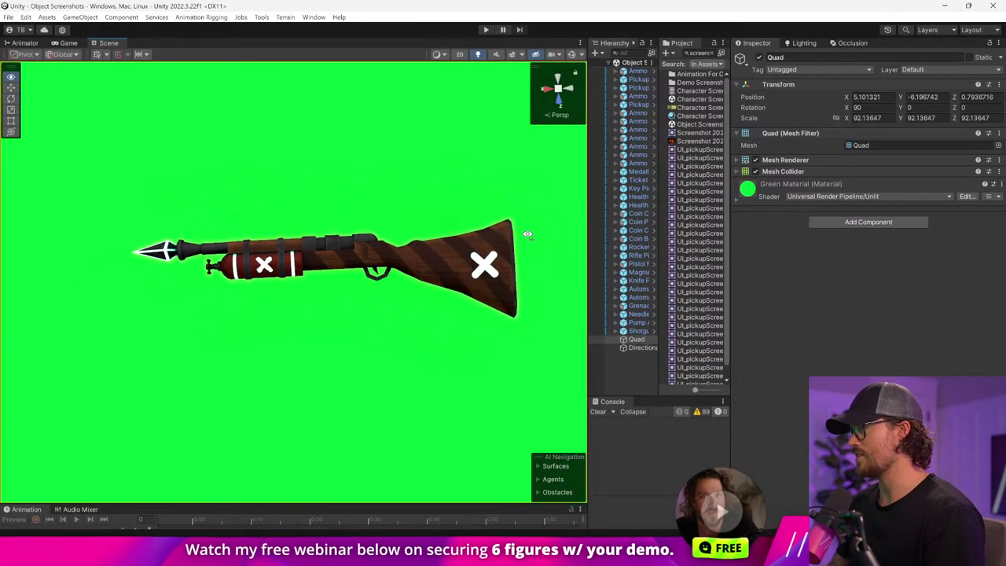
left_click(621, 53)
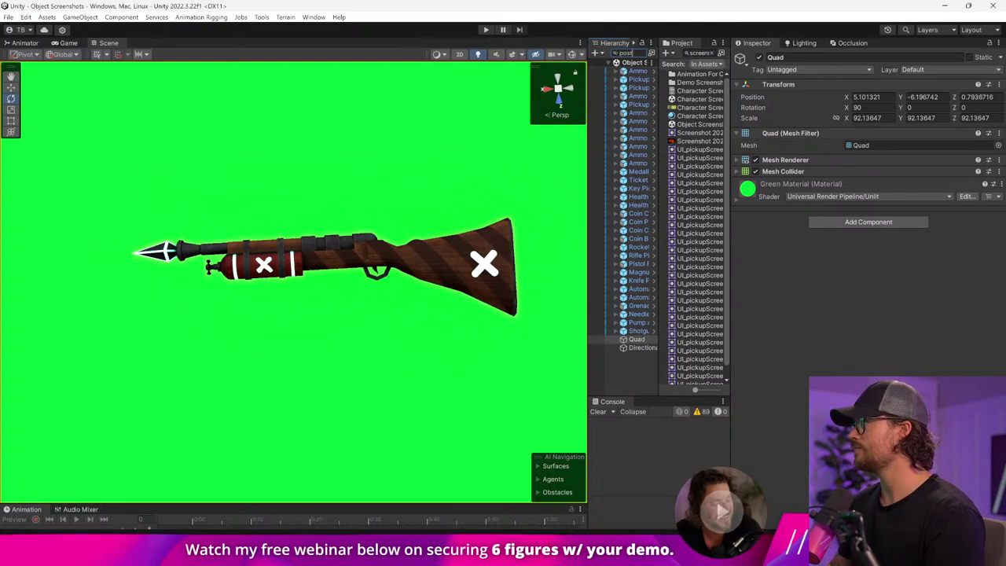
type("post")
key("BackSpace")
key("BackSpace")
key("BackSpace")
key("BackSpace")
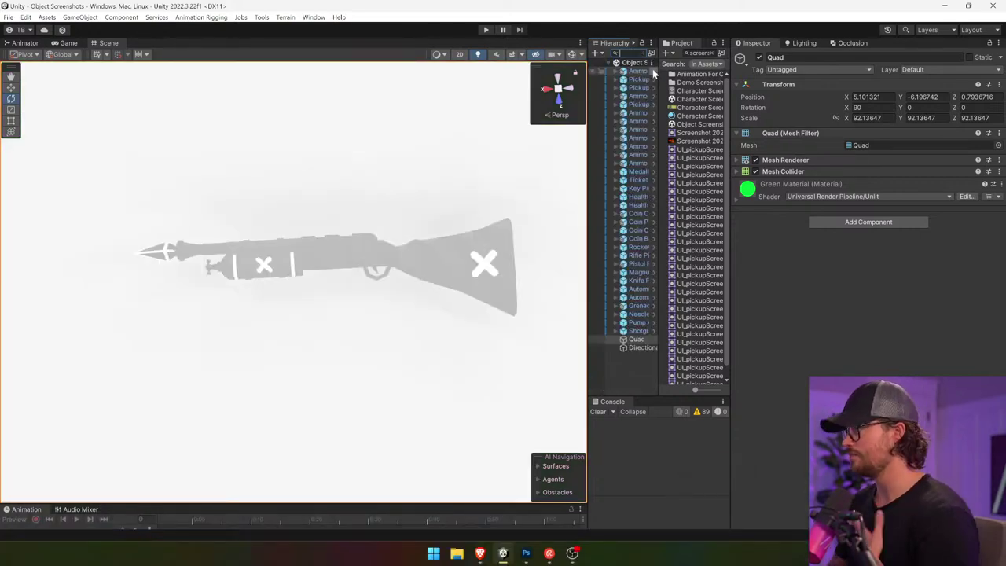
- Set the Directional Light's shadow type to No Shadows
left_click_drag(589, 185, 472, 184)
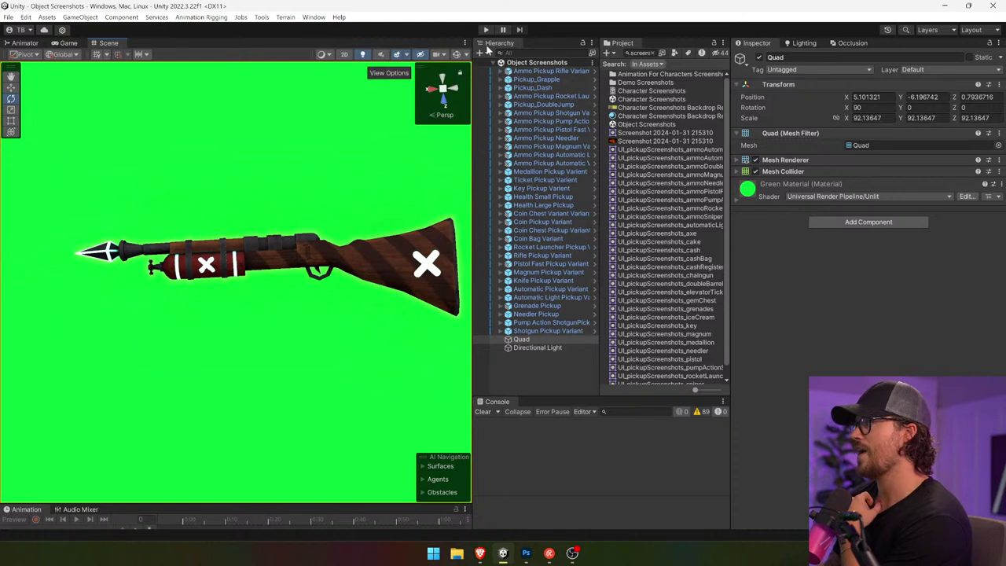
left_click(564, 348)
left_click(798, 131)
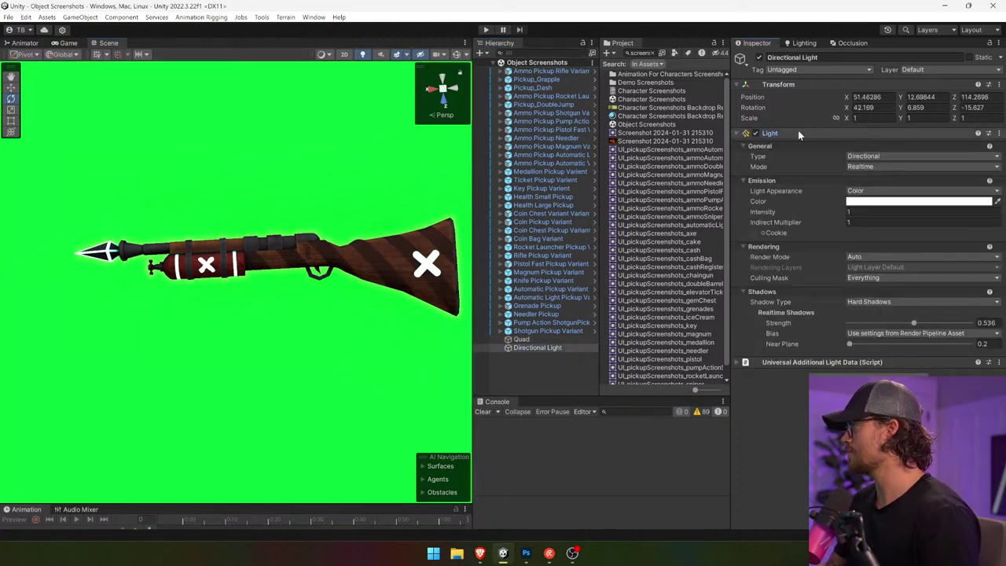
left_click(892, 304)
left_click(887, 314)
- Search the project for "ultra" and disable Screen Space Ambient Occlusion in Ultra_PipelineAsset_Forward
left_click_drag(372, 331, 318, 242)
scroll(395, 256, "down", 4)
scroll(390, 252, "up", 2)
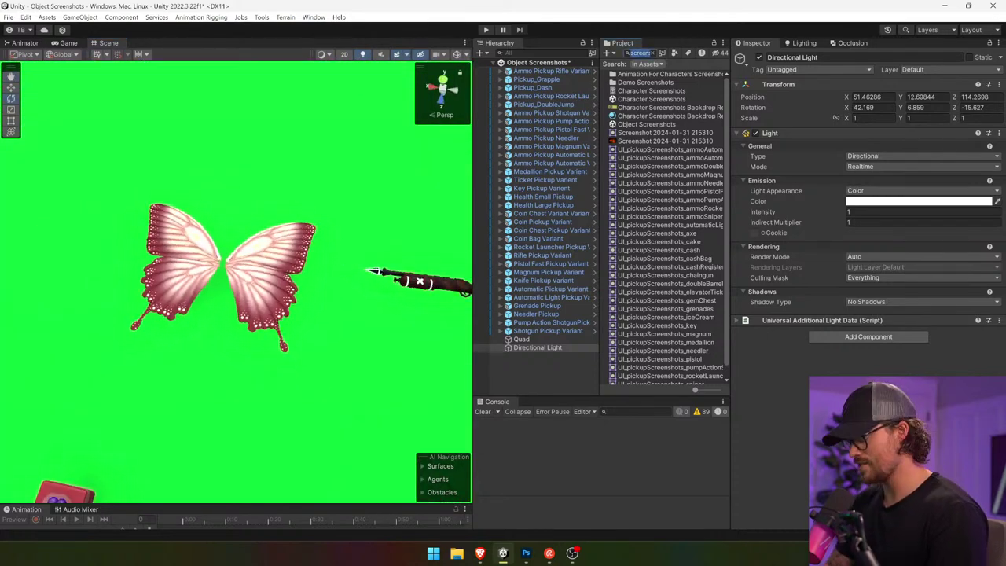
type("ltra")
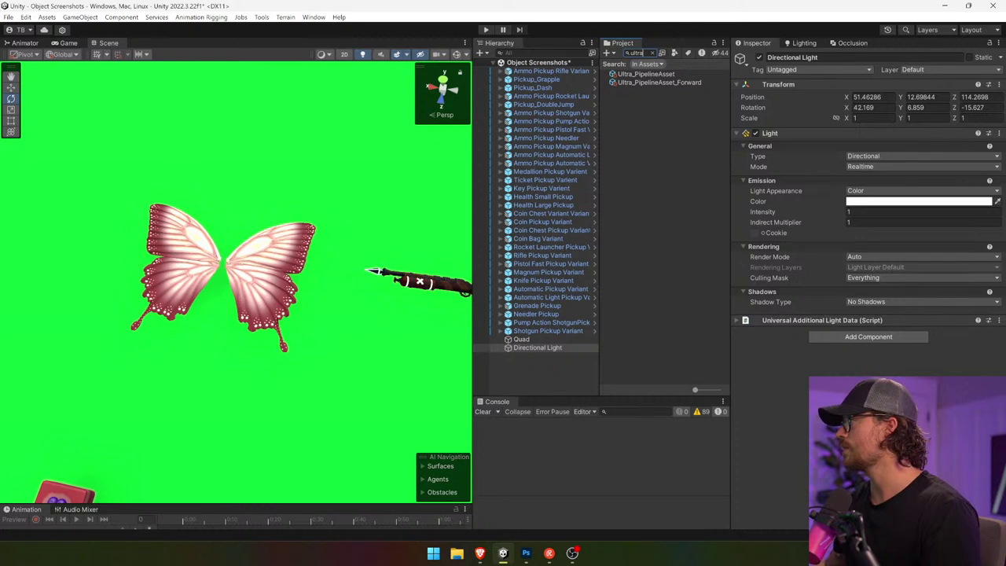
left_click(661, 82)
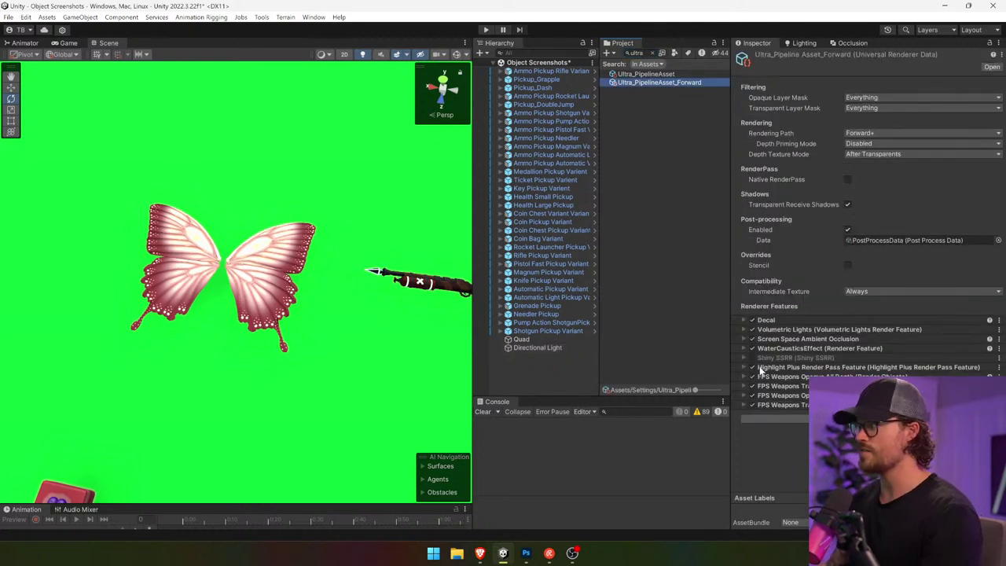
left_click(751, 338)
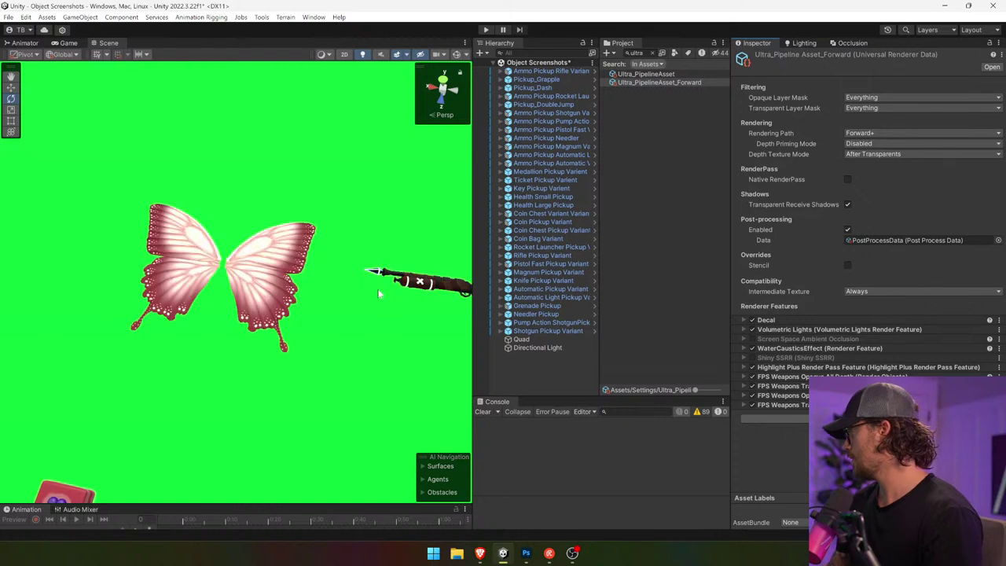
- Widen the scene view, frame the X-marked shotgun side-on so it fills the view, and capture a new screenshot of it
left_click_drag(386, 285, 370, 283)
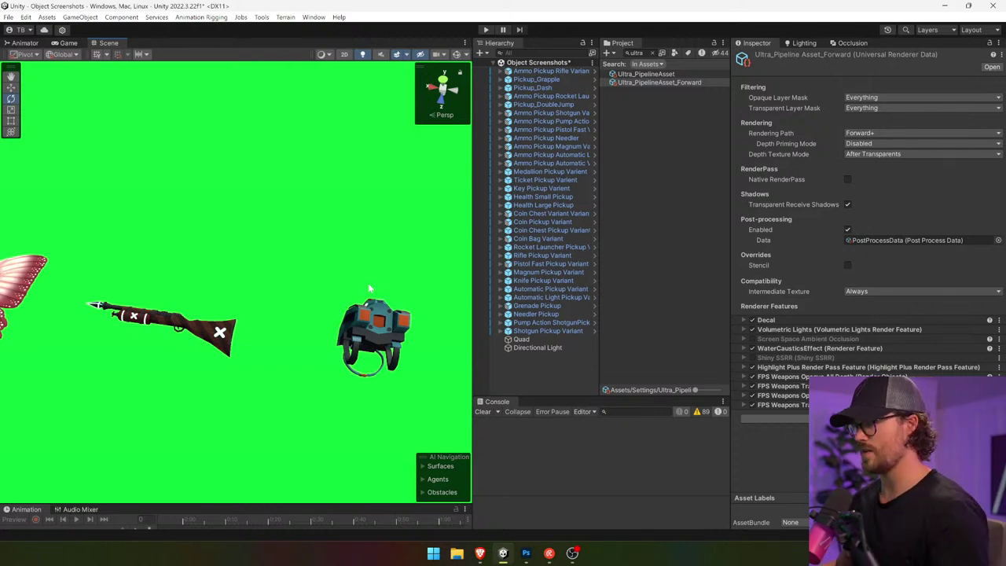
left_click_drag(266, 303, 267, 304)
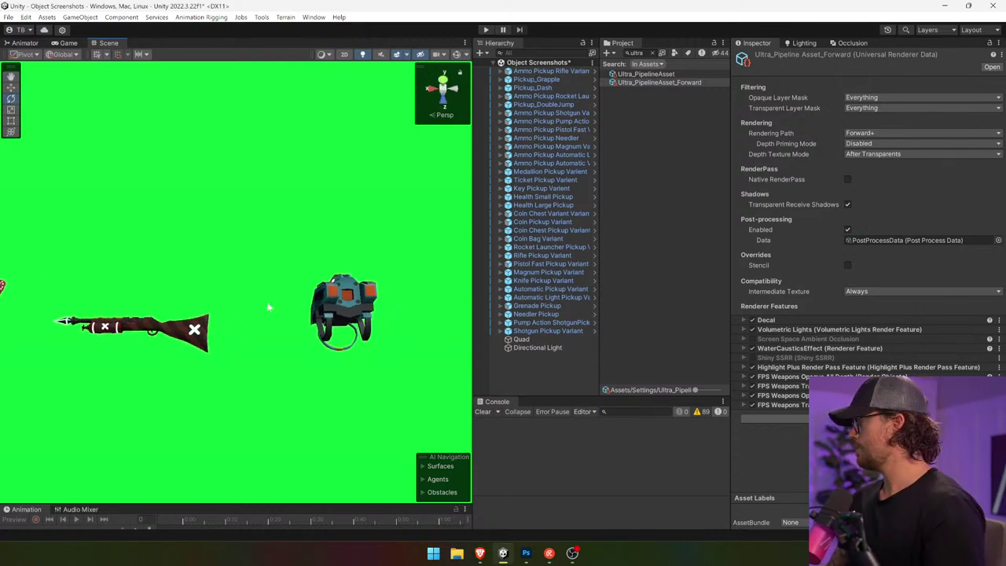
left_click_drag(179, 318, 202, 359)
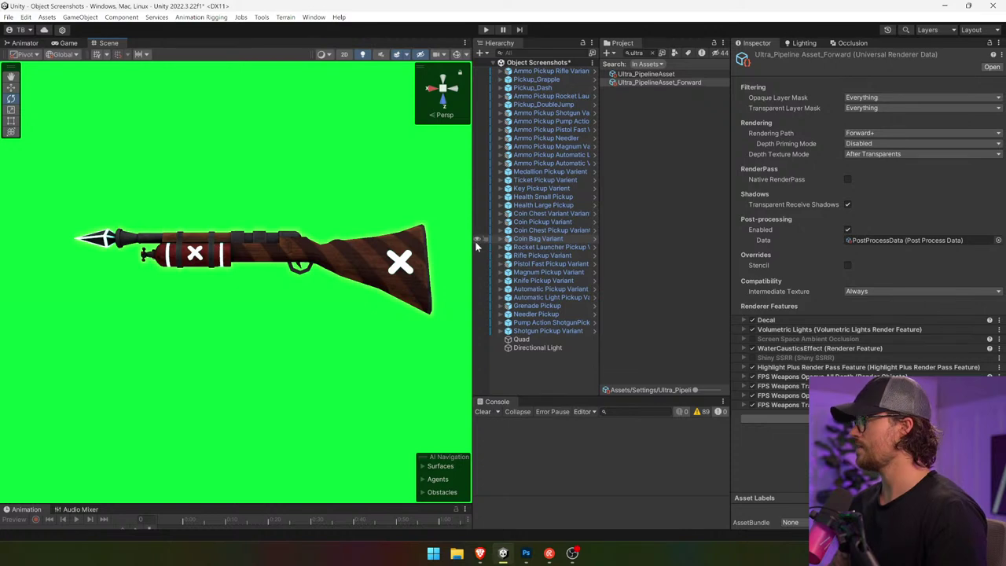
left_click_drag(473, 242, 633, 241)
mouse_move(555, 238)
left_mouse_down()
mouse_move(567, 240)
mouse_move(526, 260)
mouse_move(559, 254)
left_mouse_up()
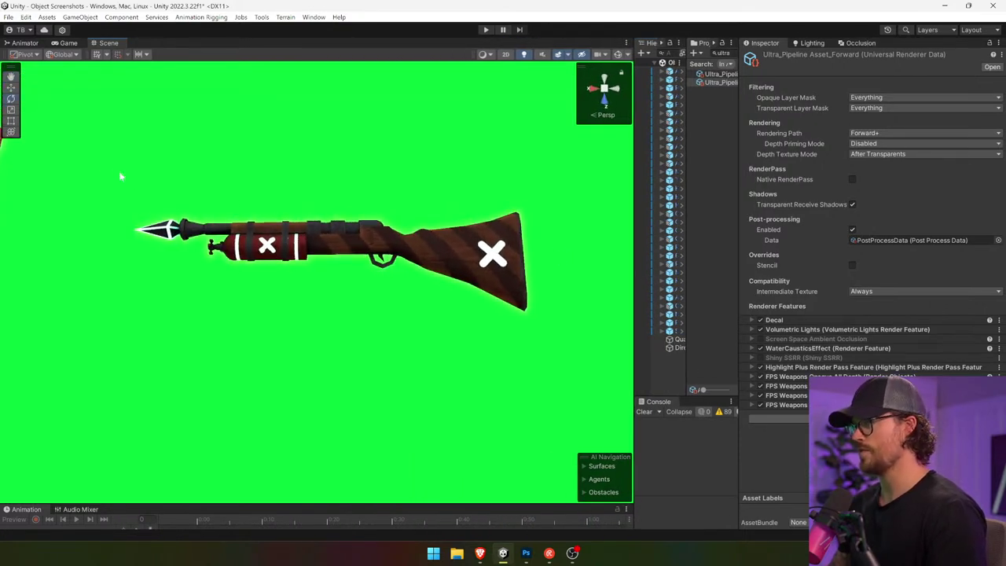
mouse_move(385, 130)
left_mouse_down()
mouse_move(390, 95)
mouse_move(391, 148)
left_mouse_up()
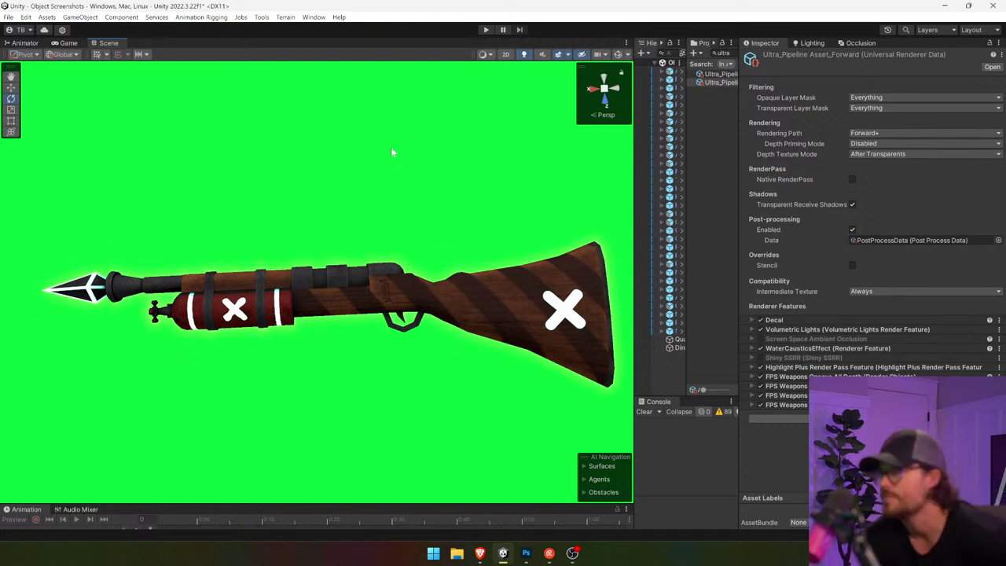
left_click_drag(400, 215, 393, 213)
key("super+shift+s")
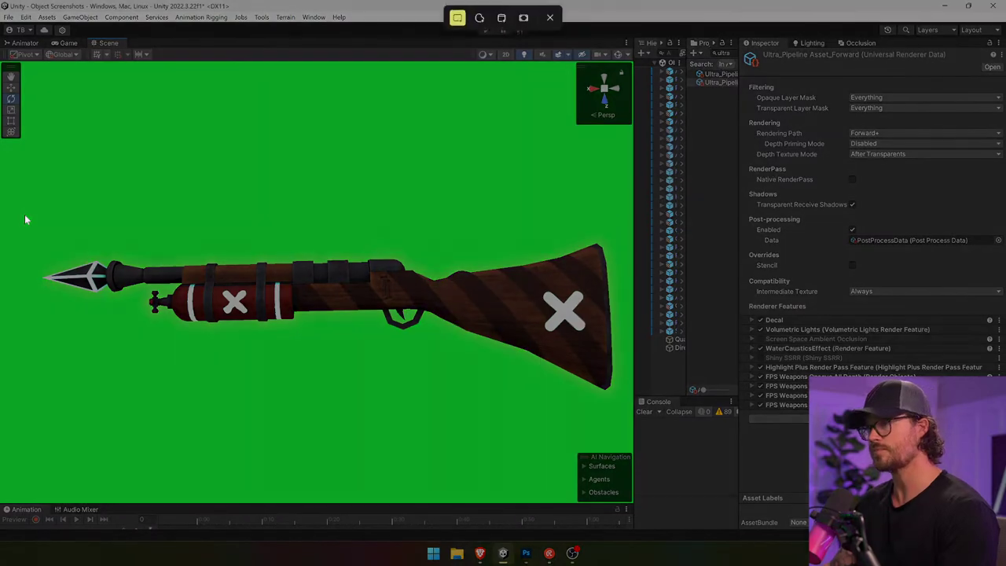
left_click_drag(25, 216, 635, 422)
- Switch to Photoshop and paste the new shotgun screenshot into Poster_PumpAction.psd
left_click(526, 552)
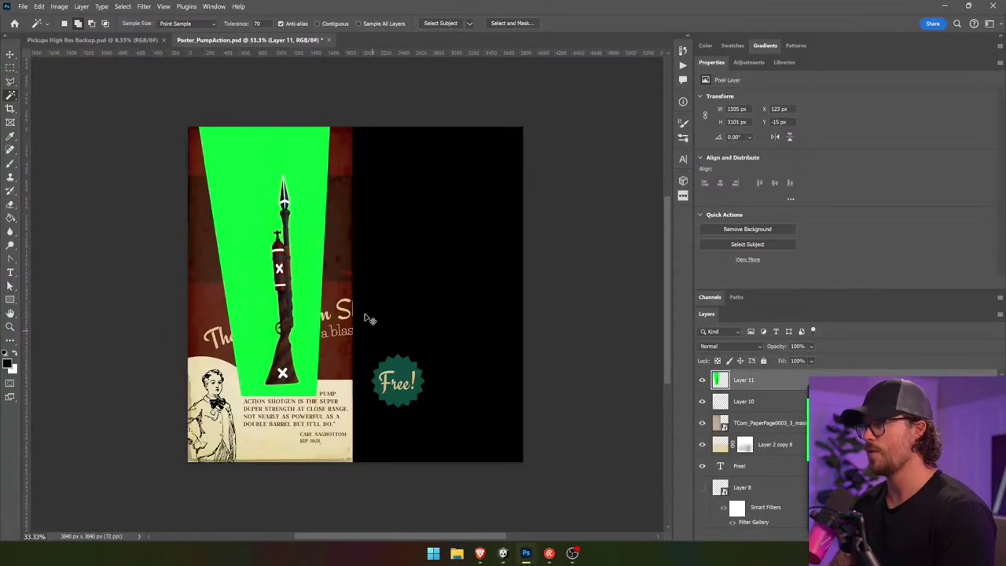
key("ctrl+v")
key("ctrl+d")
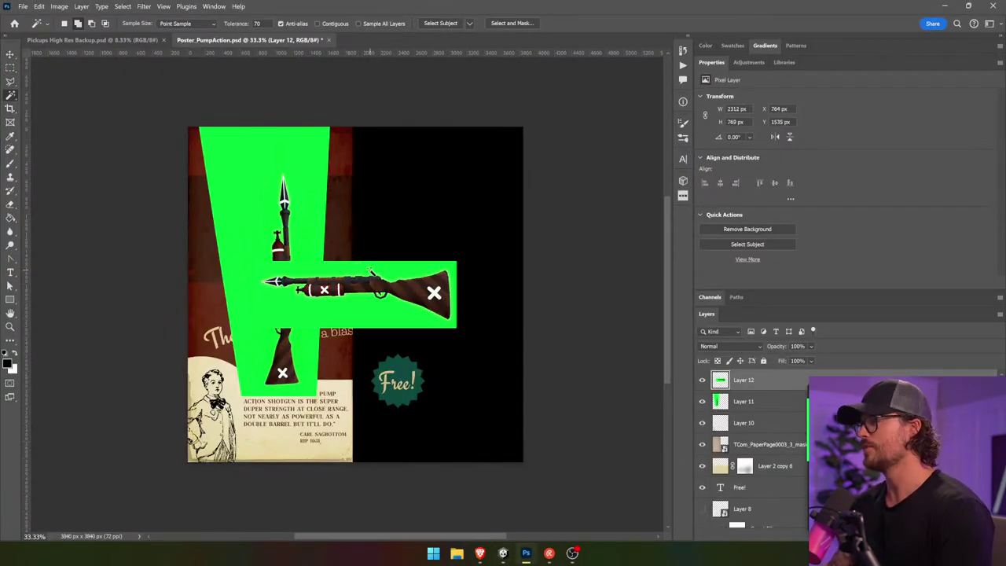
- Try Magic Wand selections on the pasted screenshot, on the shotgun at tolerance 70 and on the green backdrop at tolerance 3
left_click(445, 296)
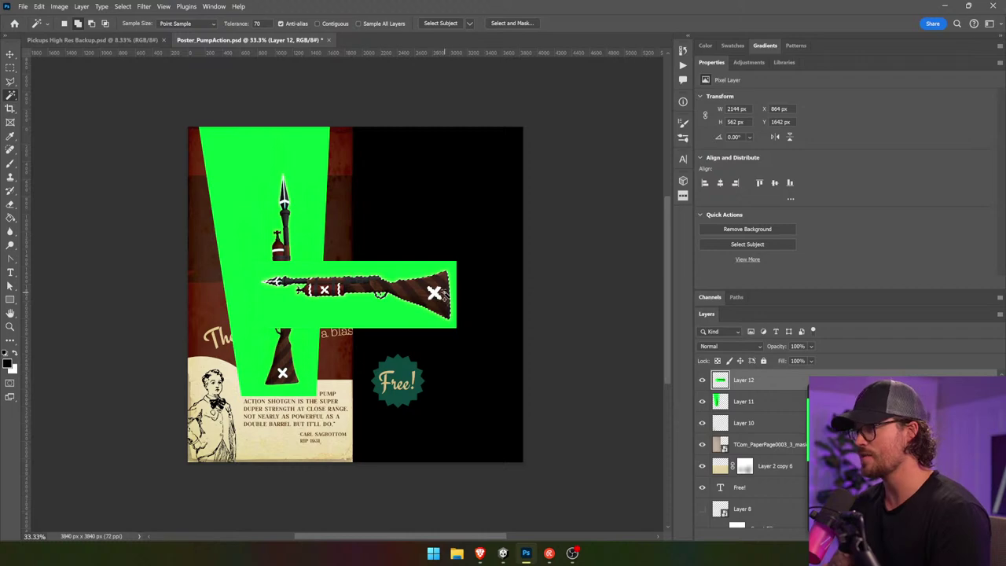
key("z")
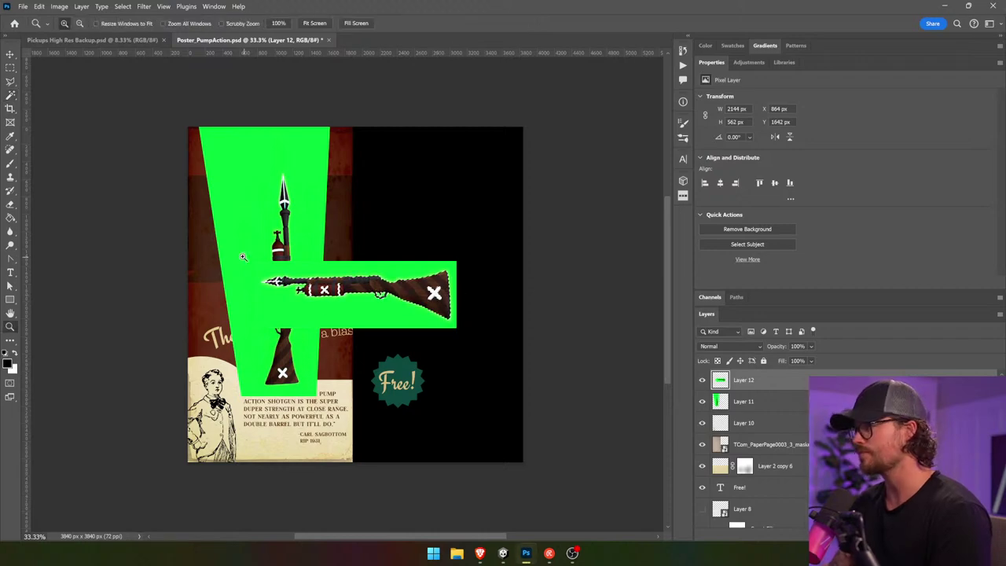
left_click_drag(294, 287, 290, 241)
key("ctrl+d")
key("w")
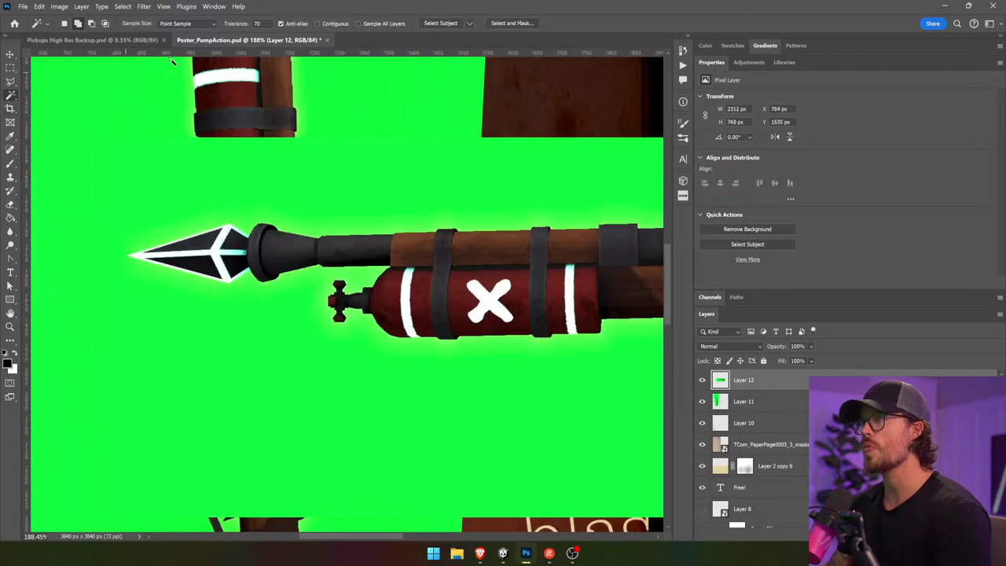
left_click(358, 180)
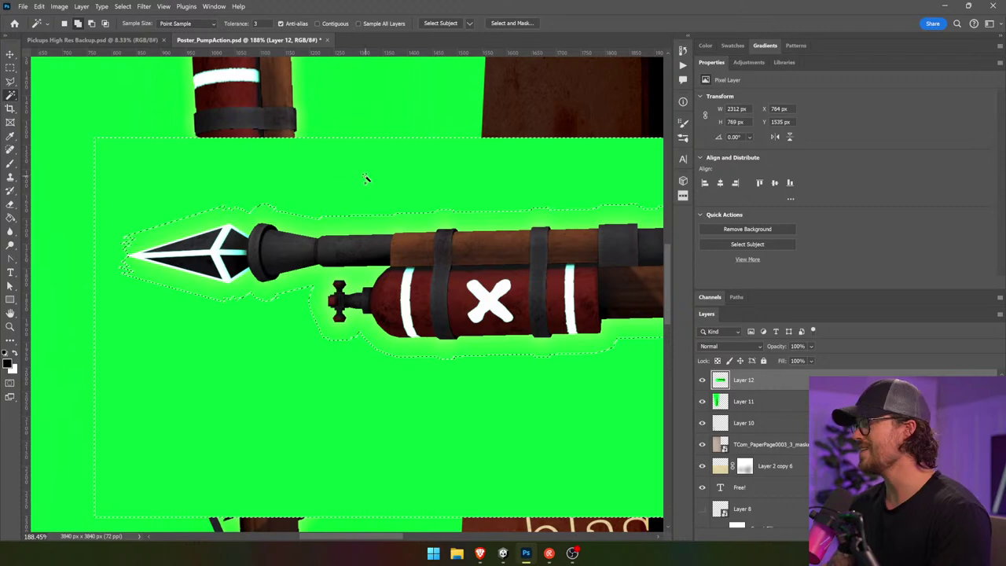
key("ctrl+d")
- Set the Magic Wand tolerance to 25 and select the green backdrop together with the glow up to the shotgun's edges
type("25")
left_click(386, 217)
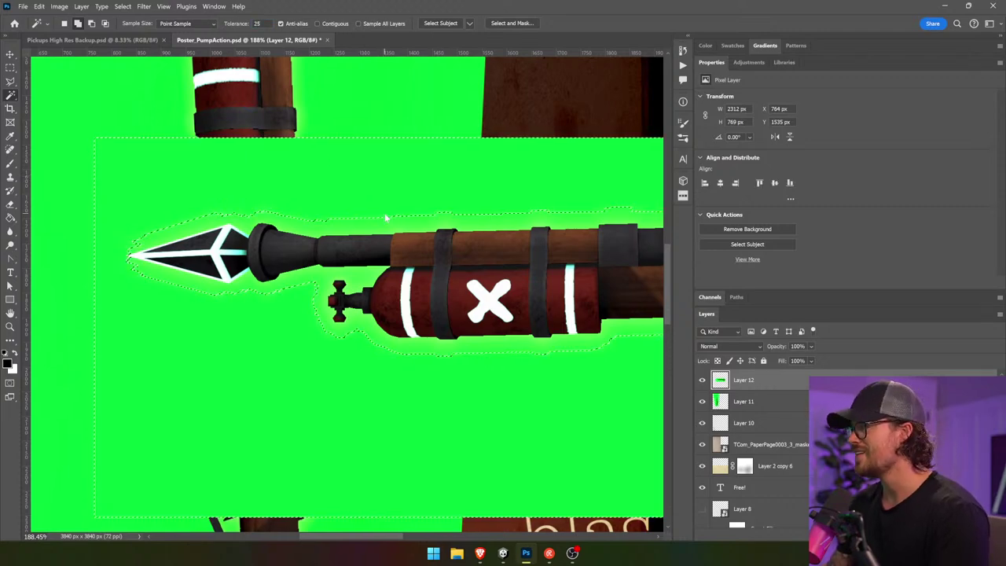
left_click_drag(425, 236, 165, 242)
key("ctrl+d")
left_click(458, 227)
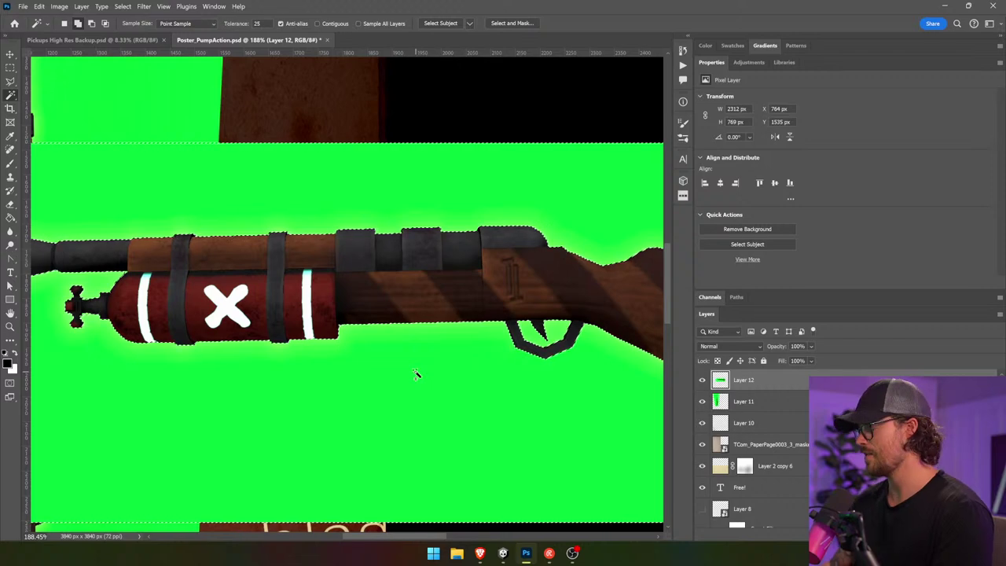
- Add a layer mask to the newly pasted shotgun layer from the selection, and select the older shotgun layer, Layer 11
scroll(417, 373, "down", 5)
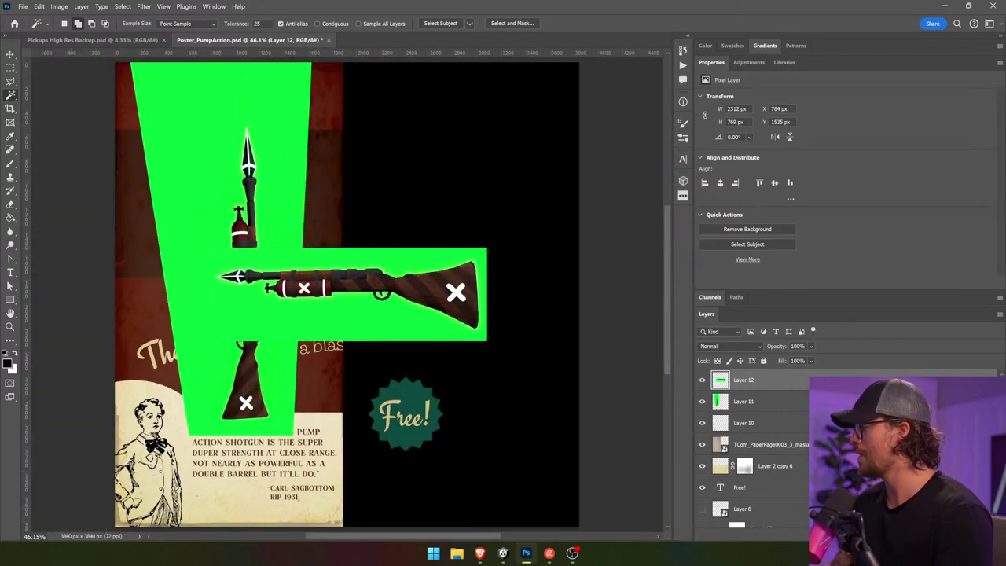
left_click(834, 535)
key("v")
left_click(799, 408)
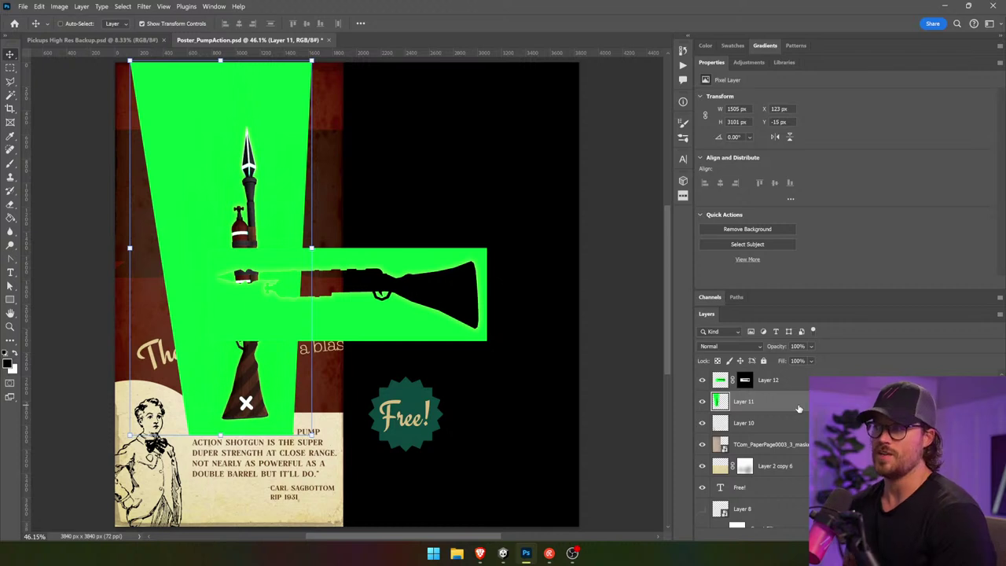
- Try to fill Layer 12's mask with black using a selection loaded from the masked area
left_click(180, 148, "ctrl")
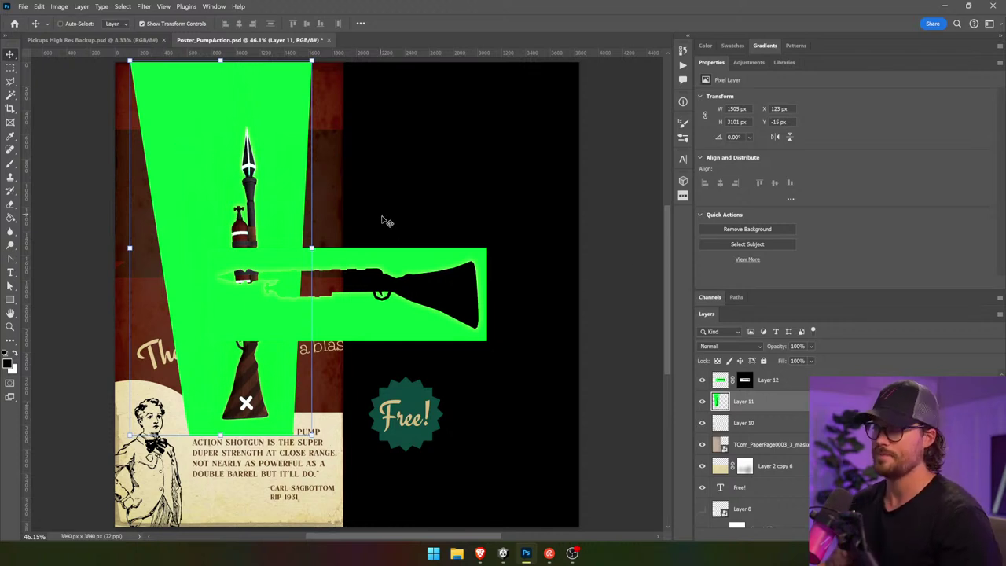
left_click(400, 254, "ctrl")
key("Delete")
key("ctrl+z")
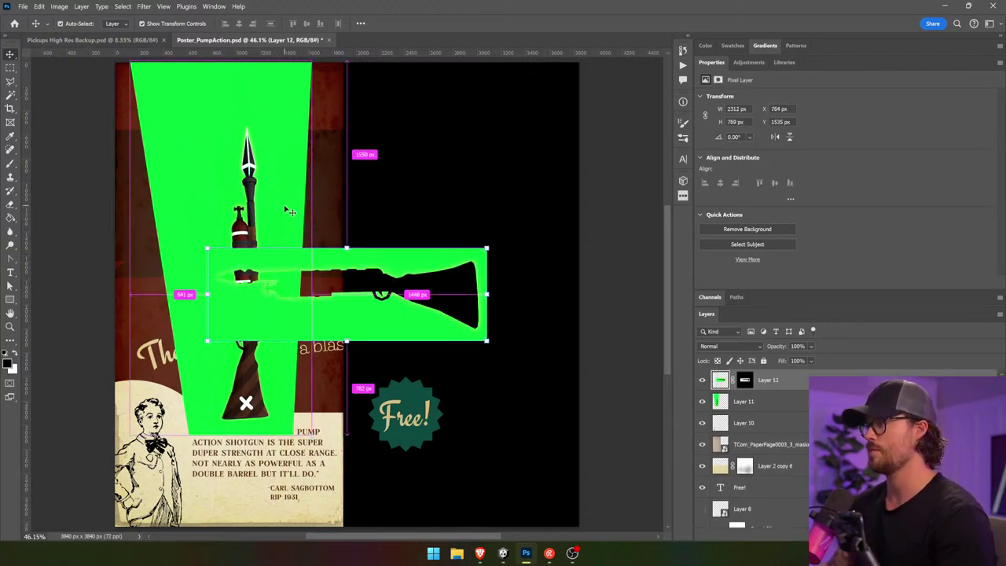
left_click(743, 380, "ctrl")
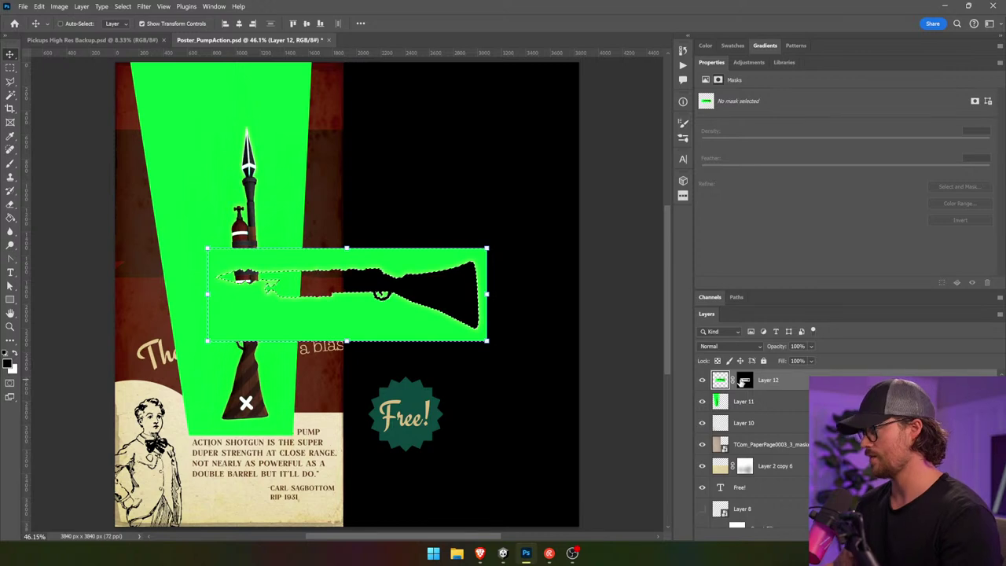
key("alt+BackSpace")
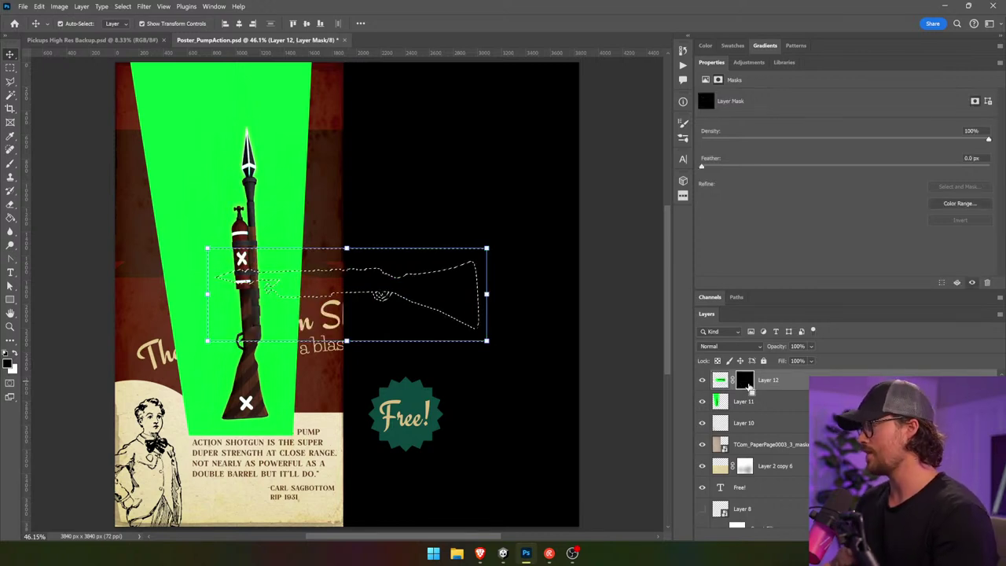
key("ctrl+d")
- Invert Layer 12's mask to isolate the shotgun from the green backdrop, and delete the older shotgun layer, Layer 11
key("ctrl+i")
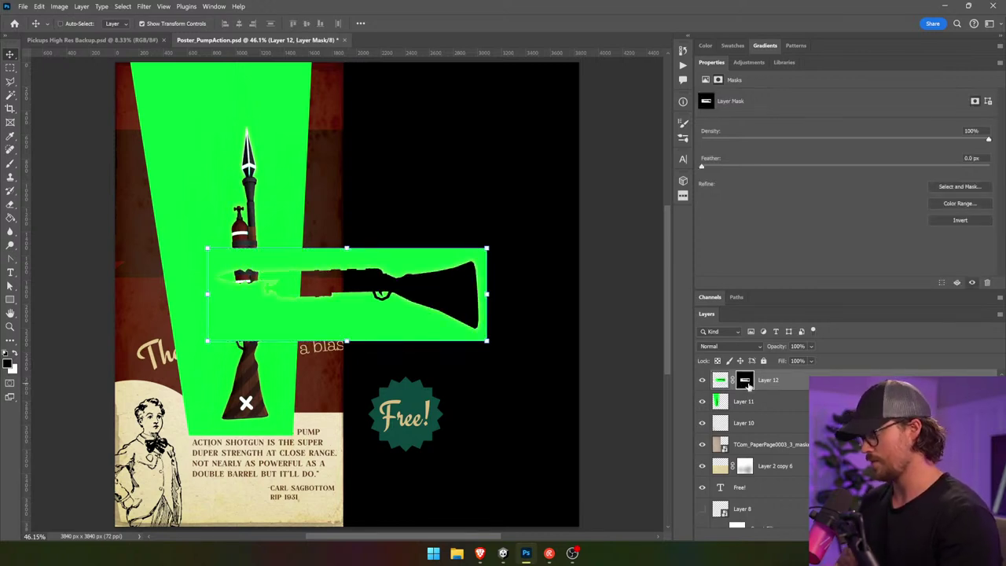
key("ctrl+i")
left_click(754, 408)
key("Delete")
left_click(772, 387)
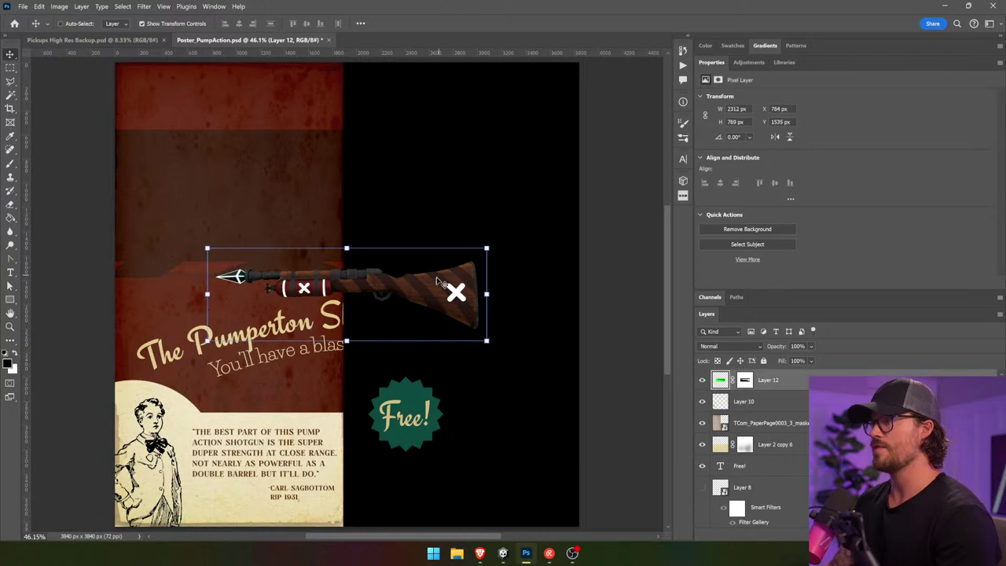
- Move the cut-out shotgun up across the poster above the title and convert Layer 12 to a smart object
left_click_drag(445, 275, 367, 246)
right_click(816, 379)
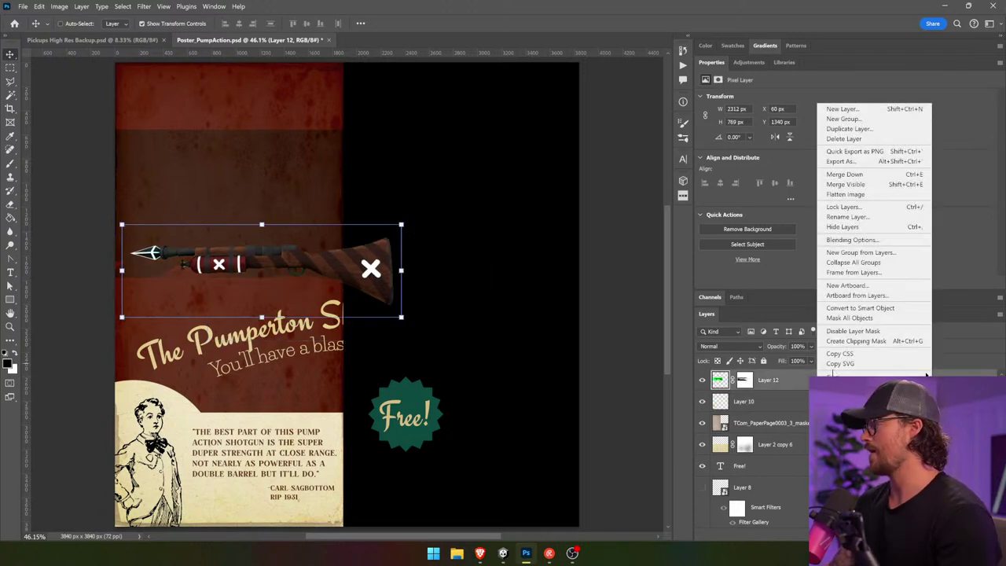
left_click(861, 308)
left_click(39, 7)
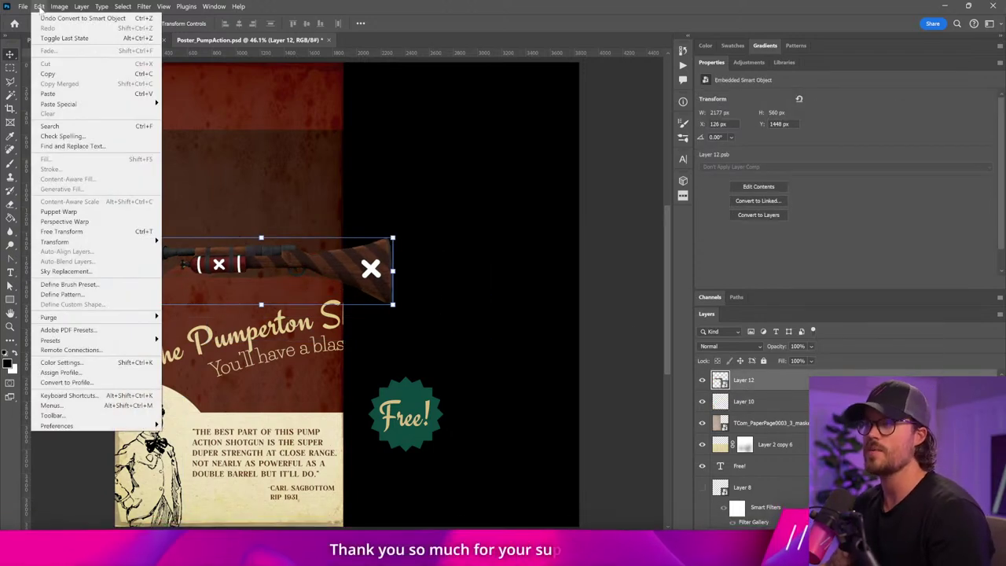
mouse_move(87, 241)
left_click(233, 306)
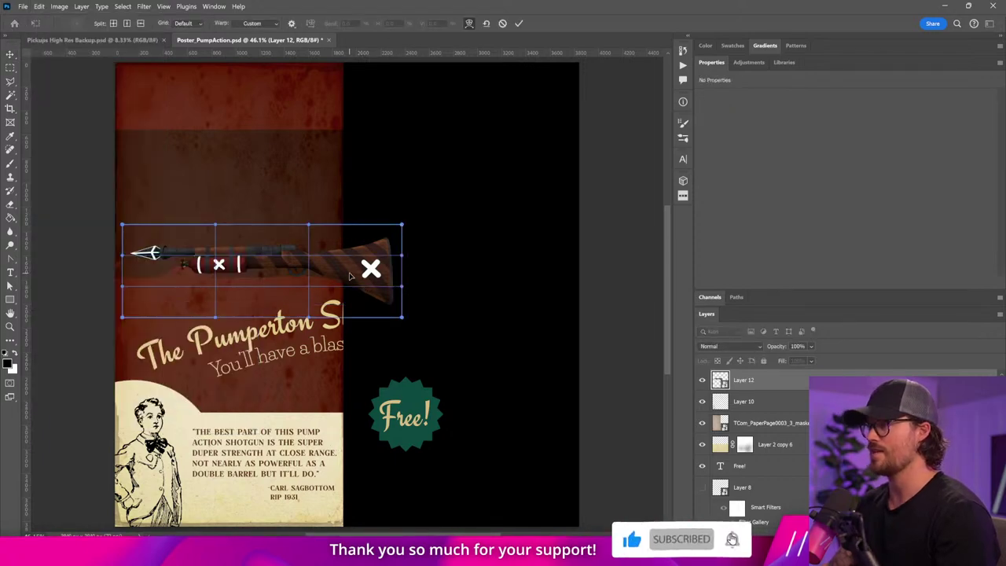
key("Return")
- Distort the shotgun into a flatter shape about 2177 by 388 px and shift it to X 262, Y 1389 px
left_click(40, 6)
mouse_move(54, 241)
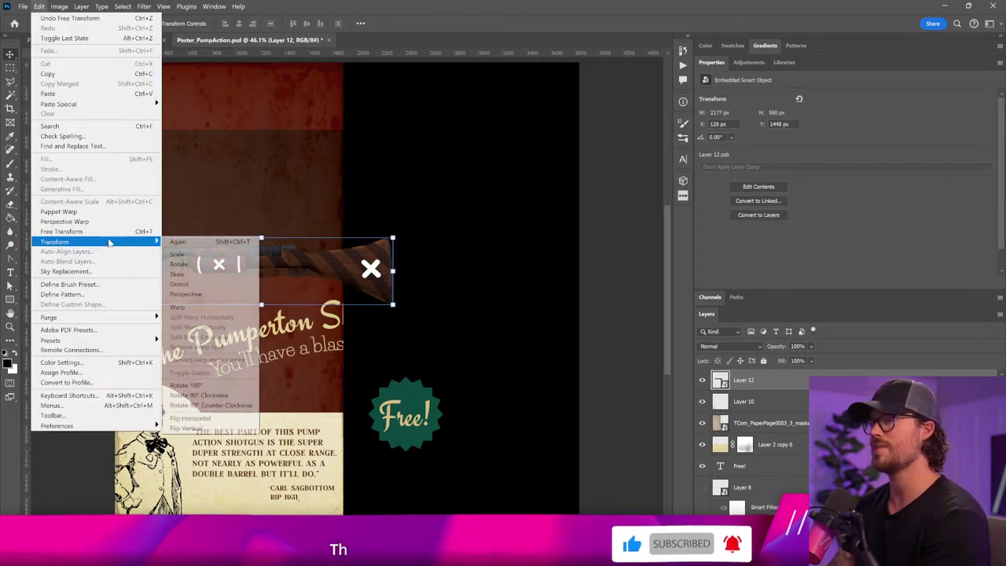
left_click(188, 283)
left_click_drag(402, 318, 402, 288)
key("Return")
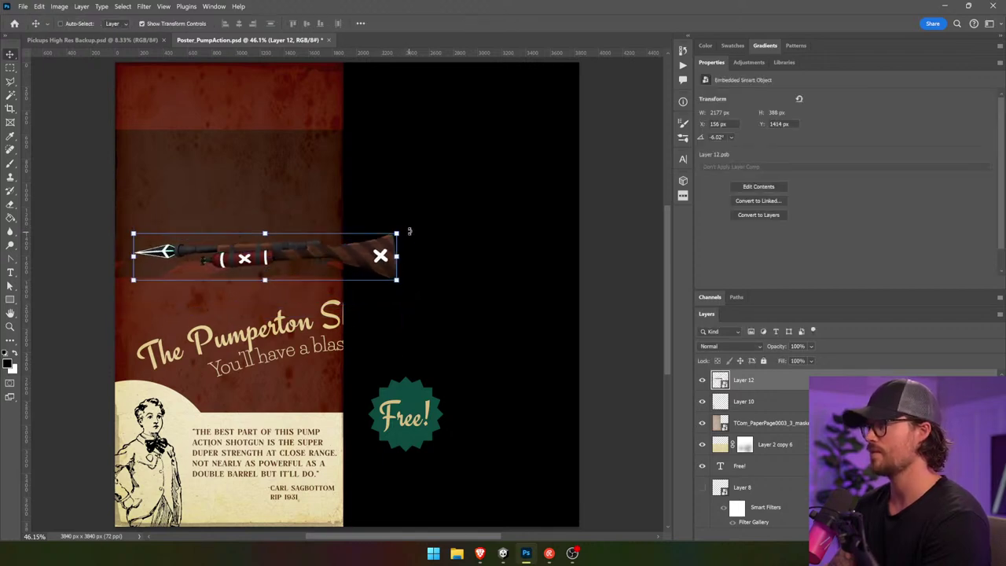
mouse_move(409, 231)
left_mouse_down()
mouse_move(403, 268)
mouse_move(395, 207)
mouse_move(393, 265)
mouse_move(421, 221)
left_mouse_up()
- Select the leftover green fringe around the shotgun's red canister and valve with the Magic Wand at tolerance 25
key("z")
left_click_drag(229, 258, 283, 256)
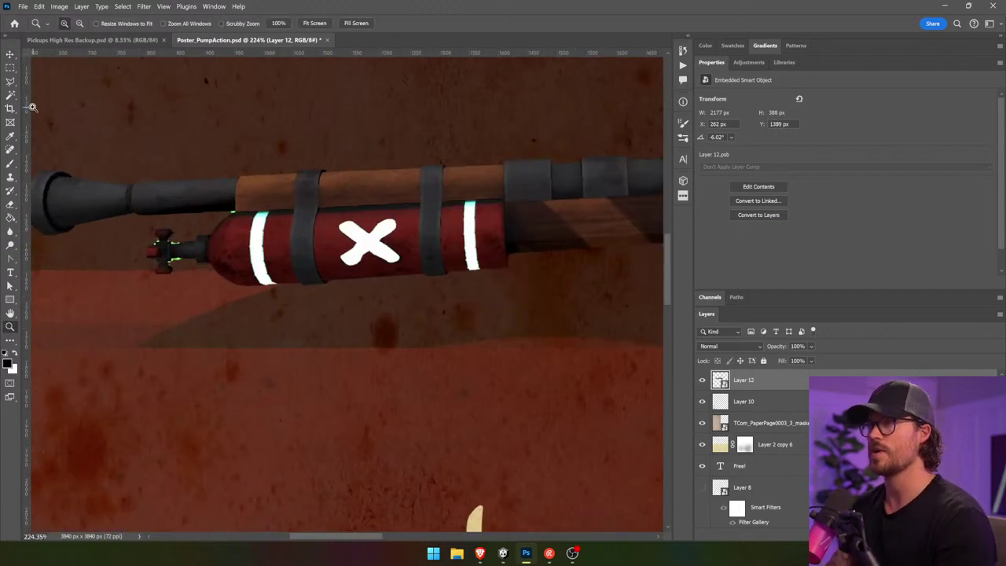
left_click(11, 96)
key("z")
left_click_drag(137, 203, 380, 333)
key("space")
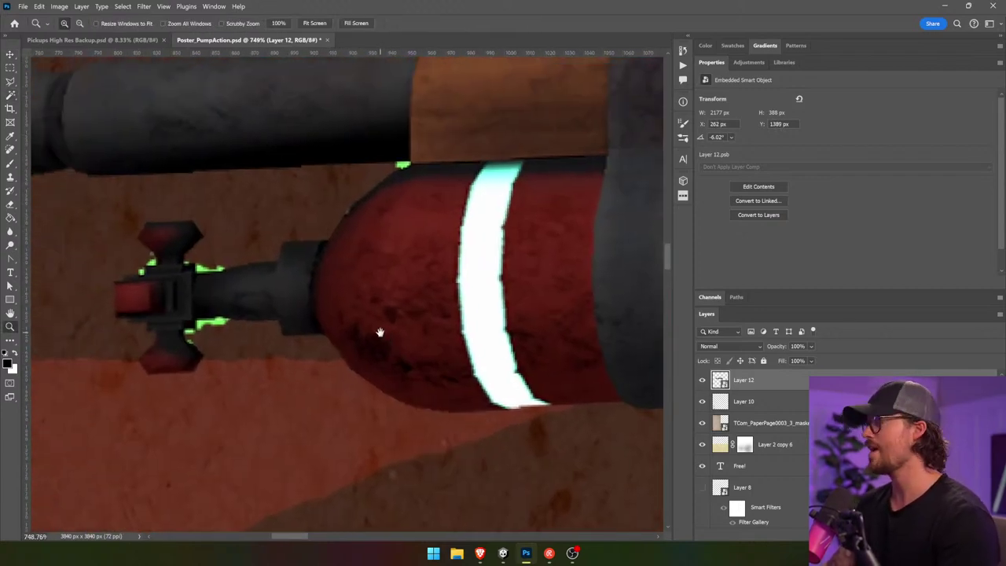
left_click(11, 95)
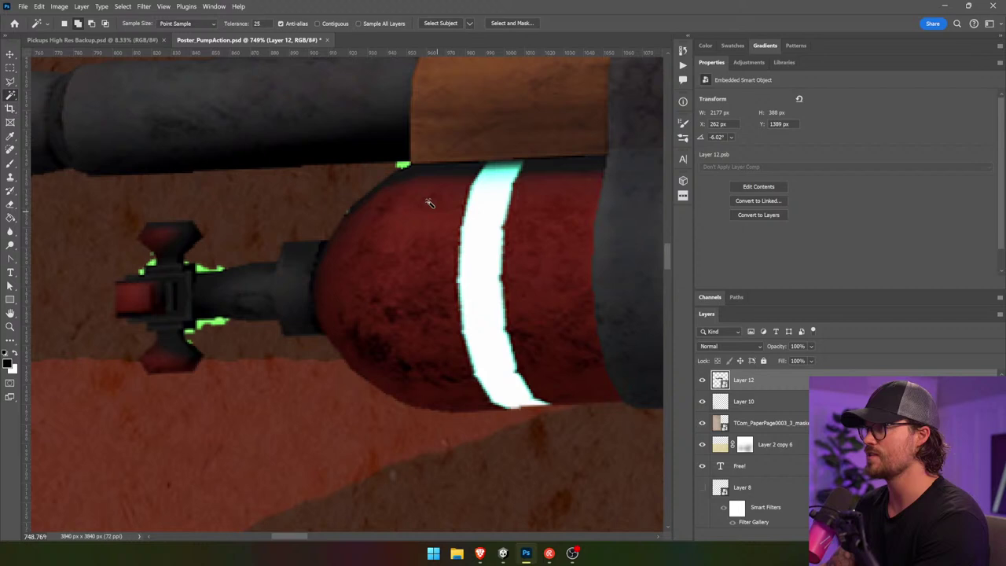
left_click(399, 166)
- Rasterize Layer 12 and delete the green fringe around the canister and valve, including the remaining edge pixels
key("Delete")
key("Return")
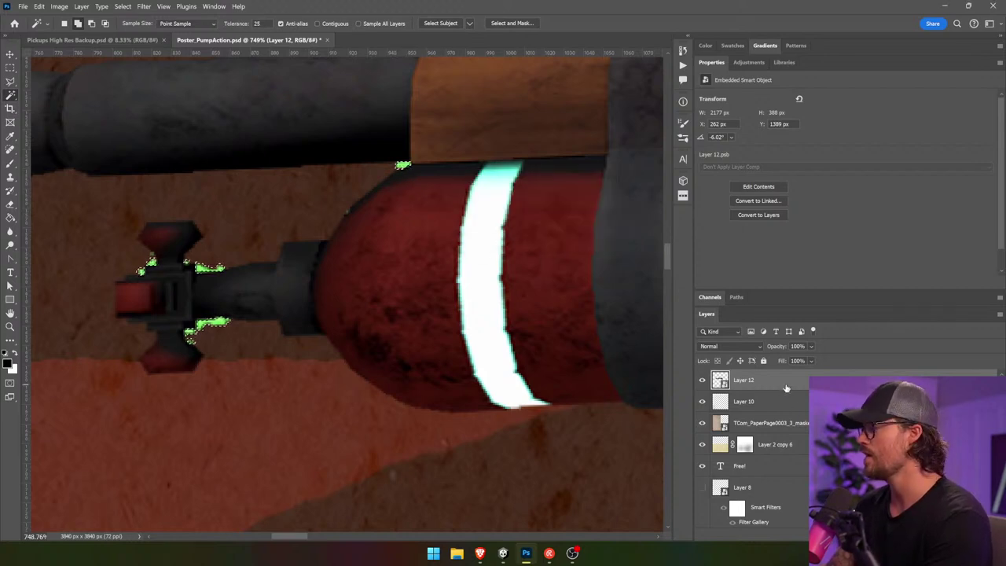
right_click(786, 388)
left_click(817, 305)
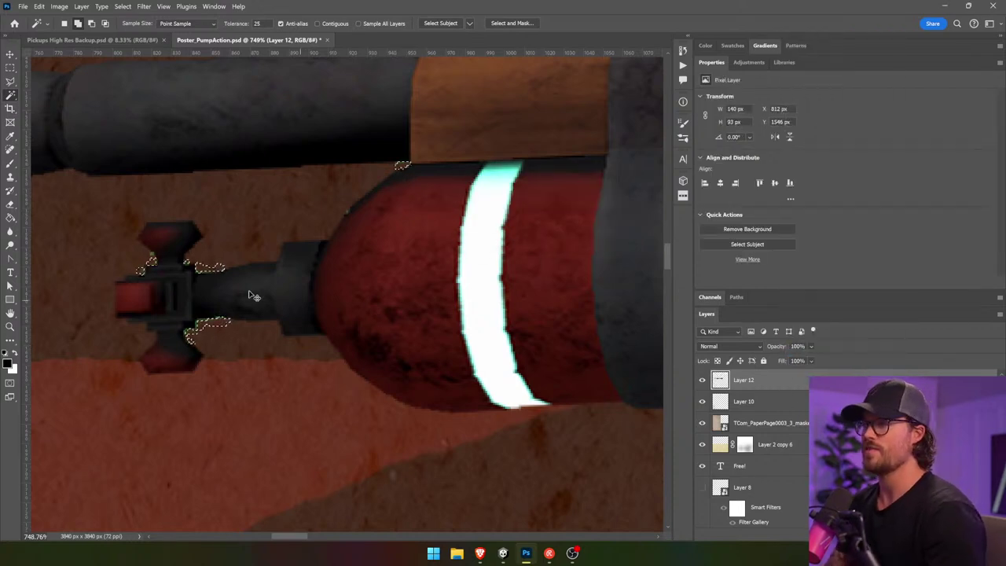
left_click(153, 260)
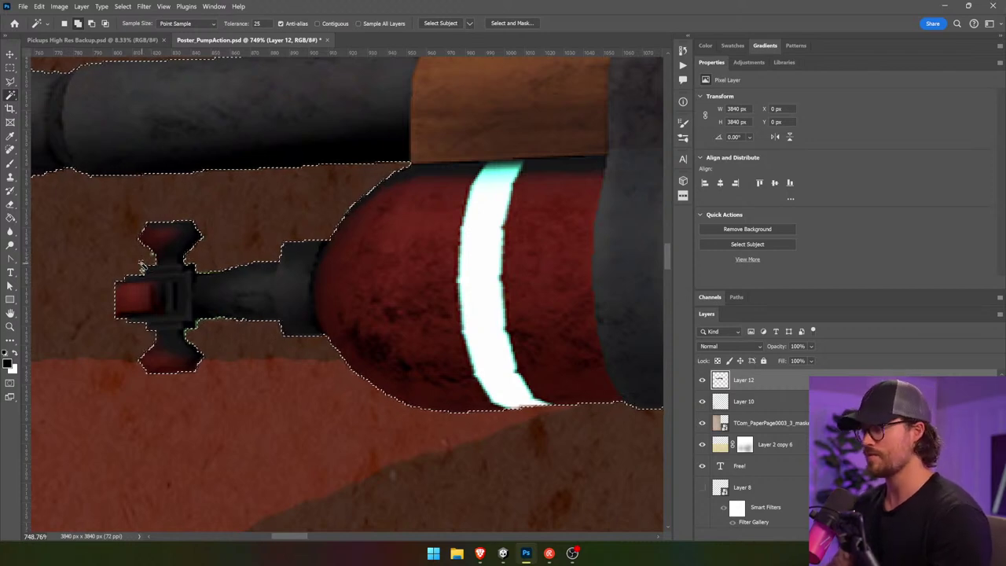
key("ctrl+d")
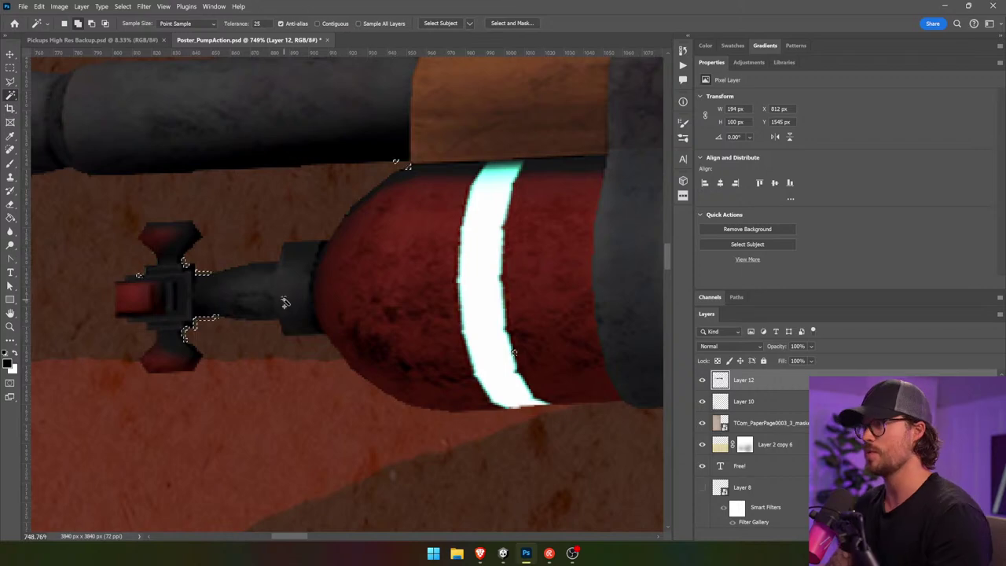
- Convert the cleaned shotgun layer to a smart object again and rotate it to 60° with the spear tip pointing up
key("ctrl+0")
key("ctrl+minus")
key("v")
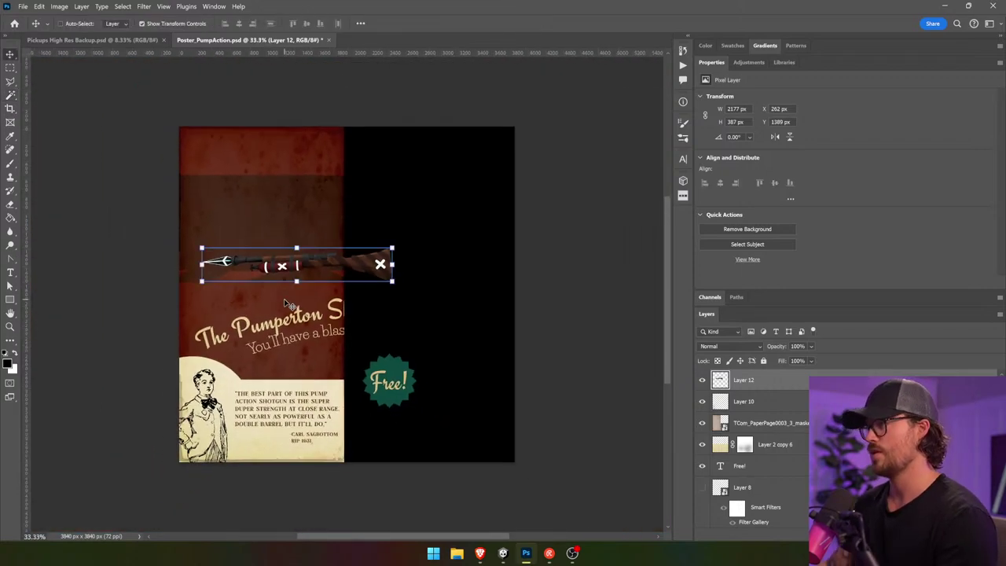
right_click(827, 379)
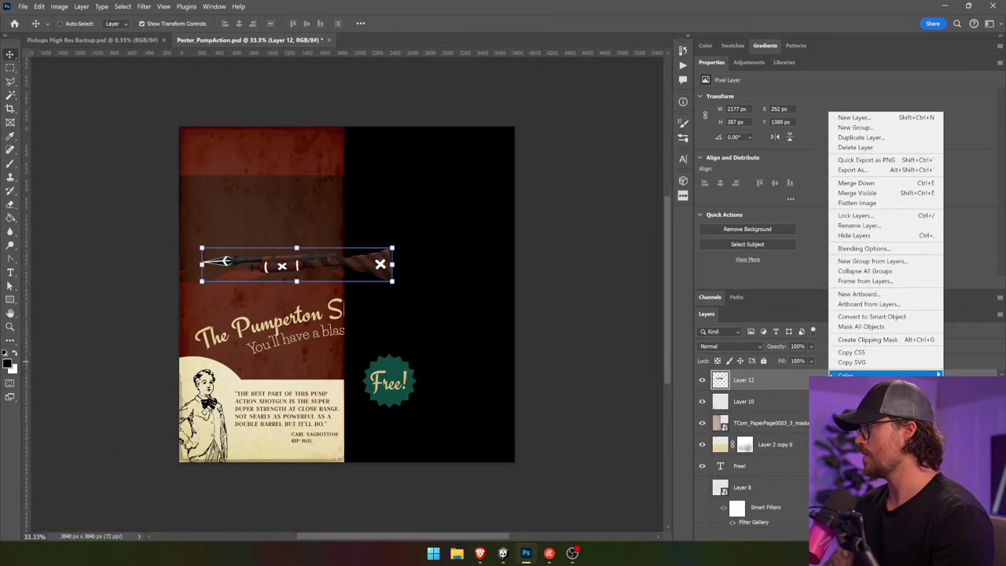
left_click(872, 316)
left_click_drag(404, 238, 300, 331)
key("Return")
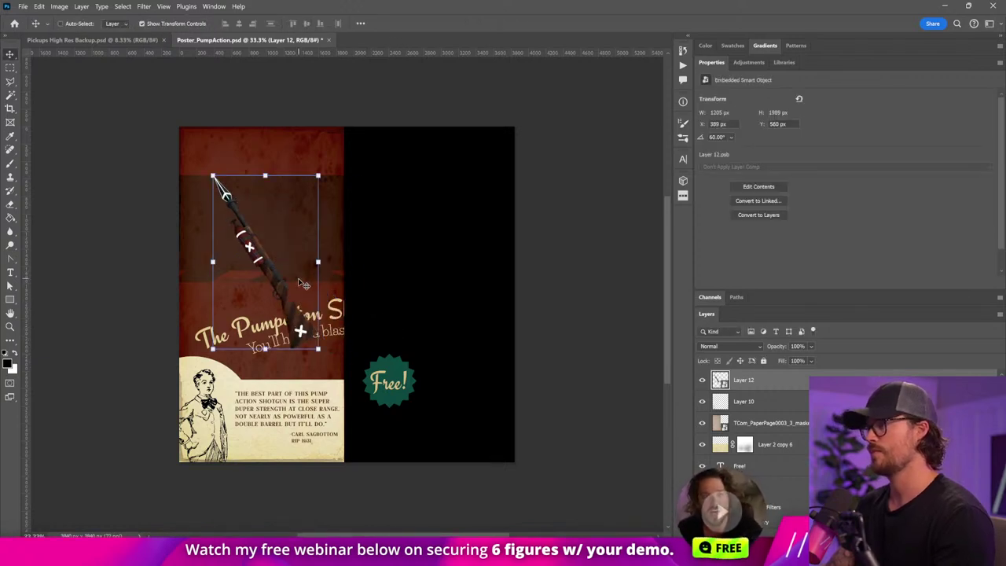
- Enlarge the shotgun to about 1941 by 2763 px at 55.63° and position it diagonally across the red poster
left_click_drag(321, 180, 357, 219)
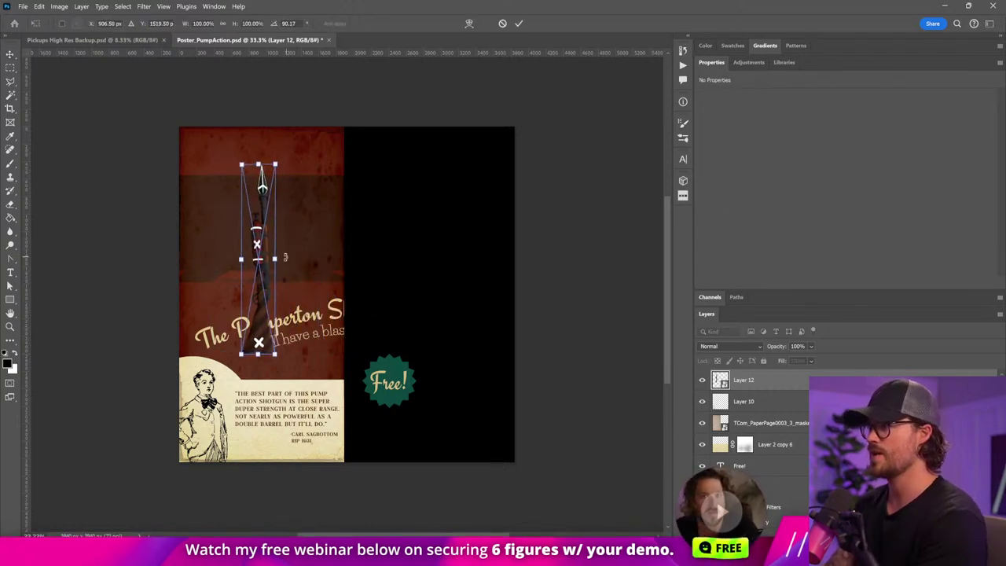
left_click_drag(279, 258, 287, 264)
left_click_drag(295, 358, 392, 379)
key("Return")
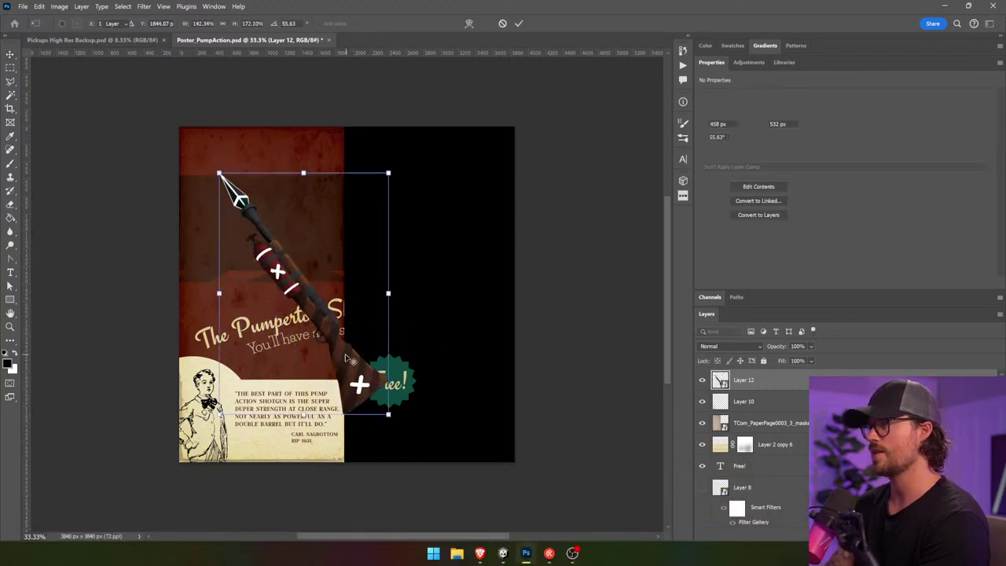
left_click_drag(343, 354, 322, 356)
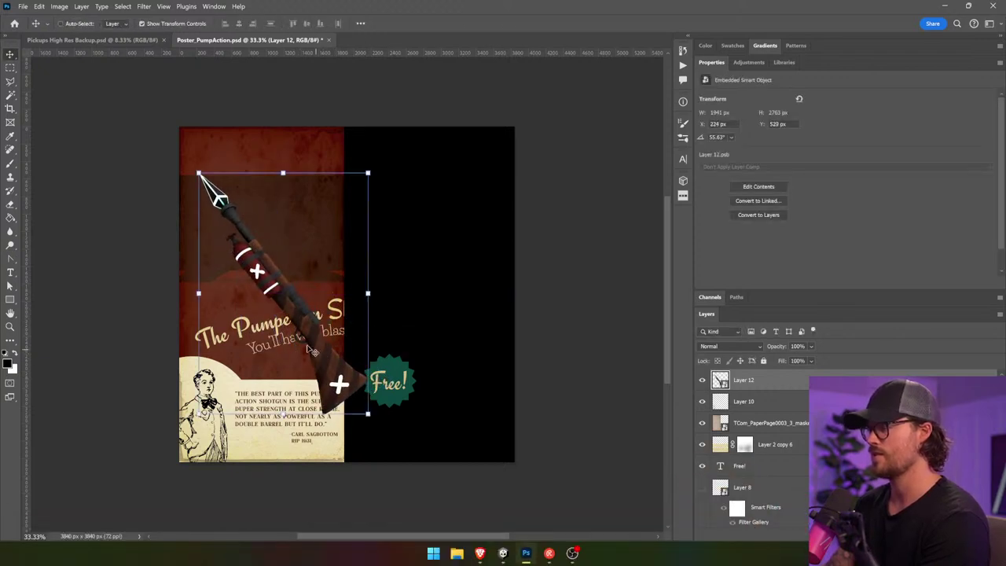
- Run the Vintage 50s Painting action on the shotgun layer and nudge the shotgun to X 207, Y 554 px
scroll(710, 408, "down", 3)
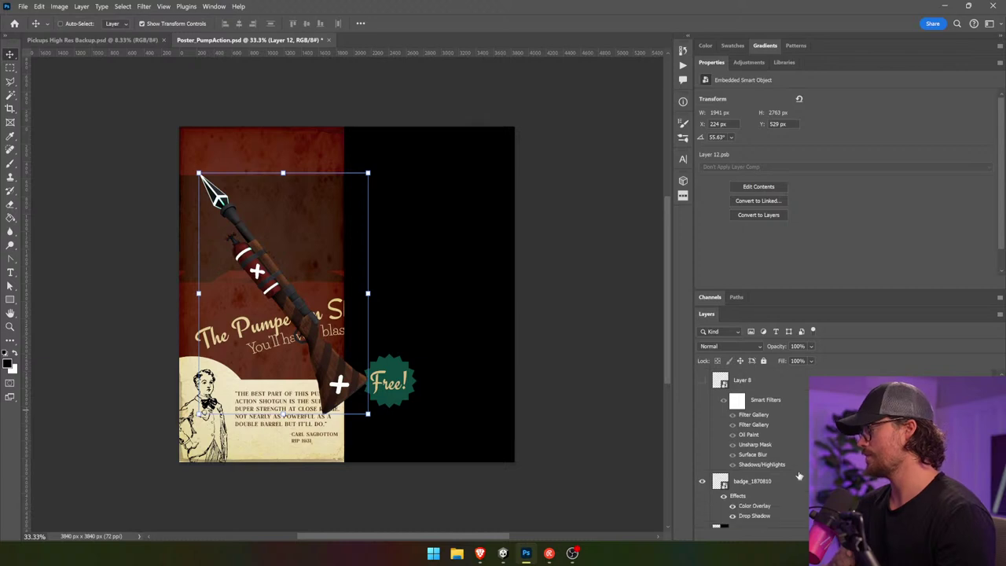
left_click(682, 66)
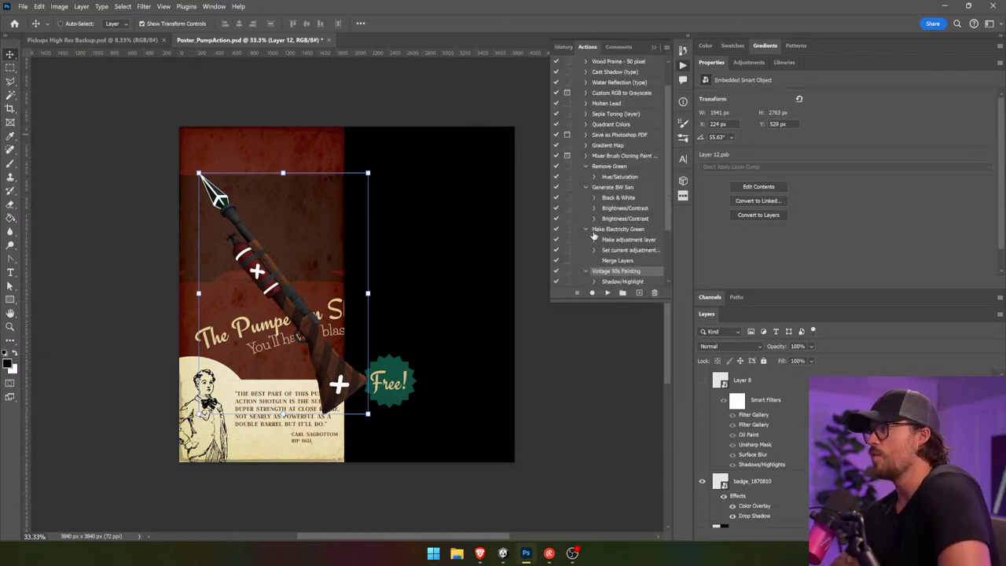
scroll(597, 220, "down", 2)
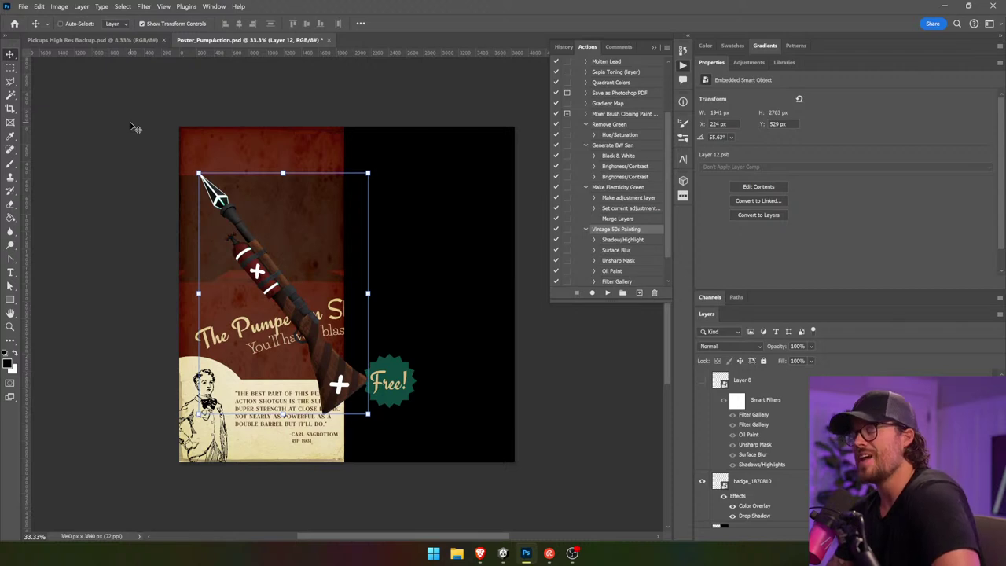
left_click(607, 293)
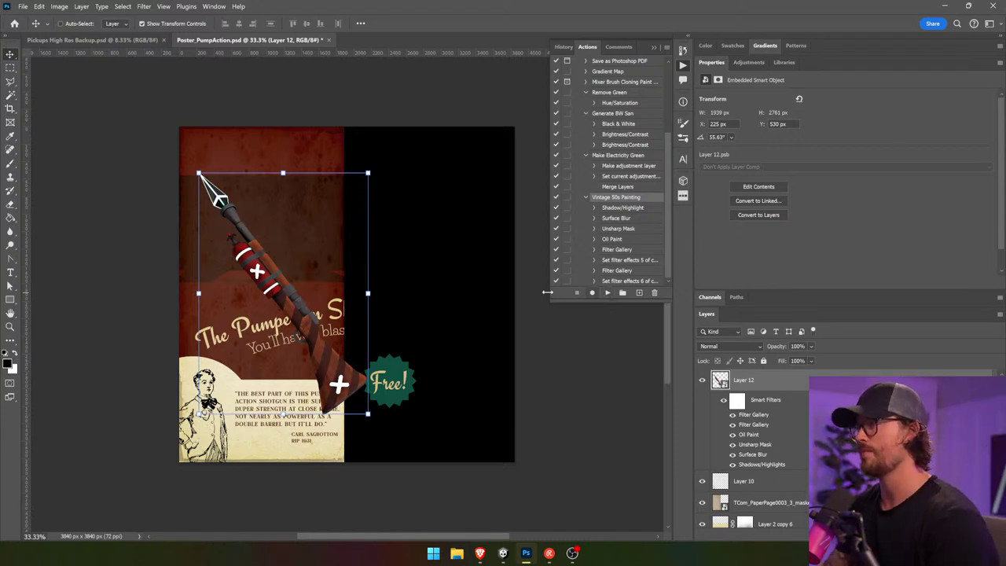
left_click_drag(314, 299, 316, 302)
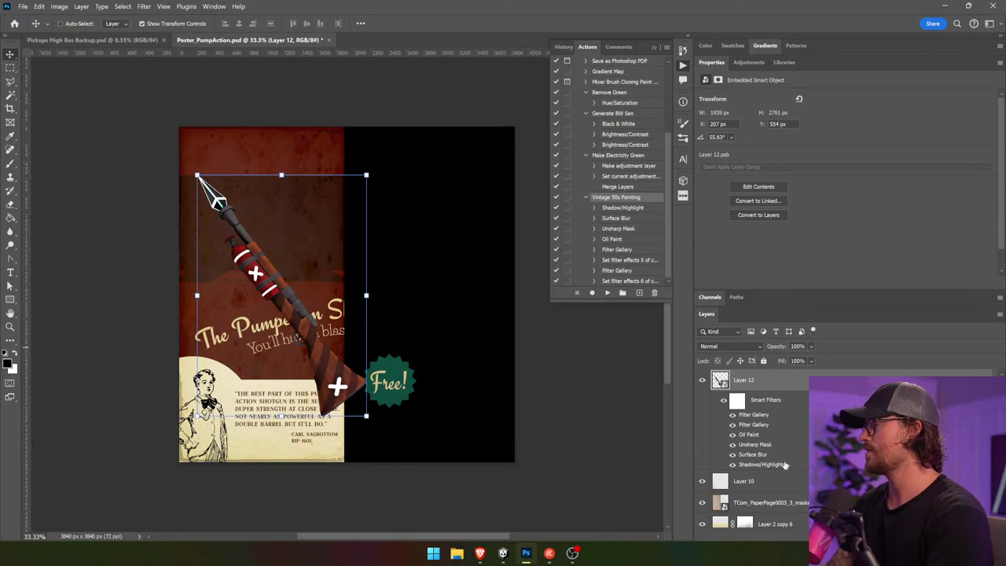
- Make more room for the layer list, find the hidden Layer 8 with its smart filters, and delete it
double_click(705, 63)
left_click(656, 46)
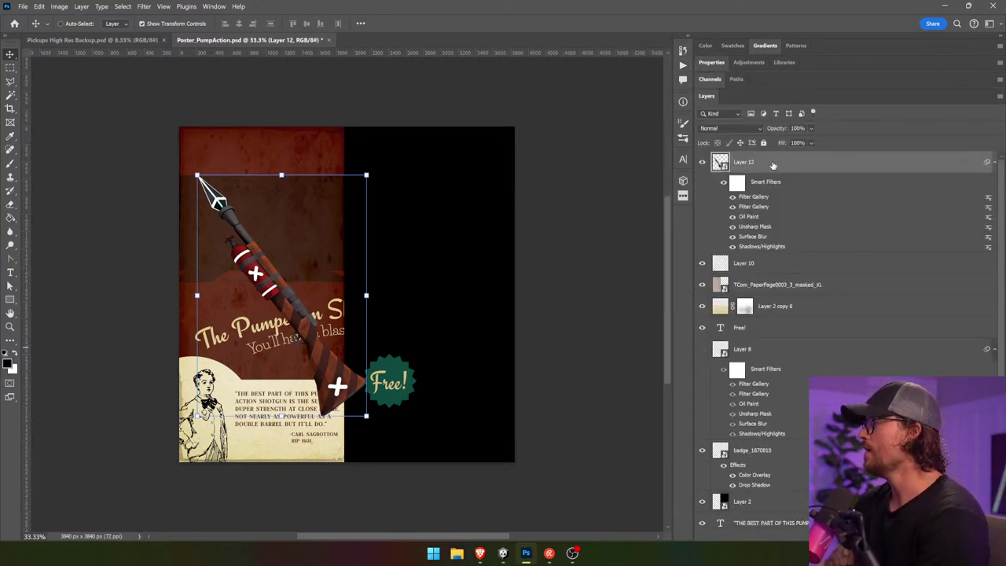
left_click(769, 264)
left_click(770, 286)
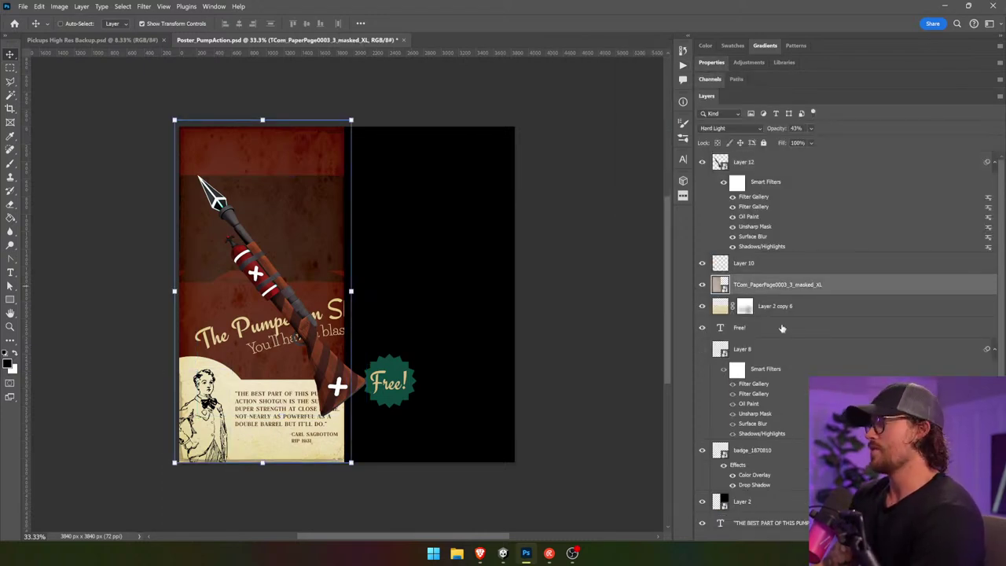
left_click(798, 313)
left_click(802, 328)
left_click(810, 352)
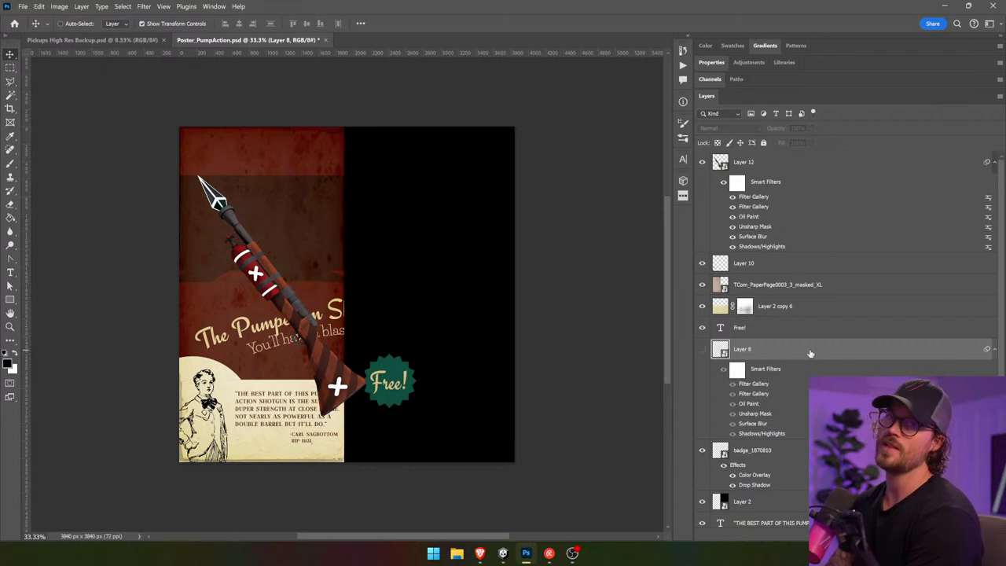
key("Delete")
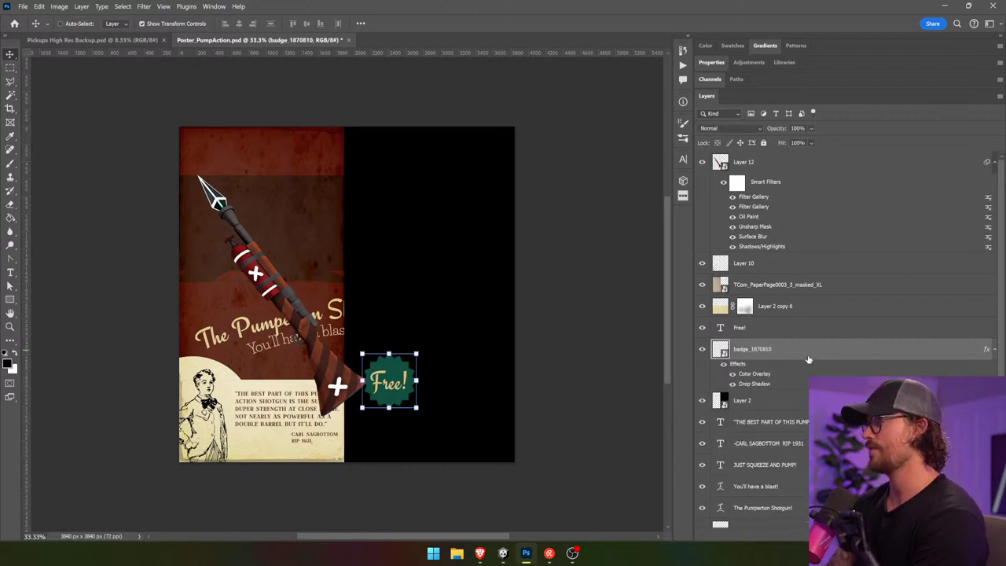
- Move the green badge together with its Free! text onto the poster, beside the shotgun's red canister
left_click_drag(554, 398, 464, 308)
key("ctrl+z")
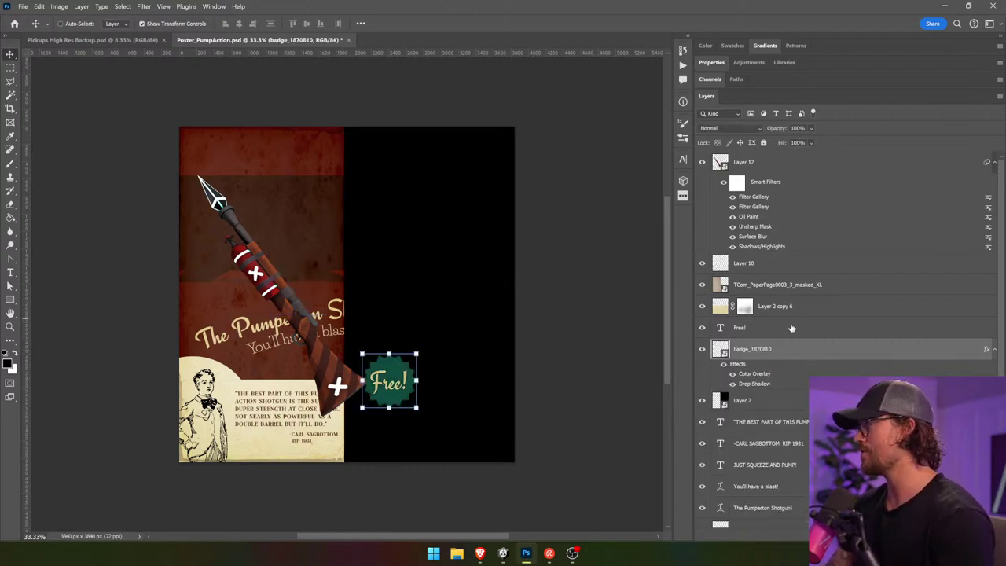
left_click(790, 328, "shift")
left_click_drag(503, 390, 441, 258)
- Bring the badge and its Free! text to the front of the layer stack, above the shotgun, and adjust their position on the poster
key("ctrl+bracketright")
key("ctrl+bracketright")
key("ctrl+bracketright")
key("ctrl+bracketright")
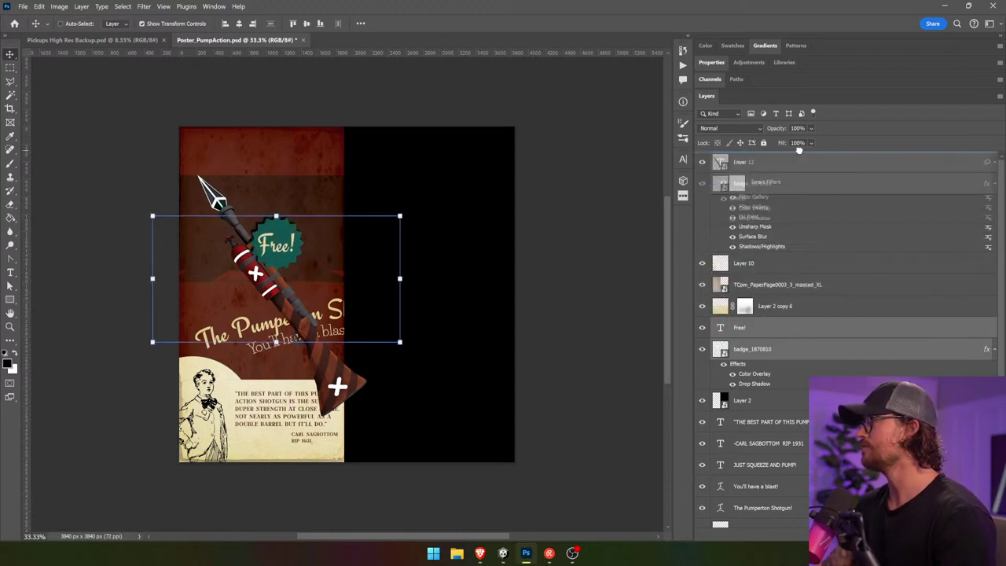
left_click_drag(485, 313, 454, 288)
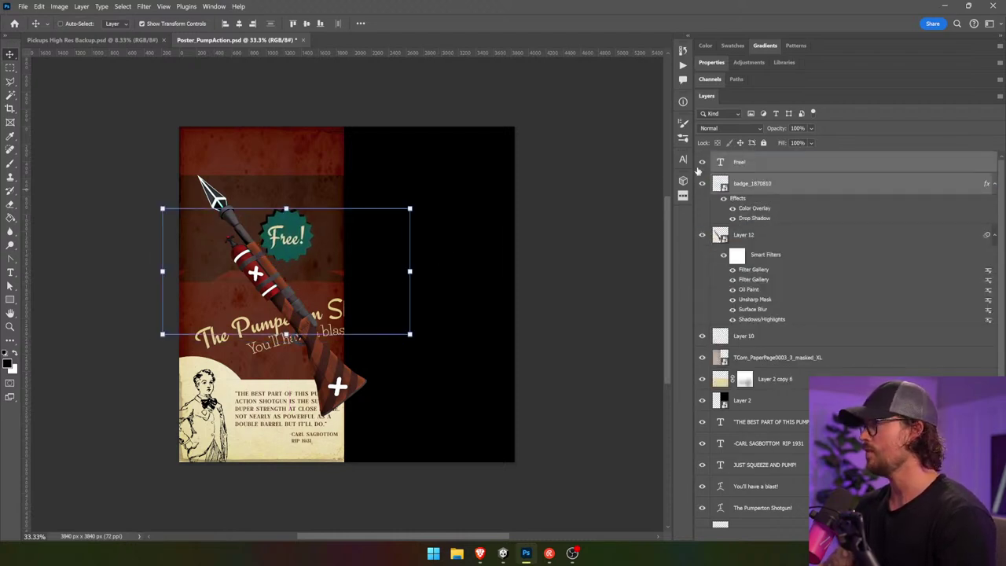
- Turn off the badge's drop shadow and enlarge the badge together with its Free! text beside the shotgun barrel
left_click(748, 183)
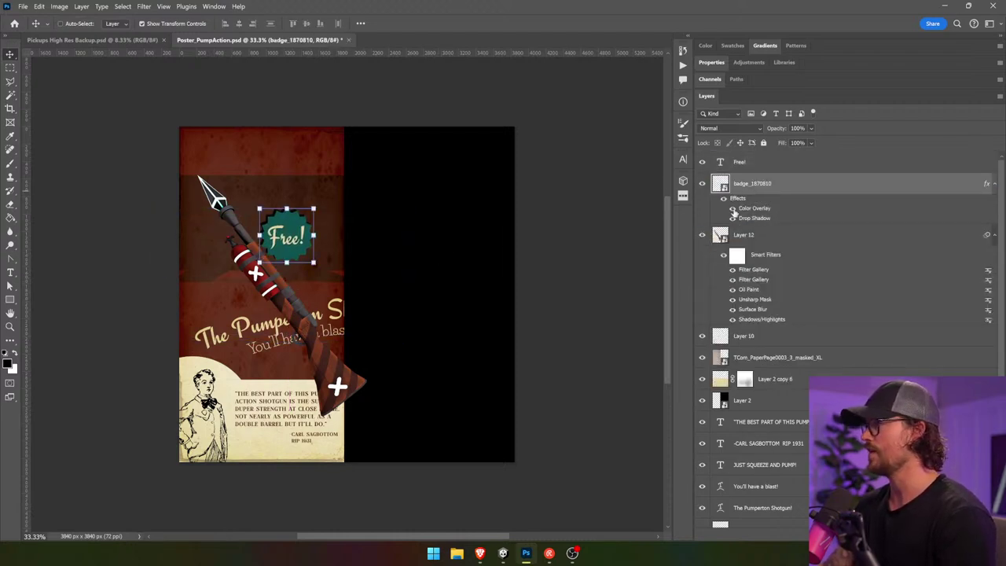
left_click(767, 162, "shift")
left_click_drag(503, 227, 497, 262)
left_click_drag(419, 233, 466, 208)
left_click_drag(414, 263, 374, 270)
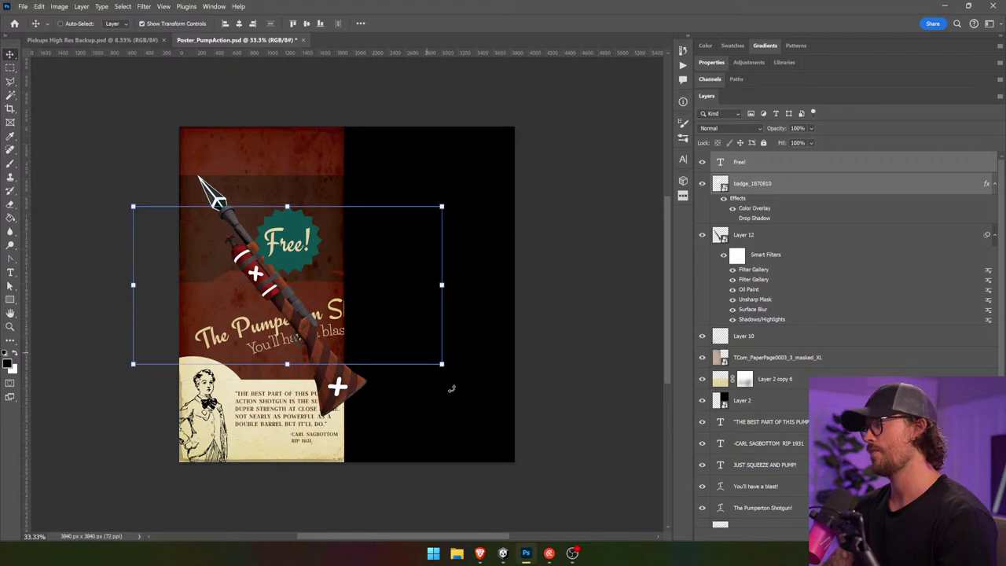
left_click(383, 501, "ctrl")
left_click(275, 335, "ctrl")
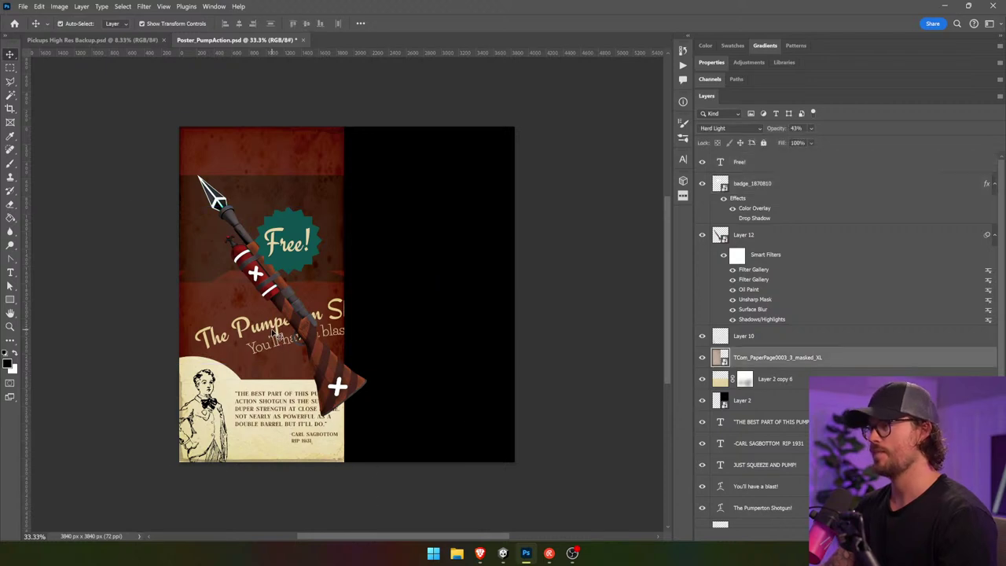
- Shrink The Pumperton Shotgun! title to fit across the top of the red poster and rotate it about 7.65° clockwise
left_click(784, 425)
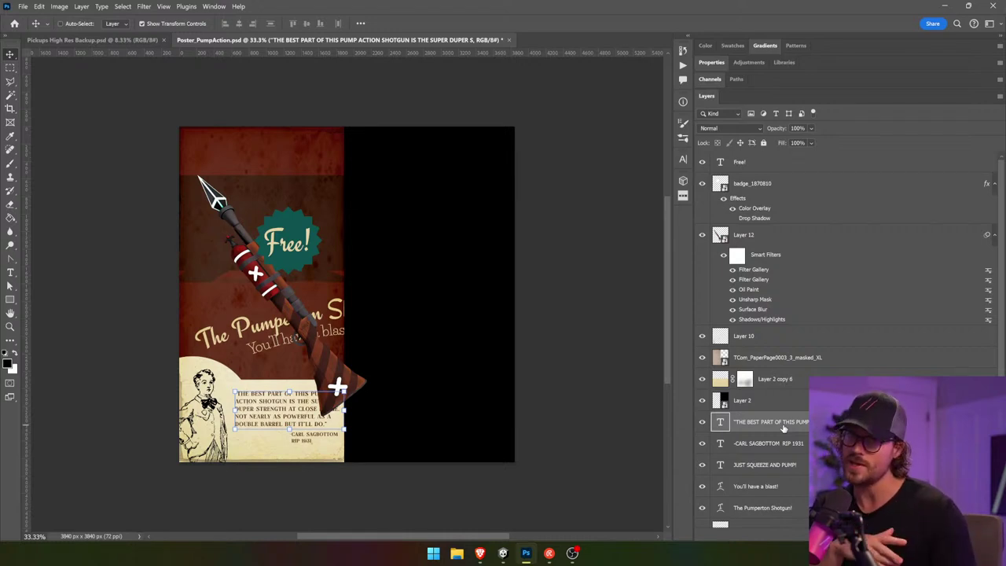
left_click(763, 508)
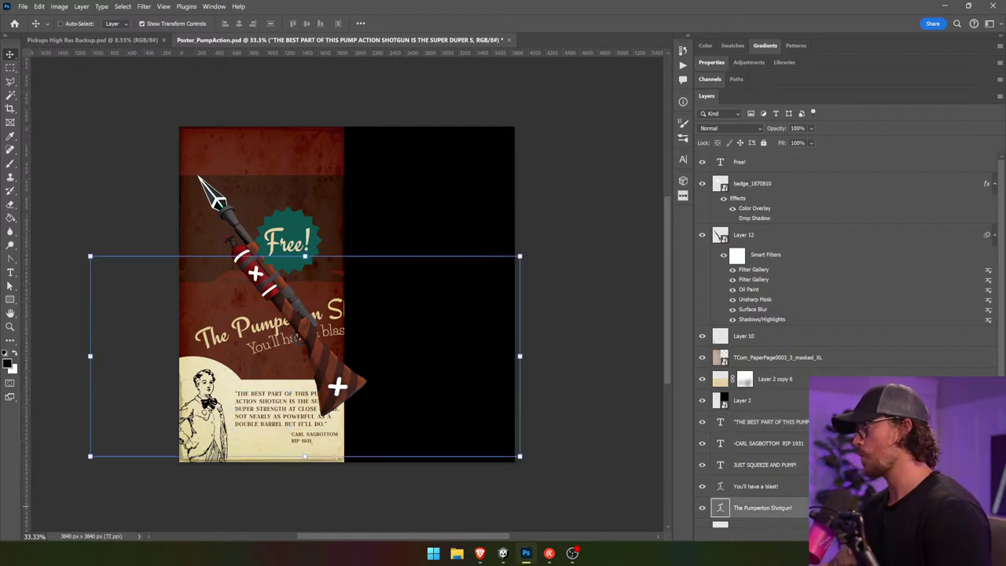
left_click_drag(665, 391, 652, 391)
left_click_drag(603, 364, 572, 191)
left_click_drag(507, 104, 327, 178)
key("Return")
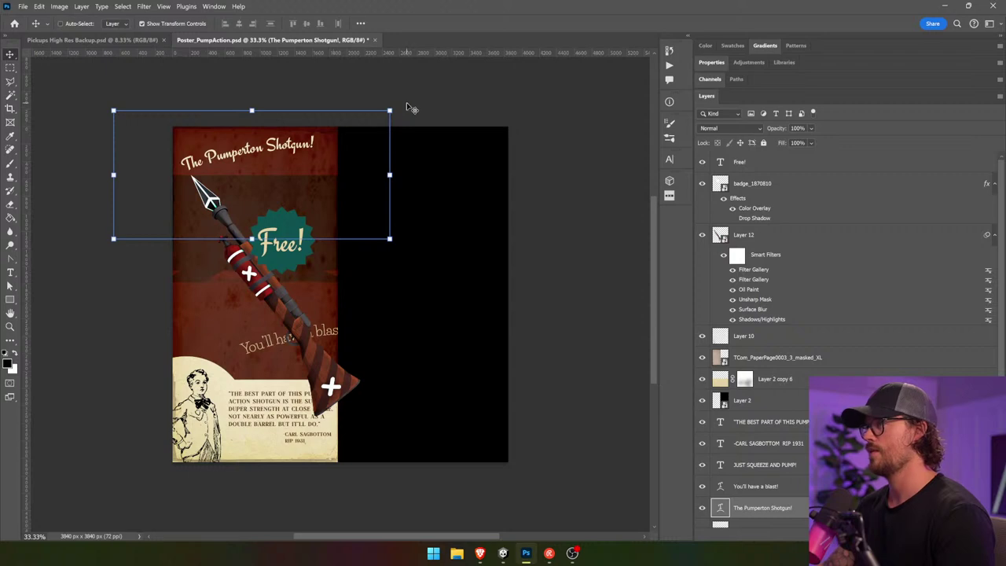
left_click_drag(400, 105, 409, 120)
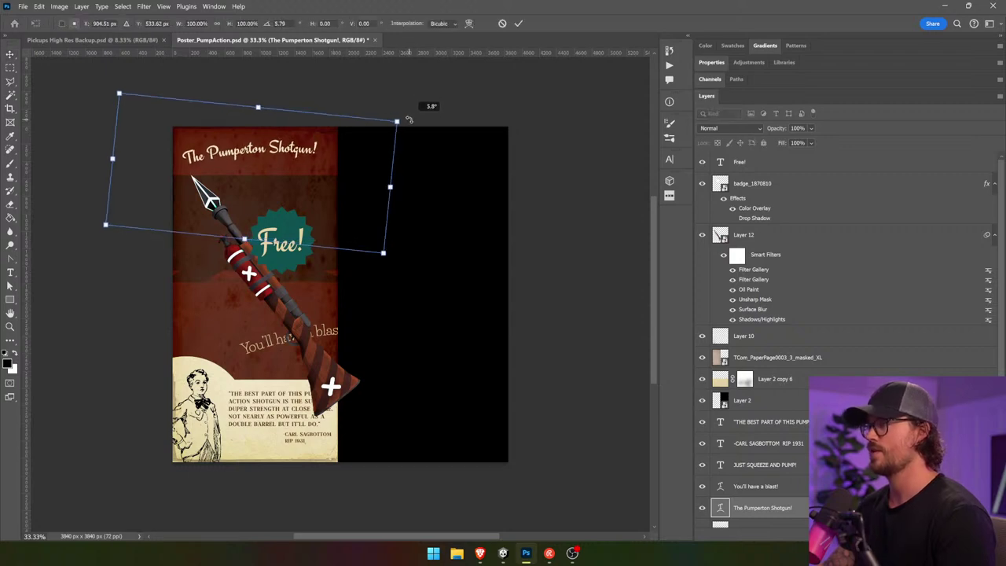
key("Return")
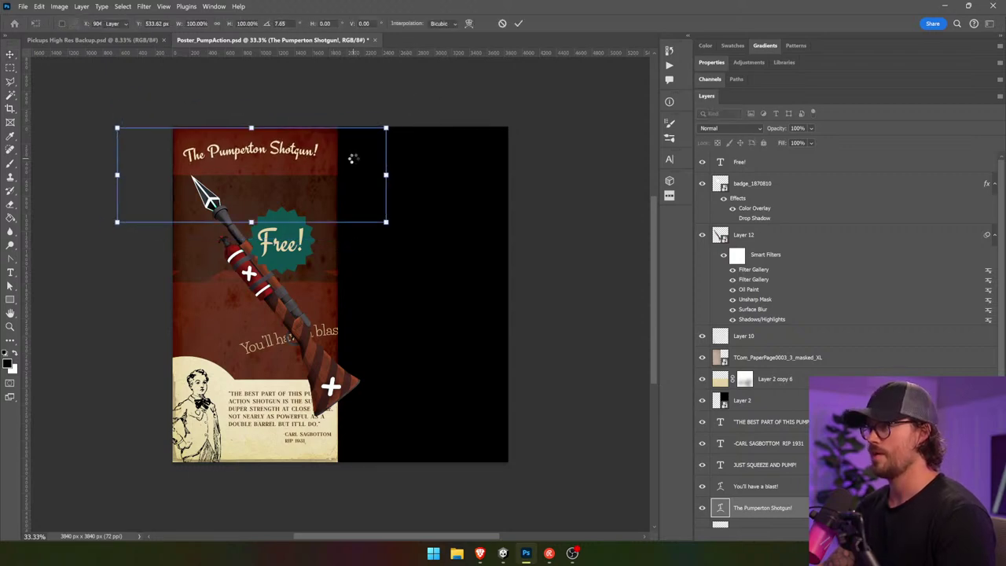
left_click_drag(348, 164, 352, 168)
- Change the poster title's wording to The Harpoon!
left_click(11, 272)
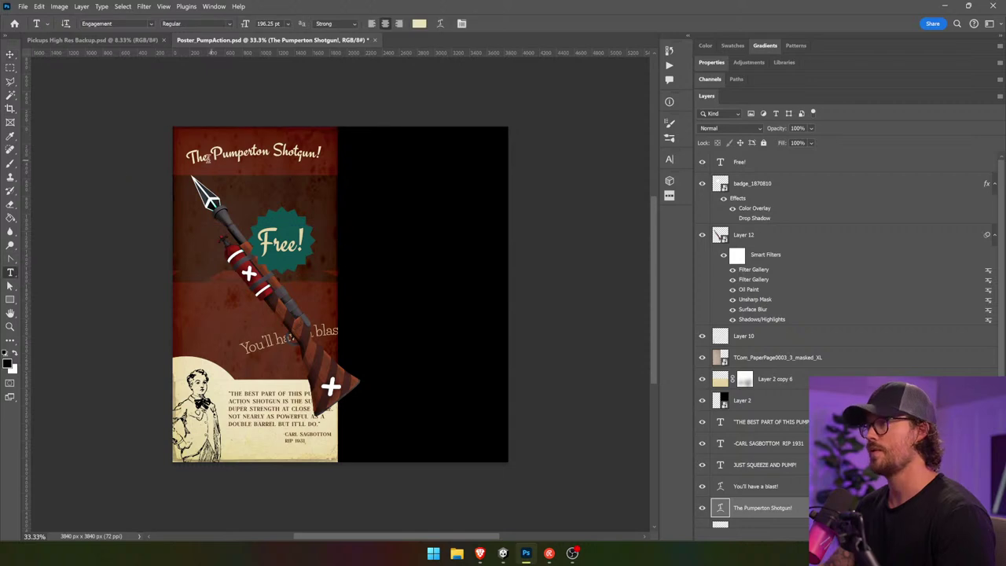
left_click_drag(209, 153, 326, 149)
type("Harpoon!")
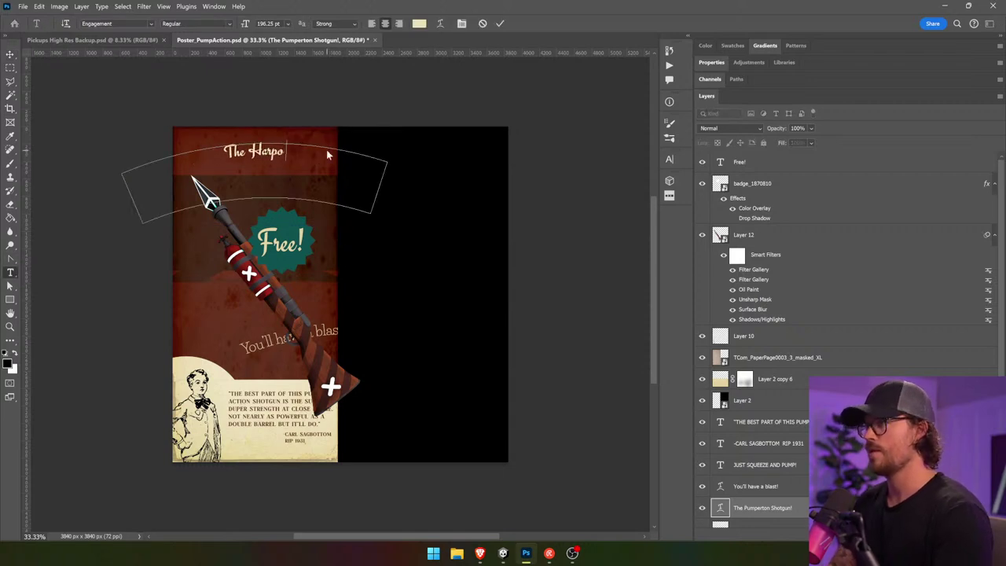
- Set the font size of the whole The Harpoon! title to 286 pt
key("ctrl+a")
key("shift+Up")
key("shift+Up")
key("shift+Up")
key("shift+Up")
key("shift+Up")
key("shift+Up")
key("shift+Up")
key("shift+Up")
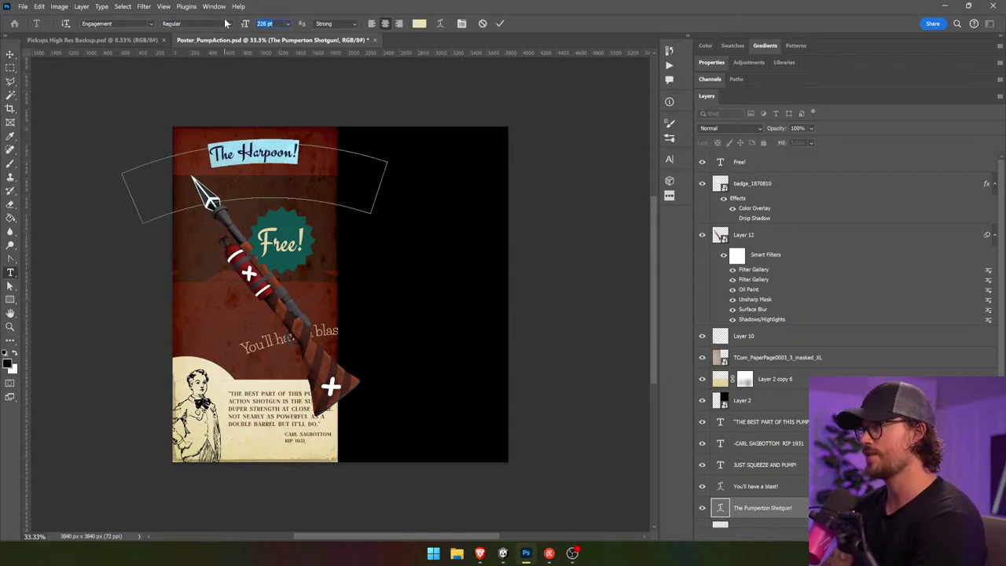
key("shift+Up")
key("shift+Up")
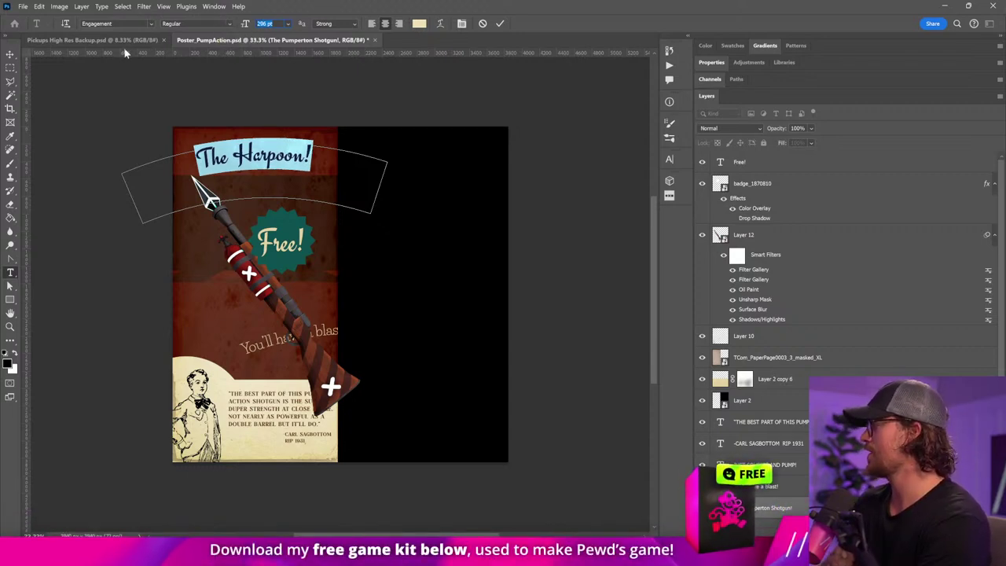
- Scale up The Harpoon! title slightly and centre it on the poster just above the shotgun's tip
left_click(10, 53)
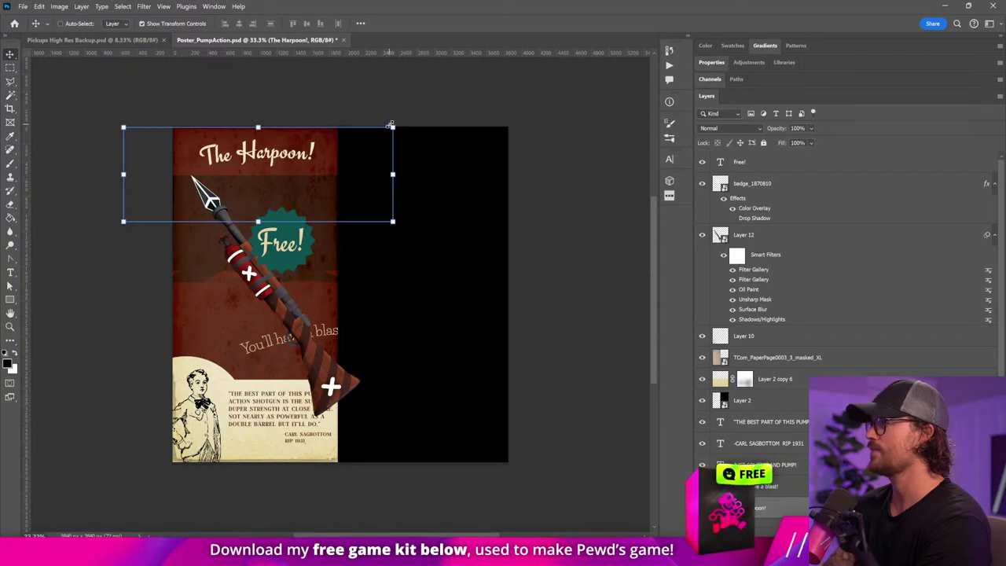
left_click_drag(391, 125, 428, 122)
key("Return")
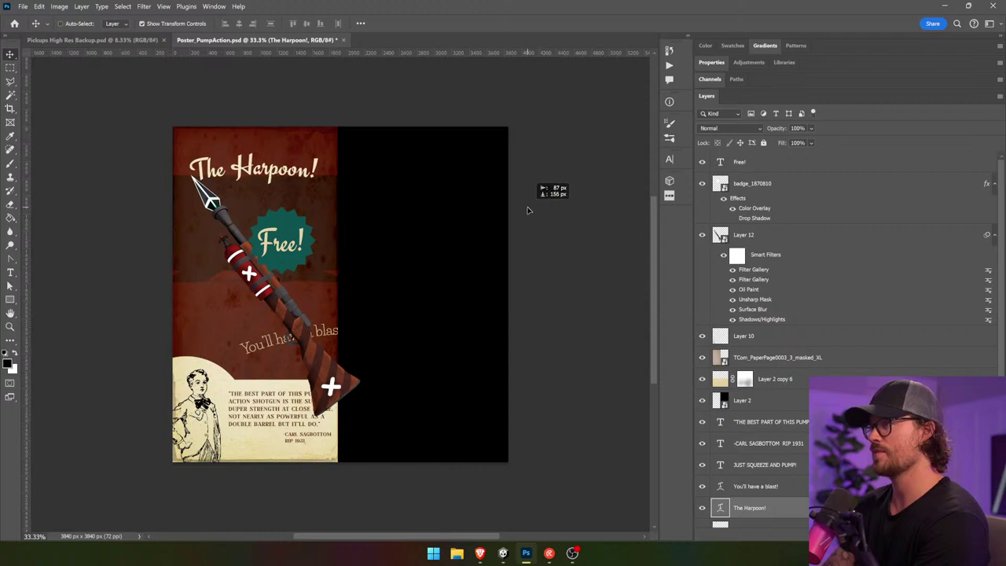
left_click_drag(528, 211, 530, 198)
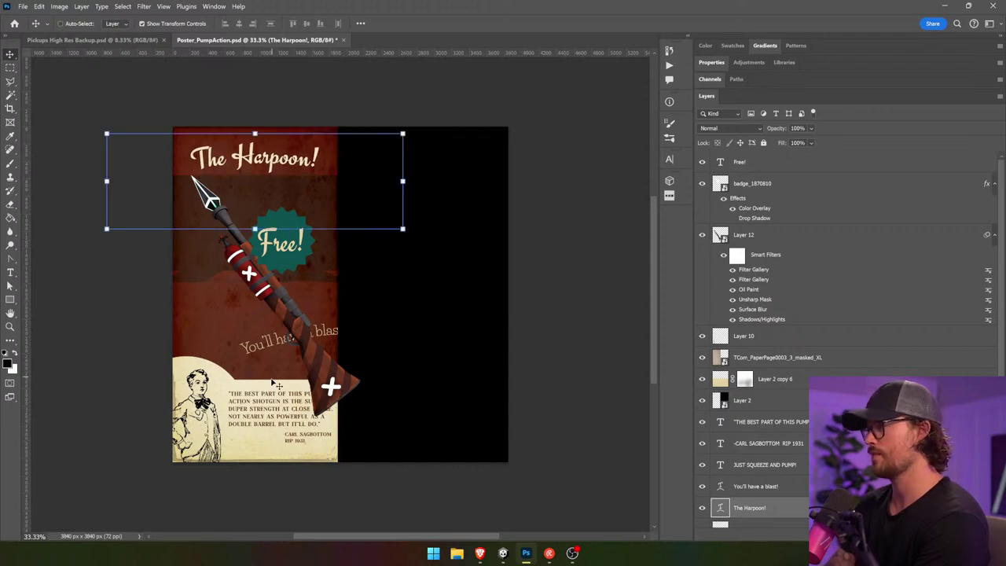
- Move the You'll have a blast! tagline directly beneath the title and scale it down to fit the poster's width
left_click(791, 491)
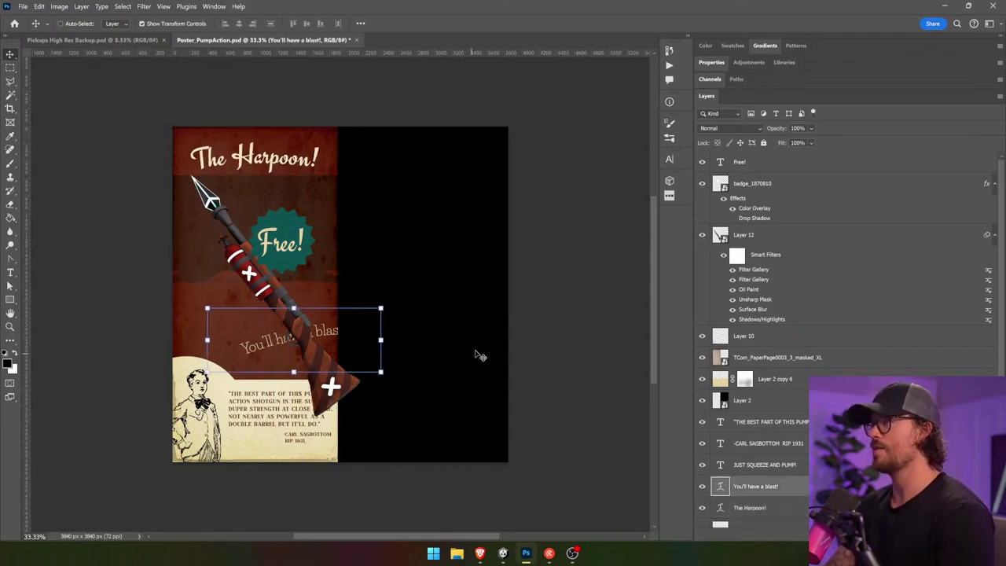
left_click_drag(477, 353, 454, 196)
left_click_drag(365, 147, 319, 189)
key("Return")
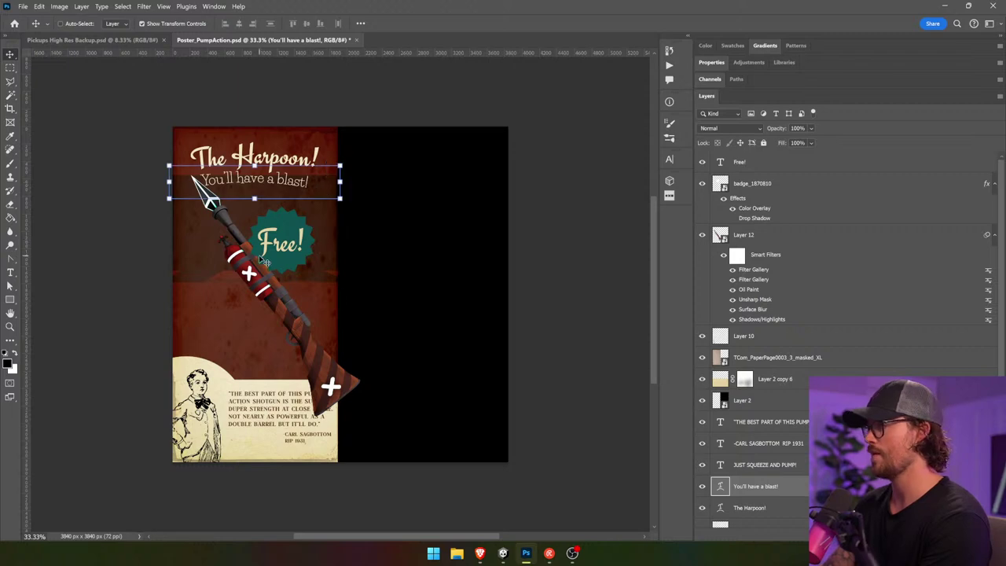
- Narrow the layer list to give the canvas more room
key("ctrl+equal")
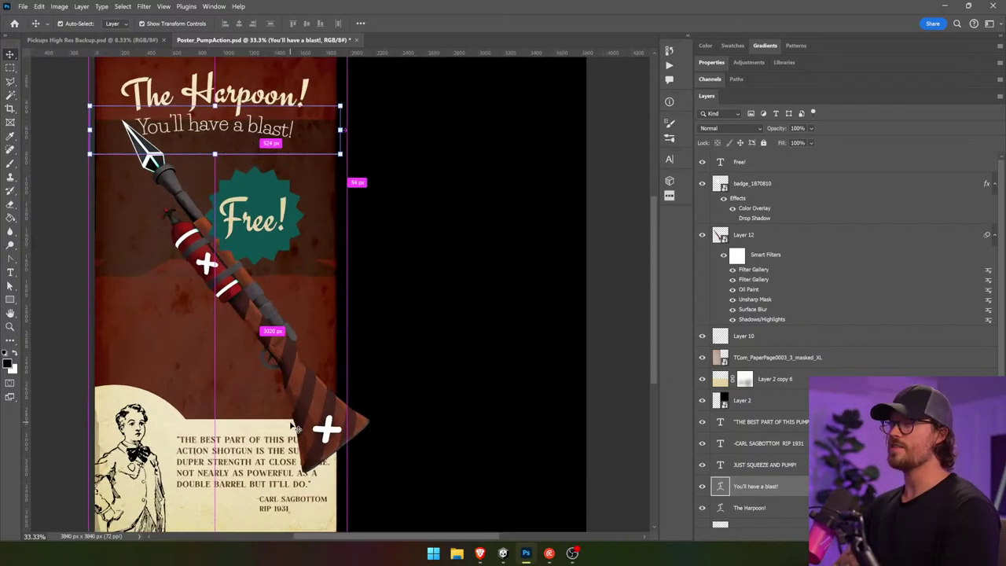
left_click_drag(304, 262, 323, 282)
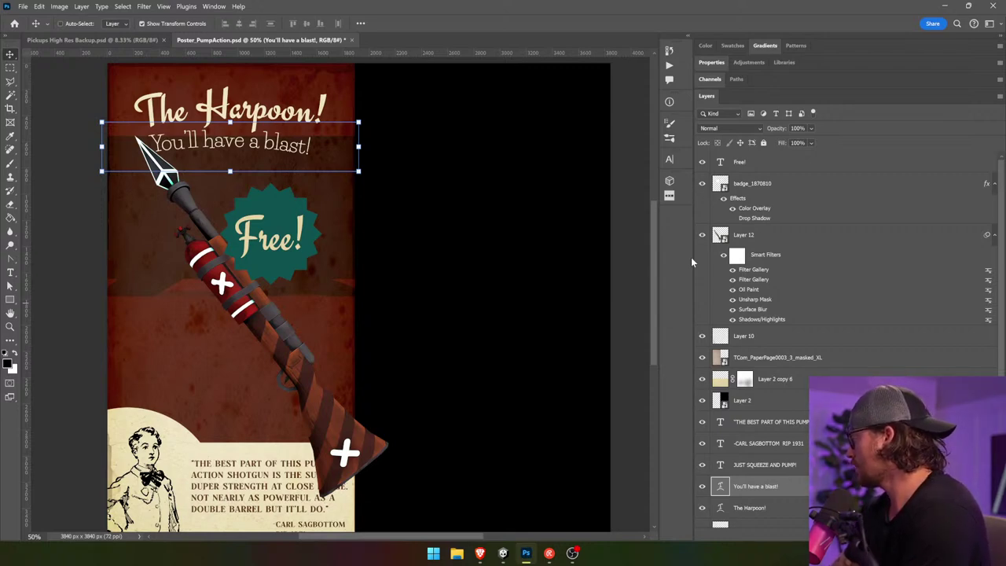
left_click_drag(691, 257, 747, 259)
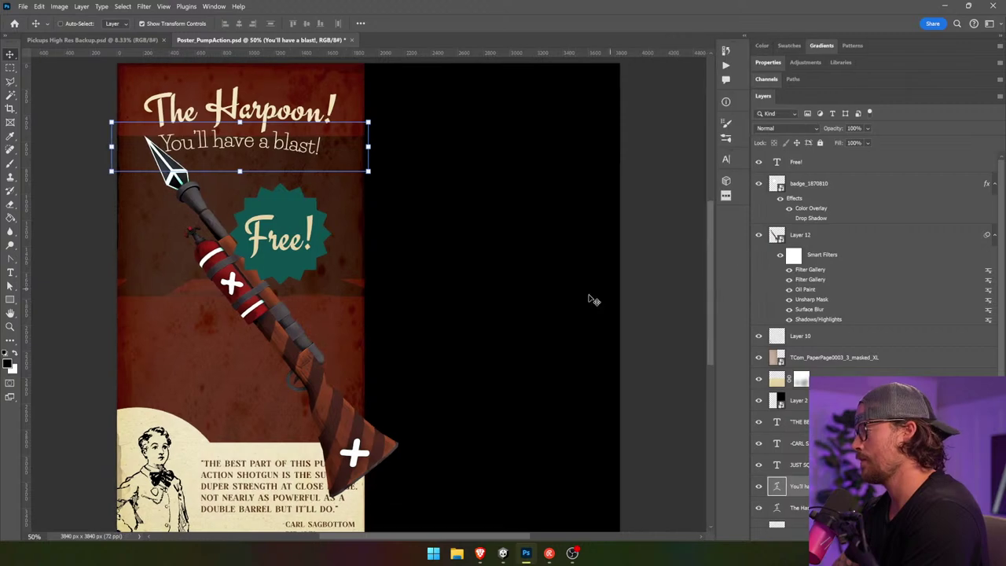
- Rotate the spiral background with its texture and Hue/Saturation layers a quarter turn and shift them up over the red poster
scroll(888, 354, "down", 3)
left_click(798, 474)
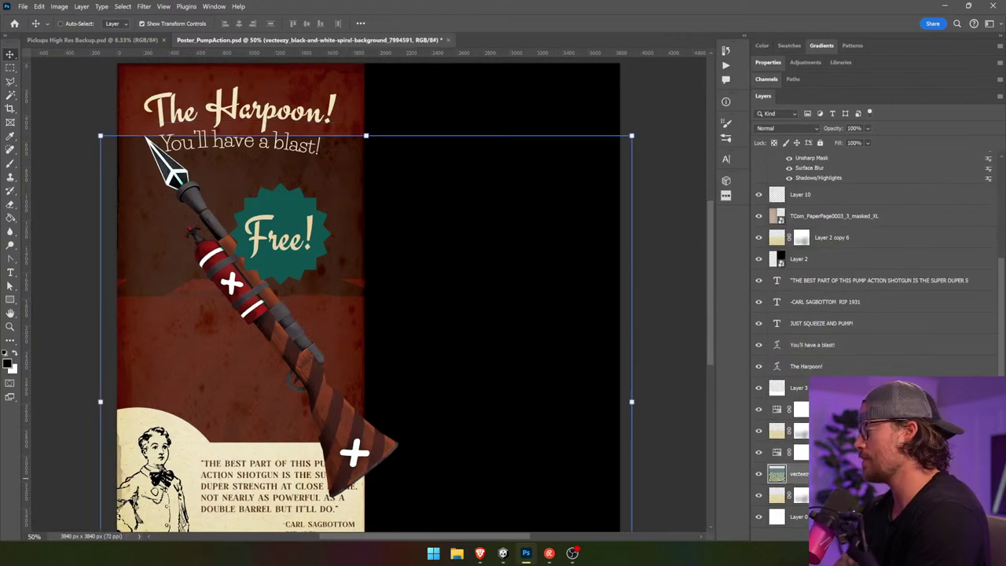
left_click(799, 389)
left_click(801, 410)
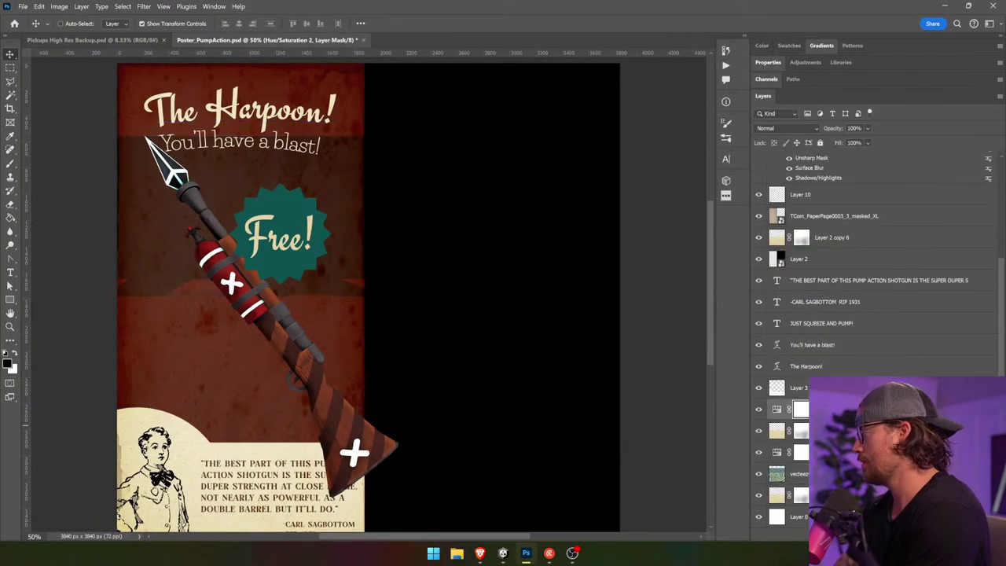
left_click(805, 473)
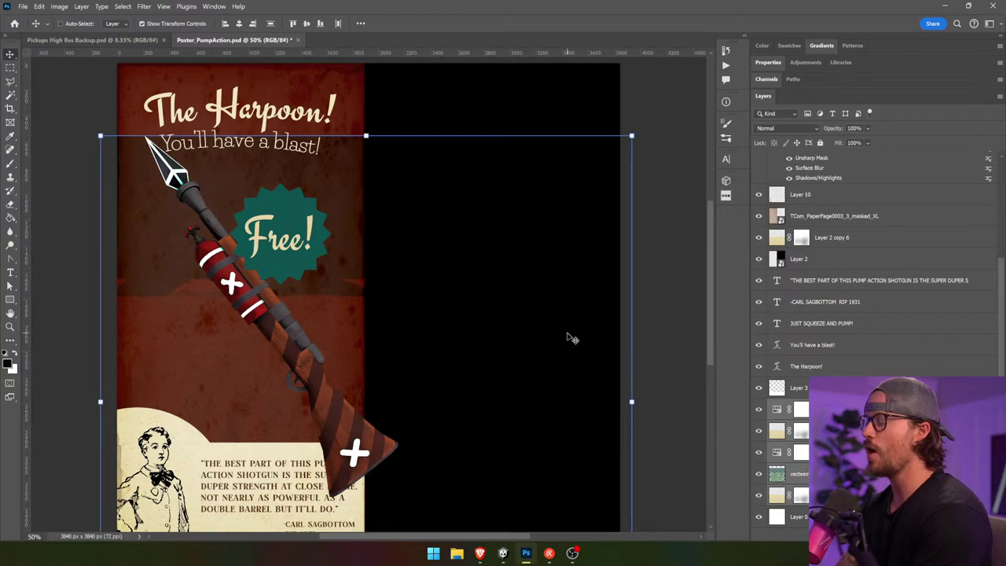
key("ctrl+minus")
key("ctrl+minus")
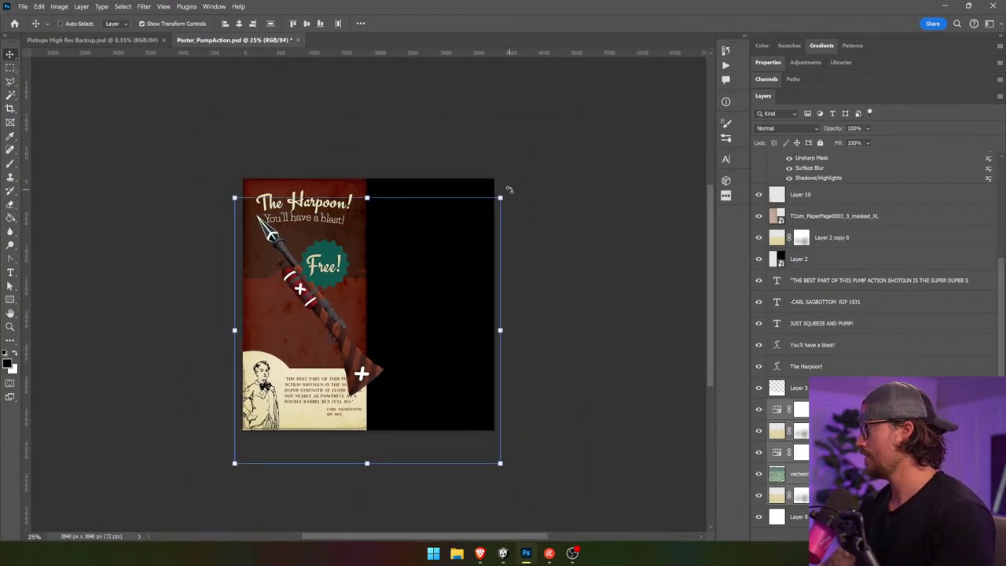
left_click_drag(509, 192, 462, 418)
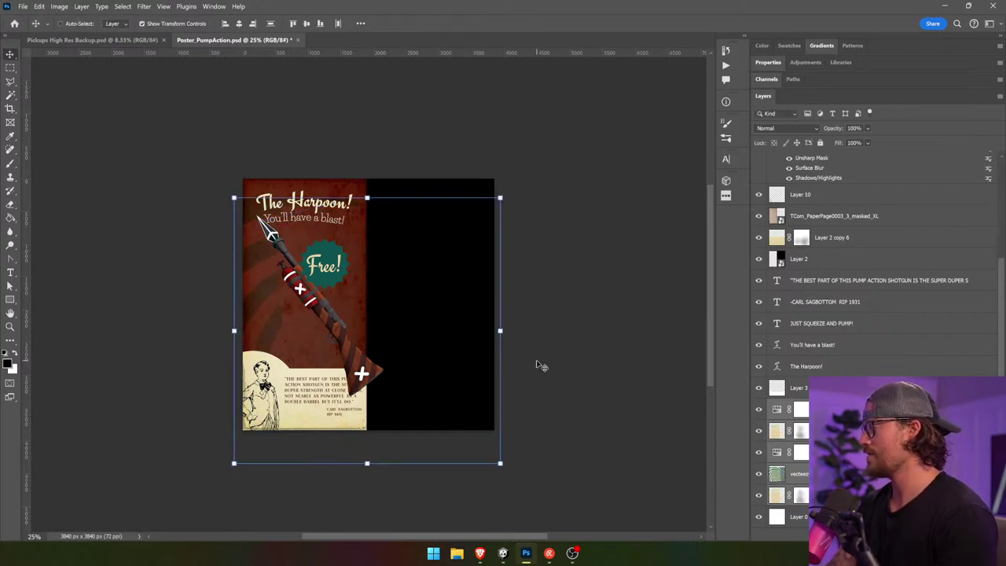
key("Return")
key("ctrl+t")
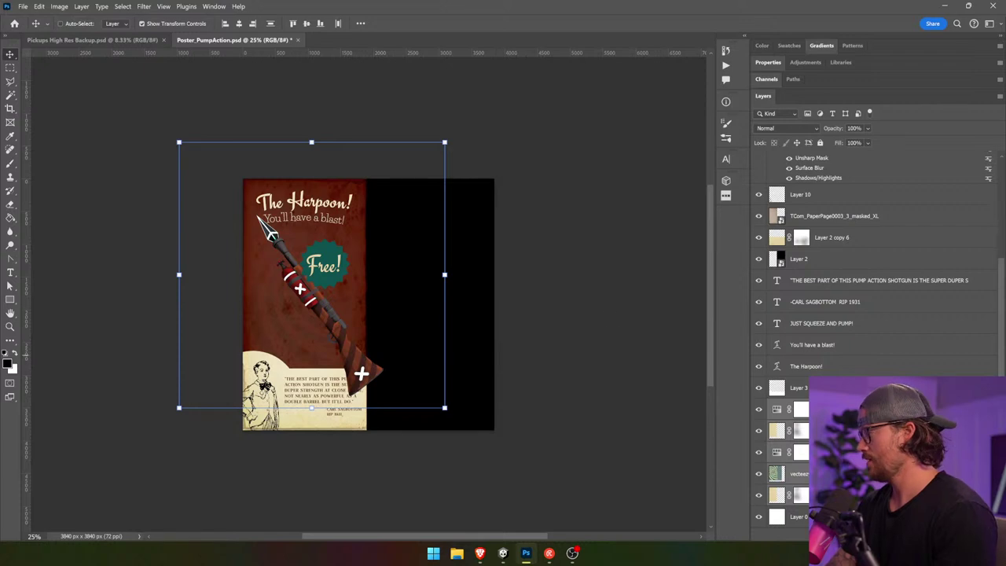
left_click(799, 473)
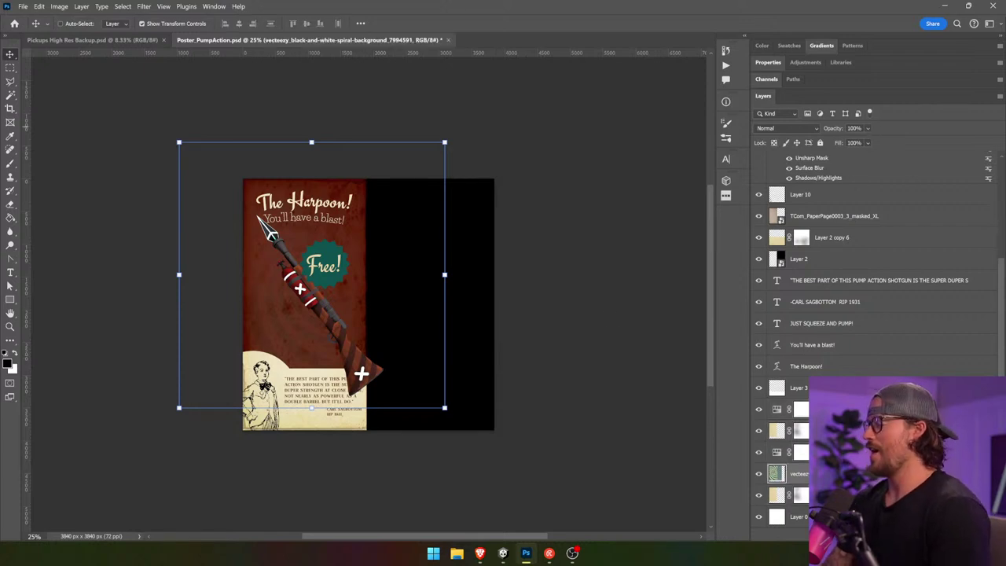
key("ctrl+j")
key("ctrl+z")
- Hide the Hue/Saturation 1 adjustment above the spiral, and switch Hue/Saturation 2 off and on again to compare the background
left_click(776, 453)
left_click(757, 453)
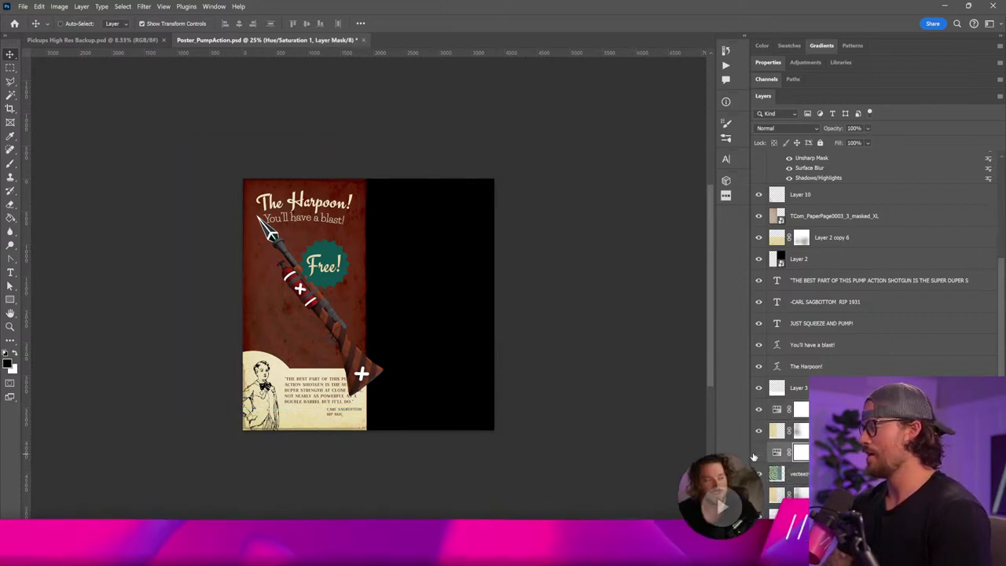
left_click(758, 452)
left_click(759, 409)
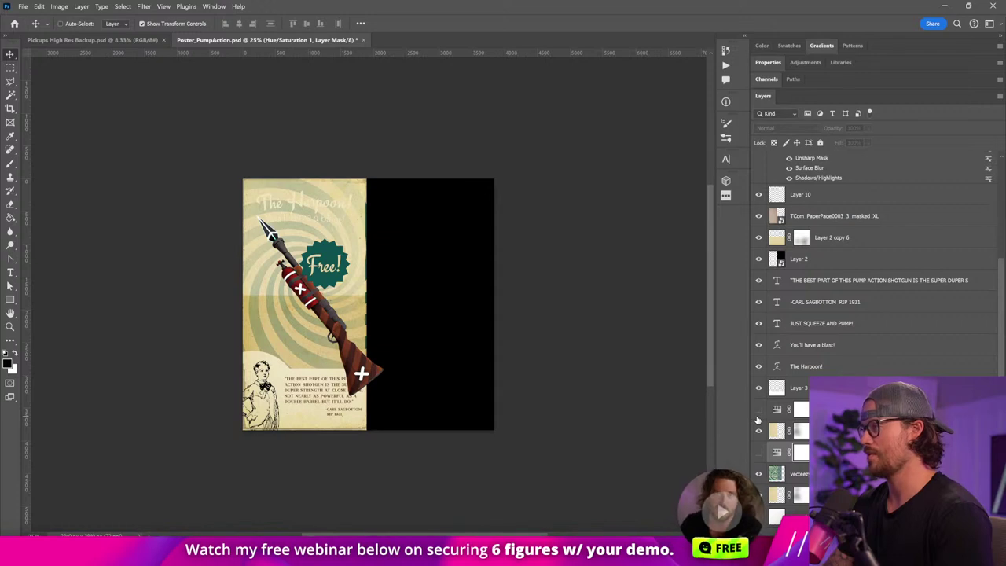
left_click(759, 409)
- Rotate the Layer 2 copy 6 texture a quarter turn and position it to cover the full height of the red poster
left_click(778, 494)
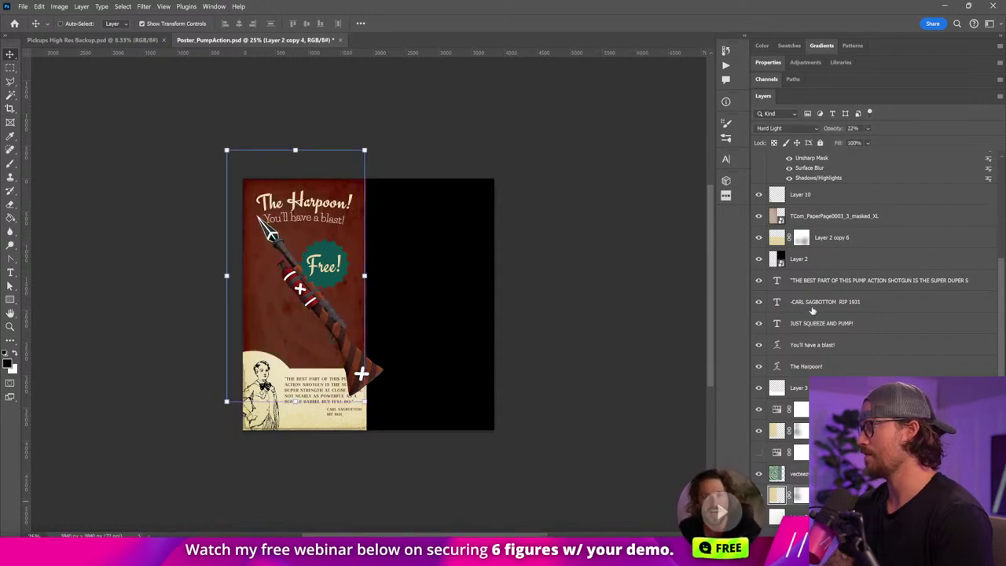
left_click(835, 236)
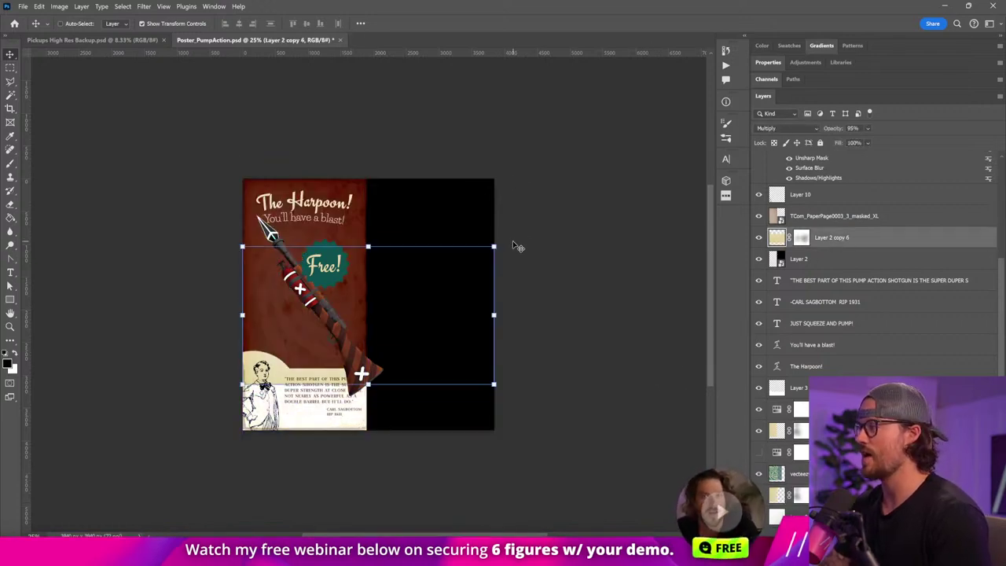
left_click_drag(518, 247, 472, 360)
key("Return")
left_click_drag(390, 301, 335, 295)
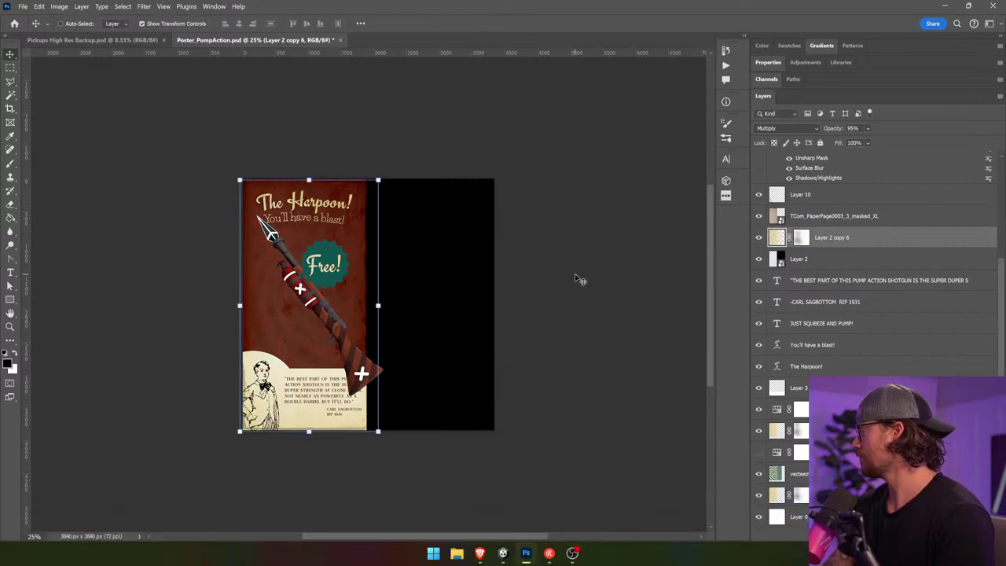
left_click(576, 279, "ctrl")
- Replace the tagline under The Harpoon! title with "You'll be hooked!"
key("z")
left_click_drag(253, 164, 416, 275)
left_click(10, 272)
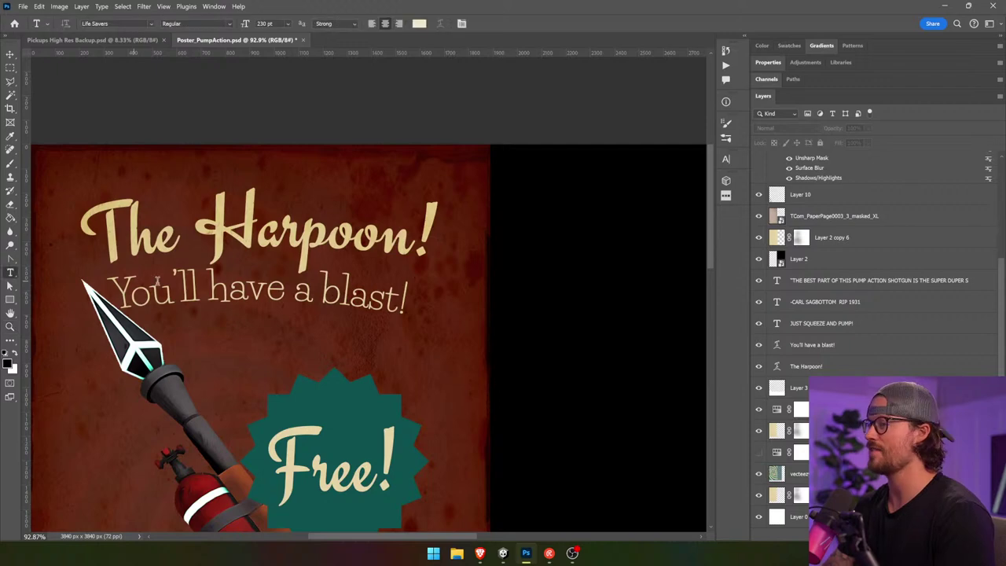
left_click(189, 282)
key("ctrl+a")
type("You'll")
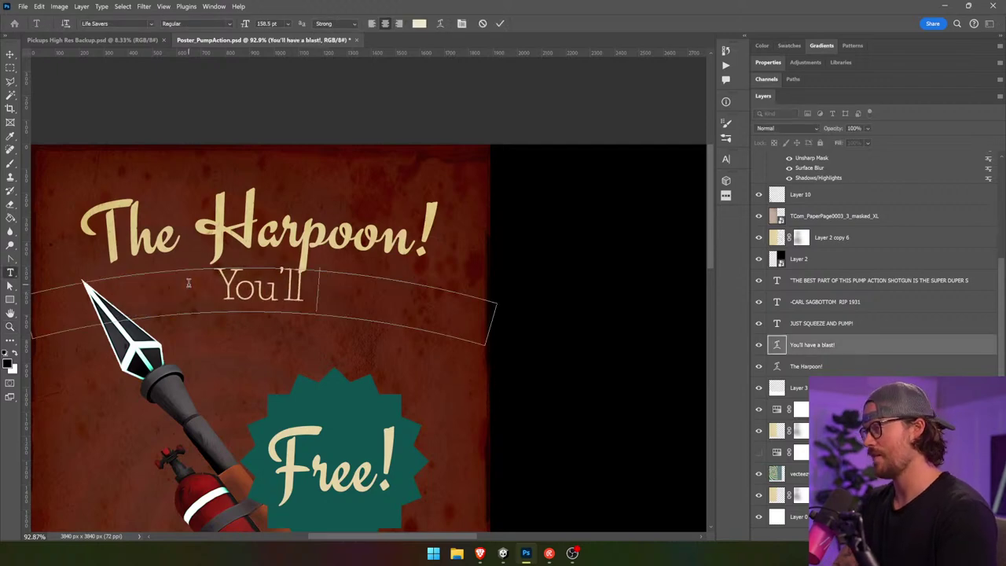
type(" be hooked!")
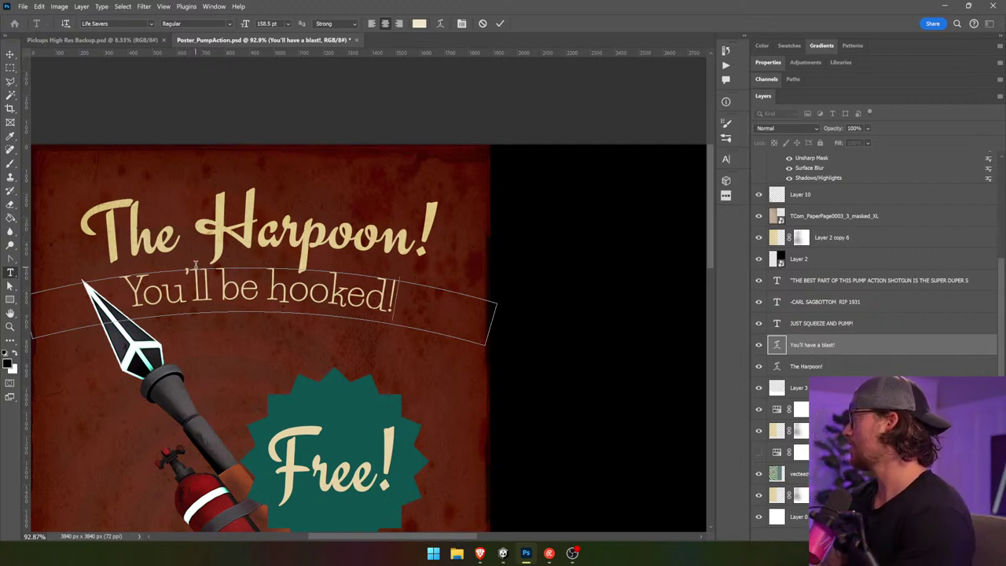
left_click(10, 53)
- Rotate the The Harpoon! title and the "You'll be hooked!" tagline together slightly counterclockwise
left_click_drag(381, 315, 385, 315)
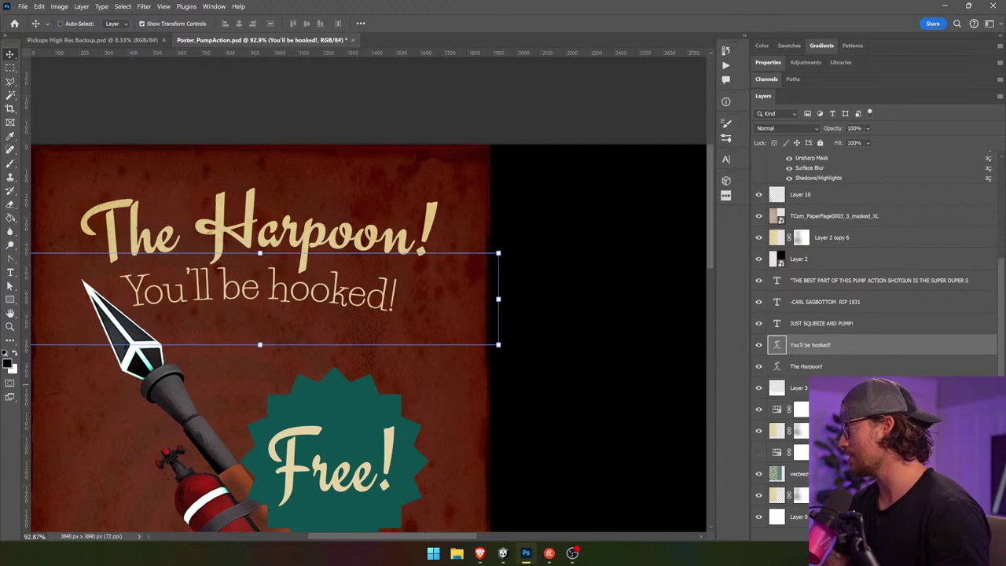
left_click(805, 367, "shift")
left_click_drag(676, 156, 678, 151)
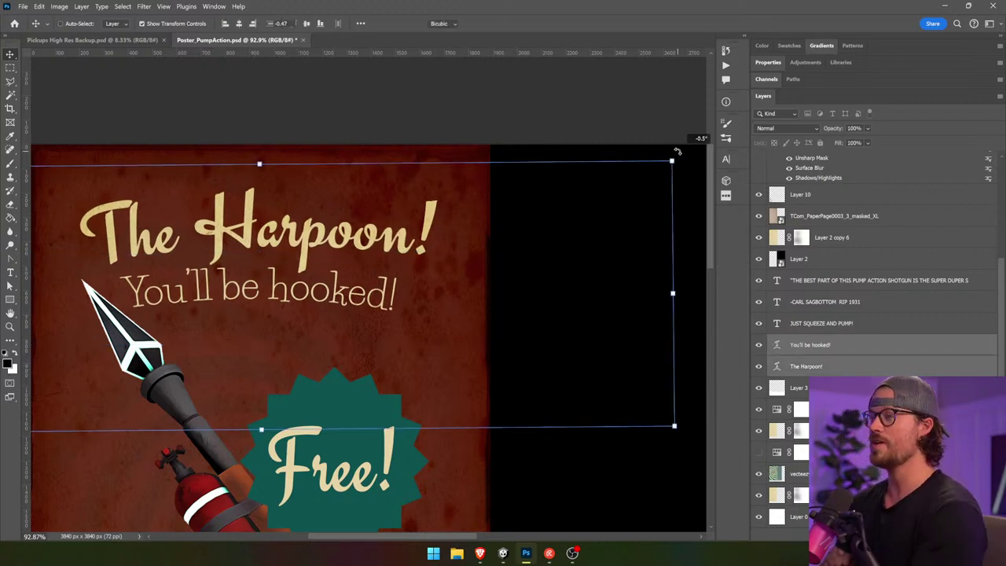
key("Return")
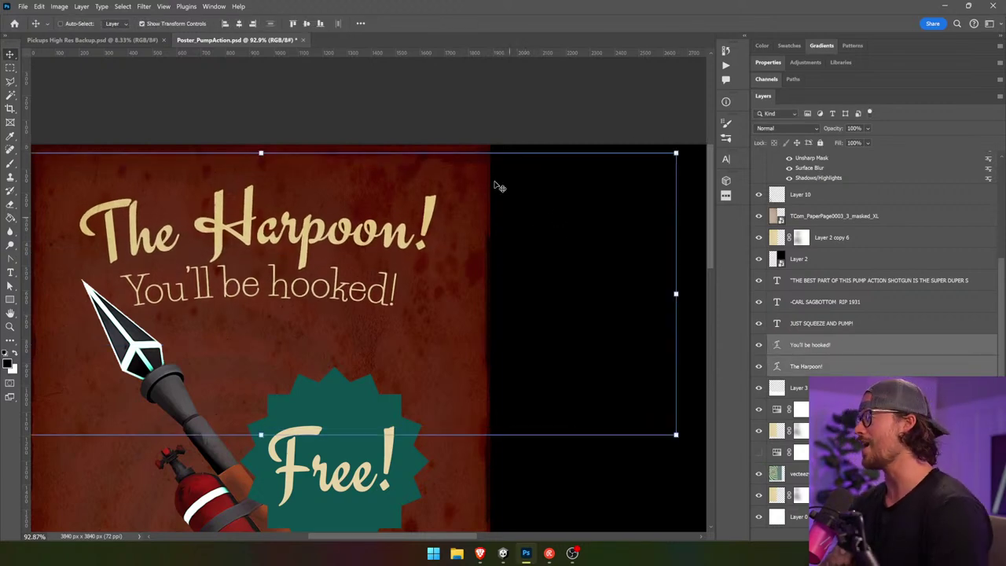
left_click(514, 118)
- Move the harpoon art, the green badge and its Free! text together slightly left and down on the poster
key("ctrl+minus")
key("ctrl+minus")
key("ctrl+minus")
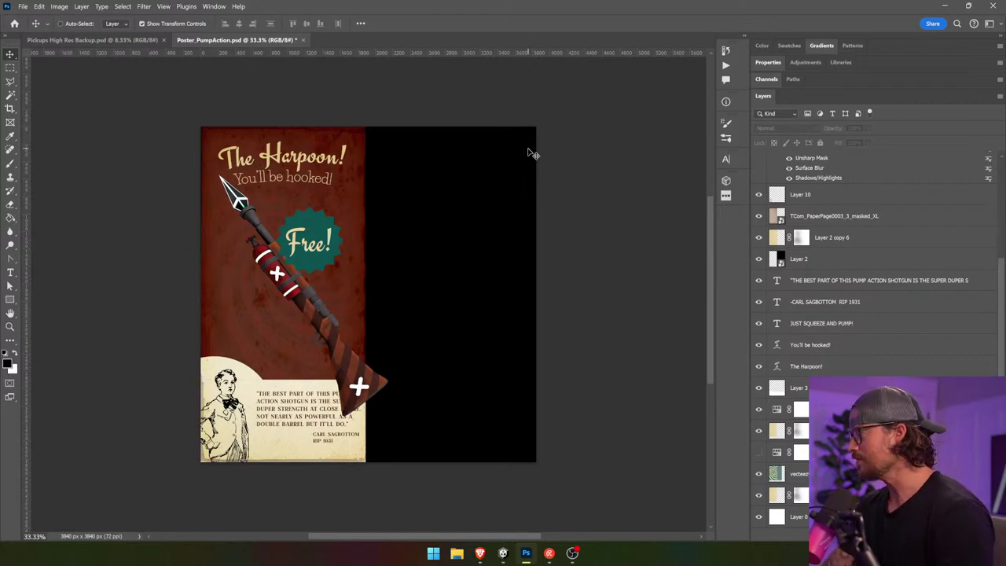
left_click(267, 250)
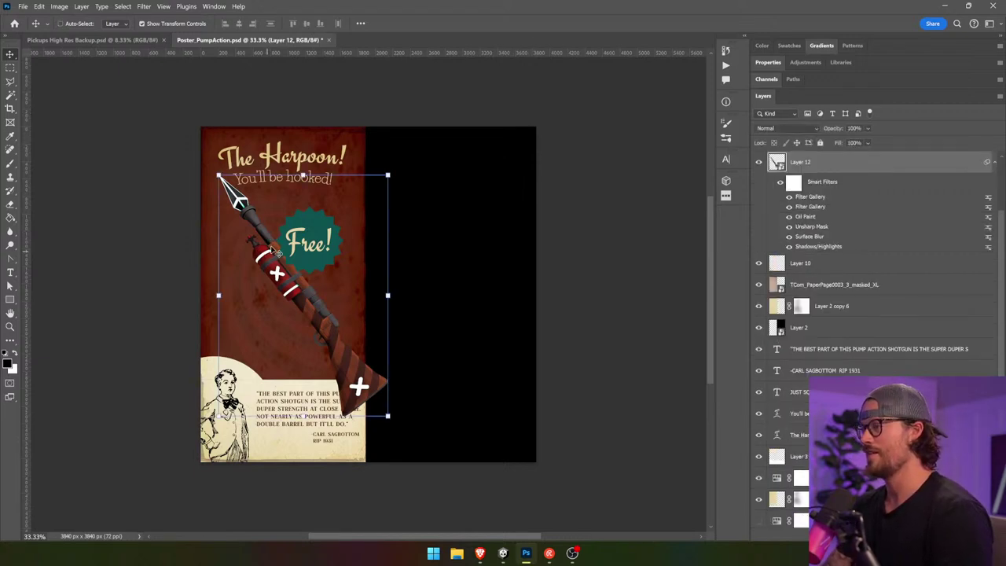
left_click(308, 232, "ctrl+shift")
mouse_move(330, 225)
left_mouse_down()
mouse_move(306, 231)
mouse_move(315, 231)
left_mouse_up()
key("ctrl+z")
left_click(326, 224, "ctrl+shift")
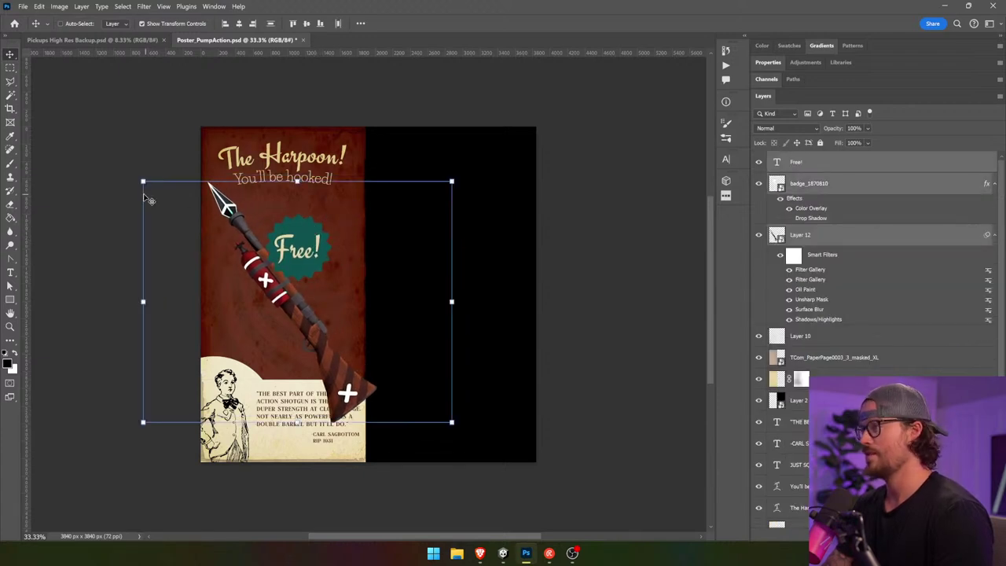
left_click(80, 203)
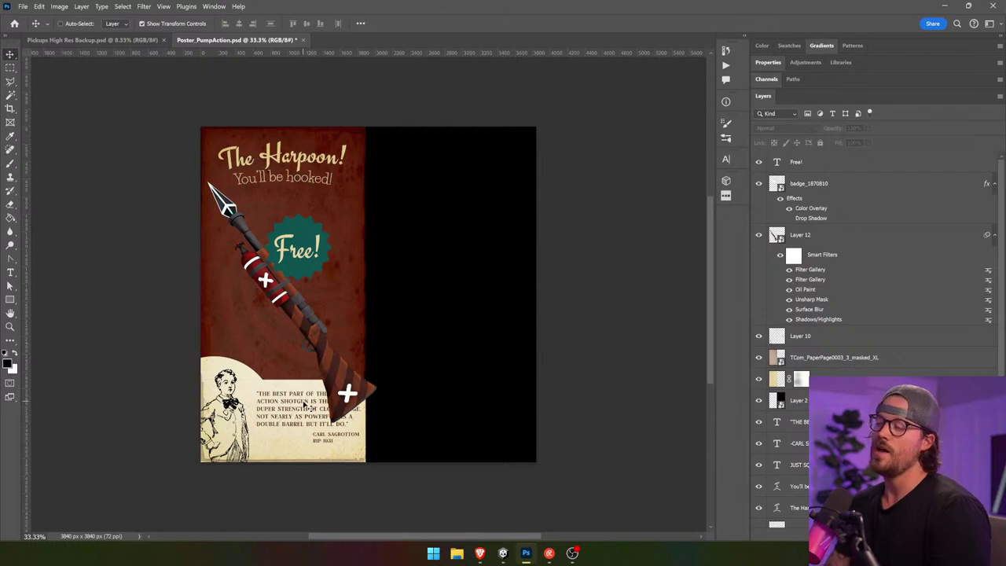
- Open the shotgun quote beside the illustrated man for editing
left_click(296, 406, "ctrl")
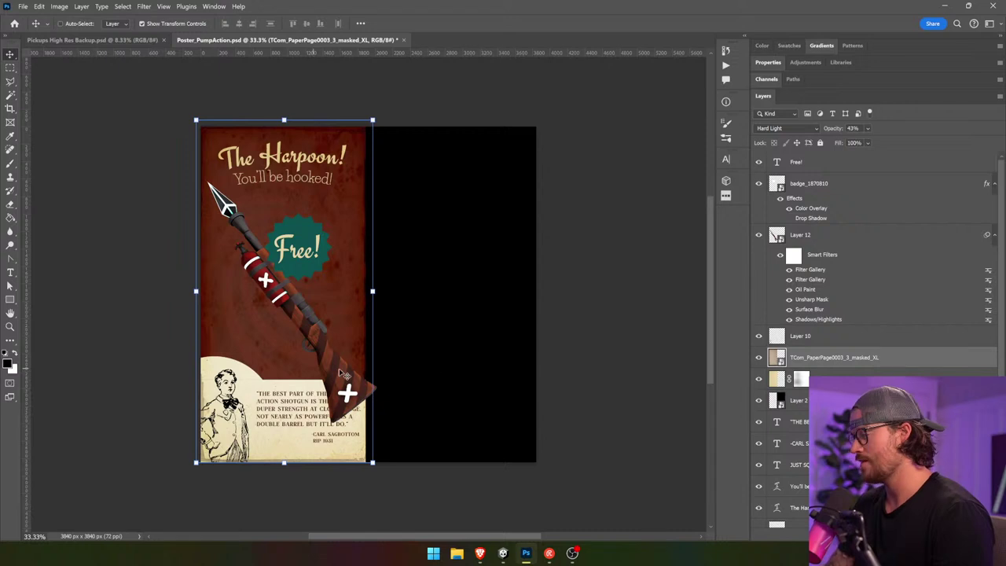
left_click(818, 380)
left_click(800, 423)
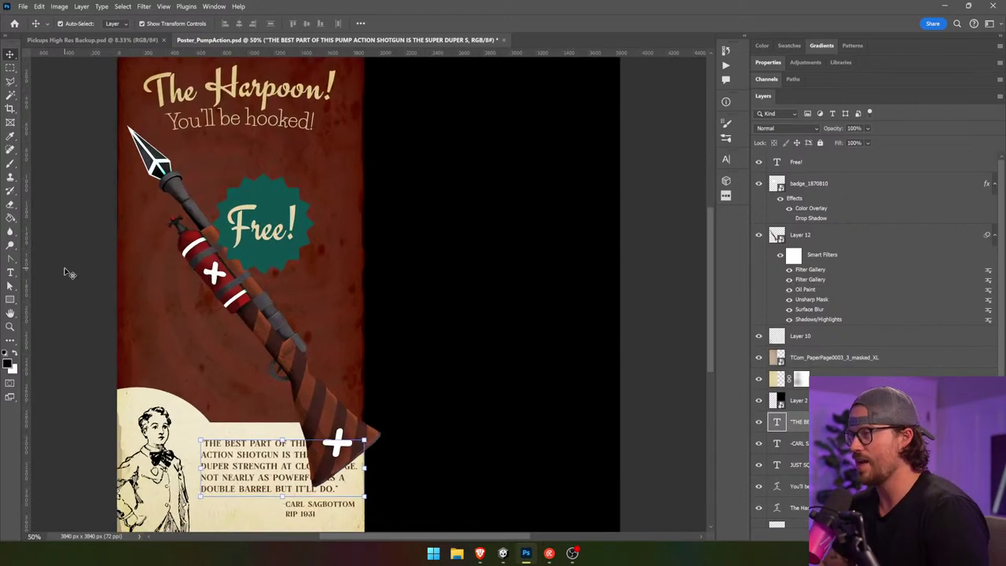
key("ctrl+plus")
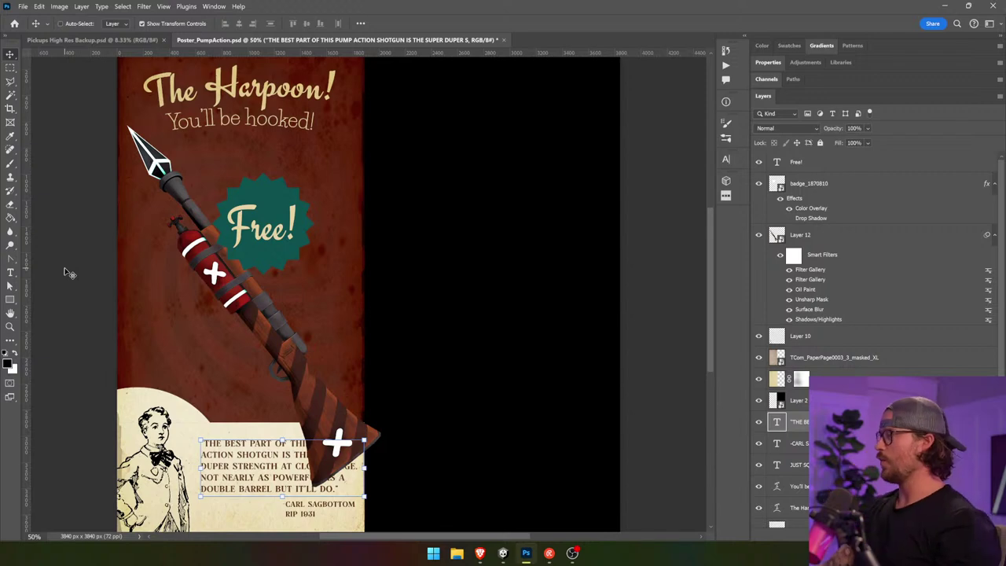
scroll(68, 272, "right", 1)
left_click_drag(344, 301, 486, 227)
key("t")
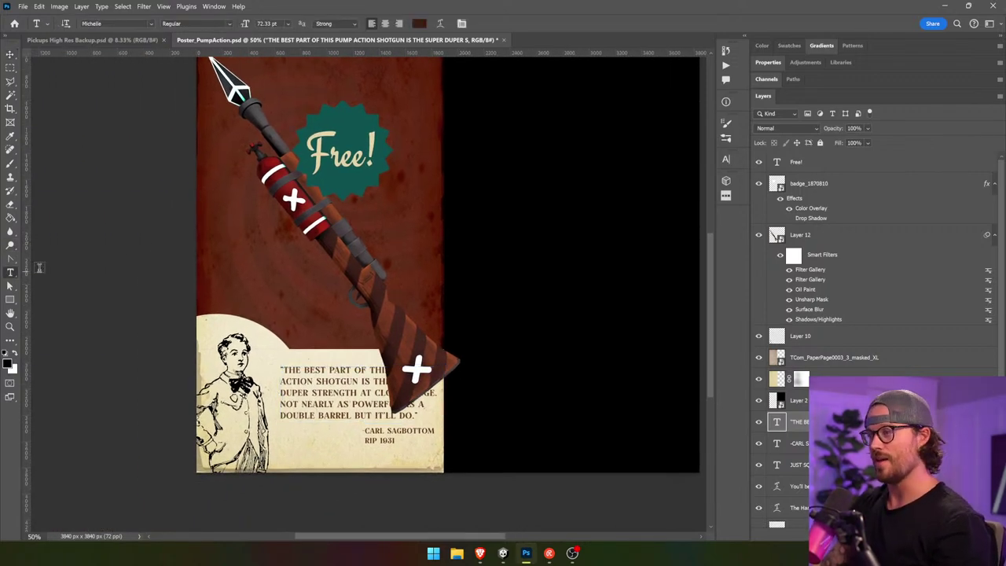
left_click(345, 404)
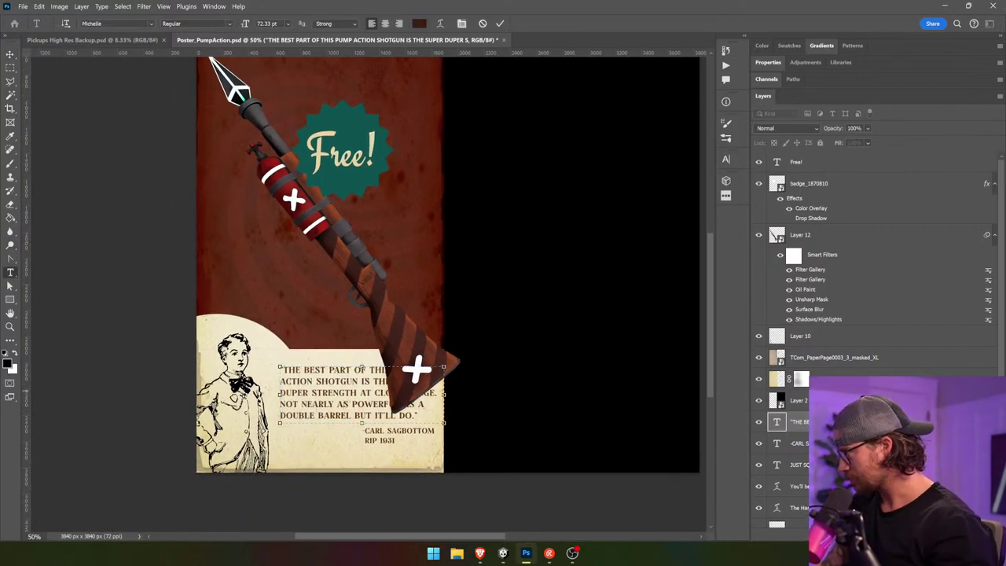
scroll(877, 338, "down", 2)
left_click(795, 467)
left_click(791, 488)
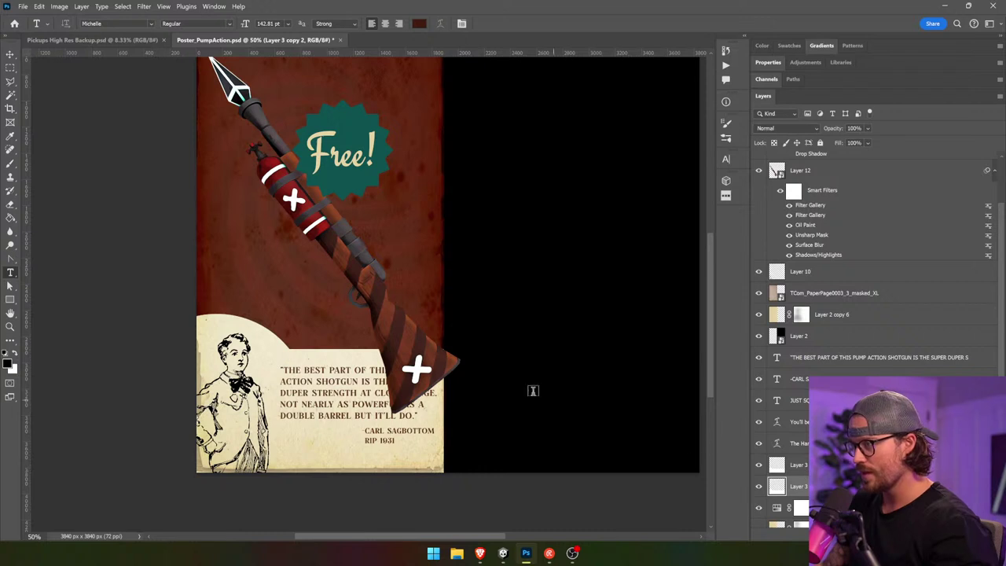
key("v")
left_click(347, 387, "ctrl")
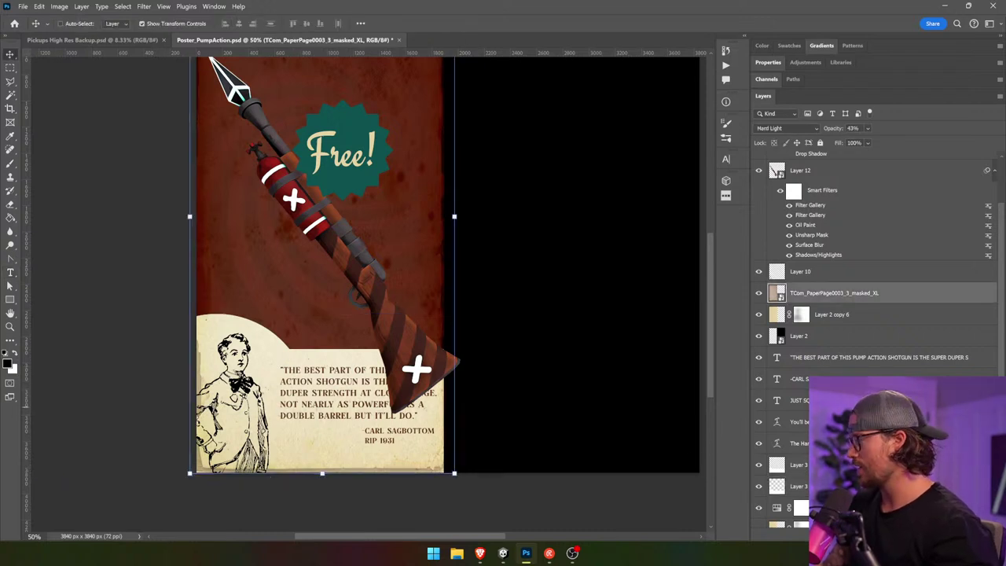
- Reshape the shotgun quote's text box into a narrower, taller block between the illustrated man and the weapon's stock
left_click(848, 358)
left_click(11, 272)
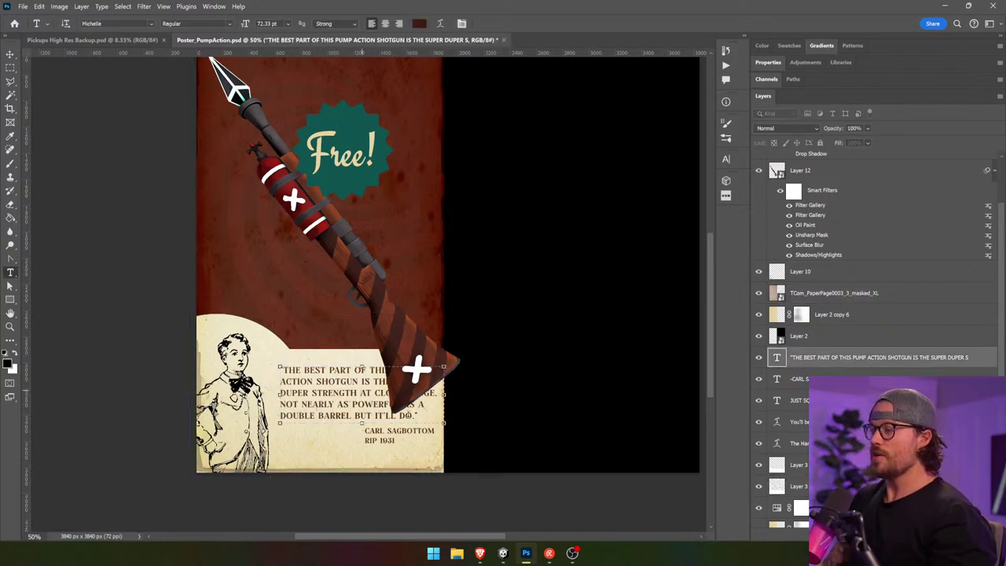
left_click(325, 382)
left_click_drag(443, 425, 364, 457)
- Replace the quote with "THIS HARPOON IS WONDERFUL. IT'S SO GREAT. RIGHT? KEEP AN EYE OUT FOR THOSE BLUE TARGETS. ALSO, TURNS ON SOME ELECTRIC COILS. YEAH."
key("ctrl+a")
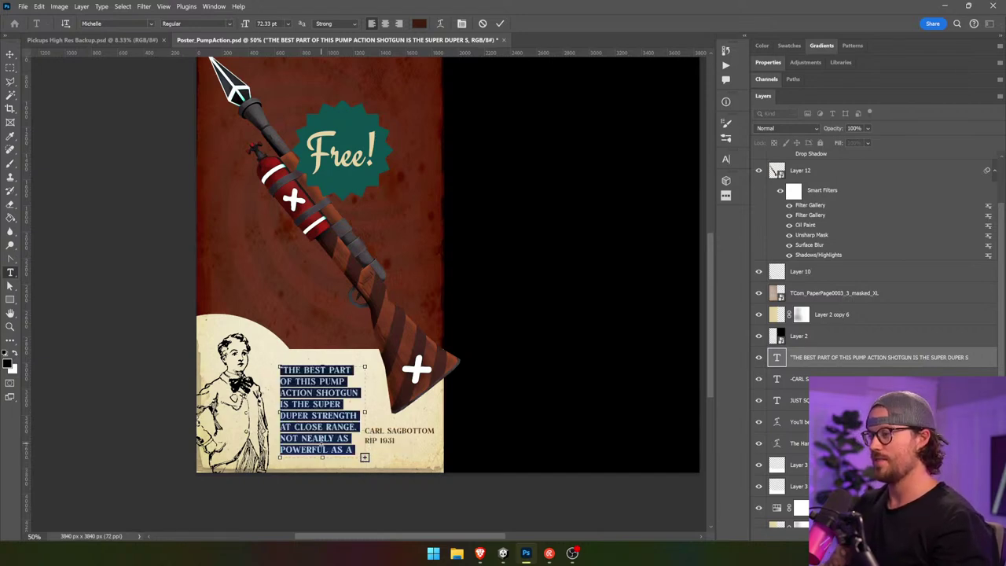
key("Caps_Lock")
key("BackSpace")
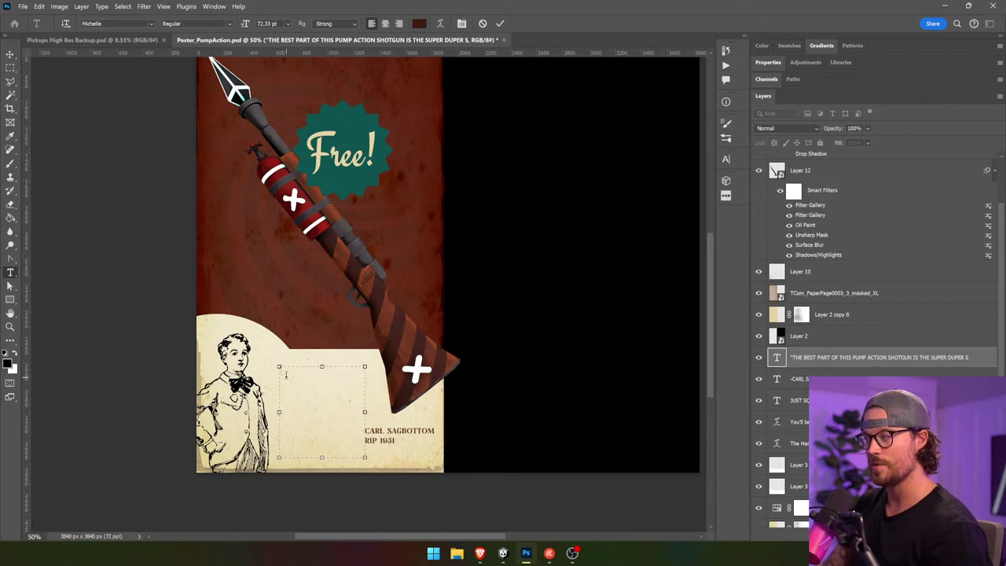
key("Caps_Lock")
type("THI")
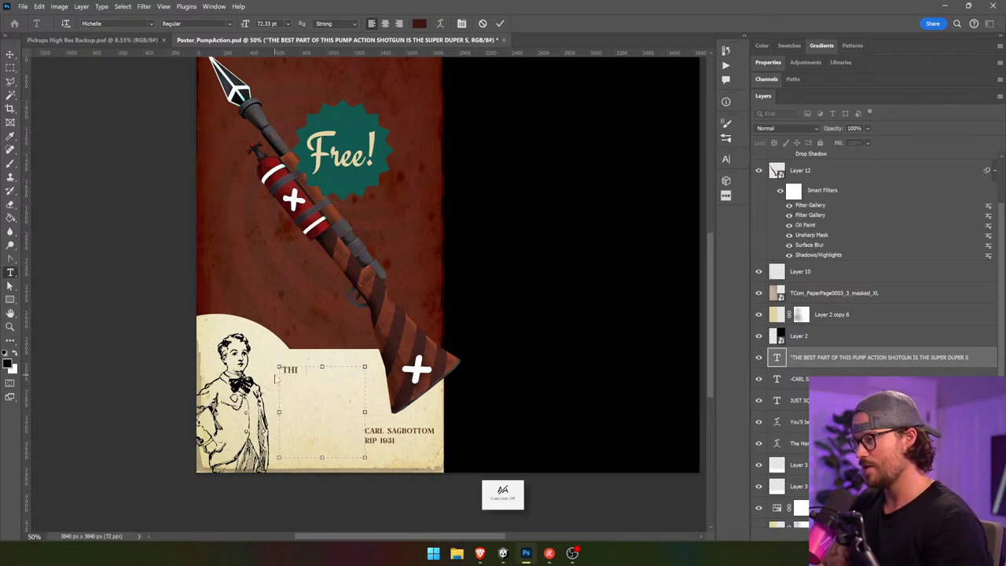
type("S HARPOON IS")
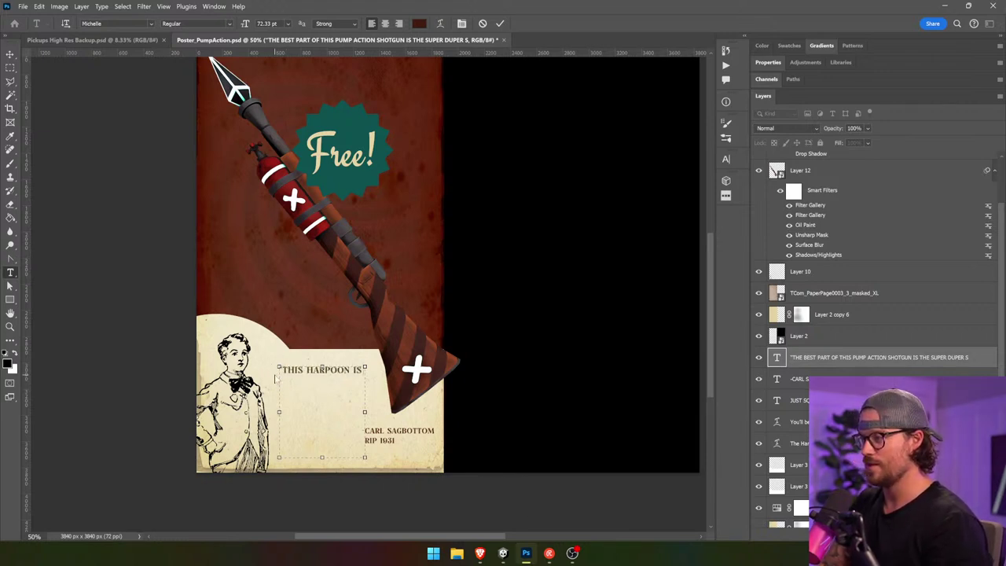
type(" WONDERFUL")
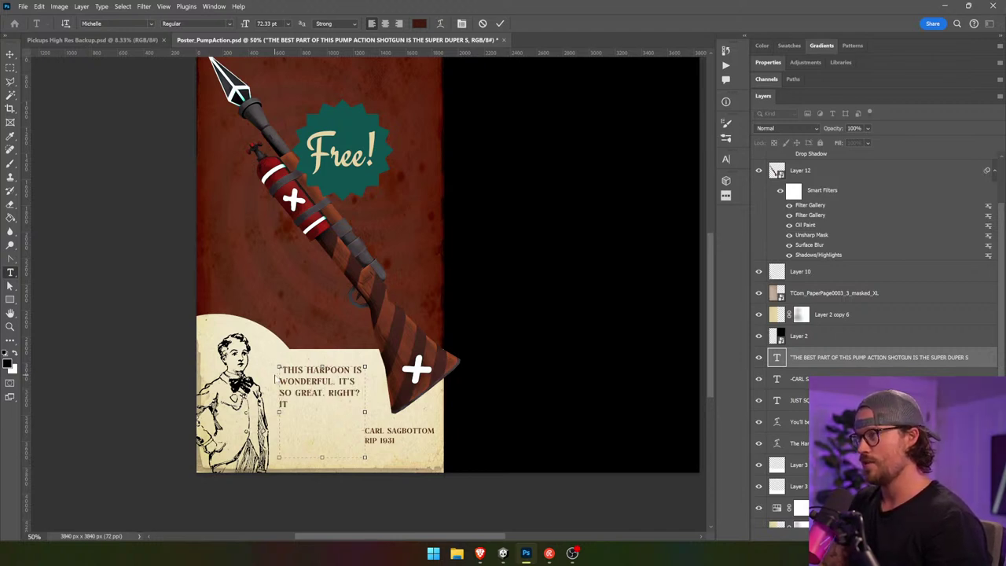
type(". IT'S SO GREAT. RIGHT? KEEP AN EYE OUT FOR THOSE BL")
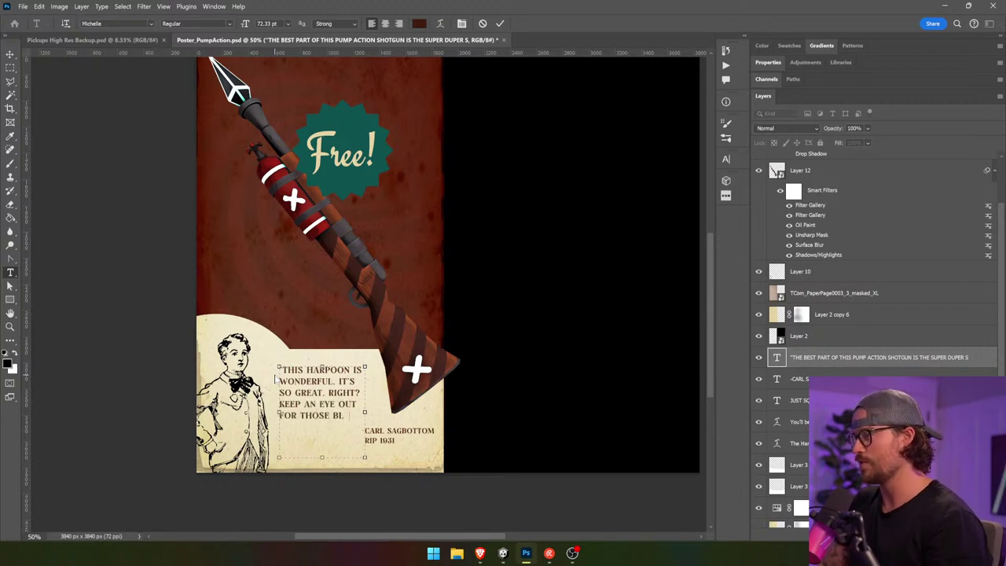
type("UE TARGETS. ALSO. TURNS ON")
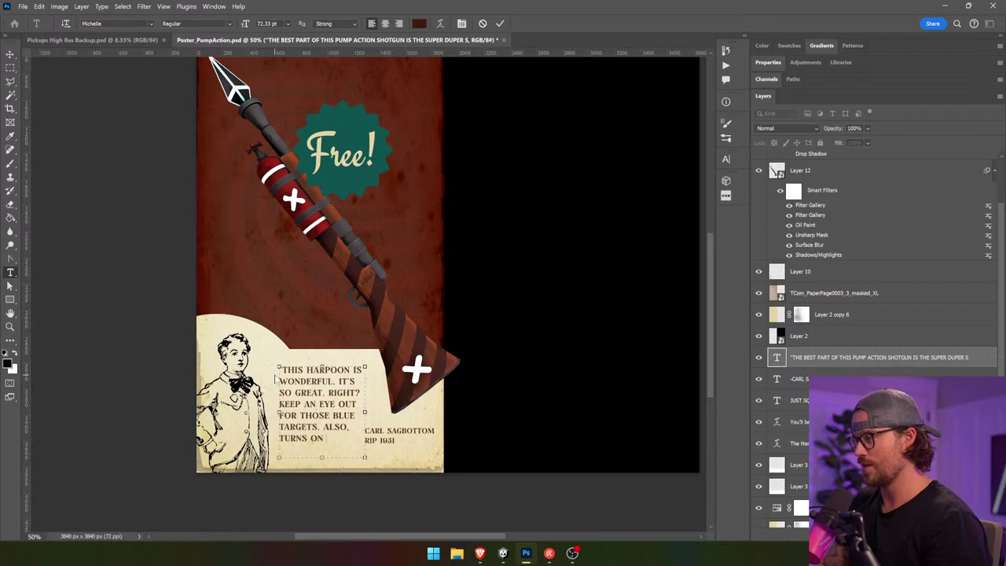
type(" SOME")
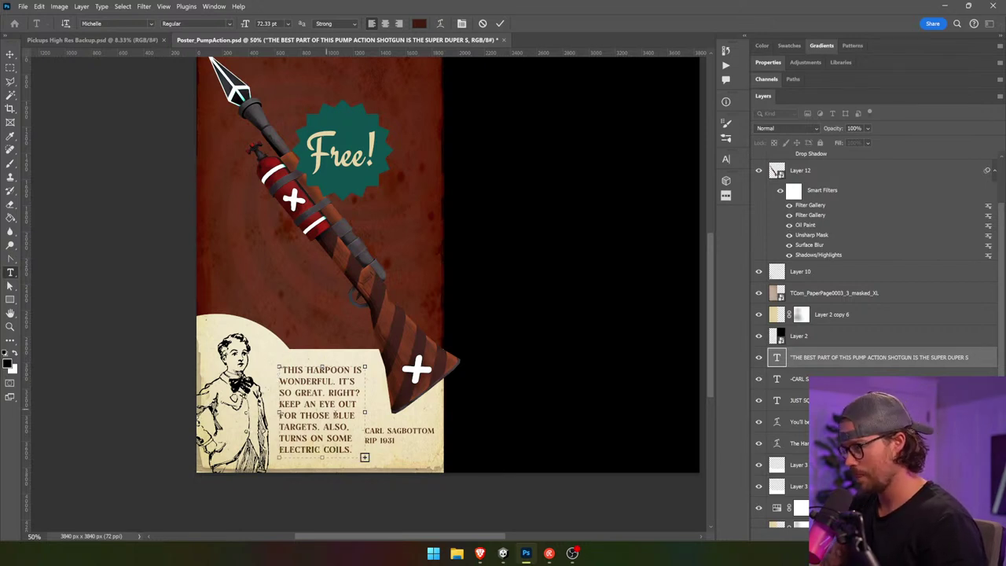
- Widen the quote's text box slightly and shift the attribution below the weapon's stock a little down and left
left_click_drag(364, 414, 379, 411)
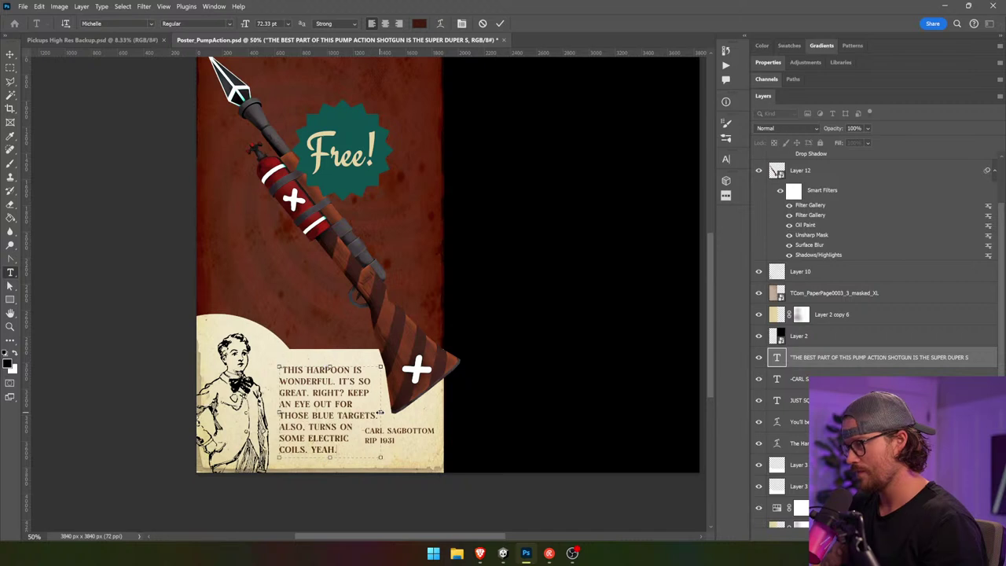
left_click(10, 54)
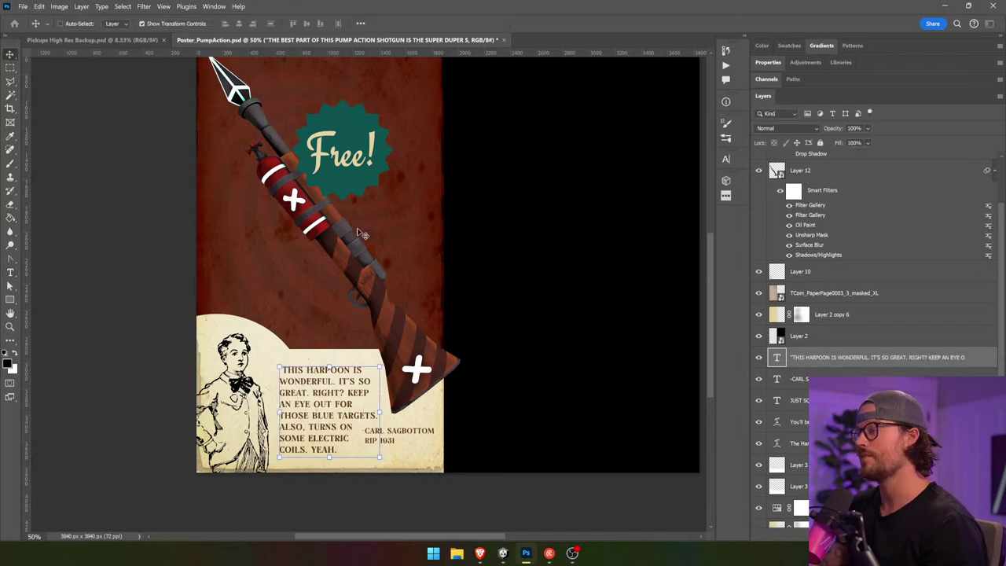
left_click(420, 432)
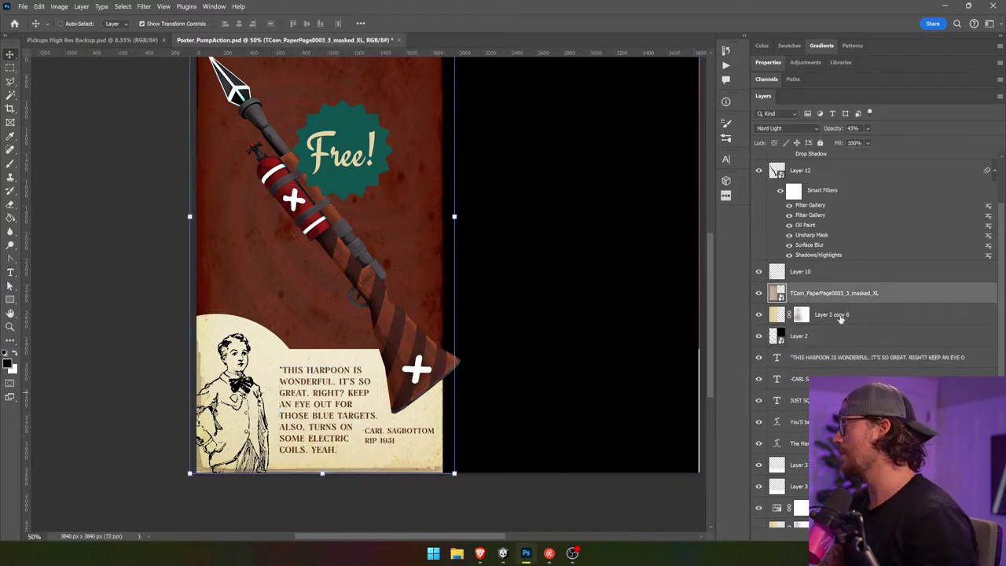
left_click(836, 361)
left_click(834, 377)
left_click_drag(544, 382, 541, 391)
left_click(133, 313)
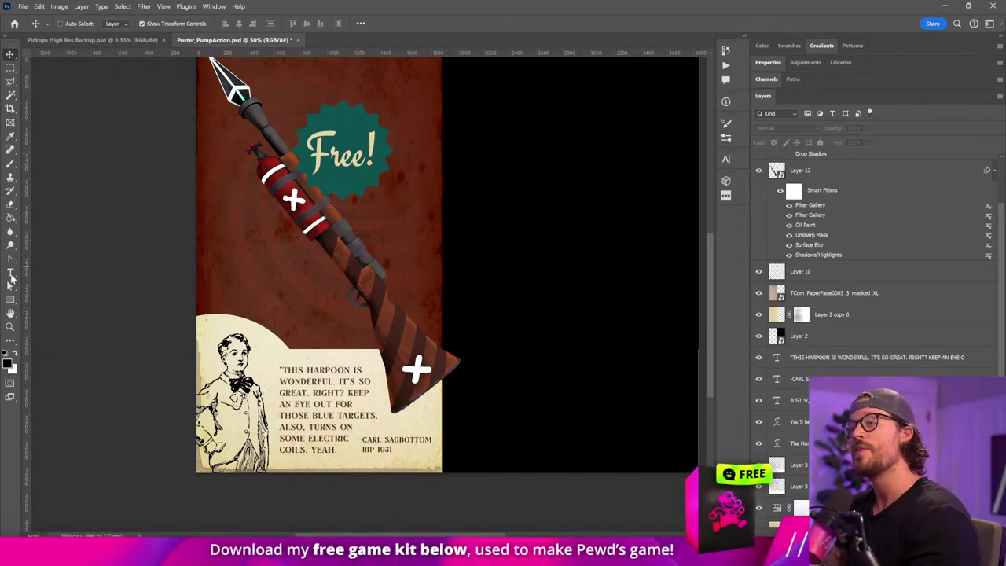
key("t")
left_click(339, 430)
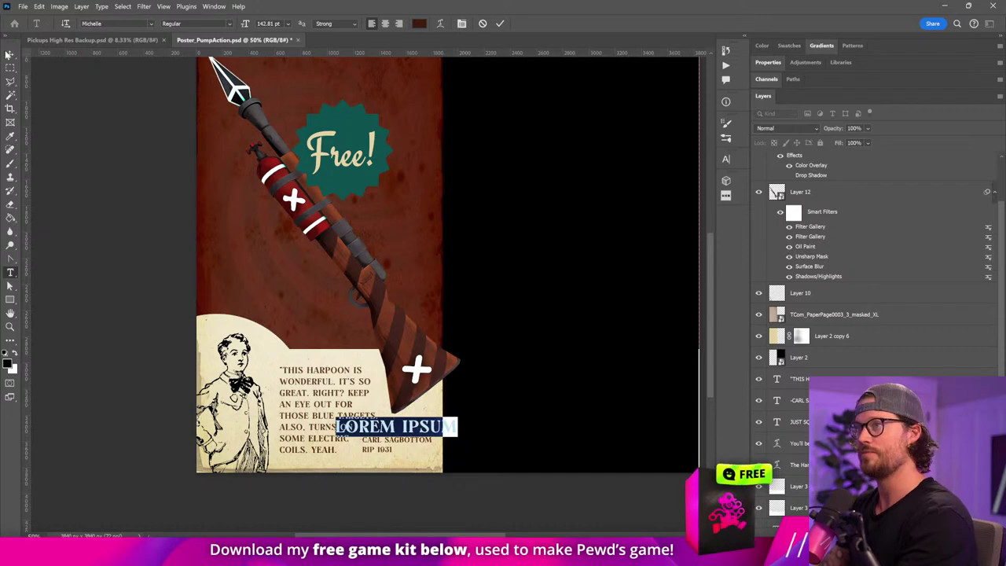
left_click(11, 54)
key("Delete")
- Add the closing quotation mark after "YEAH." at the end of the quote
left_click(370, 452)
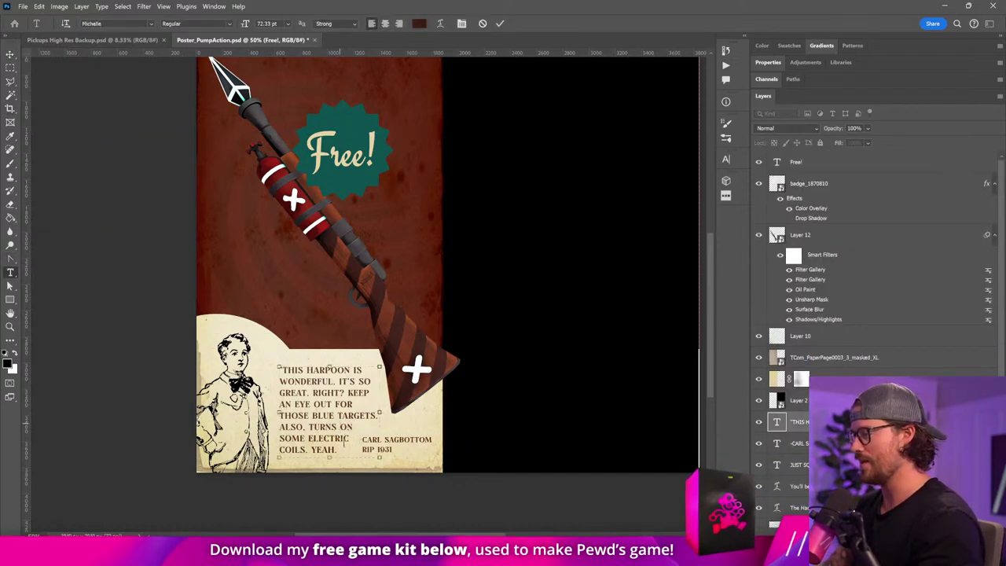
left_click(10, 53)
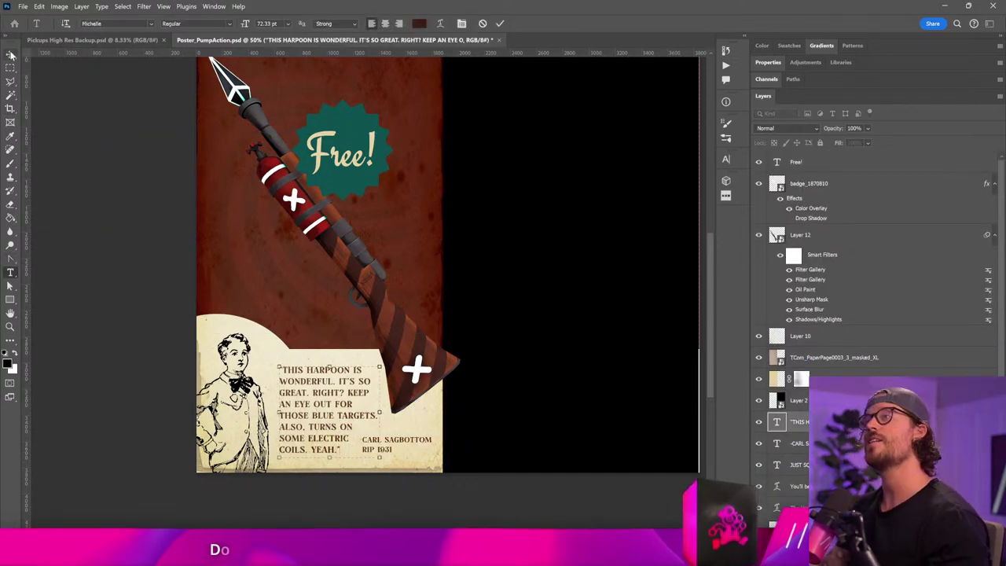
- Recolor the poster background to teal with its Hue/Saturation adjustment layer, using hue 194, saturation 88 and lightness -69
left_click(413, 268)
scroll(865, 314, "down", 3)
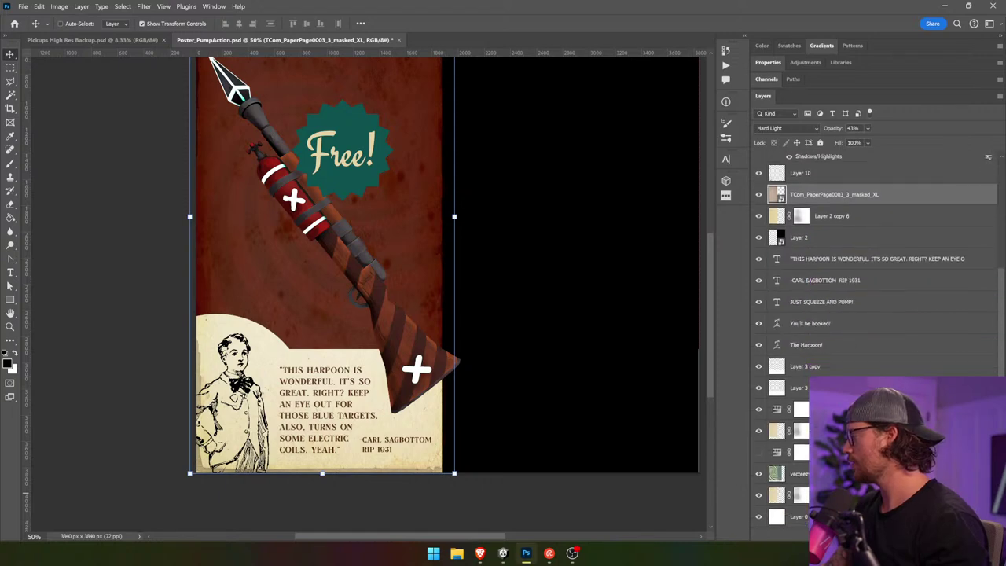
left_click(800, 452)
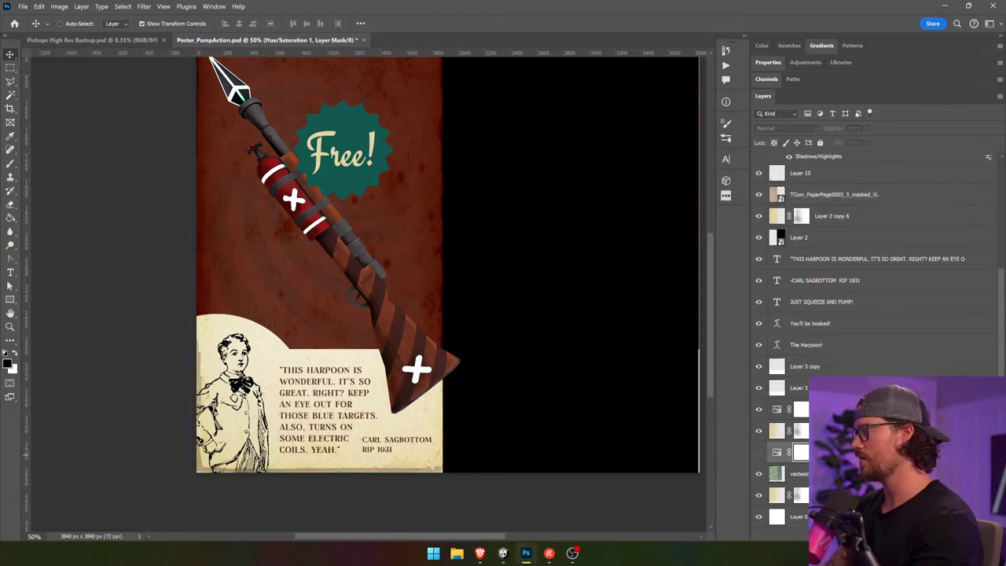
left_click(777, 452)
left_click(818, 409)
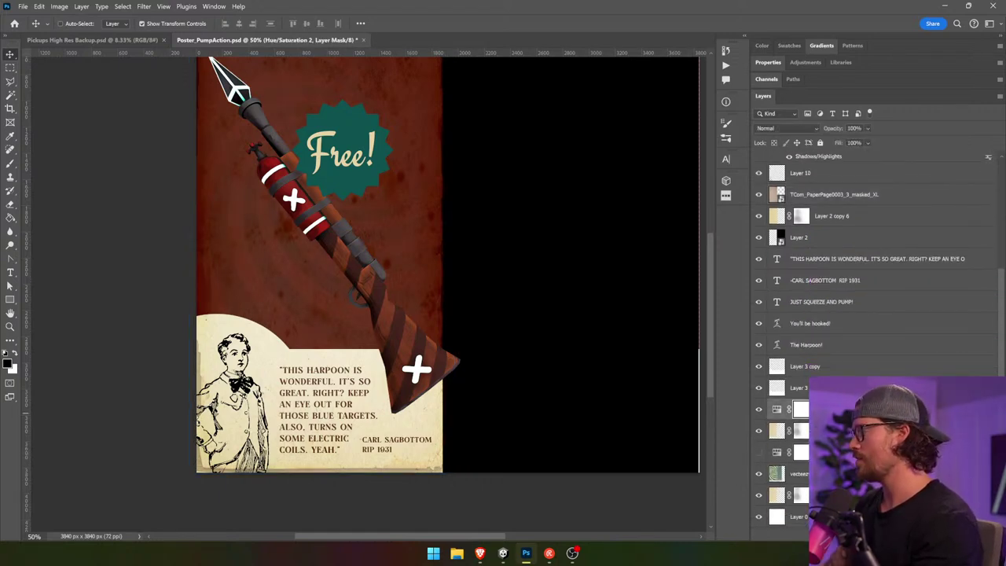
double_click(777, 410)
left_click_drag(868, 135, 887, 139)
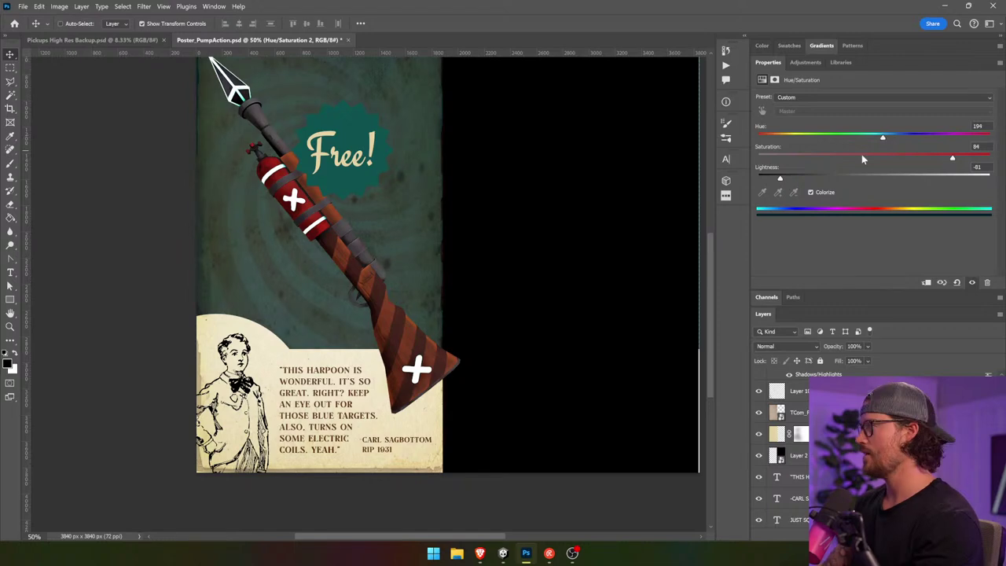
left_click_drag(952, 158, 929, 158)
mouse_move(780, 179)
left_mouse_down()
mouse_move(840, 175)
mouse_move(794, 179)
left_mouse_up()
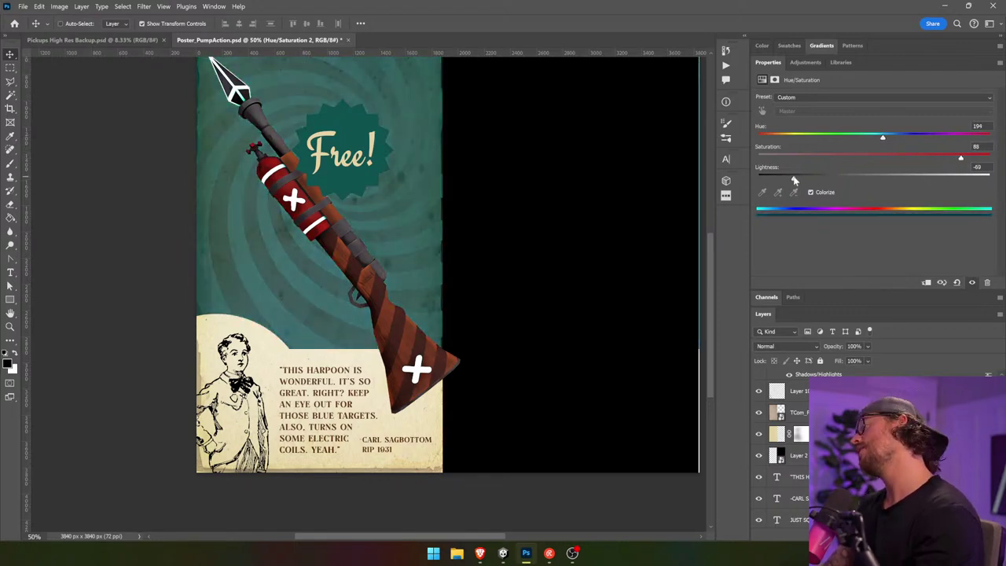
- Change the badge's Color Overlay to the cream sampled from the quote area, #f3e9cf
left_click(367, 173, "ctrl")
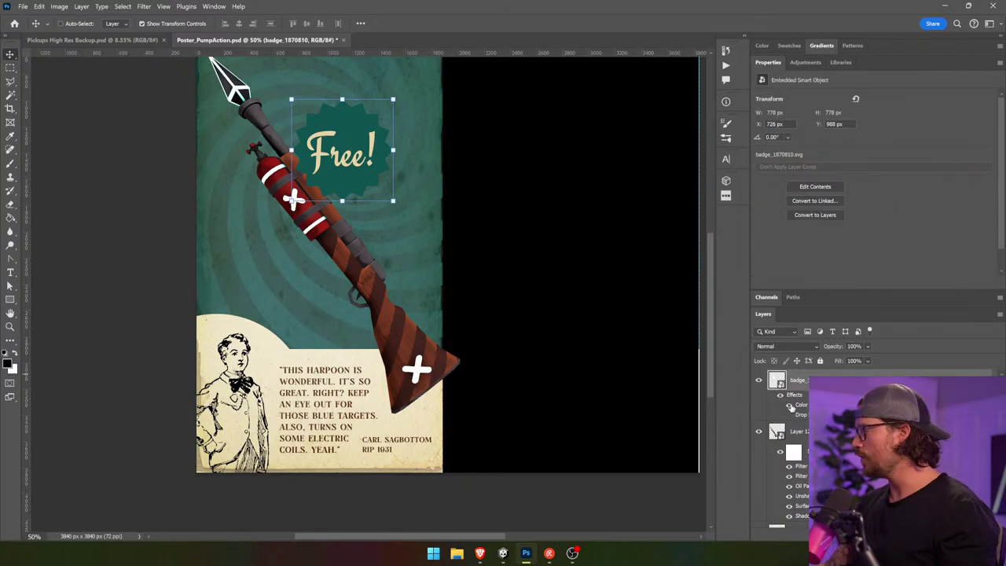
double_click(802, 405)
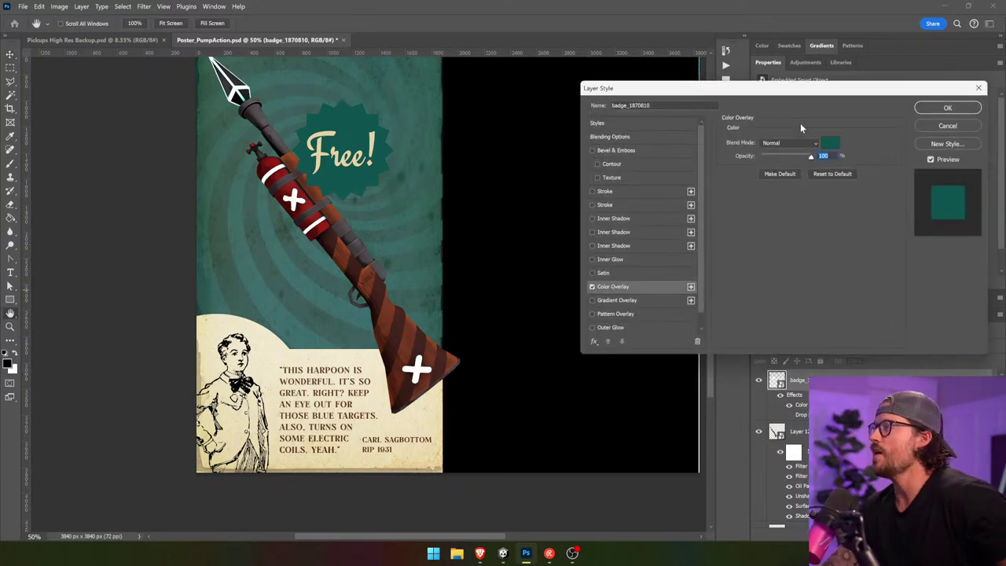
left_click(830, 142)
left_click(732, 195)
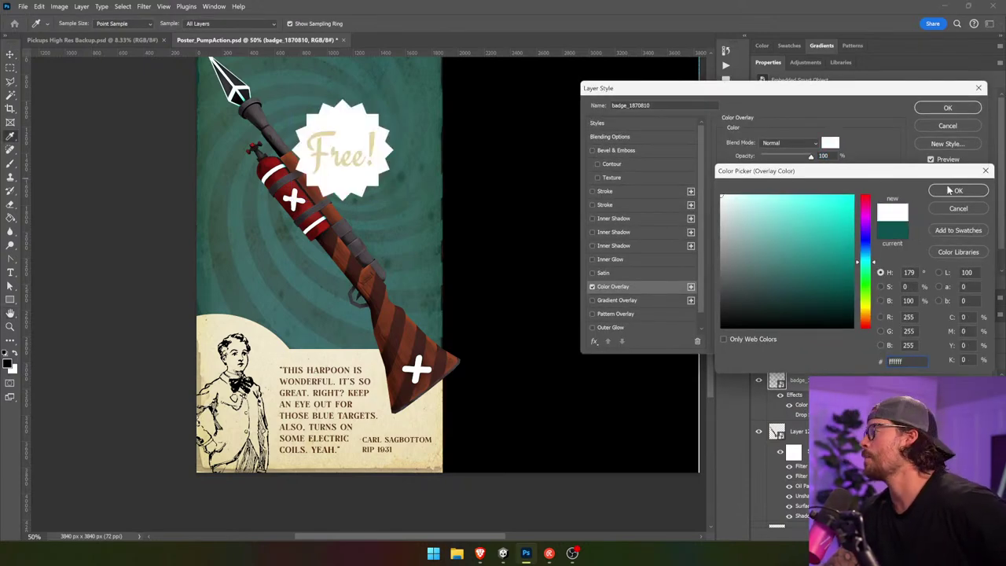
left_click(949, 191)
left_click(830, 143)
left_click(286, 345)
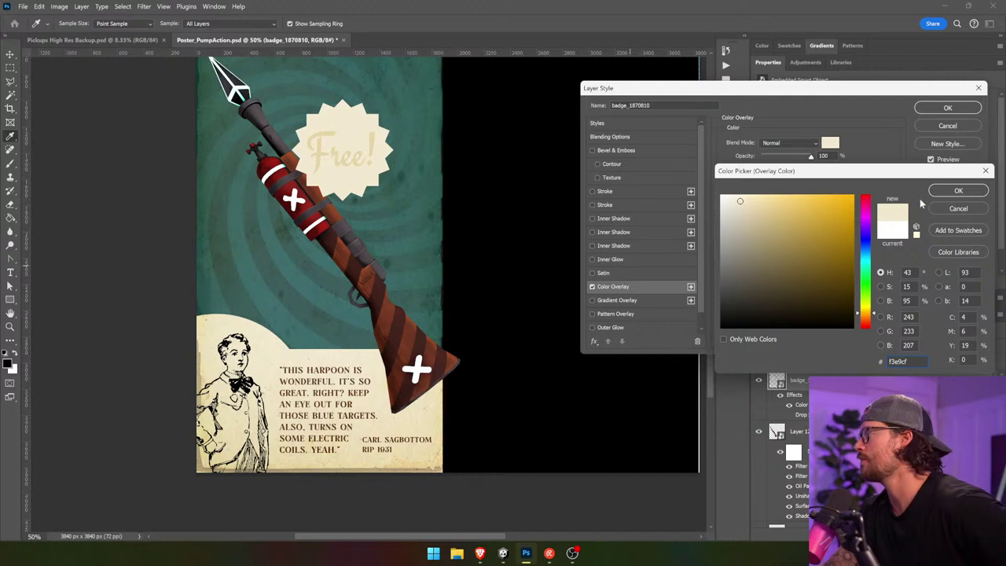
left_click(958, 190)
left_click(948, 108)
- Recolor the badge's "Free!" text with teal #3a6a68 sampled from the background
left_click(10, 272)
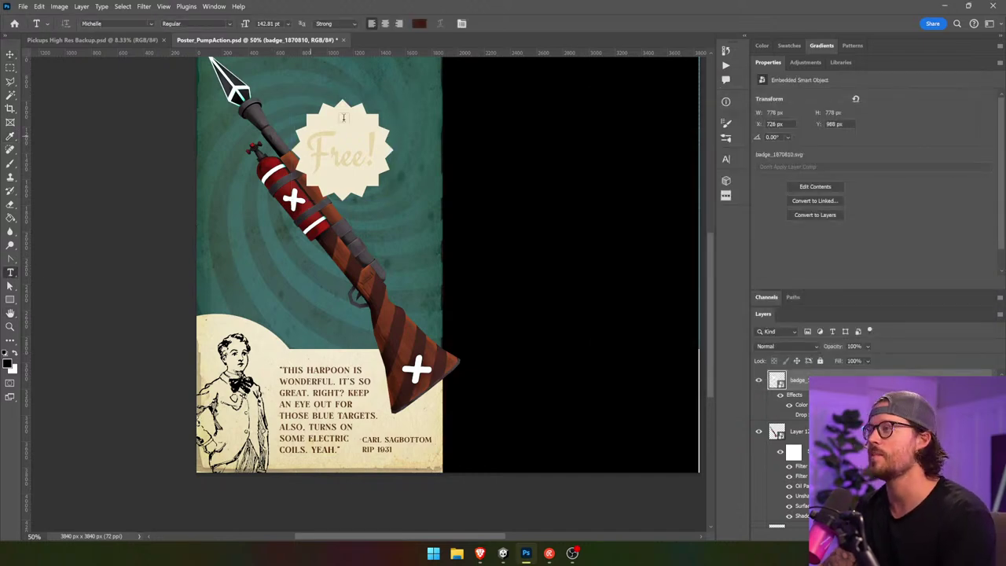
left_click(343, 149)
key("ctrl+a")
left_click(419, 24)
left_click(389, 241)
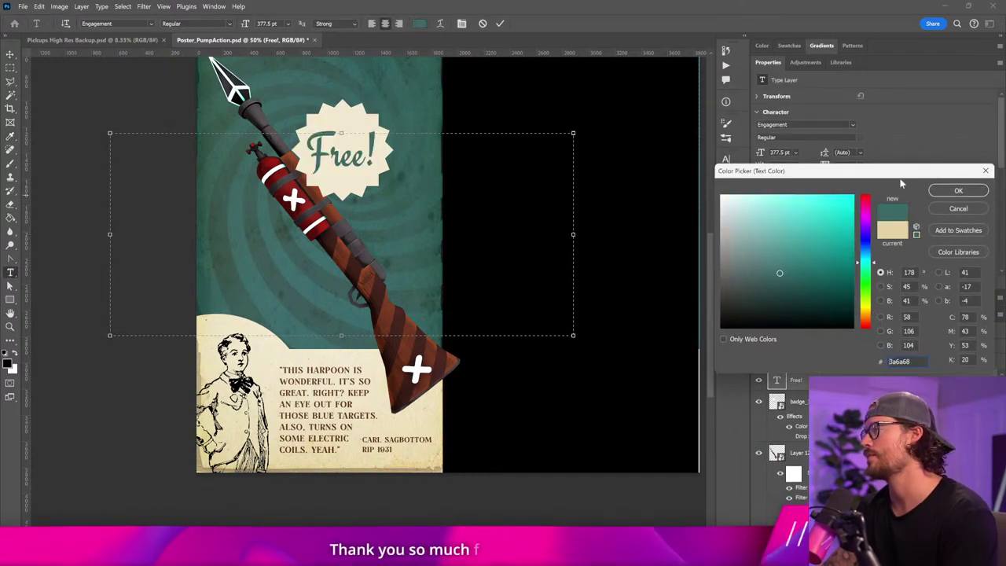
left_click(959, 190)
left_click(10, 54)
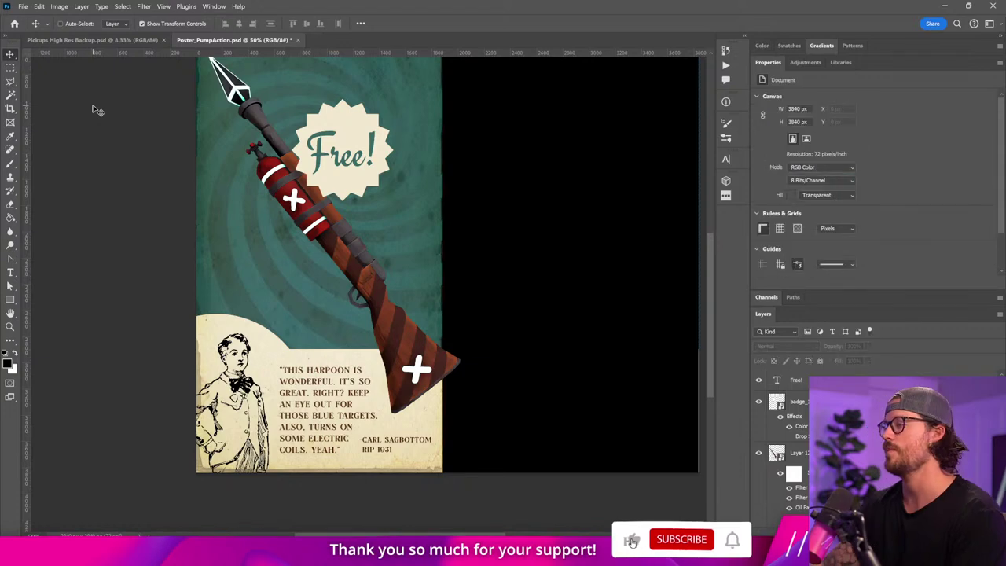
- Save the poster as a new Photoshop file named Poster_Harpoon in the Posters folder
key("ctrl+minus")
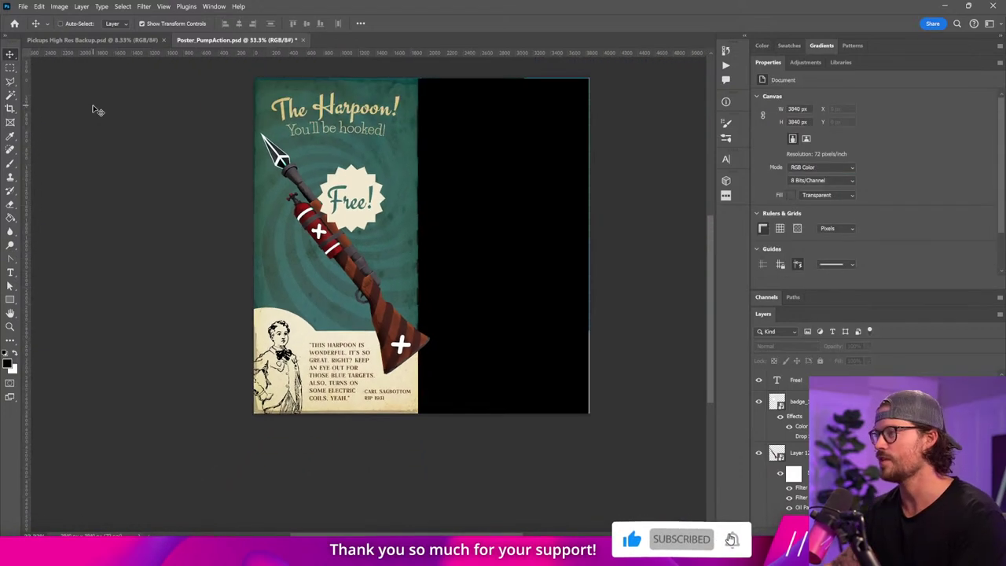
left_click(23, 7)
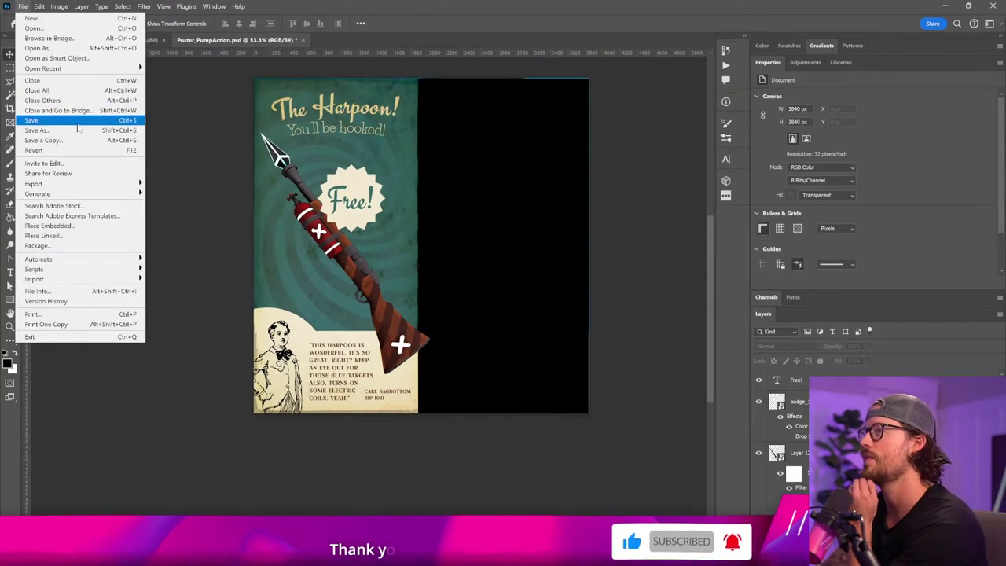
left_click(80, 126)
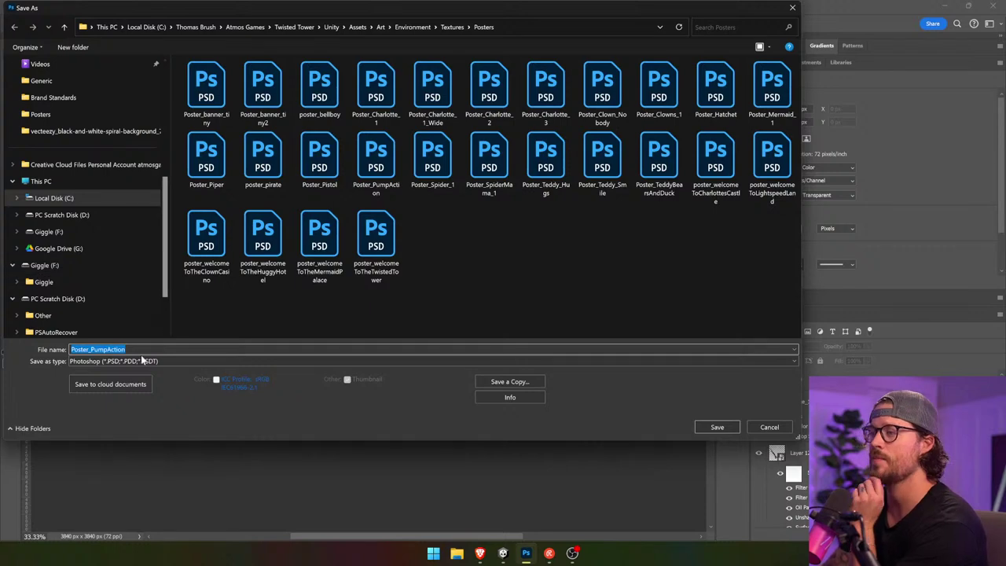
double_click(142, 358)
left_click(129, 349)
left_click_drag(127, 349, 98, 349)
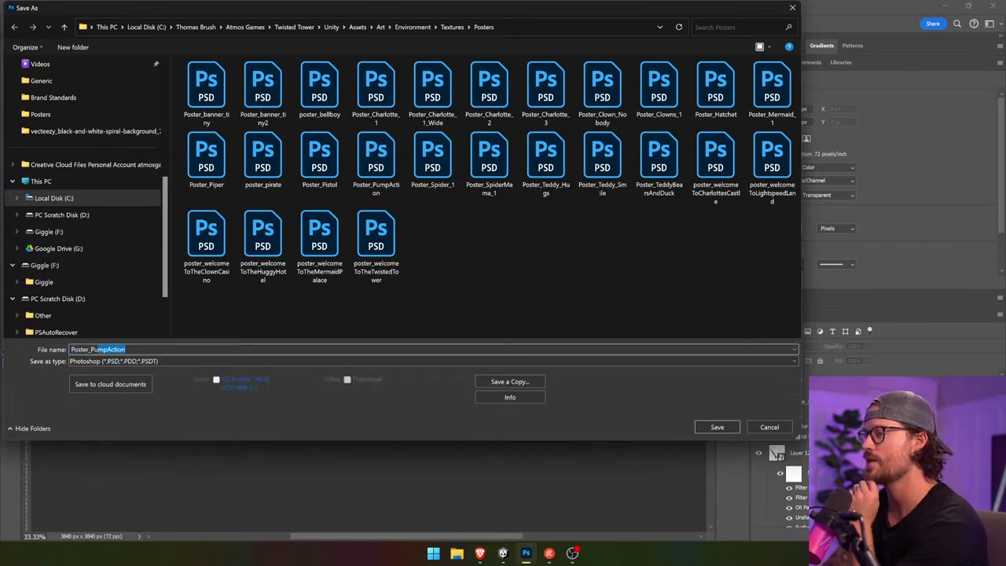
type("Harpoon")
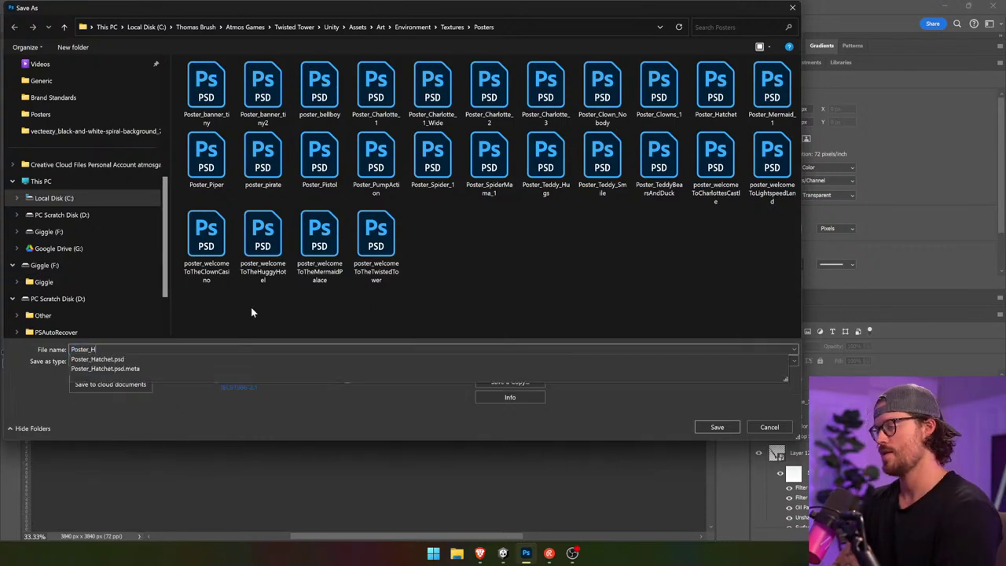
key("Return")
key("Return")
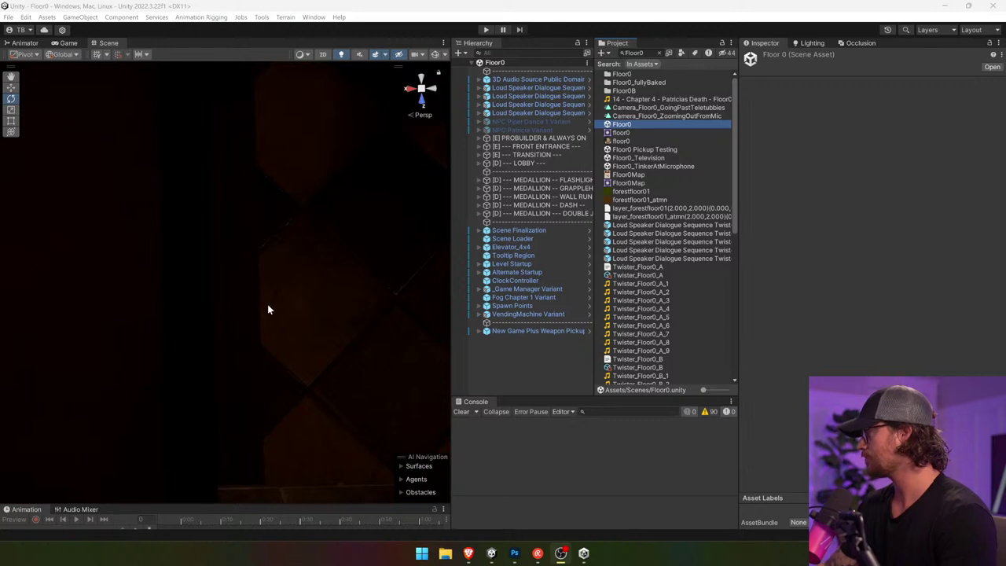
- Switch to the Floor0 scene in Unity and select the large red placeholder painting on the wall beside the arched wooden door
left_click_drag(267, 309, 346, 187)
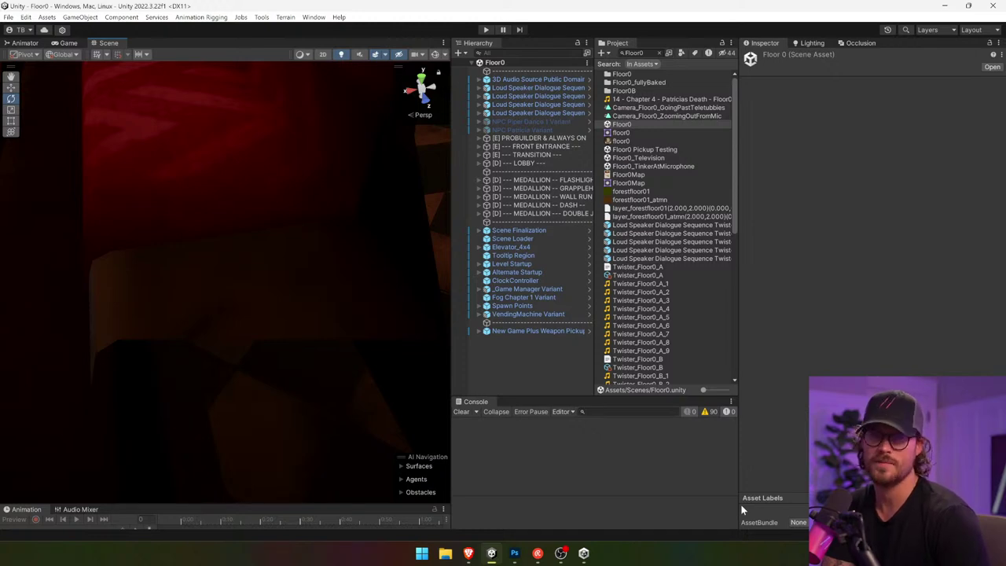
left_click_drag(236, 284, 309, 184)
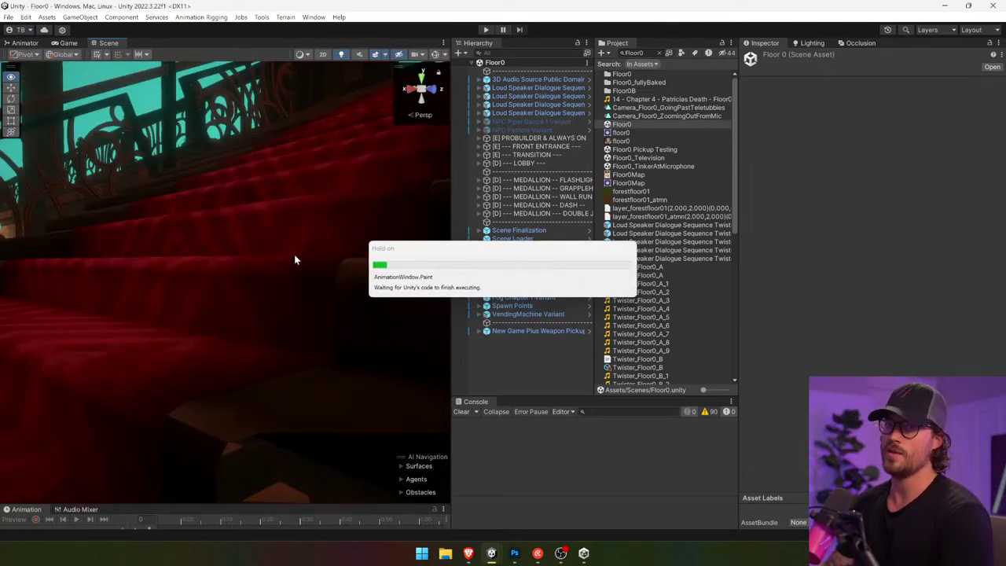
left_click_drag(311, 245, 192, 230)
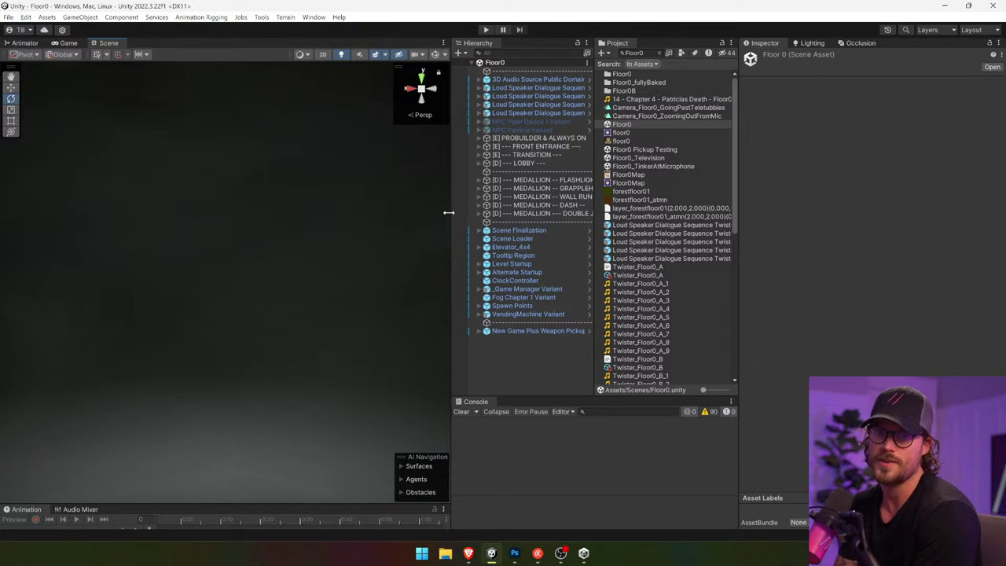
left_click_drag(448, 212, 480, 290)
left_click(381, 298)
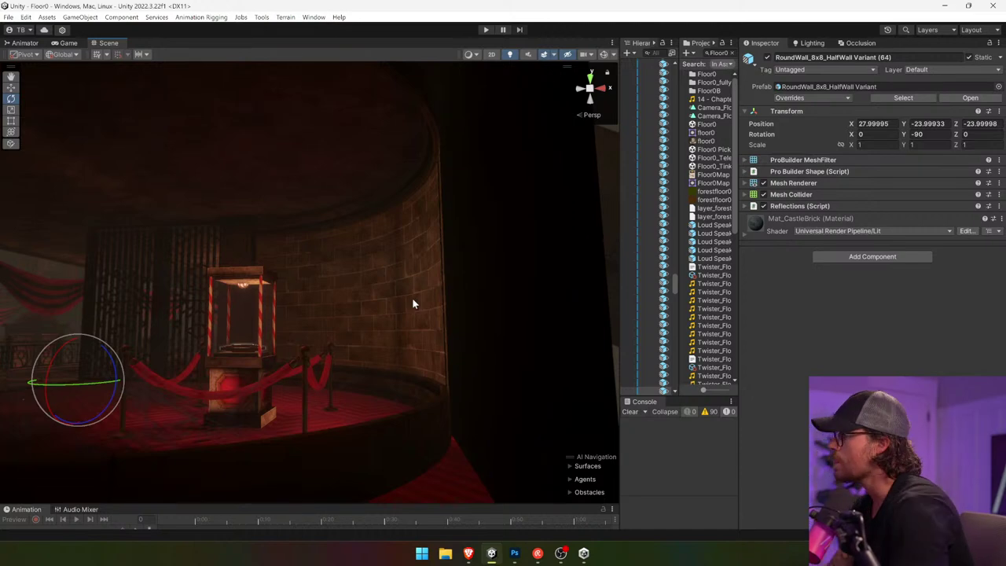
left_click_drag(416, 294, 400, 309)
key("w")
key("w")
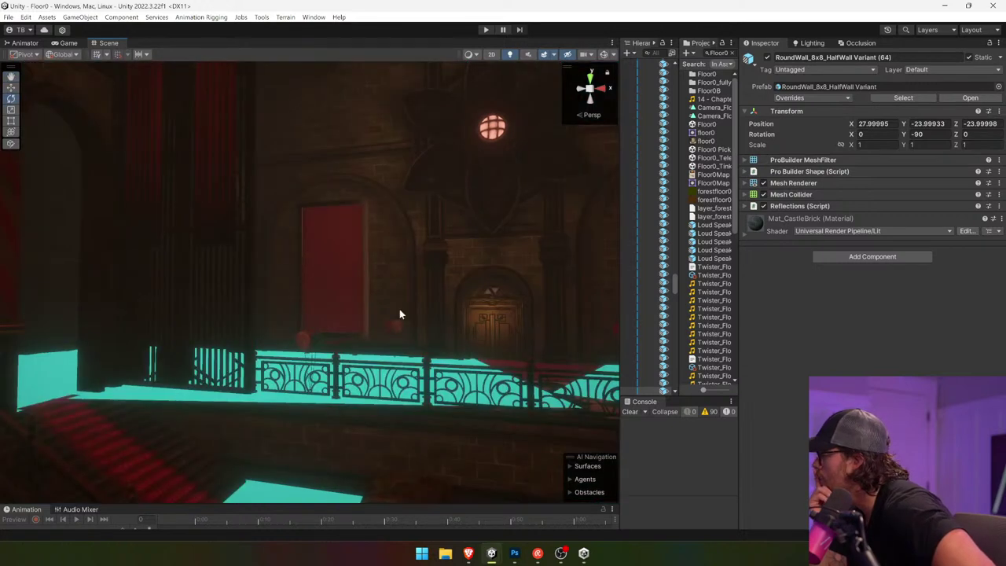
left_click(353, 239)
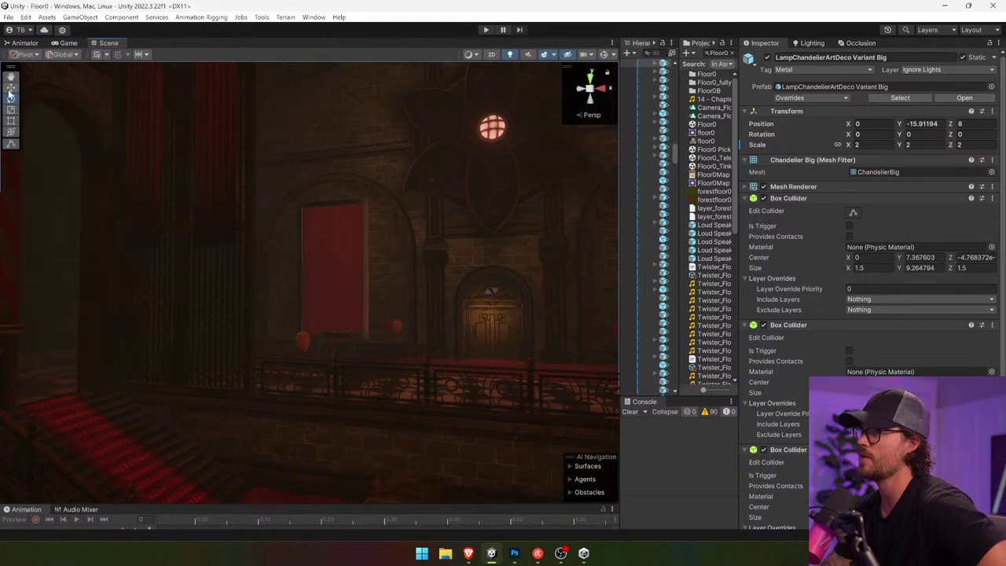
left_click(366, 206)
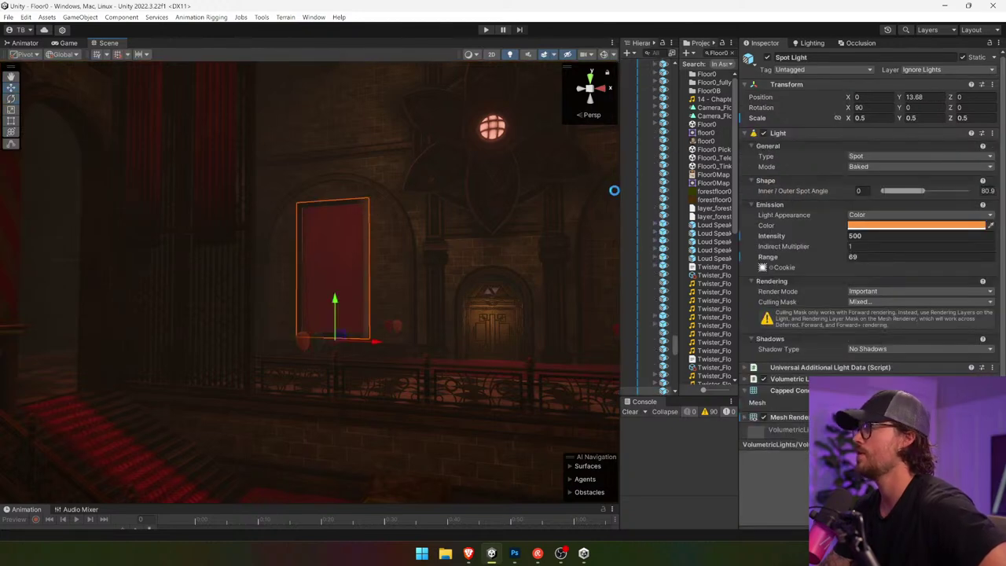
left_click_drag(621, 191, 472, 189)
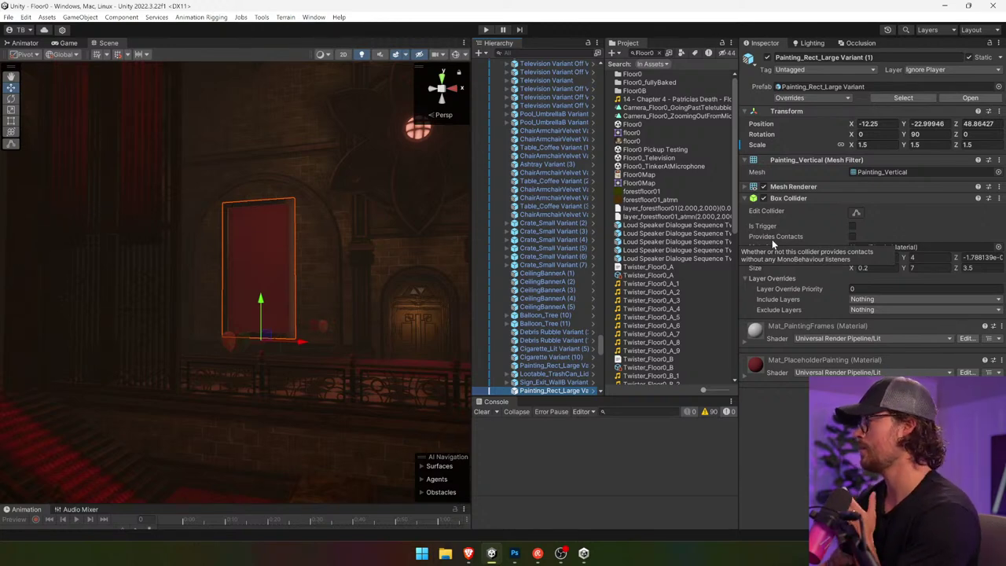
- Search the project assets for "harpoon" and apply the Poster_Harpoon artwork to the selected large painting
left_click(644, 53)
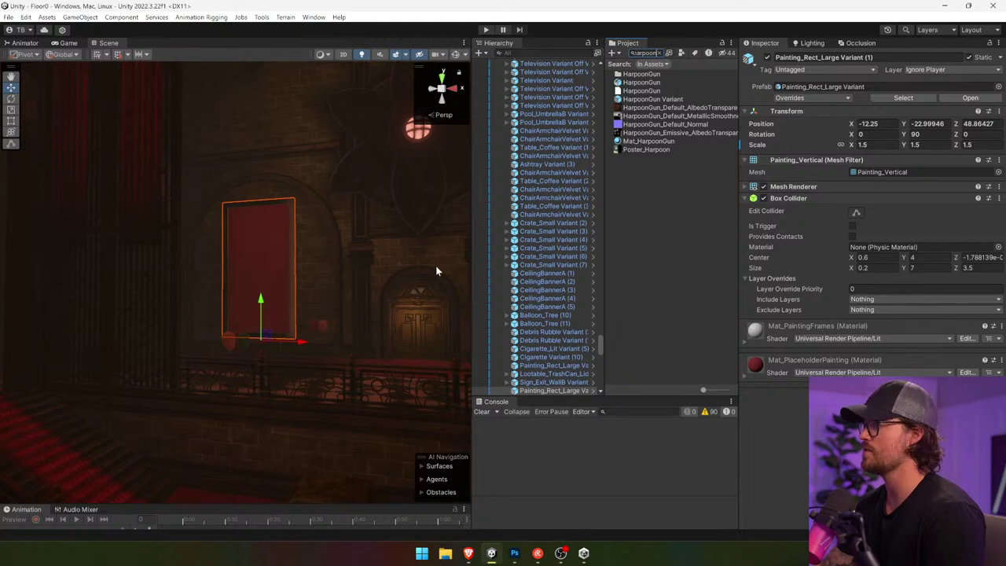
right_click(336, 255)
key("w")
key("w")
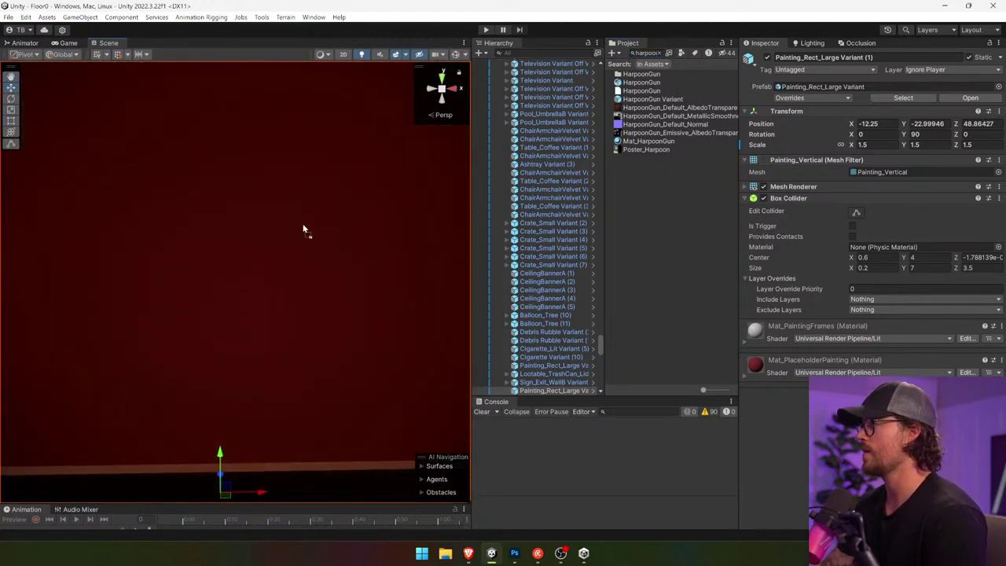
right_click(314, 339)
key("s")
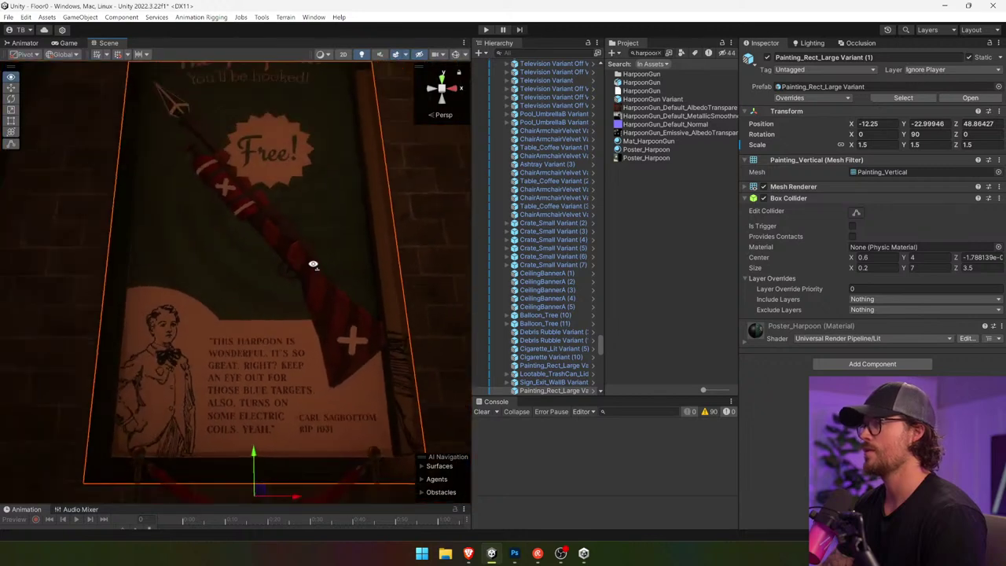
left_click_drag(313, 265, 339, 251)
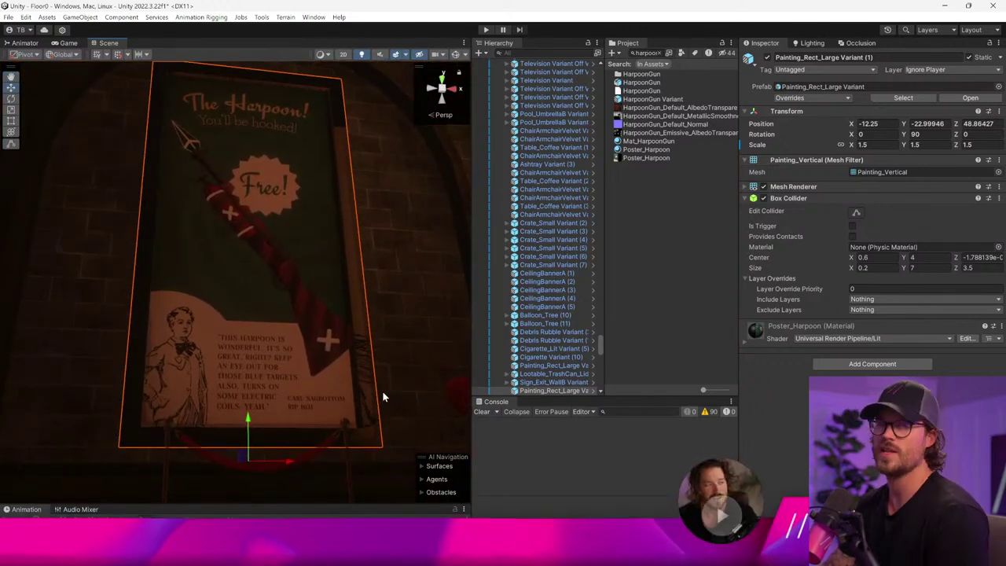
left_click_drag(340, 252, 196, 87)
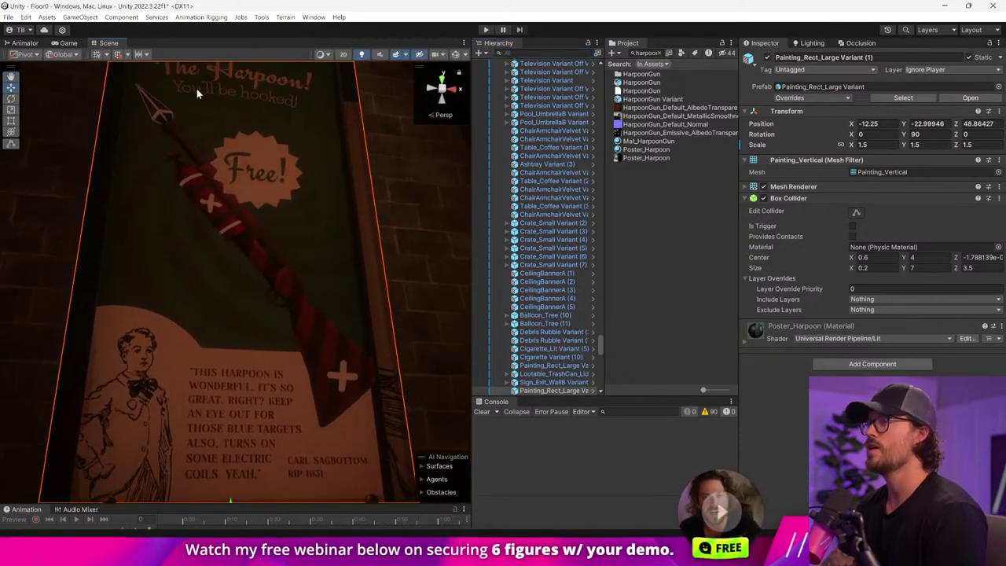
- Add a Point Light to the scene and align it with the current view in front of the Harpoon poster
left_click(80, 17)
mouse_move(129, 122)
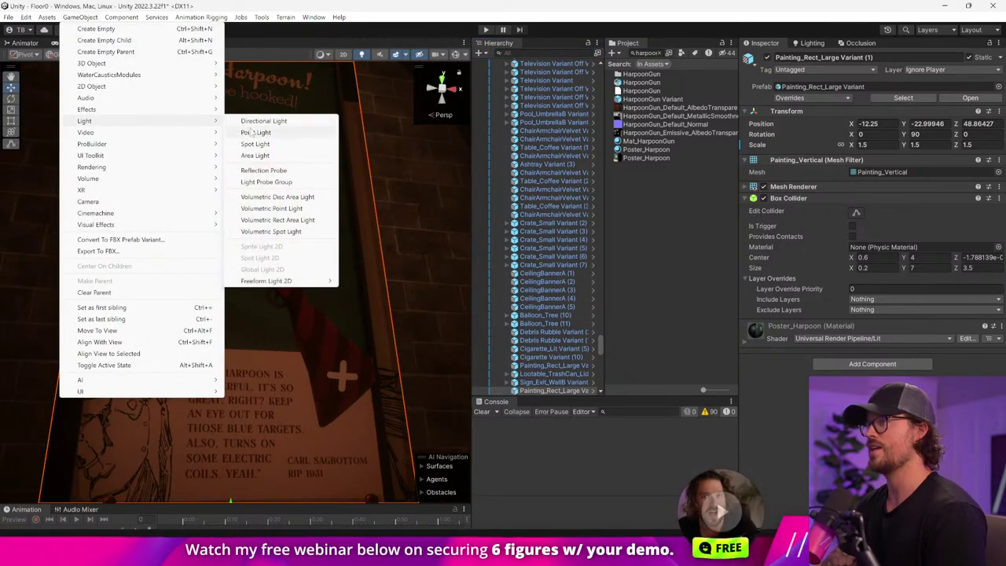
left_click(266, 135)
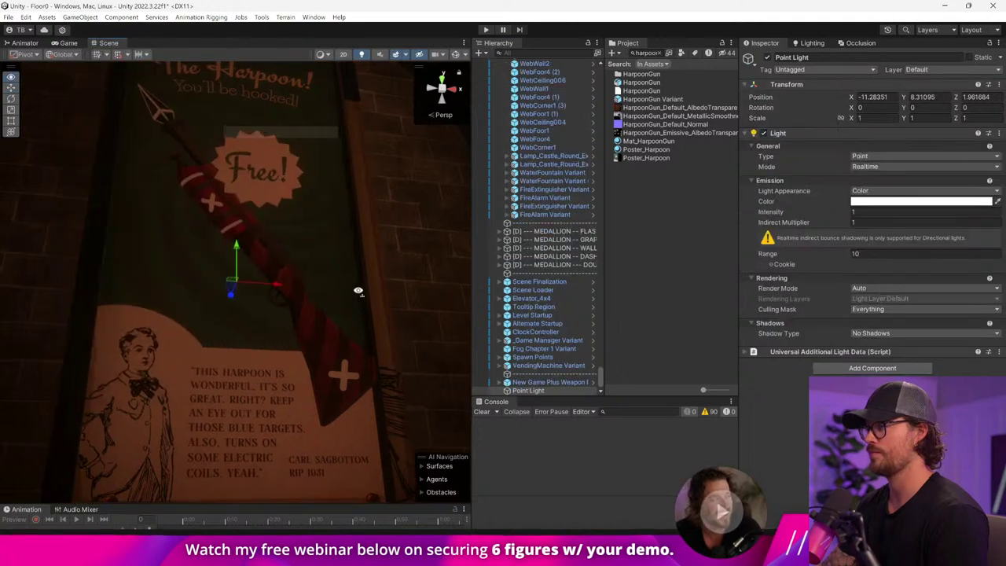
left_click_drag(358, 291, 332, 265)
key("ctrl+shift+f")
key("s")
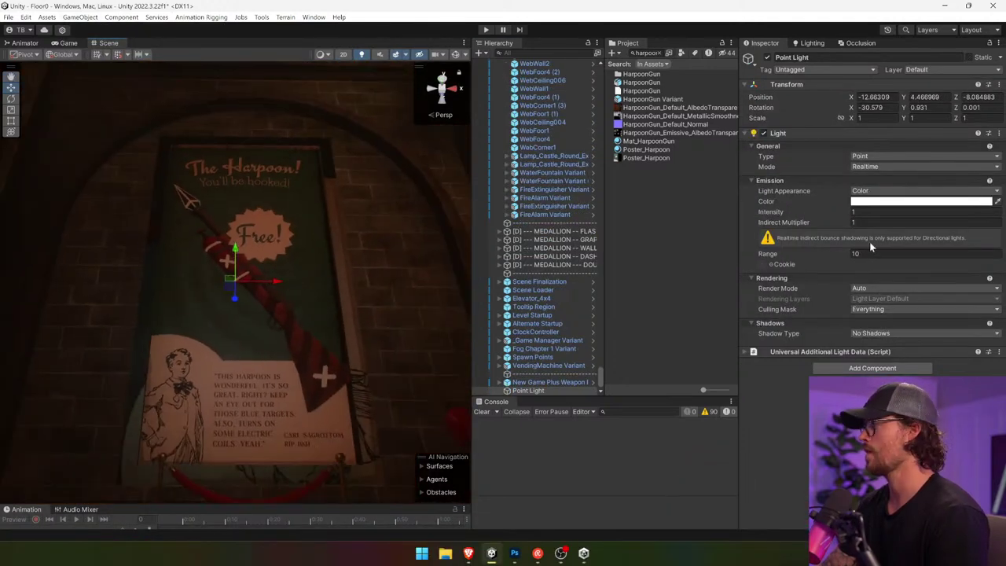
- Set the point light's intensity to 9.08 and shift its Z position to -9.35 in front of the poster
left_click_drag(792, 212, 941, 213)
left_click_drag(408, 272, 406, 294)
left_click_drag(205, 282, 250, 272)
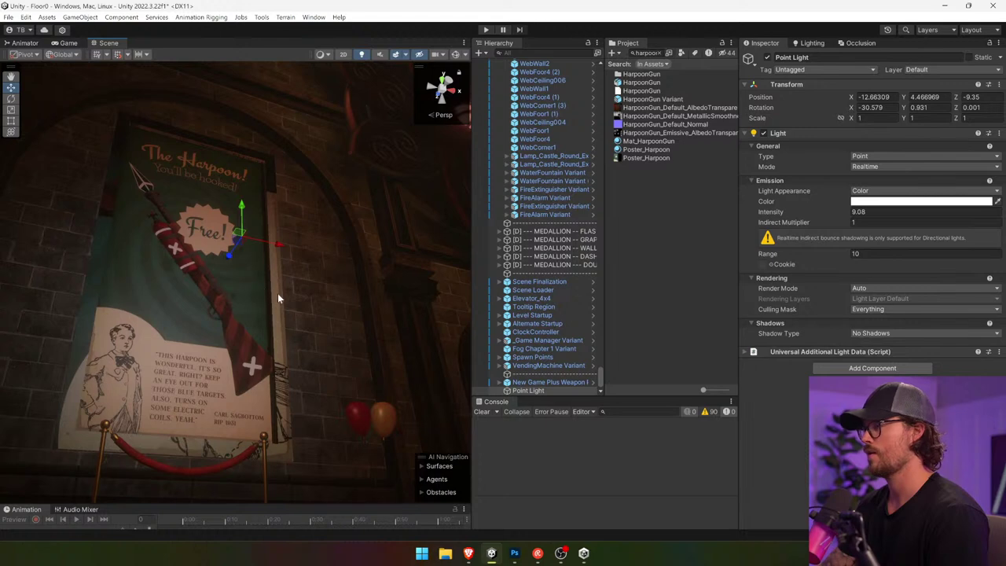
- Search the project assets for "frame" and apply a dark ornate frame material to the Harpoon poster's frame
double_click(649, 52)
type("frame")
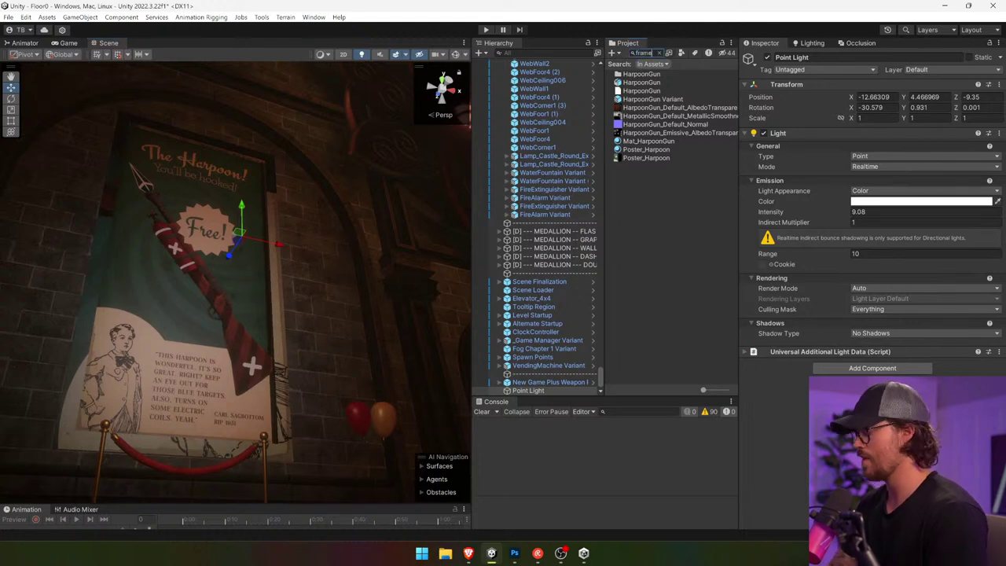
scroll(663, 241, "down", 15)
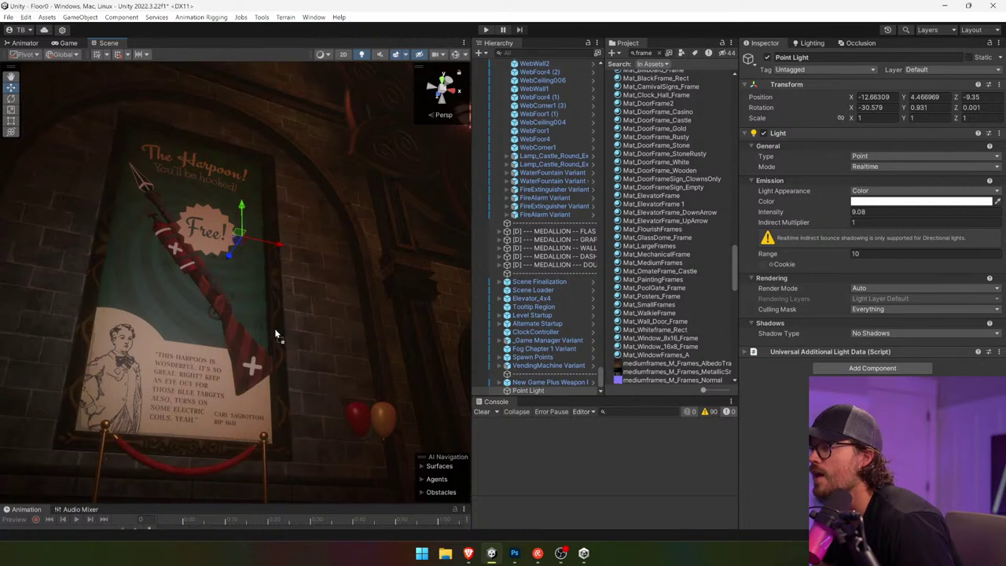
left_click_drag(275, 327, 393, 322)
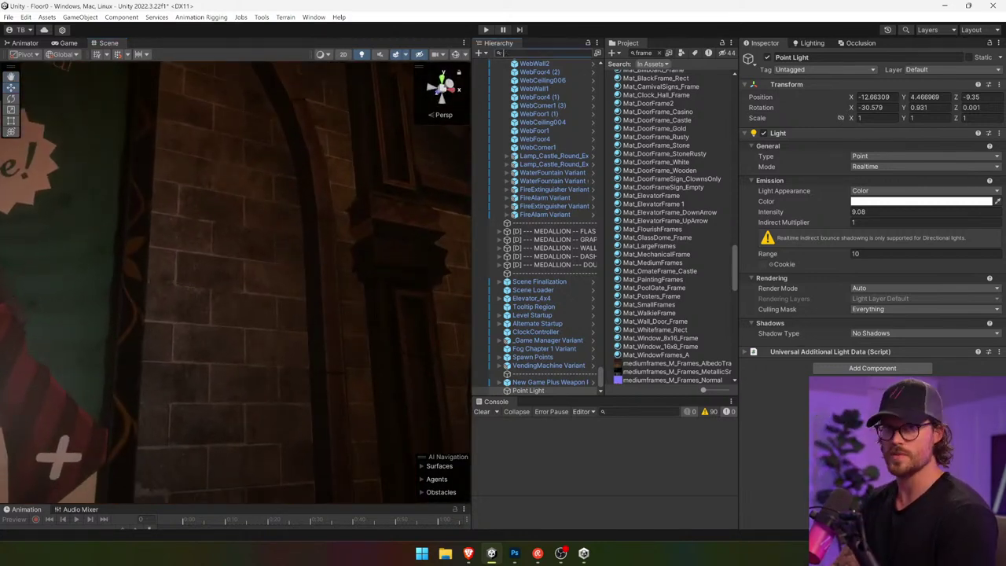
- Find the 3D Audio Source Public Domain Music object in the scene hierarchy and deactivate it
type("game m")
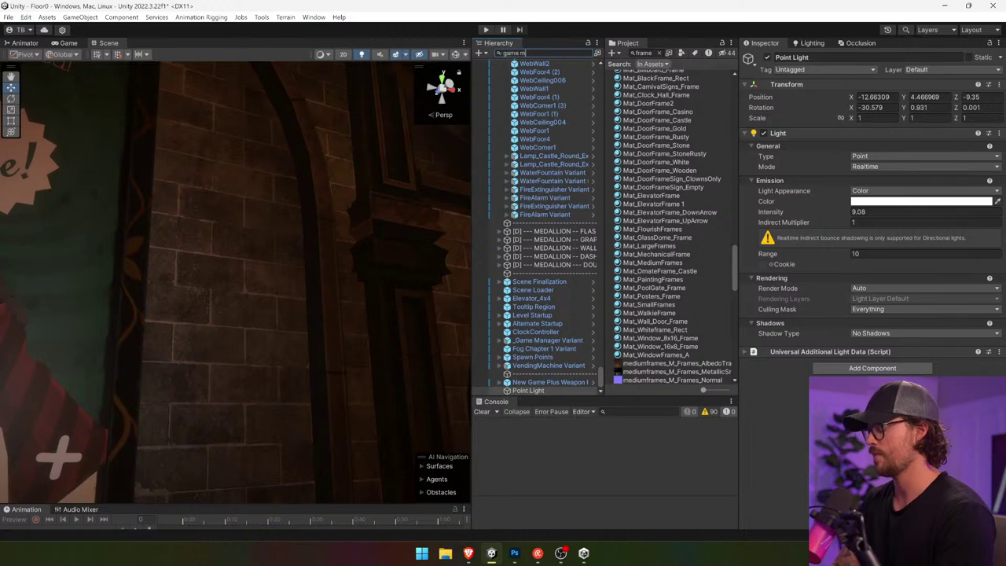
type("us")
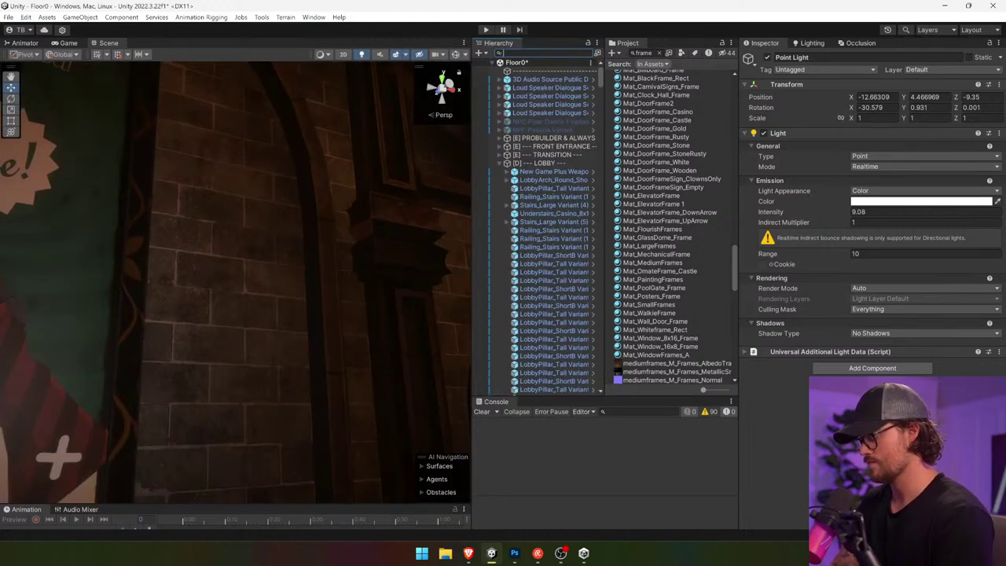
left_click(580, 80)
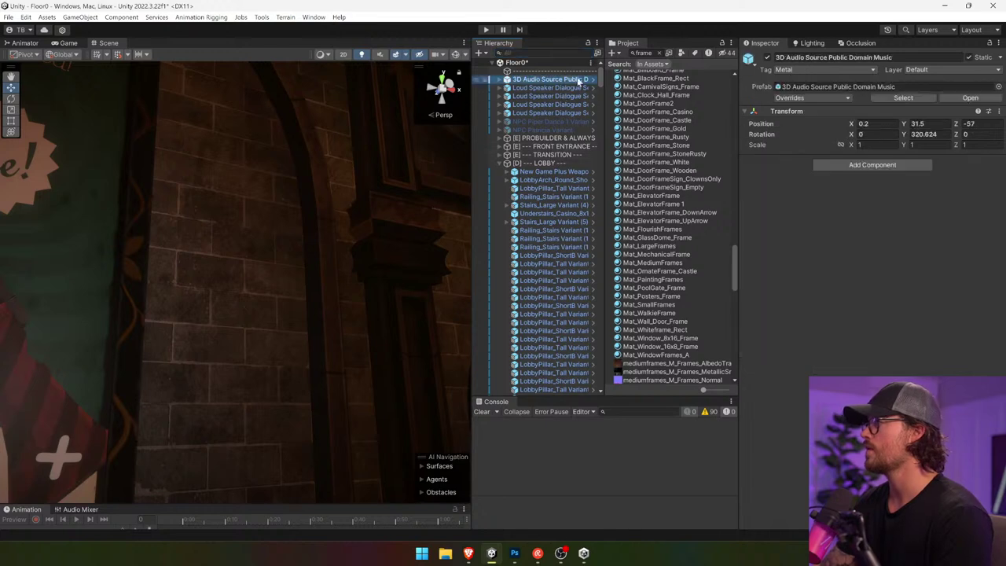
- Run the Floor0 scene in play mode and activate the [D] --- LOBBY --- group in the hierarchy
left_click(66, 45)
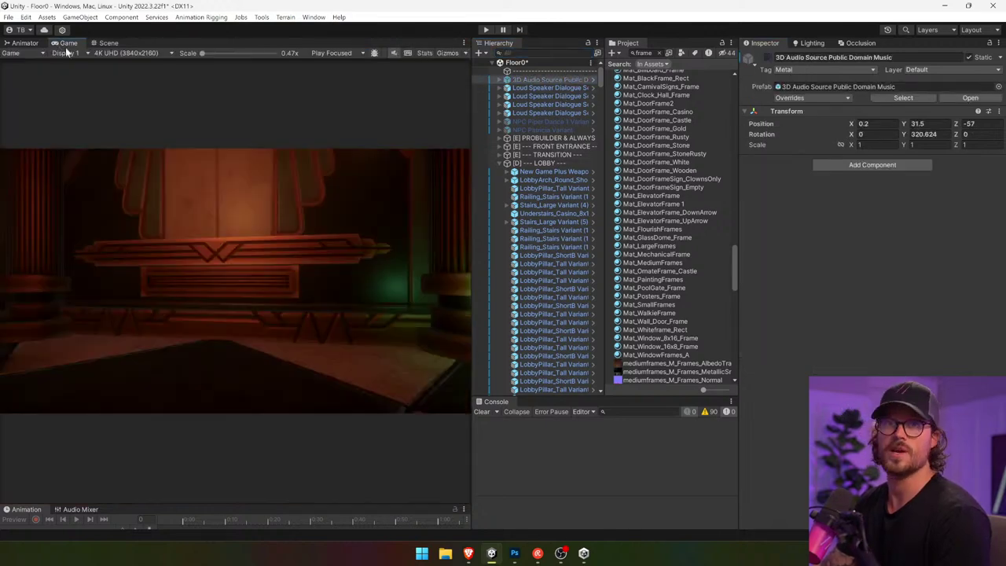
left_click(487, 30)
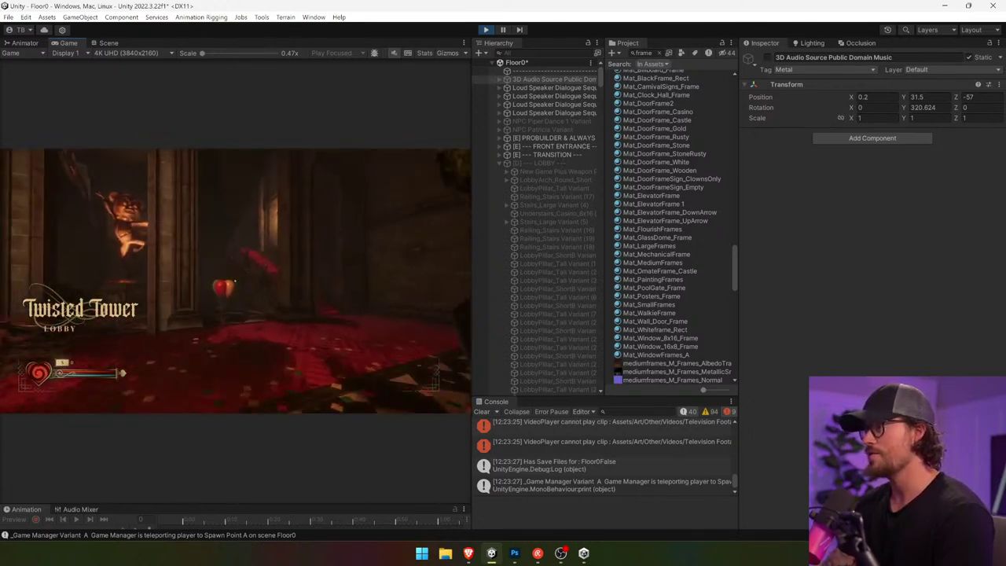
left_click(110, 43)
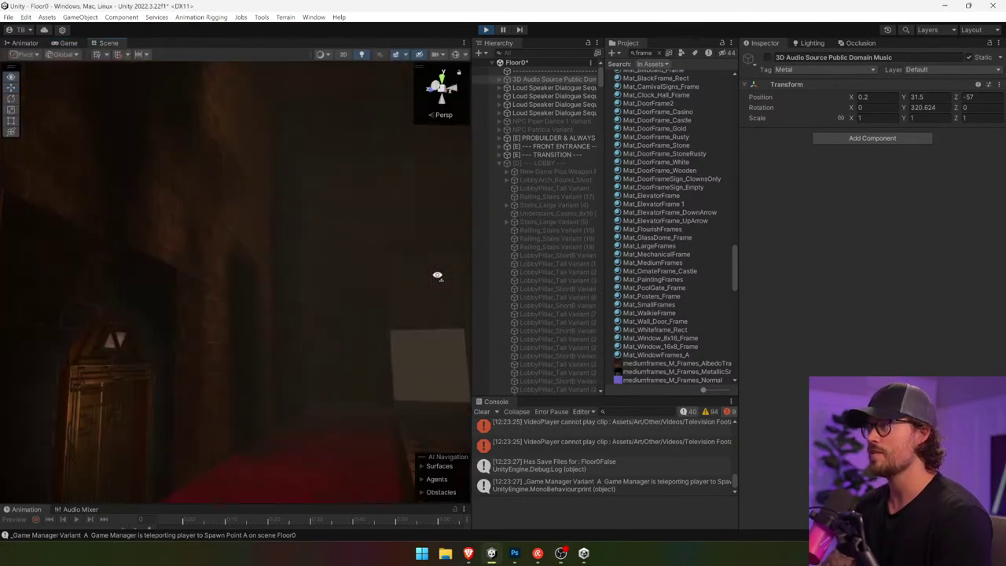
left_click_drag(571, 305, 385, 301)
left_click(548, 163)
left_click(508, 163)
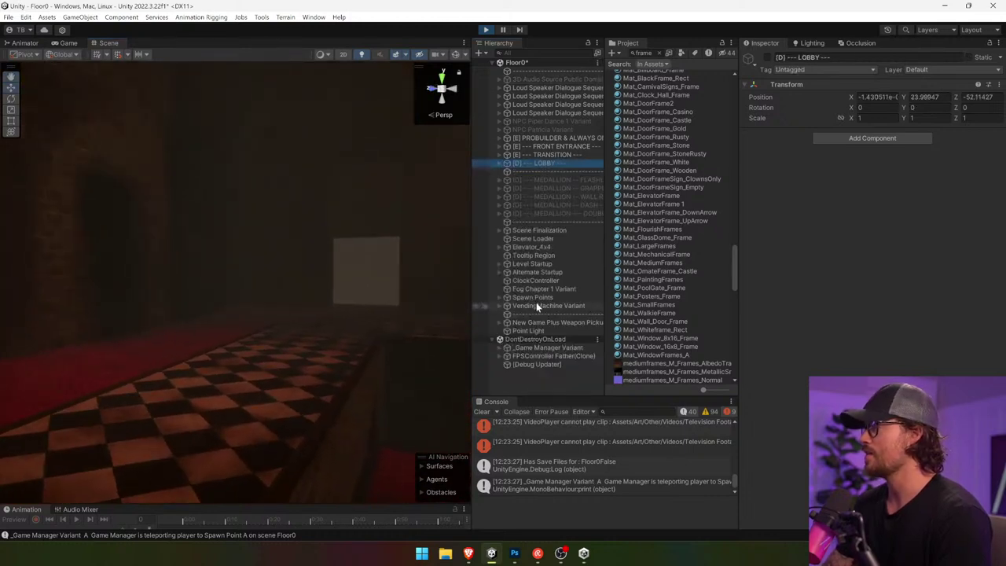
left_click(767, 58)
left_click_drag(298, 299, 109, 120)
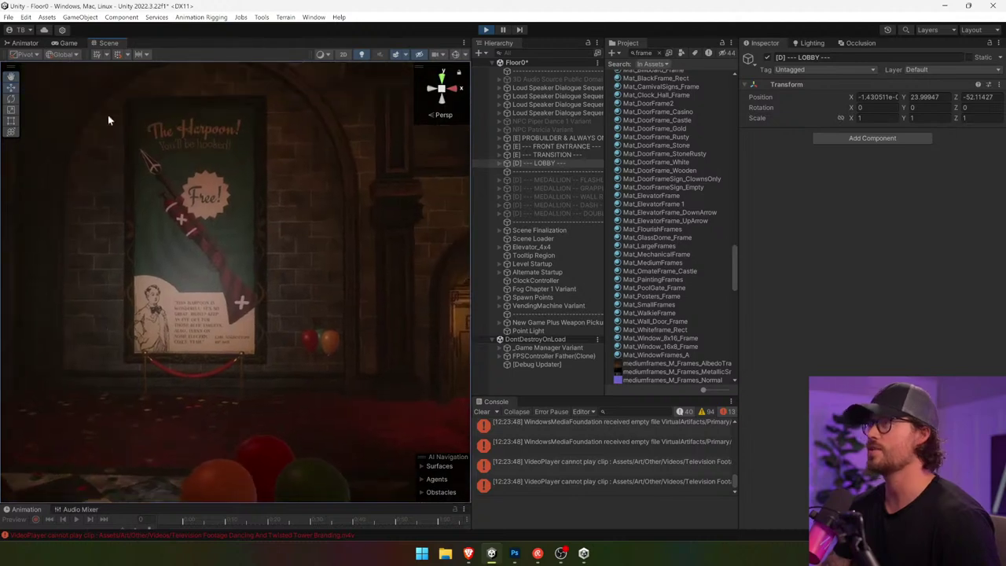
- Return to the running game, walk toward the Harpoon poster and unlock all weapons with the maxOut cheat
left_click(83, 44)
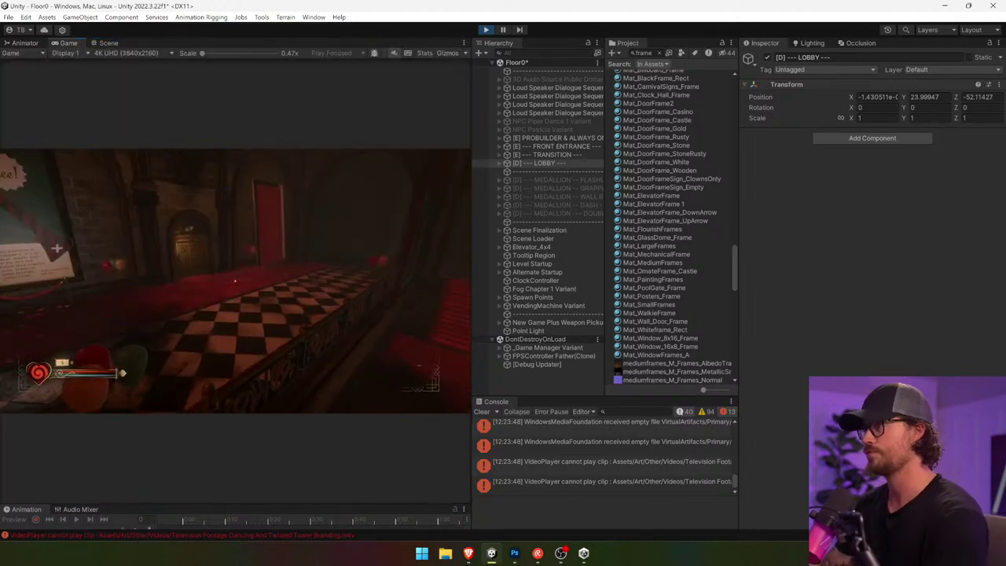
key("w")
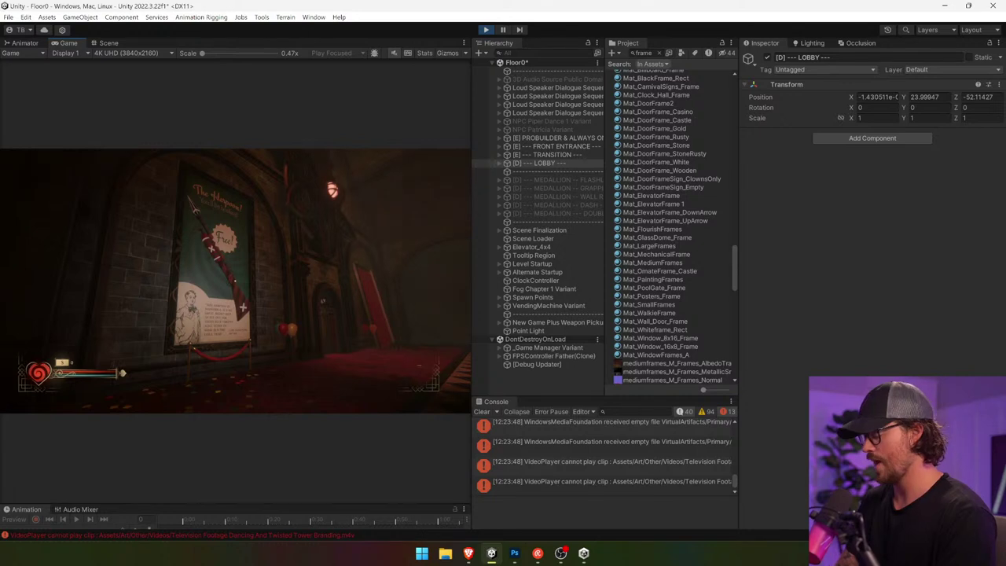
key("Return")
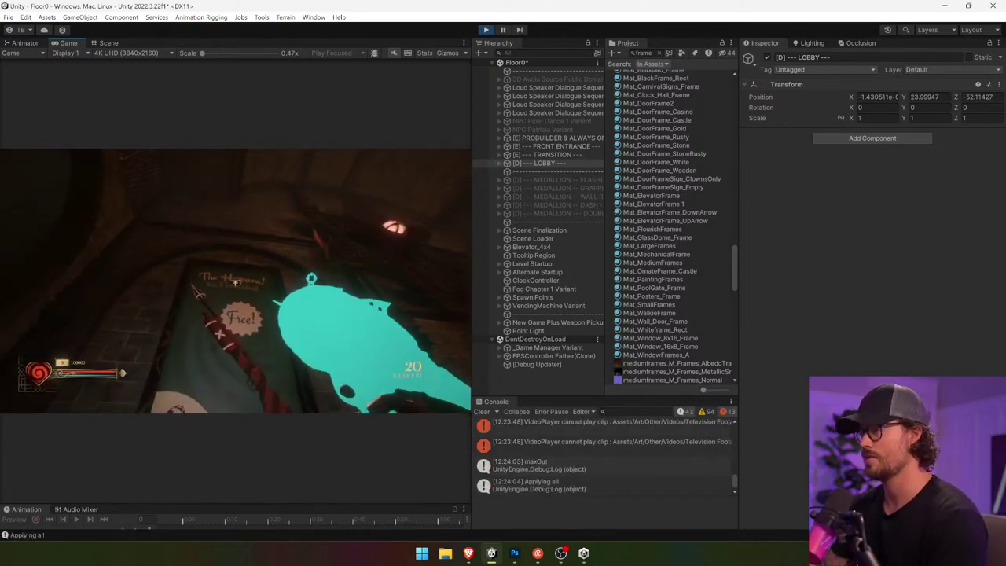
scroll(235, 281, "down", 1)
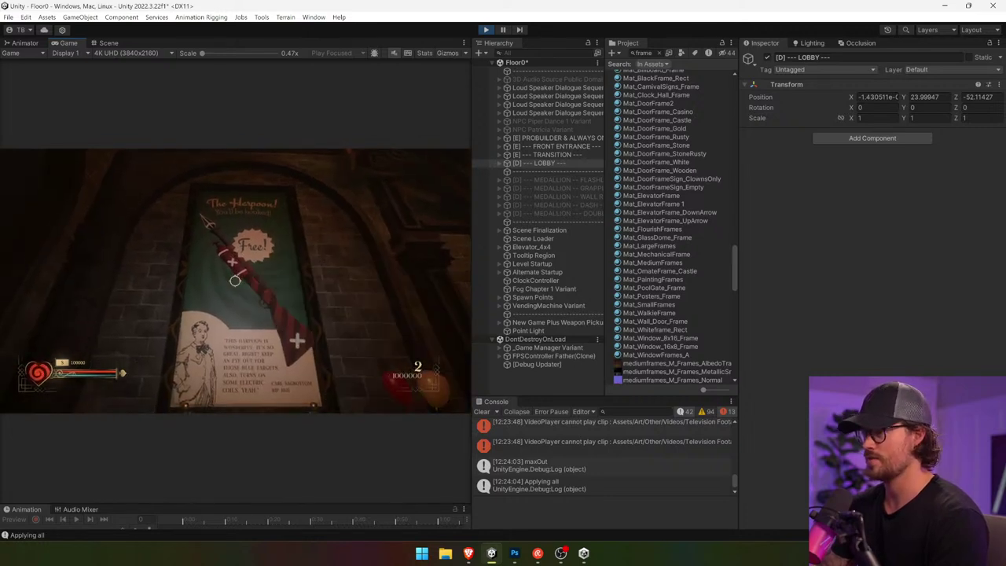
- Inspect the Harpoon poster's artwork and quote text in the game from close up and from farther away
key("w")
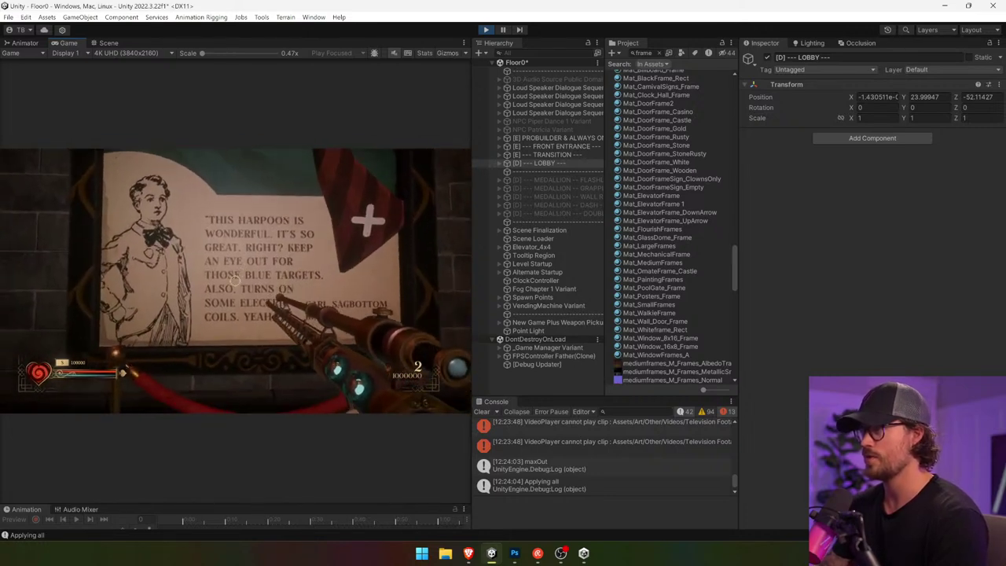
key("s")
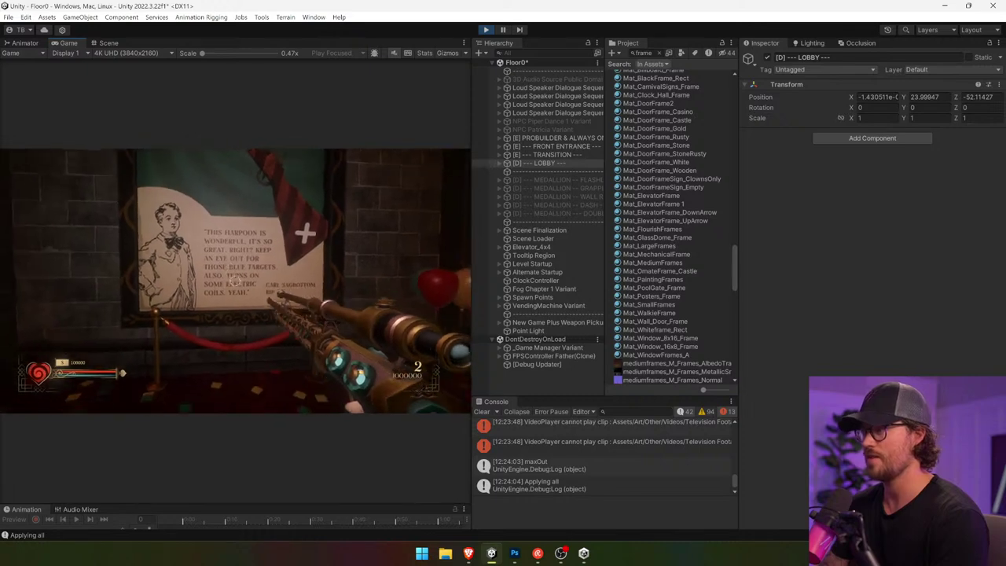
key("w")
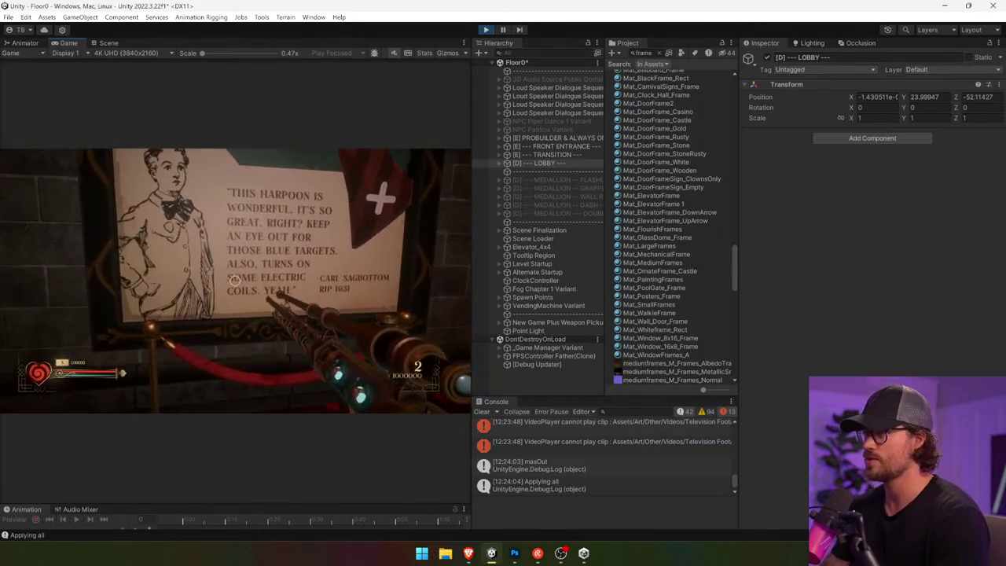
key("s")
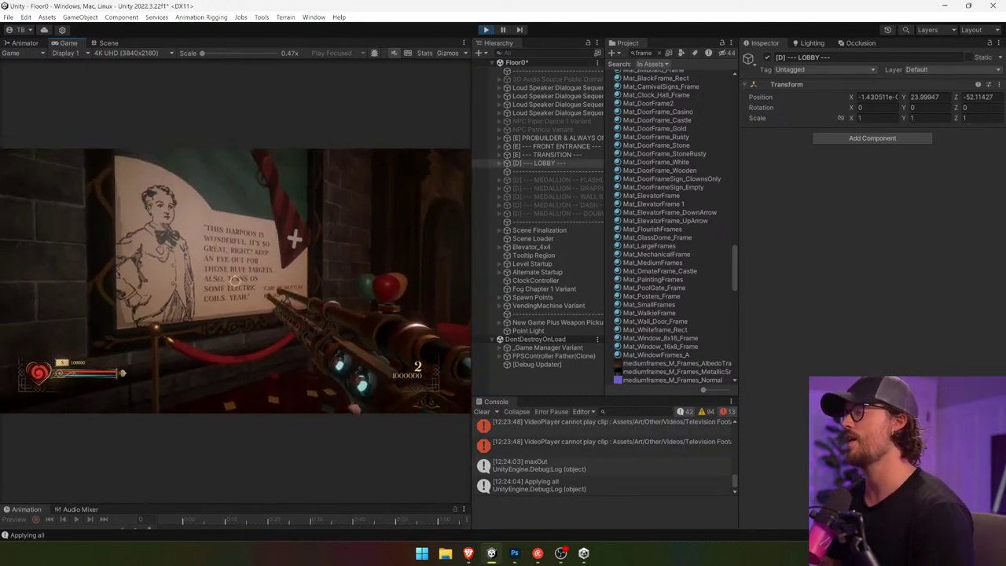
key("w")
key("w")
key("2")
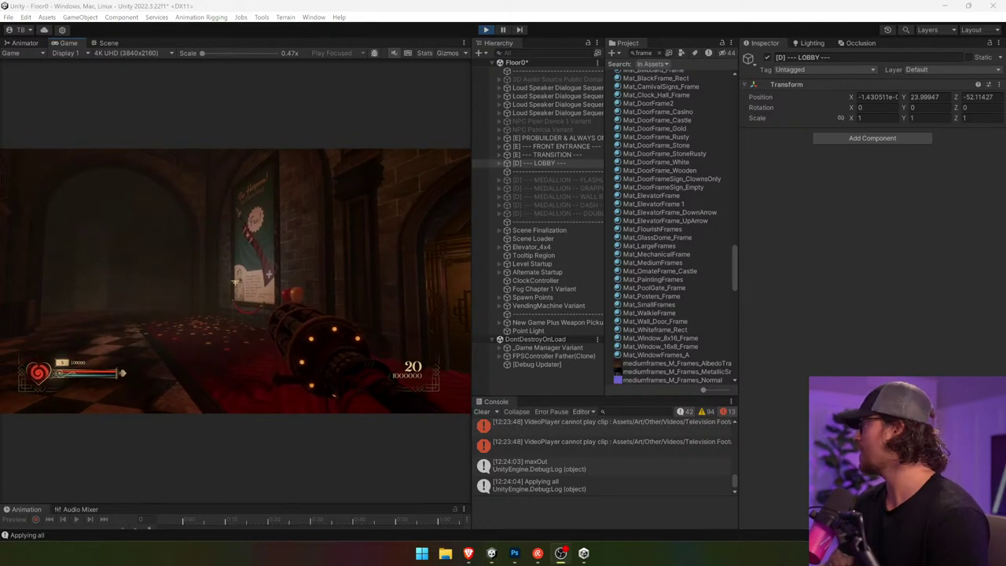
- Check the YouTube music video in the browser, return to the running Unity game and lower the system volume to 44
left_click(468, 553)
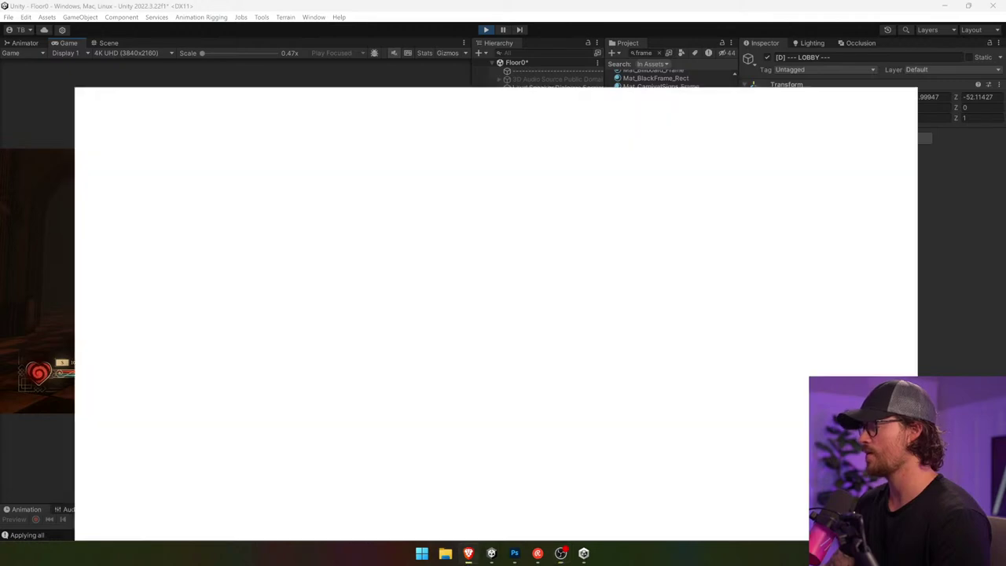
mouse_move(582, 560)
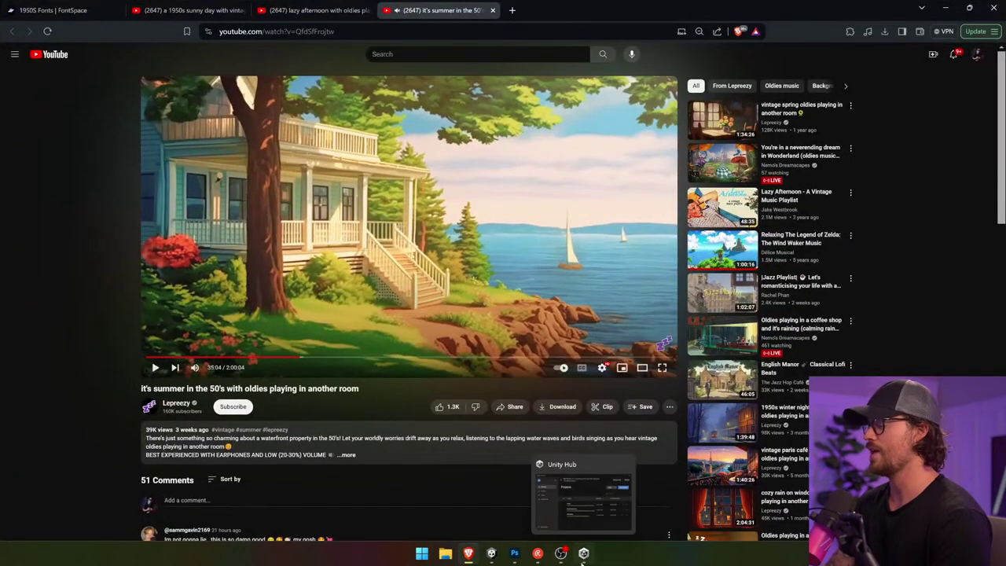
left_click(491, 553)
left_click(369, 202)
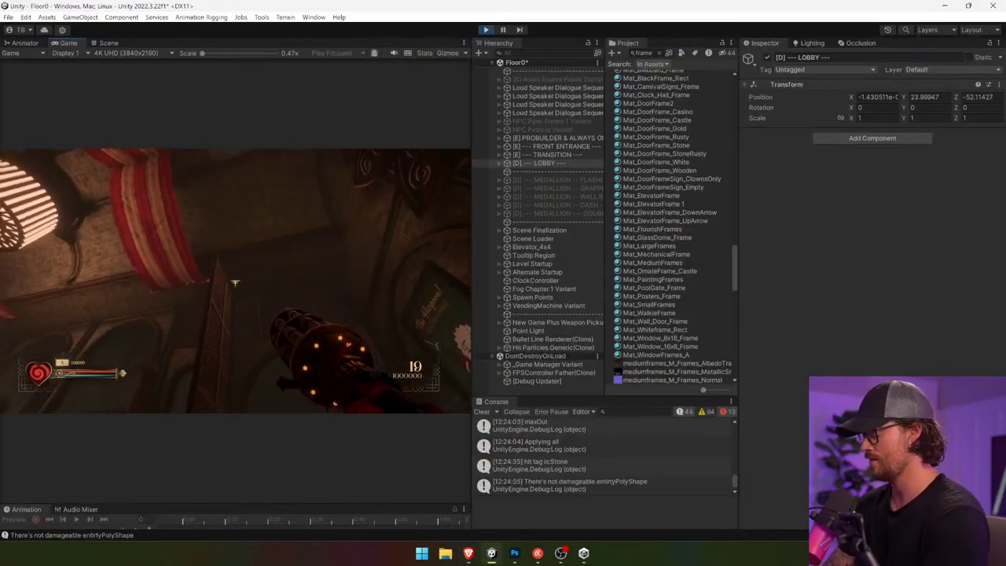
key("XF86AudioLowerVolume")
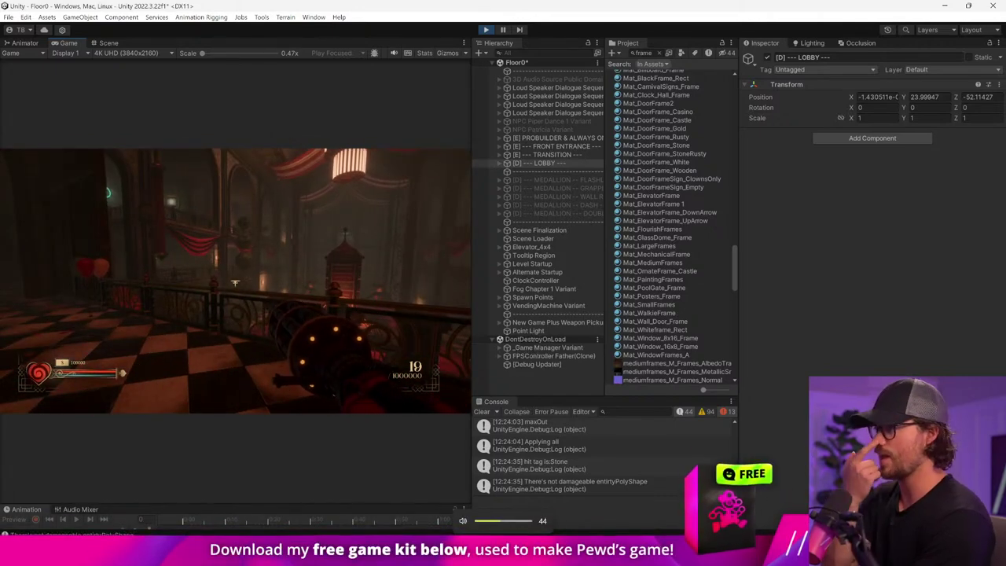
key("alt+Tab")
key("alt+Tab")
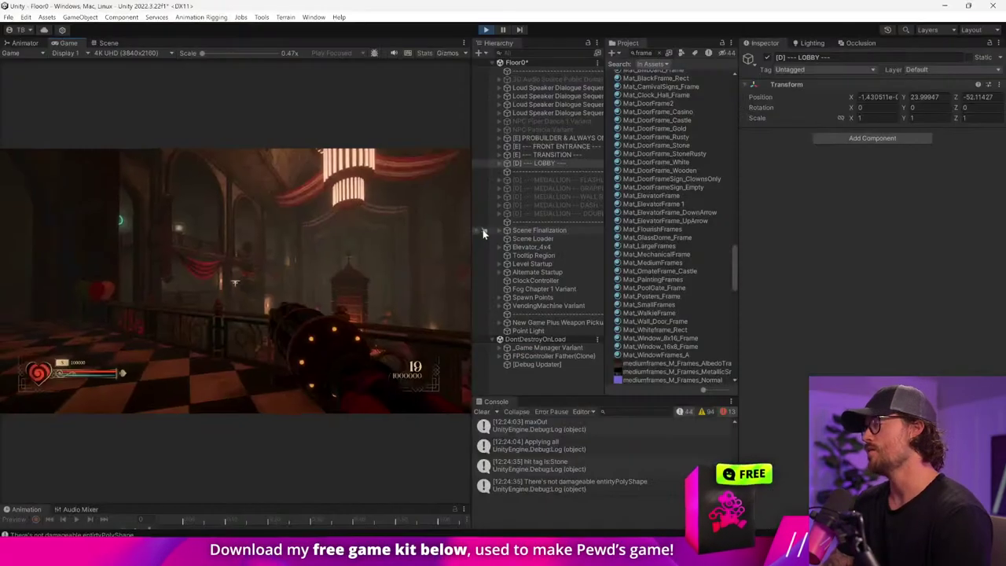
- Widen the Game view in the editor layout, then briefly check the browser and return to Unity
left_click_drag(471, 236, 671, 240)
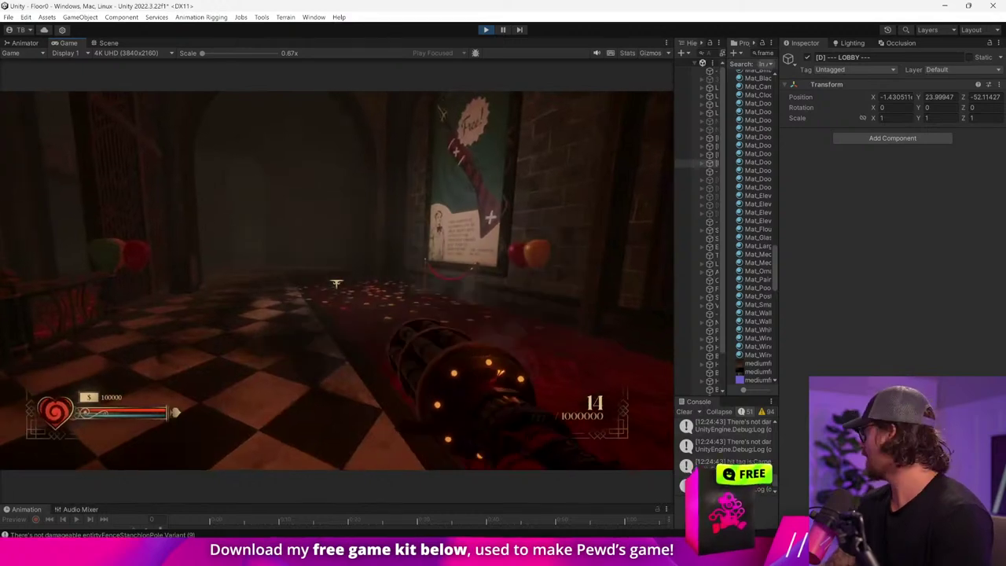
key("alt+Tab")
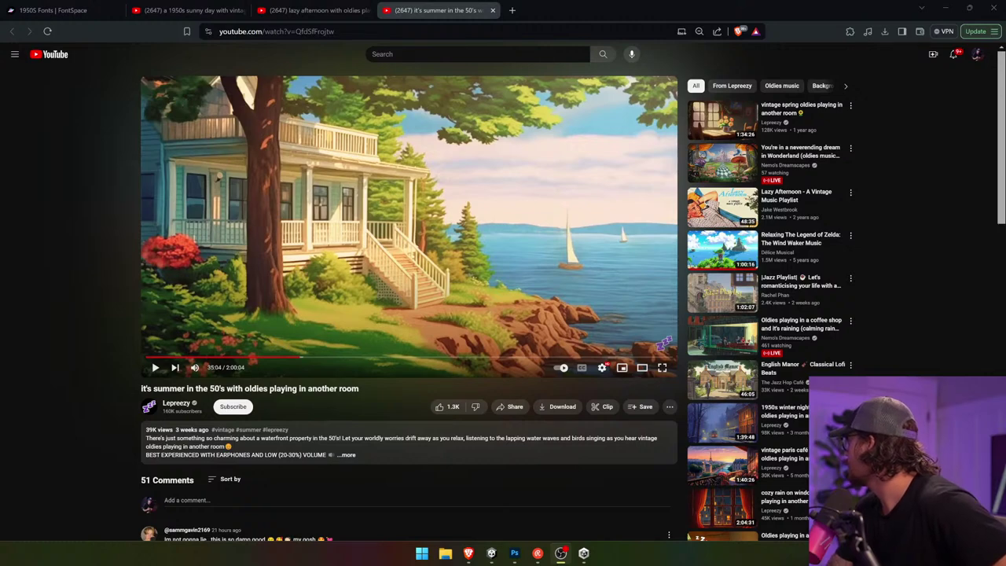
left_click(491, 553)
- Walk through the lobby in the game, firing and reloading weapons, to examine the poster's placement and lighting from a distance
key("w")
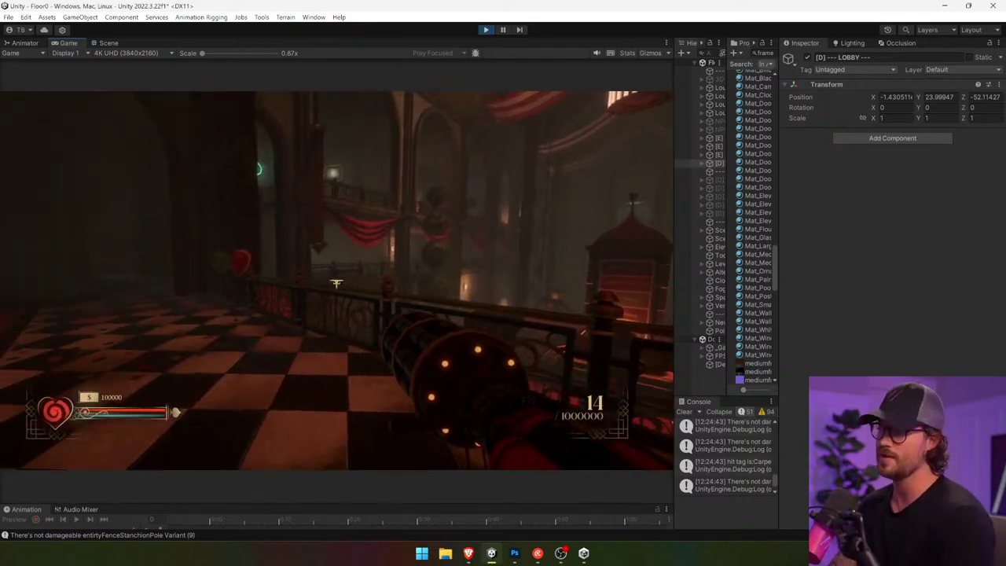
key("w")
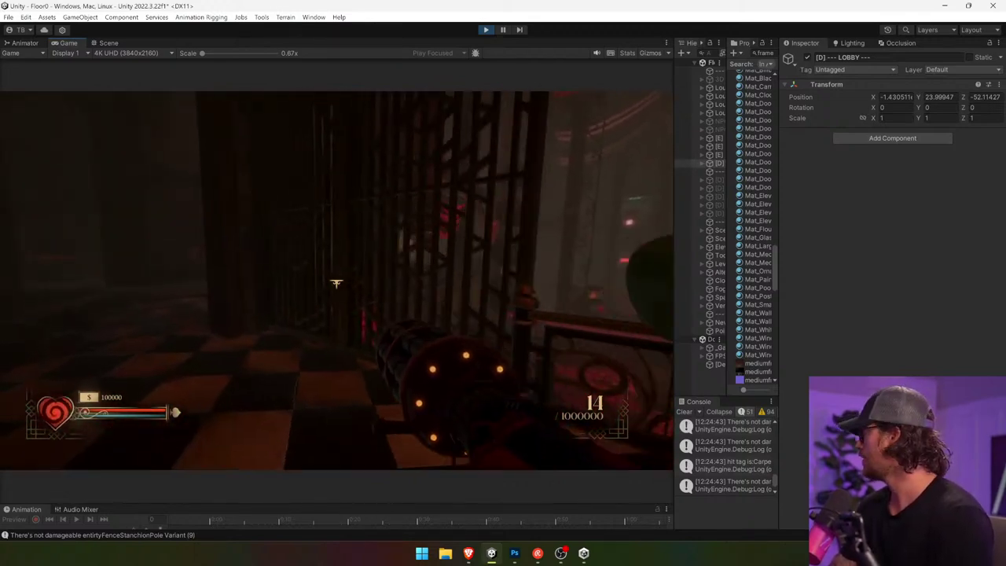
key("w")
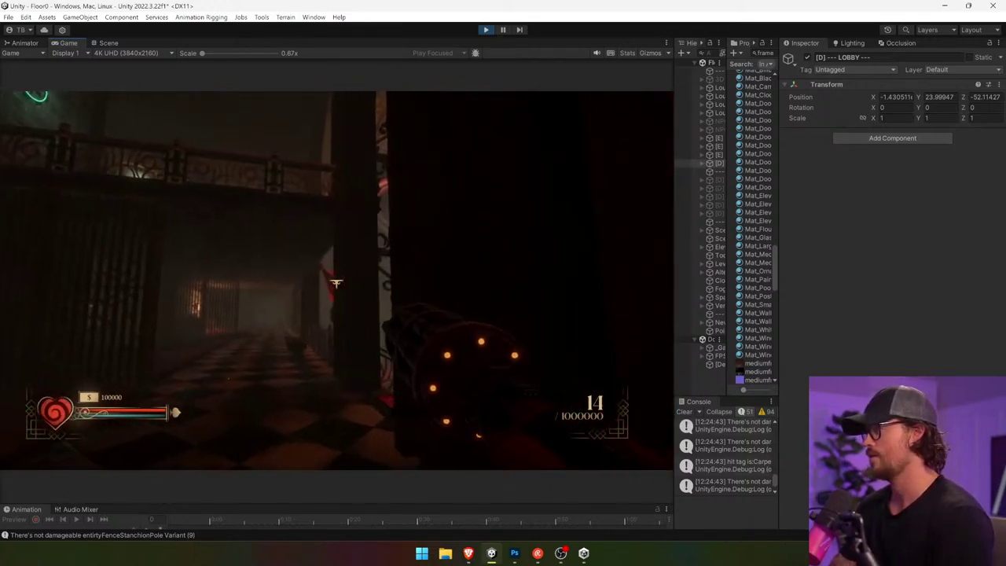
left_click(337, 283)
key("w")
key("1")
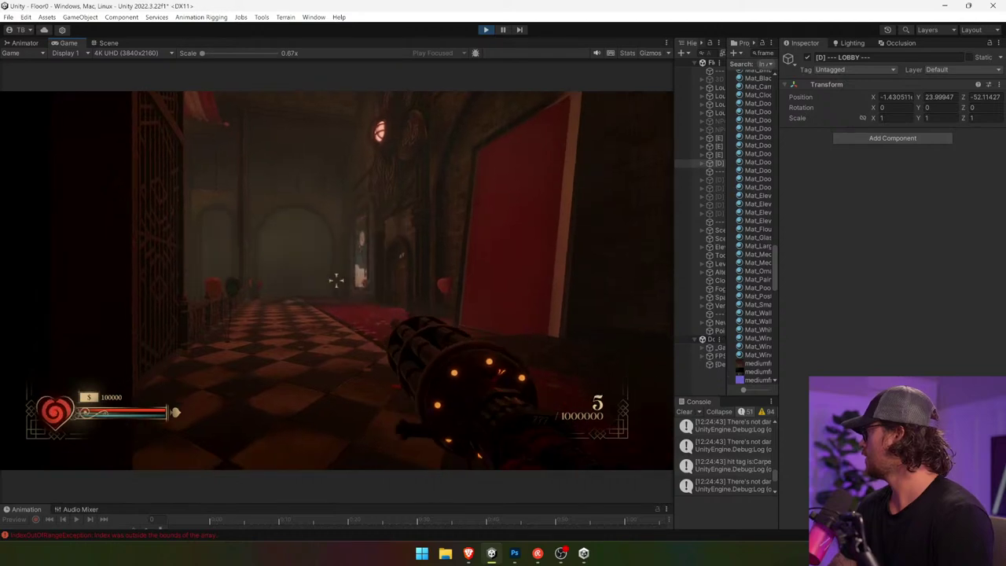
left_click(337, 283)
left_click(336, 283)
key("w")
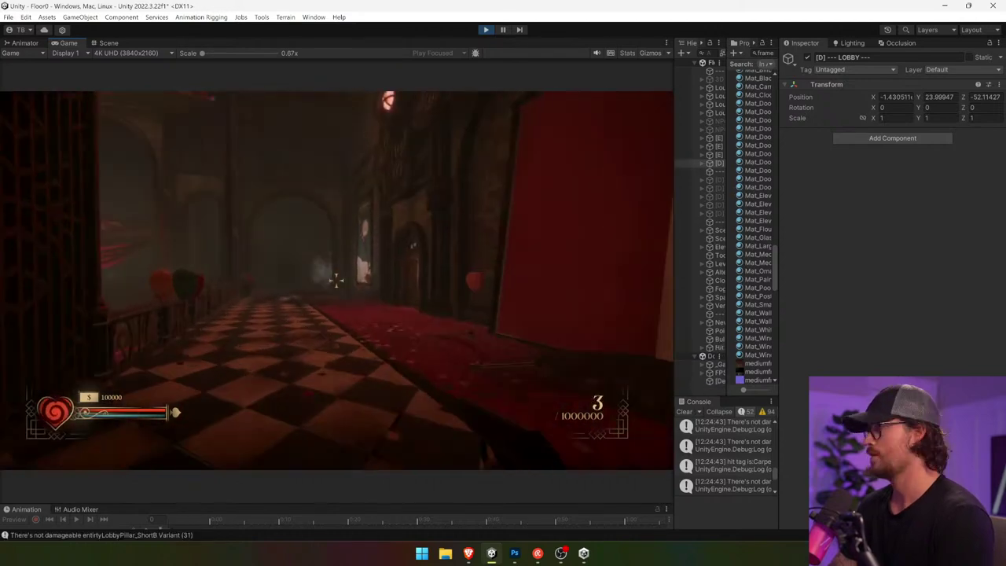
key("r")
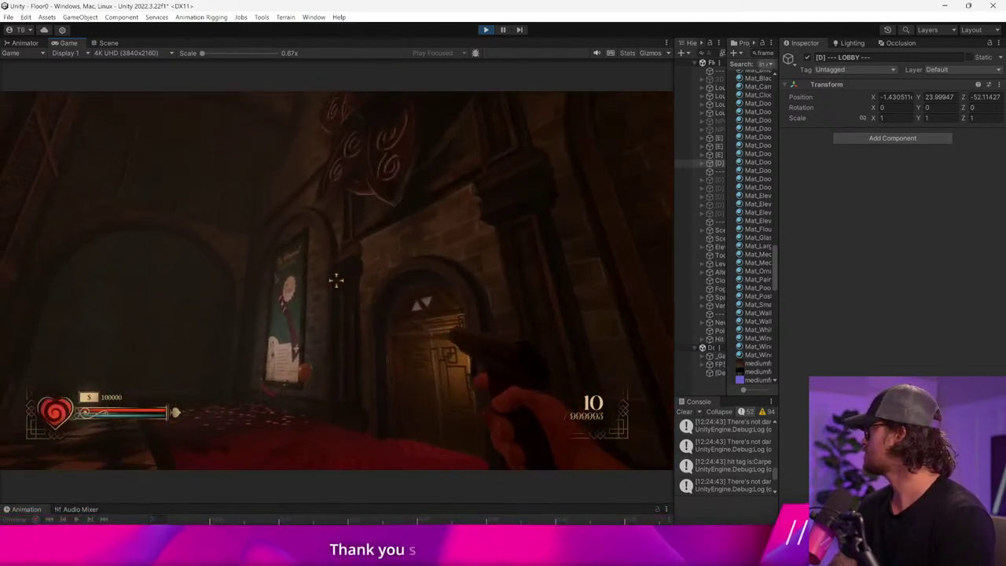
key("w")
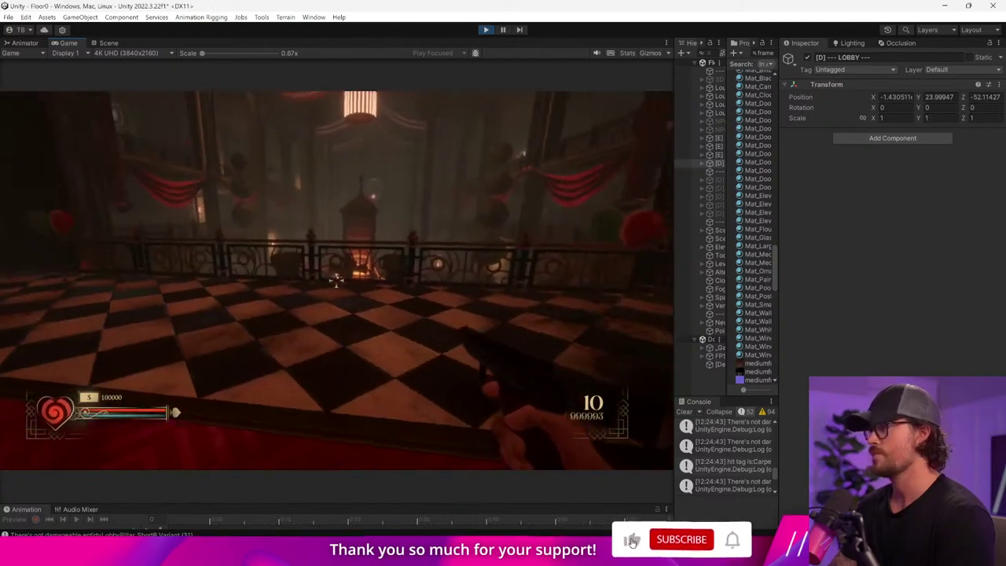
key("w")
key("w")
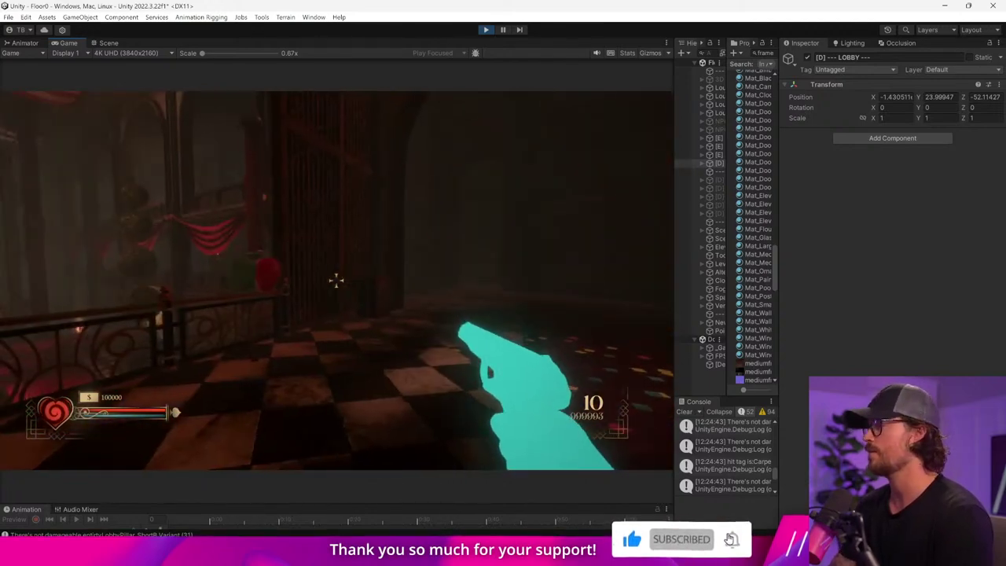
- Widen the Hierarchy, search it for "music" and reveal the Music Layers object in the full scene tree
key("super")
left_click_drag(674, 200, 536, 189)
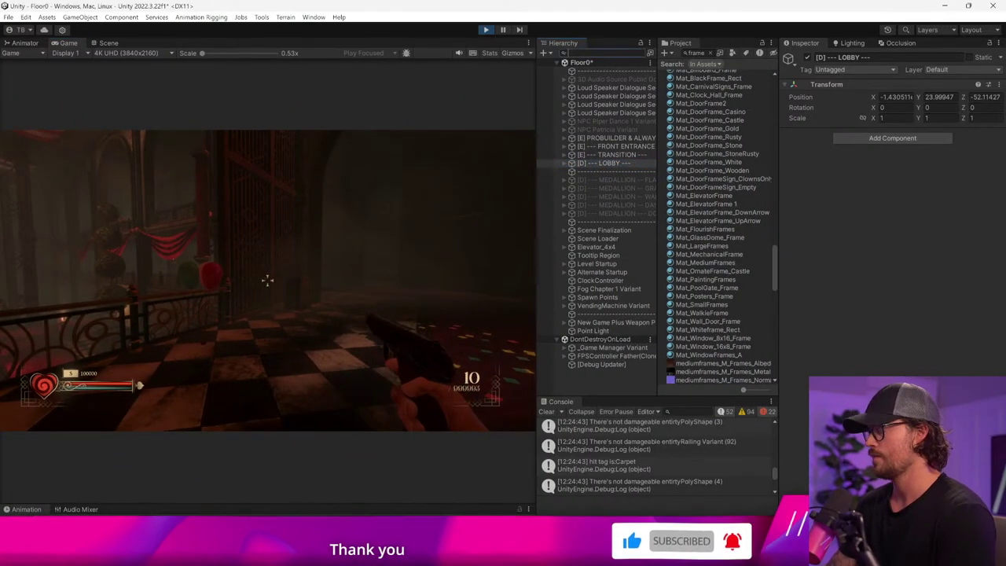
left_click(590, 52)
type("game music")
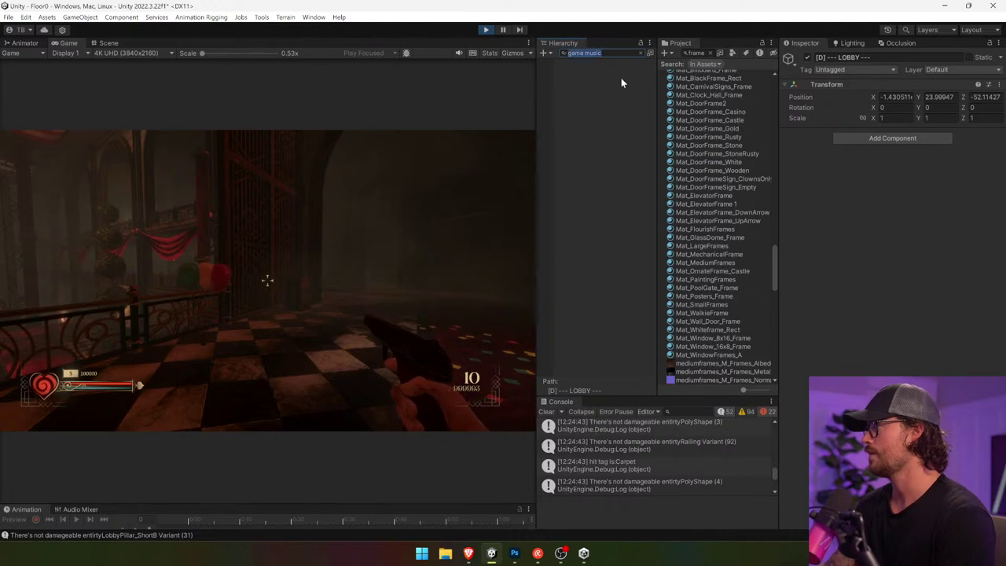
type("music")
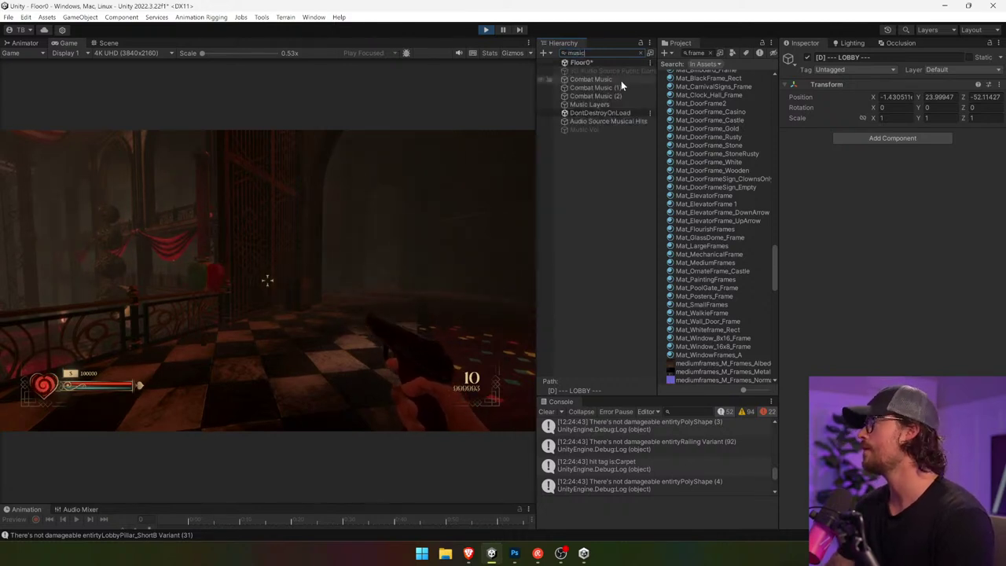
left_click(615, 102)
left_click(640, 53)
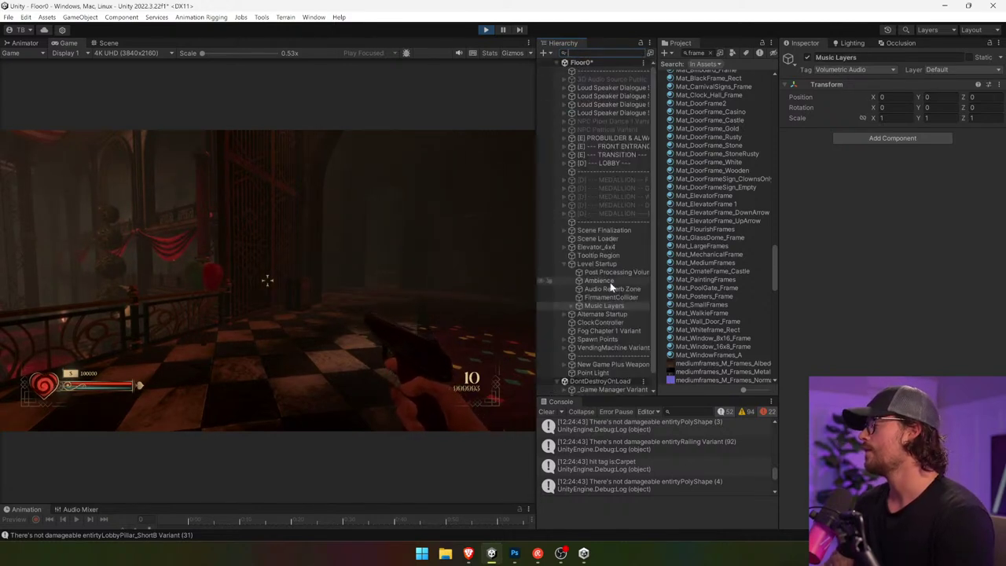
- Duplicate Combat Music, place the copy directly under Level Startup above Music Layers, and rename it Horror Music
left_click(579, 305)
left_click(605, 313)
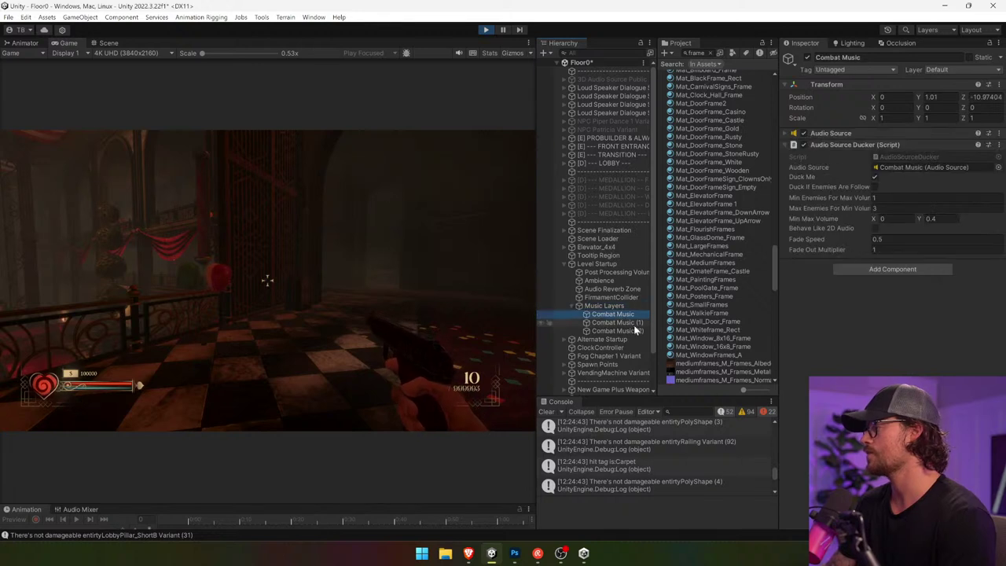
key("ctrl+d")
mouse_move(620, 327)
left_mouse_down()
mouse_move(624, 303)
mouse_move(584, 309)
mouse_move(614, 310)
left_mouse_up()
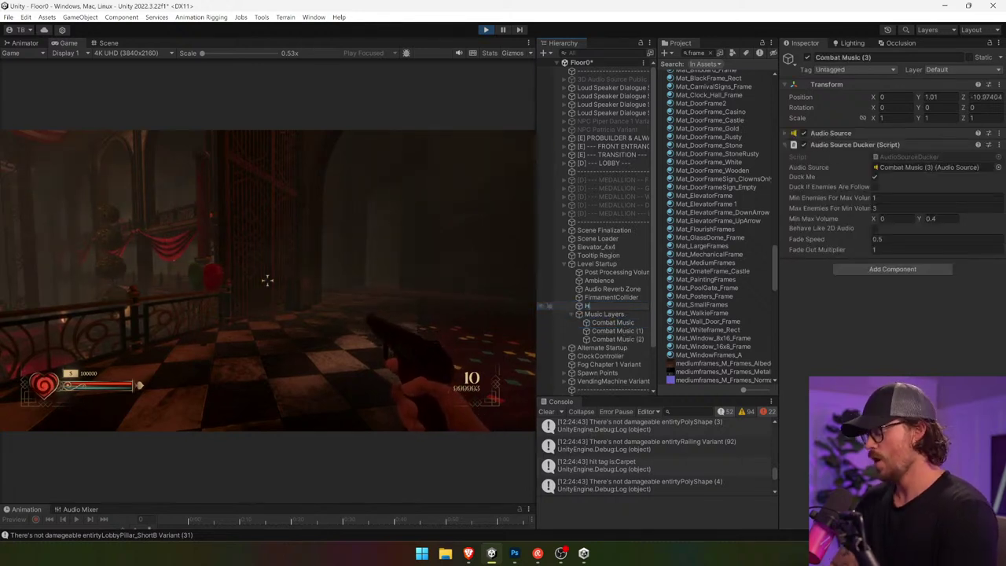
type("c")
key("Return")
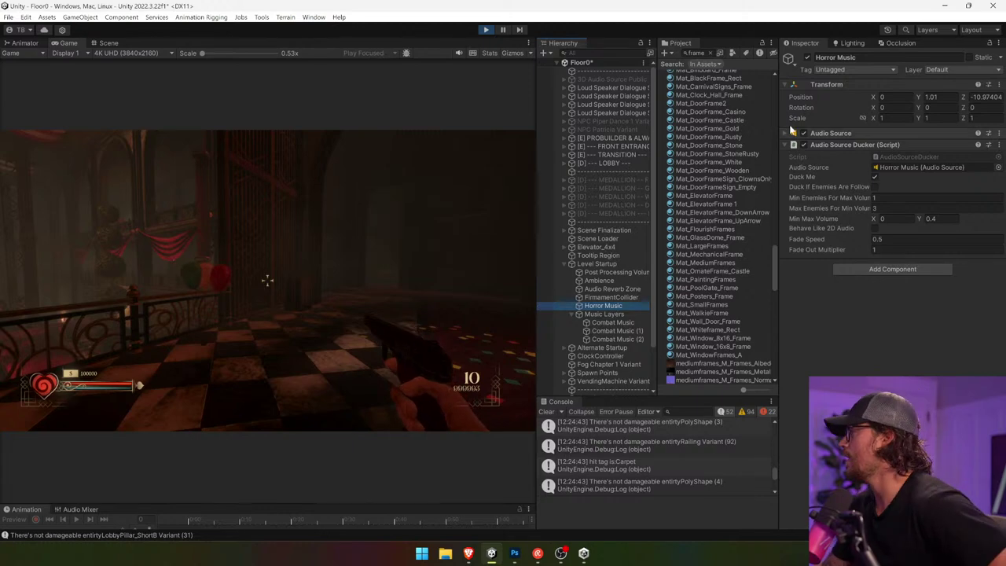
- Assign a TestHorrorStack_Hallway_Exploration clip from the Test Horror Stack Chapter 1 folder to Horror Music's Audio Source
left_click(851, 134)
left_click(915, 147)
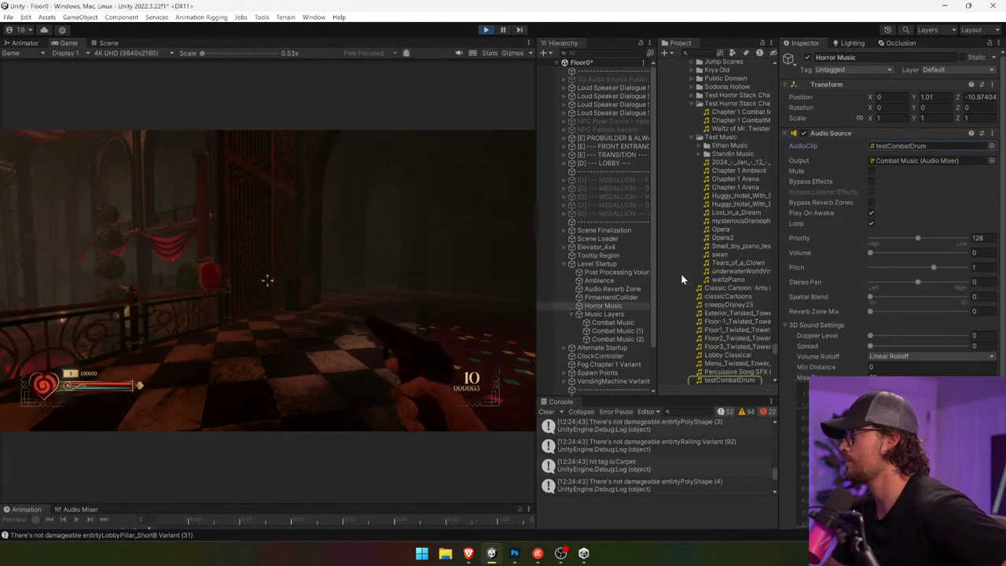
left_click_drag(534, 300, 438, 300)
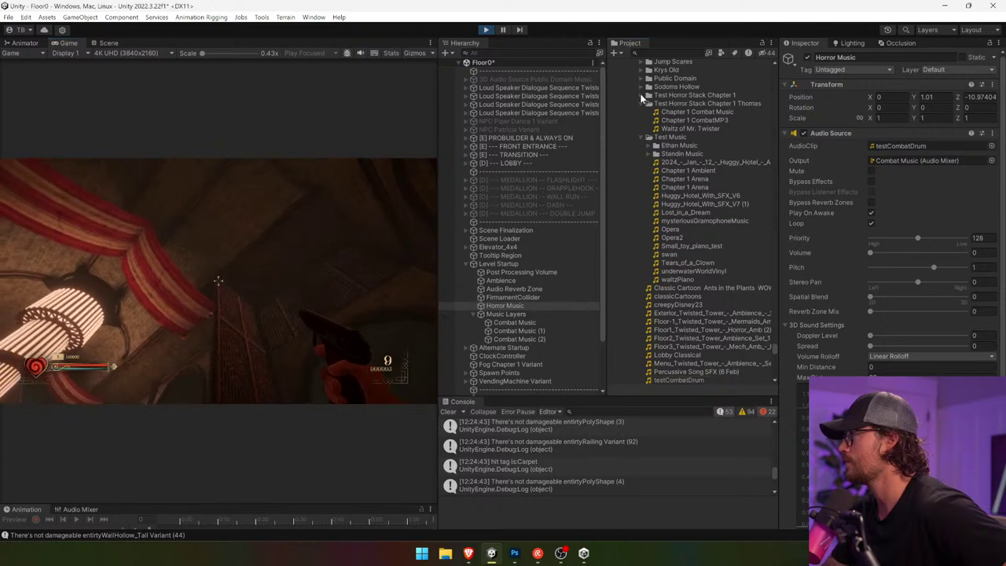
left_click(647, 96)
left_click_drag(713, 103, 937, 161)
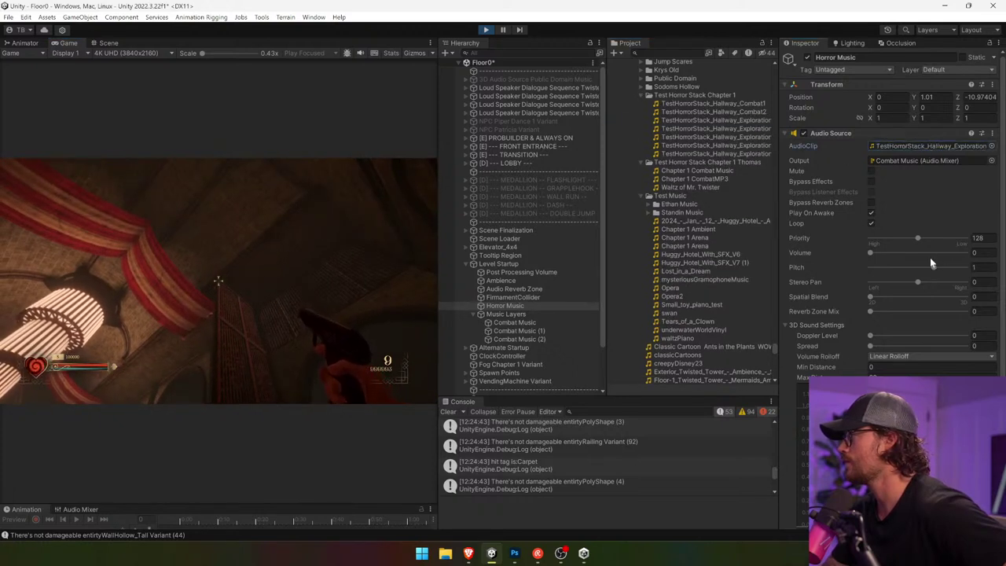
- Disable Horror Music's Audio Source Ducker and set its Audio Source volume to 0.294, toggling the source to restart playback
left_click(836, 134)
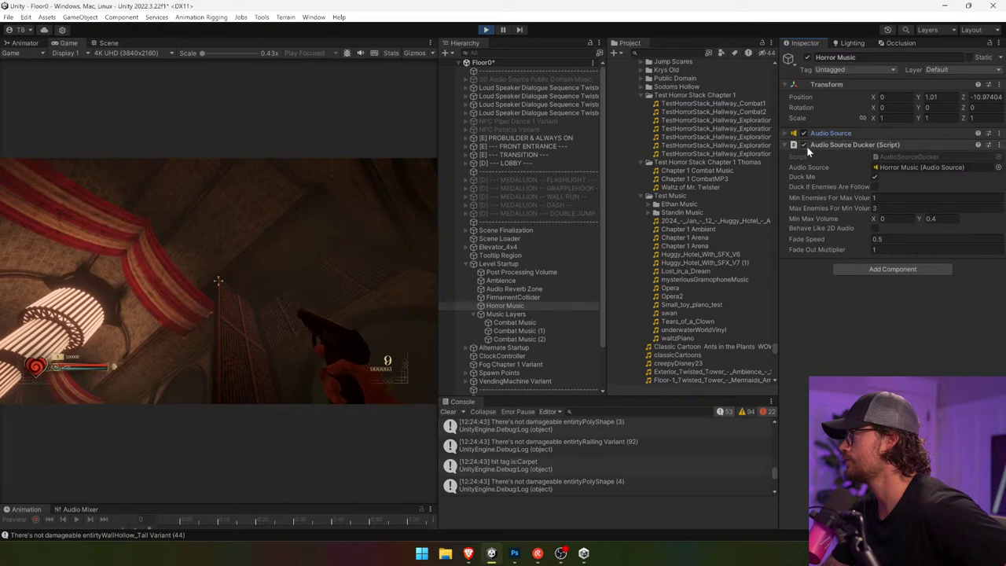
left_click(804, 145)
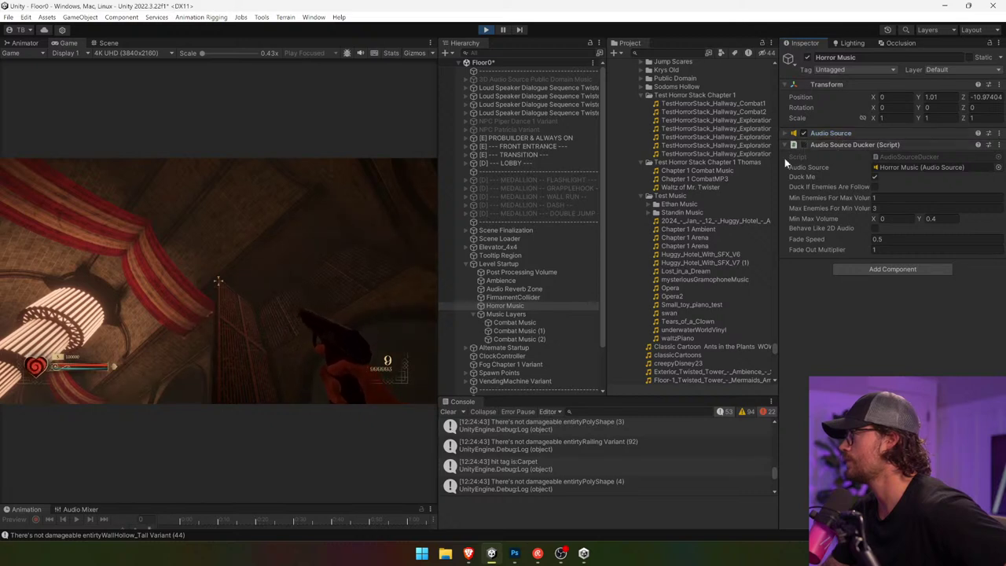
left_click(860, 133)
left_click(872, 213)
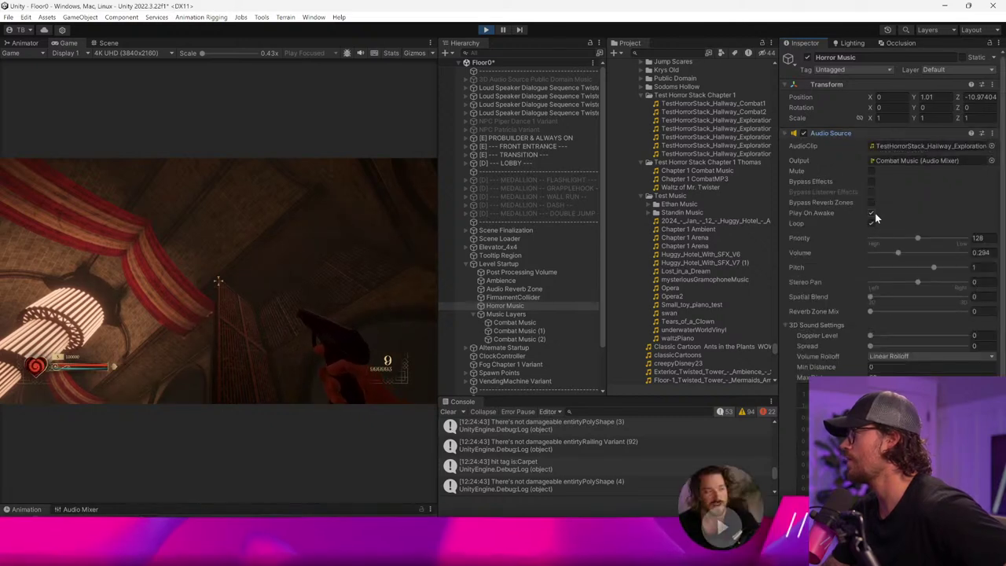
left_click(804, 133)
left_click(871, 224)
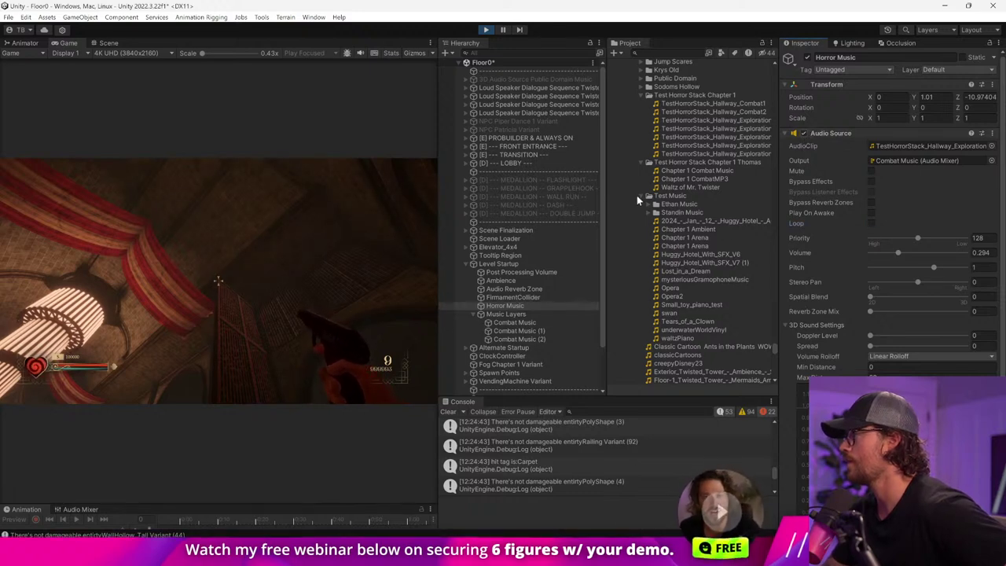
- Find the creepyDisney23 clip in the old music folder and assign it to Horror Music's Audio Source
scroll(636, 195, "up", 2)
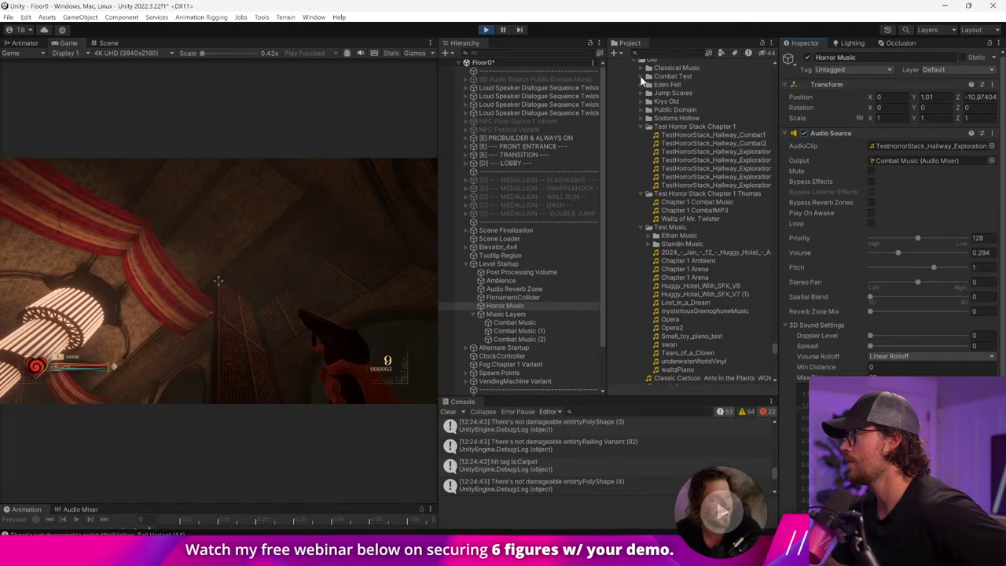
scroll(641, 79, "down", 6)
scroll(714, 338, "down", 10)
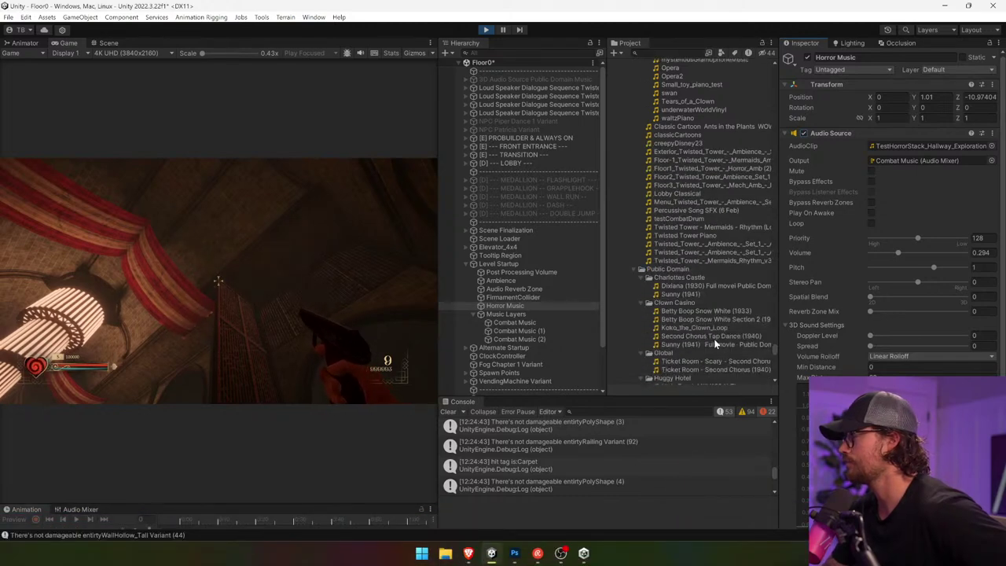
scroll(715, 339, "up", 10)
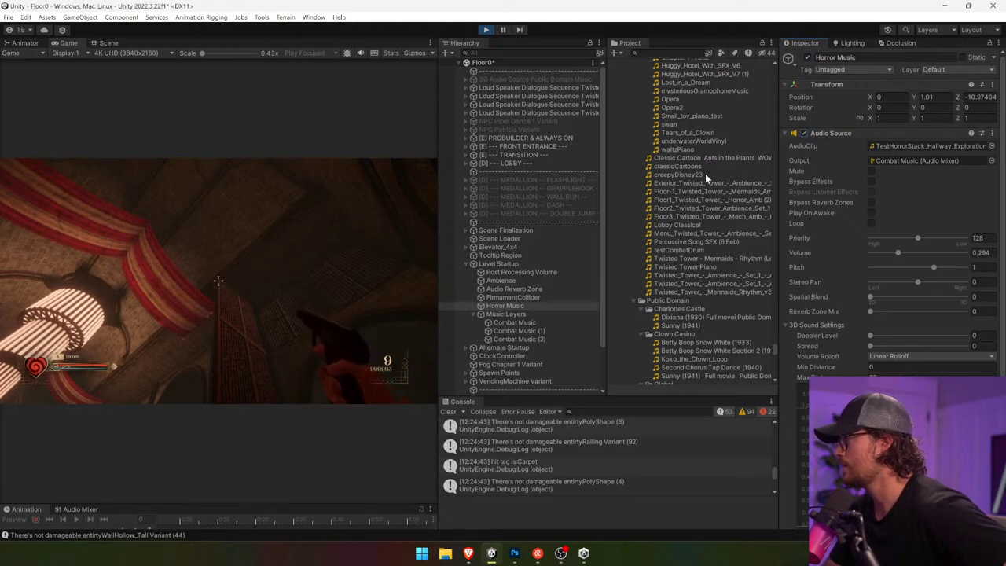
left_click_drag(705, 175, 896, 147)
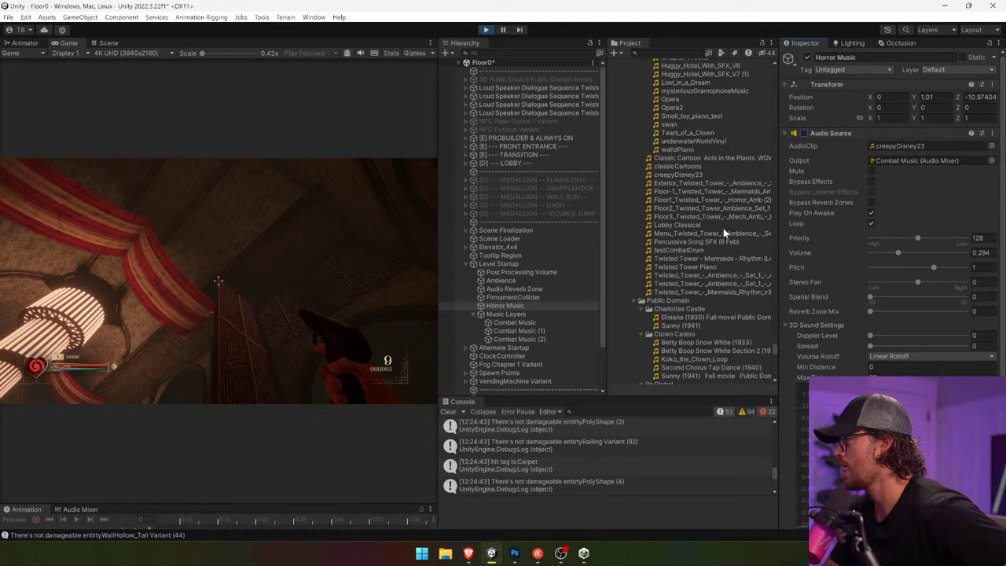
- Replace Horror Music's audio clip with A Ruined Village - Resident Evil 4 from the Standin Music folder and enable the source
scroll(722, 254, "up", 3)
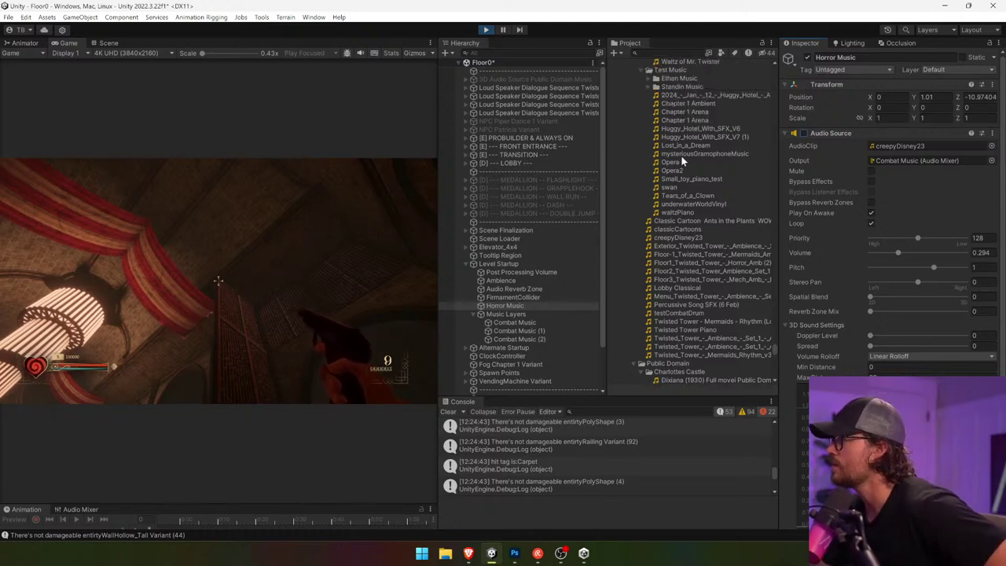
left_click(648, 87)
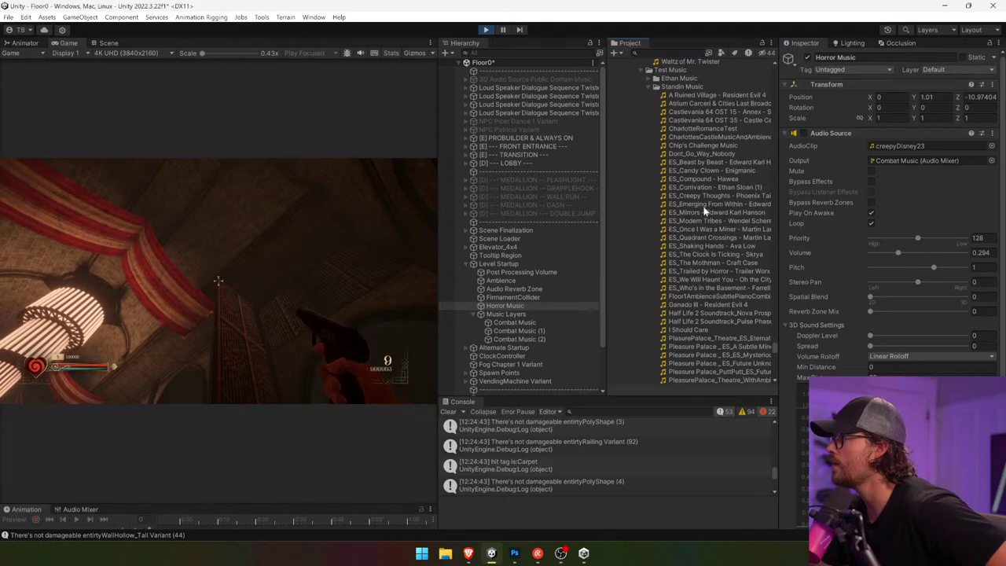
left_click(725, 95)
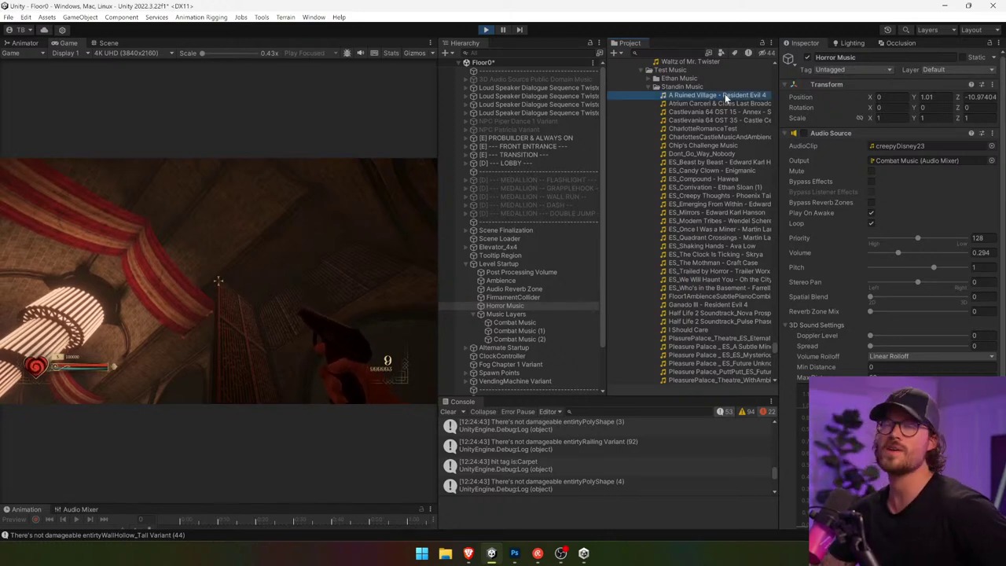
left_click_drag(886, 137, 896, 146)
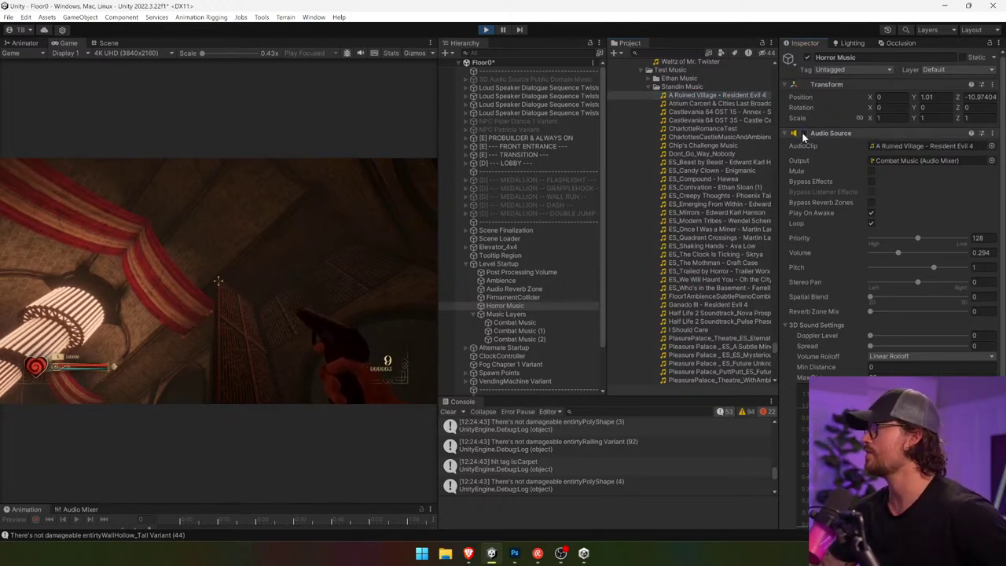
- Walk through the lobby and past the Harpoon poster in the running game to judge the atmosphere with the horror music
left_click(353, 211)
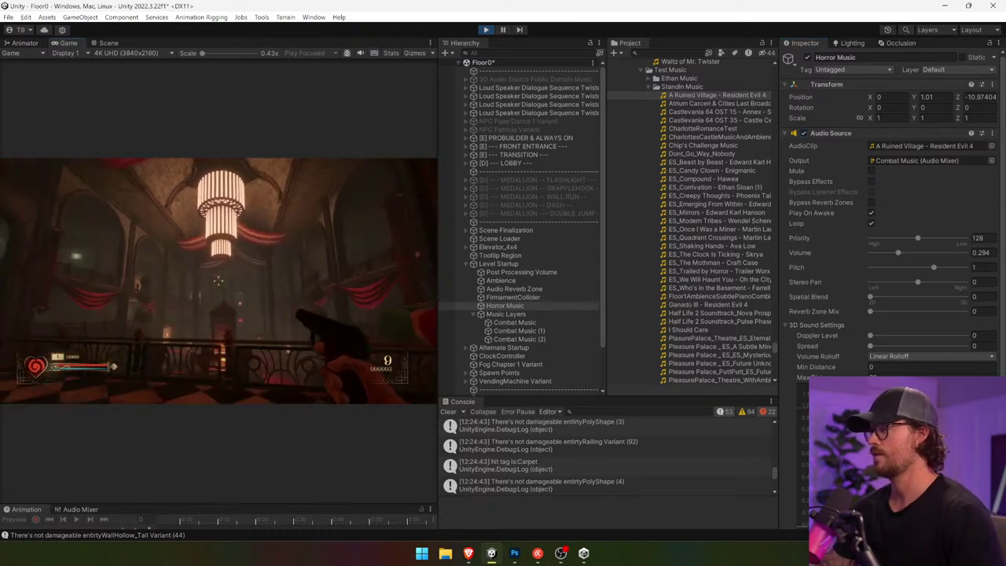
key("w")
key("2")
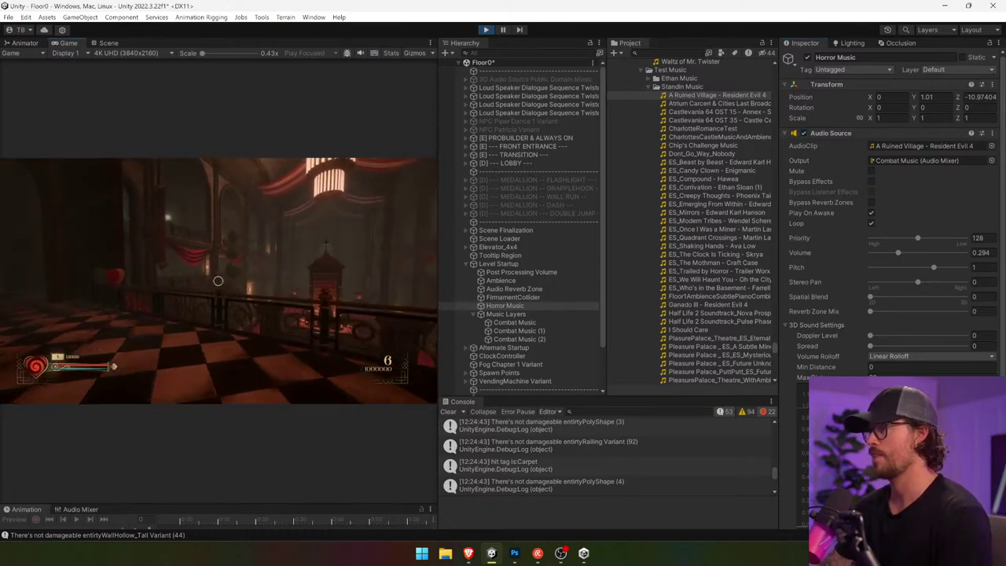
key("w")
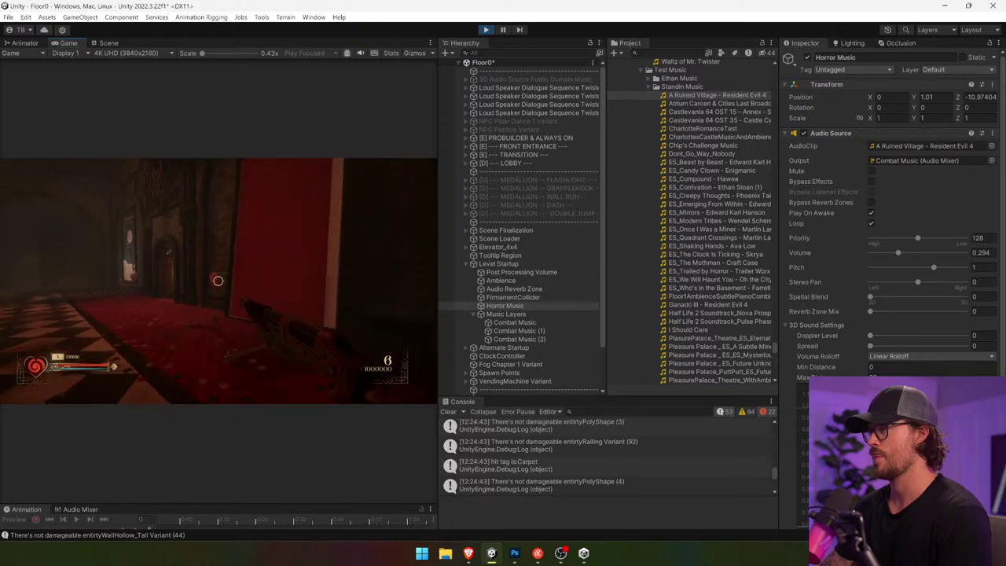
key("w")
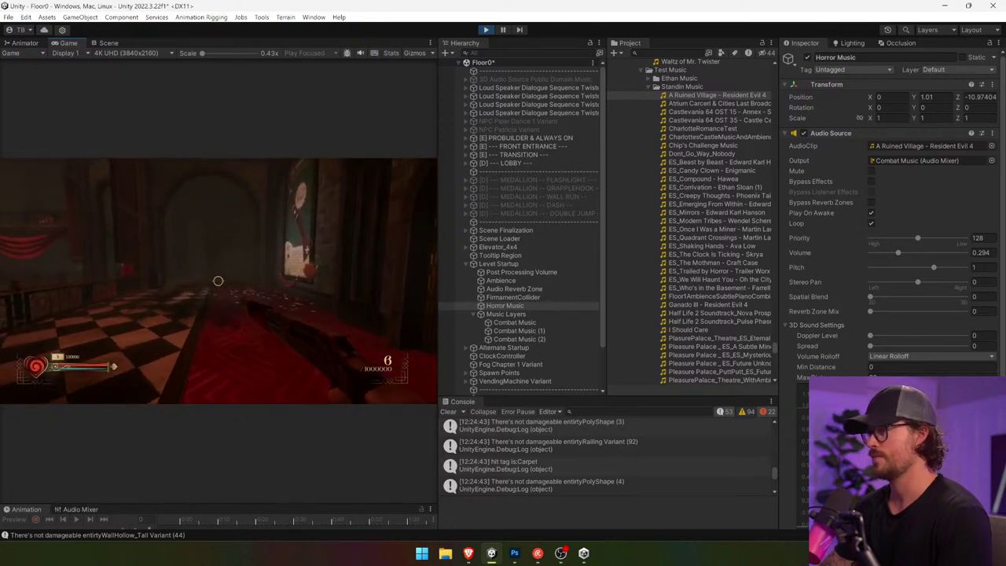
key("w")
key("w")
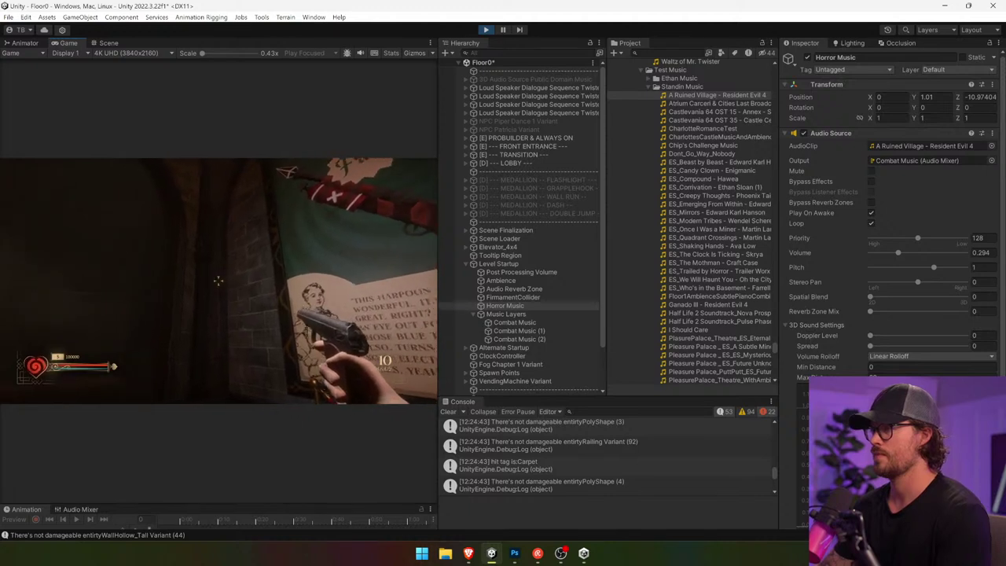
key("w")
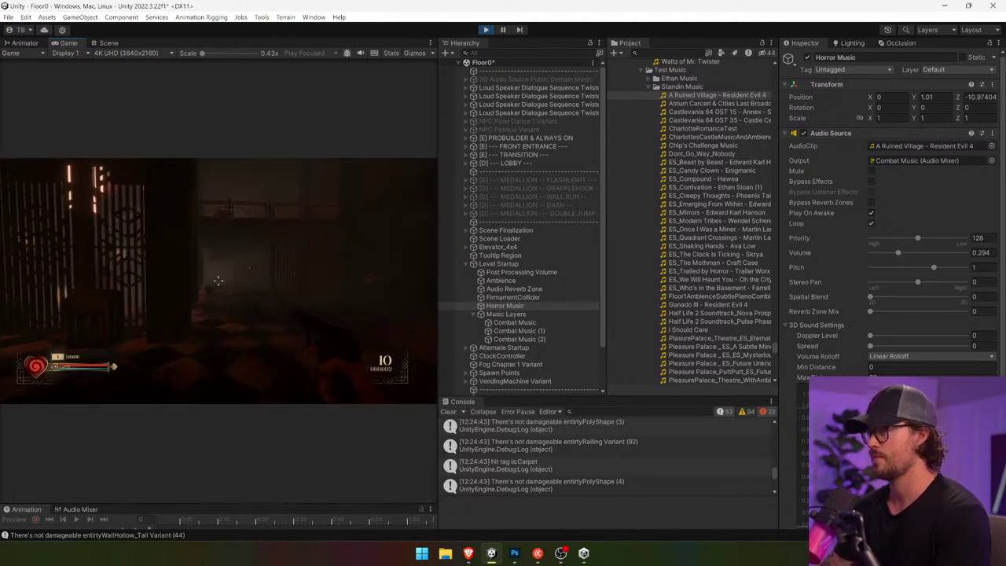
key("w")
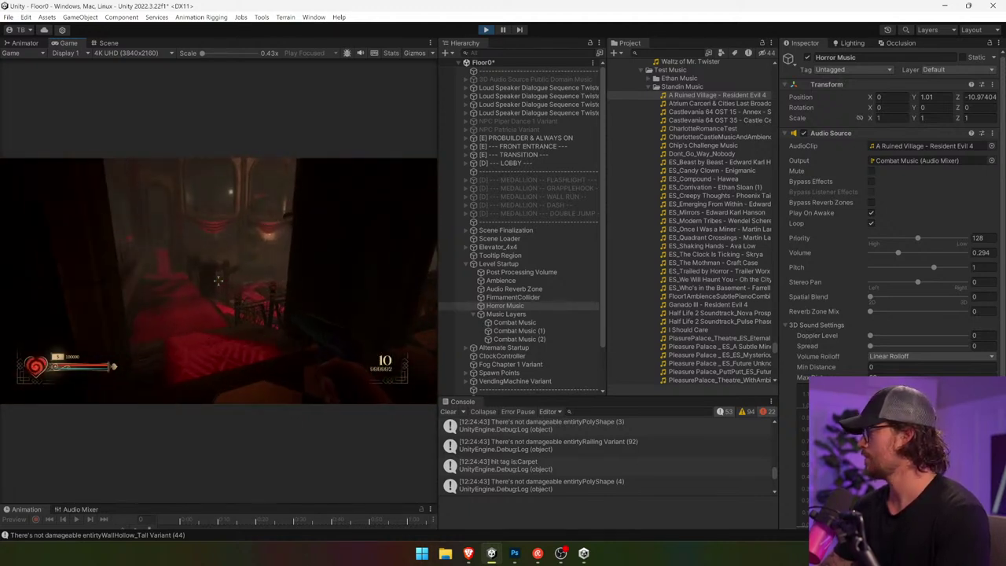
key("w")
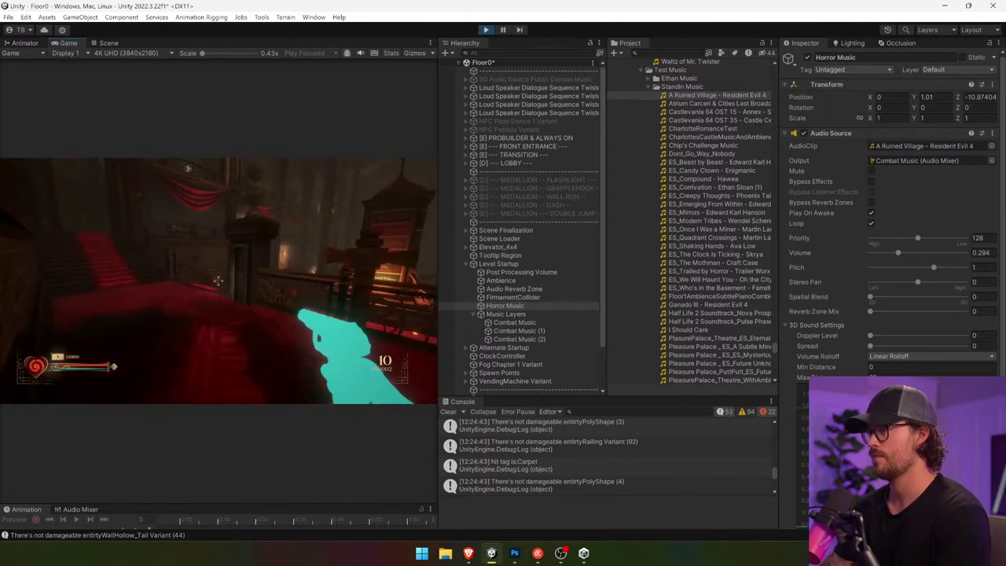
key("w")
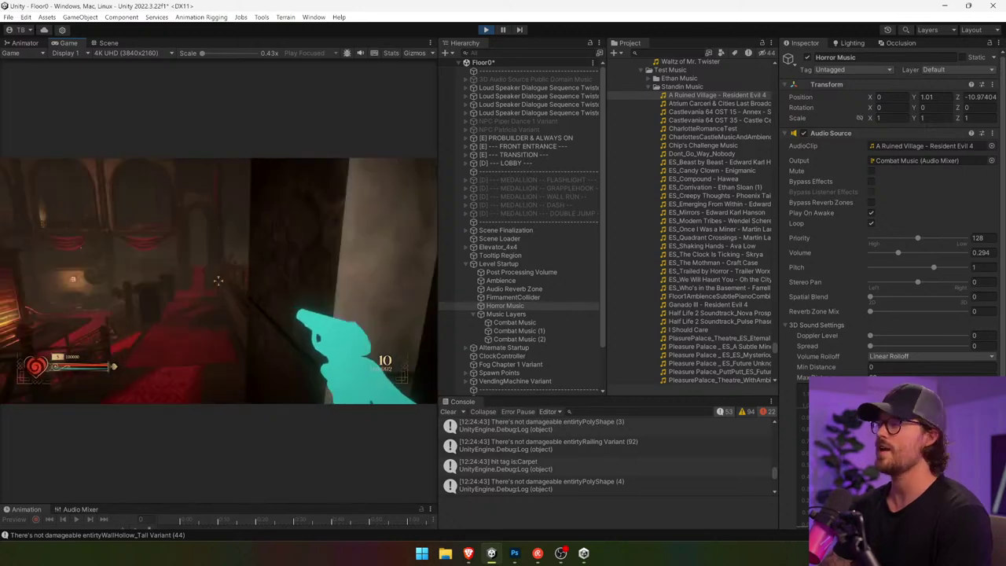
key("w")
- Replace Horror Music's audio clip with 5 - Chapter 1 Ambience - Huggy Hotel from the Final music folder and restart playback
key("alt+Tab")
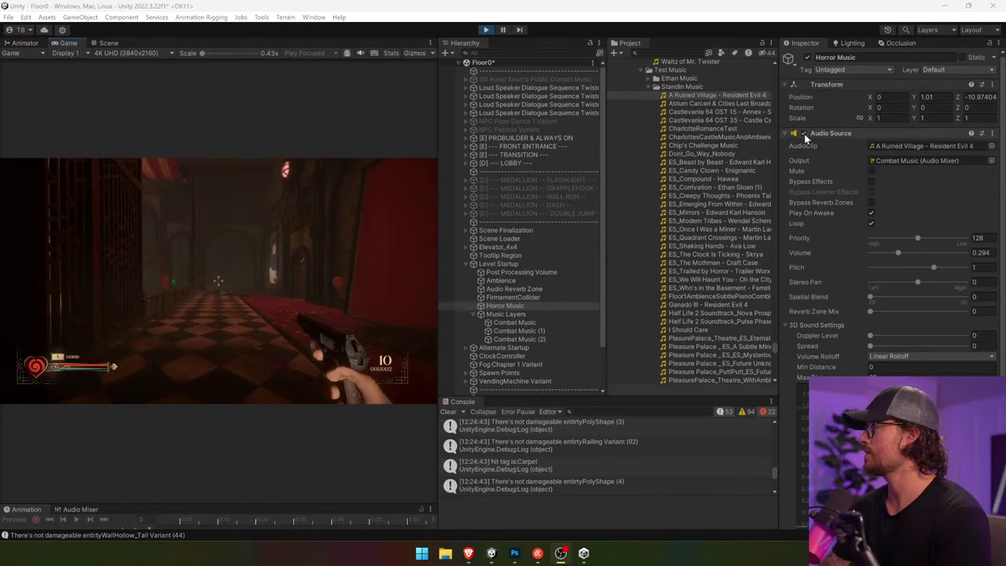
scroll(686, 173, "up", 15)
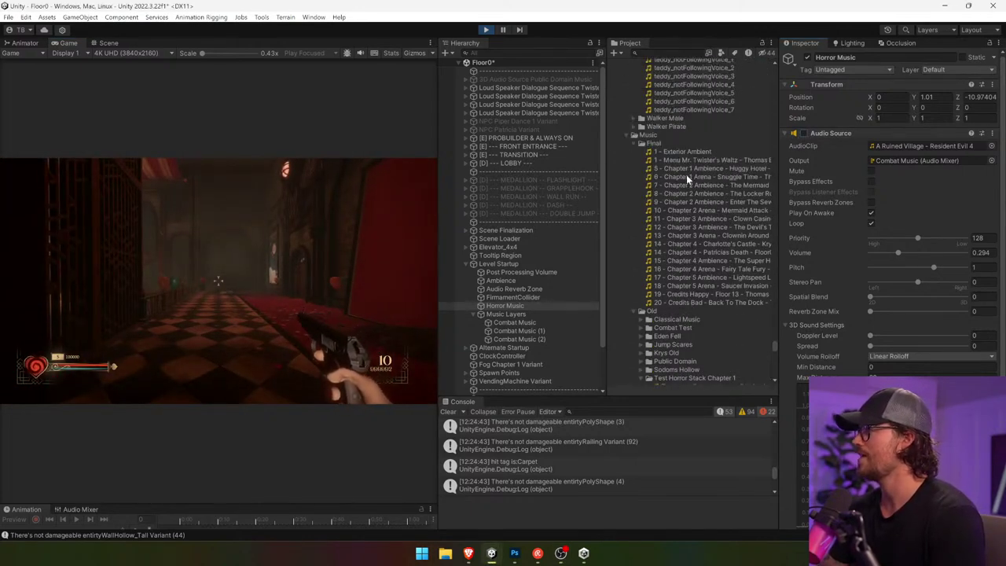
left_click_drag(735, 168, 928, 147)
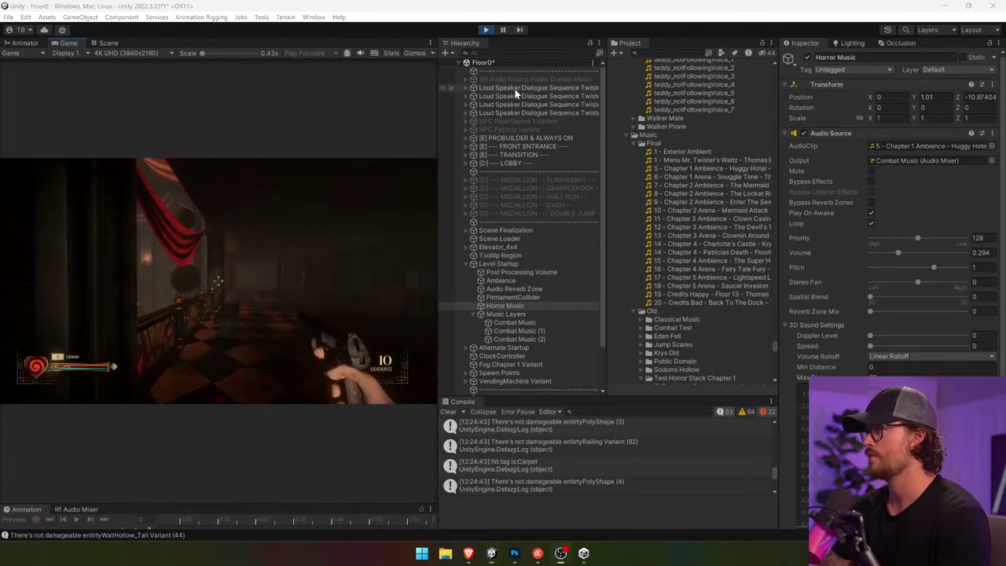
- Filter the scene hierarchy for "dialog" and deactivate the Loud Speaker dialogue triggers and sequences plus the active Optional Activate Dialogue Zone Trigger
type("ialo")
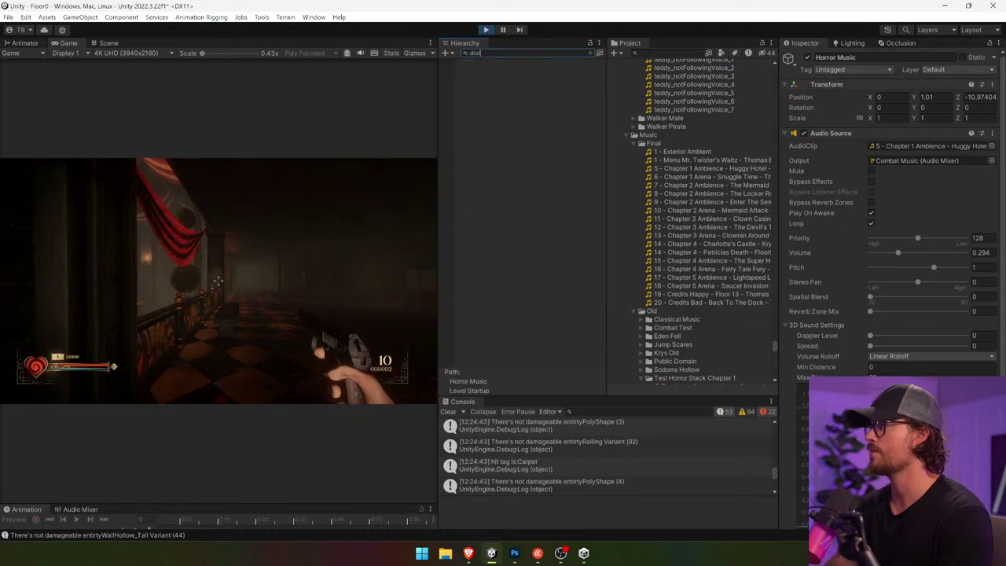
type("g")
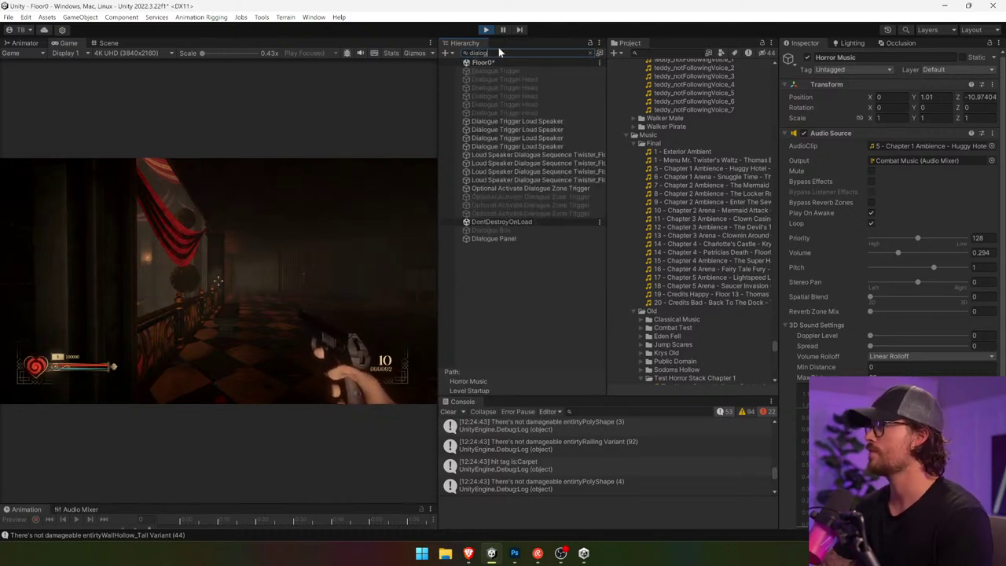
left_click(541, 122)
left_click(550, 188, "shift")
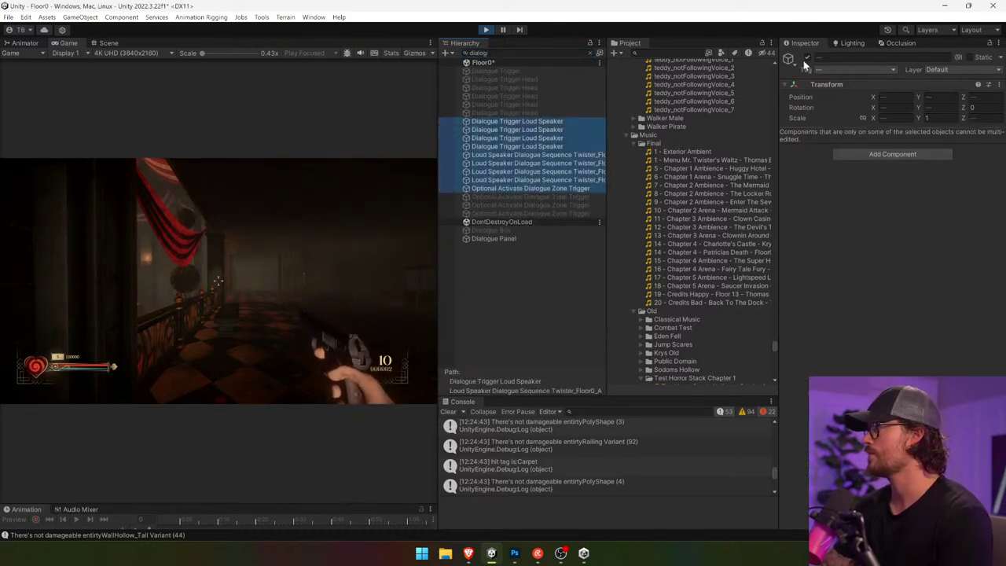
- Walk through the balcony, red-carpet stairs, exit and hallway in the running game to judge the ambience, and stop play mode
left_click(367, 205)
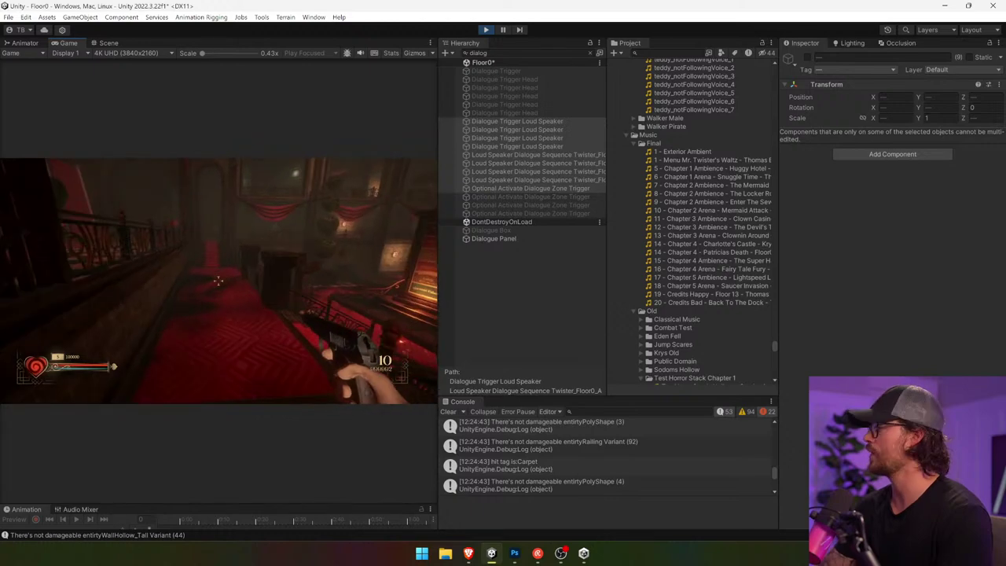
key("w")
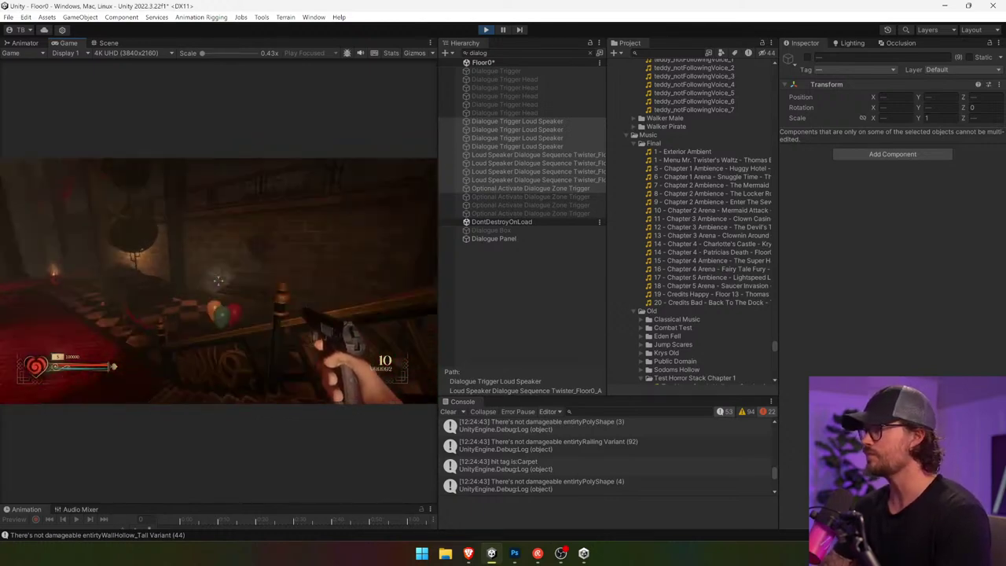
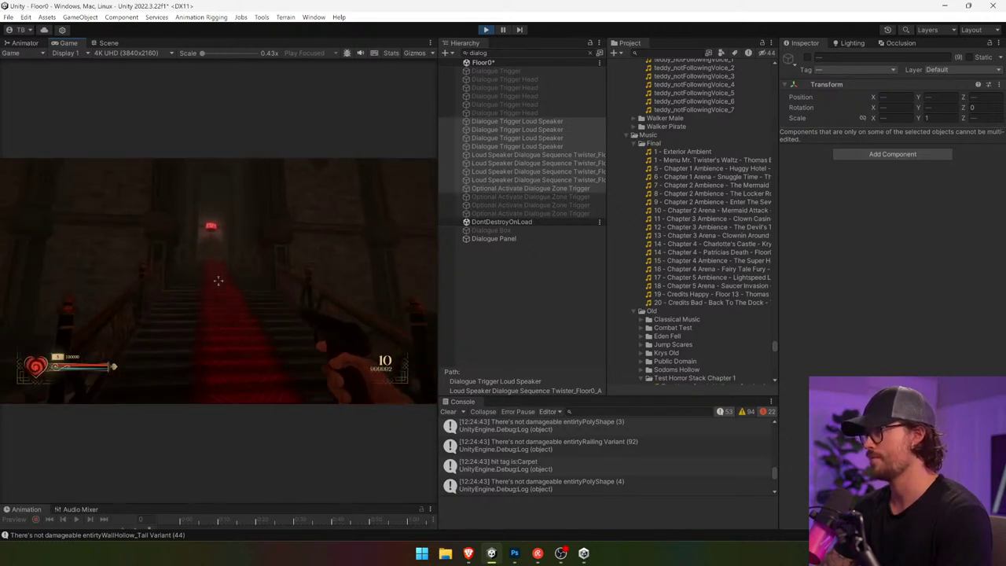
key("w")
key("w")
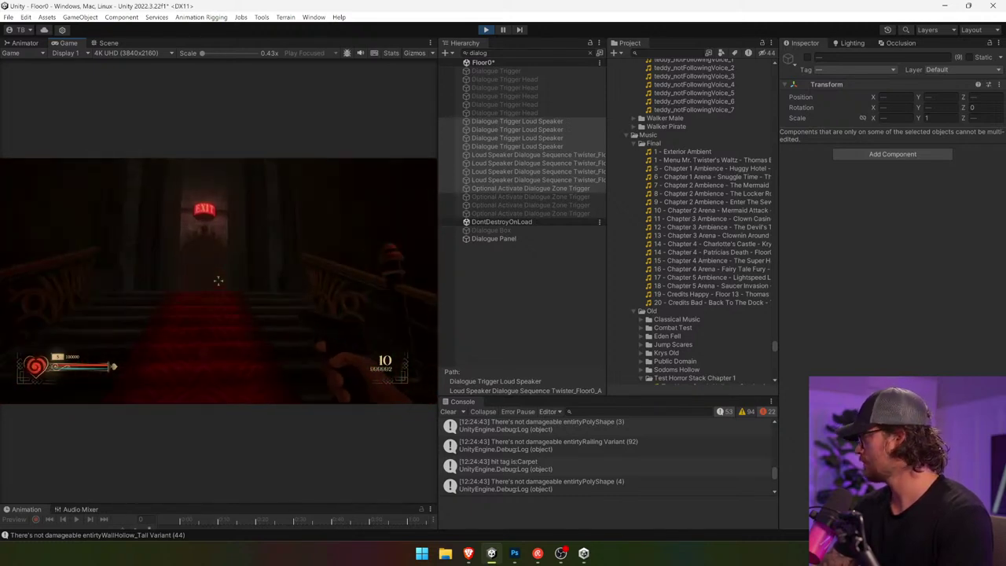
key("w")
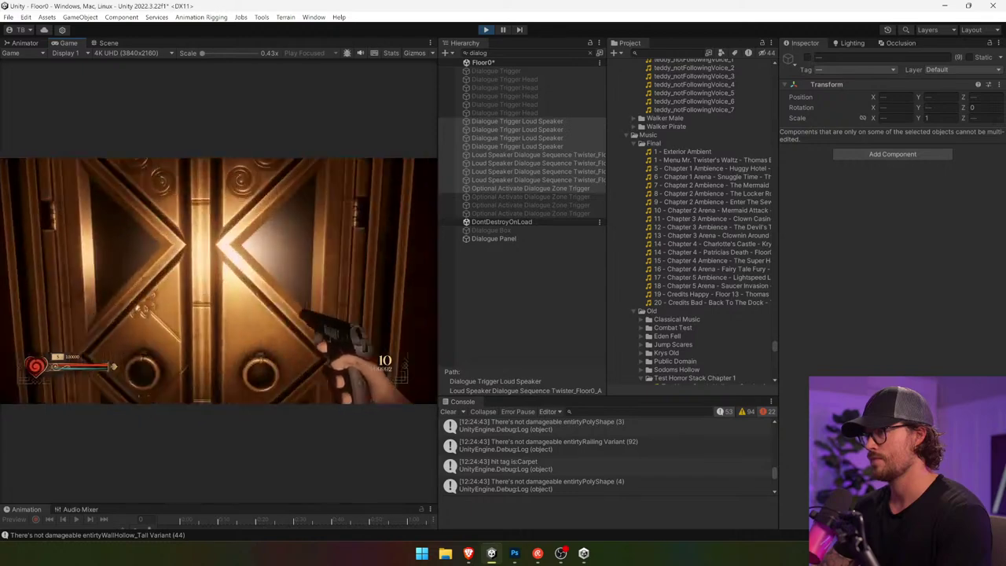
key("w")
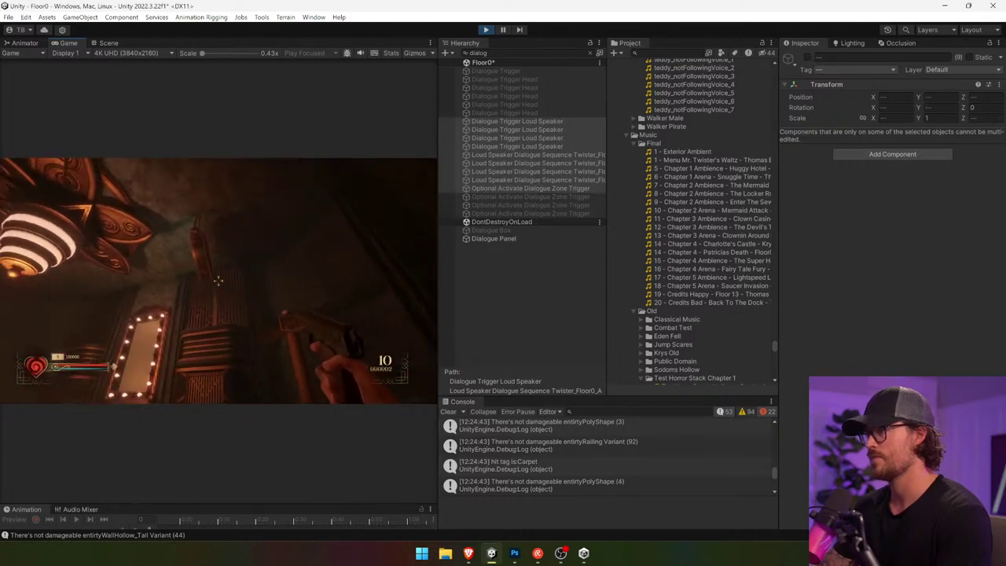
key("w")
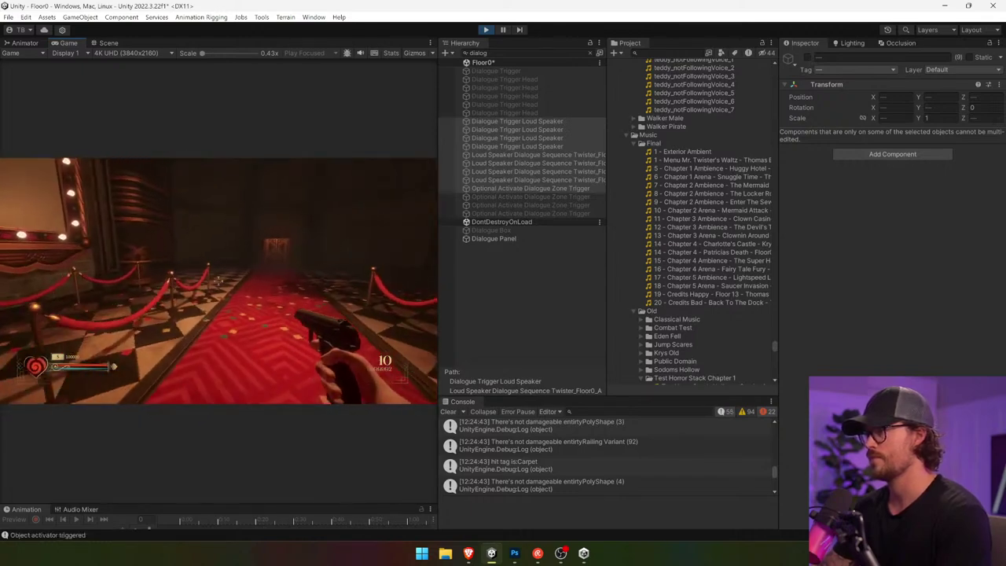
key("w")
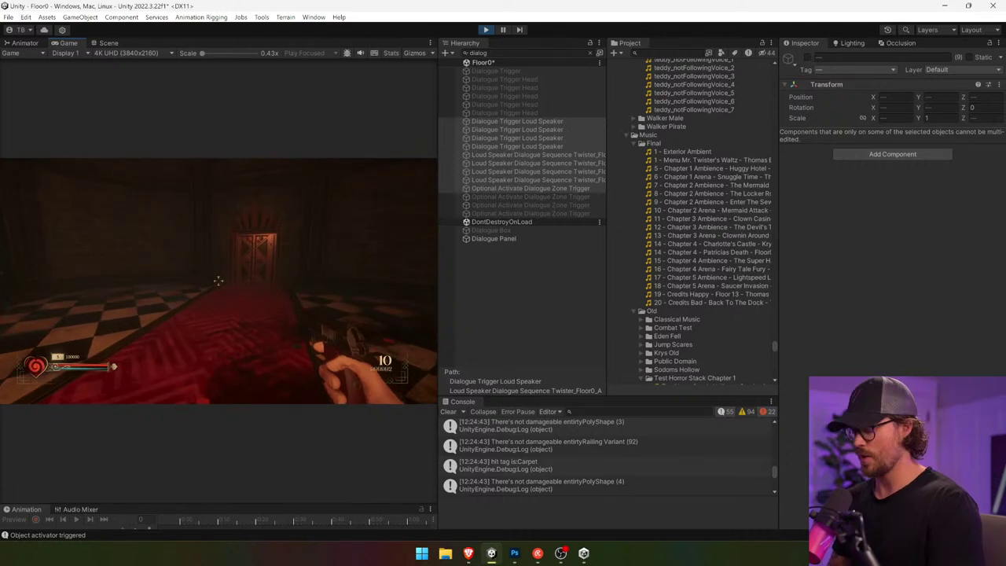
key("ctrl+p")
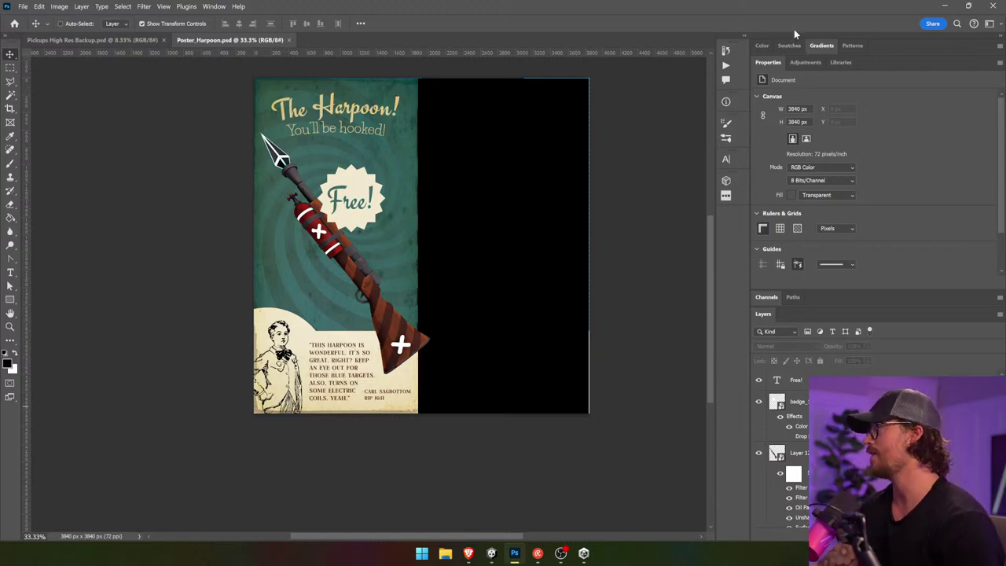
- In Photoshop, duplicate the Layer 2 copy 6 overlay to the top of Poster_Harpoon.psd at 100% opacity and save the poster
double_click(781, 66)
scroll(864, 322, "down", 2)
left_click(863, 321)
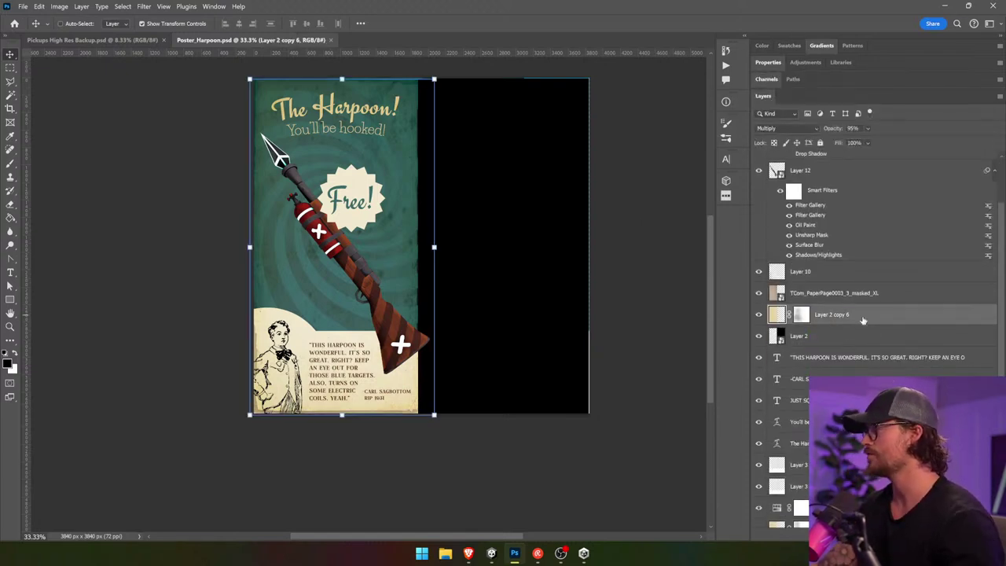
left_click_drag(864, 321, 854, 158)
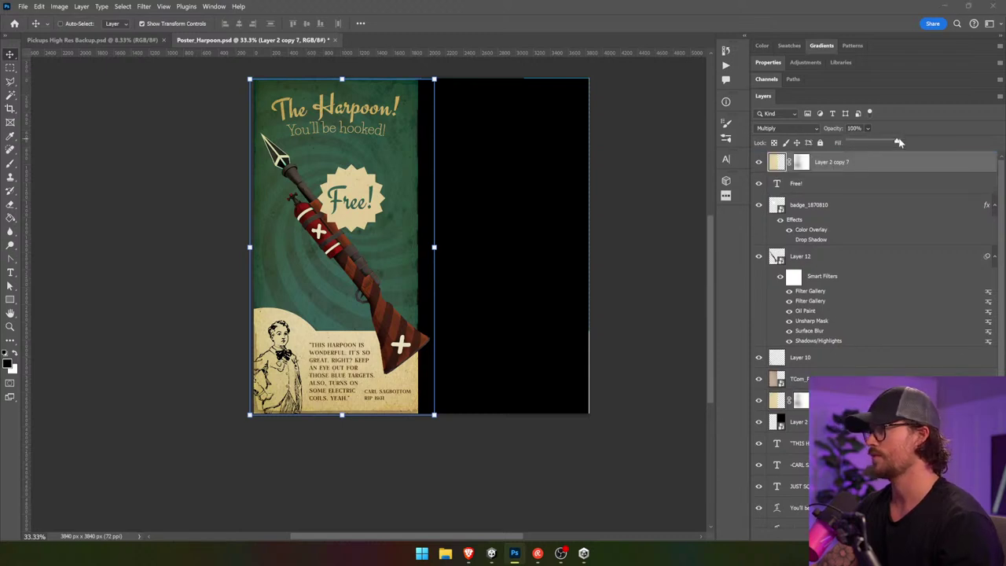
left_click(695, 212)
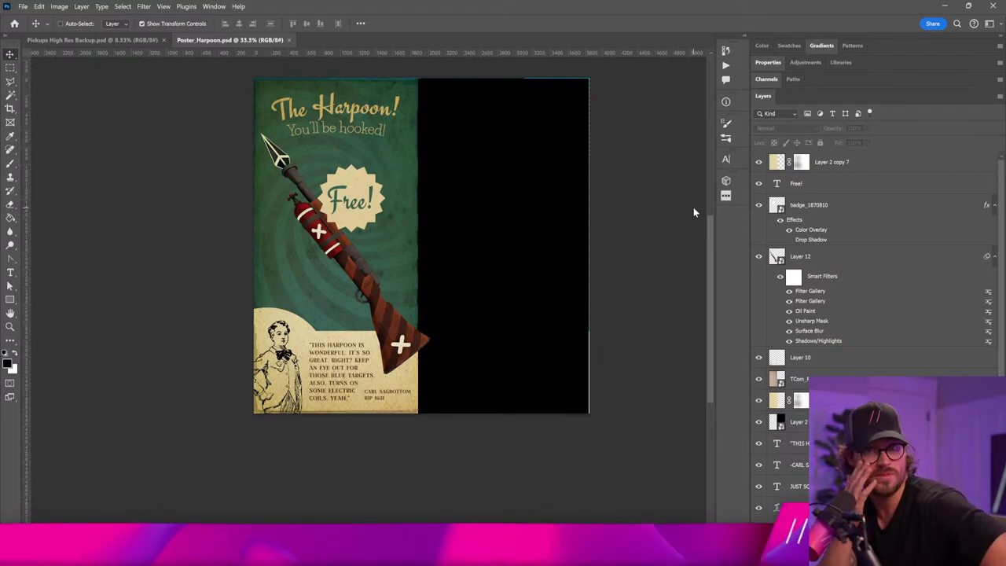
- Select and copy the rainbow popsicle and the pink cake together from the Brightness/Contrast 2 layer of Pickups High Res Backup.psd
left_click(118, 40)
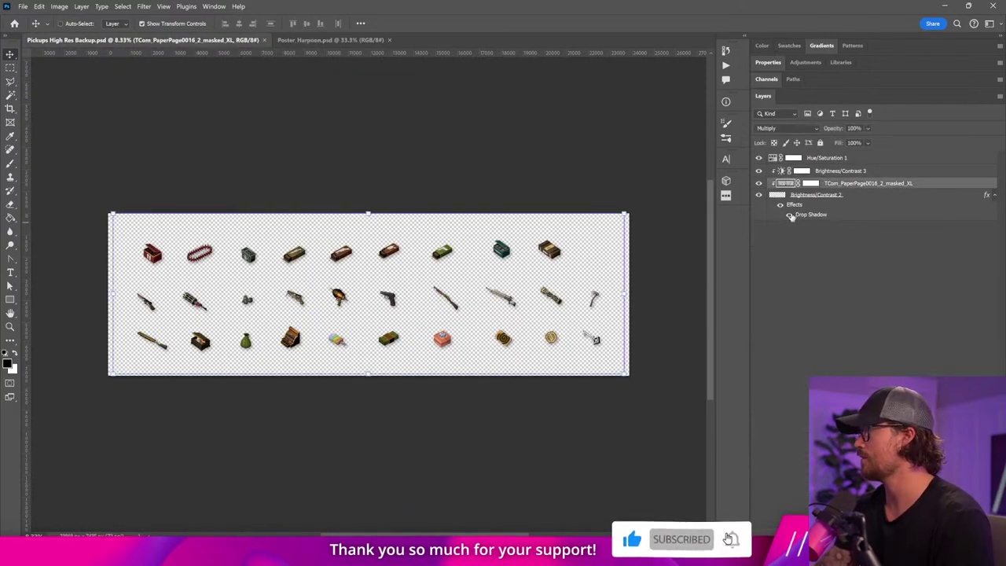
left_click(786, 195)
key("m")
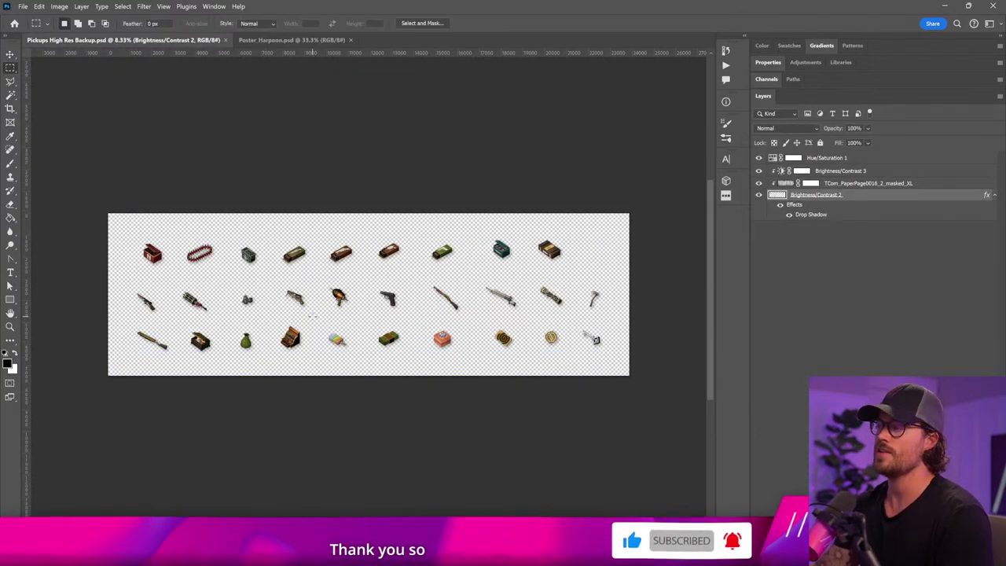
left_click_drag(315, 321, 357, 355)
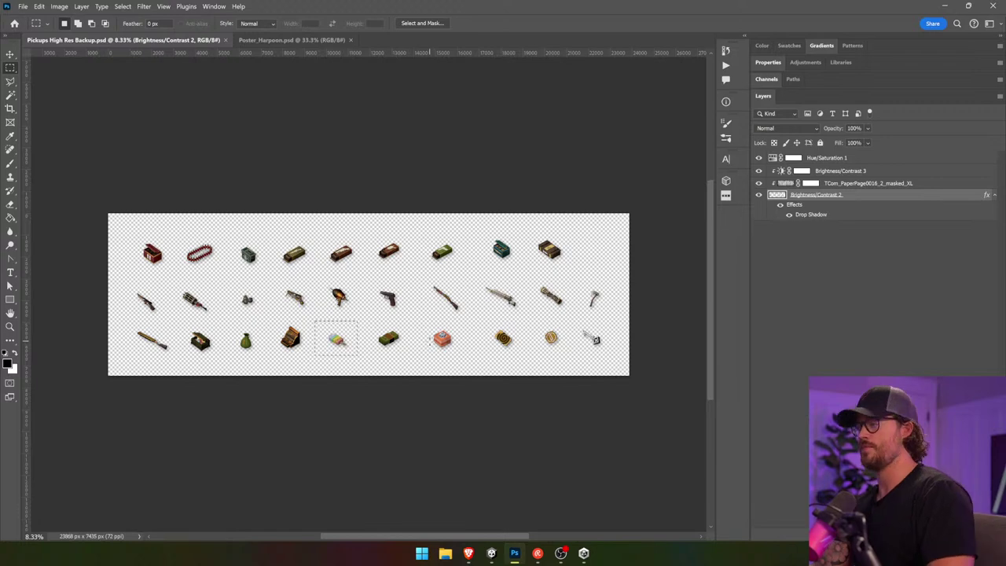
mouse_move(430, 329)
left_mouse_down()
mouse_move(465, 359)
mouse_move(444, 324)
mouse_move(466, 358)
left_mouse_up()
key("ctrl+z")
key("super")
key("super")
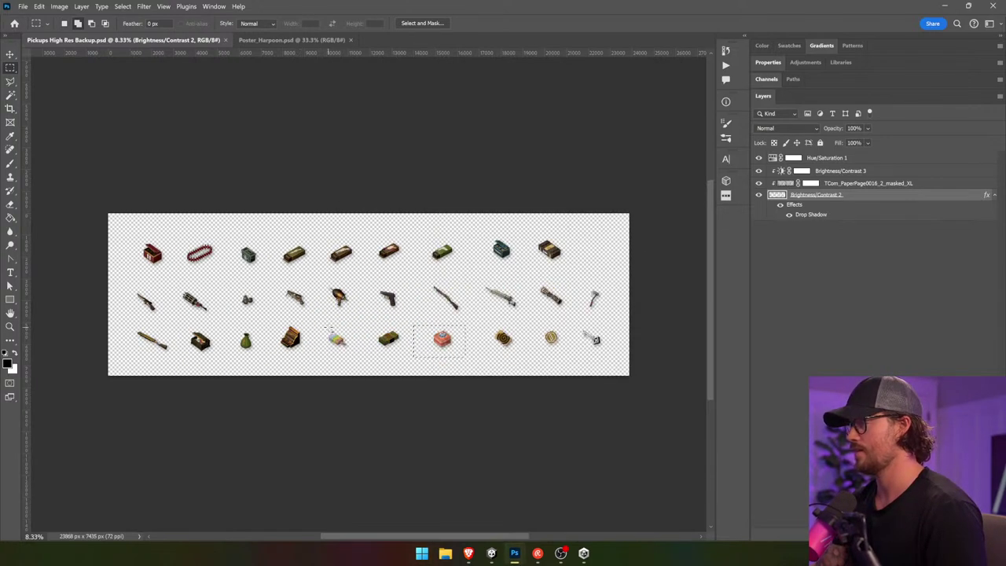
left_click_drag(353, 347, 366, 357)
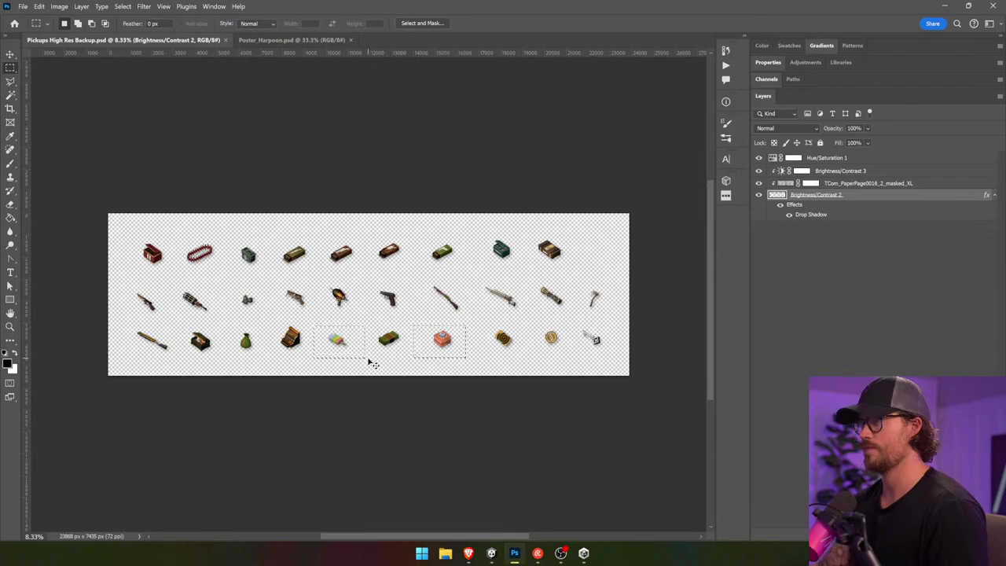
- Paste the copied popsicle and cake into the Harpoon poster as a new top layer
left_click(293, 39)
key("ctrl+v")
key("v")
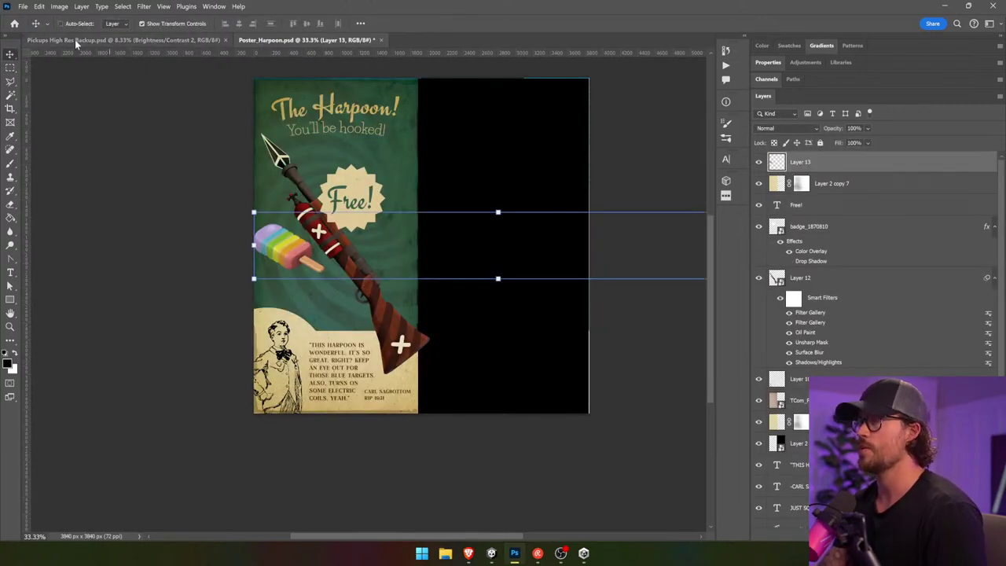
- Save the poster as a new PSD named Poster_Health in the Posters folder
left_click(23, 7)
left_click(85, 132)
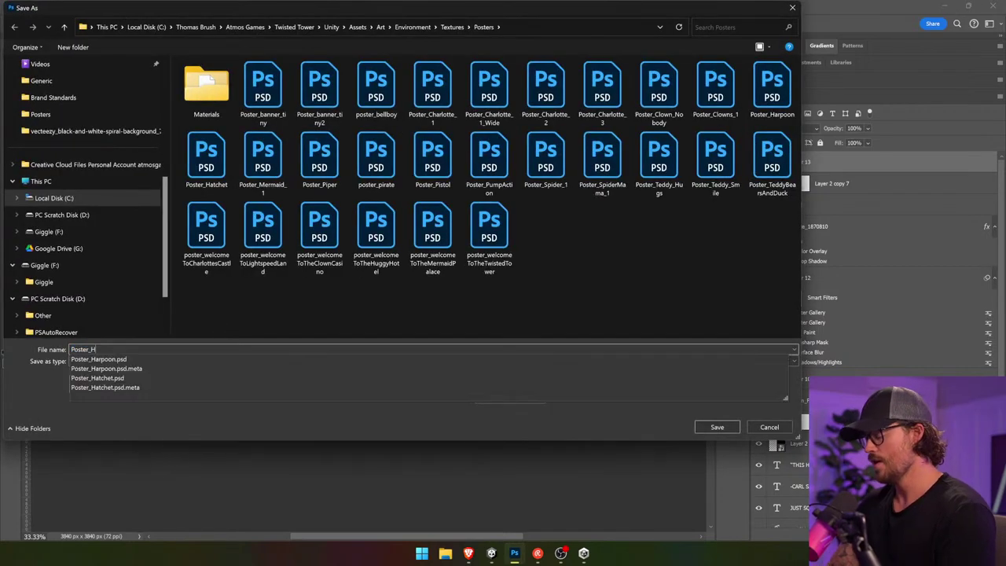
key("Return")
key("Return")
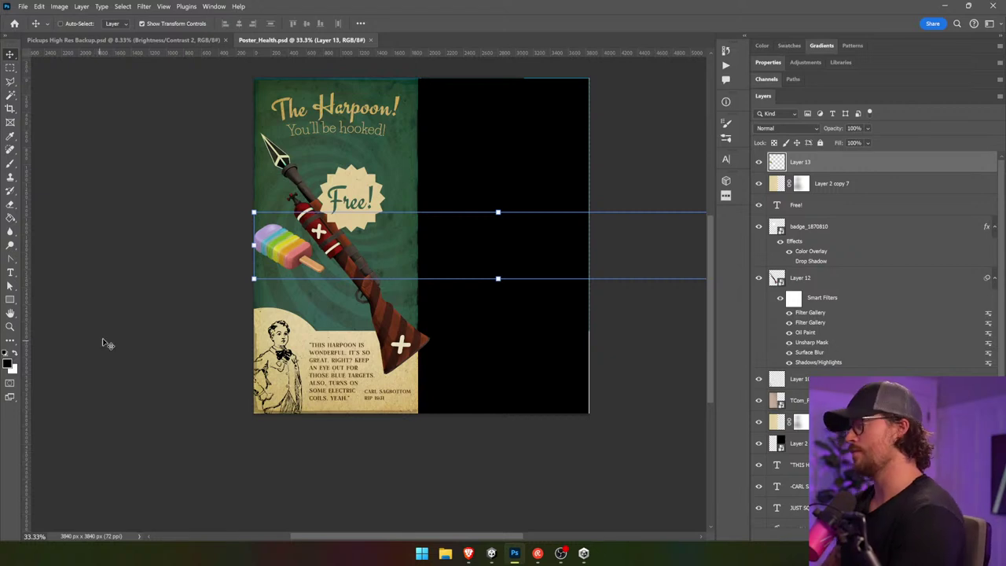
- Move the popsicle onto the harpoon's upper part and duplicate its layer to bring the cake onto the poster
left_click_drag(372, 262, 357, 199)
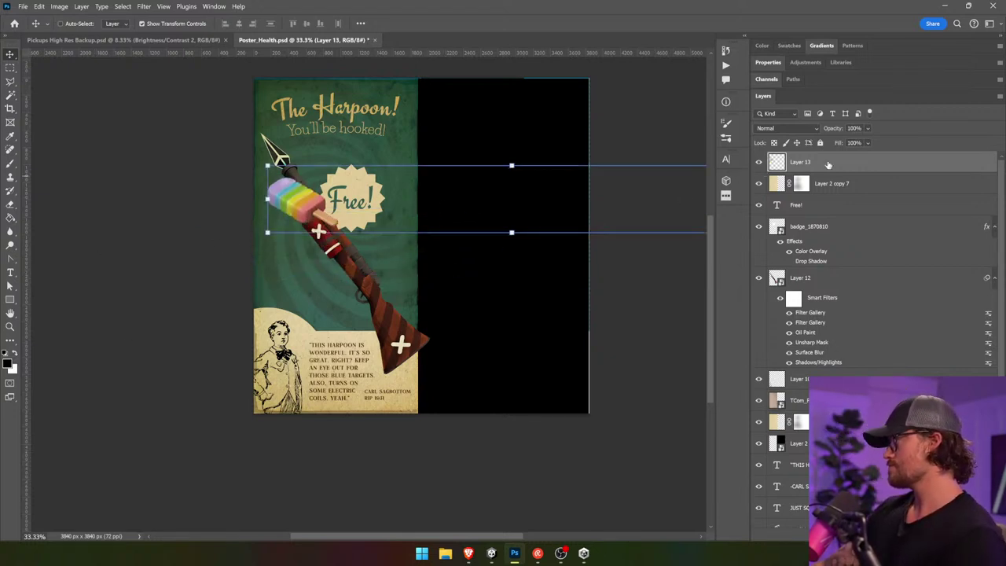
key("ctrl+j")
left_click_drag(652, 225, 277, 269)
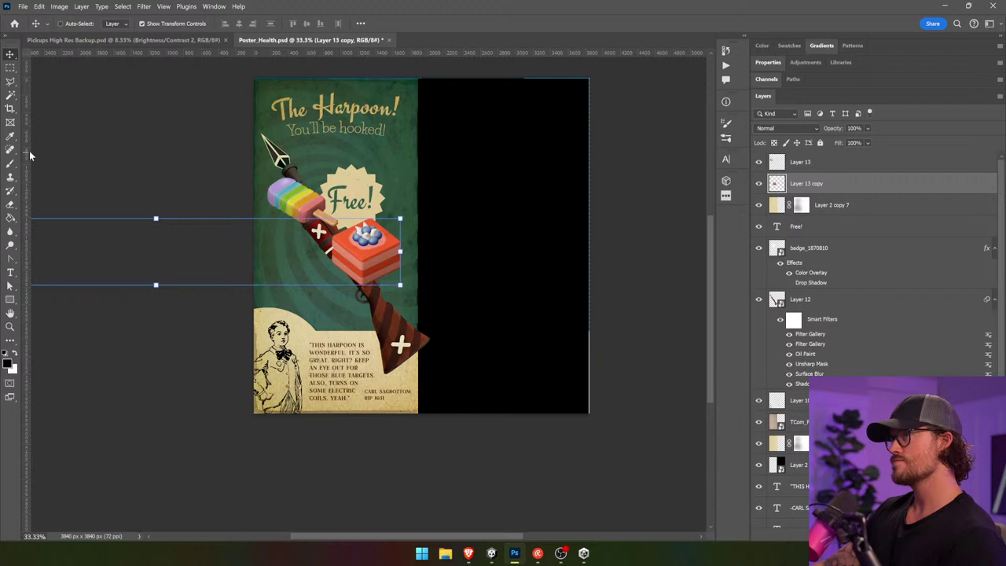
- Cut the cake out of the Layer 13 copy layer with a rectangular selection around it
left_click(10, 68)
left_click_drag(407, 205, 330, 299)
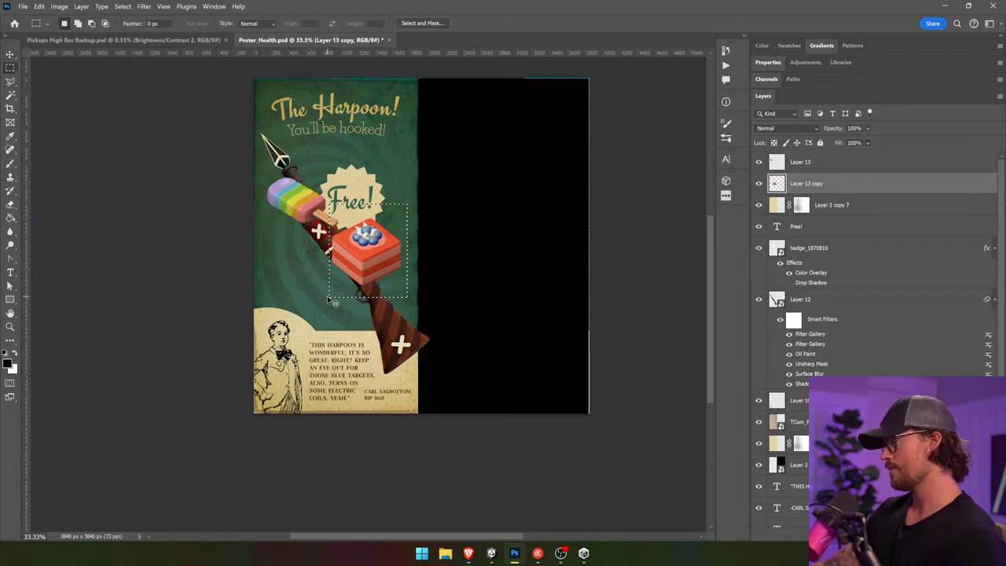
key("Delete")
key("ctrl+d")
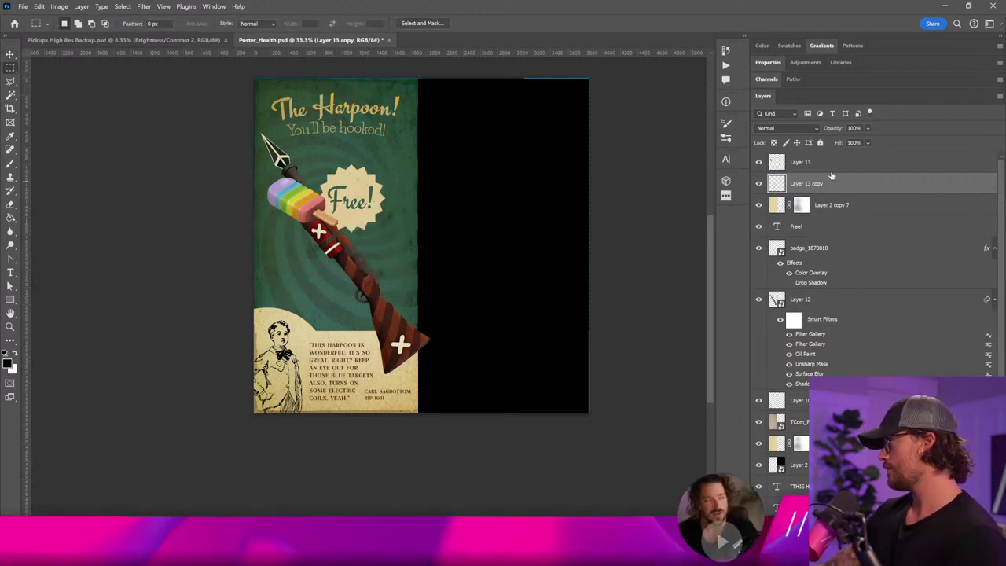
left_click(831, 170)
key("Delete")
key("ctrl+v")
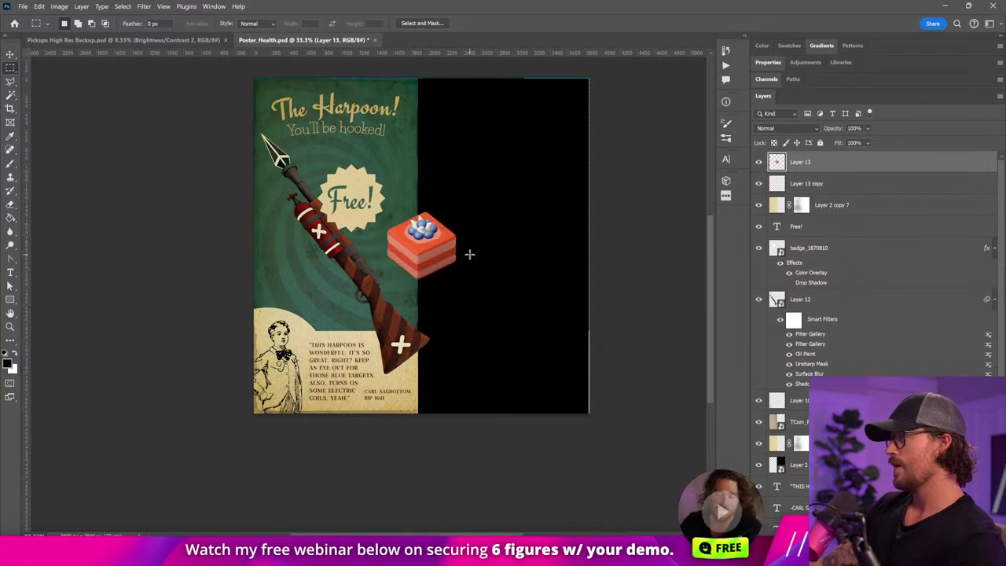
key("v")
left_click_drag(443, 259, 395, 241)
key("ctrl+z")
key("ctrl+z")
key("ctrl+z")
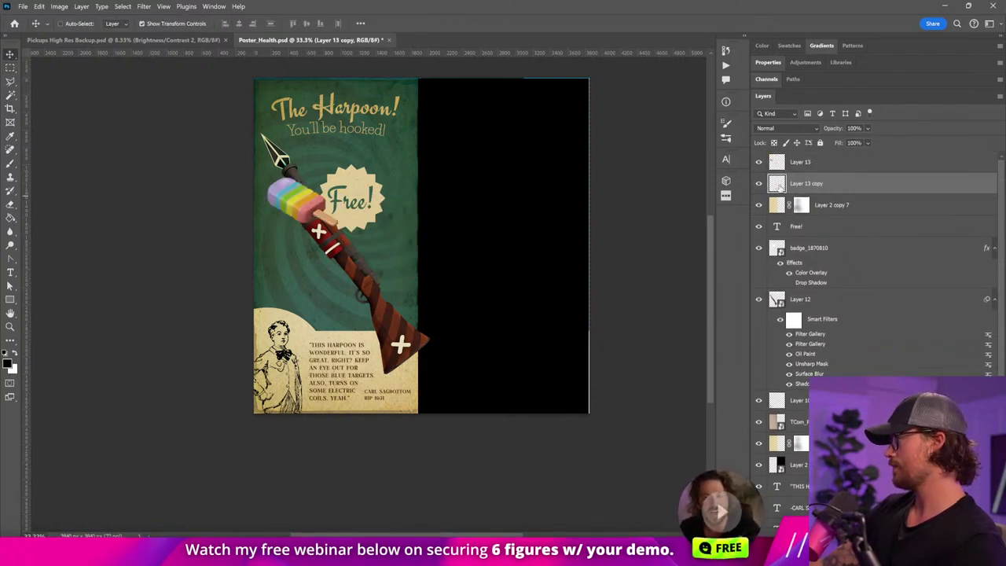
- Paste the cake as its own layer above Layer 13 and move it over the Free! badge
left_click(786, 163)
key("ctrl+v")
left_click_drag(557, 252, 514, 196)
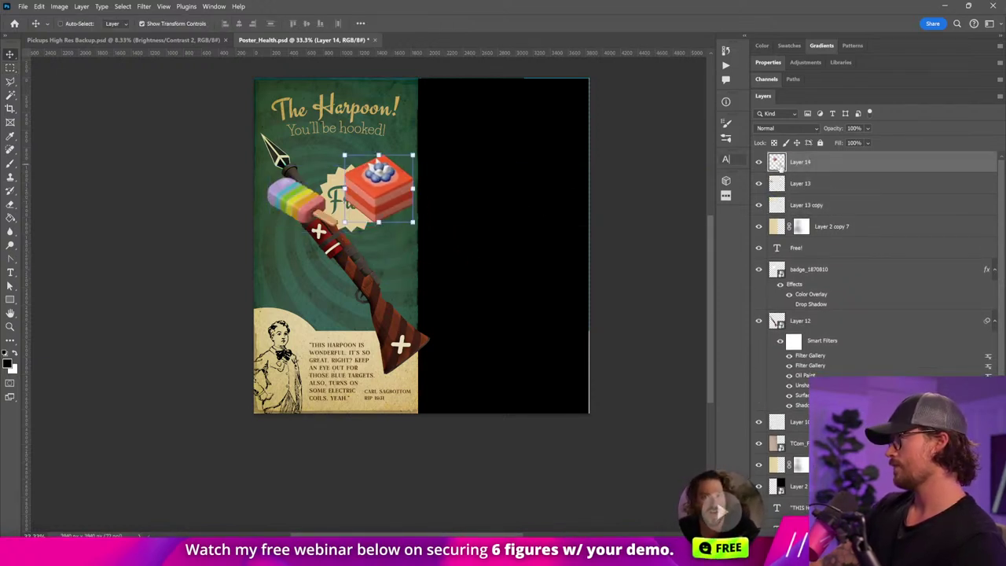
- Cut the popsicle from Layer 13 onto its own layer and position it over the harpoon beside the cake
left_click(781, 183)
key("m")
left_click_drag(259, 165, 340, 248)
key("ctrl+a")
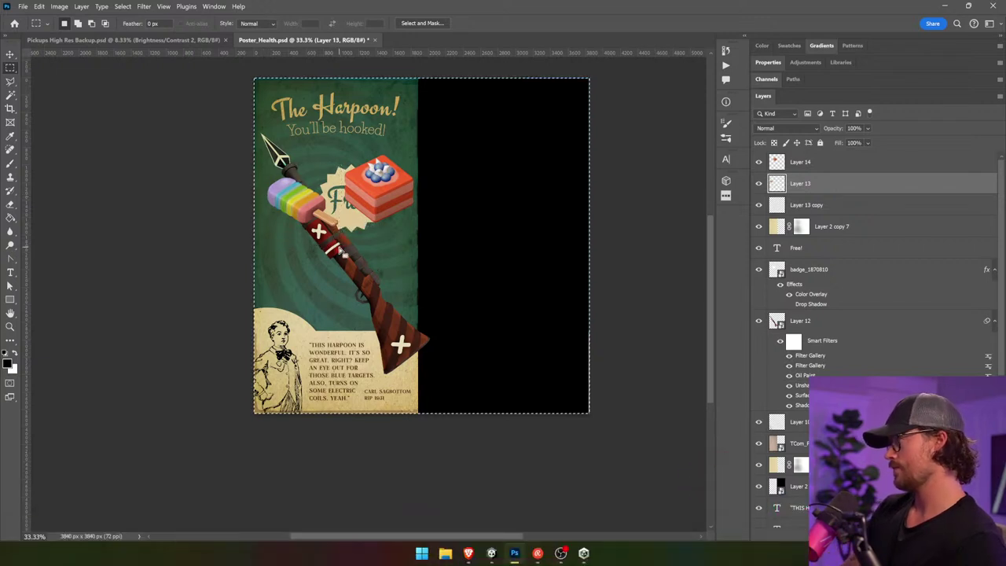
key("ctrl+j")
key("v")
left_click_drag(388, 263, 399, 276)
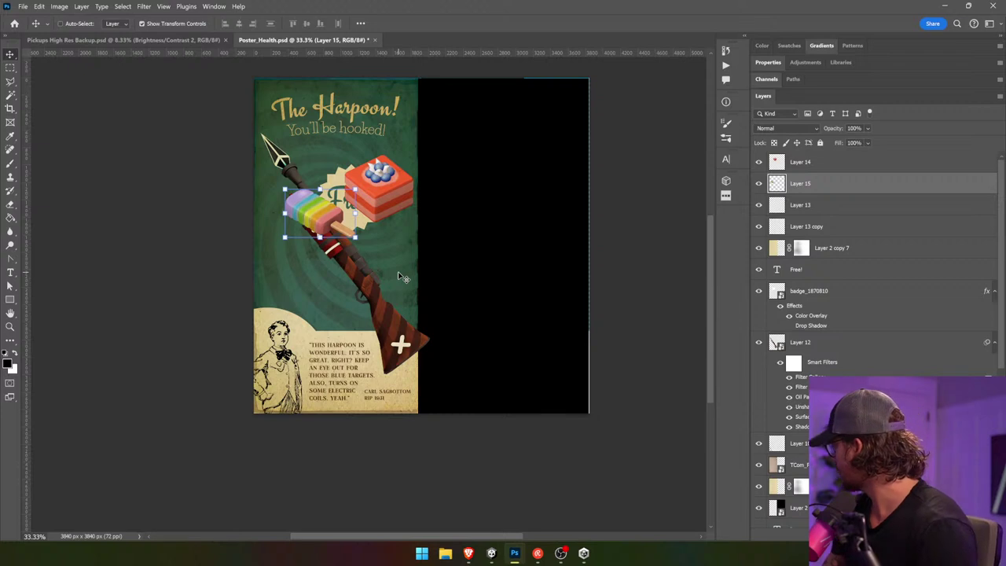
- Replace the poster's headline "The Harpoon!" with the text "Don't foget to much!"
left_click(11, 273)
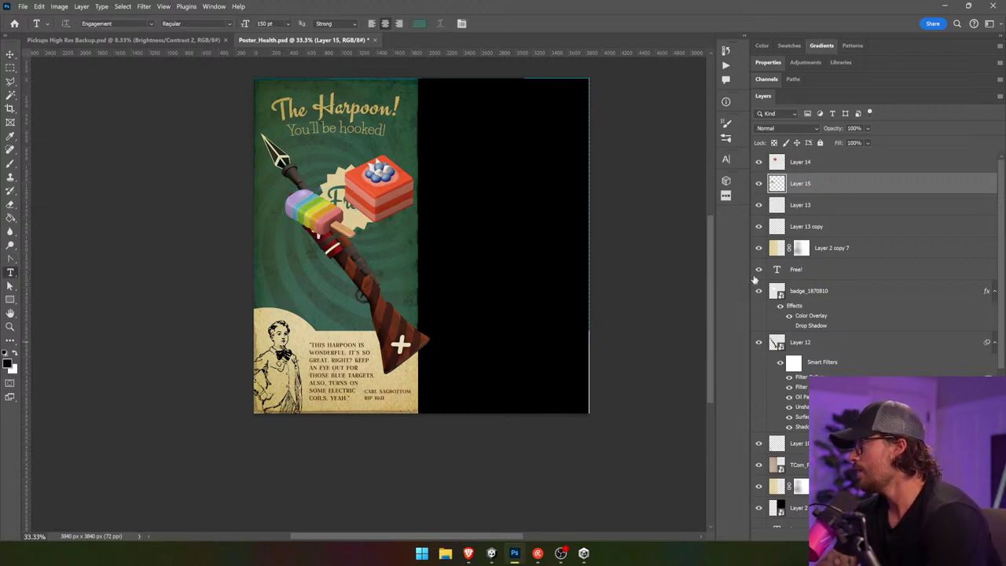
left_click(823, 275)
left_click(357, 109)
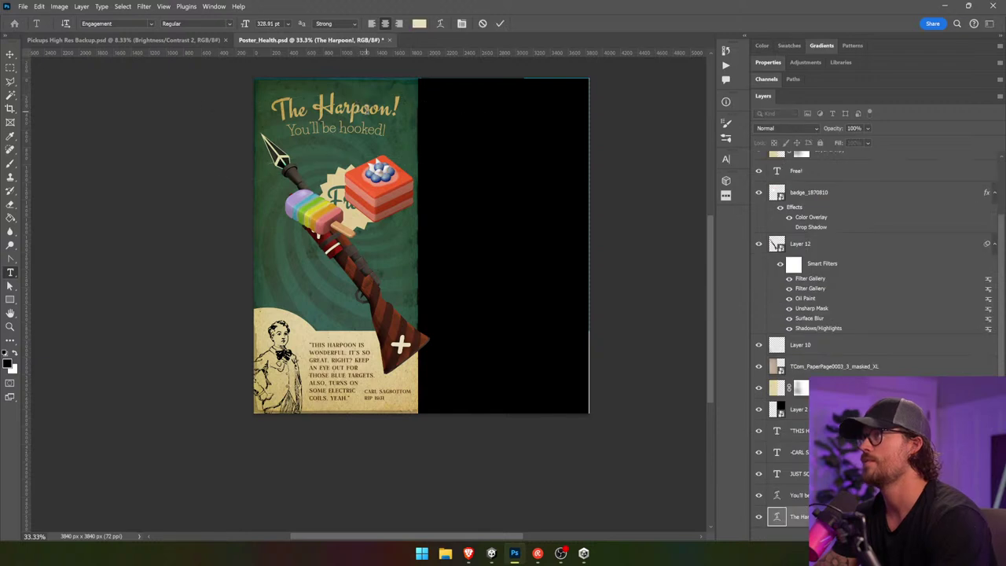
key("ctrl+a")
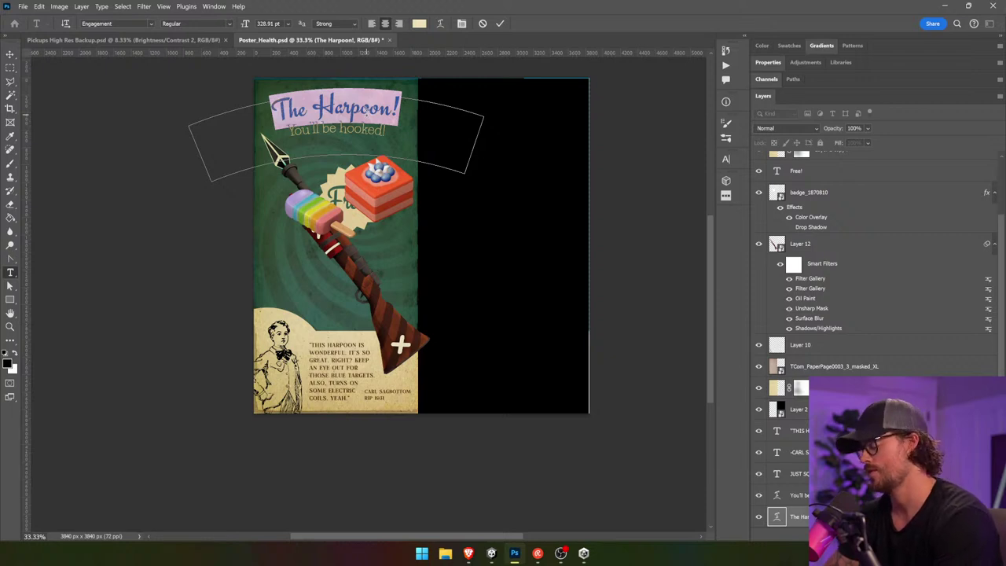
type("Don't go")
key("BackSpace")
key("BackSpace")
key("BackSpace")
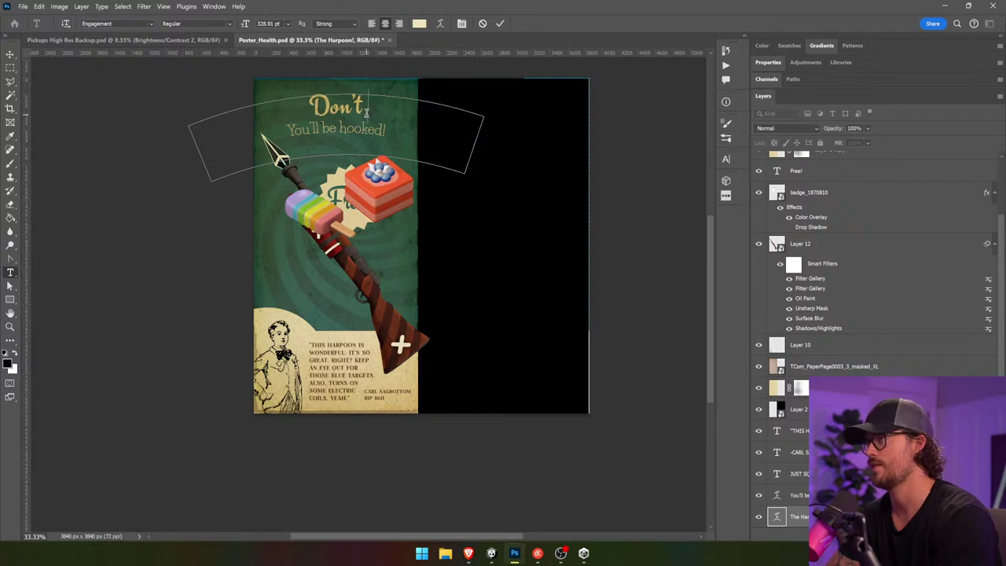
type("foget to much")
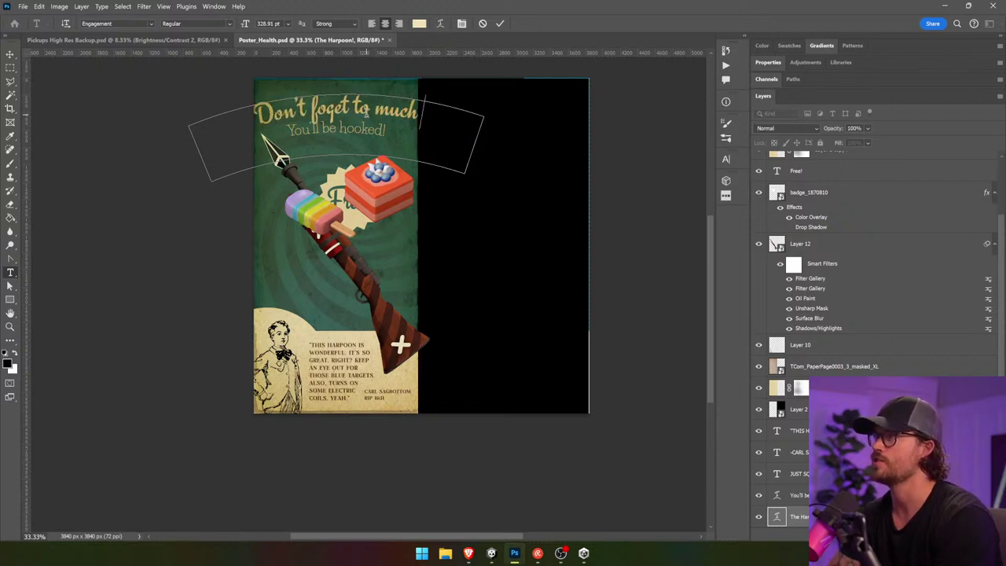
type("!")
- Set the whole headline's font size to 249 pt so it fits within the poster's width
key("ctrl+a")
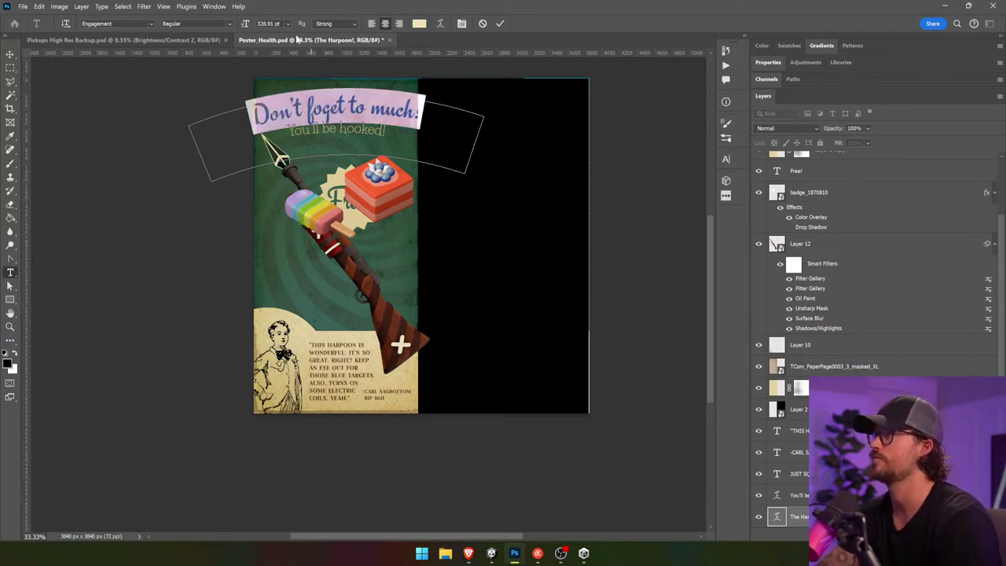
key("shift+Down")
key("shift+Down")
key("shift+Down")
key("shift+Down")
key("shift+Down")
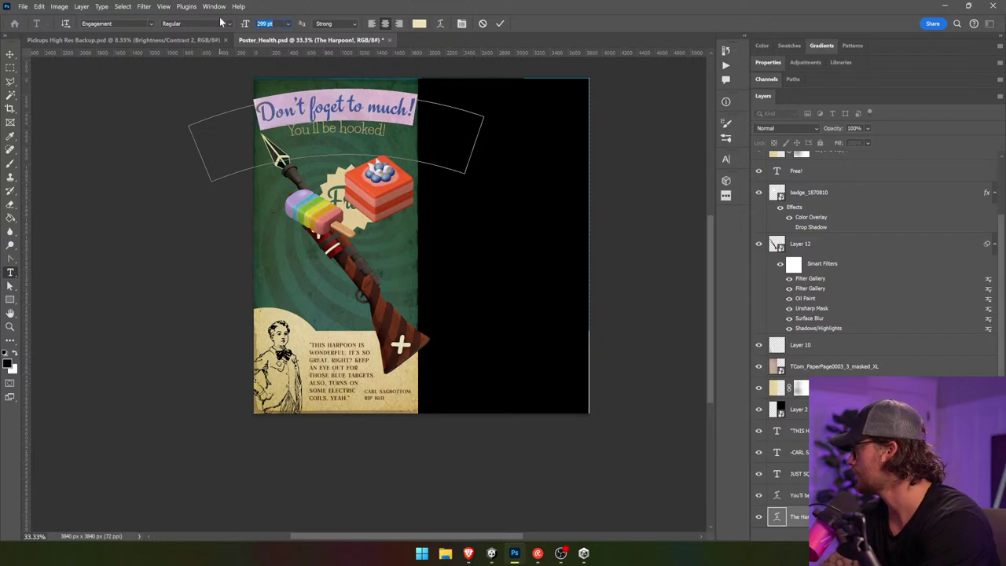
key("shift+Down")
key("shift+Down")
key("shift+Down")
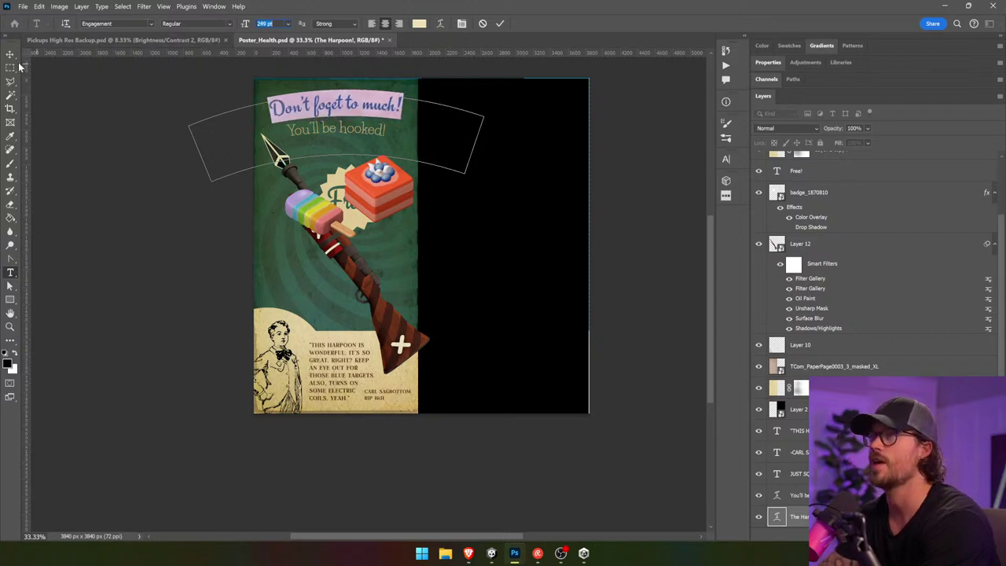
left_click(10, 53)
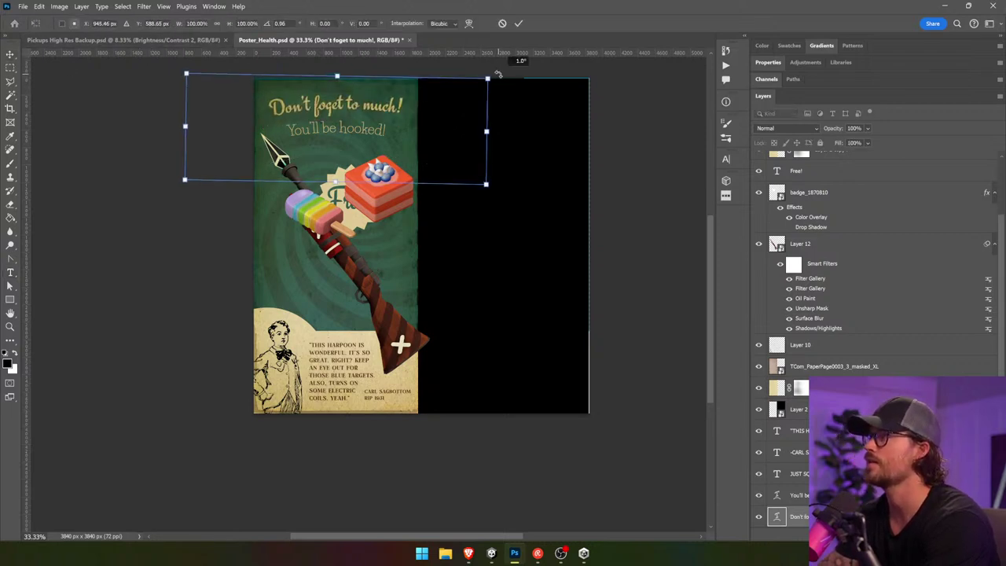
left_click_drag(432, 115, 433, 117)
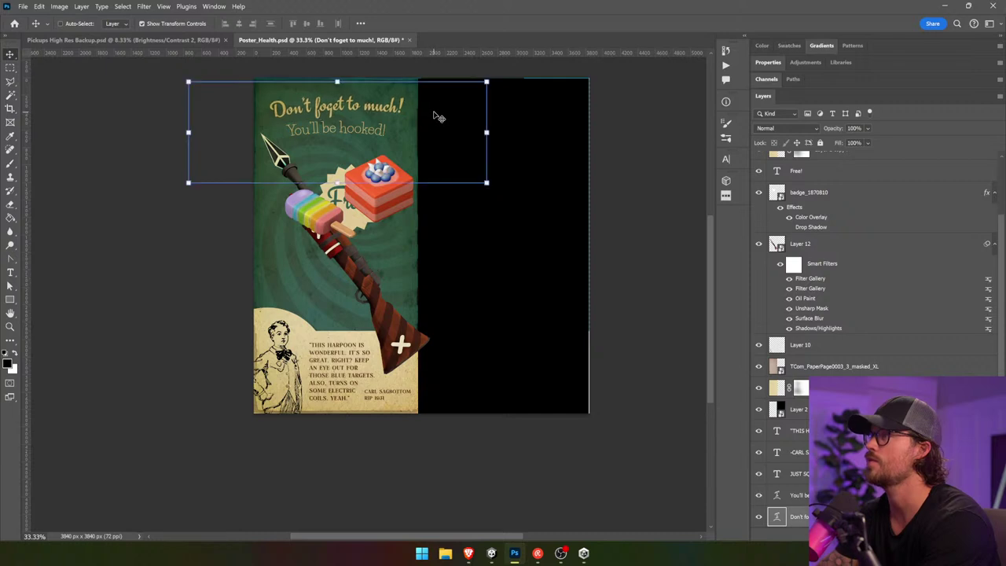
- Correct the misspelled word in the headline so it reads "Don't forget to much!"
left_click(10, 272)
left_click(324, 110)
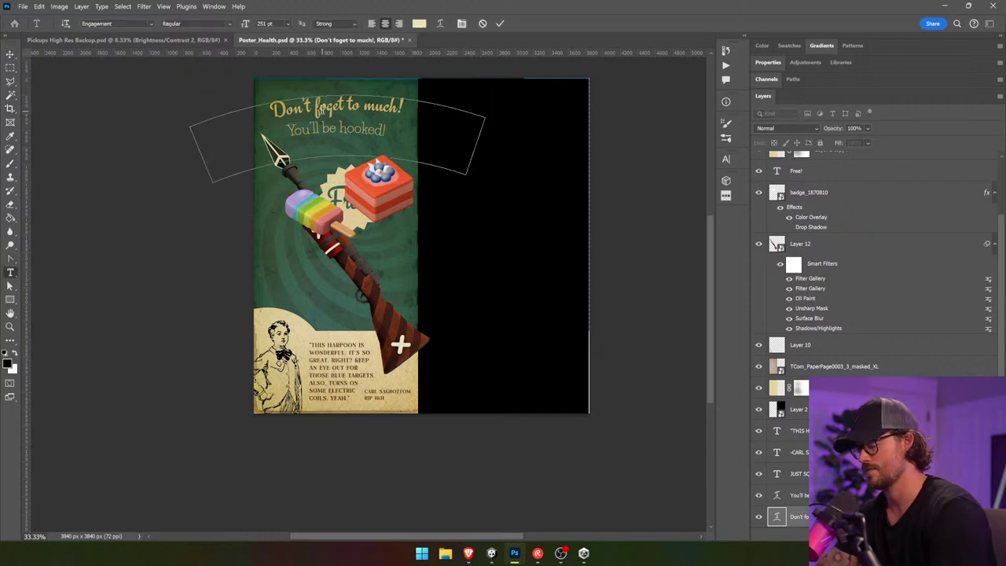
type("r")
left_click(11, 52)
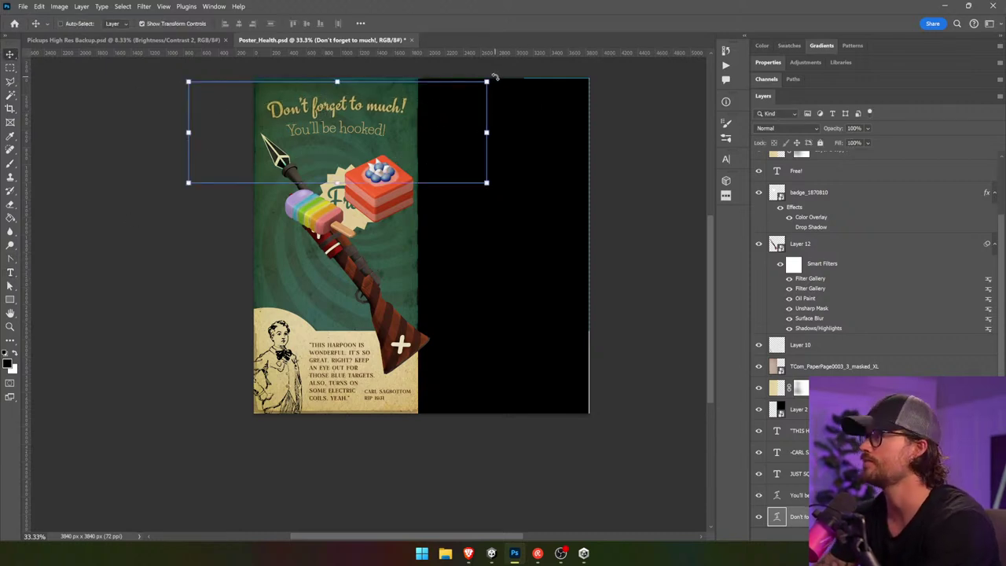
left_click_drag(494, 74, 501, 75)
key("Escape")
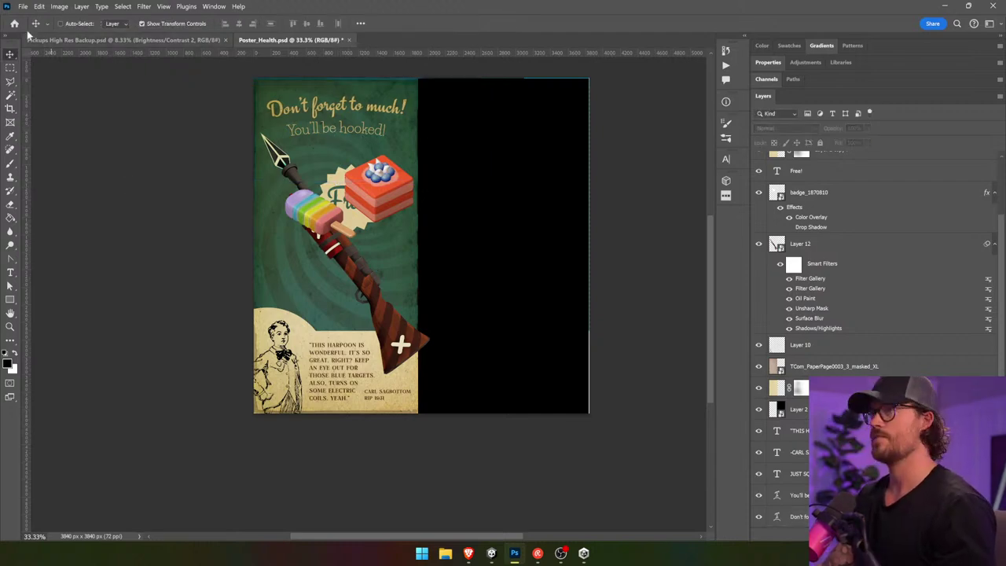
- Save the poster as Poster_Health in PSD format in the Posters folder, replacing the existing file
left_click(23, 7)
left_click(73, 132)
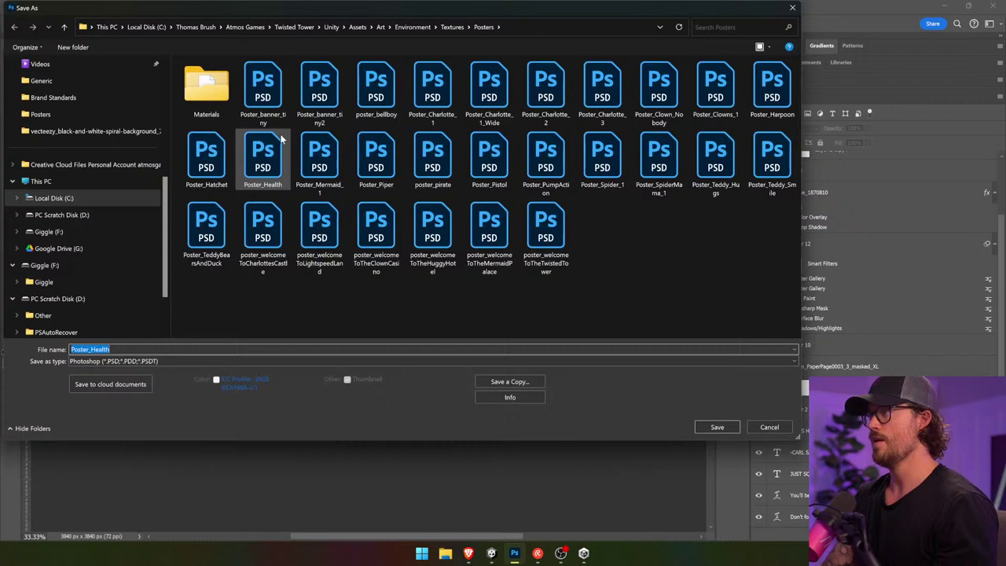
left_click(138, 349)
left_click(730, 427)
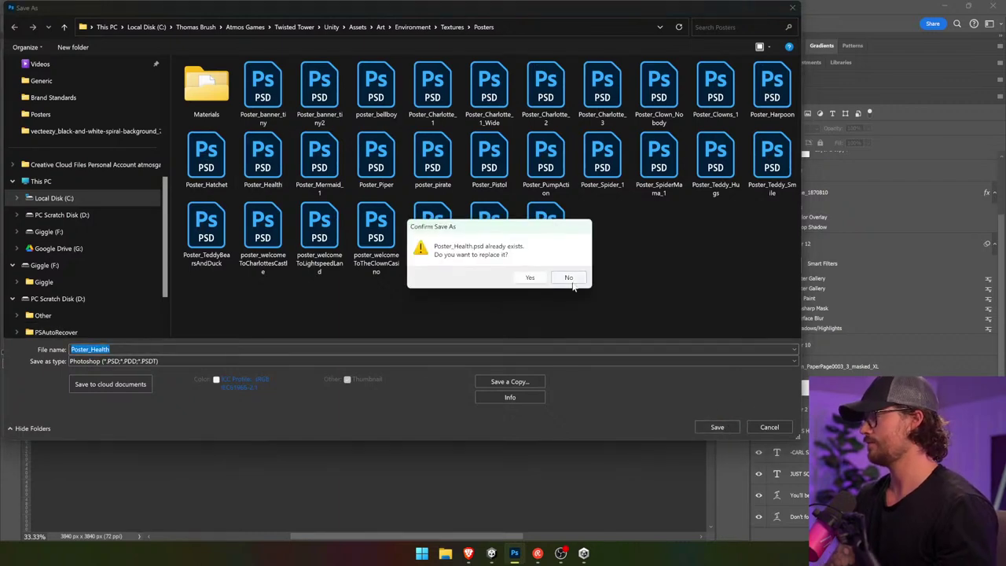
left_click(528, 280)
left_click(607, 158)
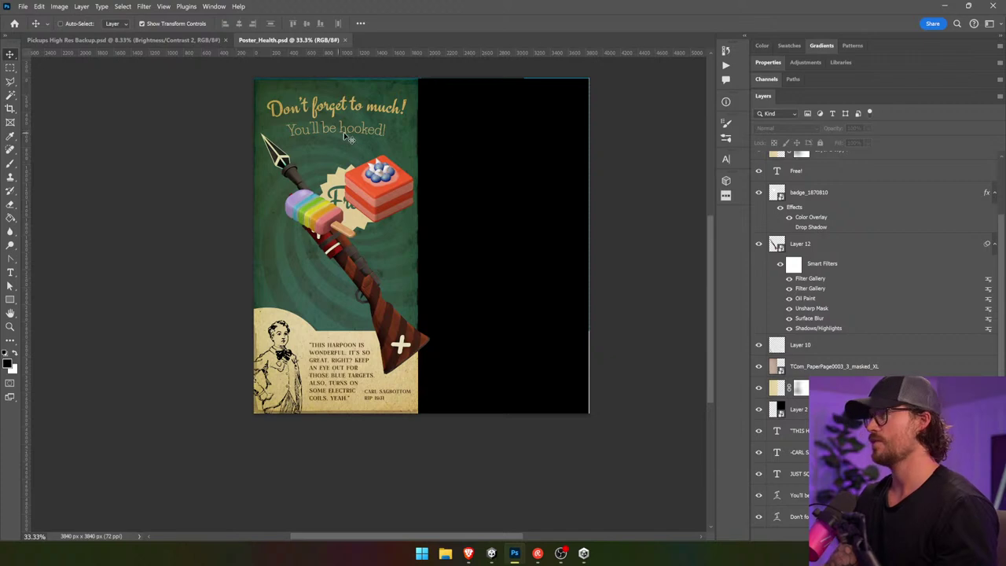
- Find the harpoon's layer, Layer 12, and delete it from the poster
left_click(384, 310, "ctrl")
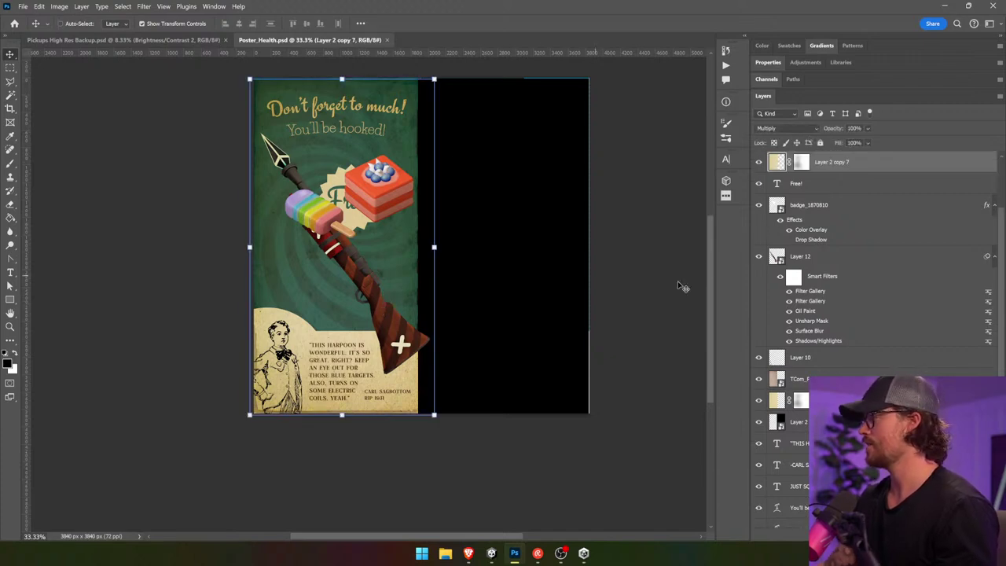
left_click(799, 379)
left_click(799, 422)
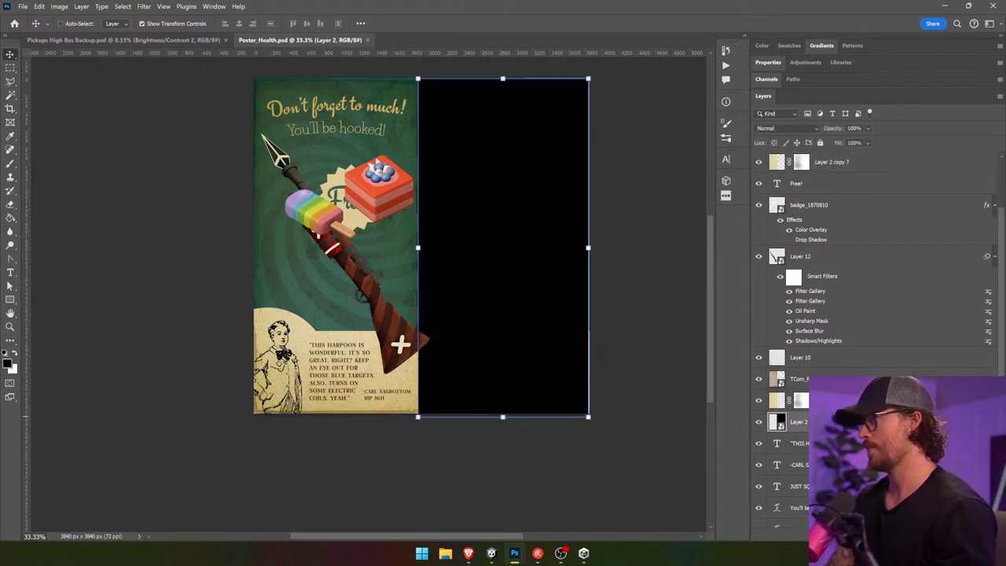
left_click(799, 400)
left_click(819, 261)
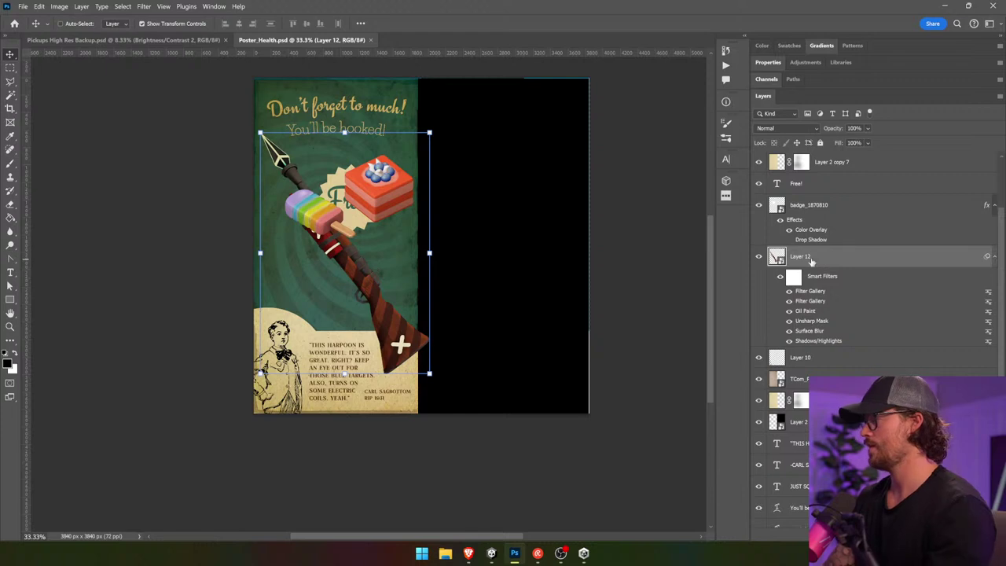
key("Delete")
- Open the layer commands for the popsicle's Layer 15 and for the cake's Layer 14
left_click(849, 204)
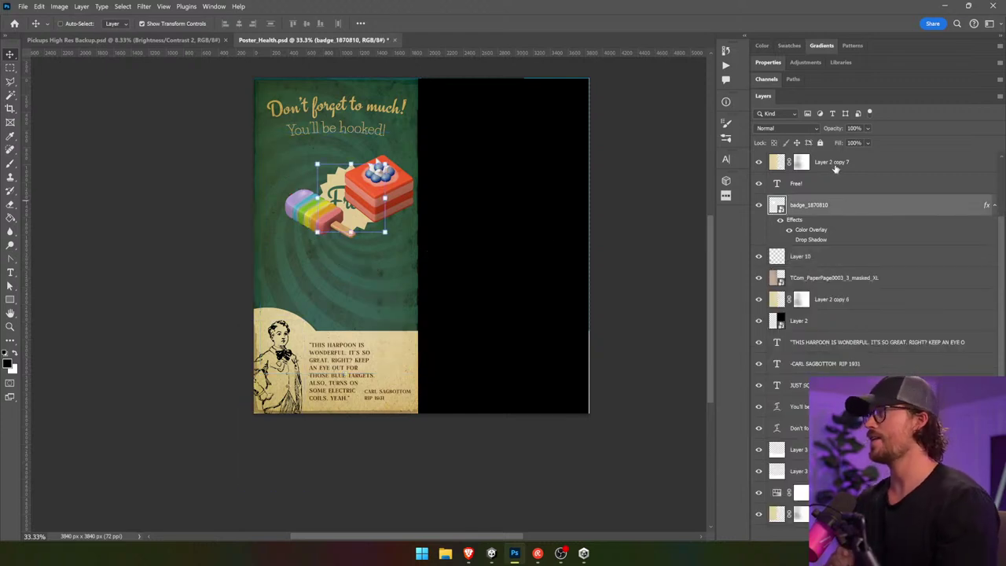
left_click(835, 165)
scroll(836, 203, "up", 3)
left_click(822, 187)
right_click(823, 188)
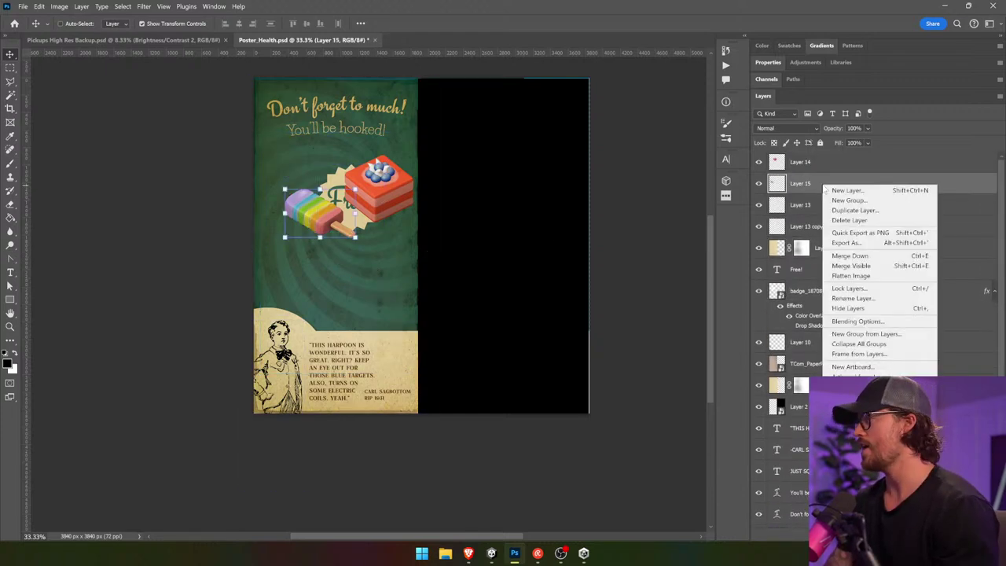
left_click(827, 323)
right_click(830, 166)
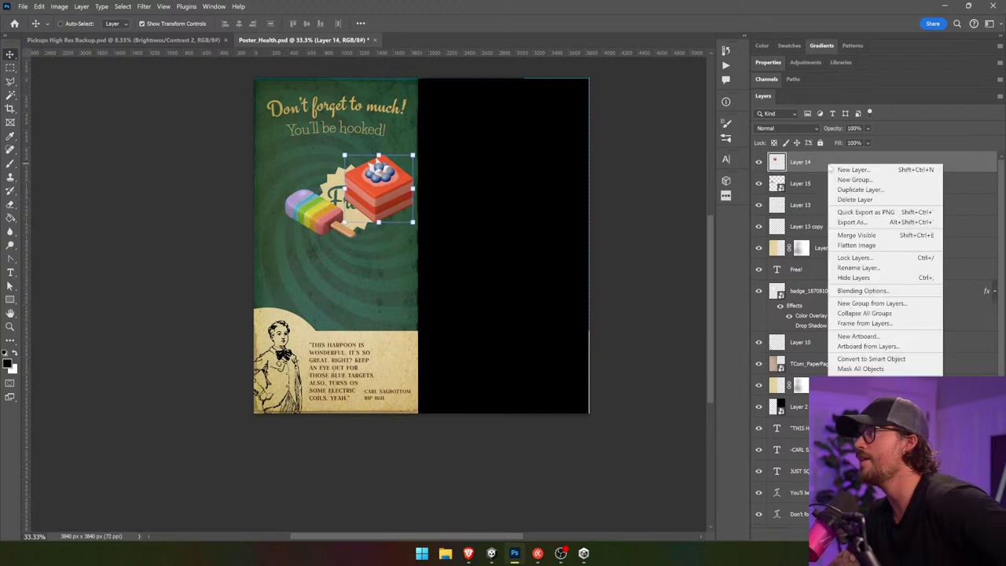
- Convert the cake layer (Layer 14) to a smart object, enlarge it over the badge and rotate it clockwise
left_click(861, 352)
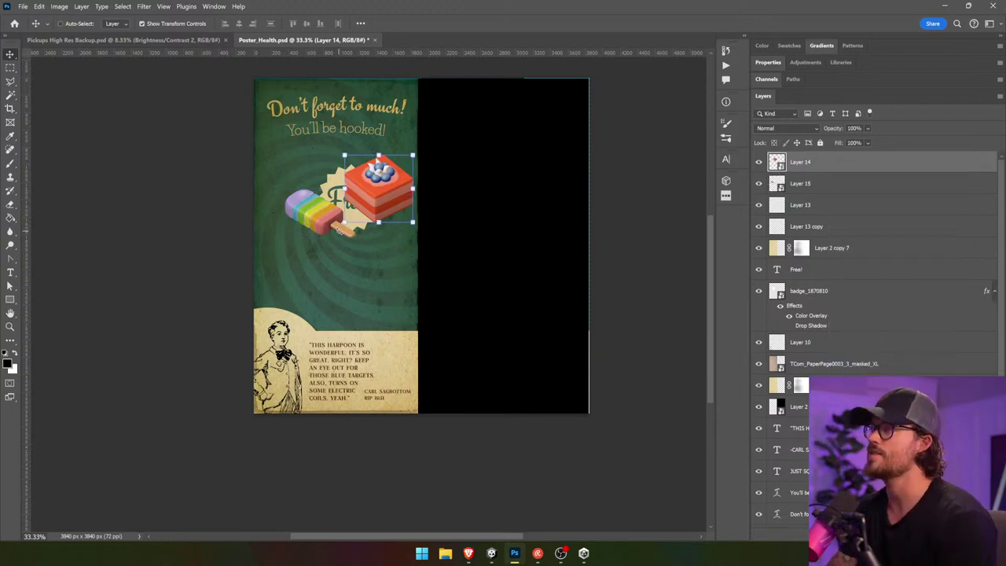
left_click_drag(343, 224, 304, 262)
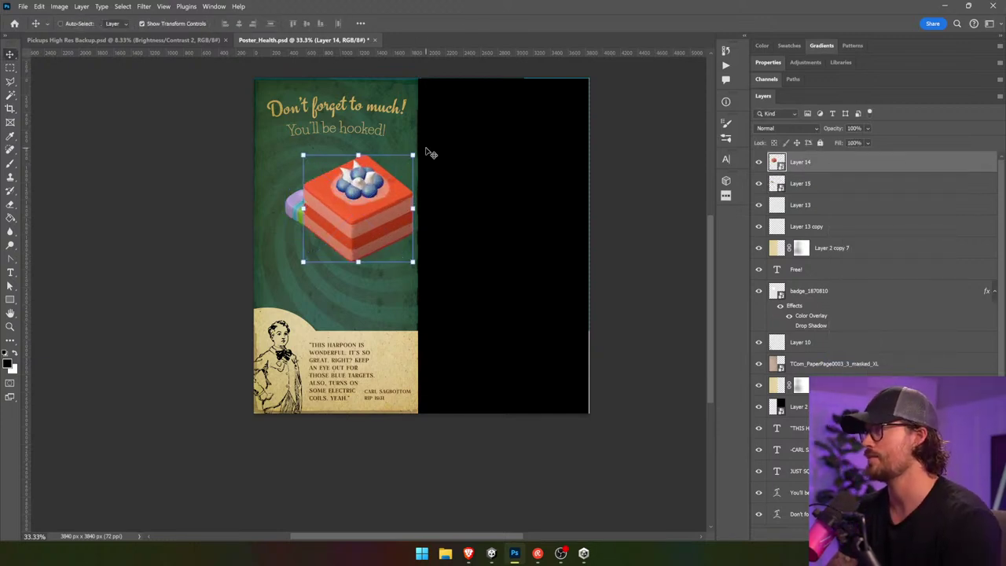
left_click_drag(430, 151, 421, 200)
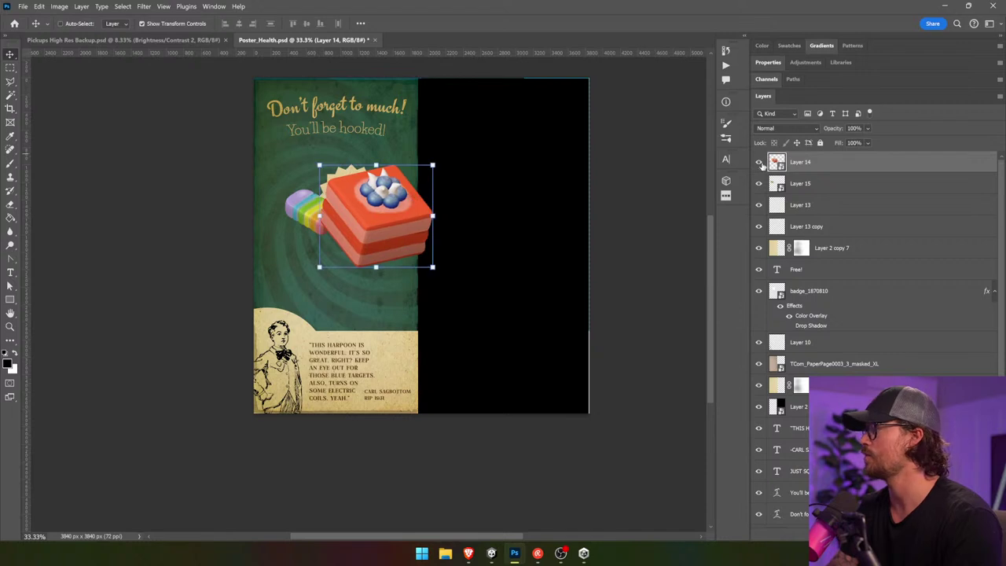
- Move the popsicle layer (Layer 15) above the cake layer, enlarge it to about 136% and shift it down toward the poster's left edge
left_click(831, 181)
left_click_drag(831, 182, 831, 167)
left_click_drag(355, 190, 381, 172)
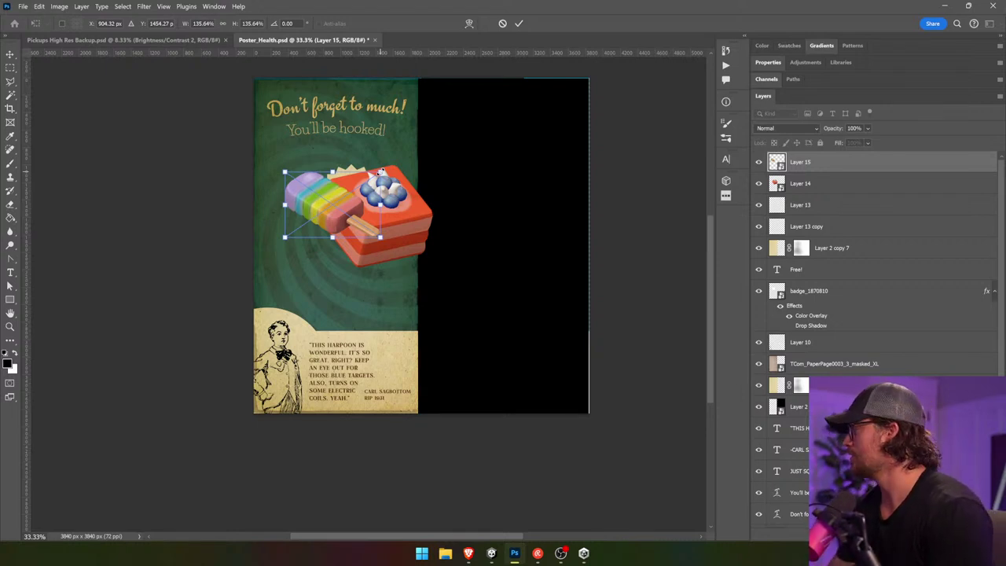
left_click_drag(356, 186, 339, 206)
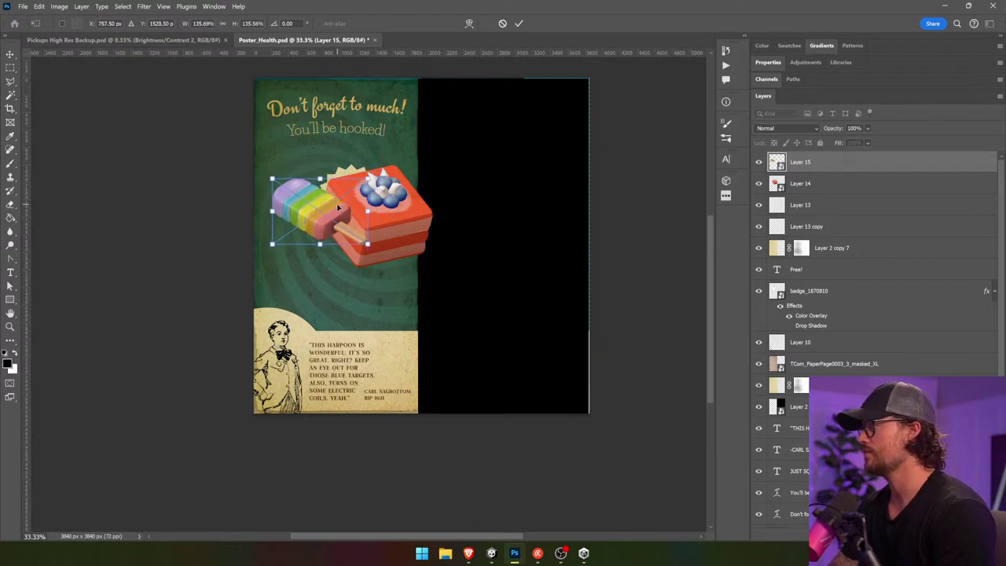
- Correct the poster's headline to read "Don't forget to munch!"
left_click(10, 272)
left_click(385, 106)
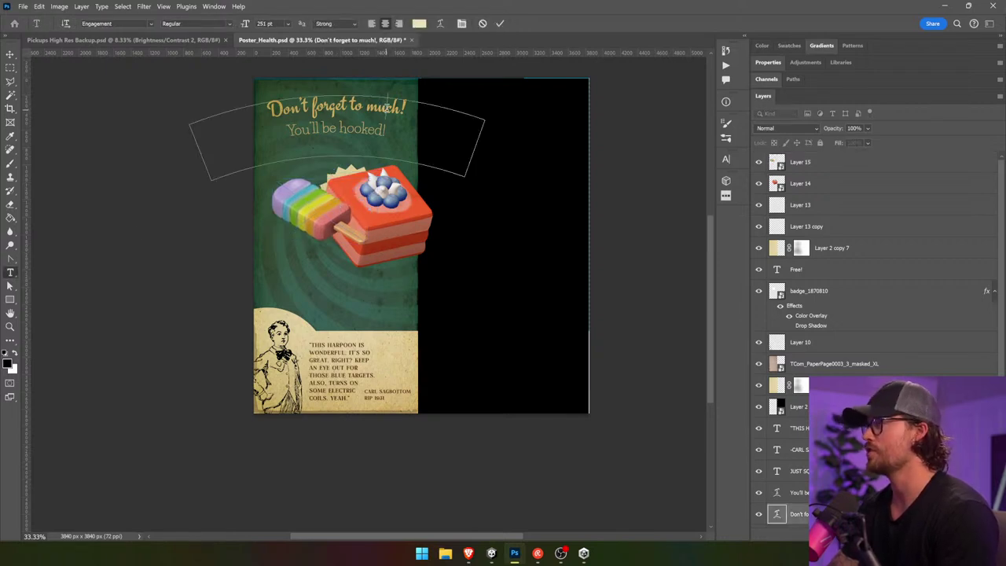
type("n")
left_click(10, 55)
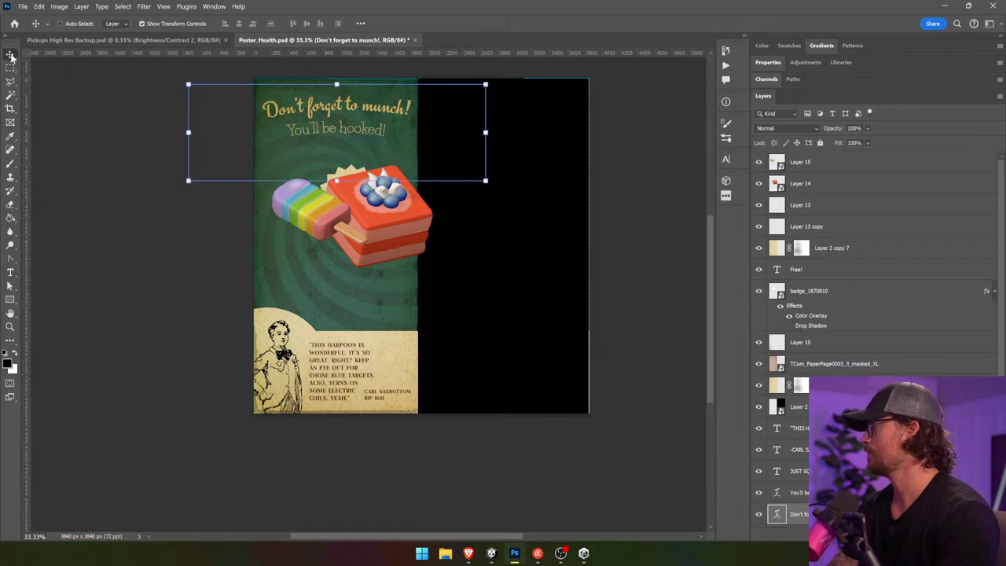
left_click(136, 225)
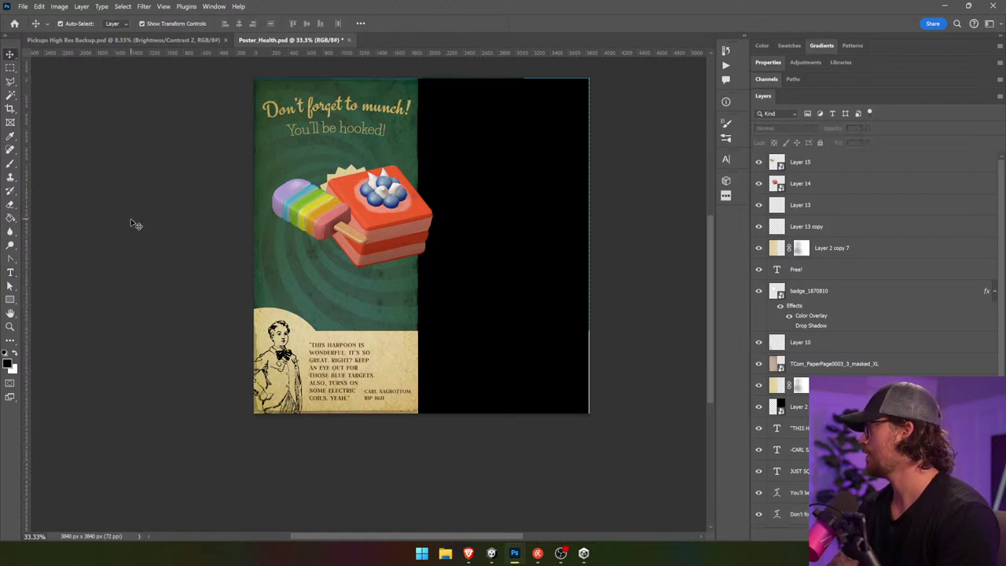
- Replace the subtitle under the headline with "Dine & Dash!"
left_click(10, 273)
left_click(349, 129)
triple_click(349, 129)
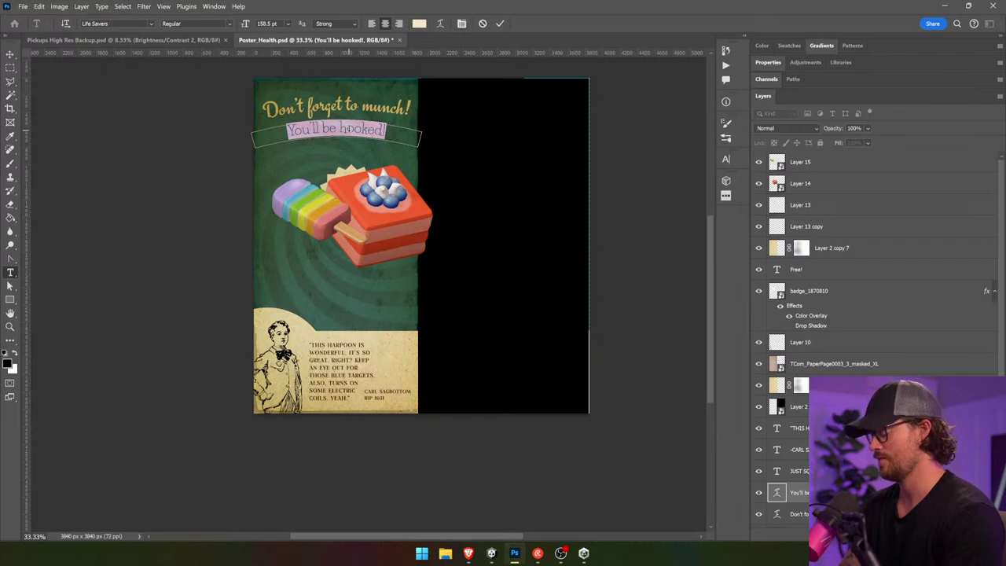
type("Dine")
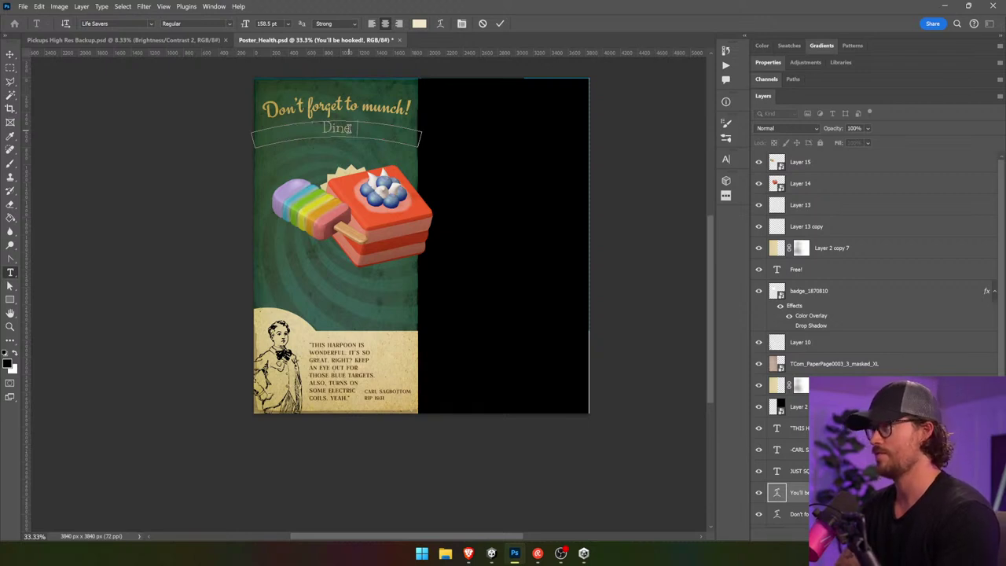
type(" & Das")
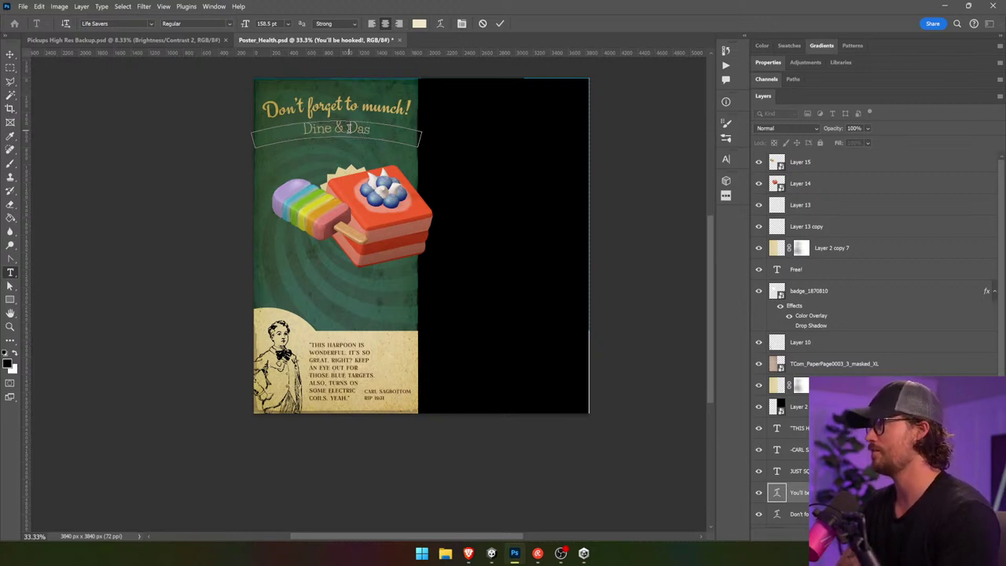
type("h!")
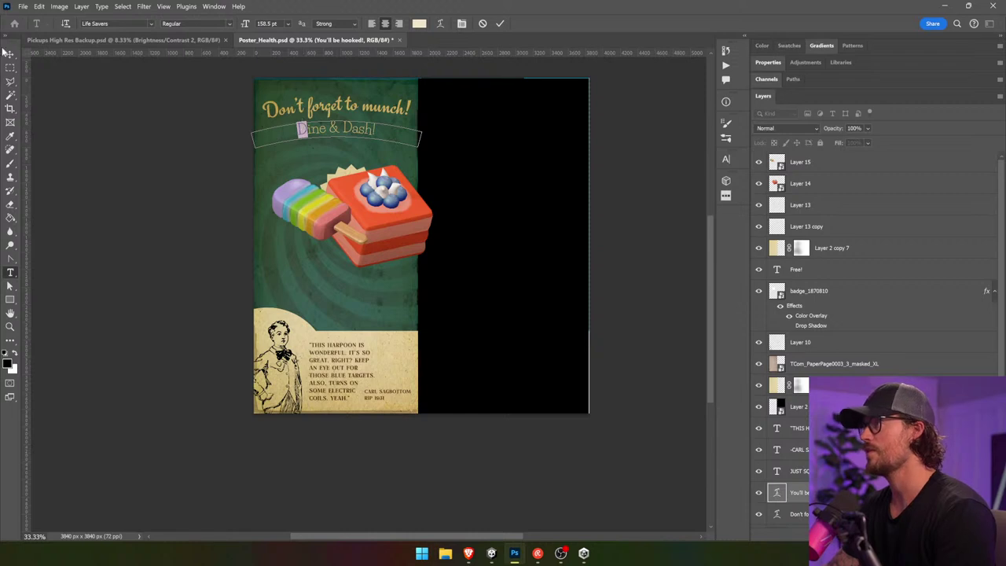
left_click(11, 54)
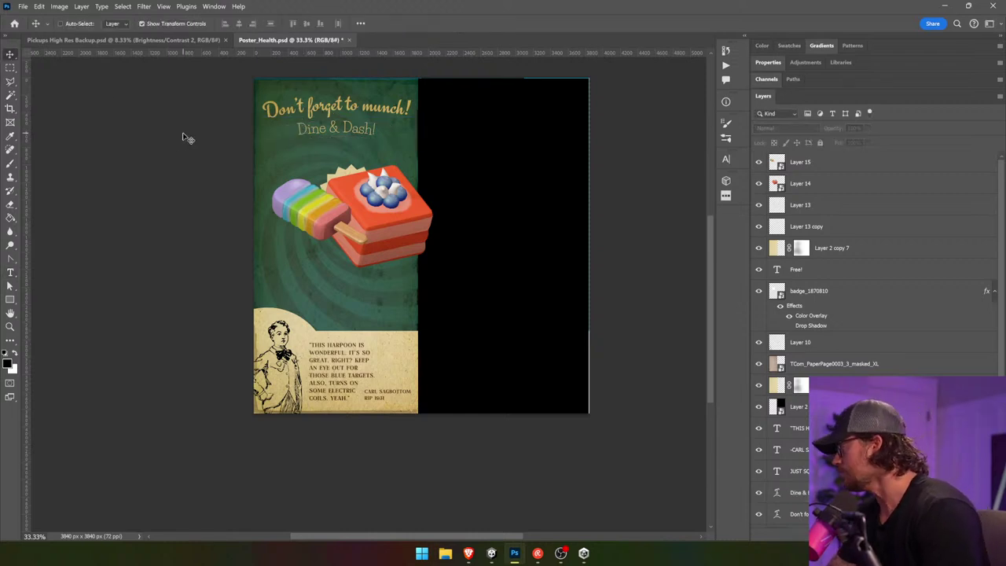
- Shorten the headline to "Don't forget to" and nudge it slightly to the left
left_click(11, 272)
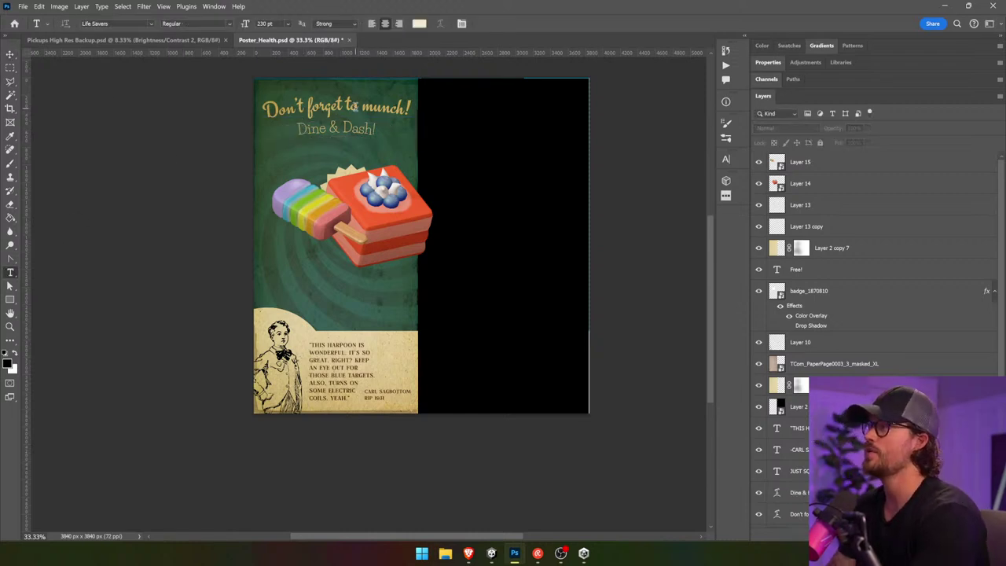
left_click_drag(355, 106, 411, 106)
key("BackSpace")
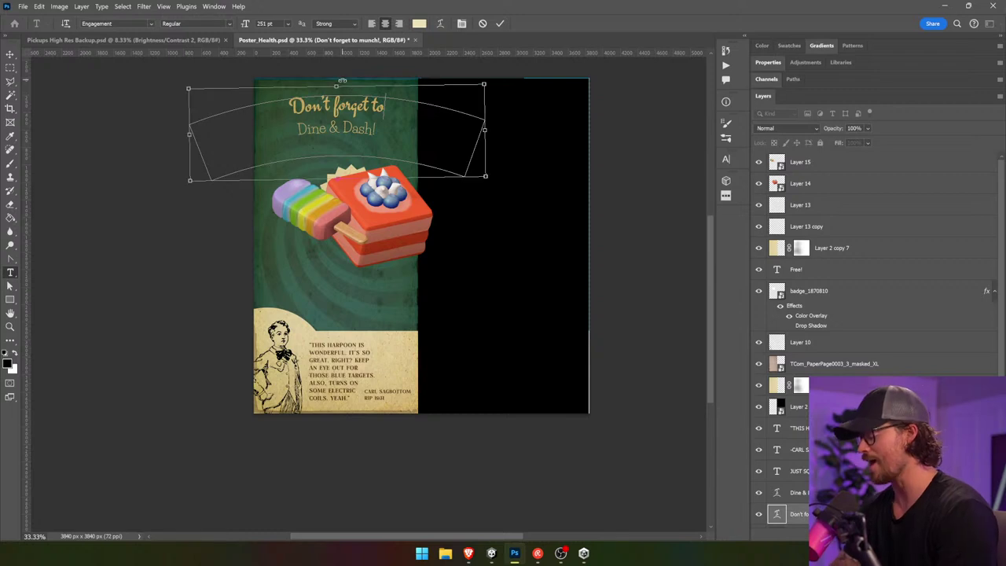
key("ctrl+Return")
key("v")
left_click_drag(406, 114, 404, 115)
- Enlarge the headline and subtitle together to about 325 pt and 205 pt and center them above the desserts
scroll(873, 310, "down", 1)
left_click(799, 428, "shift")
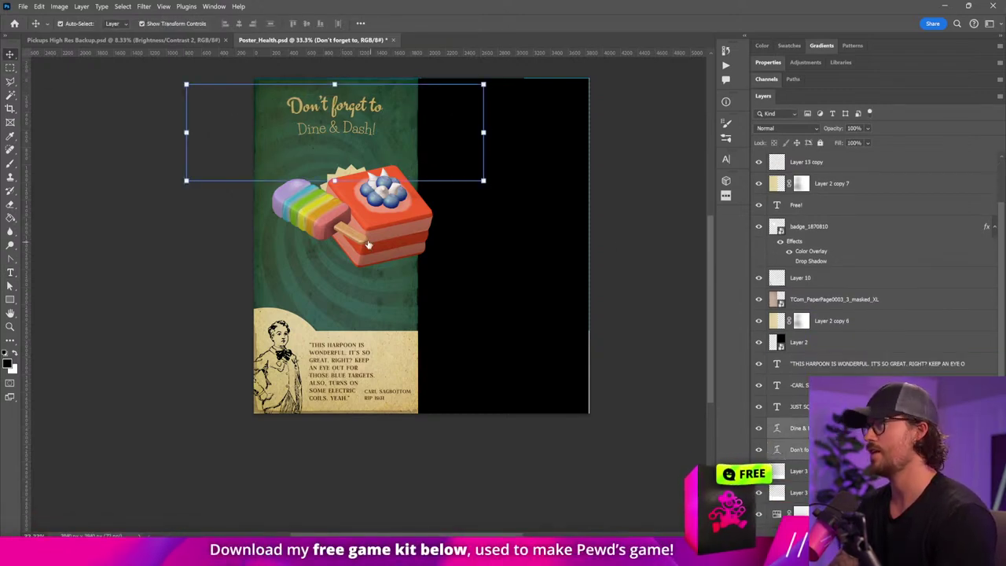
key("ctrl+t")
mouse_move(335, 181)
left_mouse_down()
mouse_move(335, 217)
mouse_move(335, 180)
left_mouse_up()
key("Return")
left_click_drag(406, 146, 404, 145)
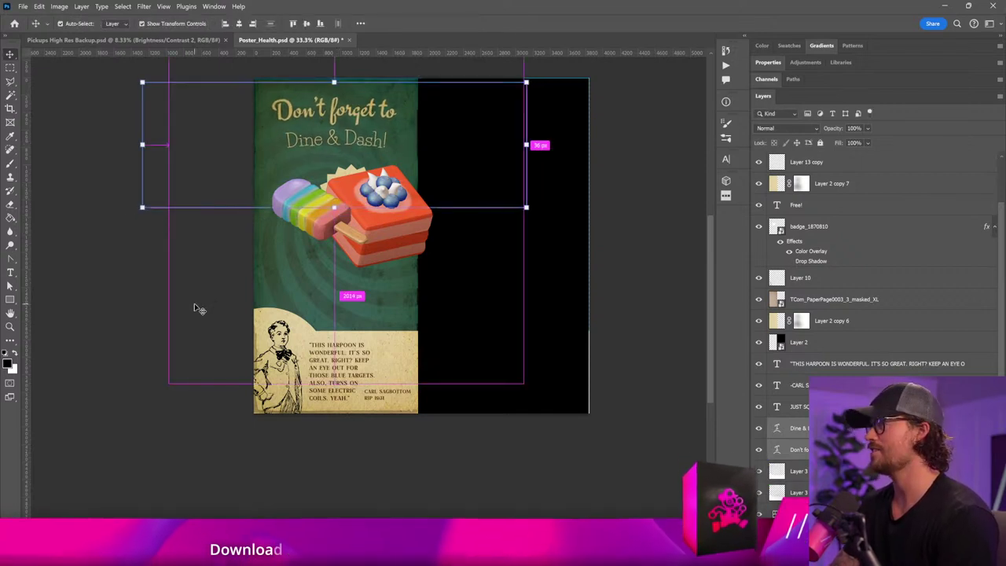
left_click(86, 303, "ctrl")
left_click(11, 272)
double_click(349, 139)
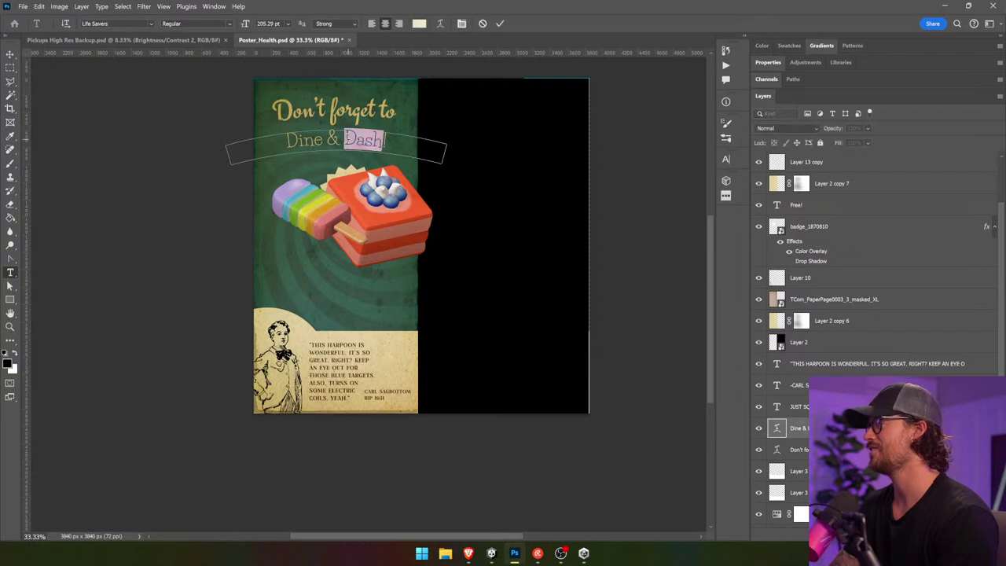
left_click(10, 55)
left_click(127, 150)
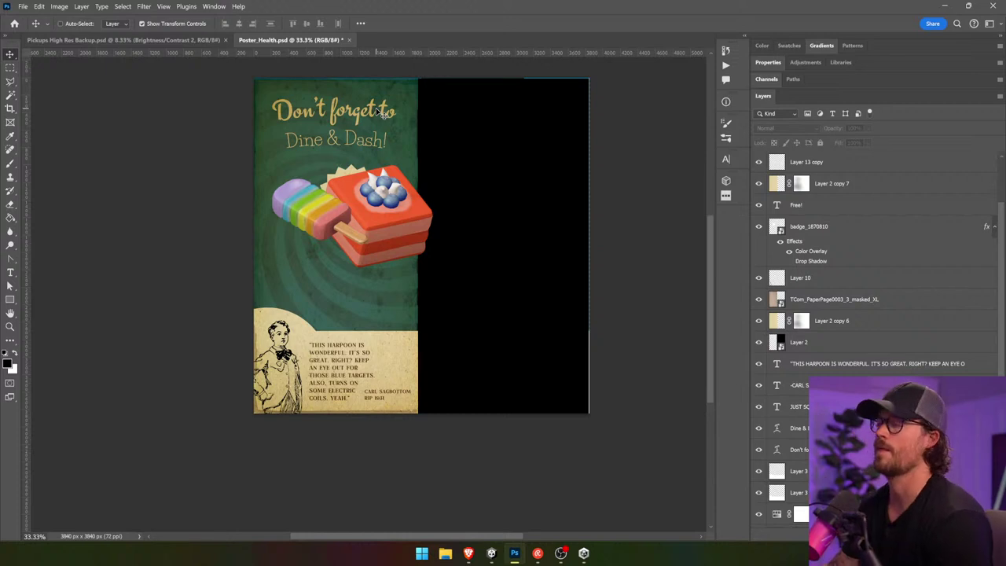
- Try "HP" as the headline text
left_click(11, 272)
triple_click(330, 110)
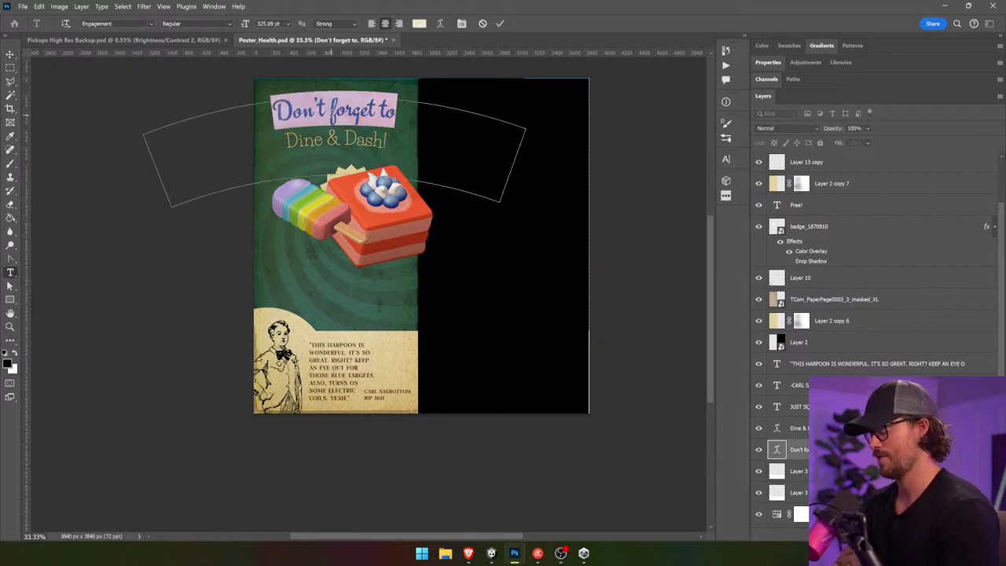
type("HP")
left_click(10, 55)
left_click(107, 122, "ctrl")
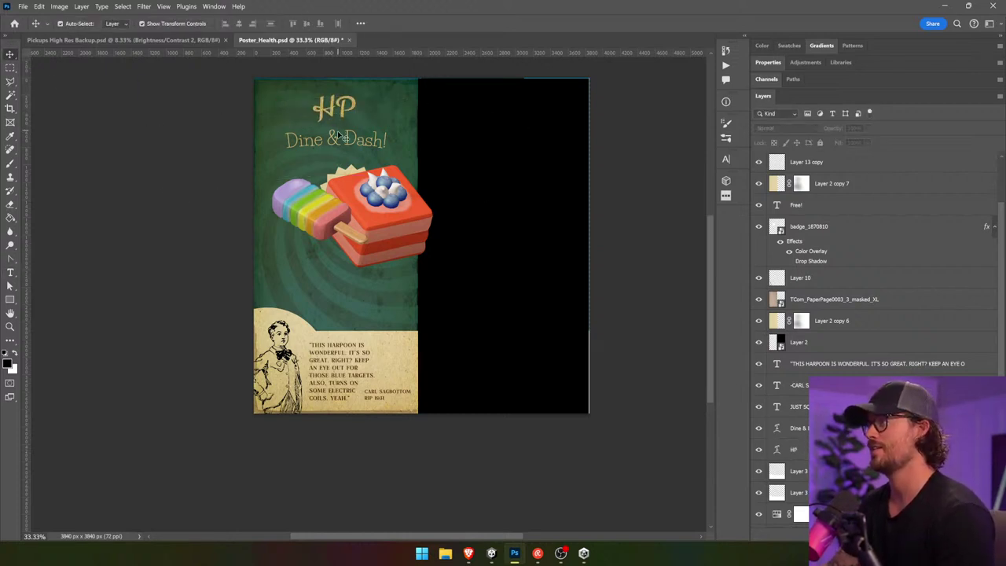
- Try "To-GO!" as the subtitle text
left_click(336, 138, "ctrl")
left_click(11, 272)
triple_click(351, 135)
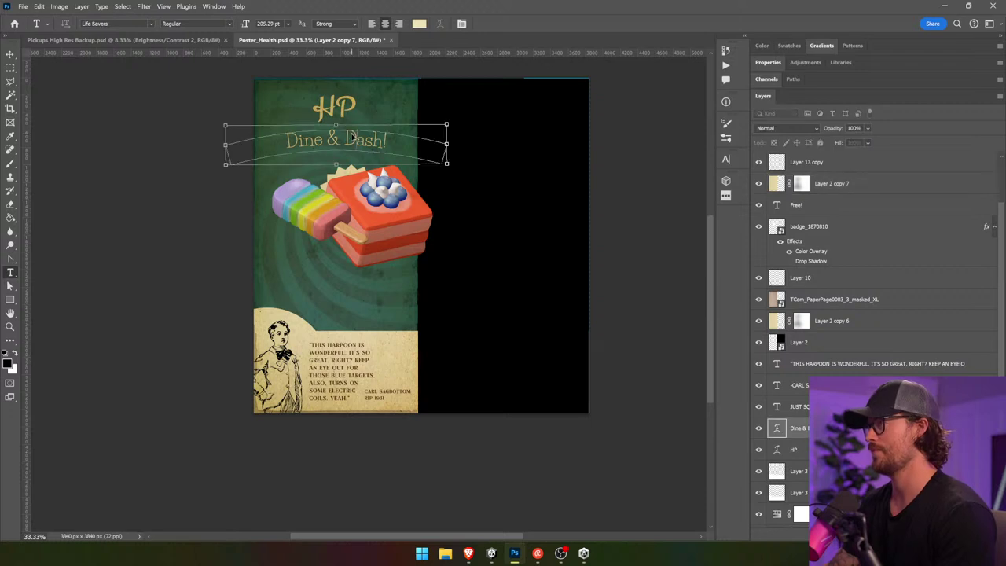
type("To-GO!")
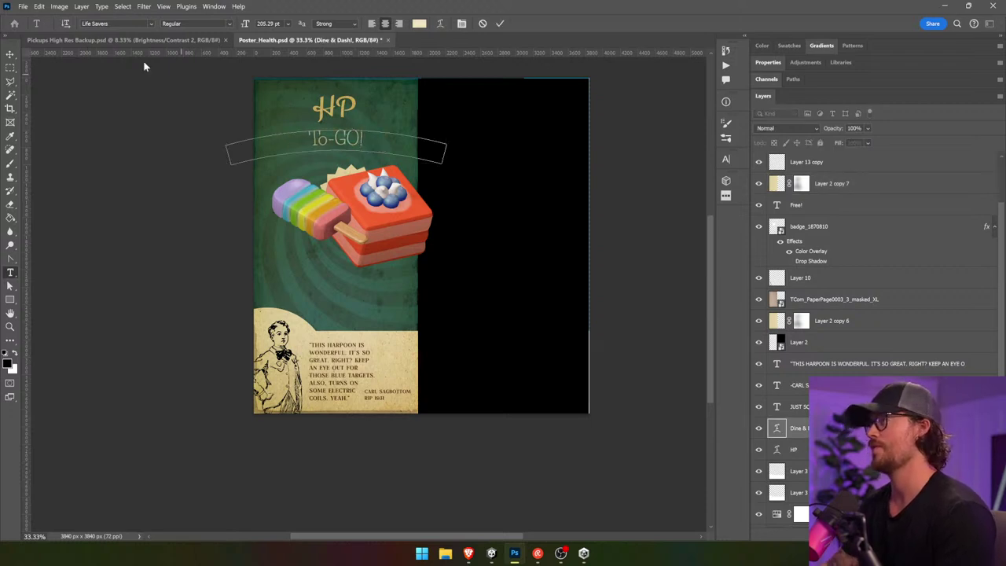
left_click(11, 54)
left_click(170, 136, "ctrl")
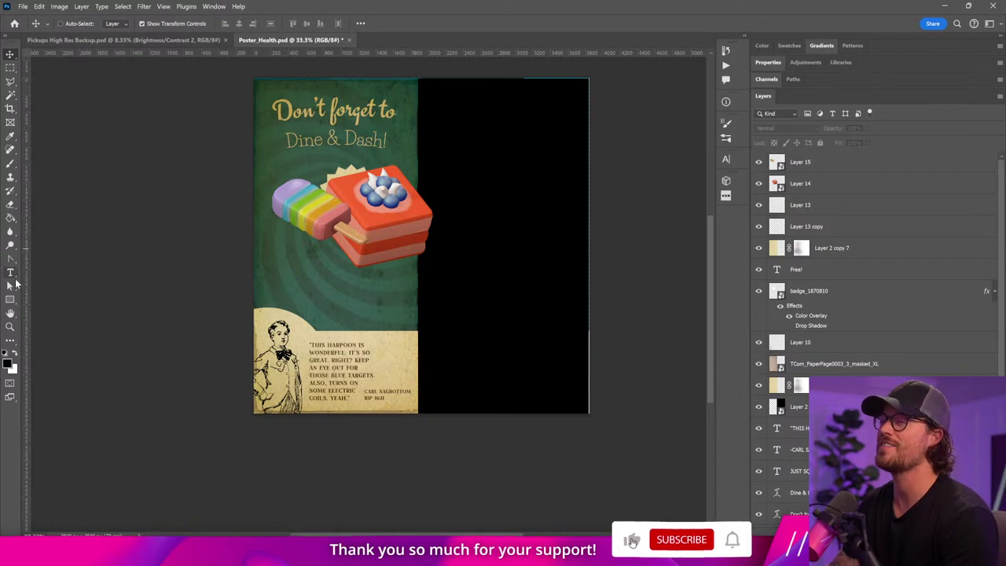
- Change the ending of the subtitle so that it reads "Dine or Die!"
key("t")
left_click_drag(406, 139, 318, 140)
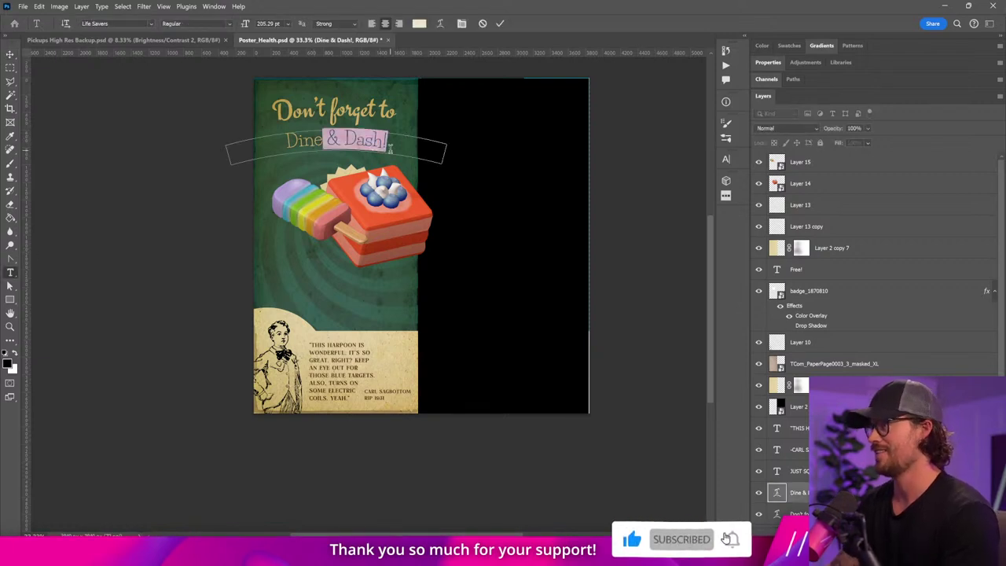
key("BackSpace")
type("or")
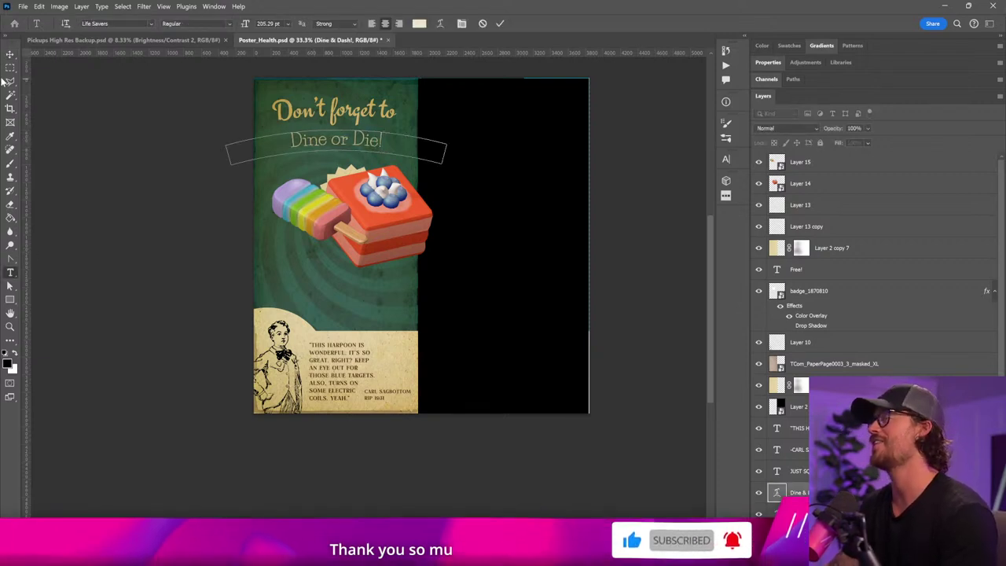
left_click(10, 53)
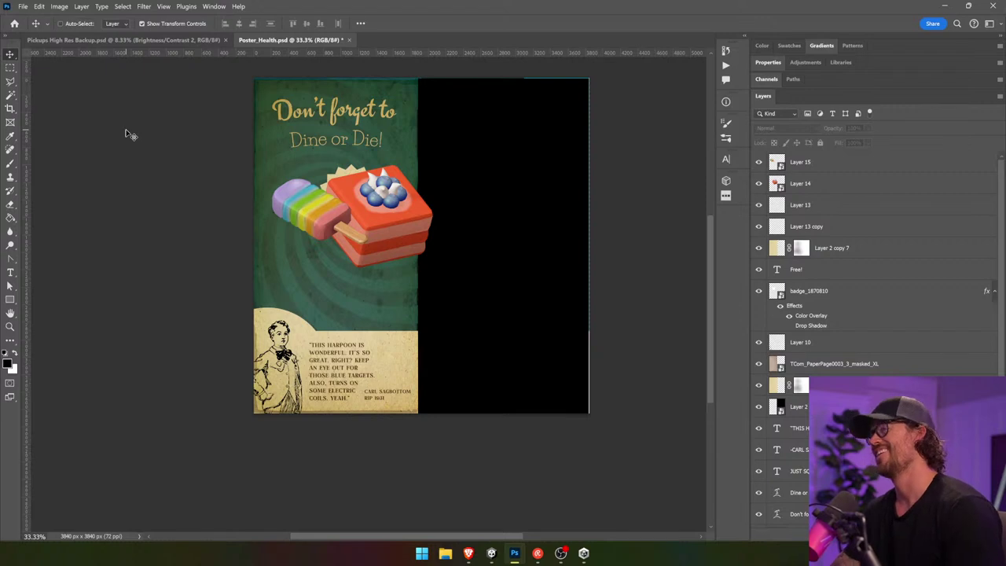
- Hide the starburst badge layer (badge_1870810) behind the desserts
left_click(341, 177, "ctrl")
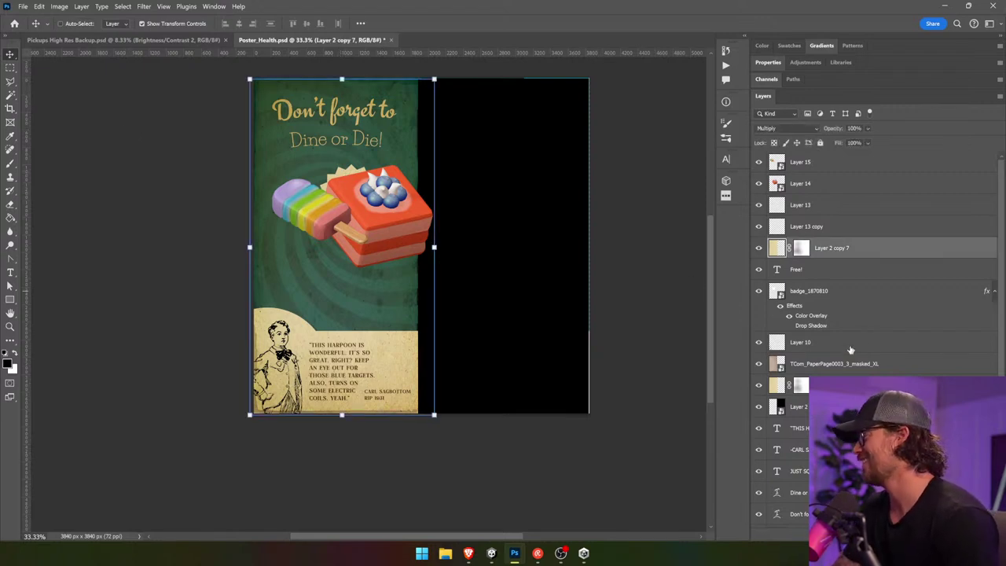
left_click(841, 291)
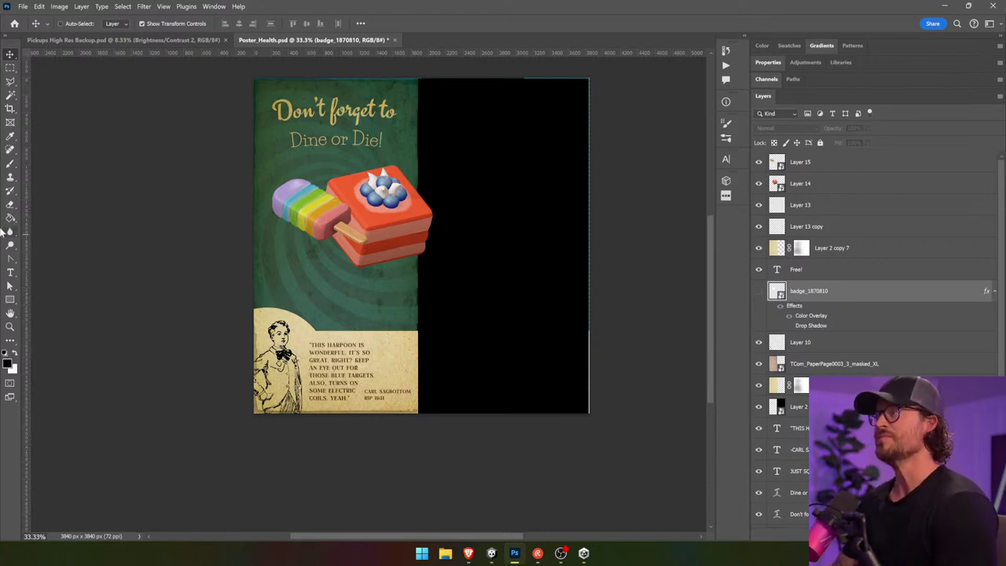
left_click(10, 272)
left_click(264, 140)
key("ctrl+a")
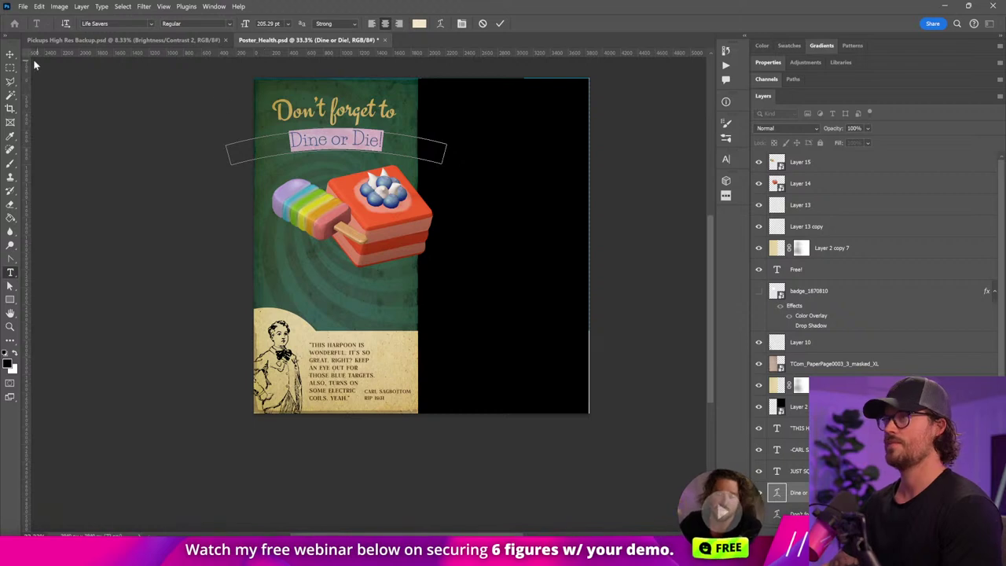
left_click(11, 55)
- Try "Don't forget to dine or die!" as the headline text
left_click(330, 106, "ctrl")
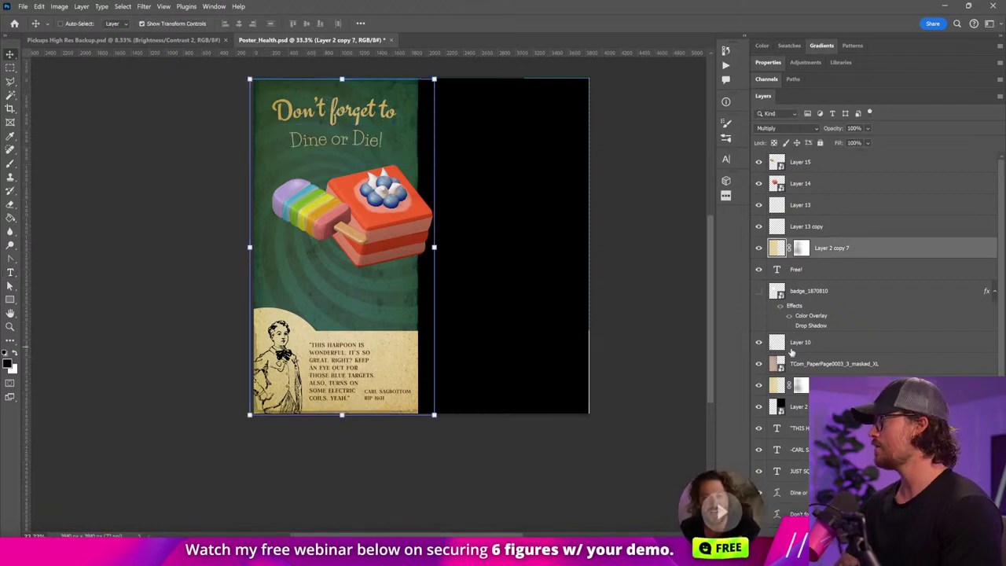
left_click(826, 290)
left_click(845, 362)
key("alt+bracketleft")
key("alt+bracketleft")
key("alt+bracketleft")
key("alt+bracketleft")
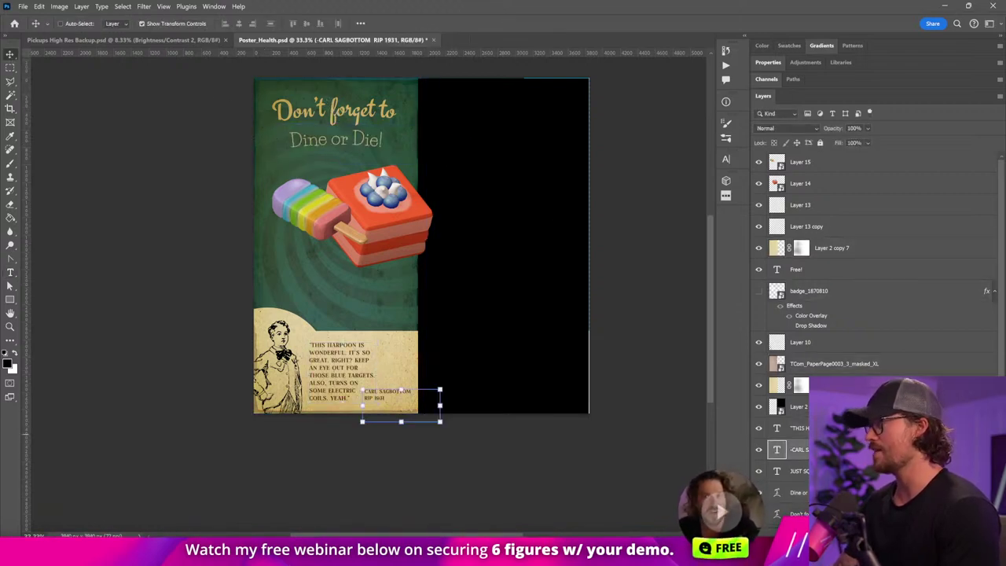
key("alt+bracketleft")
key("alt+bracketleft")
key("alt+bracketleft")
key("alt+bracketright")
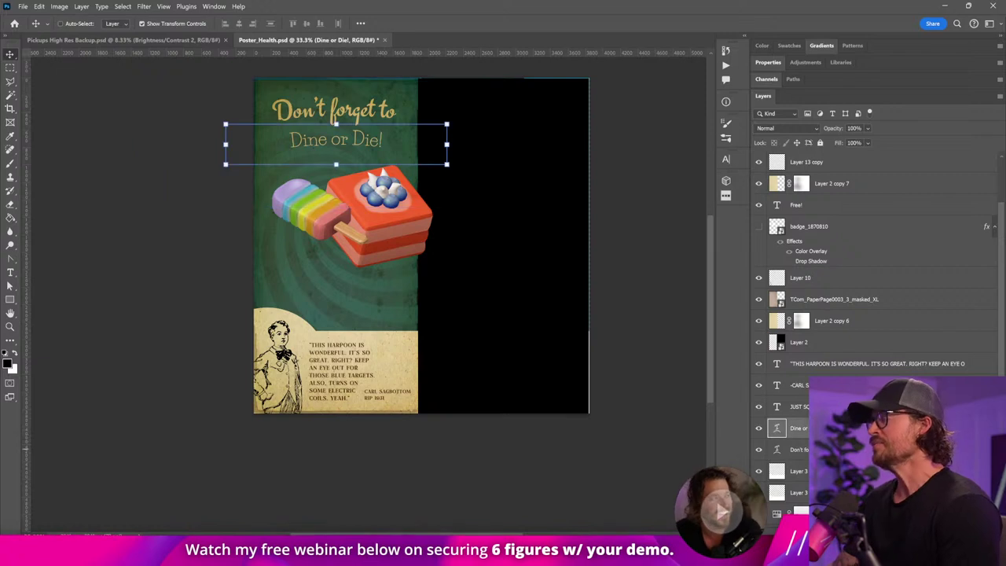
key("alt+bracketleft")
left_click(11, 273)
left_click(295, 114)
key("ctrl+a")
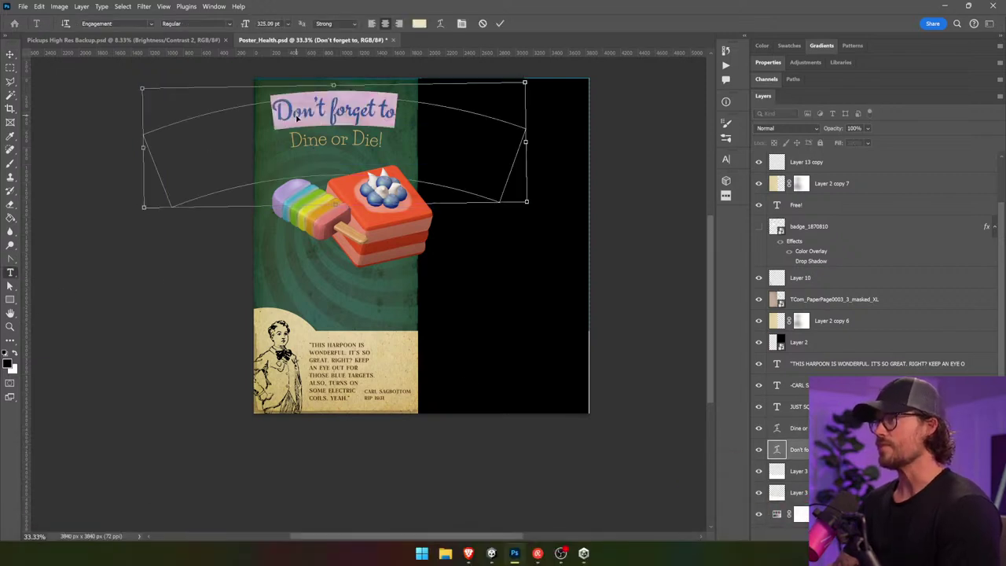
key("BackSpace")
type("Don't ")
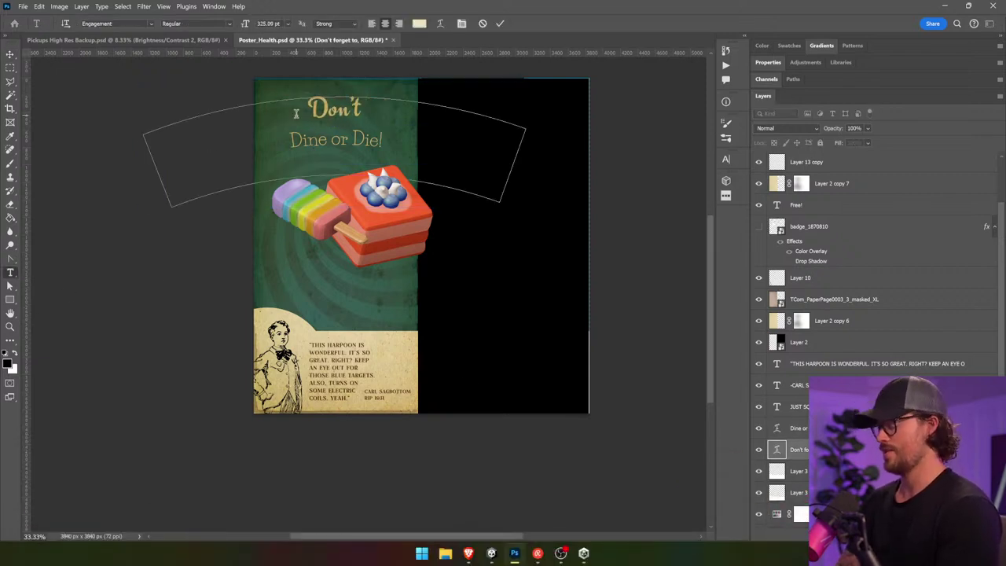
type(" forget to d")
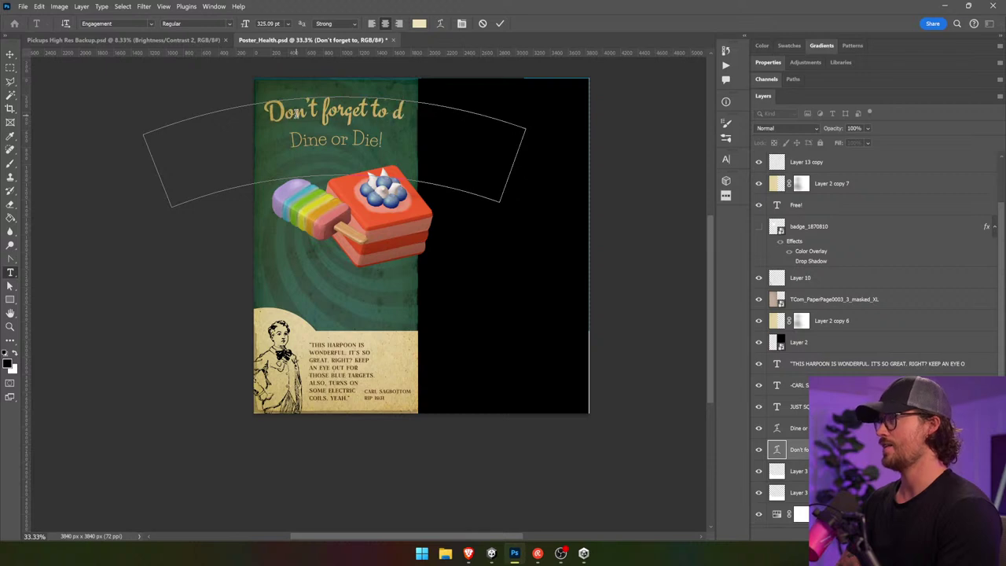
type("ine or die")
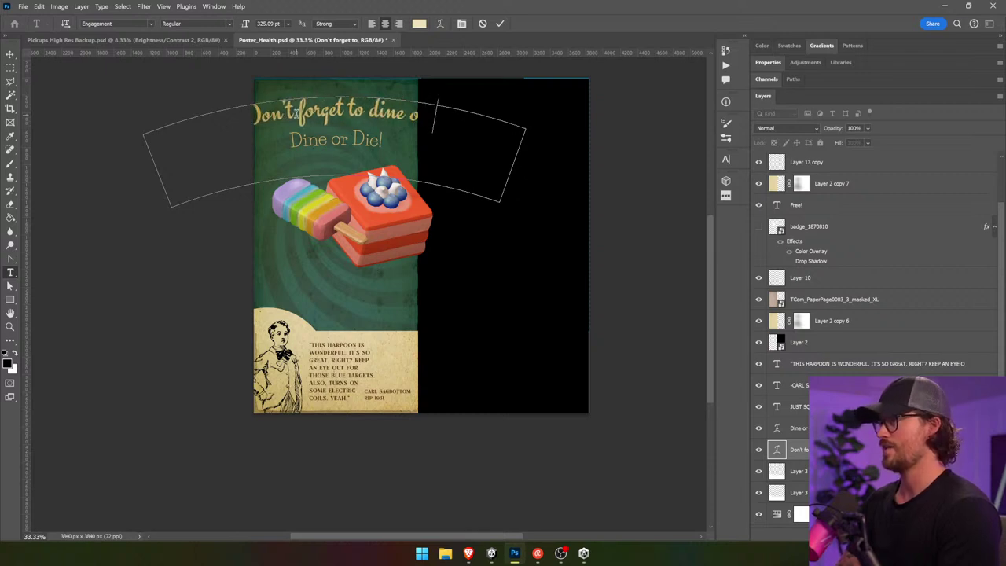
- Reduce the whole headline's font size to 196 pt so that it fits the poster's width
key("ctrl+a")
left_click_drag(249, 24, 186, 32)
key("shift+Down")
key("shift+Down")
key("shift+Down")
key("shift+Down")
key("shift+Down")
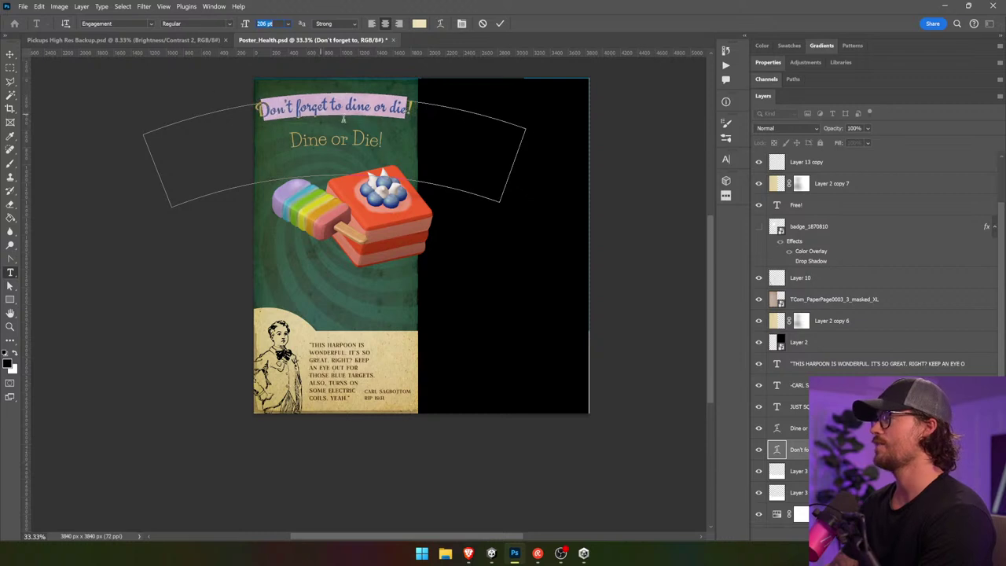
type("5")
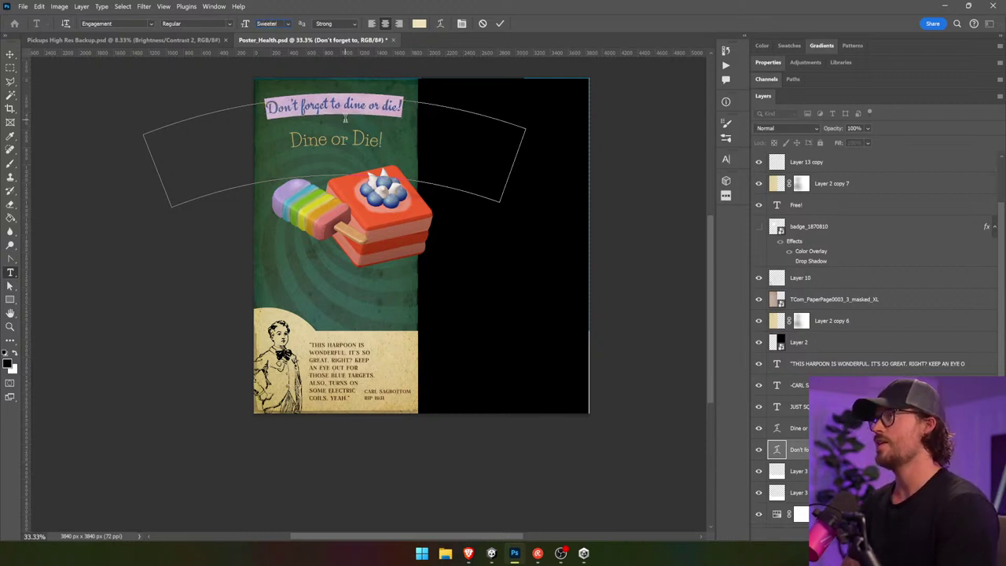
key("Escape")
left_click(10, 53)
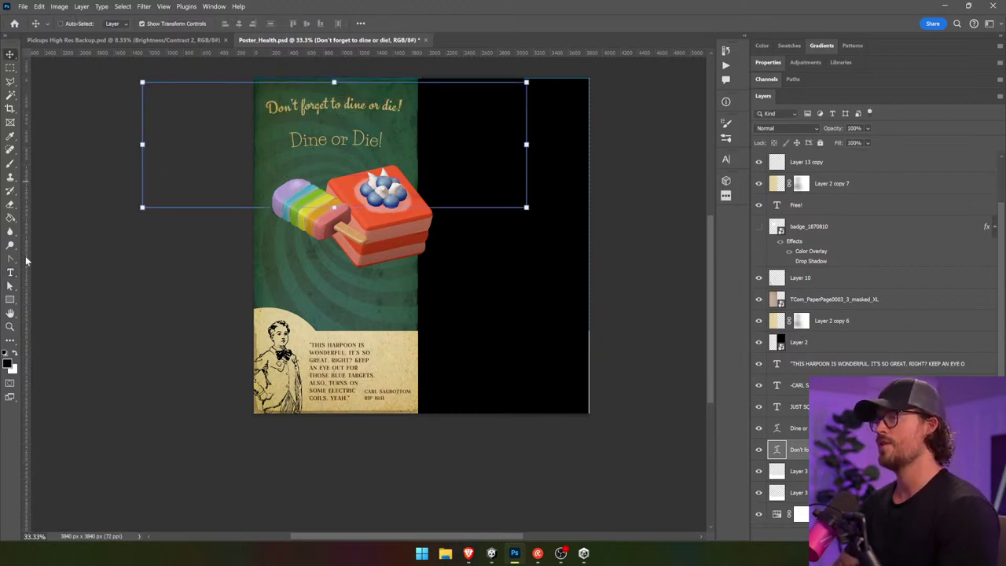
- Replace the headline text with "Twisted Sweets!"
left_click(10, 272)
left_click(351, 105)
key("ctrl+a")
type("TWi")
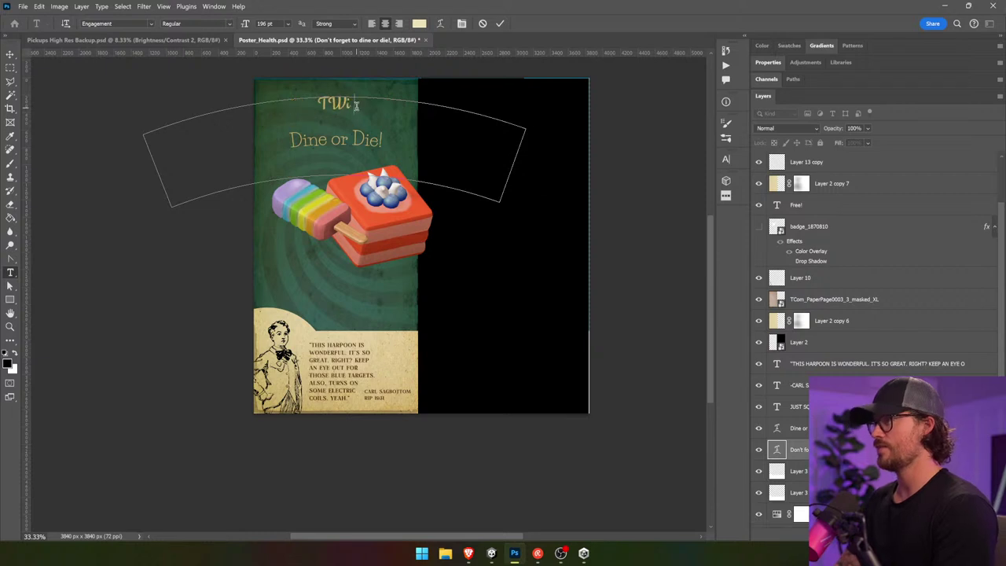
type("st")
key("BackSpace")
key("BackSpace")
key("BackSpace")
key("BackSpace")
type("wist")
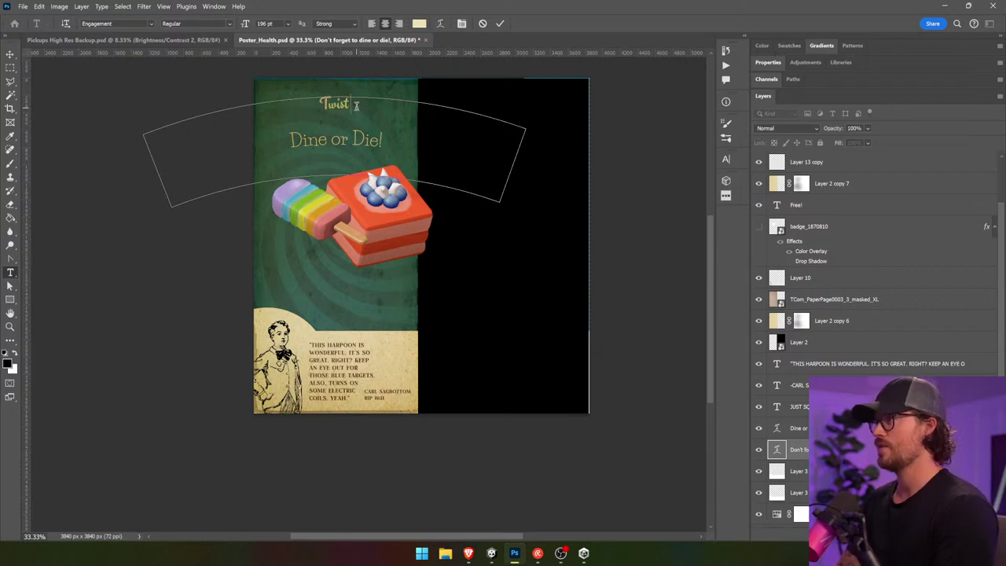
type("ed Sweet!")
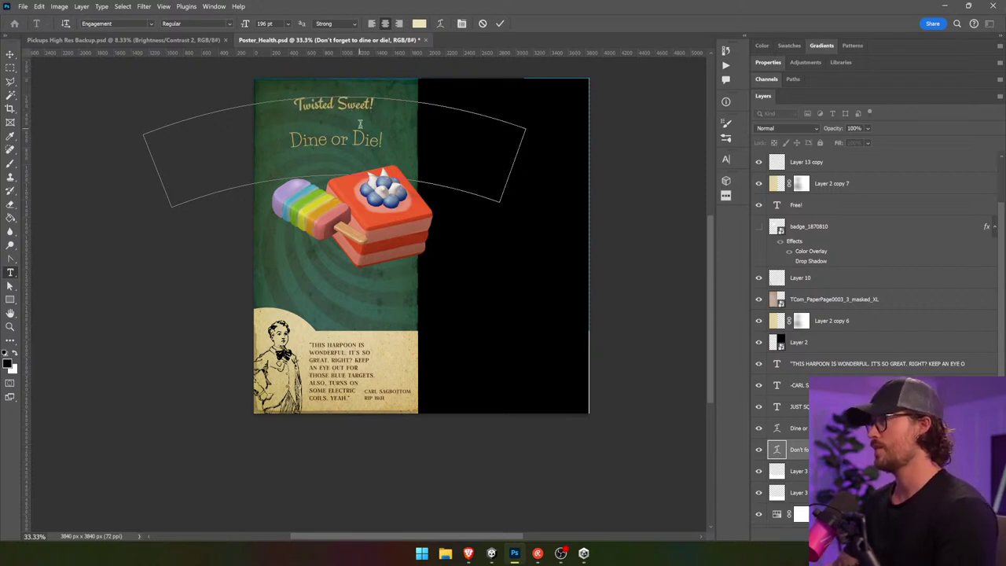
key("Left")
type("s")
- Increase the whole headline's font size to 306 pt
key("ctrl+a")
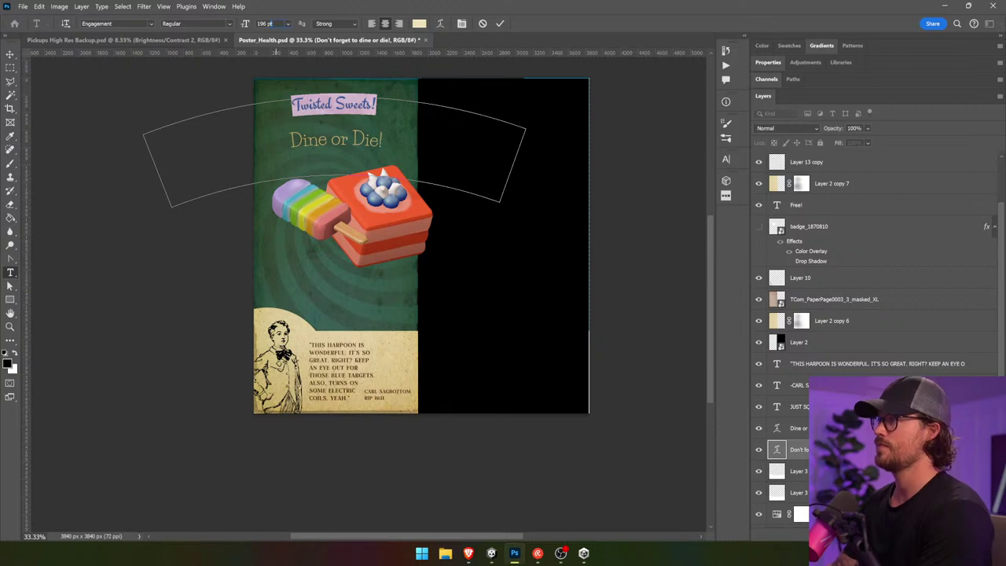
key("shift+Up")
key("shift+Up")
key("shift+Up")
key("shift+Up")
key("shift+Up")
key("shift+Up")
key("shift+Up")
key("shift+Up")
key("shift+Up")
key("shift+Up")
key("shift+Up")
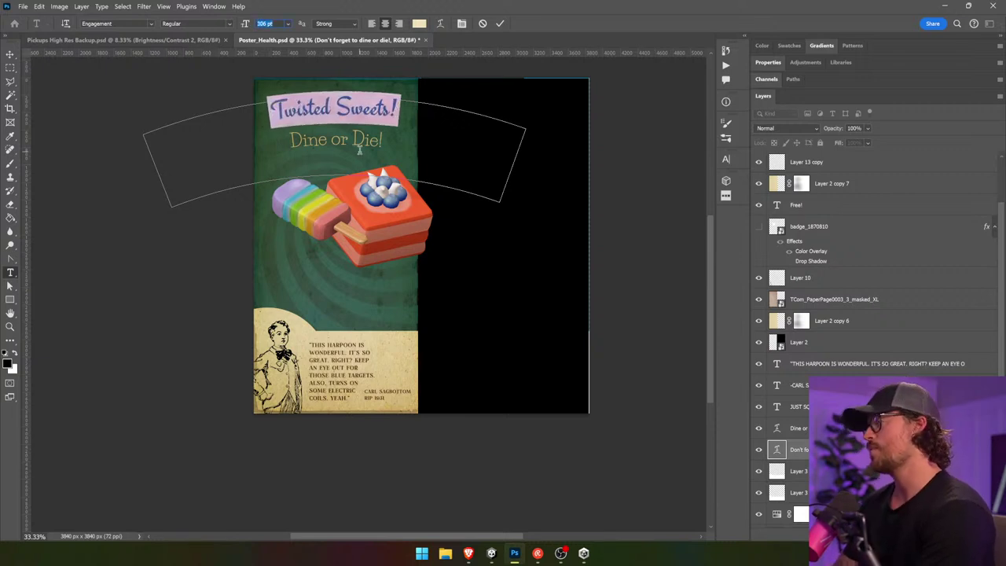
left_click(11, 56)
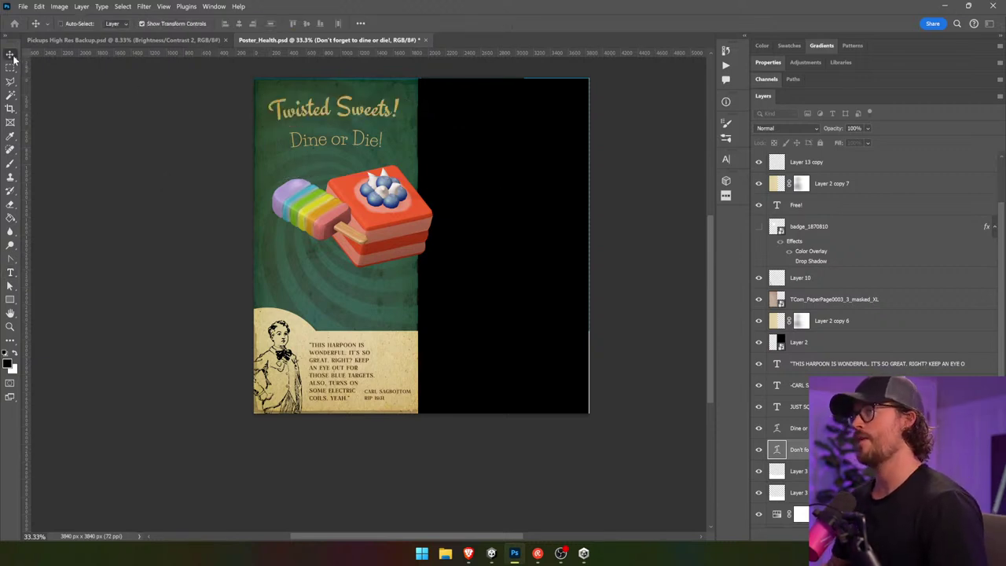
- Replace the subtitle text with "Sweeter than death!"
left_click(10, 272)
left_click(344, 138)
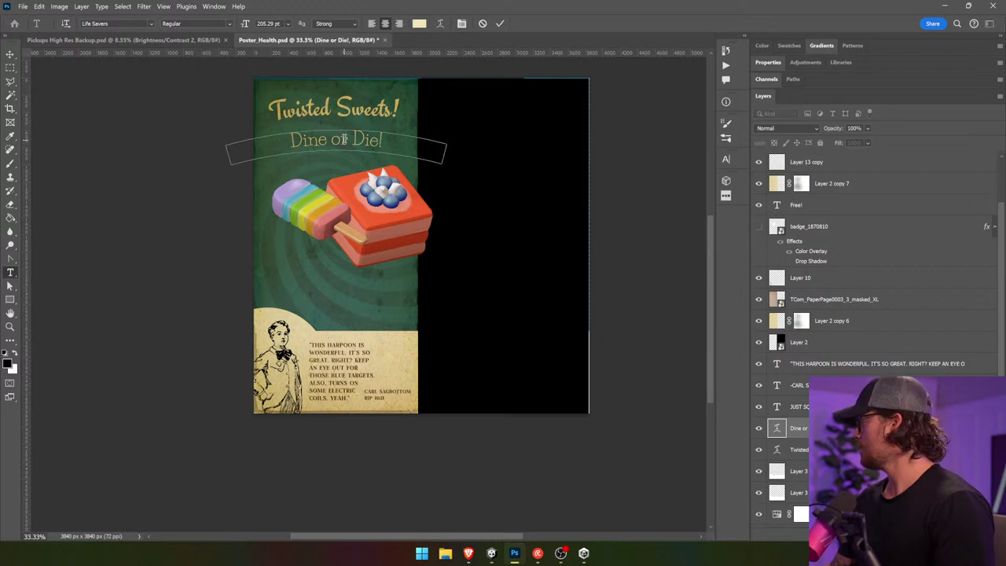
key("ctrl+a")
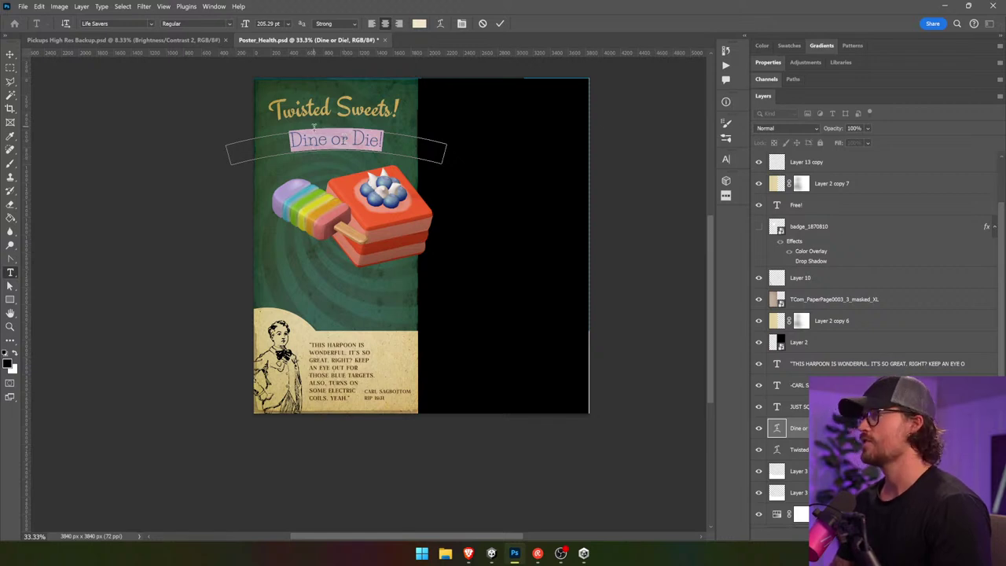
key("BackSpace")
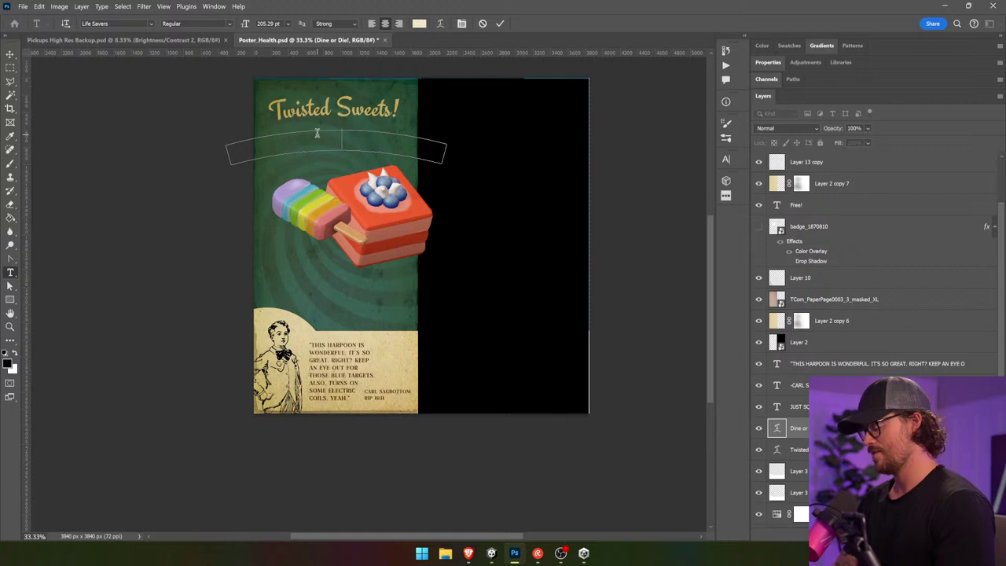
type("Sweeter than dea")
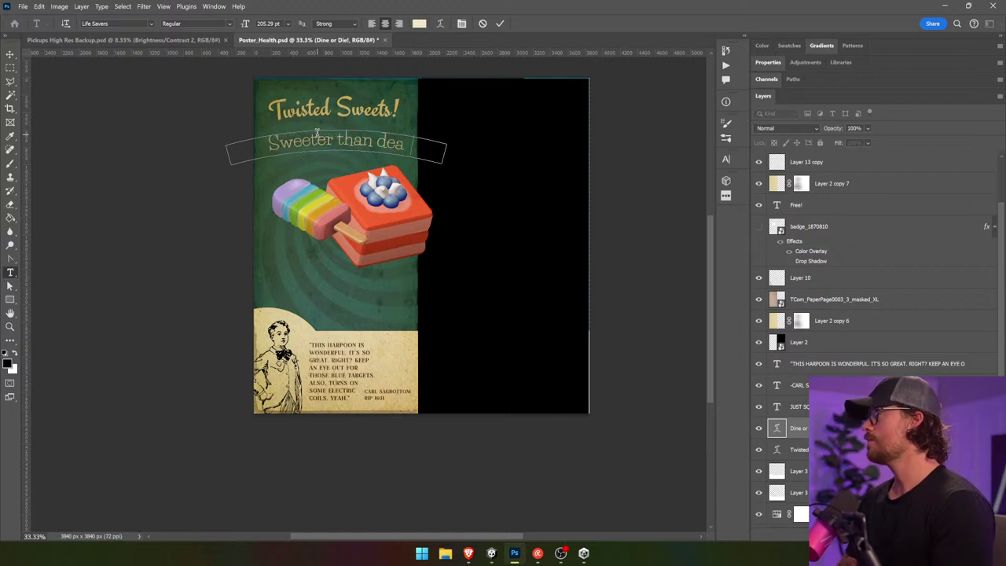
type("th!")
- Reduce the subtitle's font size and move it up closer beneath the headline
key("ctrl+a")
left_click_drag(280, 24, 211, 23)
scroll(211, 22, "down", 20)
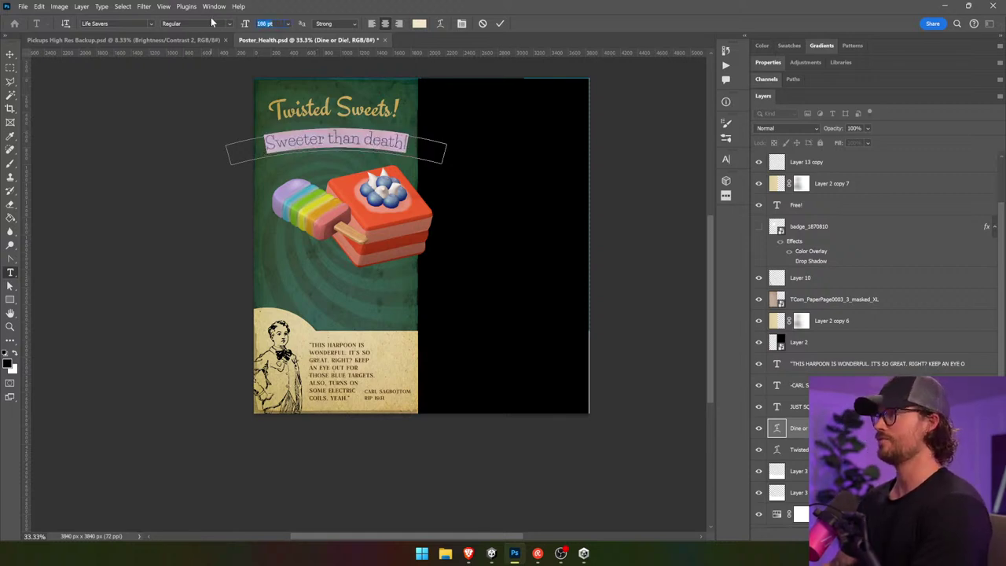
left_click(10, 54)
left_click_drag(391, 140, 390, 131)
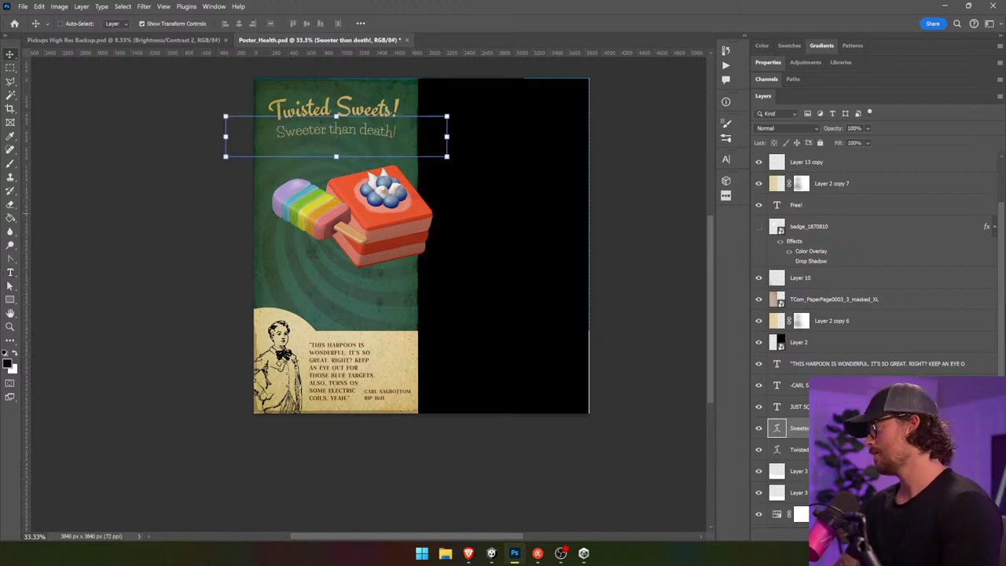
- Scale the headline layer to about 103%, rotate it about 0.8°, and recentre it above the subtitle
left_click(799, 450)
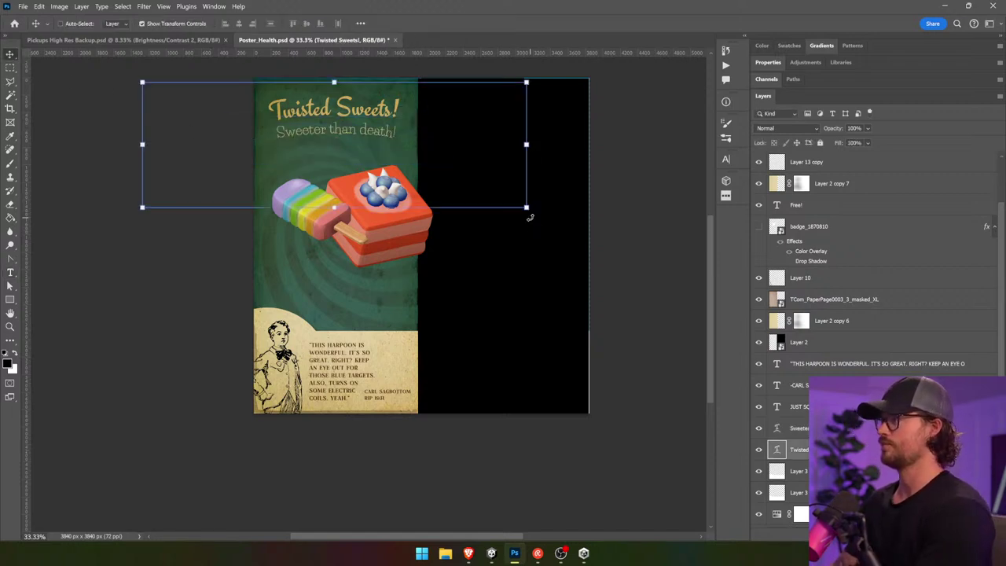
left_click_drag(530, 218, 540, 219)
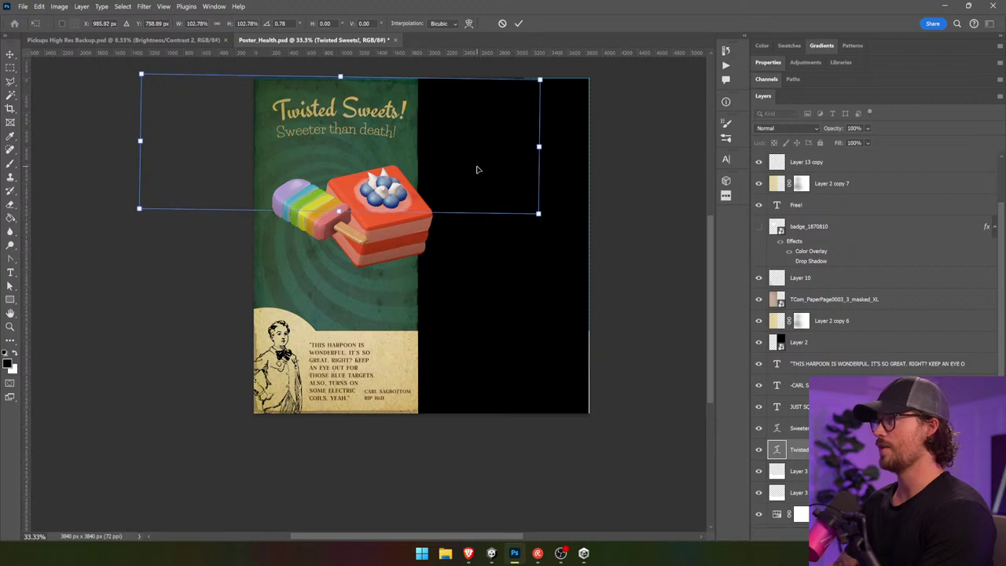
key("Return")
left_click_drag(427, 155, 423, 155)
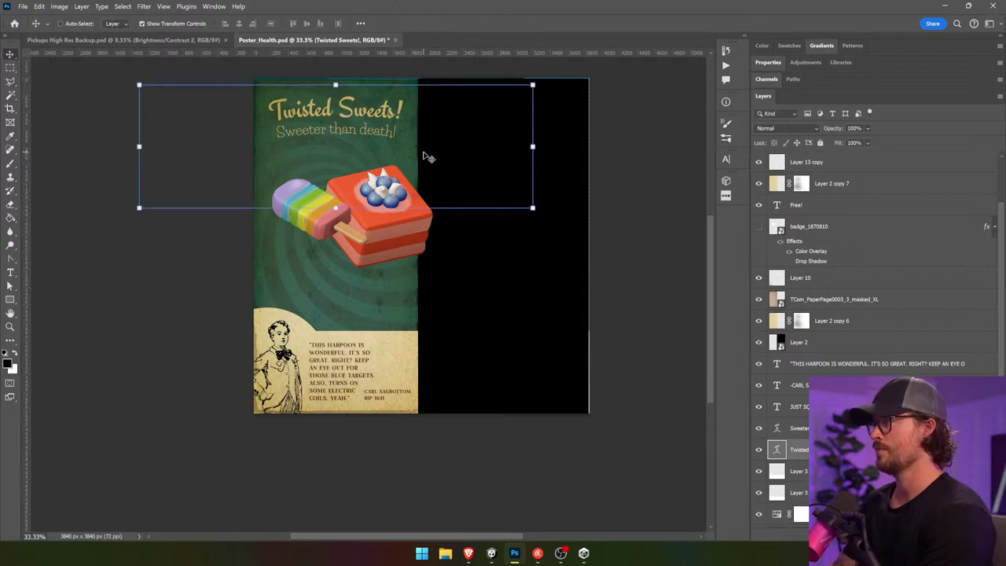
left_click(653, 139)
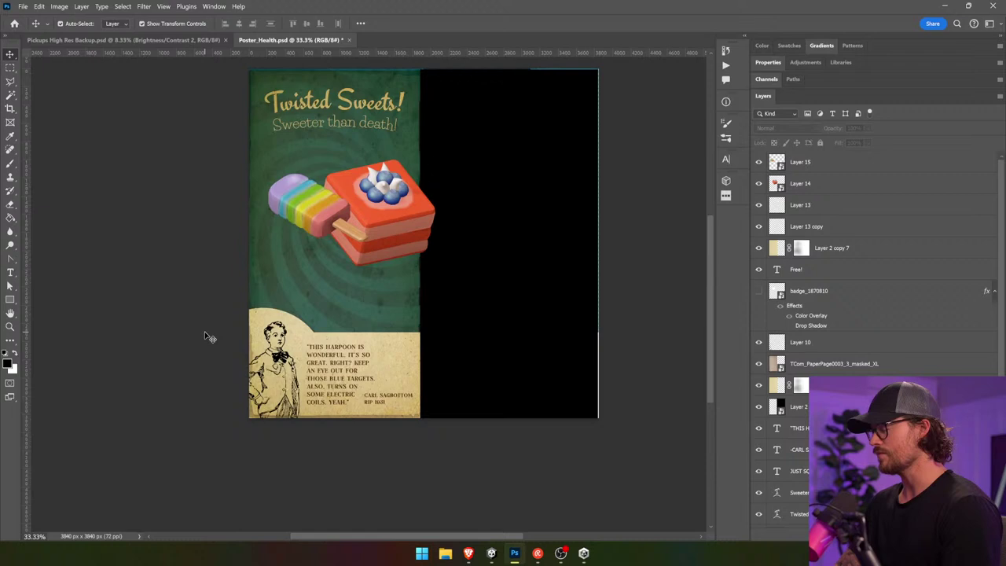
key("ctrl+plus")
key("ctrl+plus")
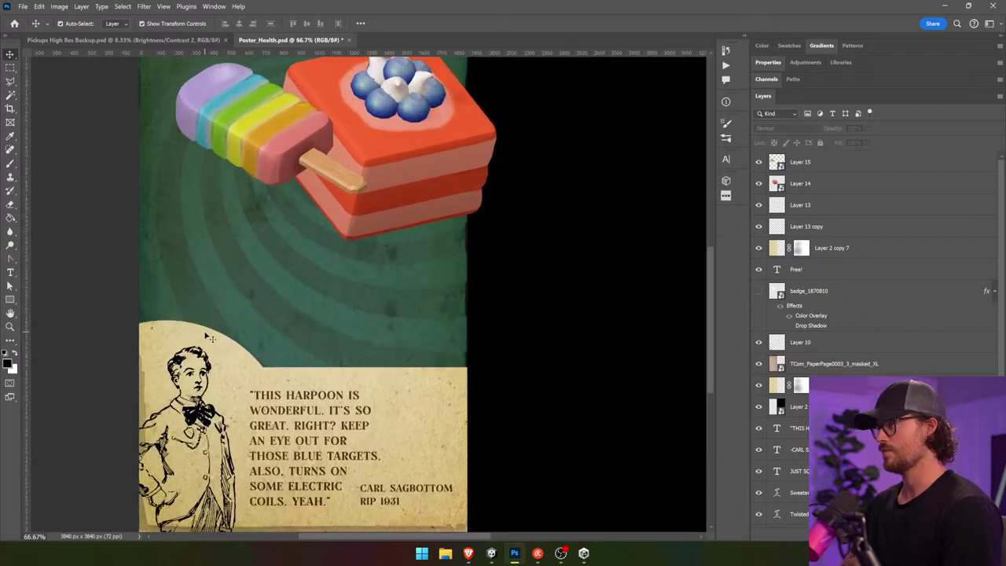
left_click_drag(206, 334, 221, 240)
left_click(10, 273)
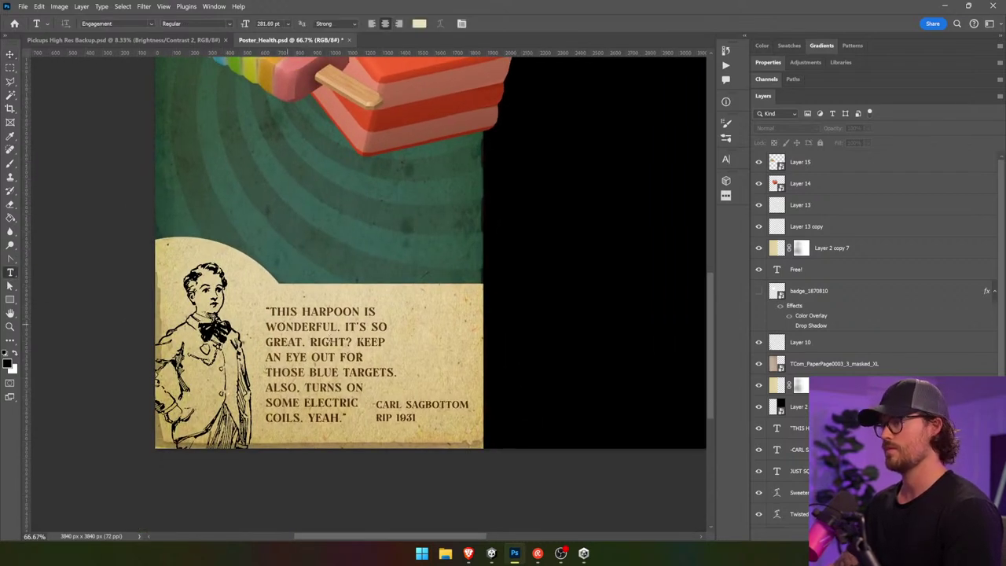
left_click(371, 353)
left_click(10, 53)
key("Delete")
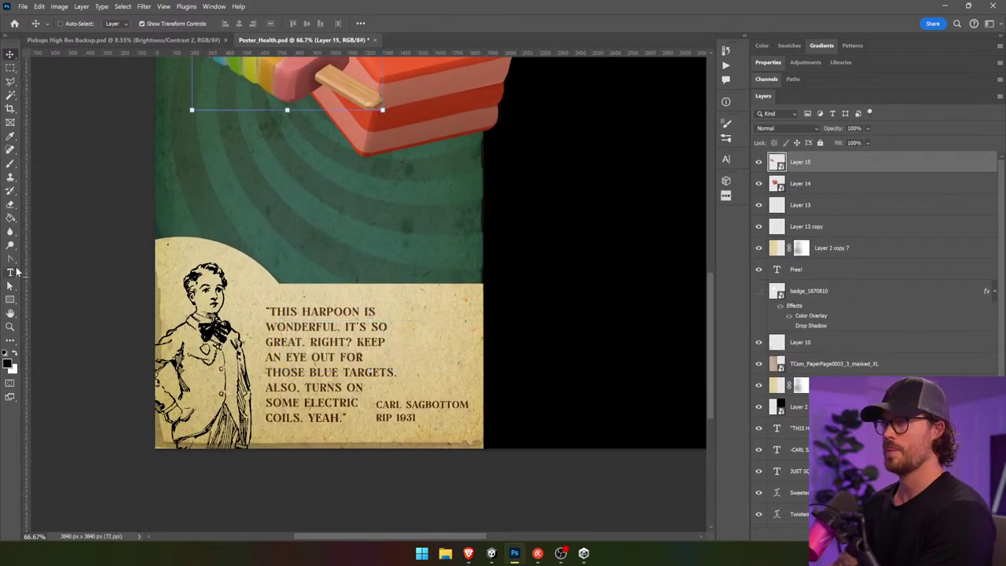
- Replace the harpoon quote beside the engraved man with the placeholder text "ASDGFASDFASDFASDFASDF", keeping the opening quotation mark
left_click(10, 273)
left_click_drag(343, 418, 284, 306)
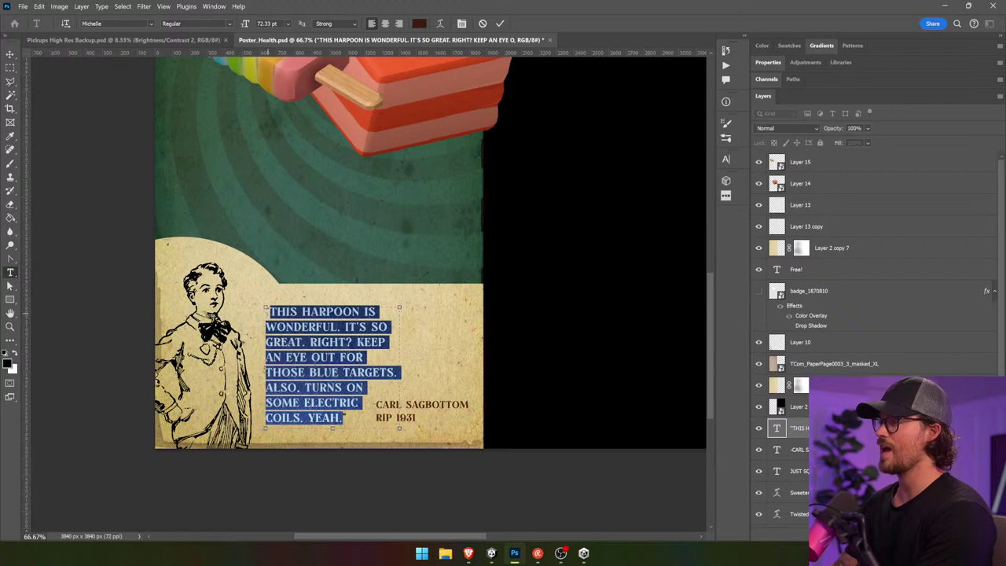
key("BackSpace")
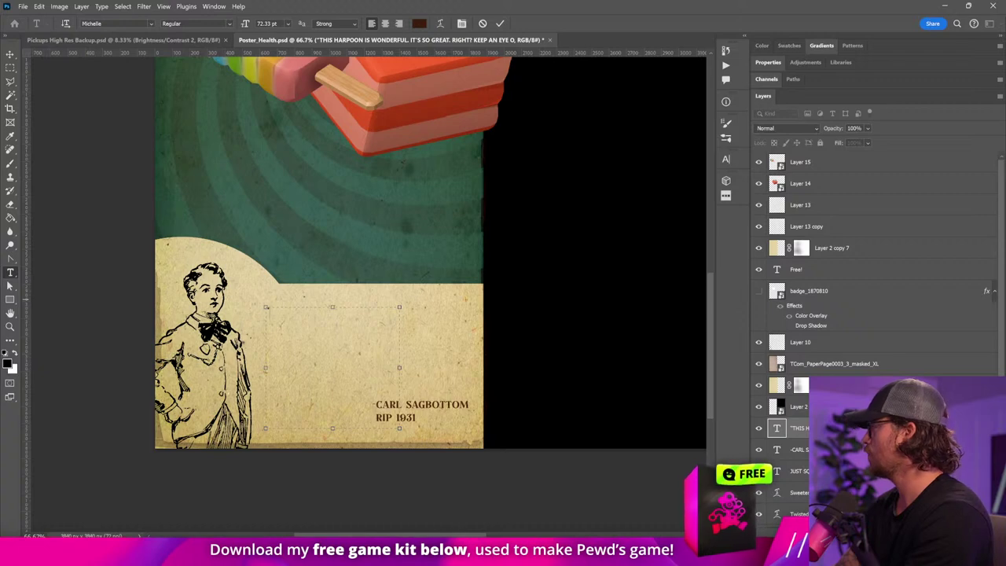
type("ASD")
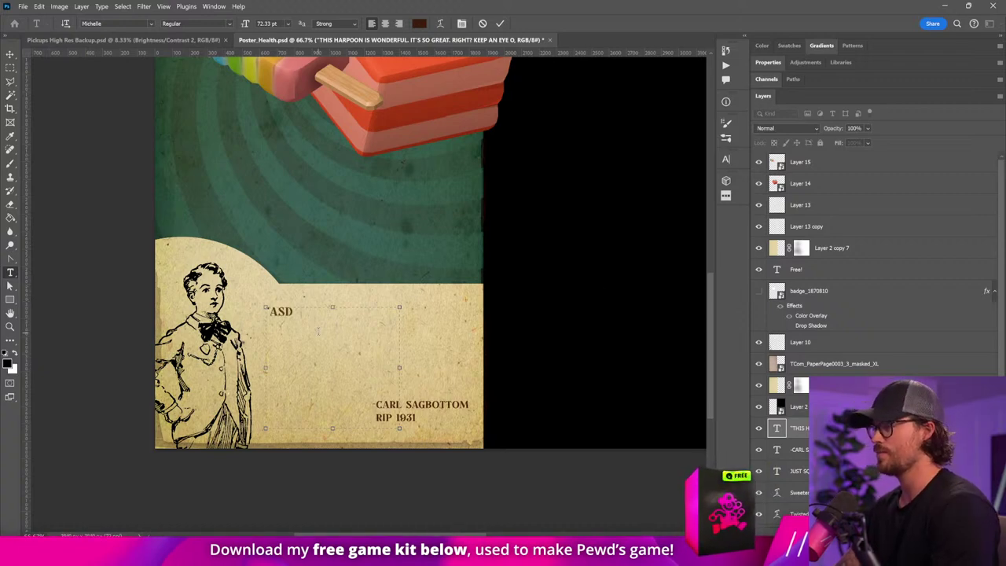
type("GFASDFASDFASDFASDFASDF")
left_click(10, 54)
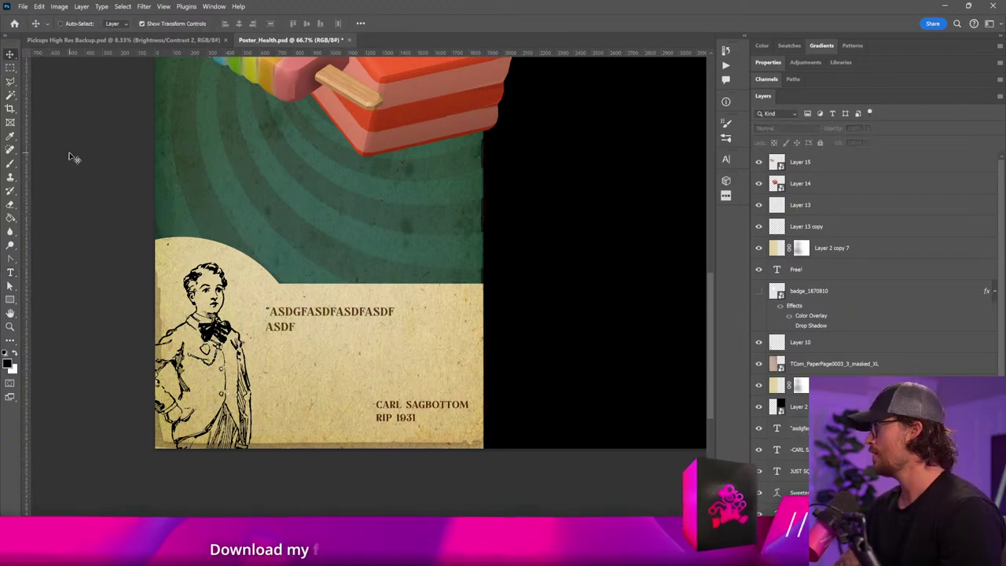
- Rotate the popsicle image (Layer 15) clockwise until it stands nearly upright with its stick pointing down
scroll(383, 248, "up", 5)
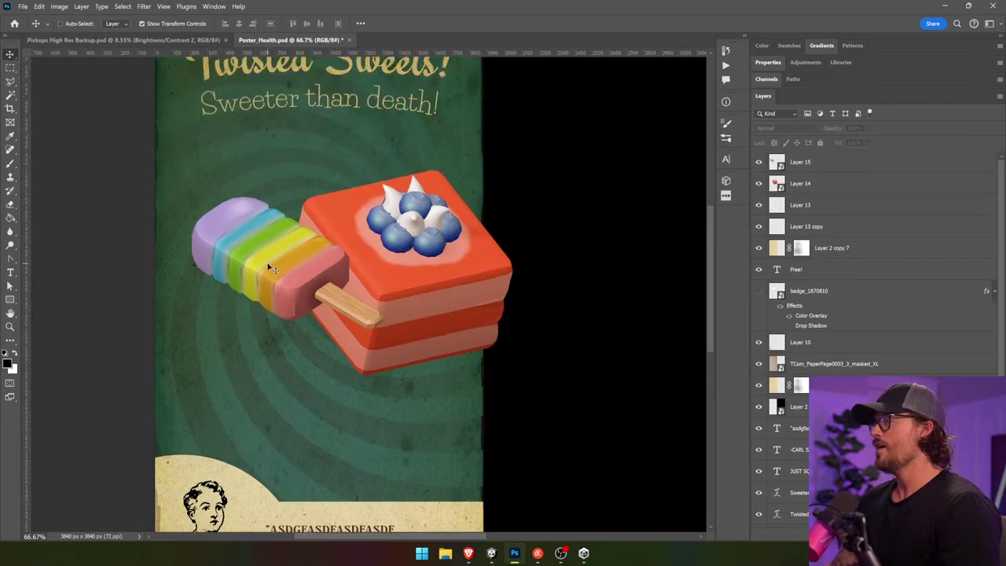
left_click(267, 268)
left_click_drag(386, 332, 311, 371)
key("Return")
- Flip the popsicle horizontally and move it over to the cake's right side
left_click(39, 6)
mouse_move(131, 243)
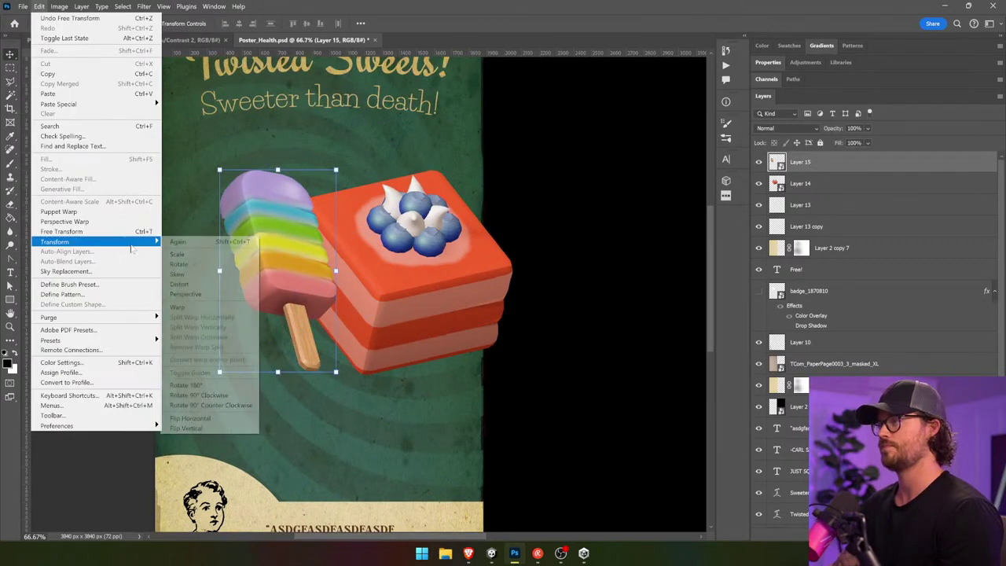
left_click(204, 396)
left_click_drag(308, 271, 489, 271)
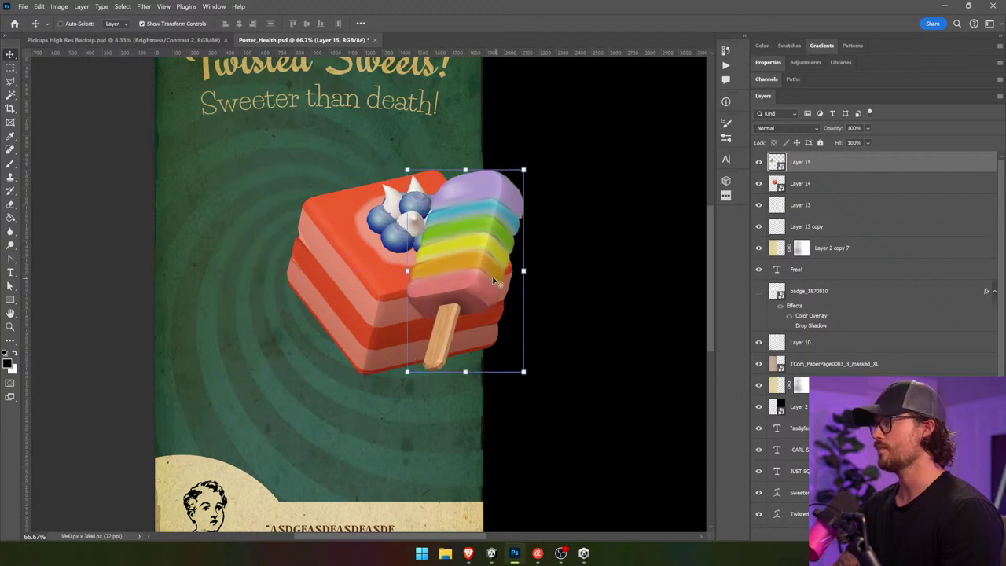
- Move the cake (Layer 14) left of the popsicle, rotate it about -13.5°, and shift it slightly further up and left
left_click(360, 270)
left_click_drag(358, 267, 272, 266)
left_click_drag(433, 156, 370, 123)
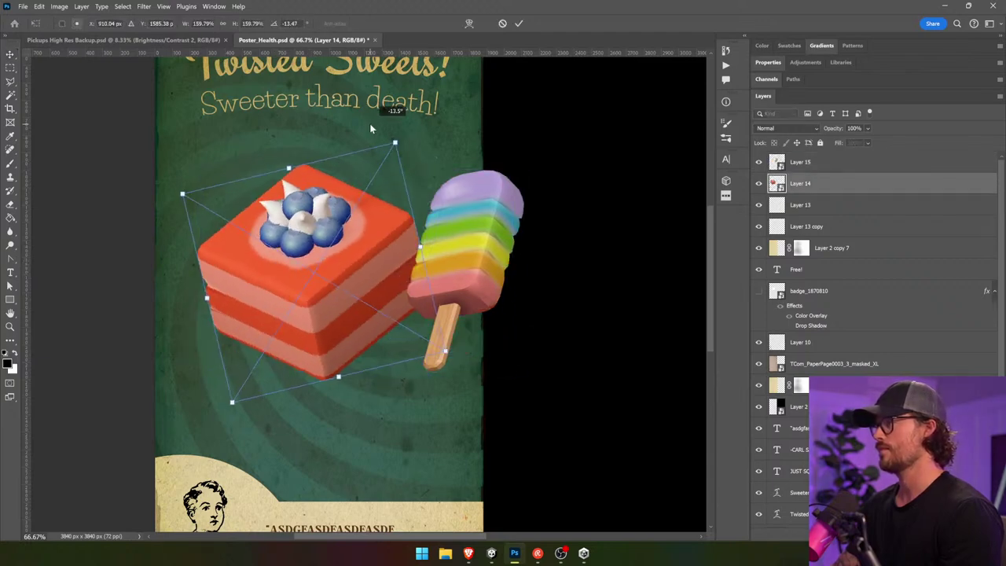
key("Return")
left_click_drag(351, 217, 314, 206)
- Shift the cake past the poster's left edge and set the popsicle close against it, slightly enlarged and rotated a little clockwise
left_click_drag(486, 232, 434, 235)
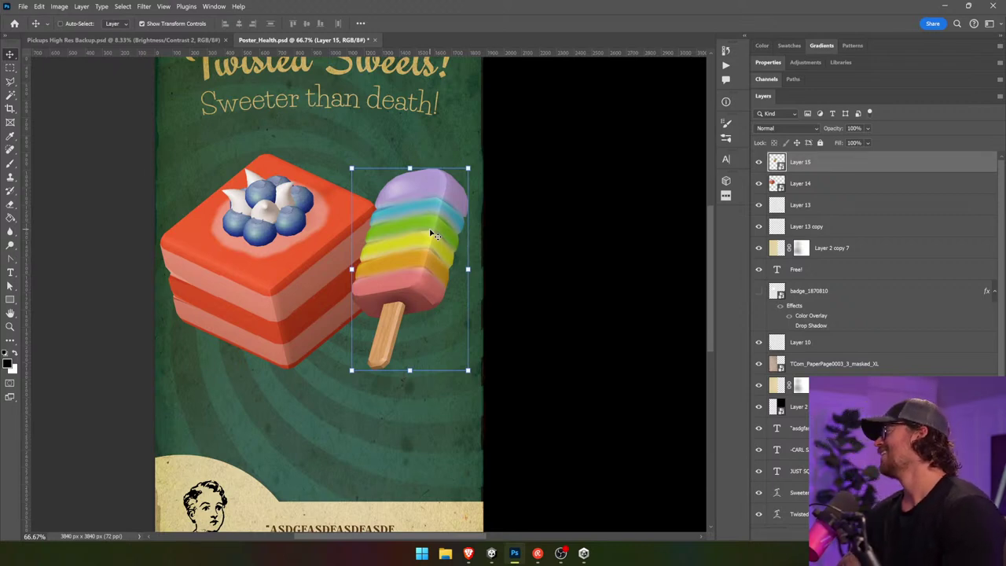
left_click_drag(295, 253, 273, 254)
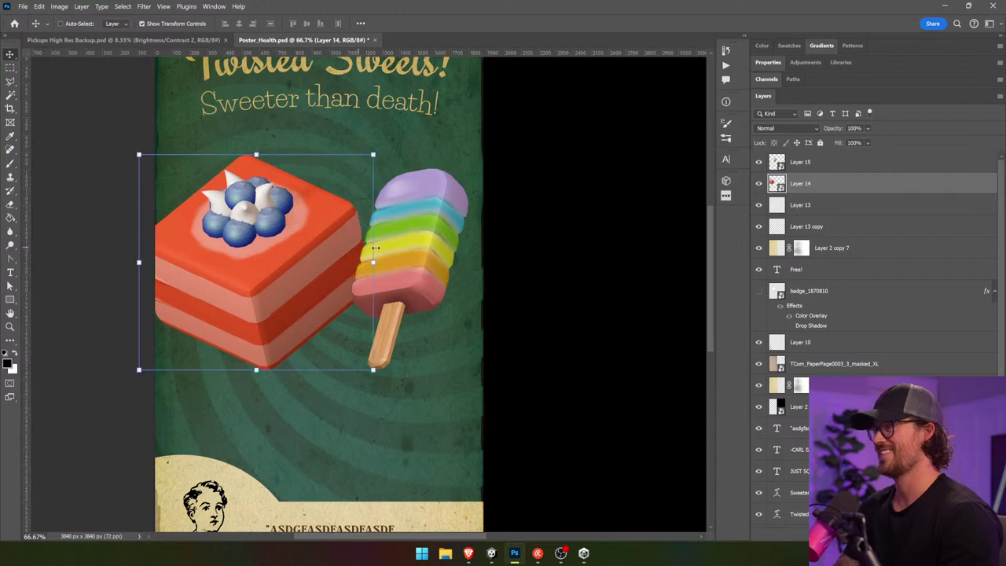
left_click(422, 248, "ctrl")
left_click_drag(421, 249, 387, 252)
left_click_drag(446, 162, 457, 149)
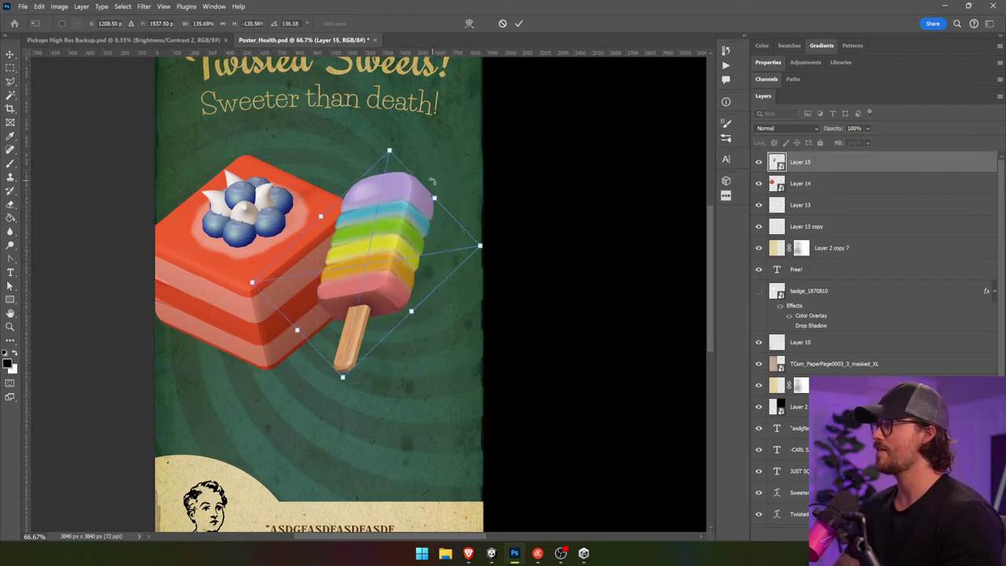
left_click_drag(432, 181, 466, 153)
key("Return")
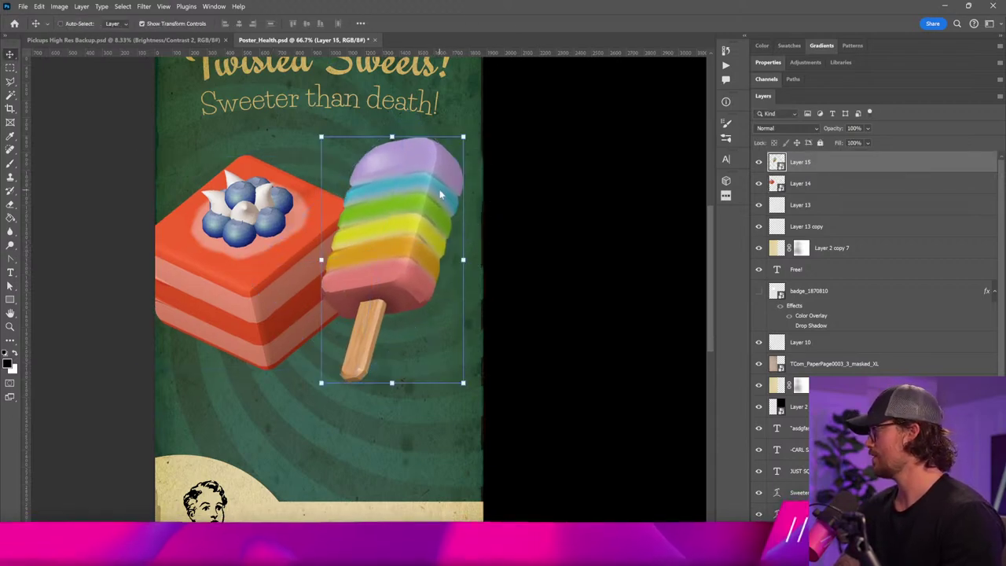
- Lower the popsicle slightly, centre it together with the cake on the poster, and rotate the pair slightly clockwise
left_click_drag(440, 194, 429, 208)
left_click(245, 250, "ctrl+shift")
left_click_drag(245, 251, 278, 247)
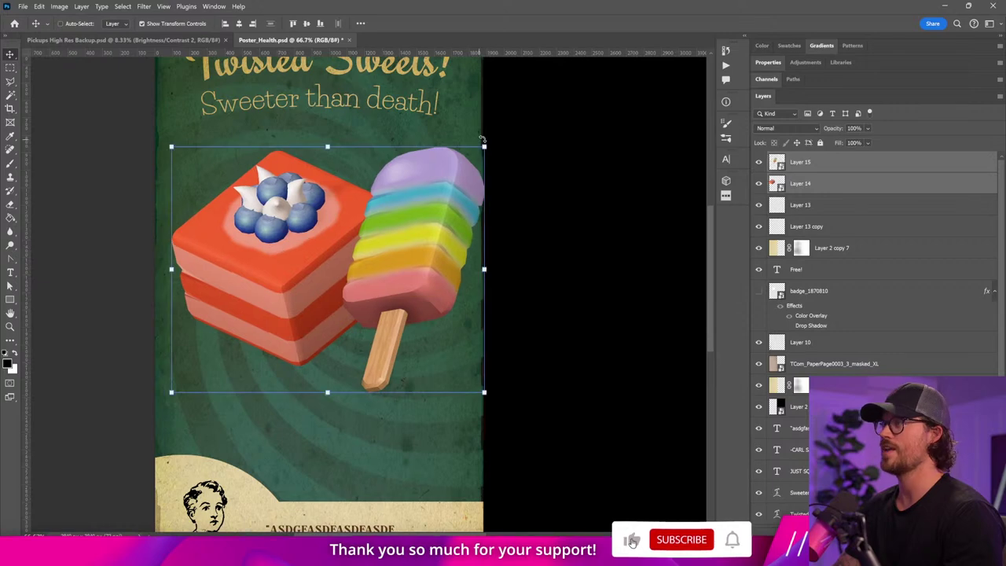
left_click_drag(482, 138, 505, 151)
key("Return")
left_click_drag(423, 209, 412, 208)
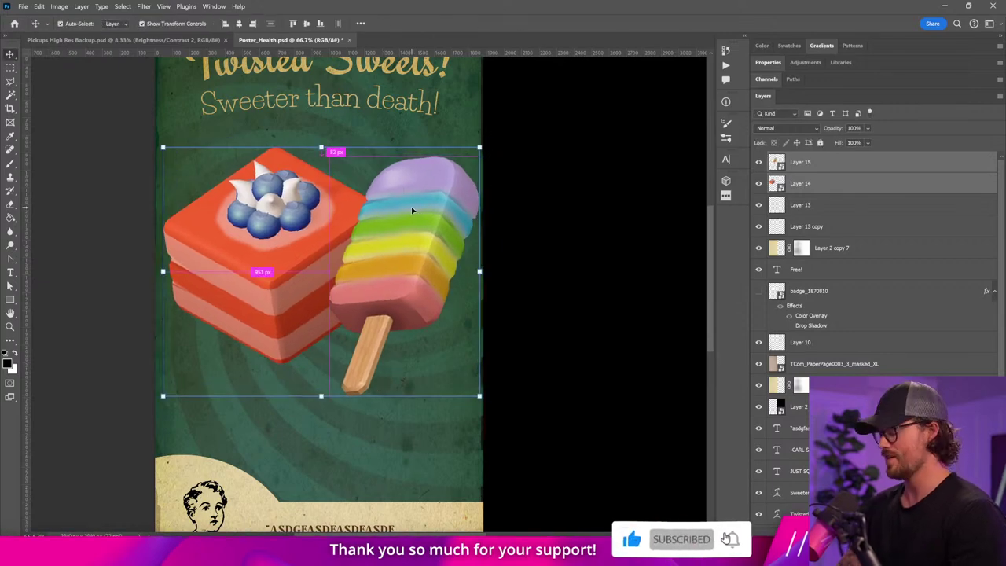
- Scale up the cake and popsicle together until they overhang both poster edges, and move them down beneath the subtitle
key("ctrl+minus")
key("ctrl+minus")
key("ctrl+minus")
key("ctrl+plus")
key("ctrl+plus")
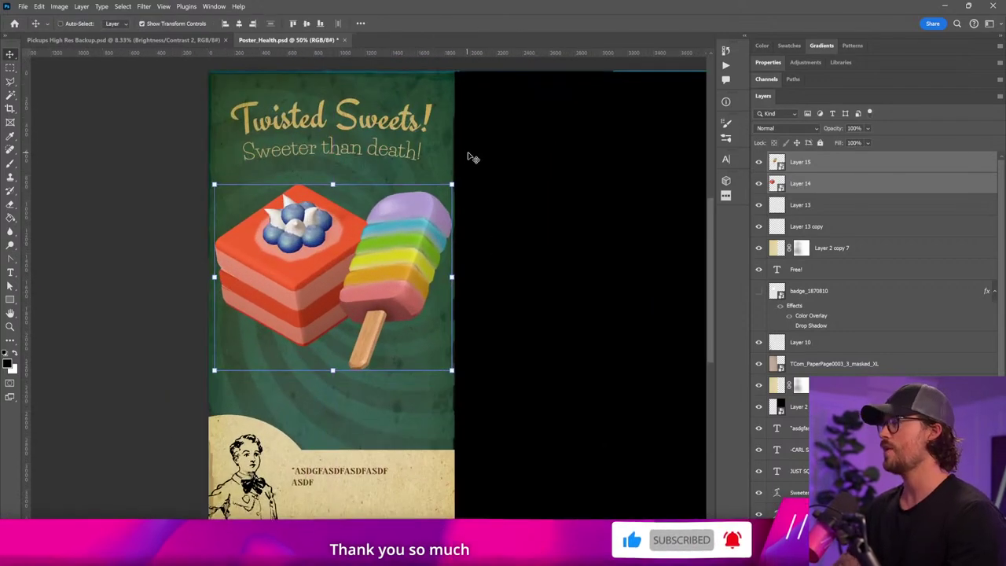
left_click_drag(452, 183, 508, 140)
key("Return")
left_click_drag(461, 216, 430, 262)
- Recolour the green poster background to brown by shifting the hue of the Hue/Saturation 2 adjustment layer
scroll(801, 348, "down", 4)
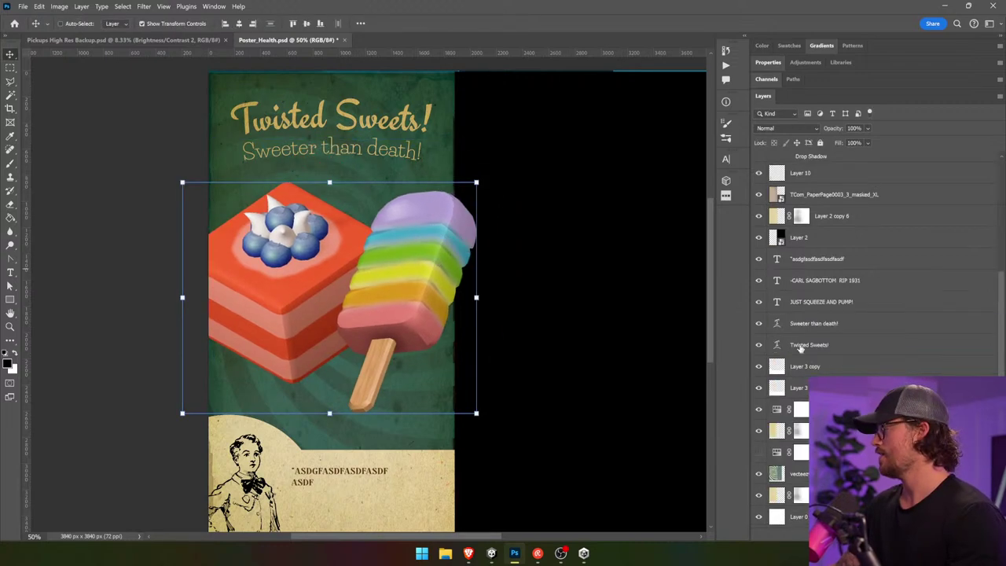
left_click(801, 408)
double_click(776, 408)
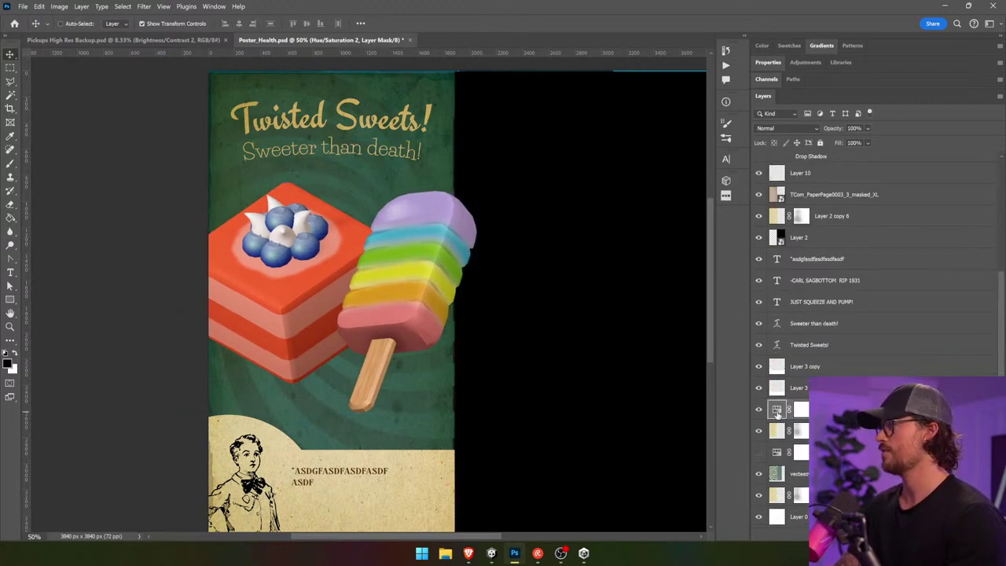
left_click_drag(840, 142, 863, 136)
left_click_drag(826, 140, 791, 138)
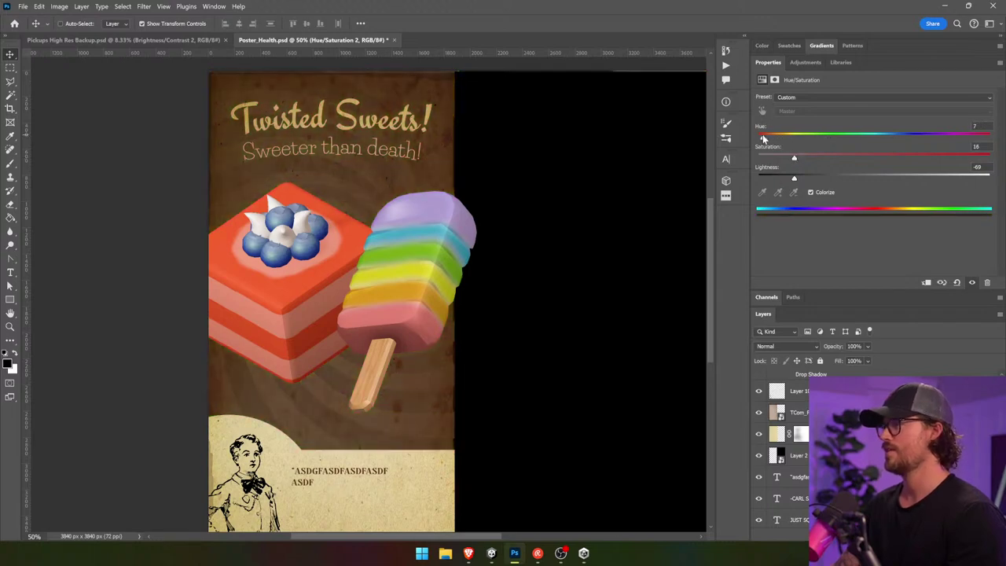
- Rotate the cake and popsicle together slightly clockwise and deselect them
left_click(312, 262)
key("ctrl+t")
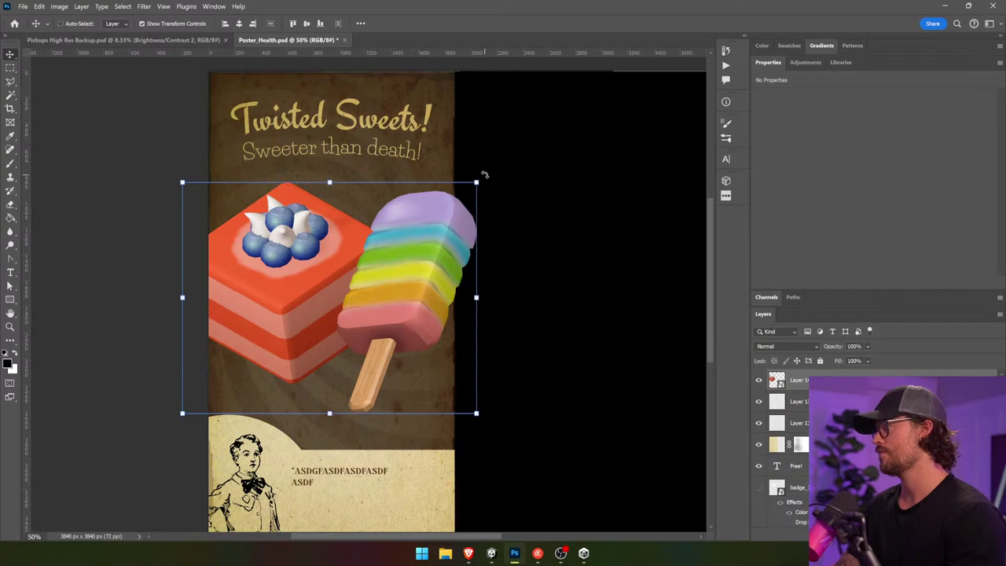
left_click_drag(480, 175, 489, 175)
key("Return")
left_click(135, 221)
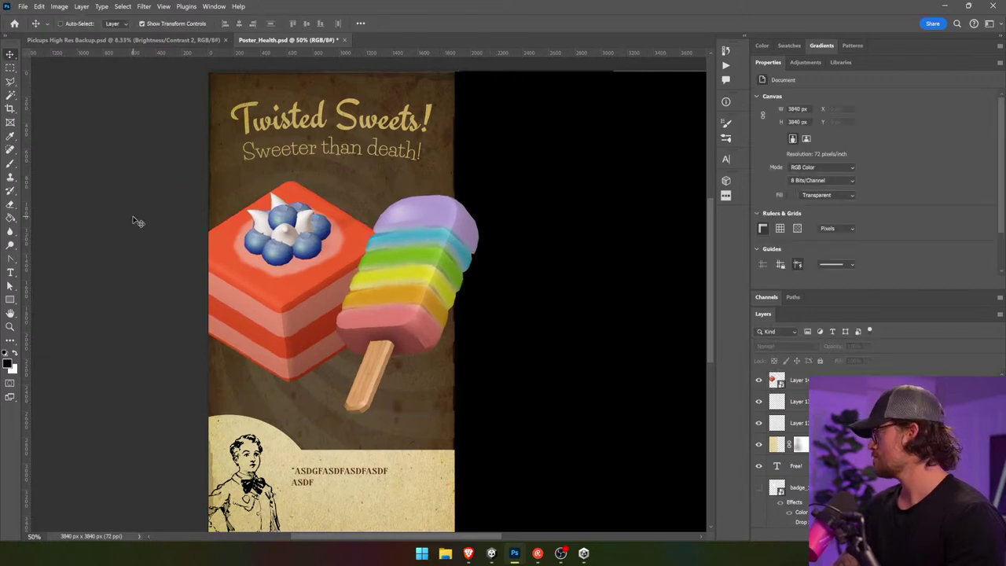
scroll(135, 221, "down", 3)
left_click(10, 272)
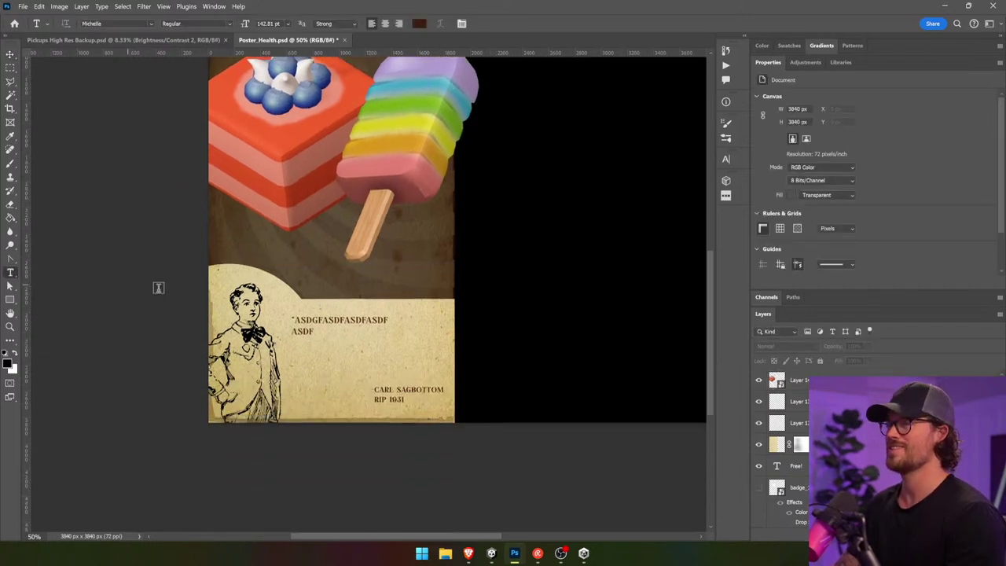
left_click(314, 327)
key("Escape")
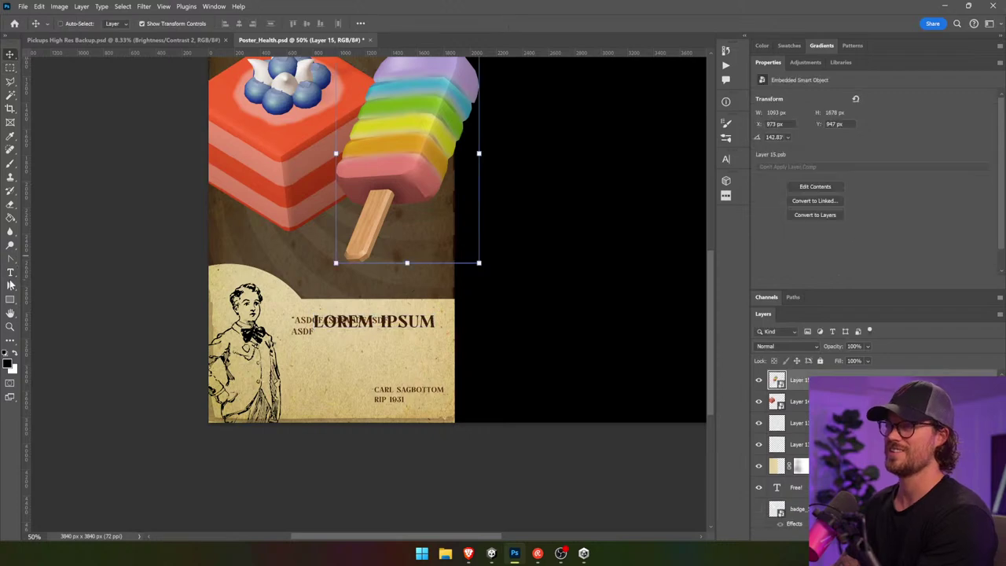
- Replace the quote placeholder after its opening quotation mark with "DON'T FORGET TO BAG YOUR SUGARY SWEETS. YOU'LL FIND EM ALL OVER THE TOWER"
left_click(299, 319)
key("ctrl+a")
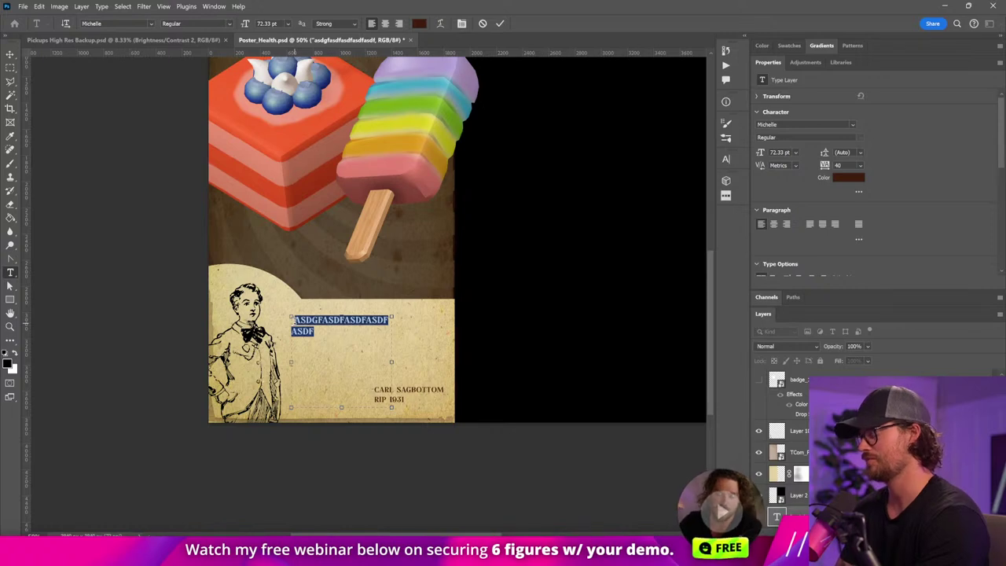
type("DON'T FO")
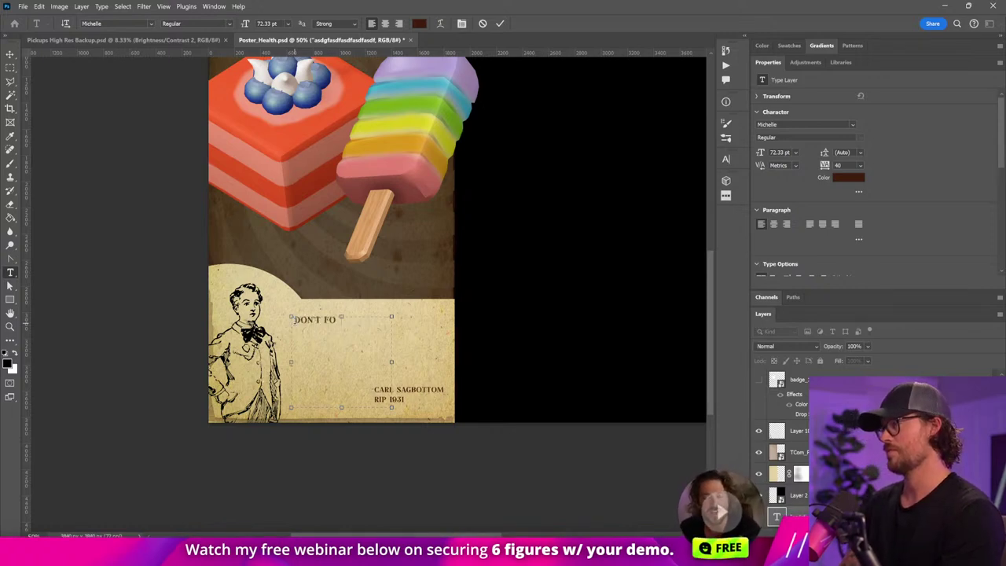
type("RGET TO BAG YOUR SU")
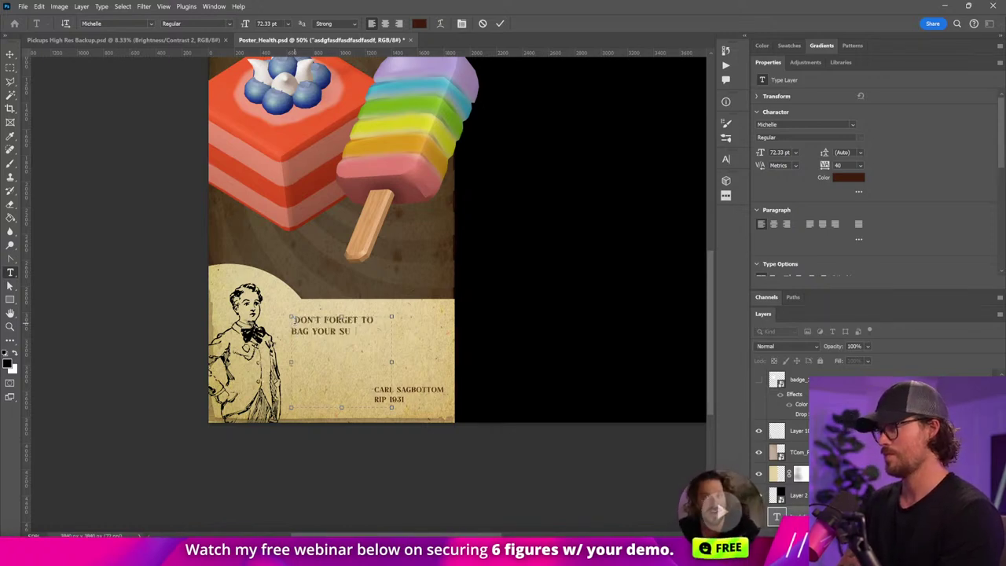
type("GARY SWEET")
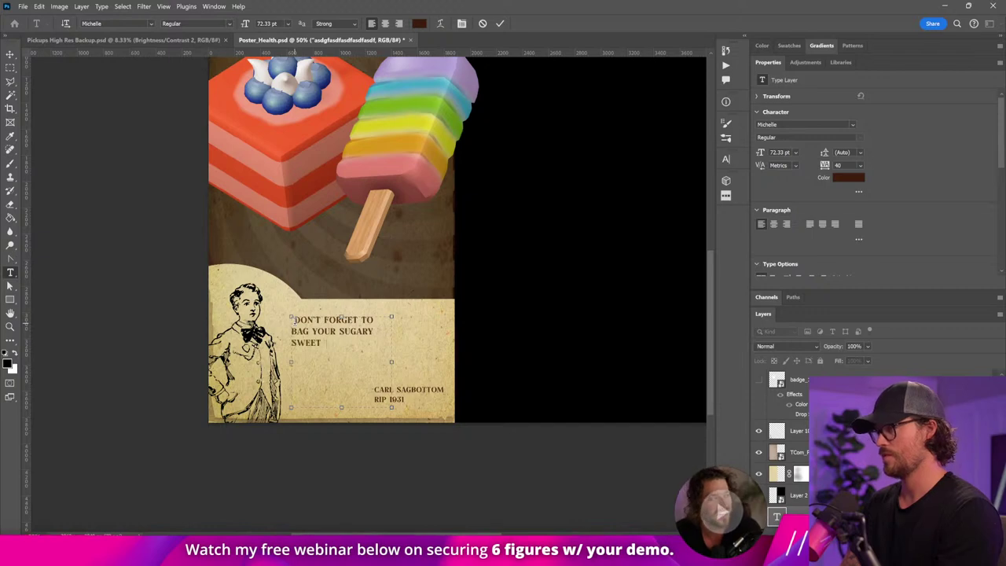
type("S.")
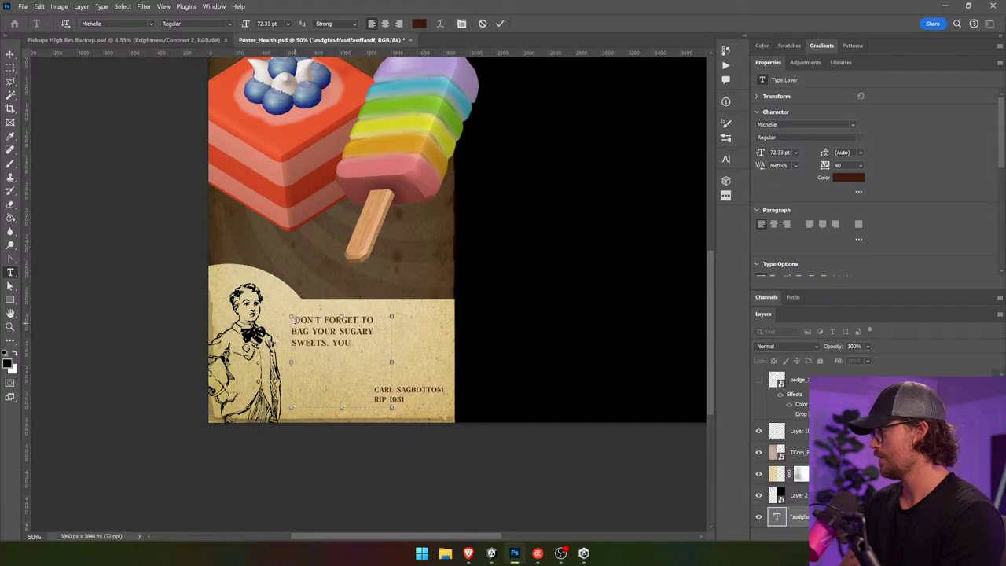
type("YOU'LL")
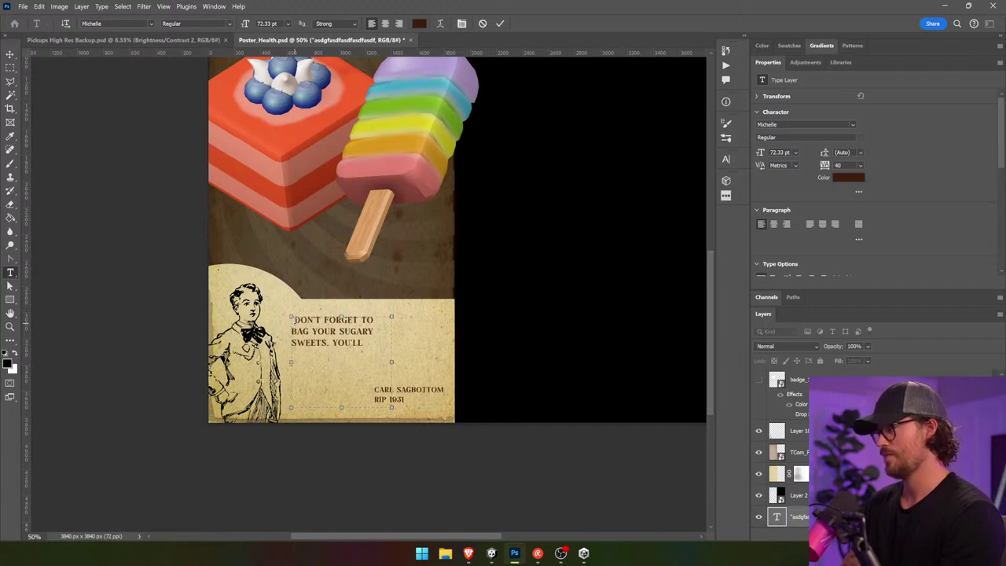
type(" FIND EM ALL OVER THE T")
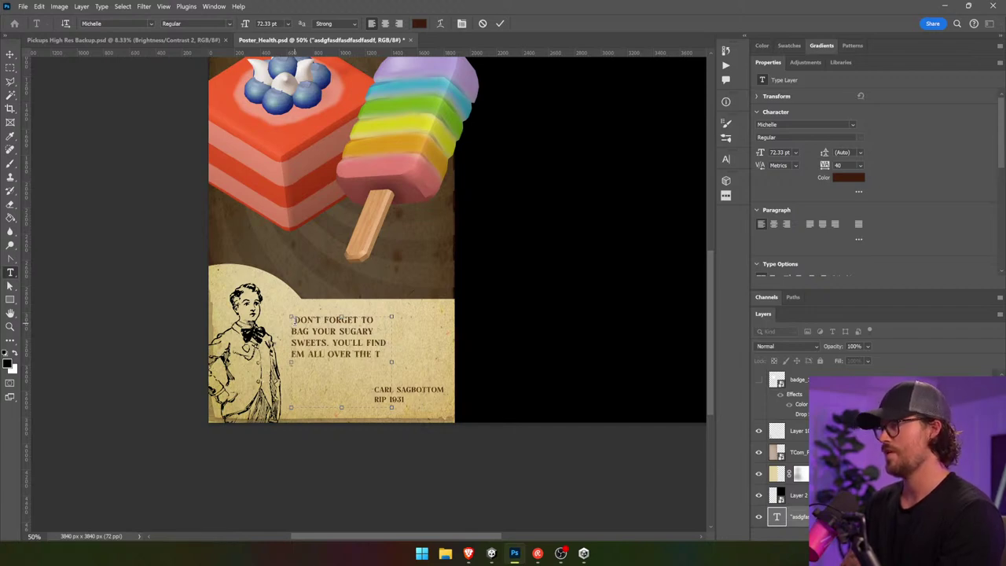
type("OWER!")
key("BackSpace")
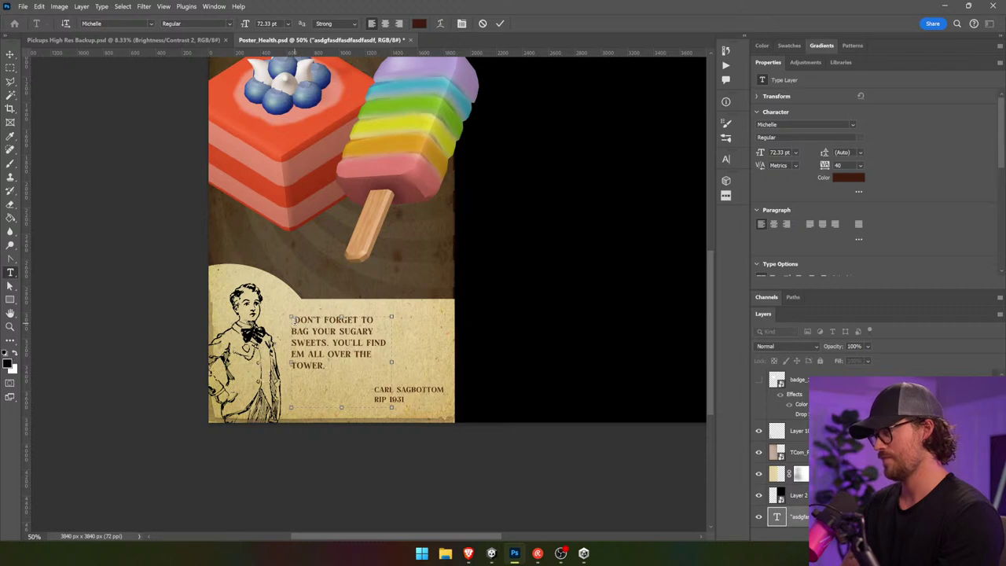
- Continue the quote after "TOWER" with ", IN TRASH CANS, SUITCASES, AND DEAD BODIES! YUM!"
type(". IN TA")
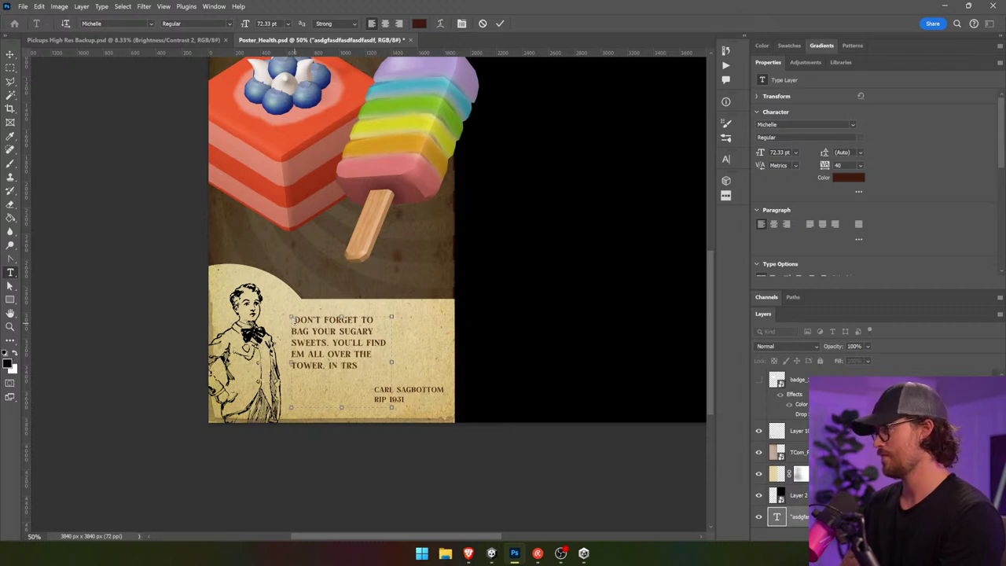
key("BackSpace")
key("BackSpace")
type("ASH C")
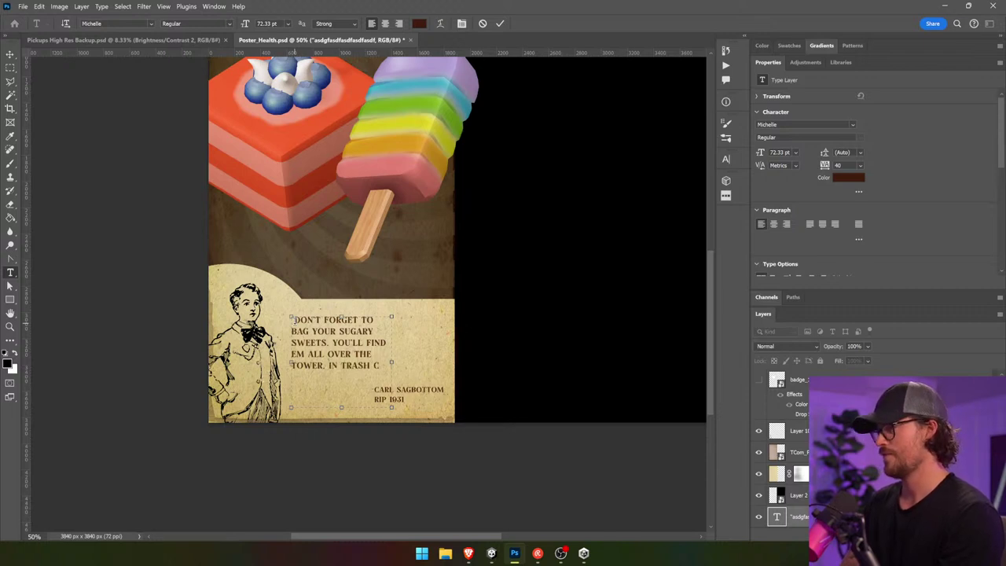
type("ANS.")
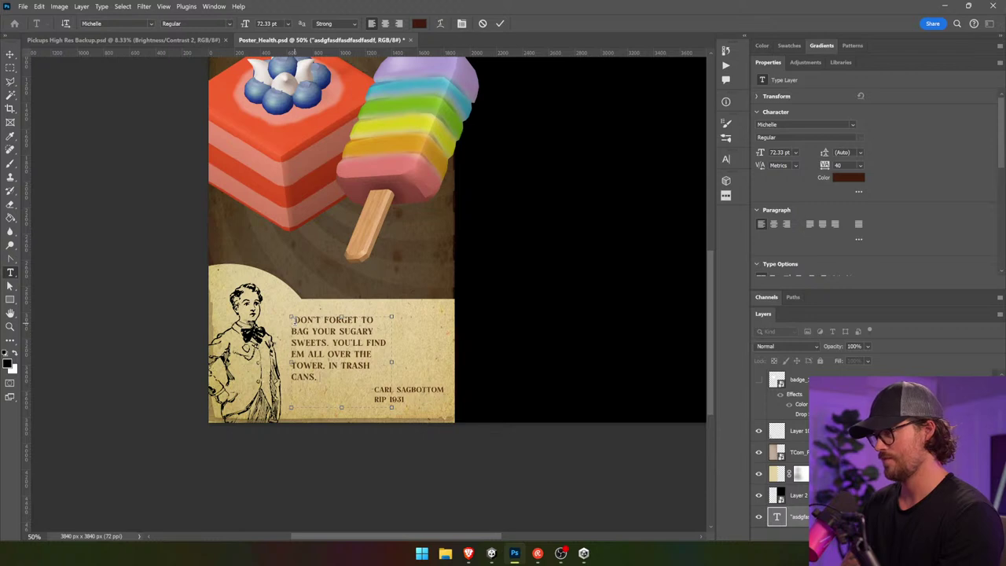
type(" SUIT")
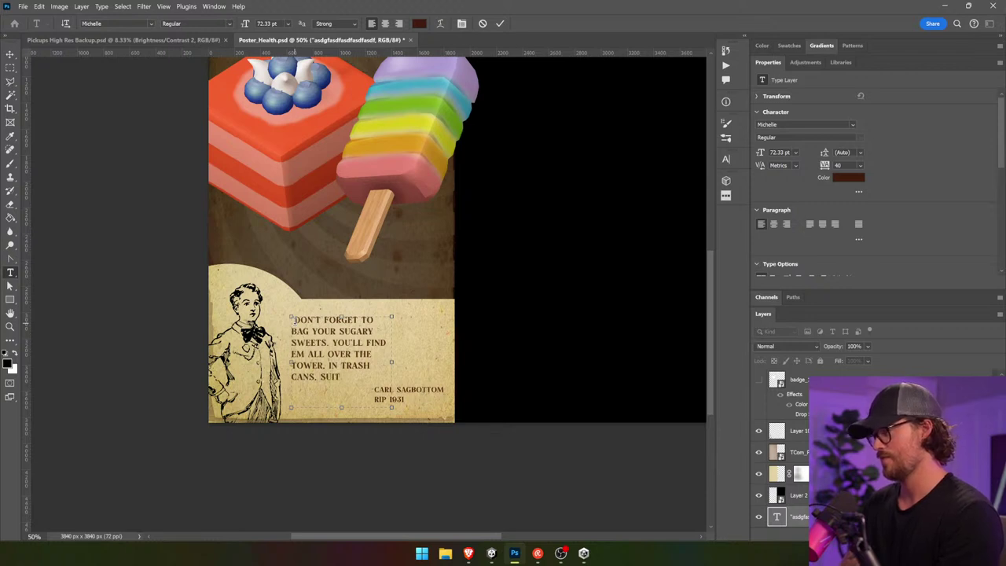
type("CASES, AND DEAD B")
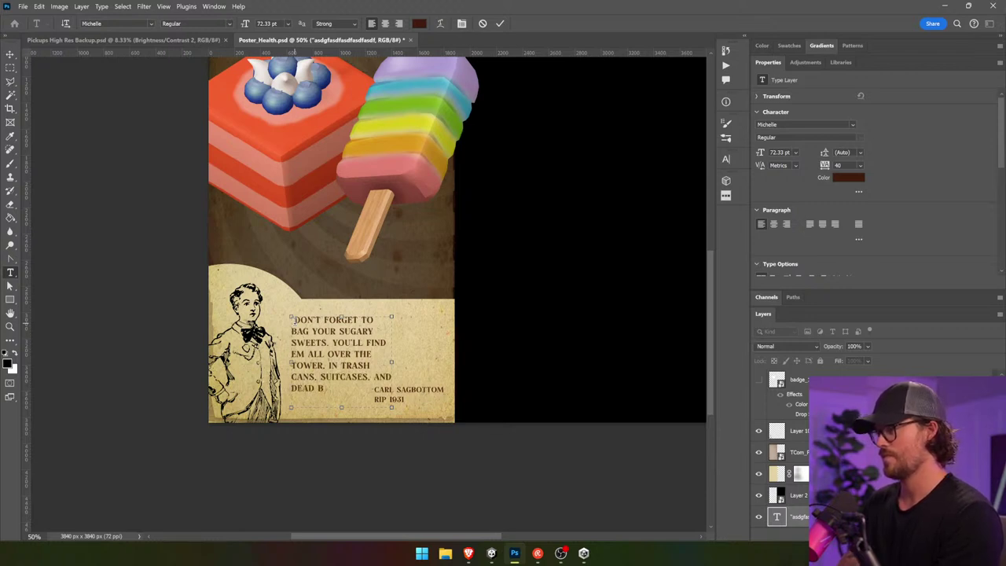
type("ODIES! YU")
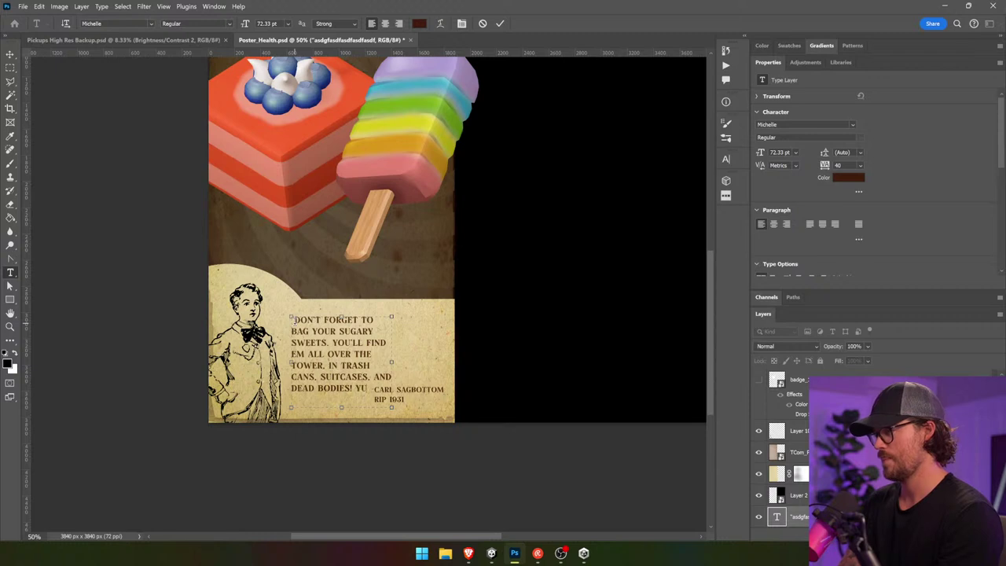
type("M")
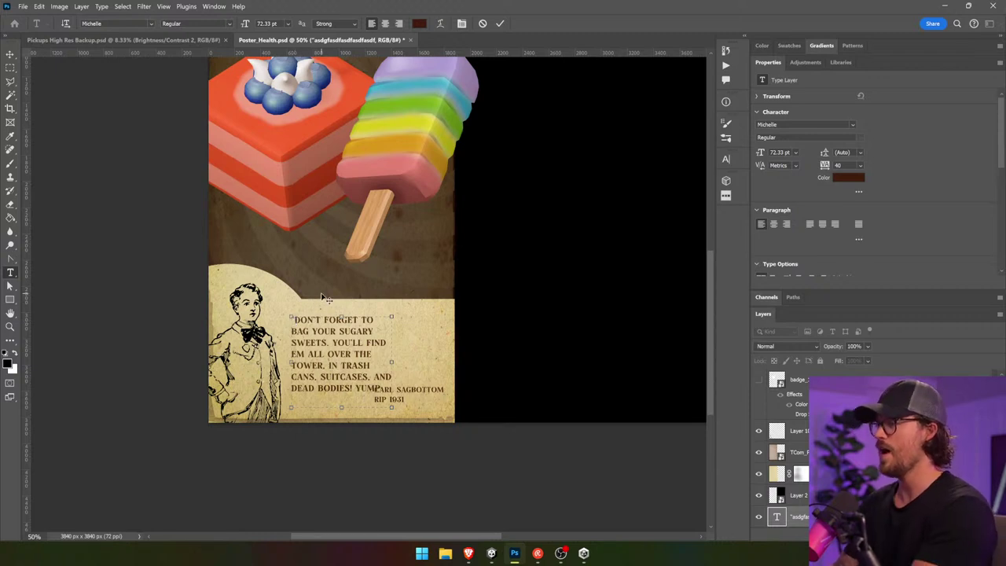
- Nudge the quote text slightly down and right, and widen its text box to about 1138 px so it clears the signature
left_click(10, 54)
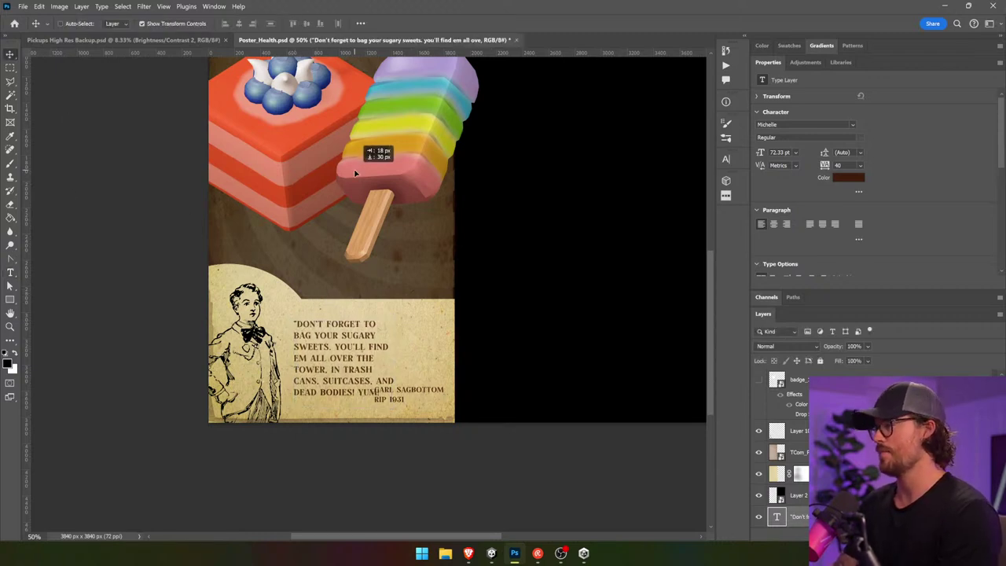
left_click(557, 327)
left_click(361, 360)
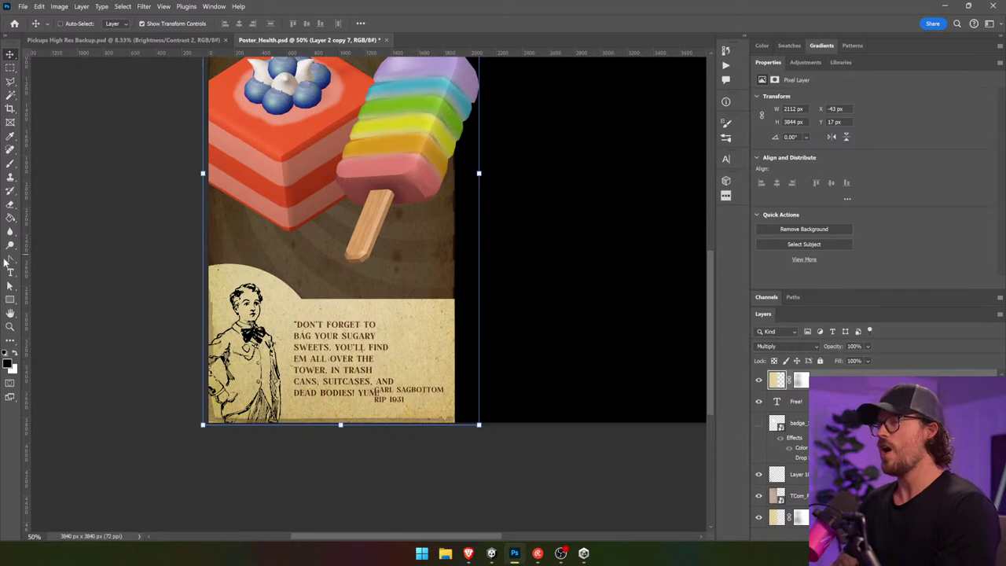
left_click(10, 272)
left_click(330, 359)
left_click_drag(393, 366, 442, 364)
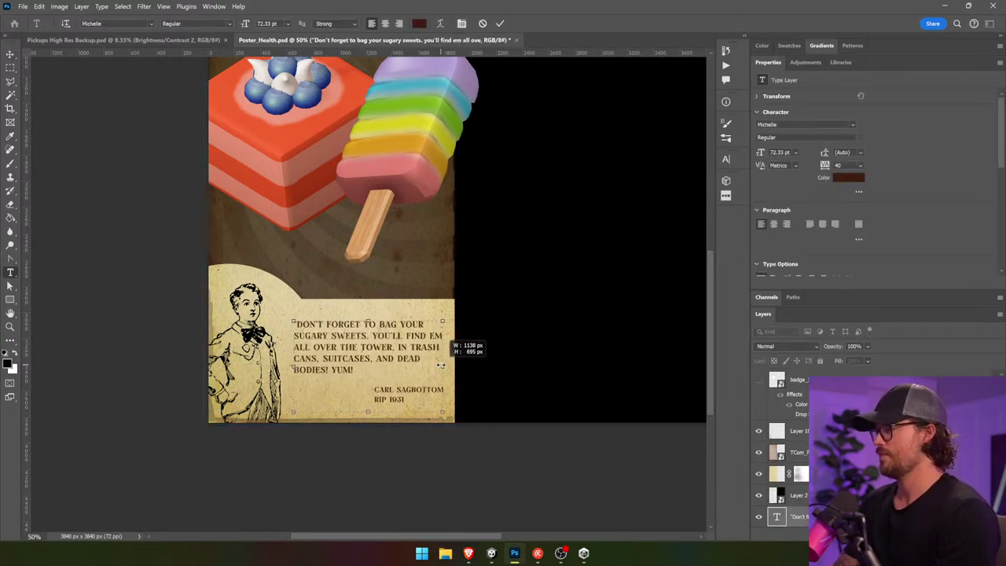
- Nudge the quote text slightly up and add a closing quotation mark after "YUM!"
left_click(10, 54)
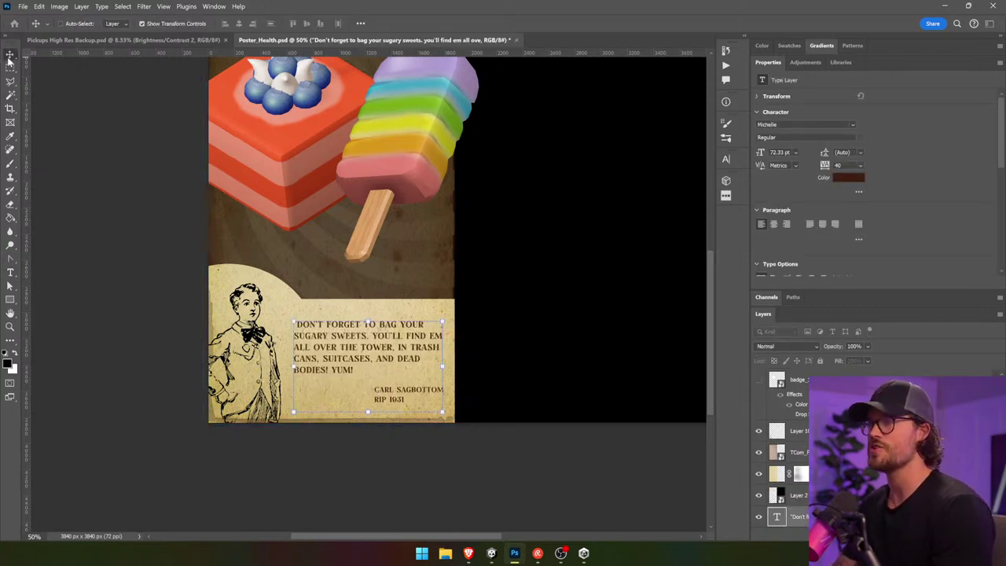
left_click_drag(456, 221, 454, 216)
left_click(75, 260)
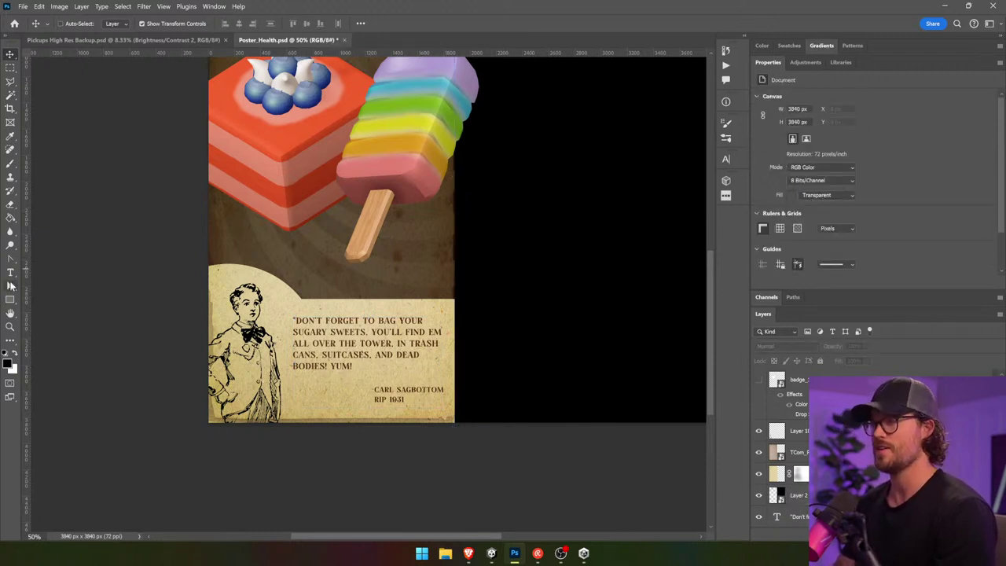
left_click(10, 272)
left_click(360, 366)
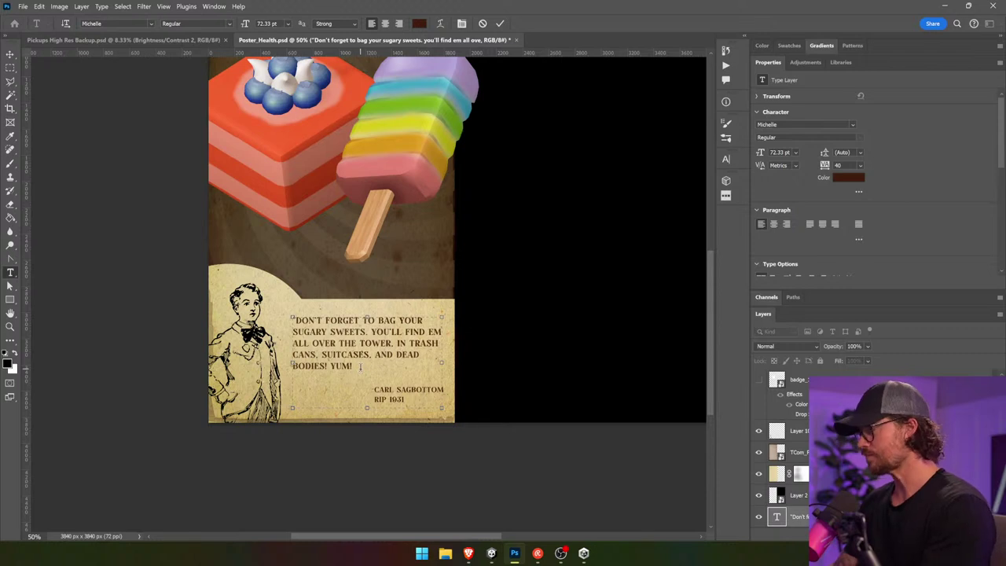
- Reword "BAG YOUR" in the quote's first sentence, trying "EAT" and then "SNAG SOME"
double_click(389, 321)
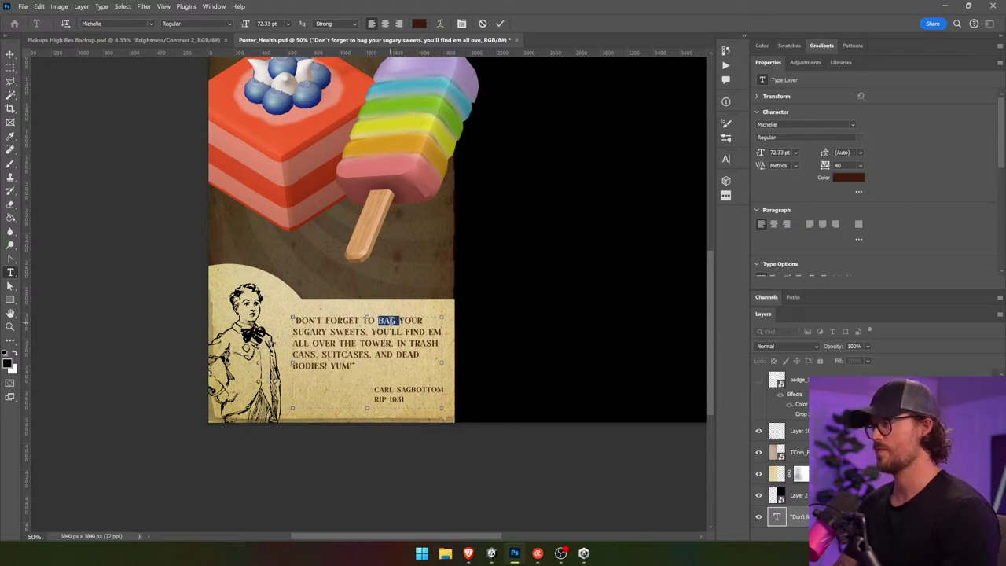
type("eat")
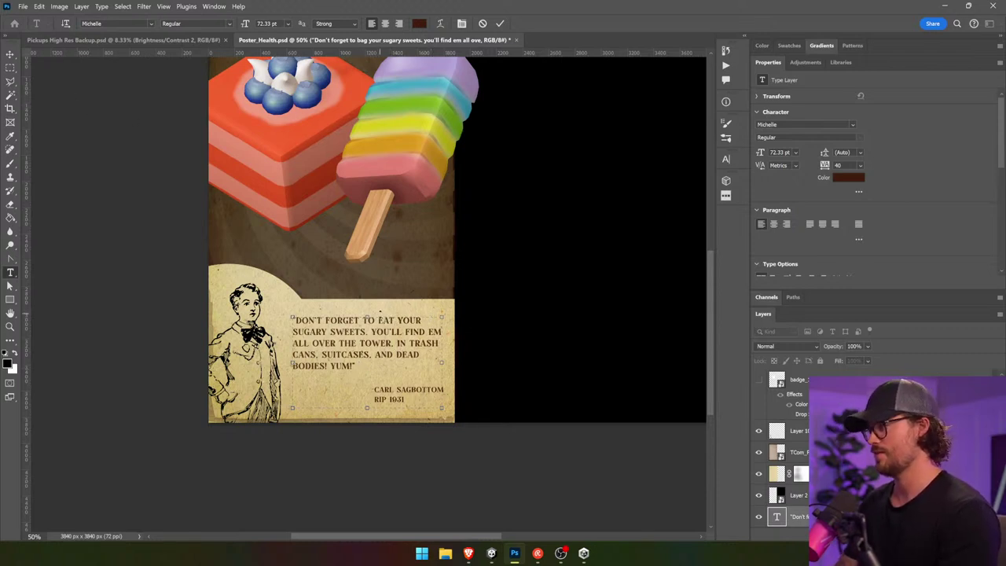
double_click(389, 320)
type("snag")
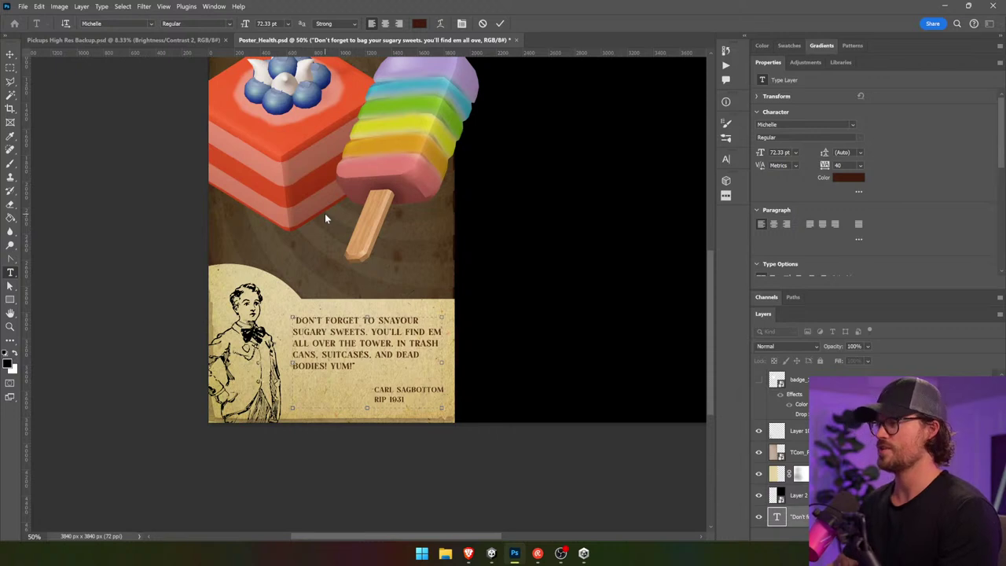
double_click(416, 321)
type("some")
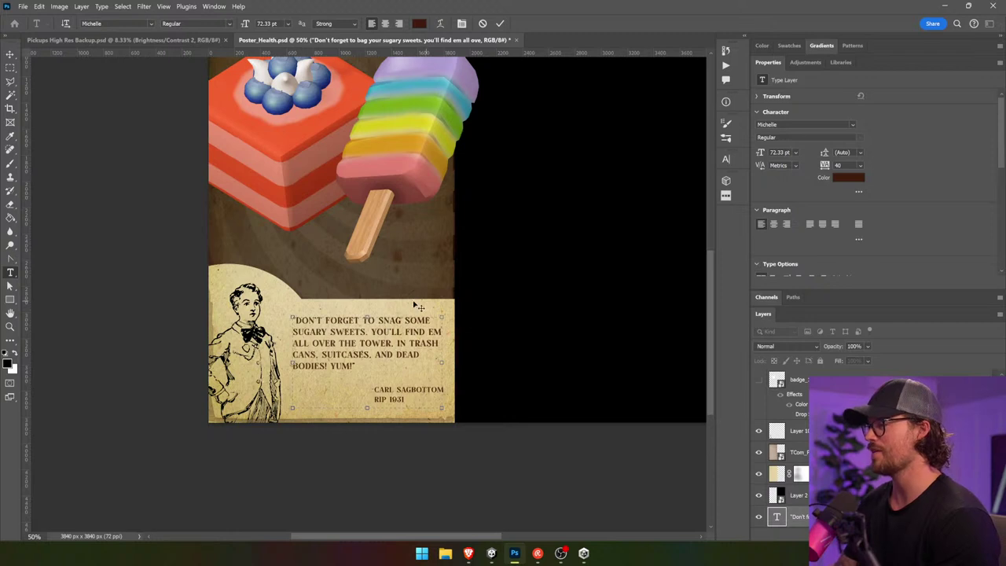
- Replace the quote's opening sentence about sugary sweets with "GOT A SWEET TOOTH?", keeping the opening quotation mark
left_click_drag(366, 332, 295, 321)
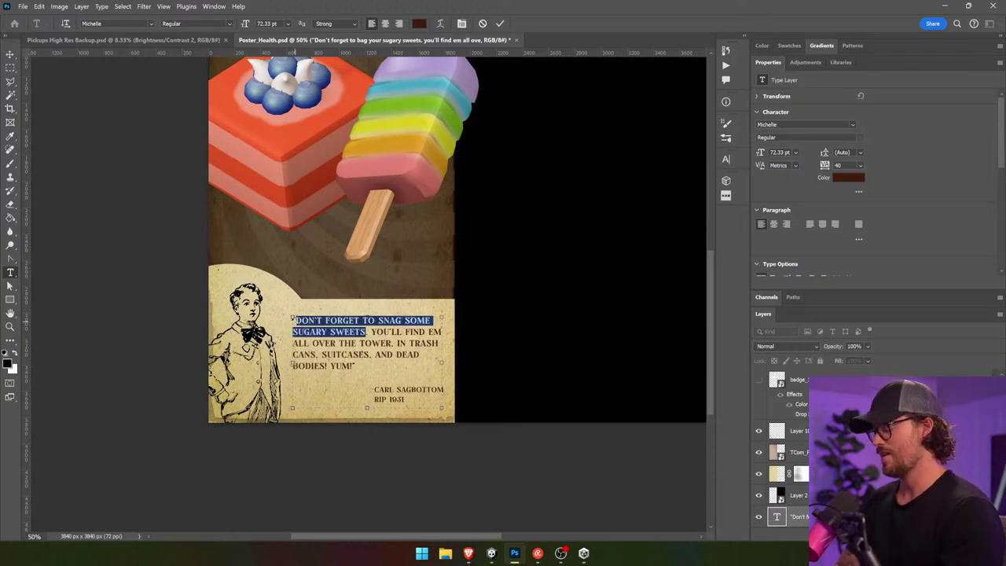
type("Got a sweet to")
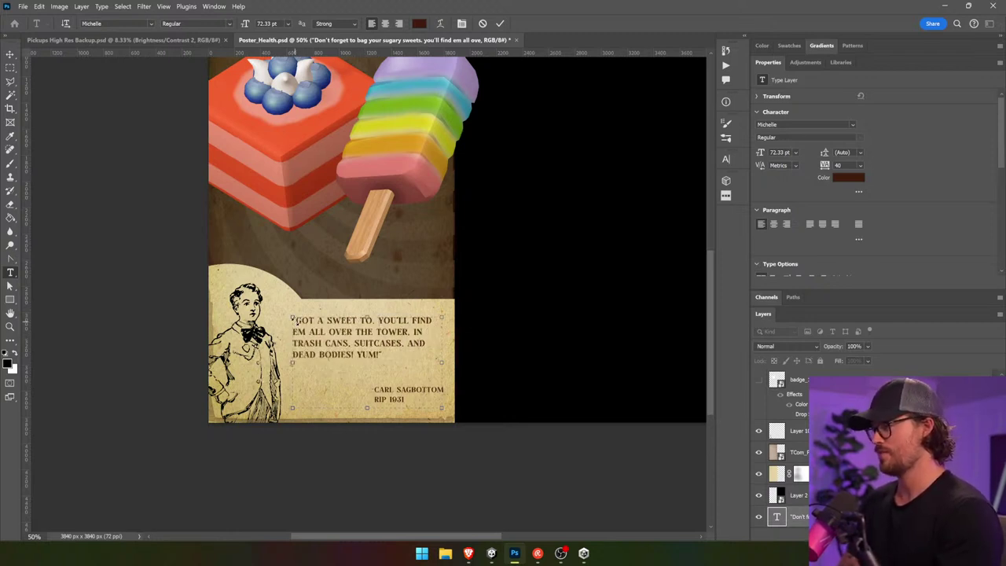
type("oth?")
key("Delete")
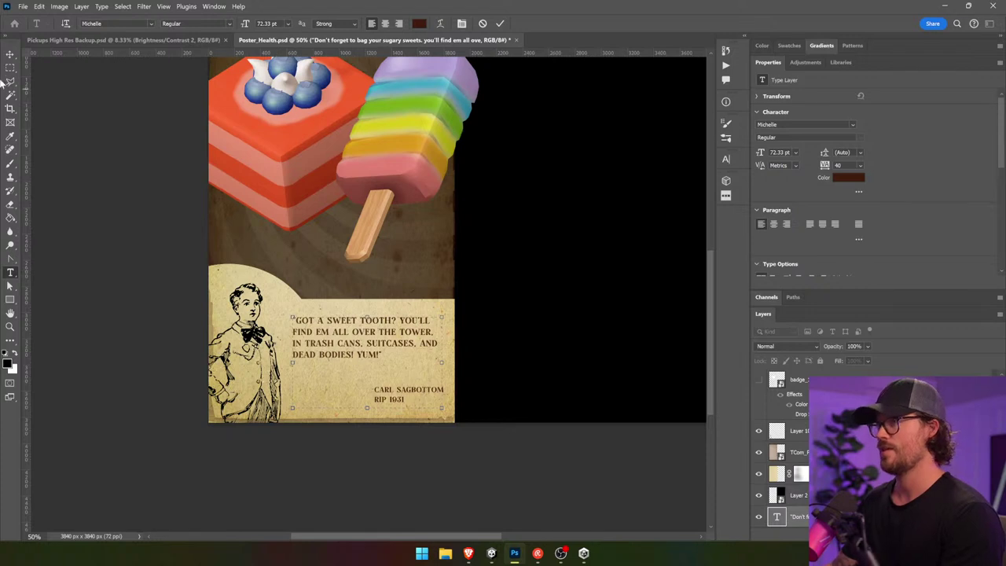
key("ctrl+Return")
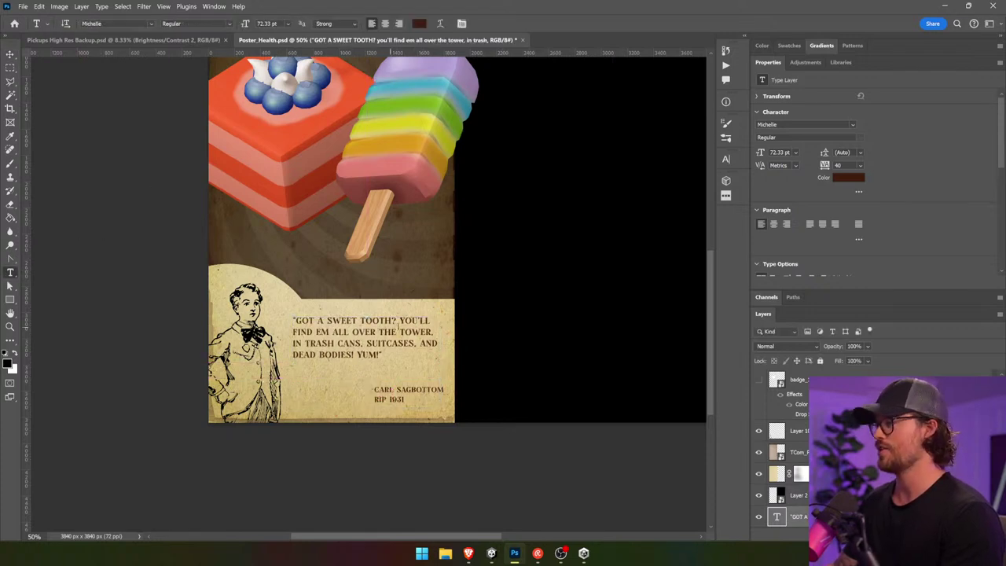
- Insert "I SURE DO." after "GOT A SWEET TOOTH?" in the quote
left_click(401, 320)
type("sure did")
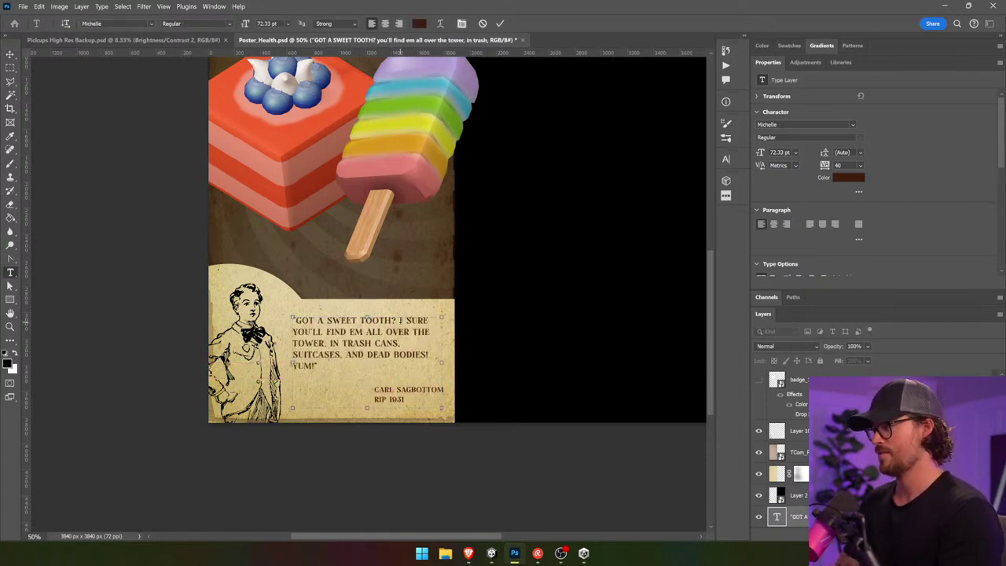
key("BackSpace")
key("BackSpace")
type("o.")
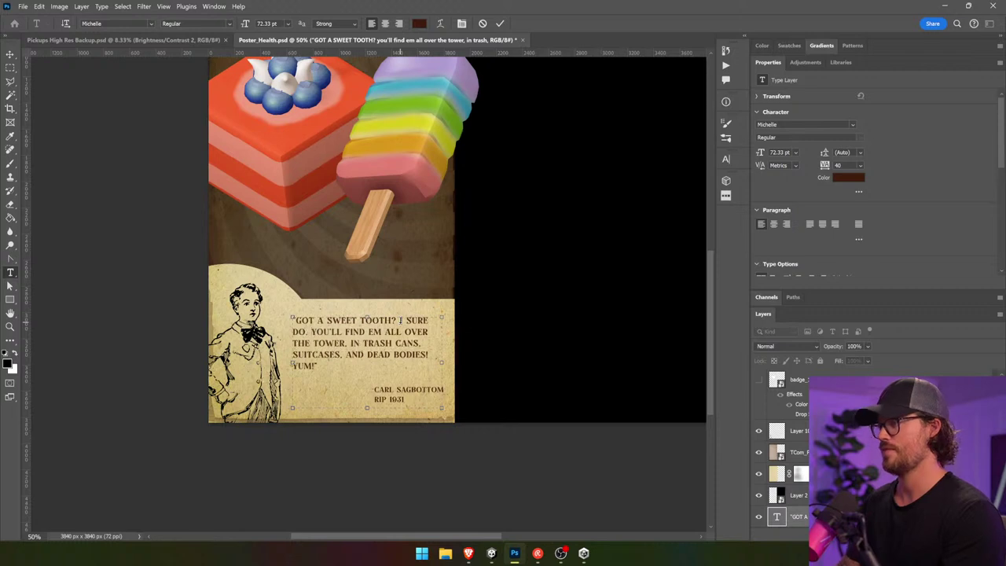
- Replace "YOU'LL FIND EM" in the quote with "YOU CAN FIND TASTY TREATS"
double_click(320, 332)
left_click(369, 333)
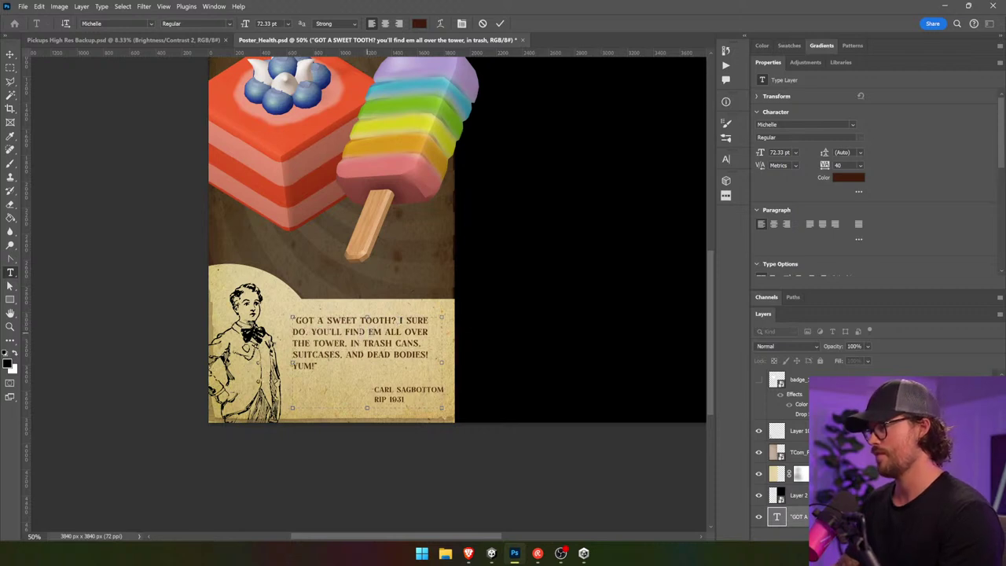
left_click_drag(311, 332, 383, 332)
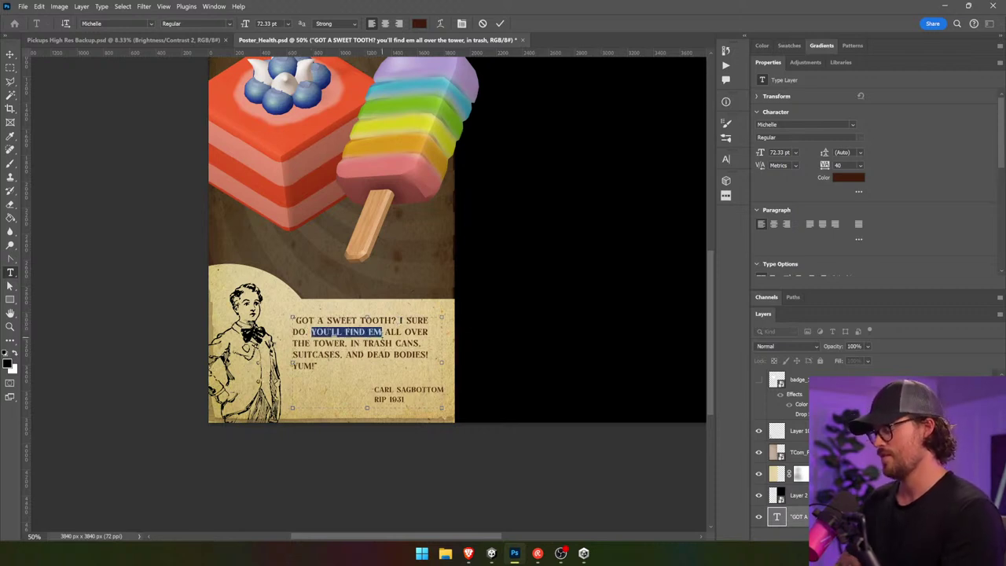
type("you can find")
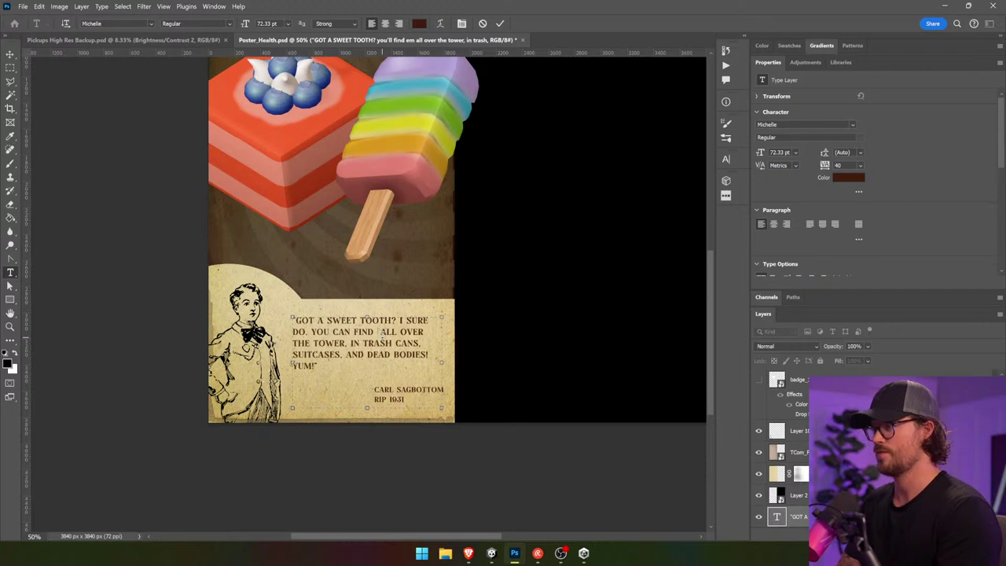
type("tasty t")
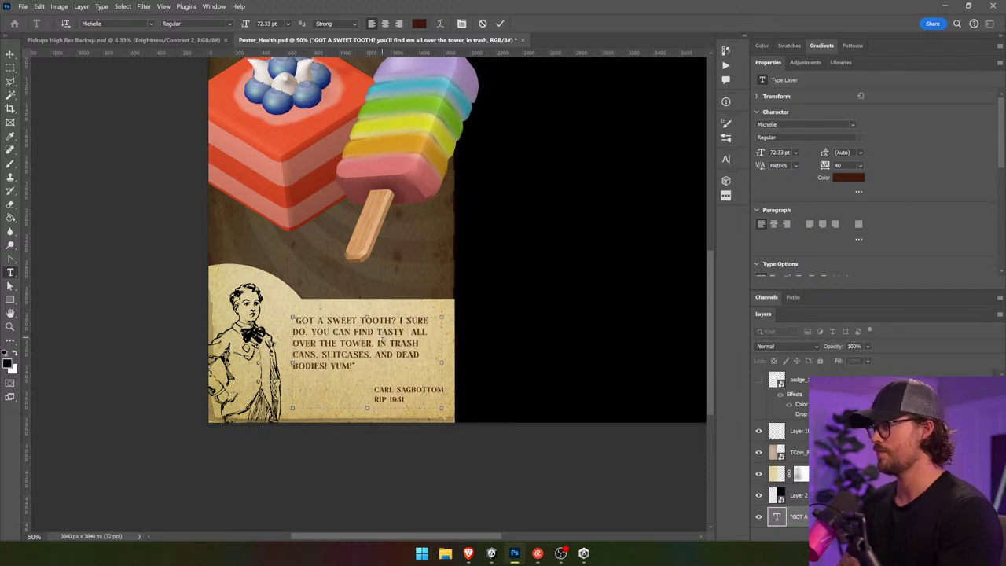
type("rea")
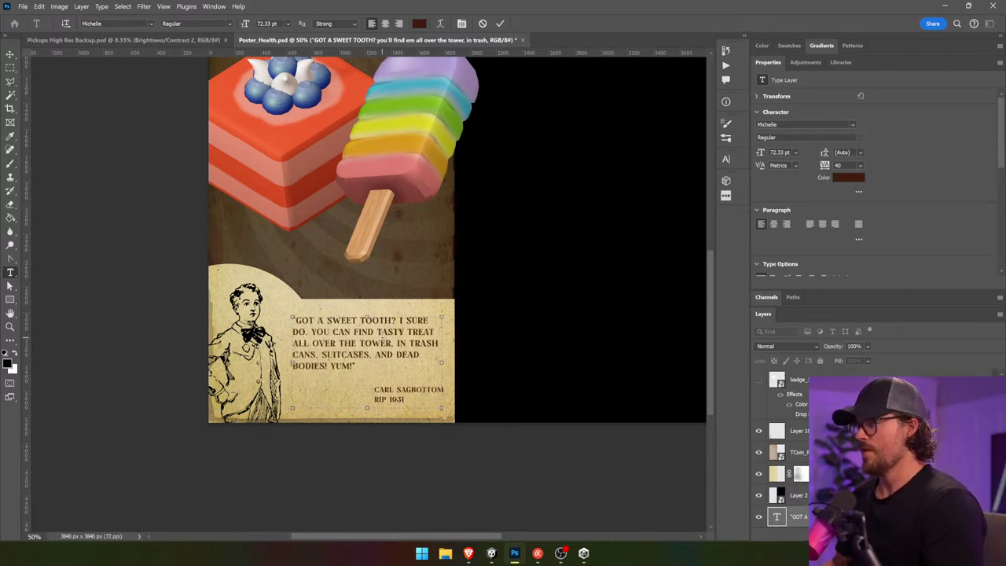
type("ts")
left_click(10, 53)
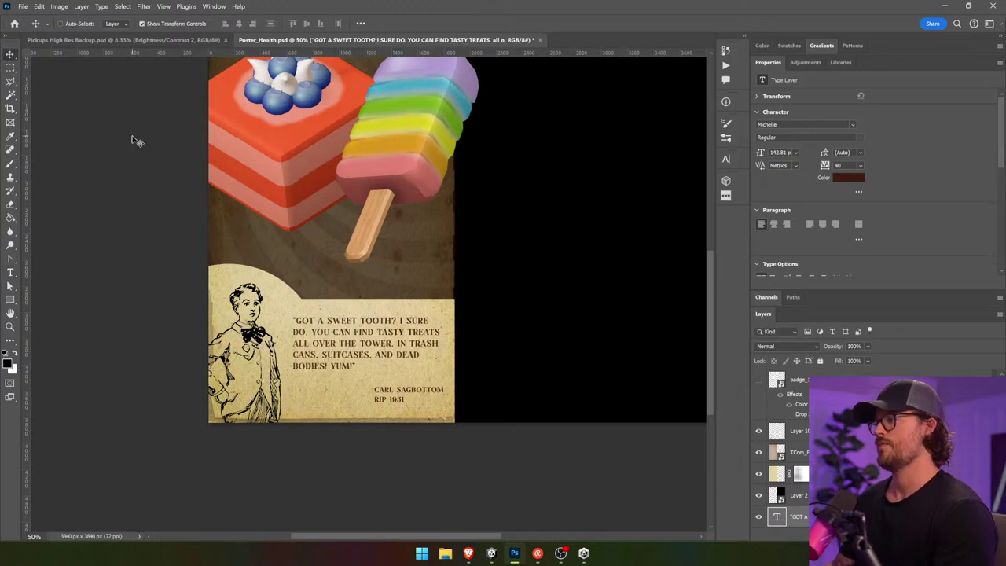
- Replace the closing "YUM!" of the quote with "5 SECOND RULE, AMIRIGHT?" and deselect the text
left_click(10, 272)
left_click(334, 368)
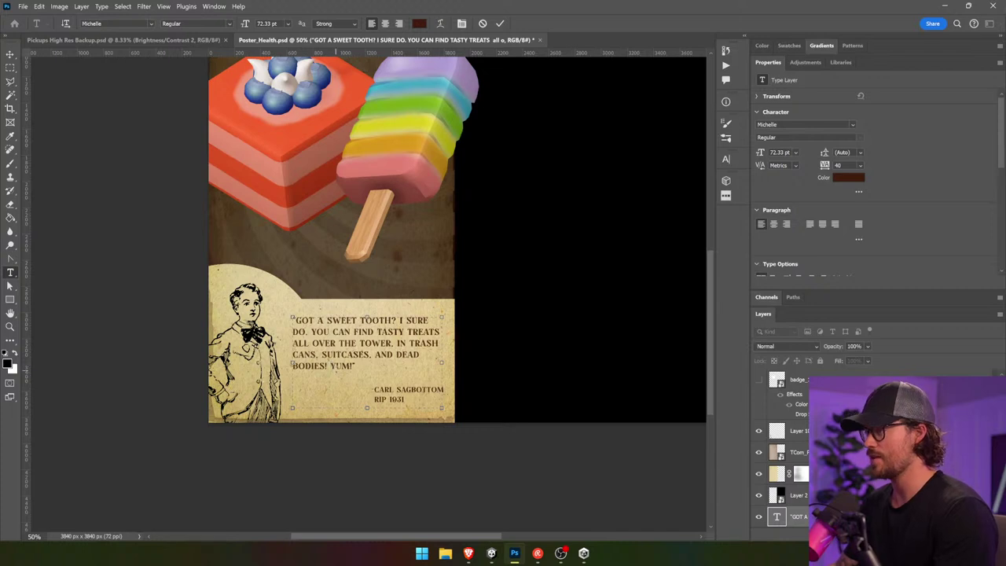
type("5 SECOND RUL")
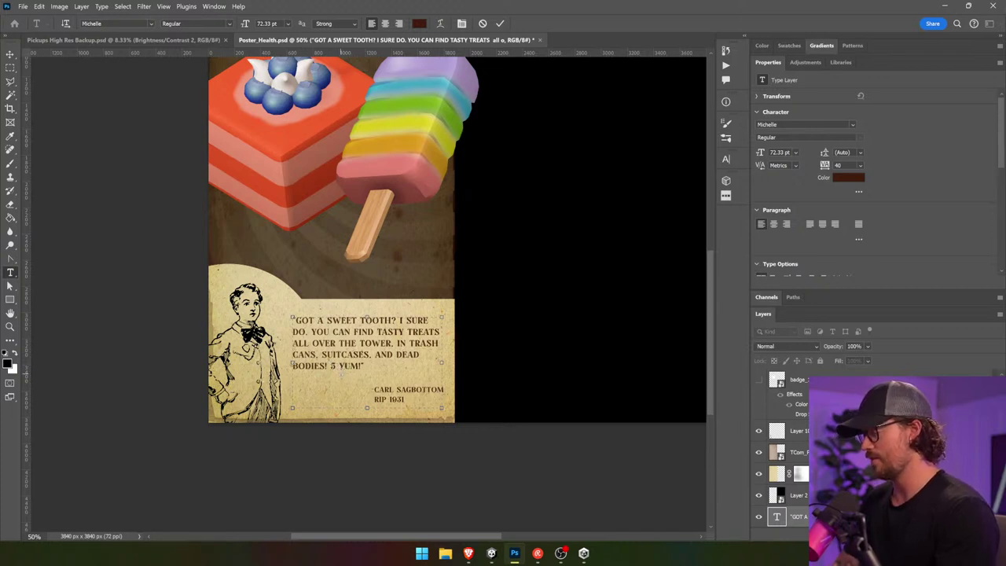
type("E, AMIRIGHT?")
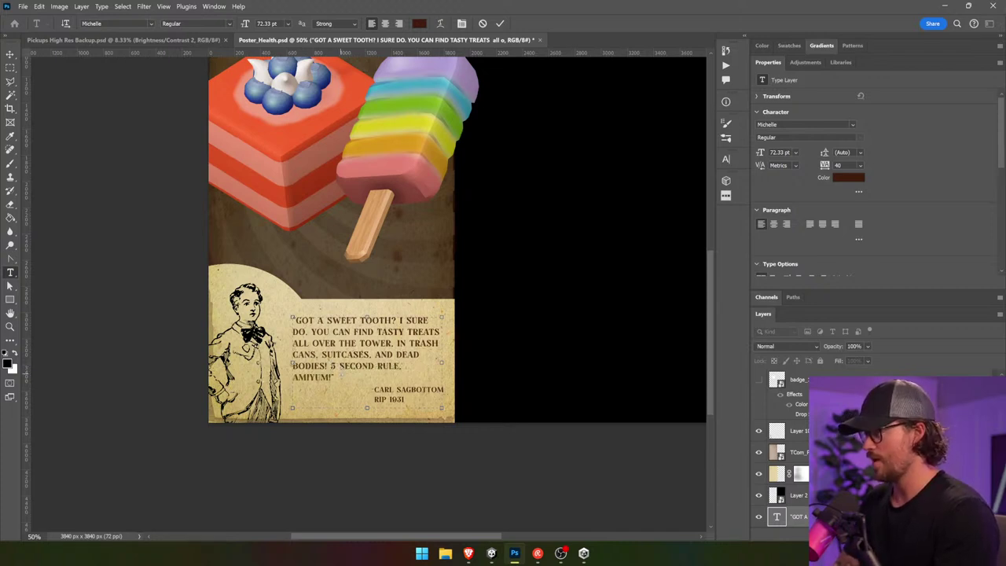
key("Delete")
key("Delete")
key("Delete")
key("Delete")
key("Delete")
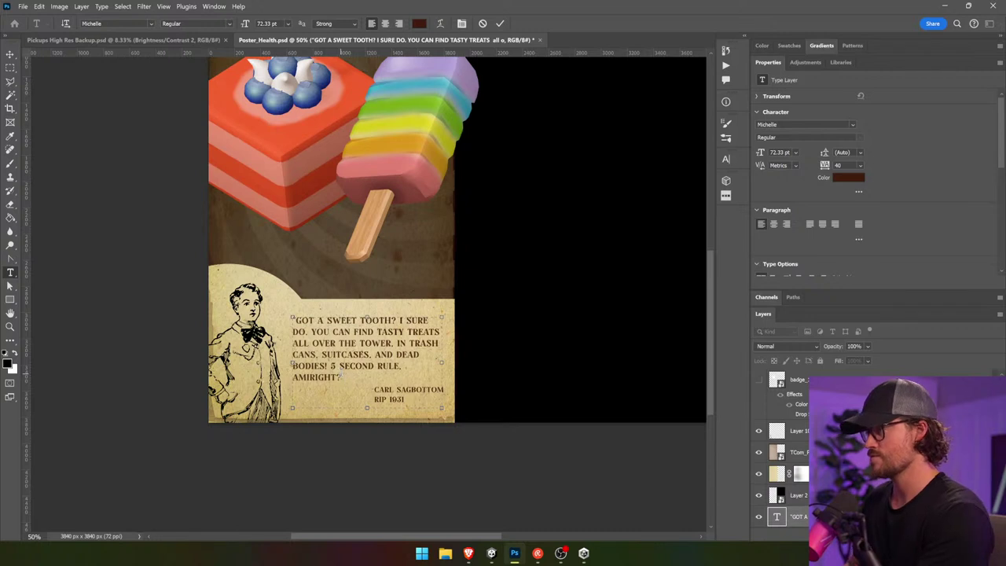
left_click(10, 54)
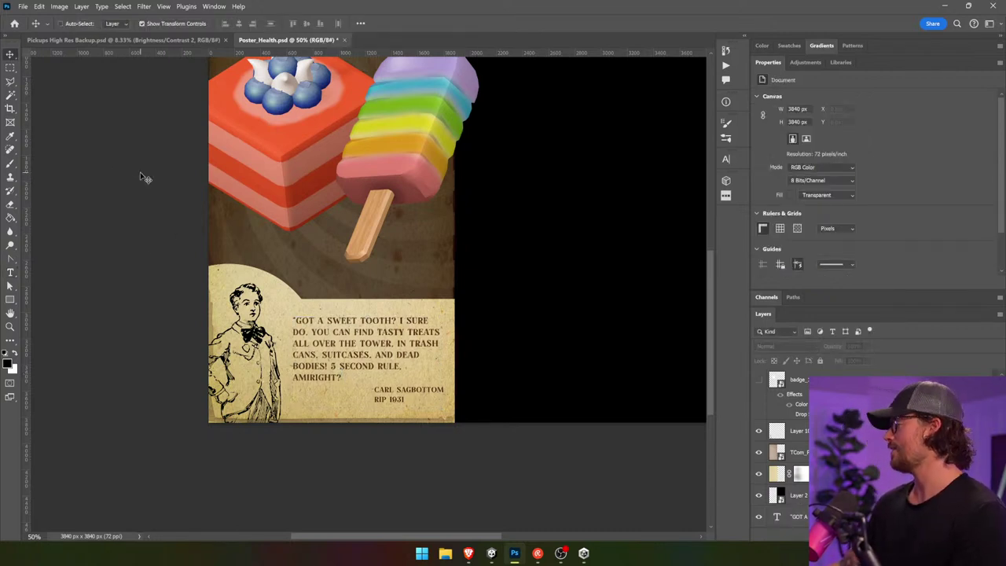
- Add a new layer directly above the cake layer and clip it to the cake
scroll(299, 255, "up", 4)
left_click(304, 225, "ctrl")
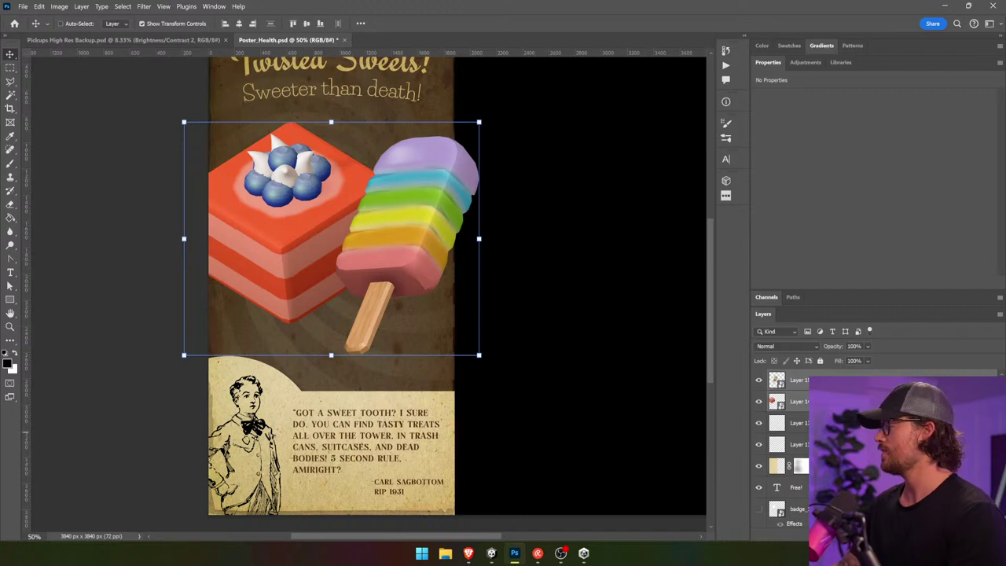
right_click(832, 401)
key("Escape")
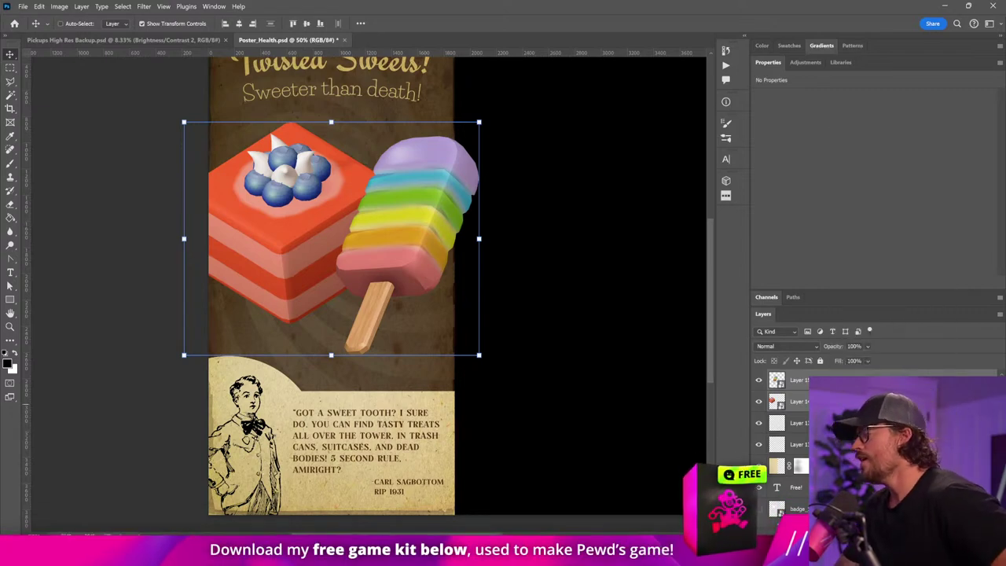
left_click(832, 401)
key("ctrl+shift+alt+n")
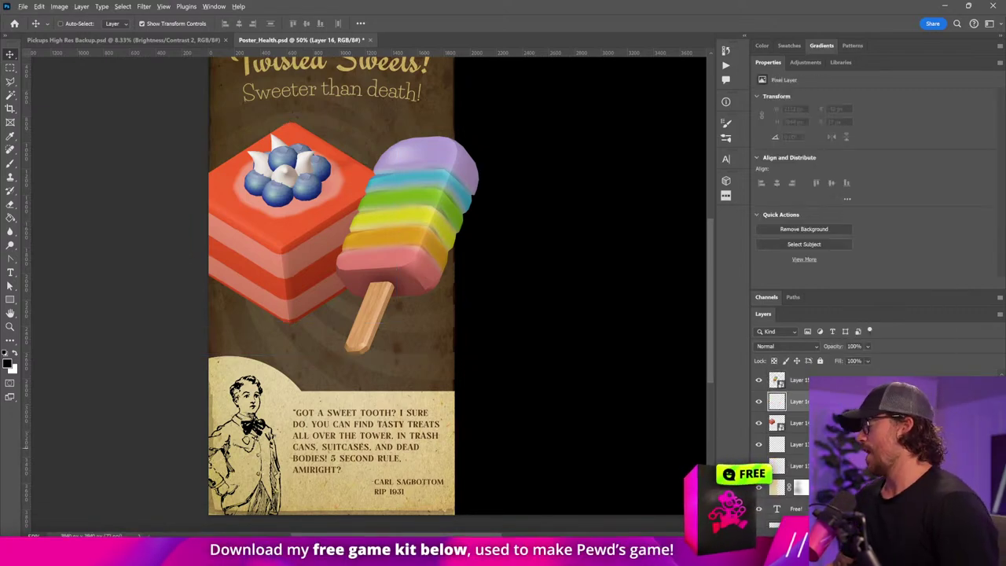
key("ctrl+alt+g")
- Paint a soft black shadow on the cake behind the popsicle with a 2000 px brush at 23% opacity
left_click(10, 163)
left_click(421, 241)
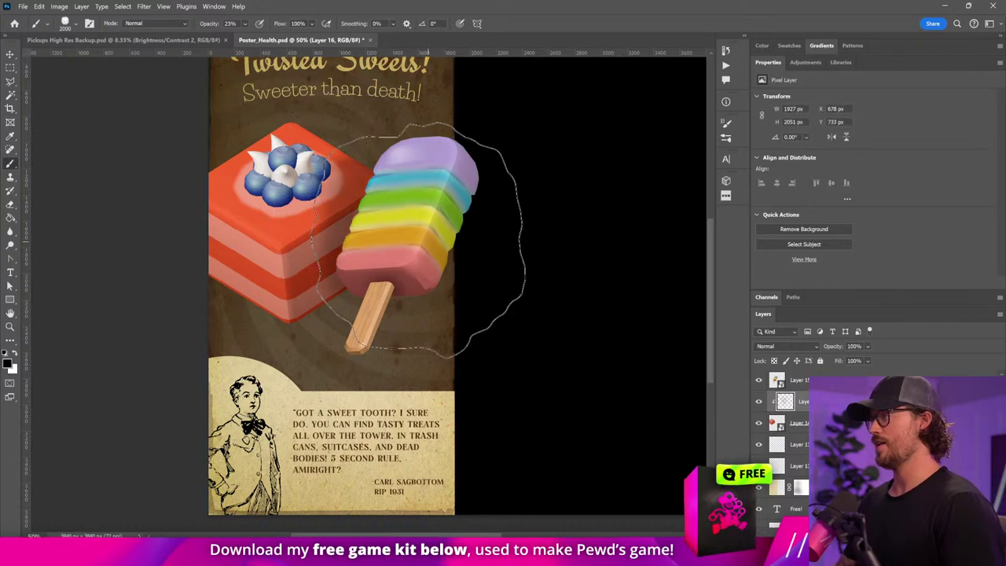
left_click(454, 270)
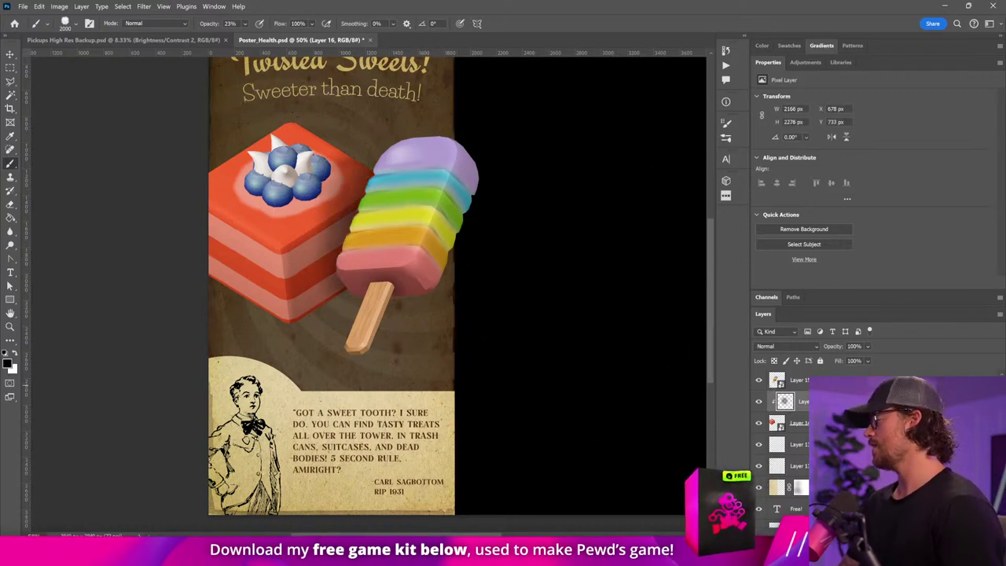
- Convert the popsicle, shadow and cake layers into one smart object and run the Vintage 50s Painting action on it
right_click(937, 375)
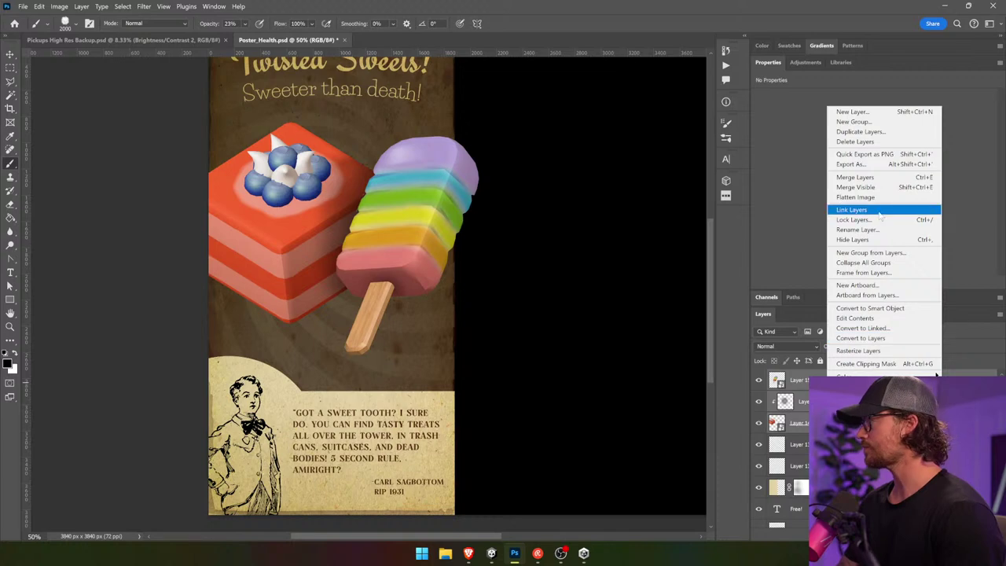
left_click(870, 308)
key("v")
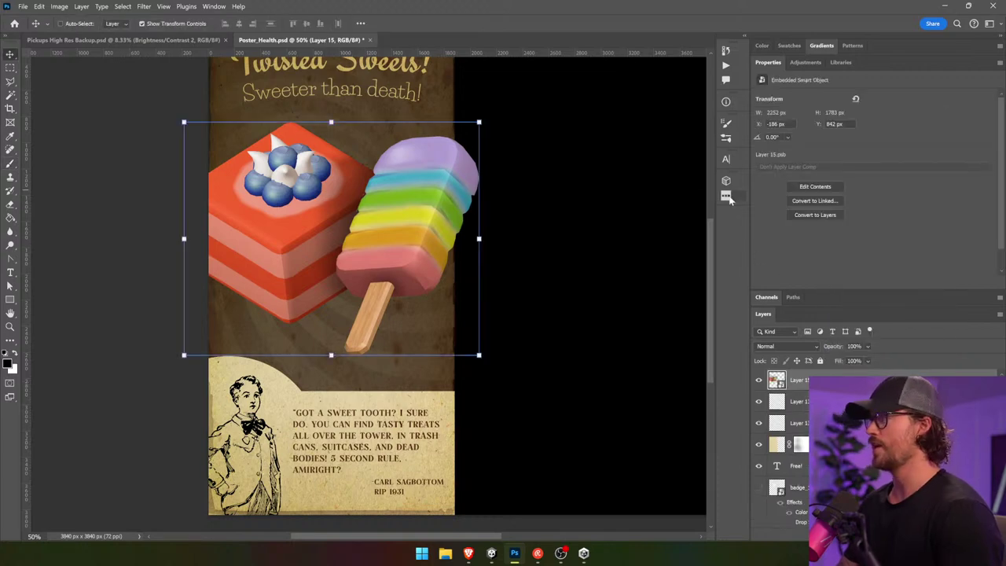
left_click(726, 65)
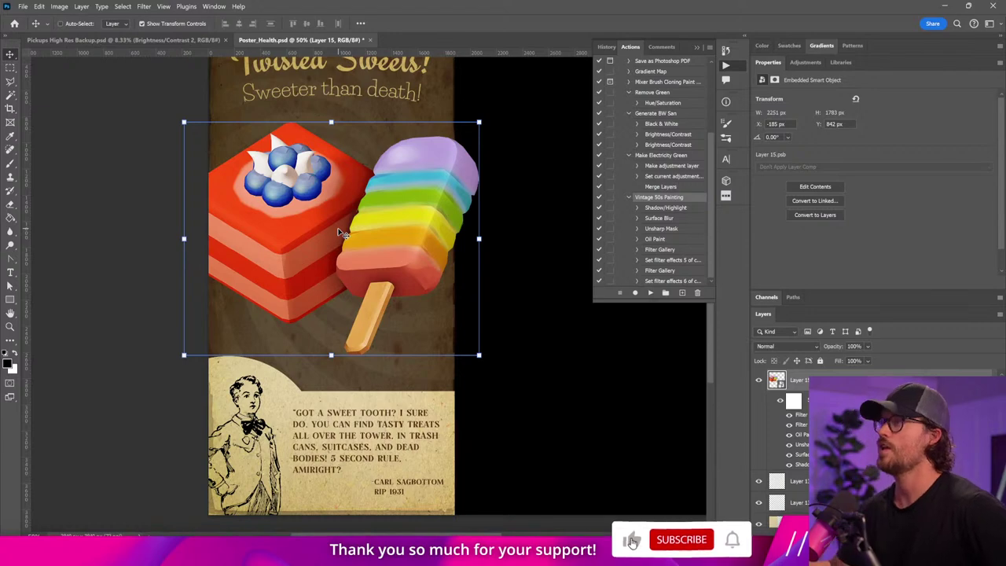
scroll(368, 312, "up", 1)
scroll(372, 317, "up", 1)
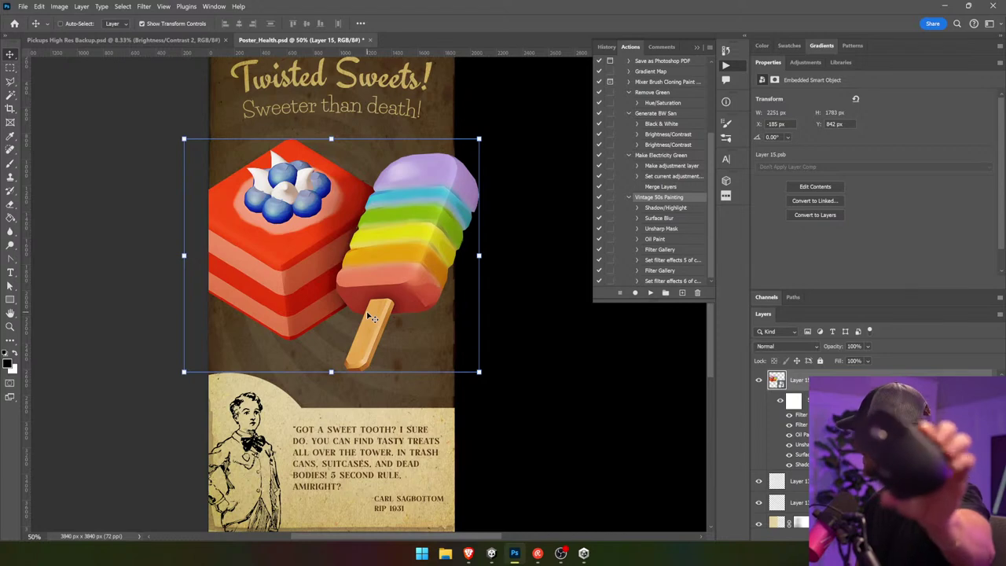
scroll(372, 316, "up", 1)
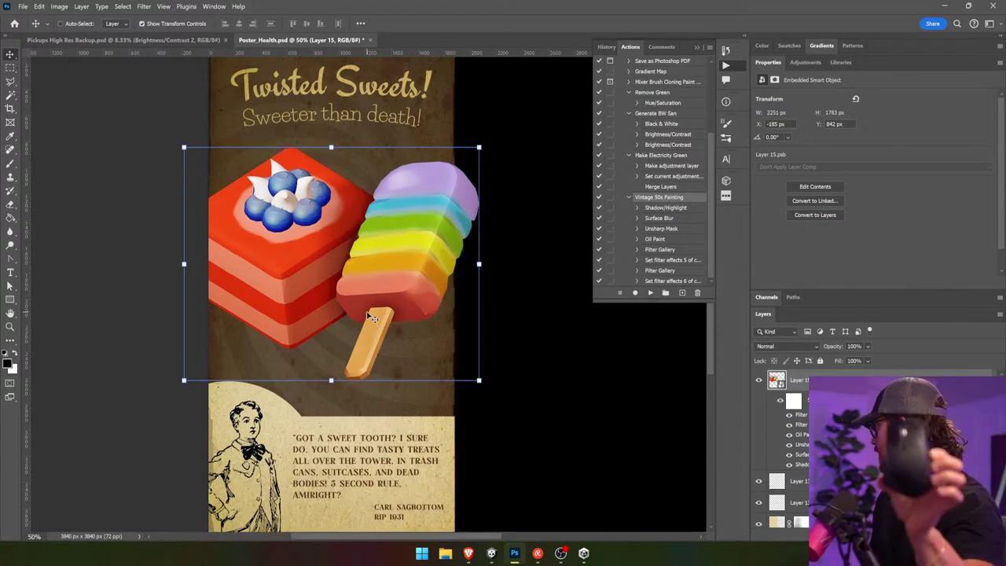
scroll(372, 316, "down", 1)
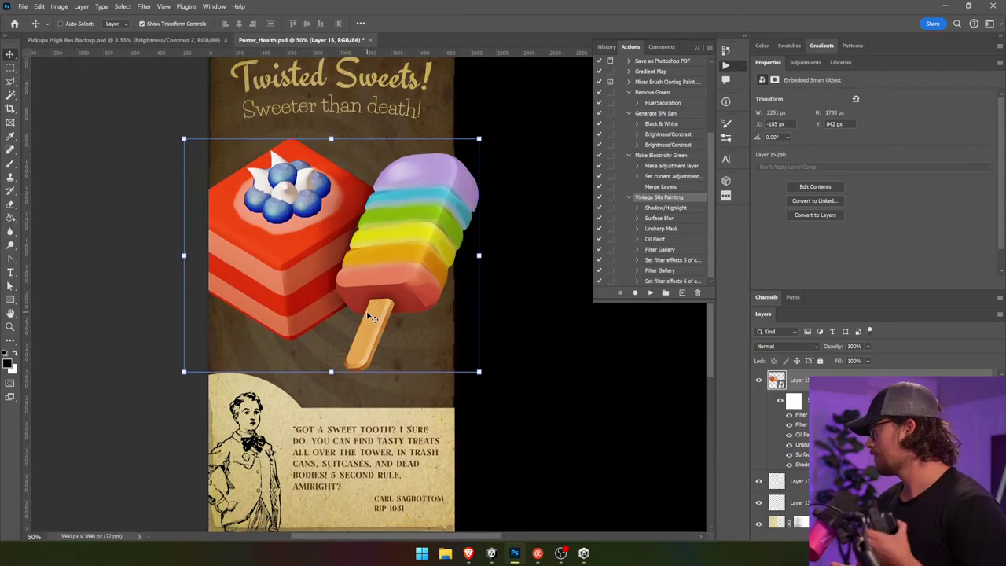
- Add a Hue/Saturation adjustment clipped to the cake and popsicle smart object and set its hue to +7
scroll(371, 316, "up", 1)
scroll(371, 317, "up", 1)
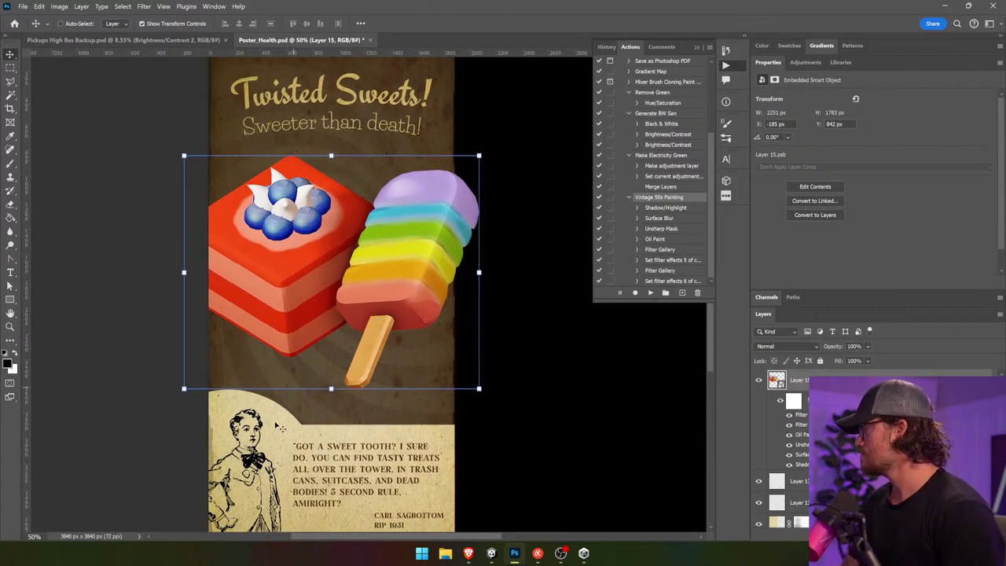
scroll(322, 216, "down", 5)
scroll(323, 223, "up", 2)
scroll(322, 223, "up", 3)
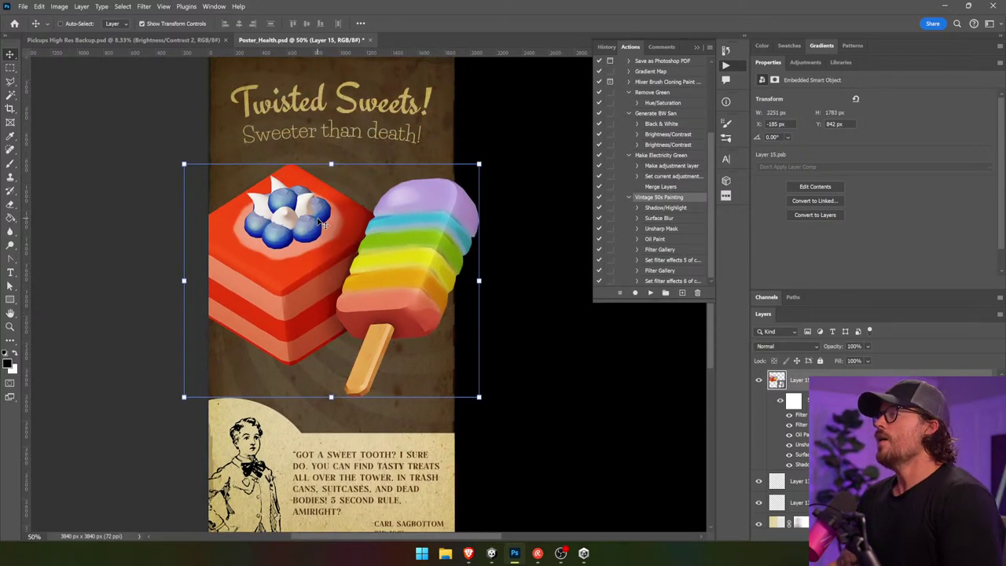
left_click(941, 531)
left_click(932, 431)
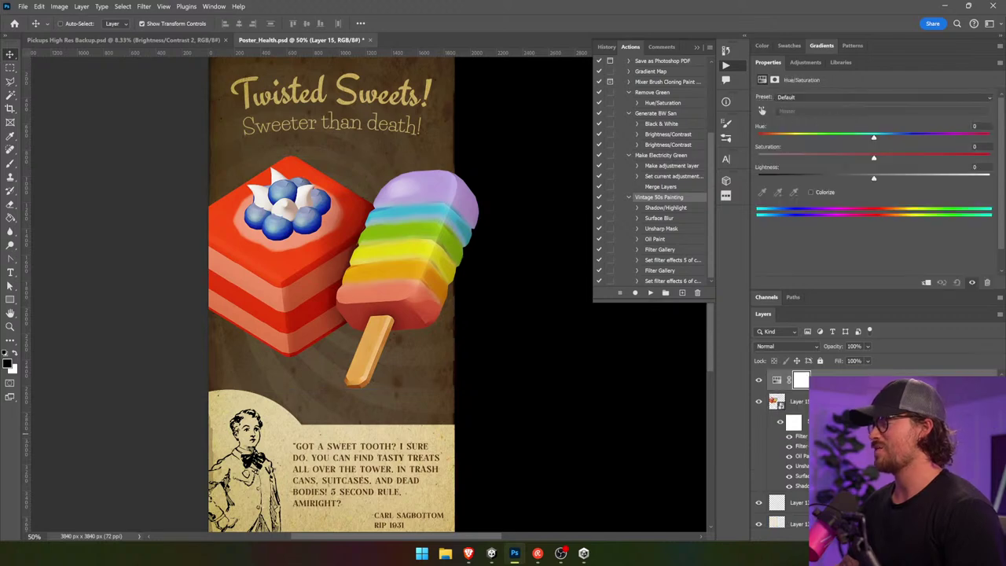
left_click(926, 283)
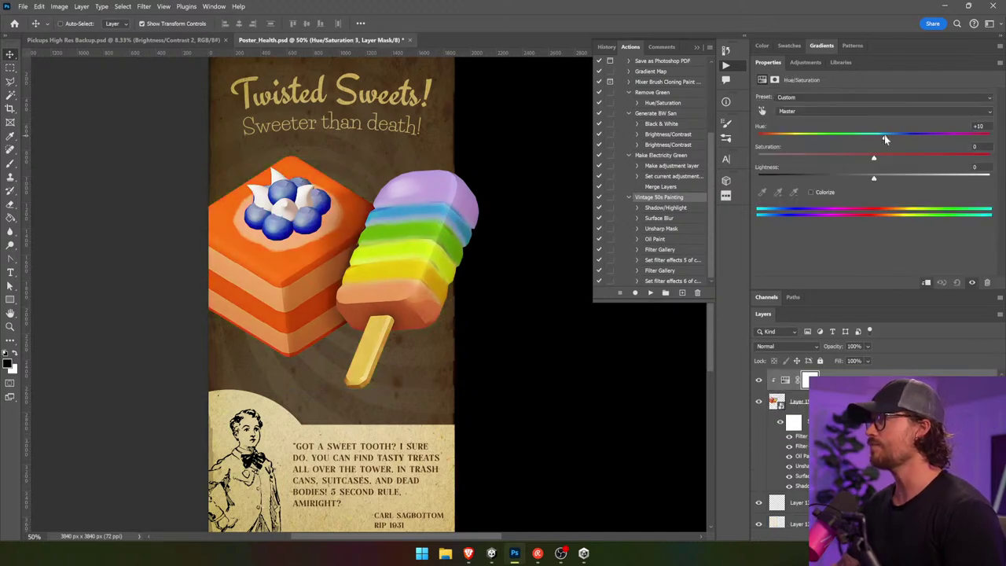
left_click_drag(886, 139, 882, 138)
- Add a second Hue/Saturation adjustment clipped to the desserts, colorized with hue 20 and saturation 62, at 34% opacity, and deselect it
left_click(912, 537)
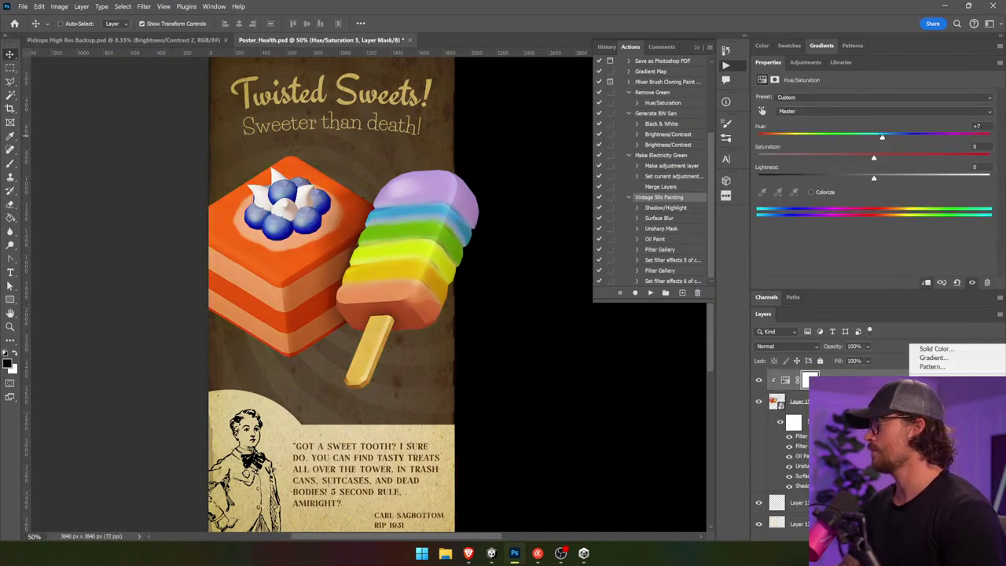
left_click(935, 439)
left_click(826, 192)
left_click_drag(817, 157, 775, 140)
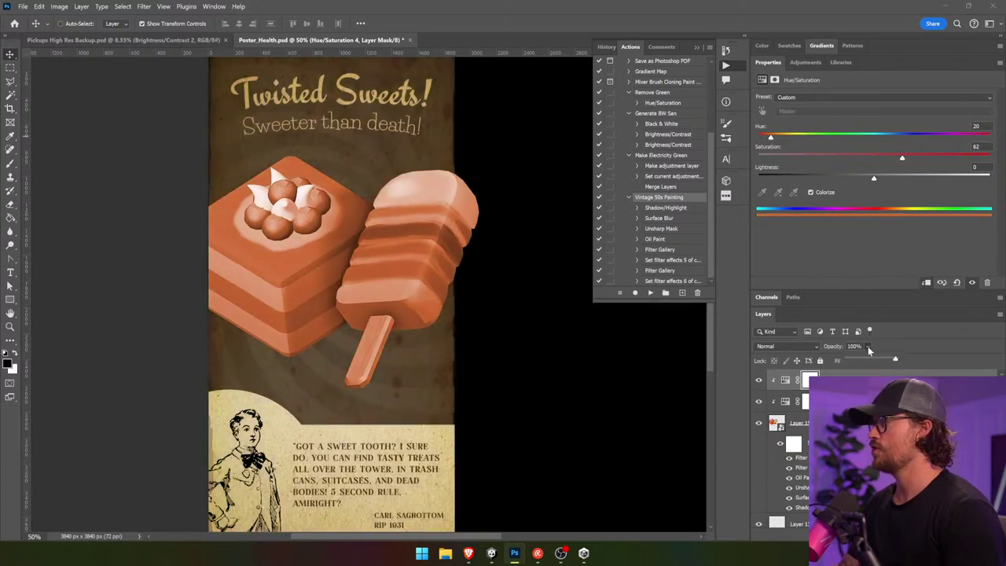
left_click_drag(869, 350, 867, 361)
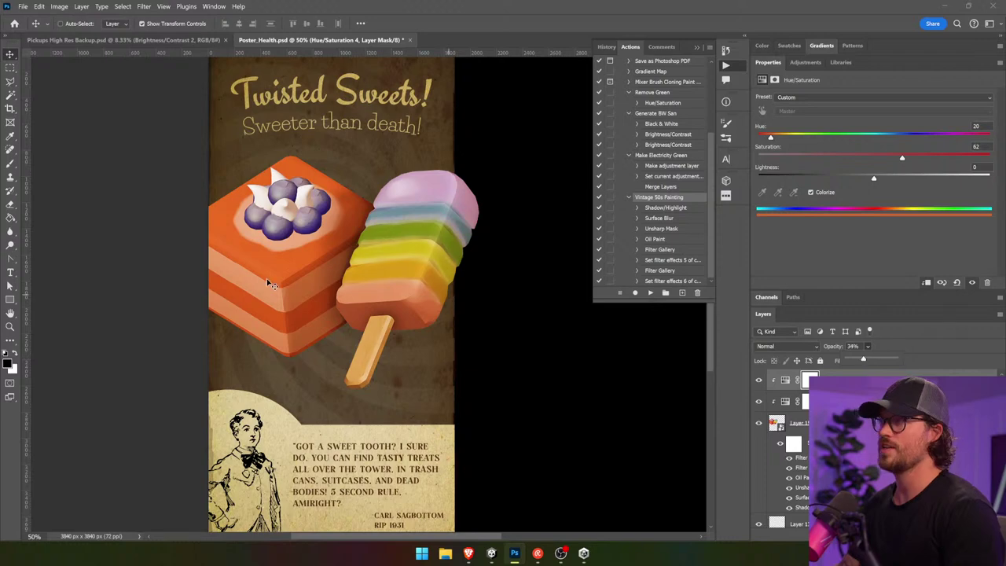
left_click(151, 274)
- Duplicate the masked yellowish Multiply texture layer to the top of the layer stack, above the Hue/Saturation adjustments
key("ctrl+minus")
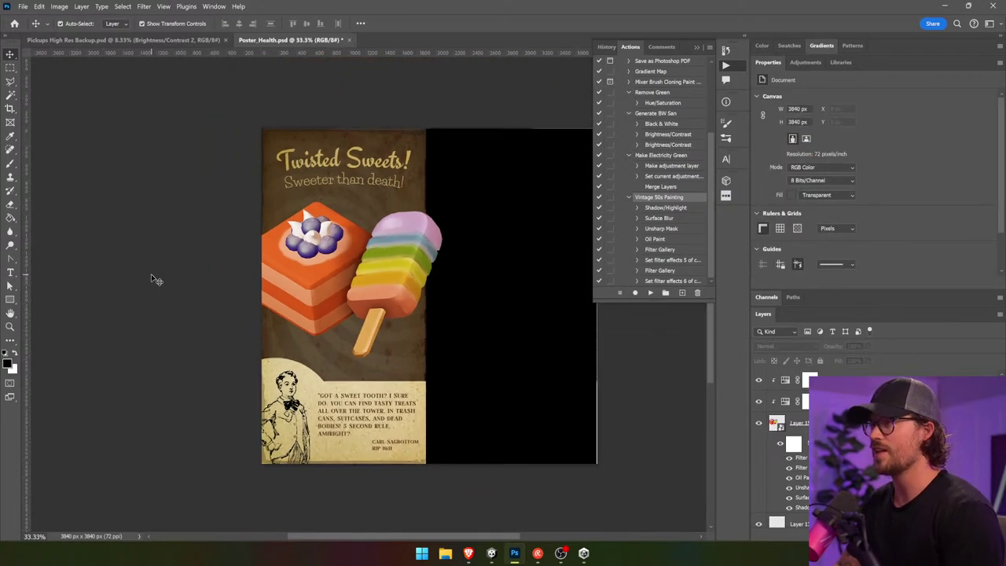
key("ctrl+minus")
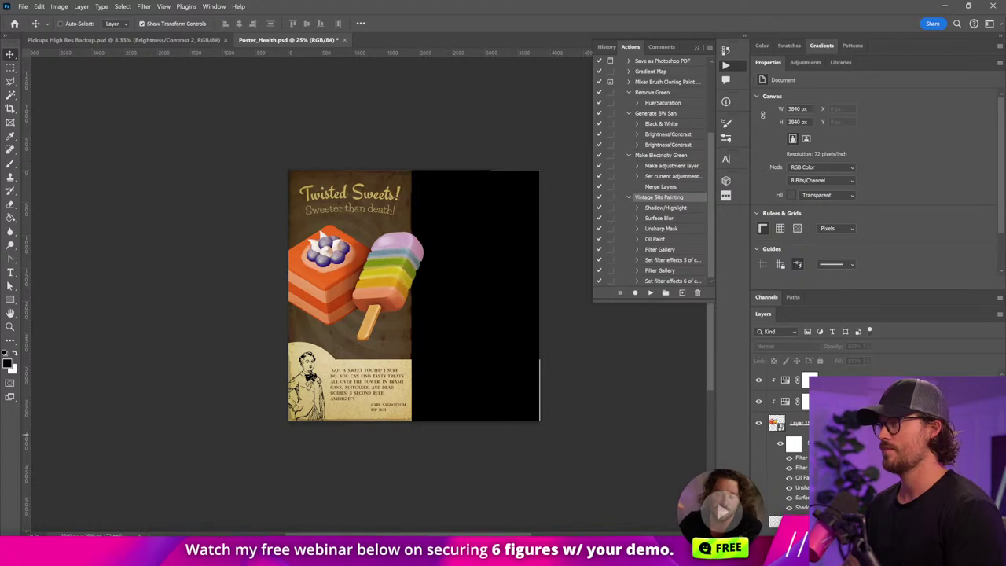
scroll(794, 424, "down", 5)
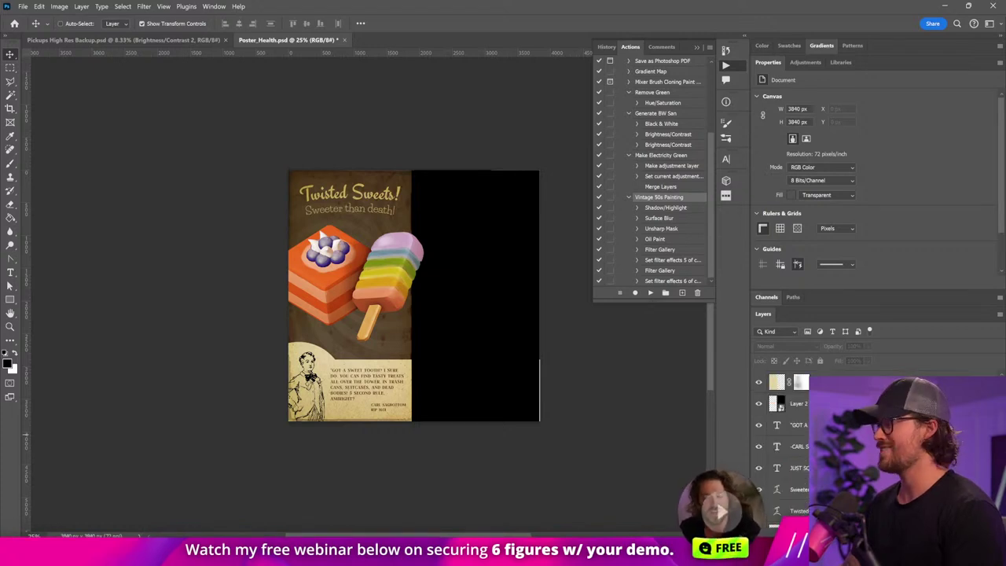
double_click(774, 63)
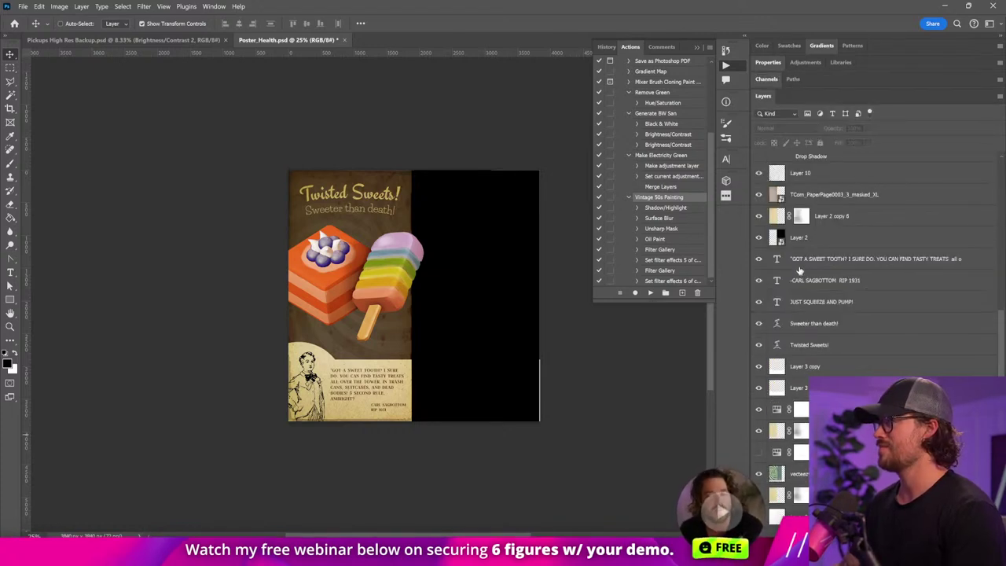
left_click(865, 195)
scroll(878, 202, "up", 1)
left_click(864, 260)
left_click_drag(864, 262, 853, 157)
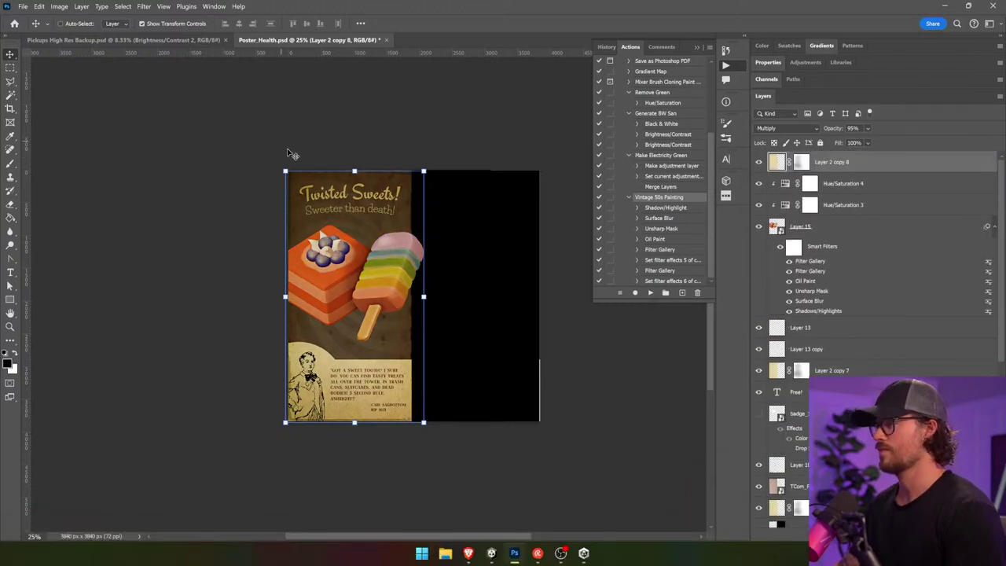
- Apply Brightness/Contrast to the duplicated texture layer with brightness 40 and contrast 98, and deselect it
scroll(390, 297, "up", 3)
left_click(59, 6)
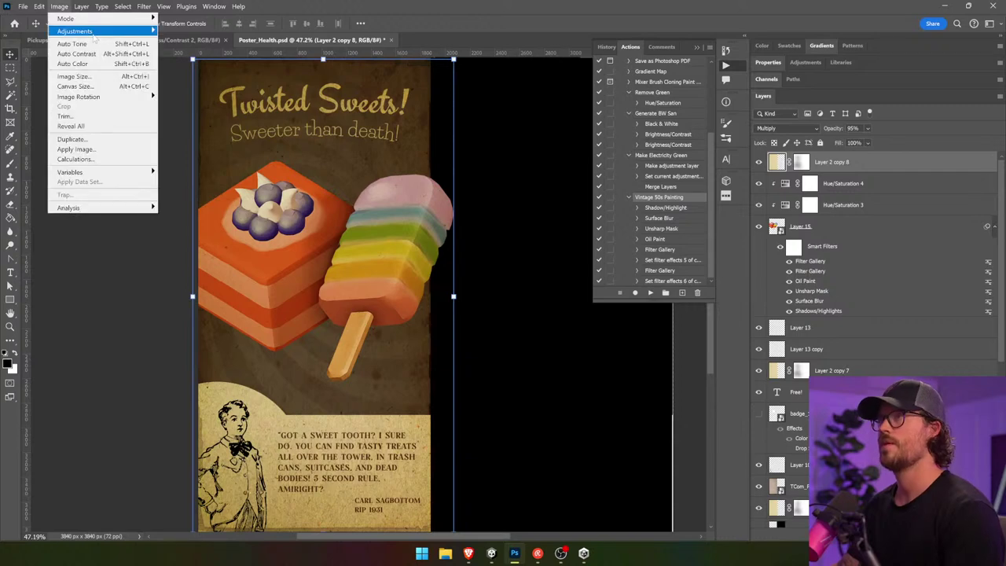
mouse_move(79, 26)
left_click(197, 31)
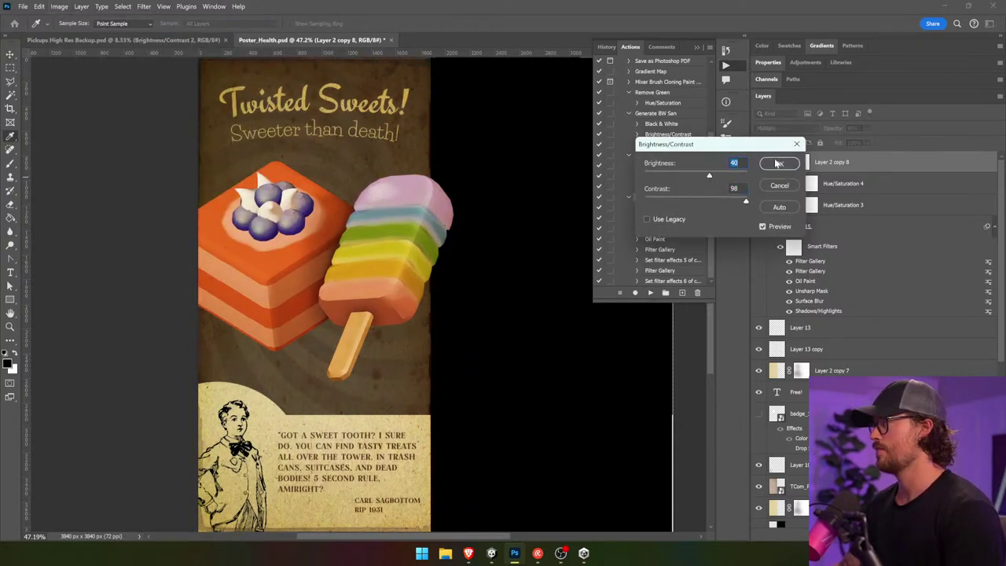
left_click(778, 163)
key("v")
left_click_drag(352, 429, 353, 421)
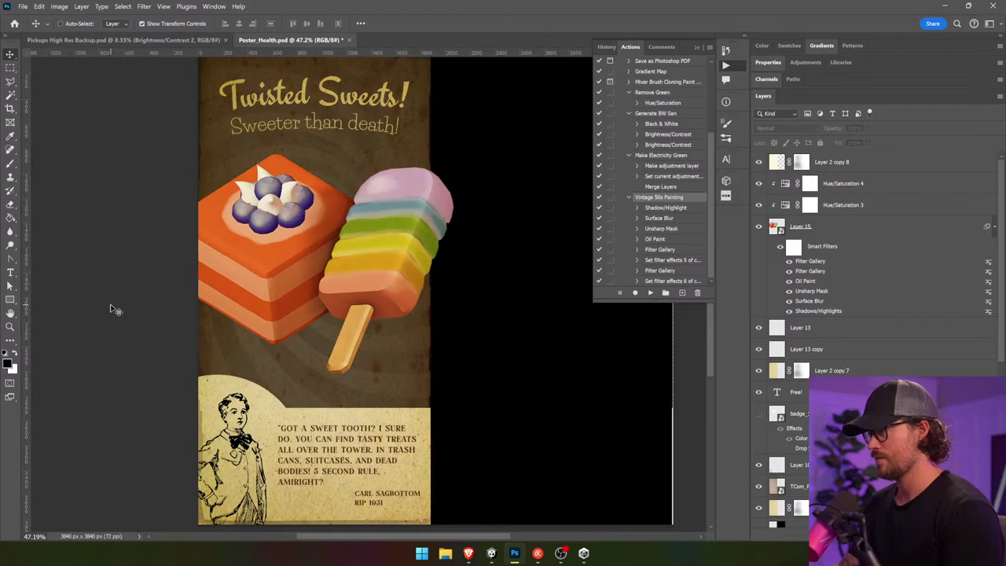
- Save the poster file, switch to Unity's Scene view and clear the hierarchy search
scroll(110, 309, "up", 2)
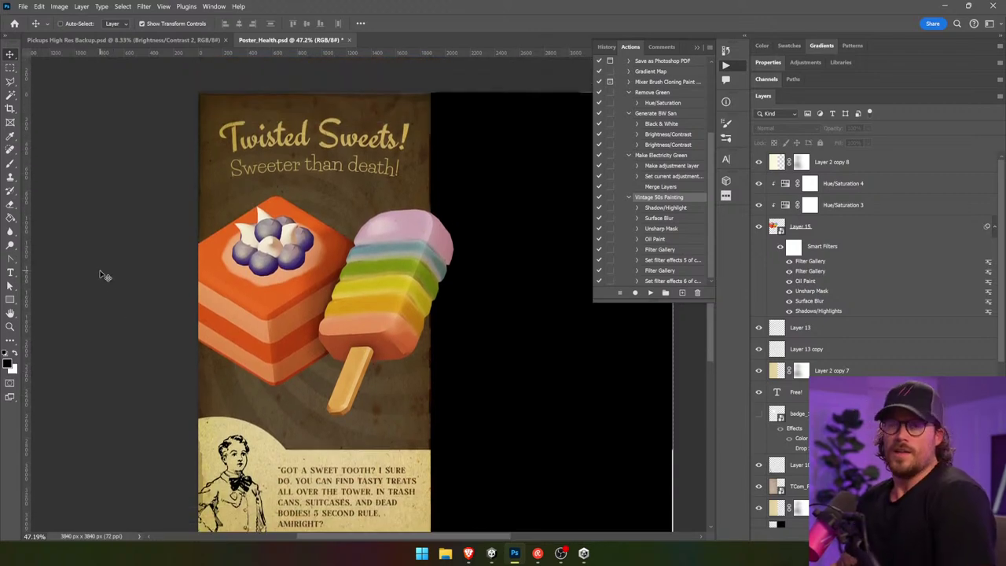
key("ctrl+s")
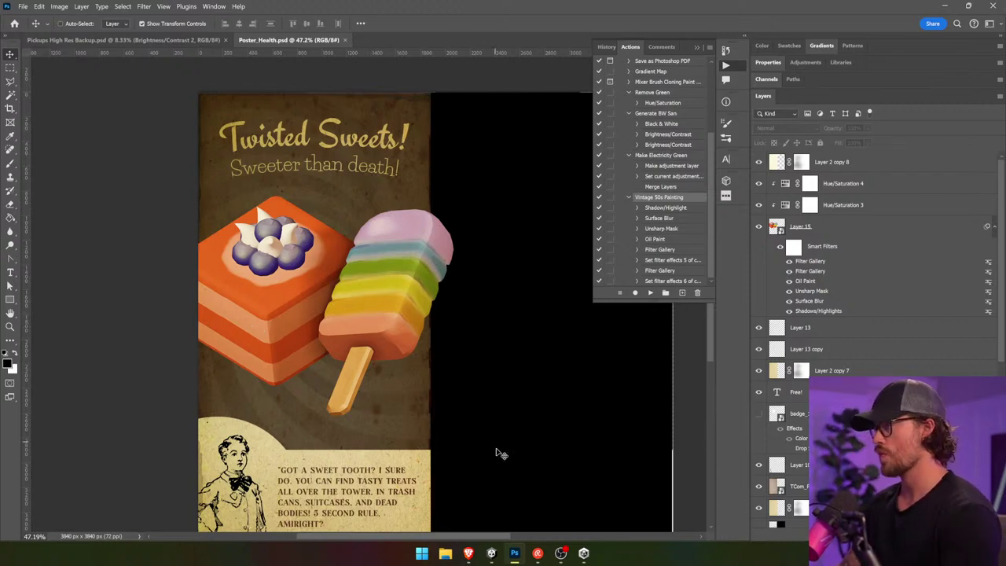
left_click(491, 553)
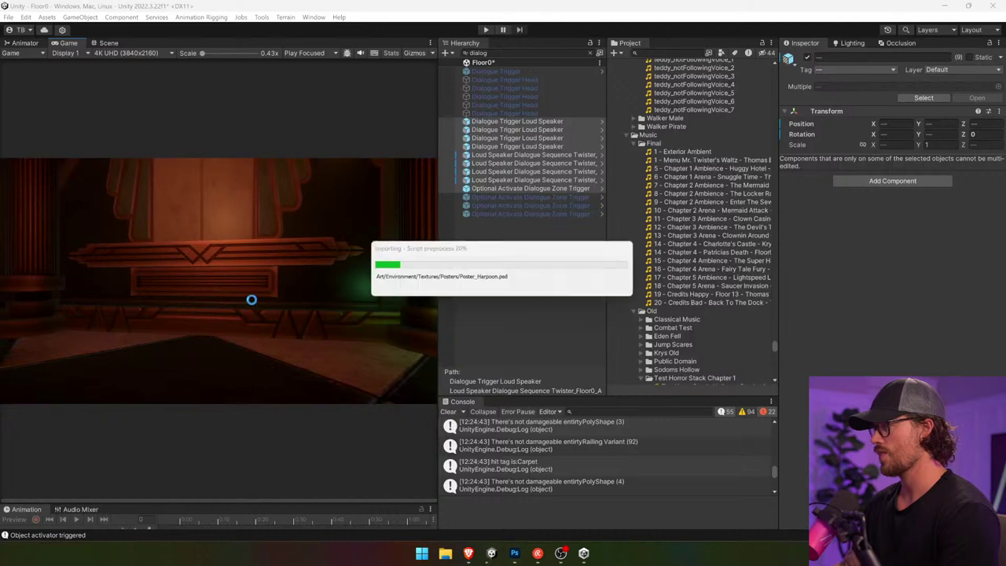
left_click(110, 44)
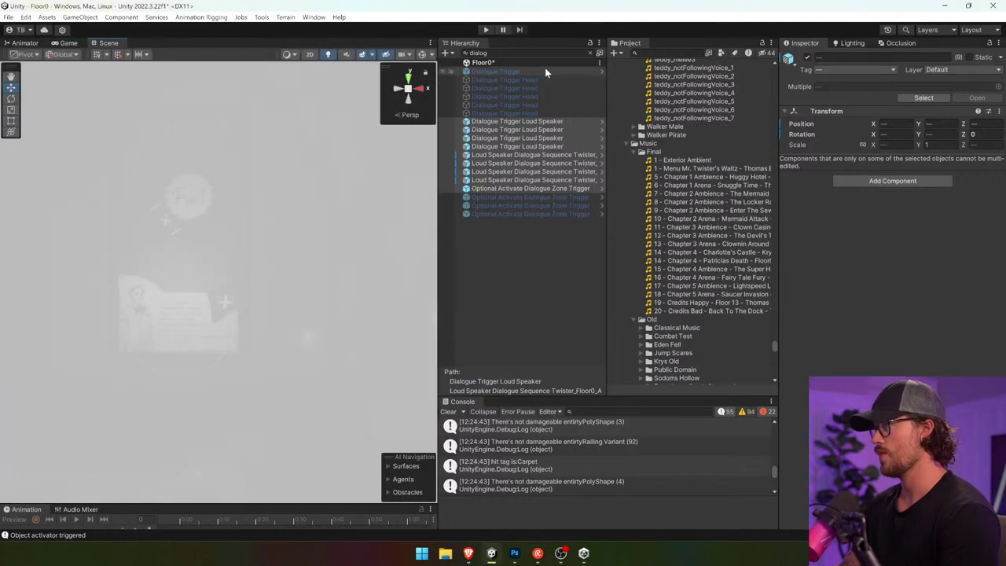
left_click(599, 53)
- Search the project assets for "poster_health" and apply Poster_Health to the large painting showing the Harpoon poster
left_click(213, 236)
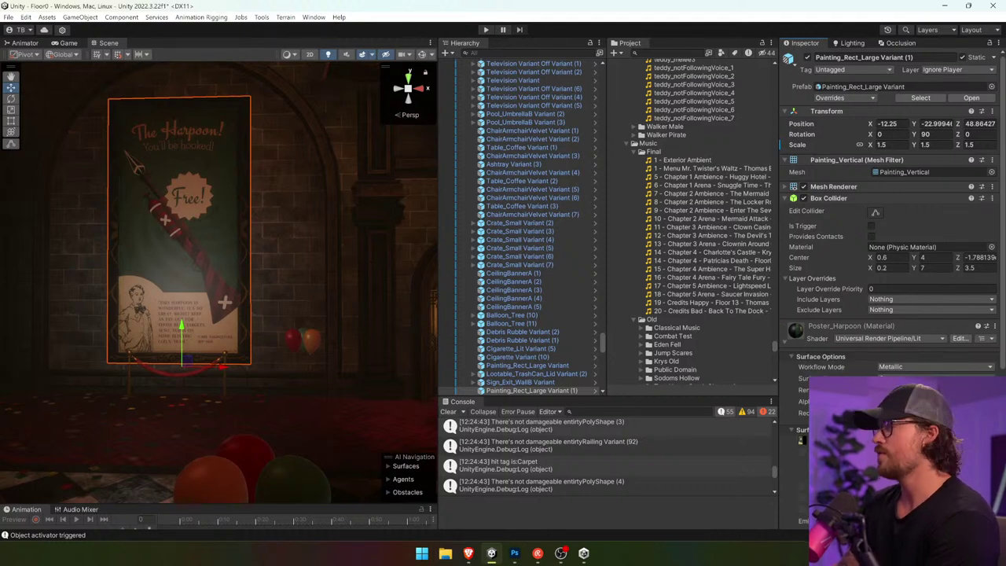
left_click_drag(364, 398, 403, 346)
key("w")
key("s")
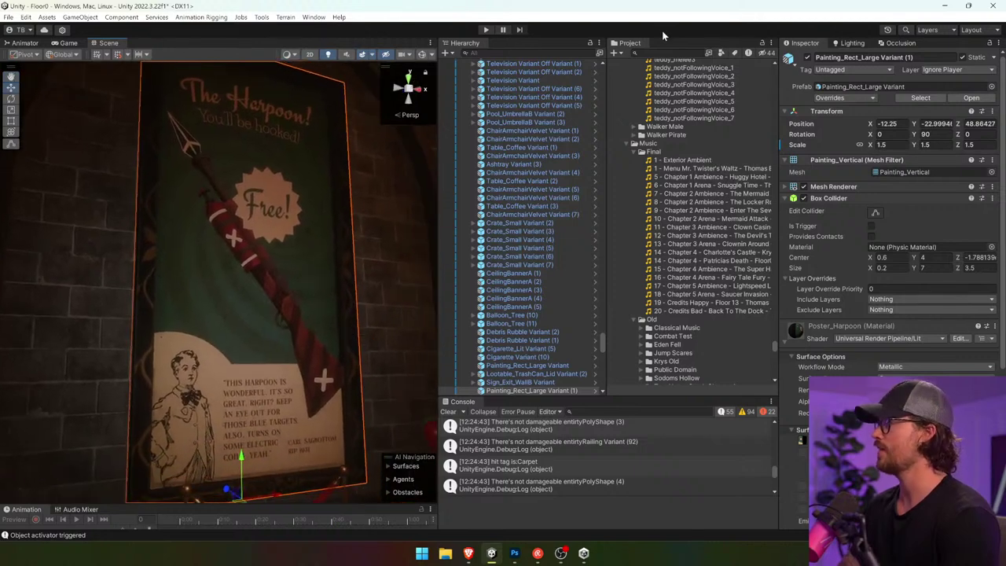
type("poster_")
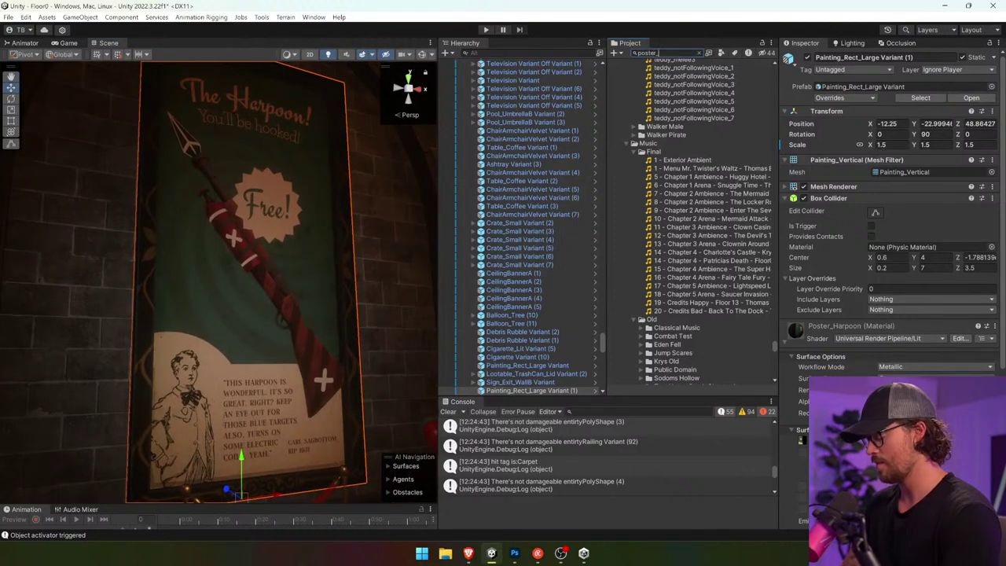
type("health")
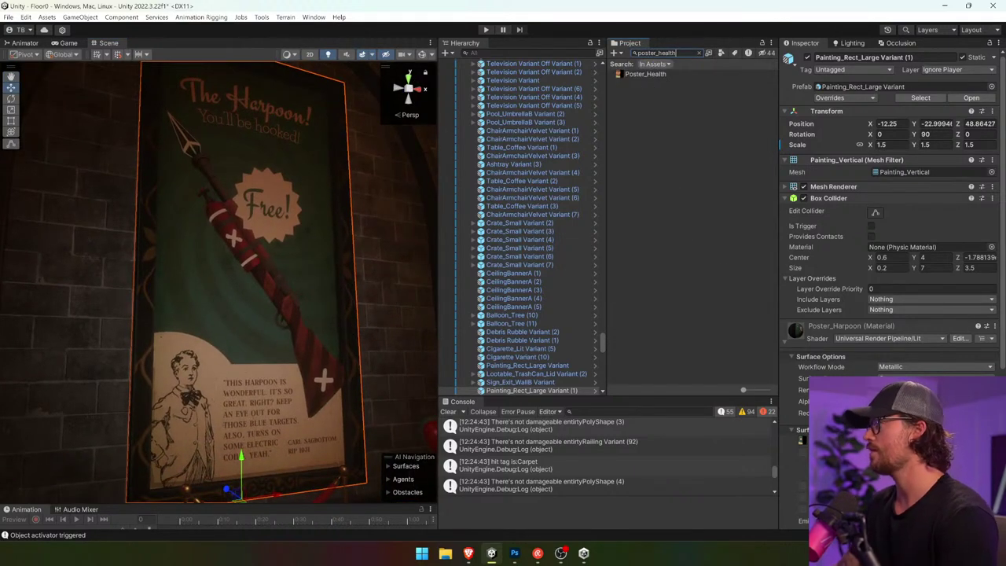
left_click_drag(213, 225, 212, 225)
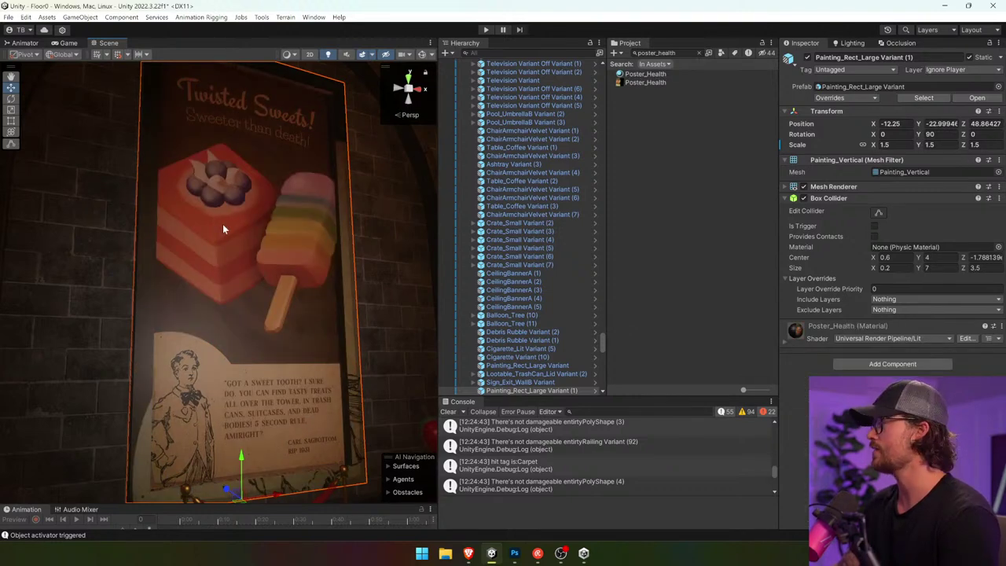
- Enlarge the Scene view and set the point light by the poster to intensity 22.98 and warm yellow, RGB 234, 208, 141
left_click_drag(263, 223, 241, 228)
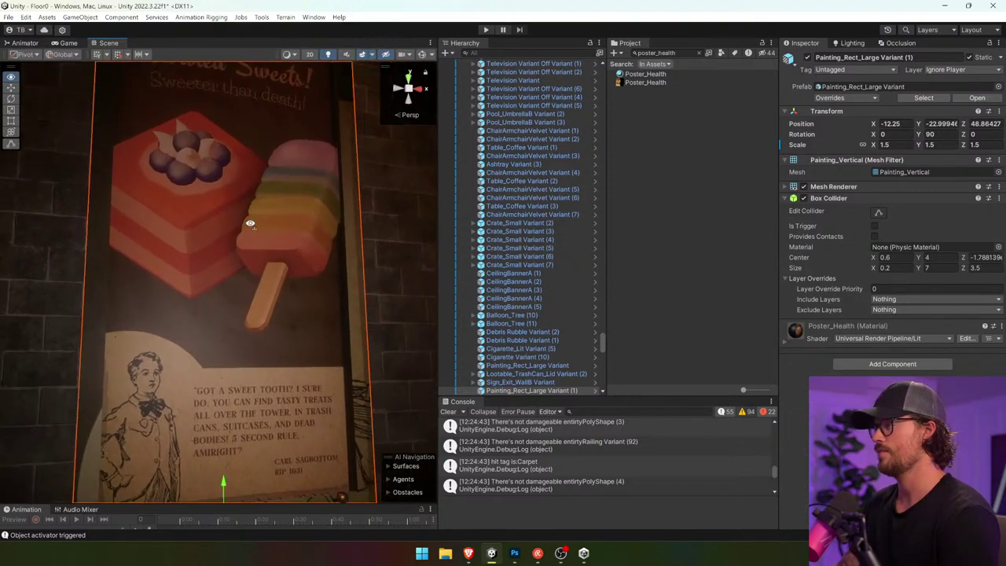
left_click(818, 324)
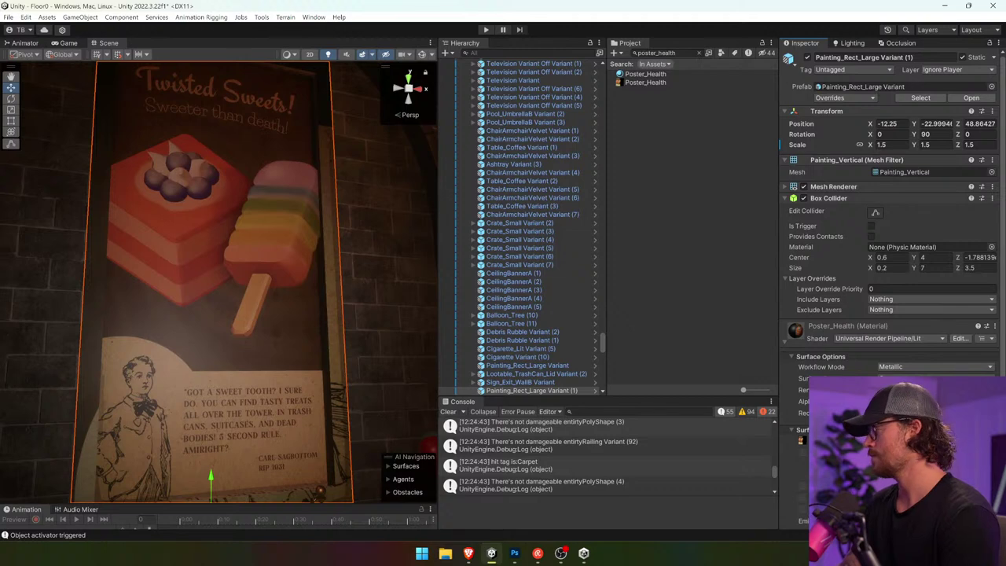
left_click_drag(438, 197, 629, 192)
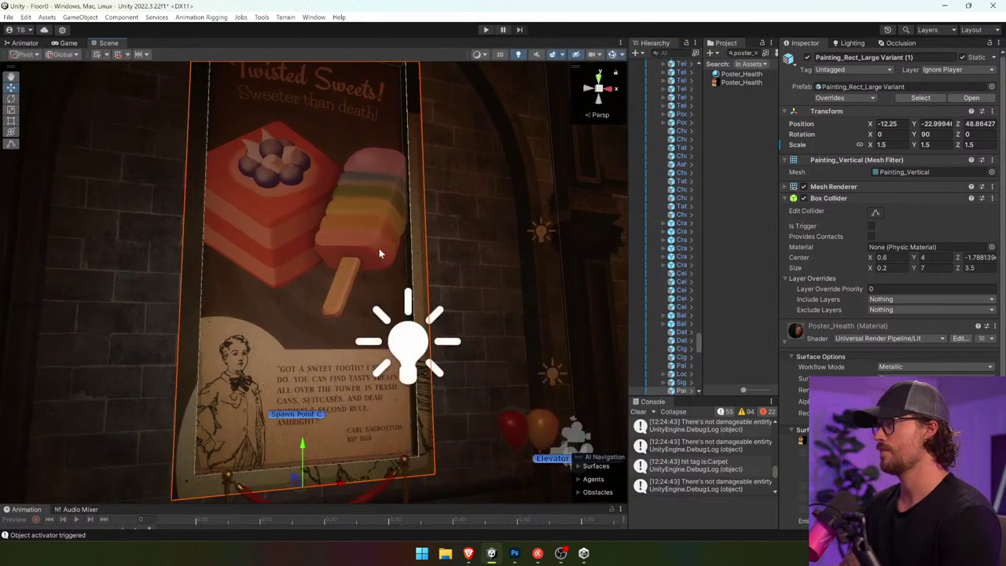
left_click(434, 346)
left_click_drag(842, 217, 86, 213)
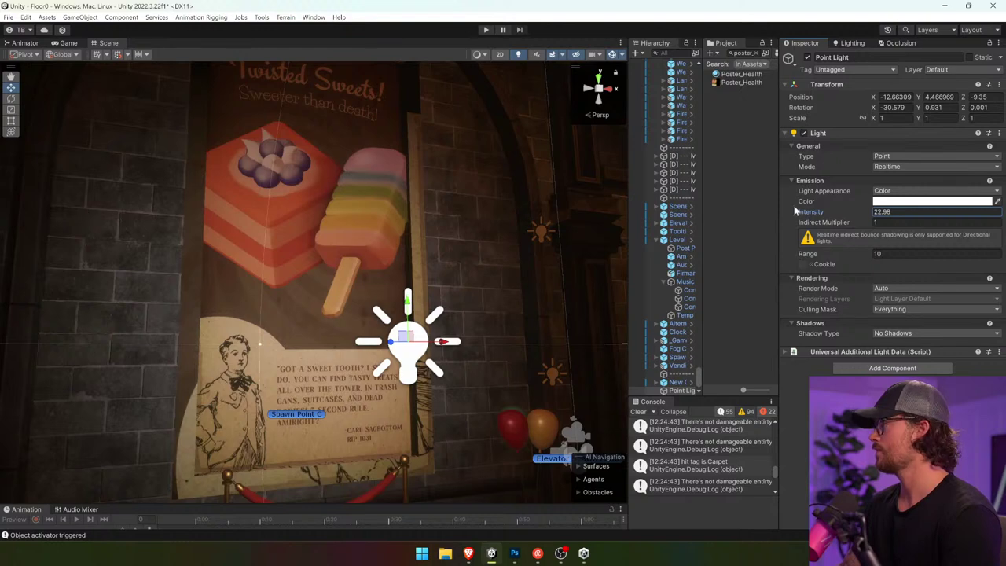
left_click(932, 201)
left_click_drag(989, 264, 981, 216)
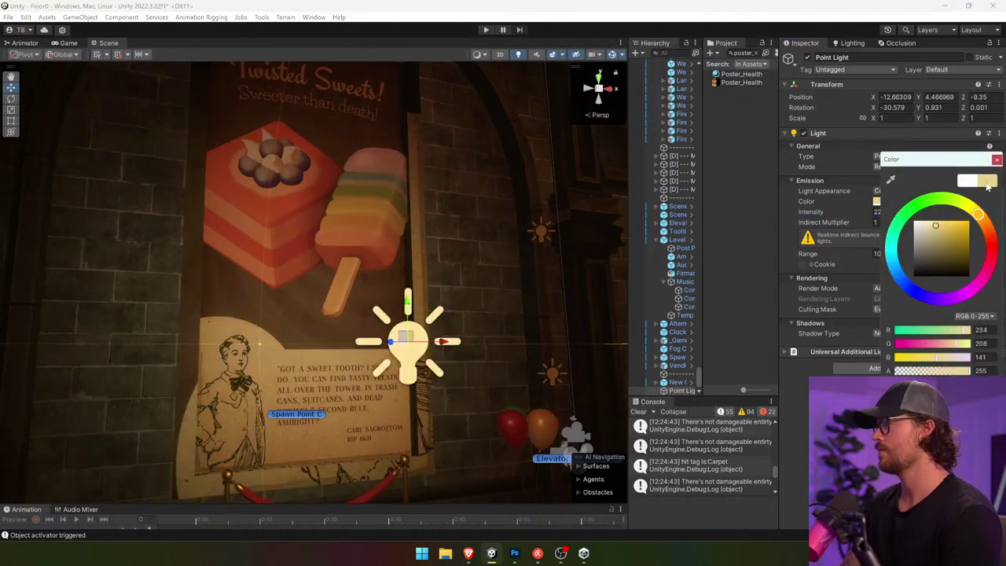
left_click(996, 161)
- Select the poster painting and assign a plaster normal map to its Poster_Health material
left_click(310, 168)
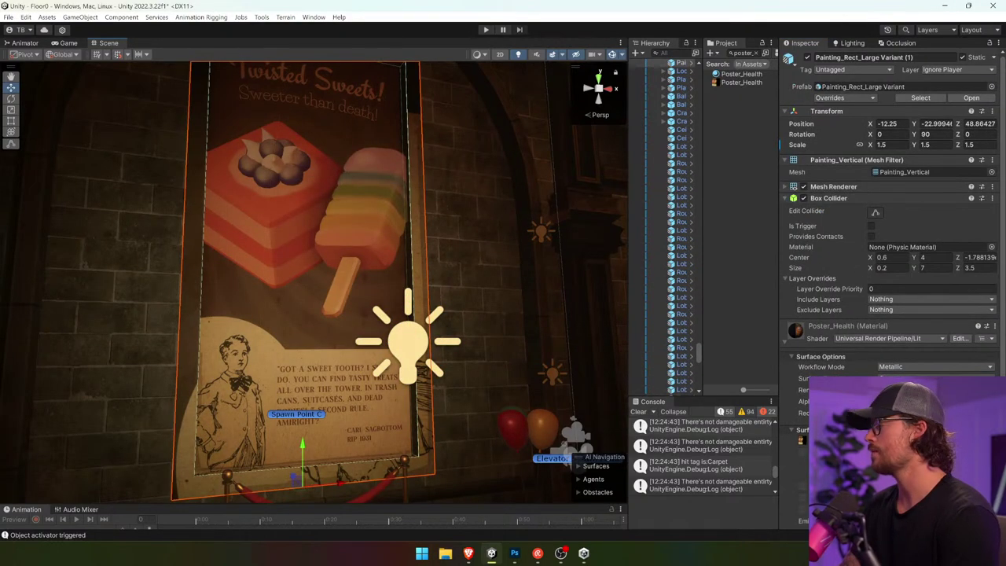
scroll(889, 235, "down", 5)
left_click(802, 242)
left_click_drag(628, 215, 513, 232)
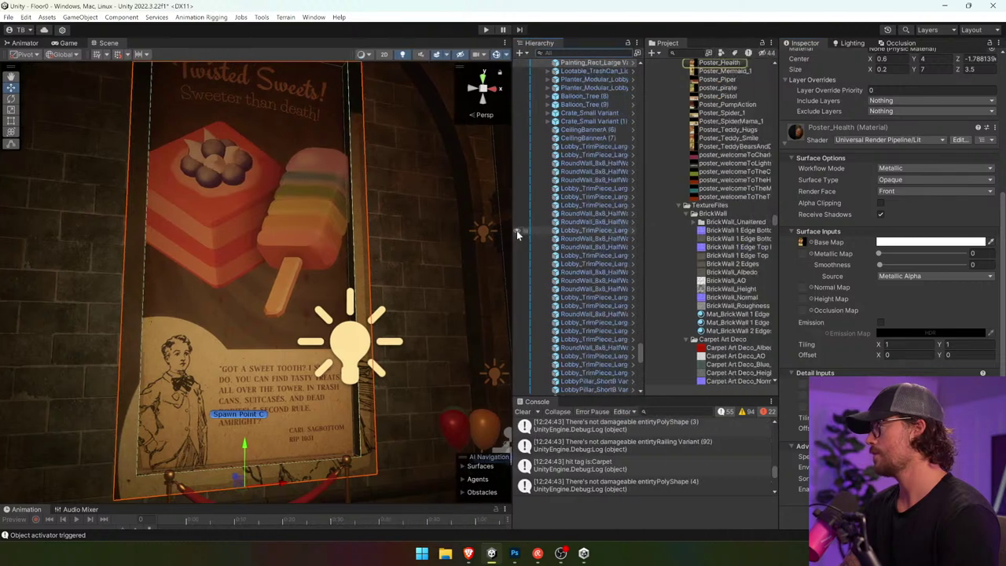
scroll(732, 204, "up", 3)
scroll(732, 204, "down", 4)
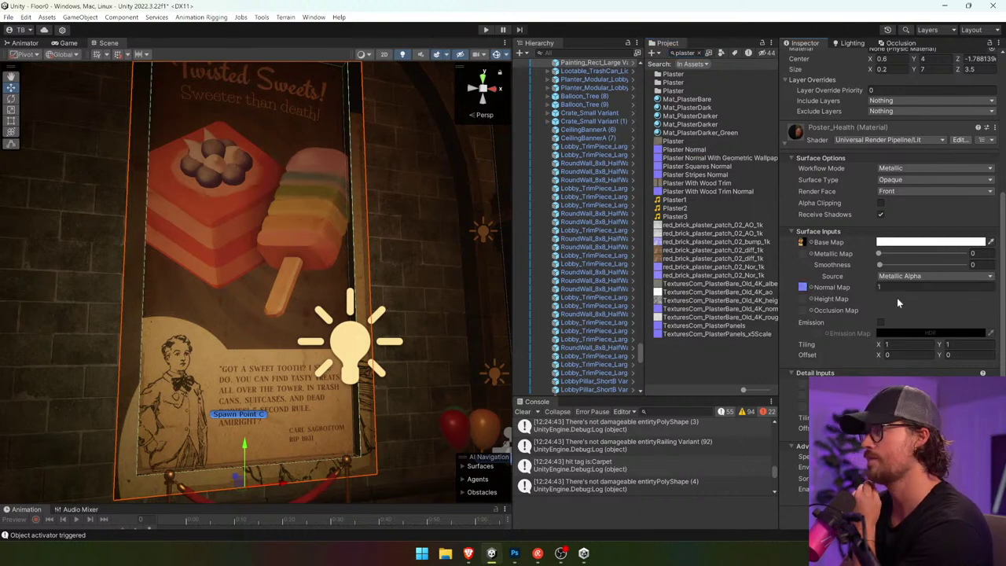
- Set the normal map strength of the Poster_Health material to 2
left_click(892, 288)
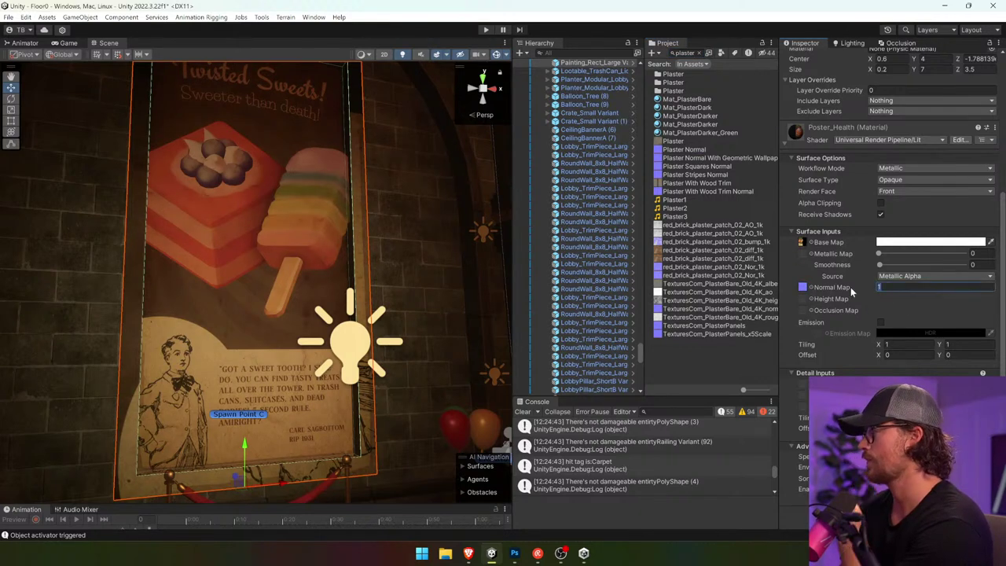
type("25")
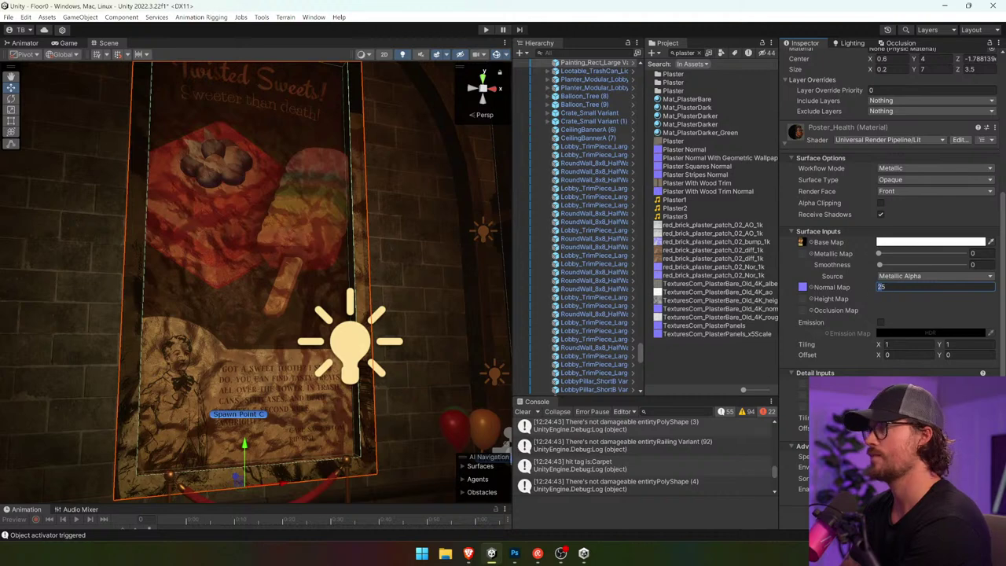
key("BackSpace")
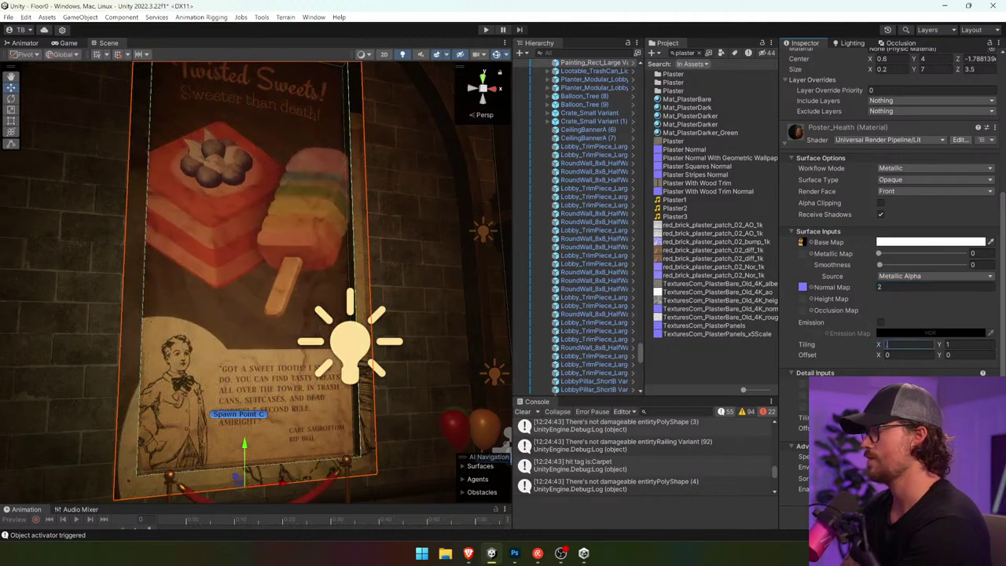
- Try an X tiling of 5 on the Poster_Health material and return it to 1
type("3")
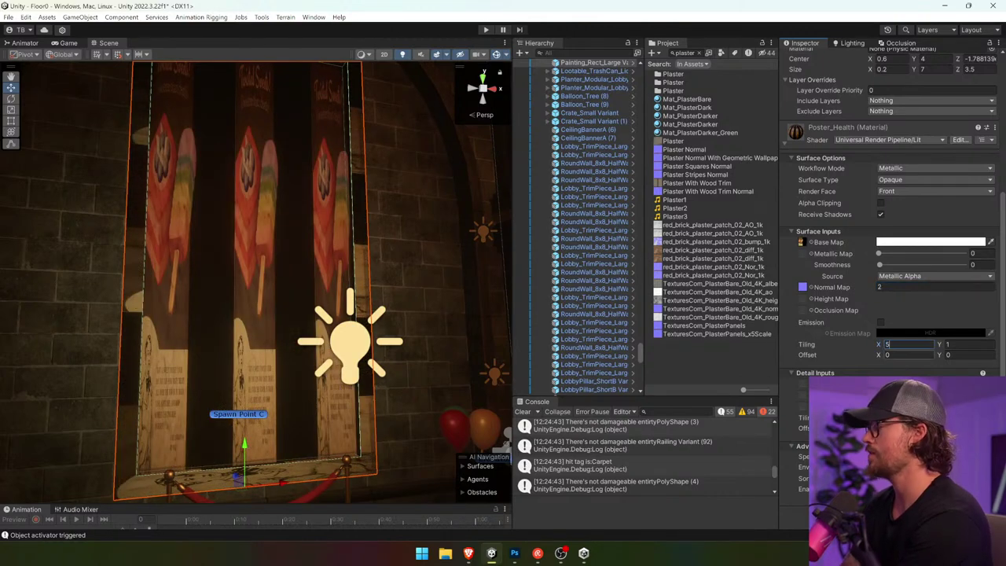
key("BackSpace")
type("1")
right_click(409, 291)
key("w")
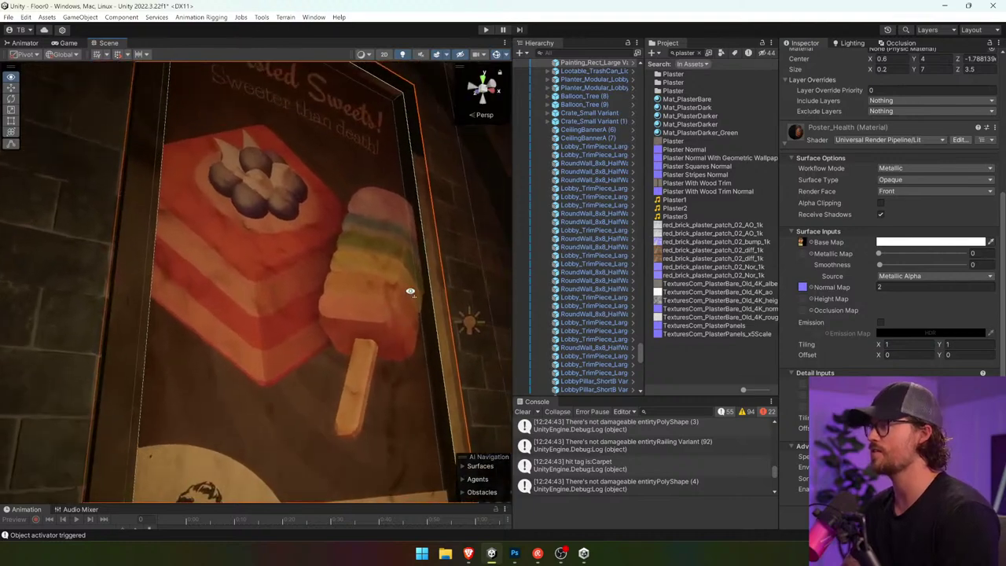
key("s")
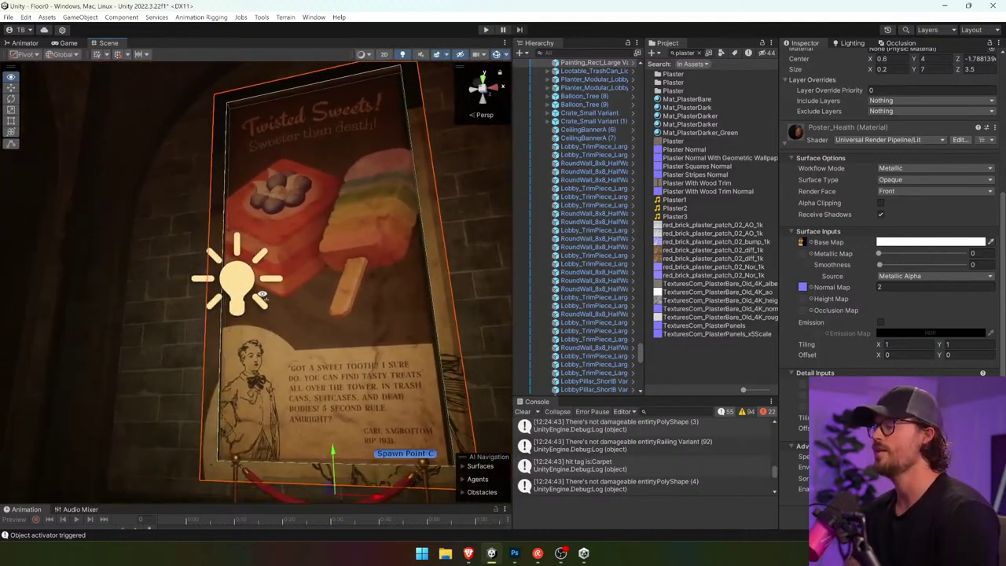
- Check the poster's quote in the scene, switch to Photoshop, add the closing quotation mark after "AMIRIGHT?" and save Poster_Health.psd
left_click(384, 289)
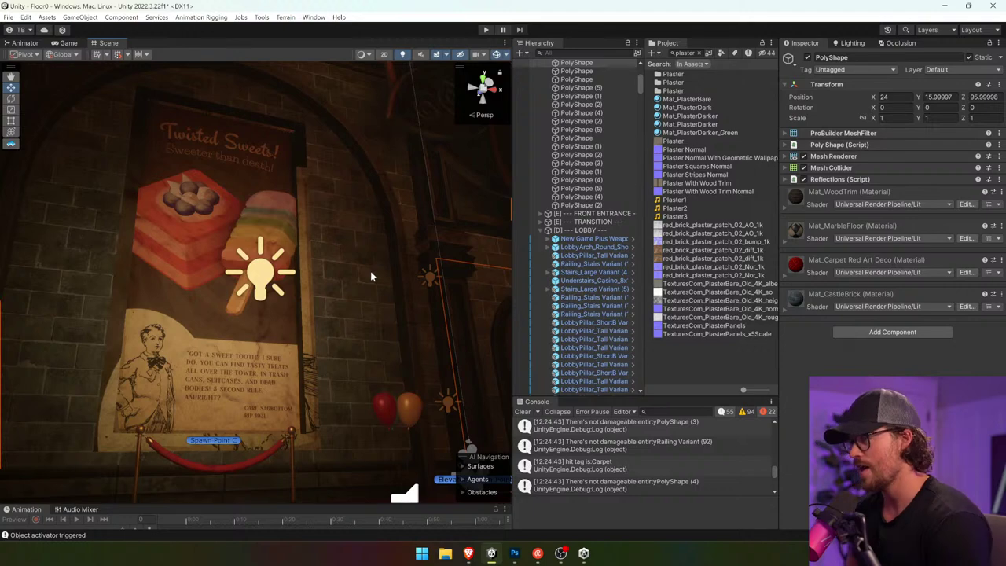
scroll(203, 396, "up", 4)
left_click_drag(203, 395, 270, 281)
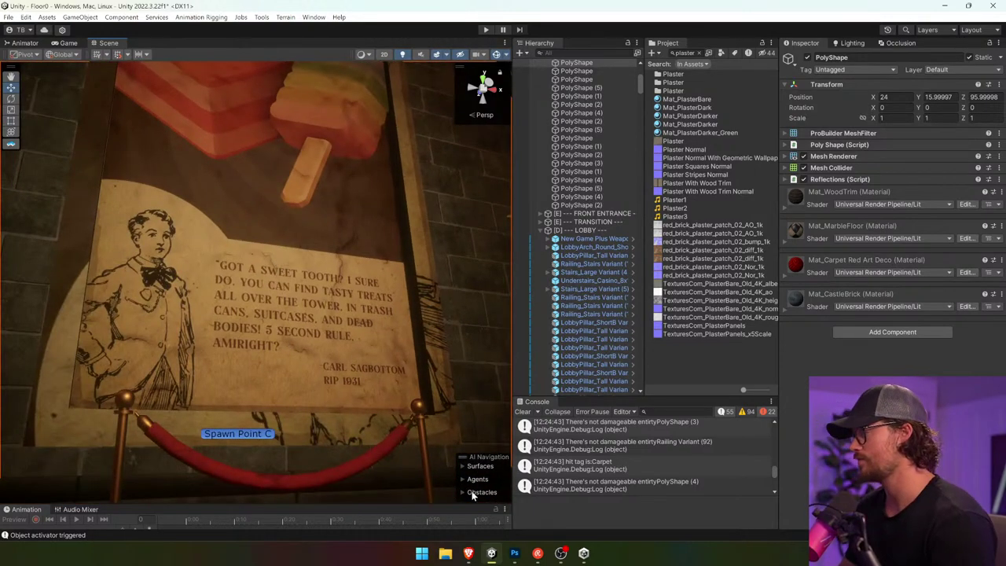
left_click(515, 555)
left_click(10, 272)
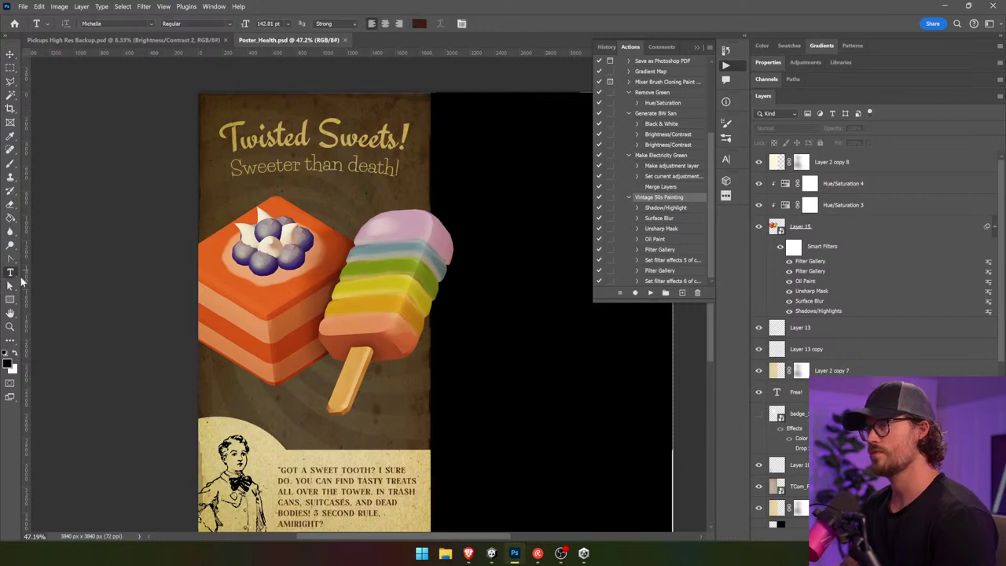
scroll(322, 276, "down", 3)
left_click(324, 403)
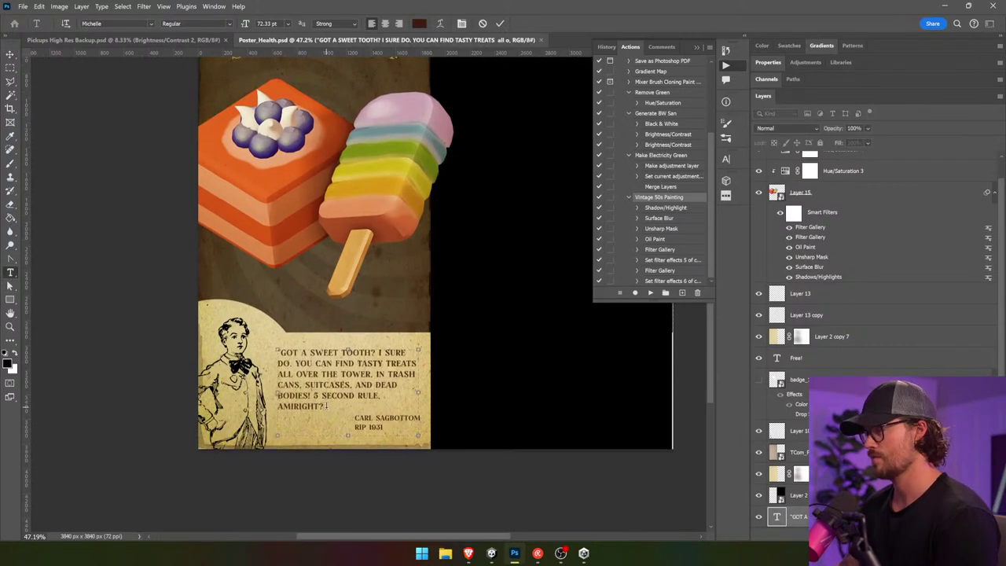
left_click(10, 54)
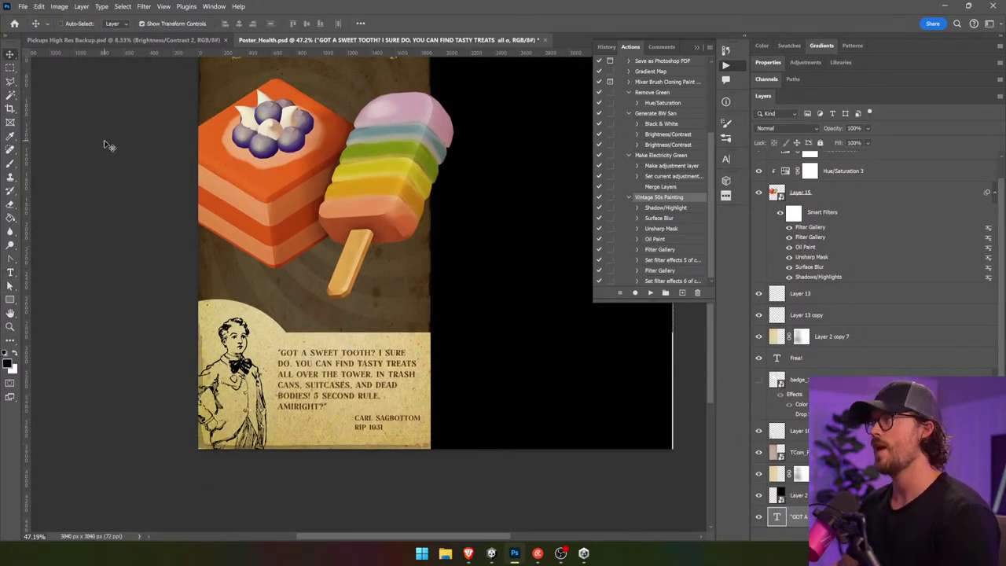
key("ctrl+s")
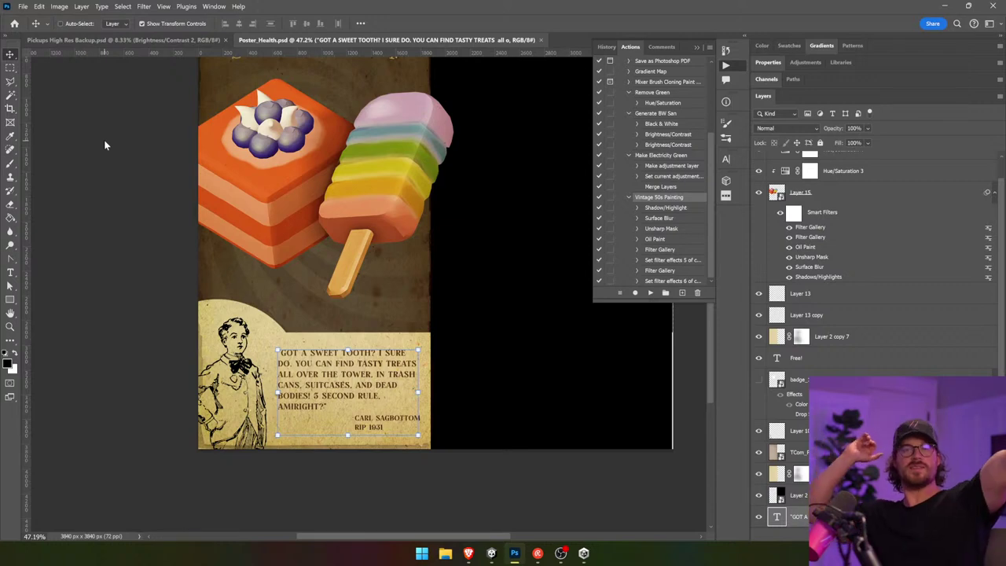
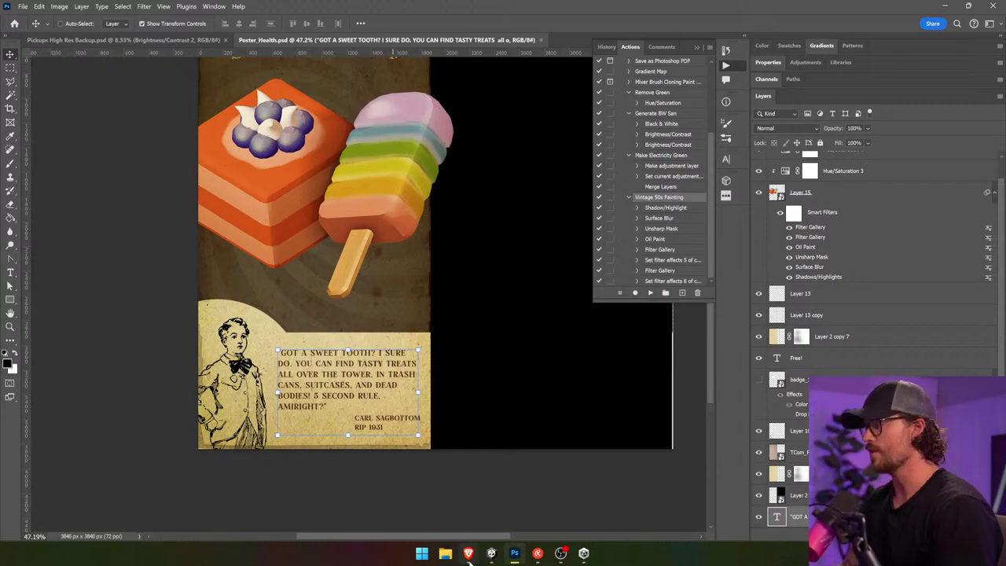
- Switch to Unity and select and copy the "Butcher Bill's Special!" vending machine in the Floor0 scene
left_click(491, 552)
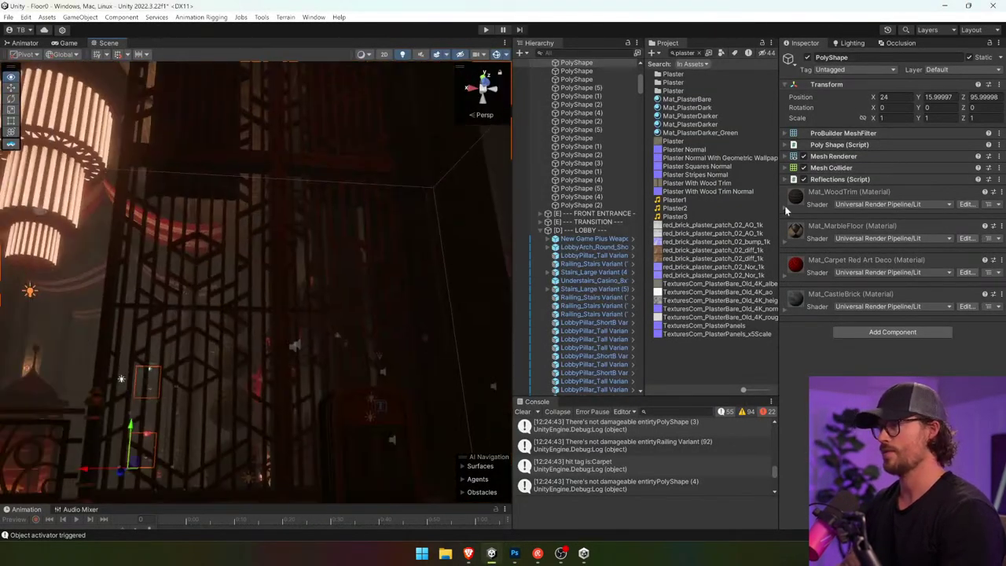
key("w")
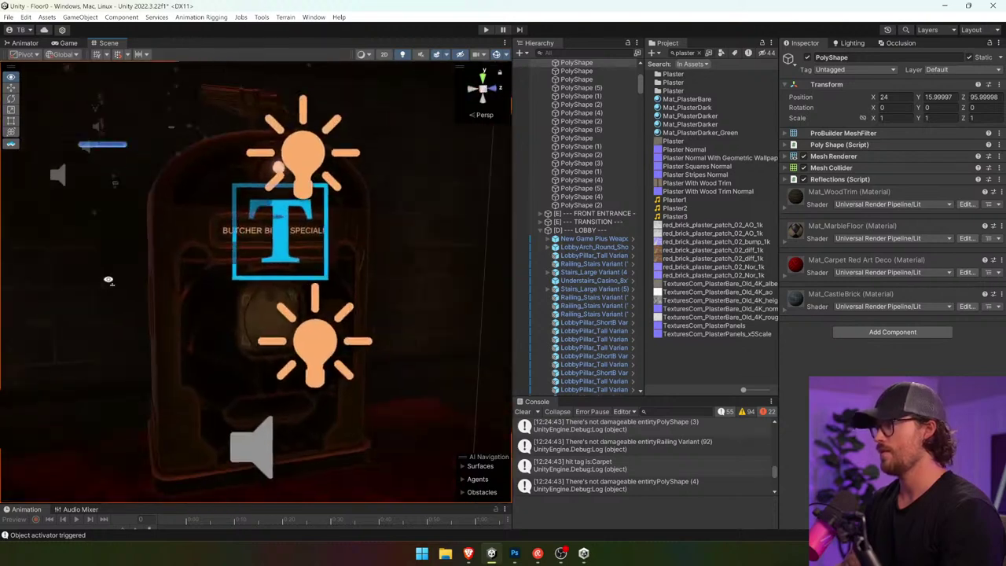
left_click(177, 252)
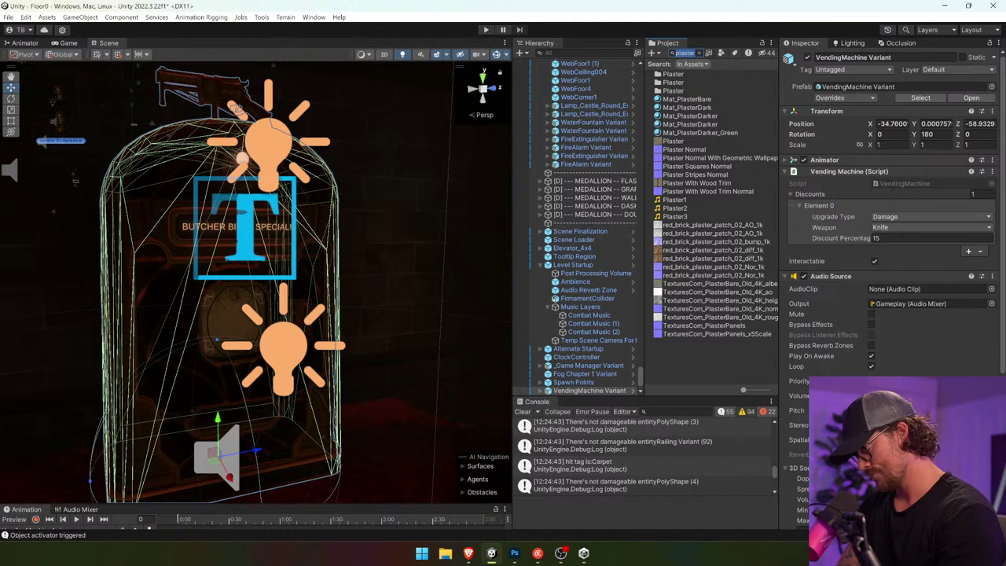
- Search the project assets for "screenshot" and open the Object Screenshots scene without saving the changes to Floor0
type("s")
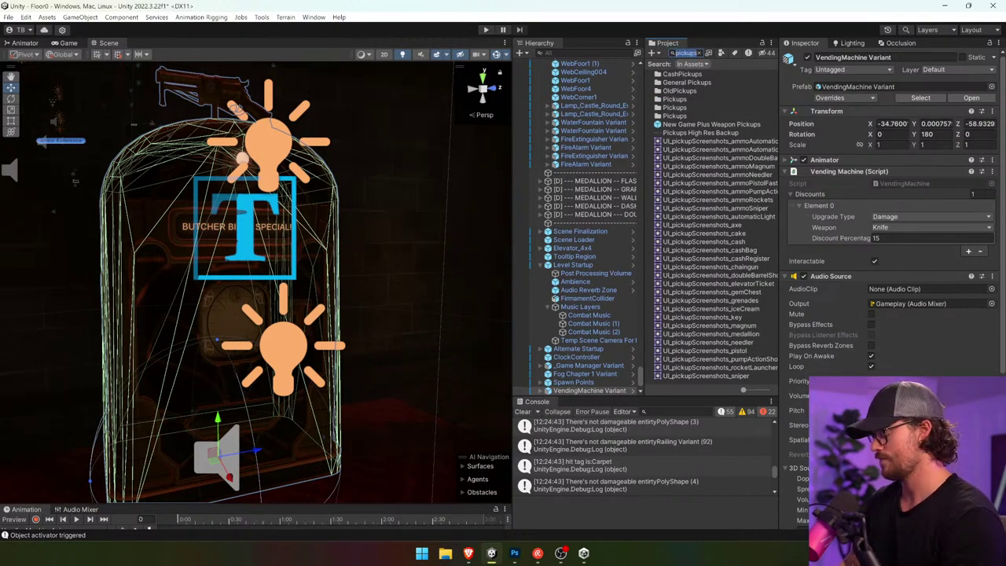
type("hot")
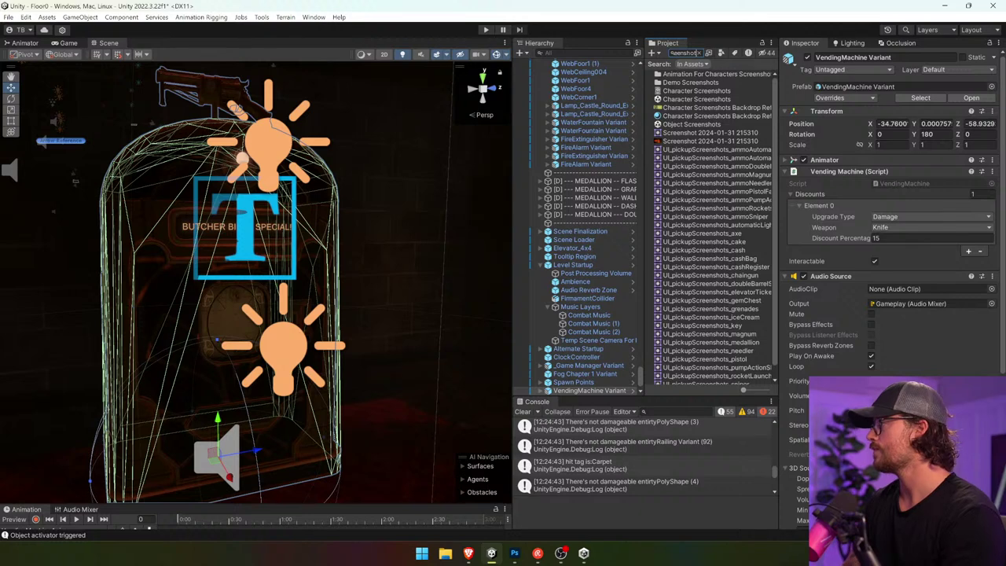
double_click(723, 124)
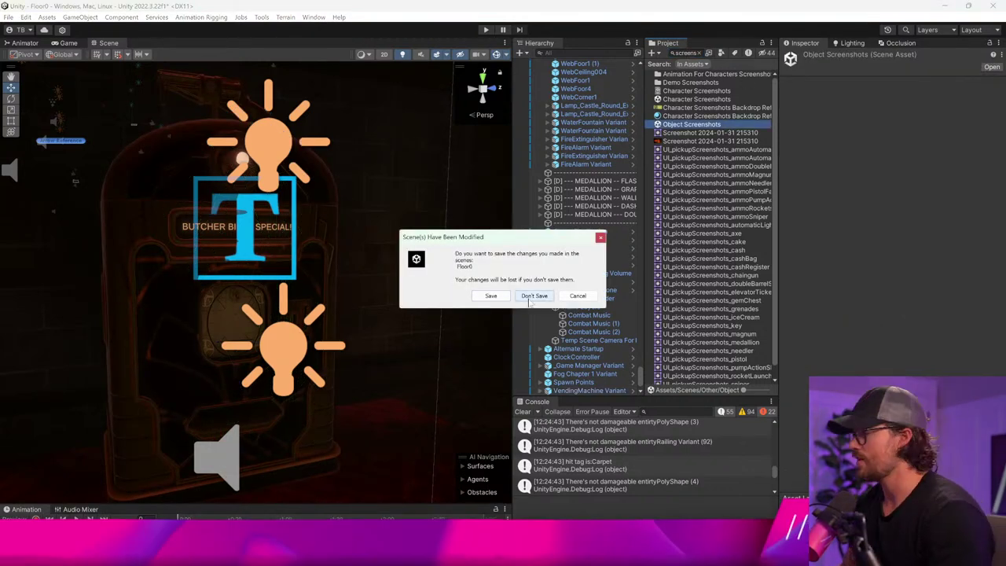
left_click(532, 298)
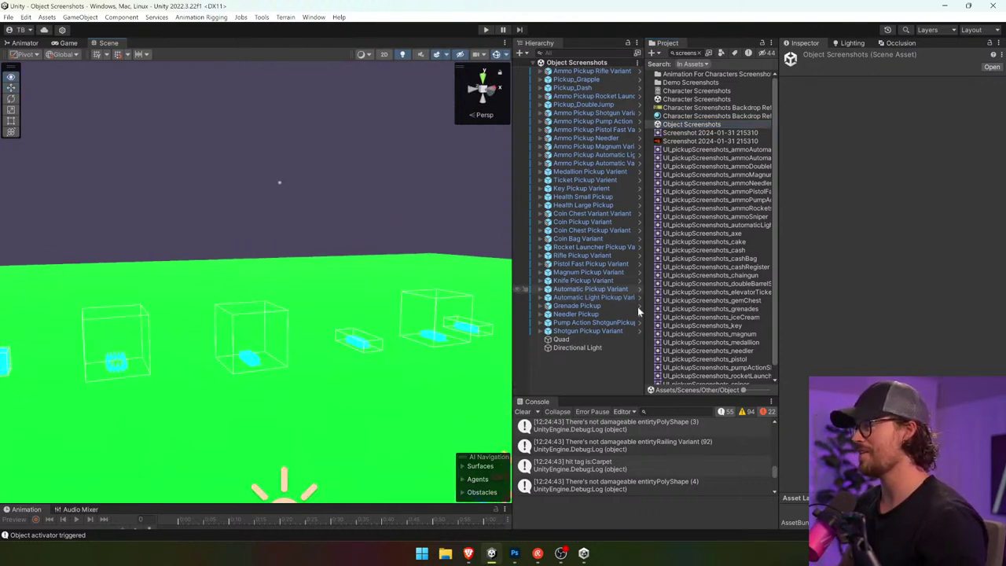
- Paste the vending machine into the Object Screenshots scene, move it to the current view and set its rotation to 0 on all axes
mouse_move(440, 342)
left_mouse_down()
mouse_move(343, 355)
mouse_move(350, 322)
mouse_move(254, 288)
mouse_move(118, 260)
mouse_move(86, 291)
mouse_move(227, 306)
mouse_move(279, 285)
mouse_move(206, 269)
mouse_move(206, 278)
mouse_move(259, 283)
mouse_move(212, 278)
mouse_move(201, 377)
mouse_move(195, 371)
left_mouse_up()
key("ctrl+v")
key("ctrl+shift+f")
type("0")
key("Tab")
type("0")
key("Tab")
- Rotate the vending machine about its vertical axis to about 105.9 degrees and hide the scene gizmos
left_click(10, 101)
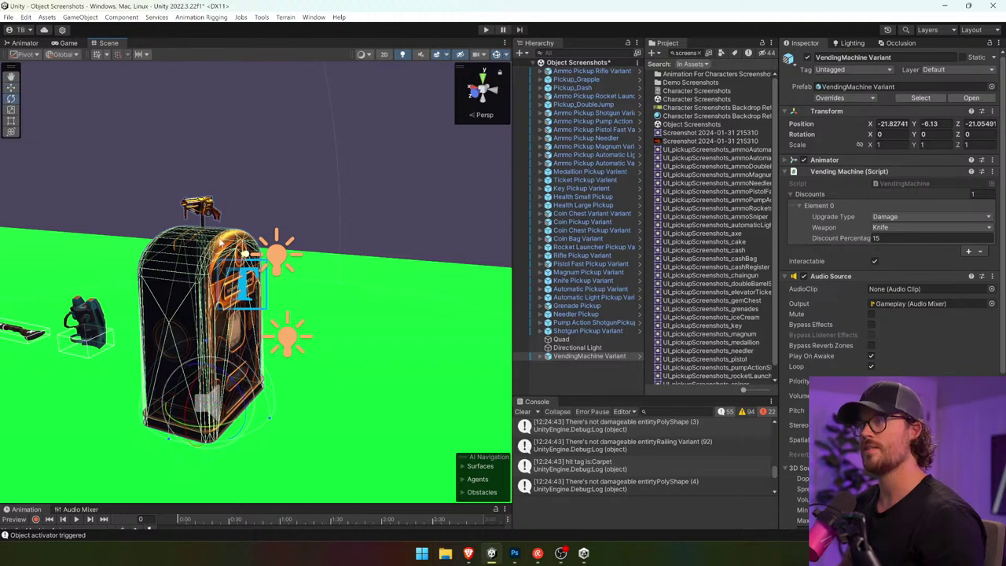
left_click_drag(259, 291, 197, 362)
left_click_drag(303, 318, 174, 296)
left_click_drag(174, 295, 330, 238)
left_click(496, 54)
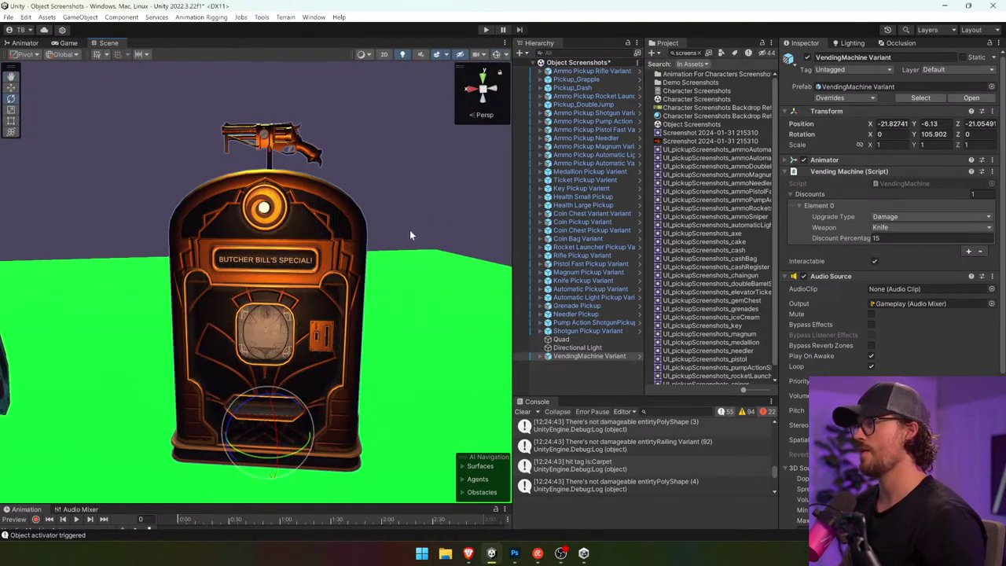
- Duplicate the green ground quad and align the copy with the view as an upright backdrop behind the vending machine
right_click(410, 230)
left_click(11, 88)
left_click(424, 249)
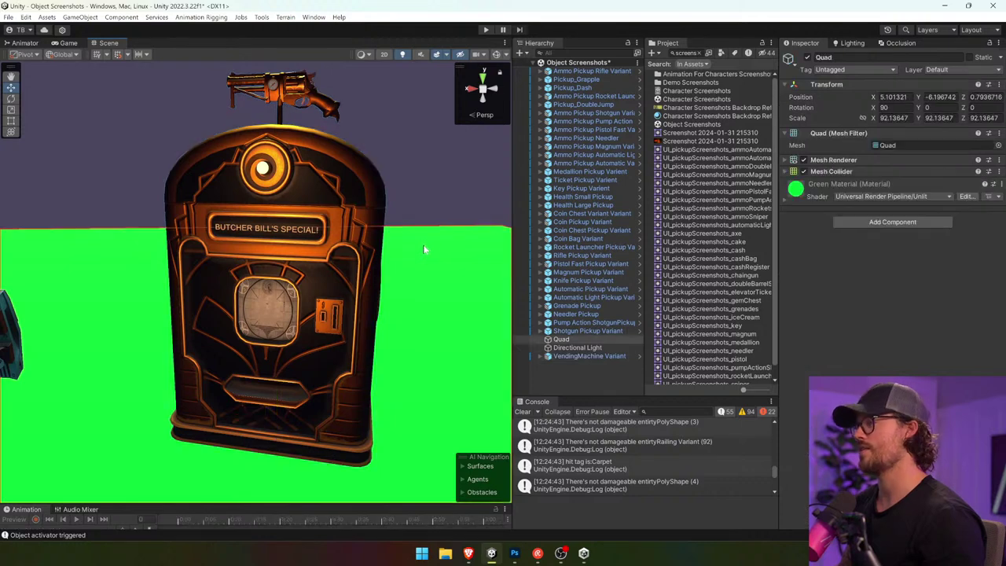
right_click(424, 246)
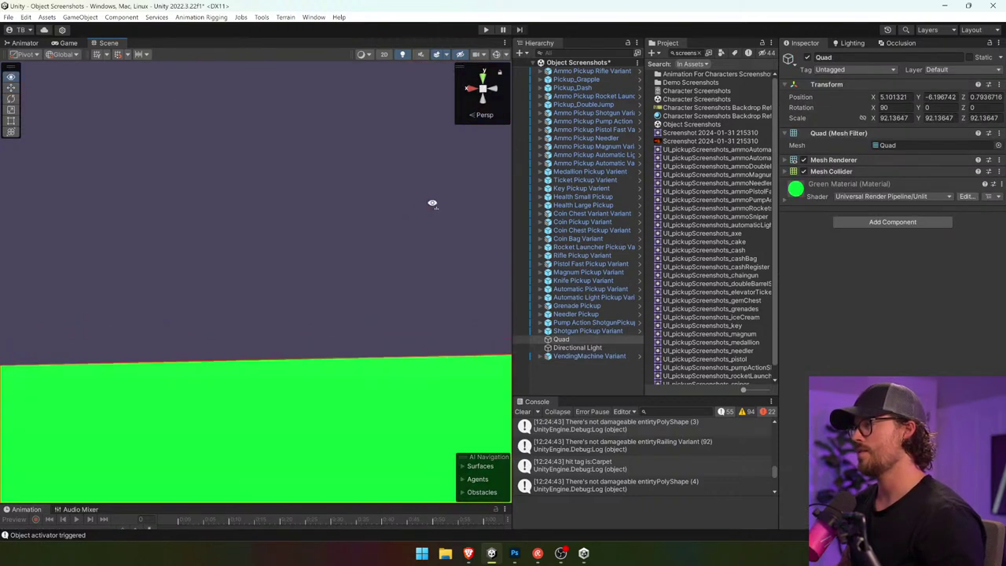
key("ctrl+shift+f")
key("ctrl+d")
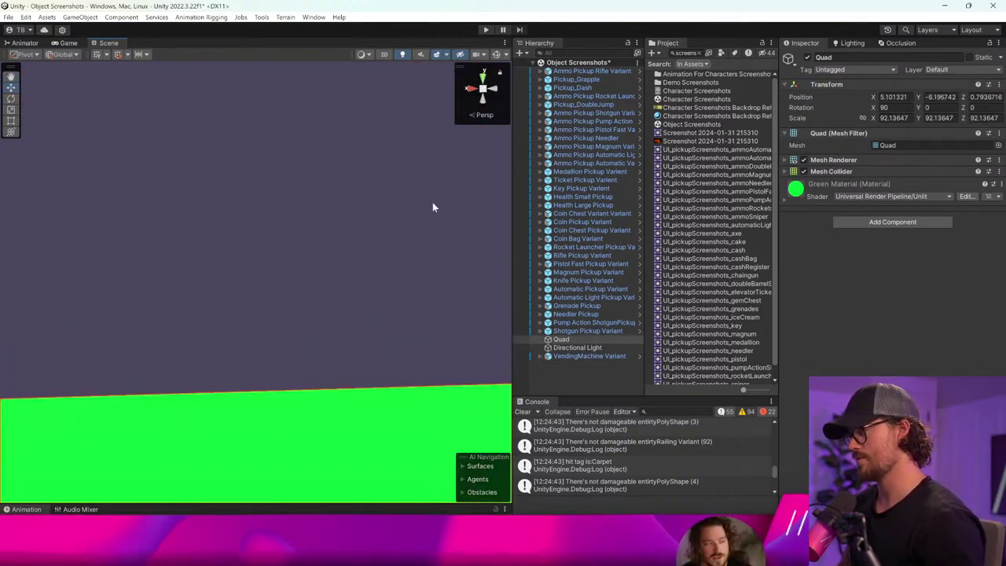
right_click(432, 202)
key("s")
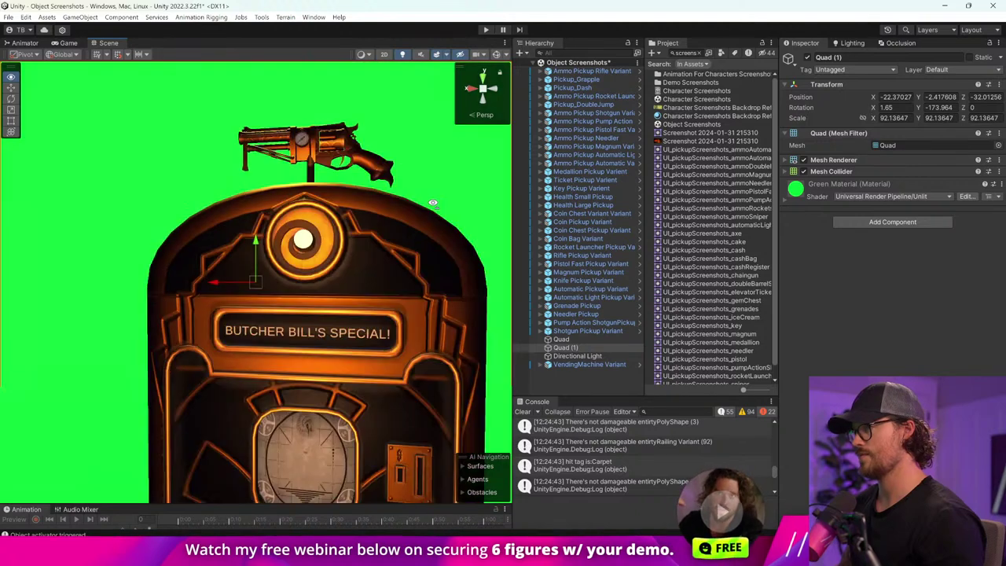
- Widen the Scene view, frame the vending machine at an angle against the green backdrop and capture a screen snip around it
scroll(433, 204, "up", 6)
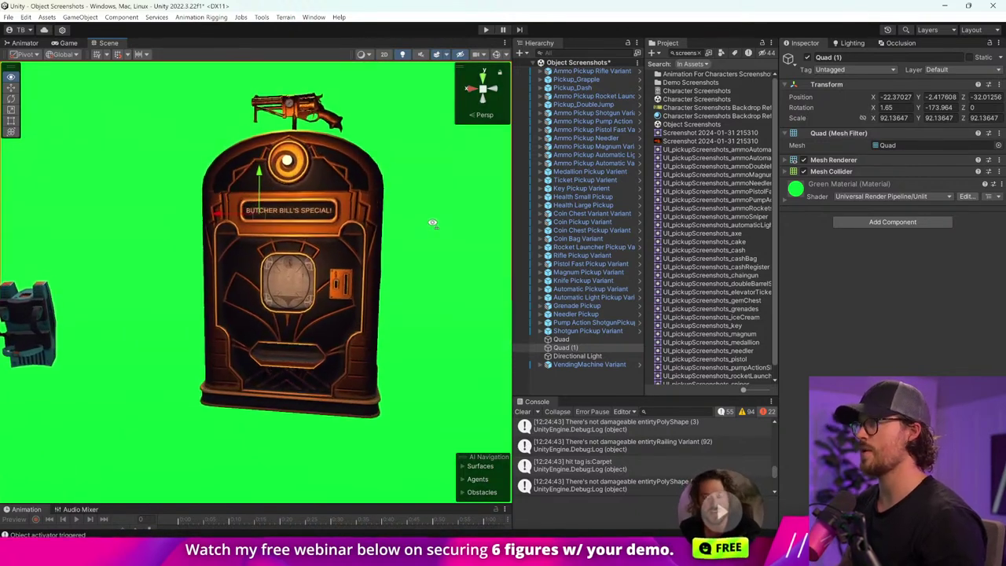
key("d")
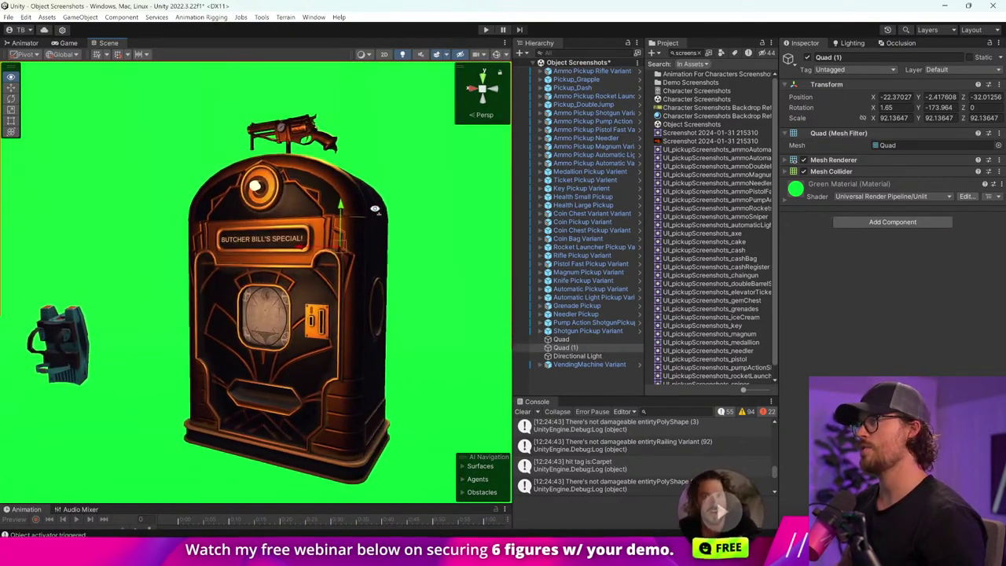
left_click_drag(512, 218, 713, 217)
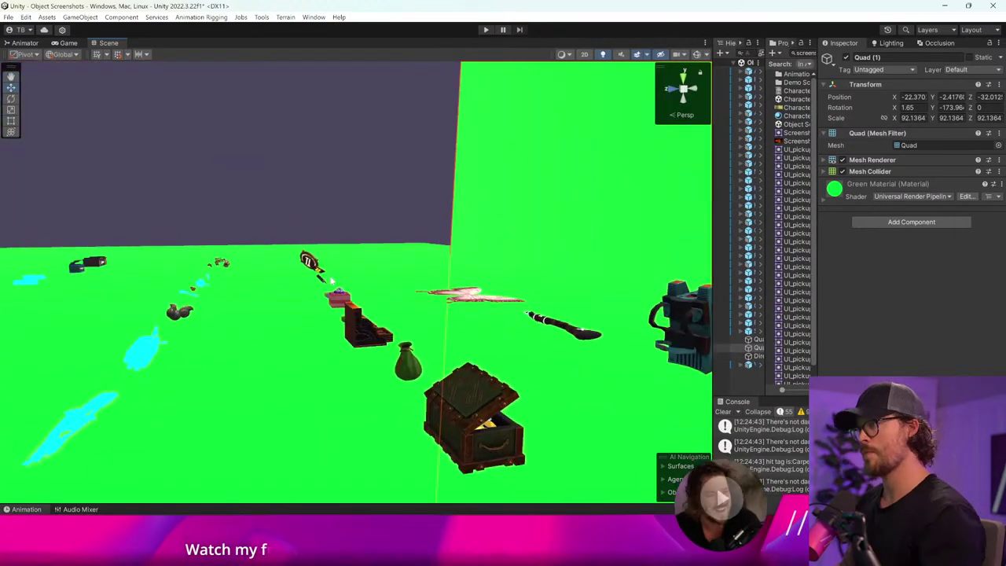
left_click(315, 264)
key("f")
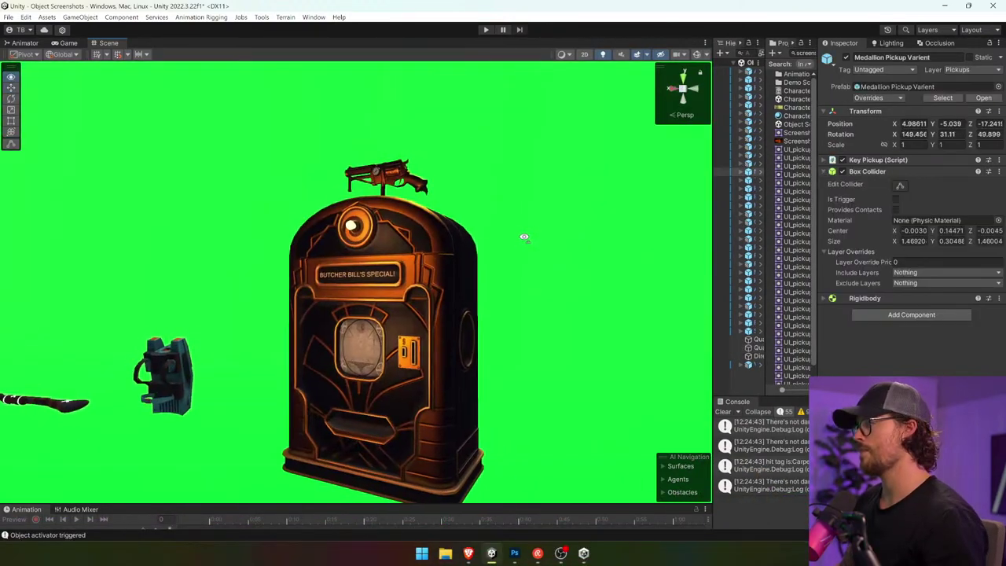
key("super+shift+s")
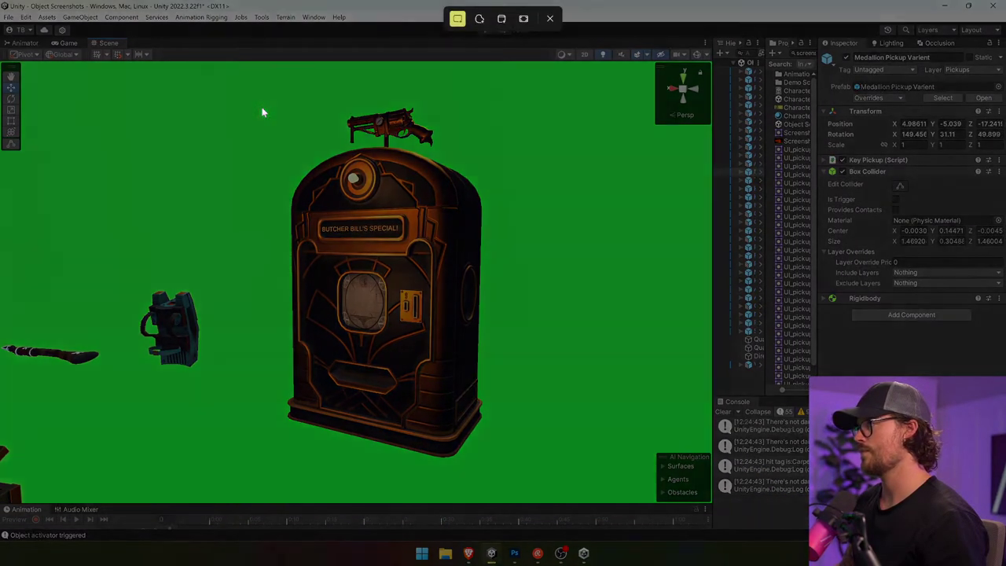
left_click_drag(262, 108, 496, 470)
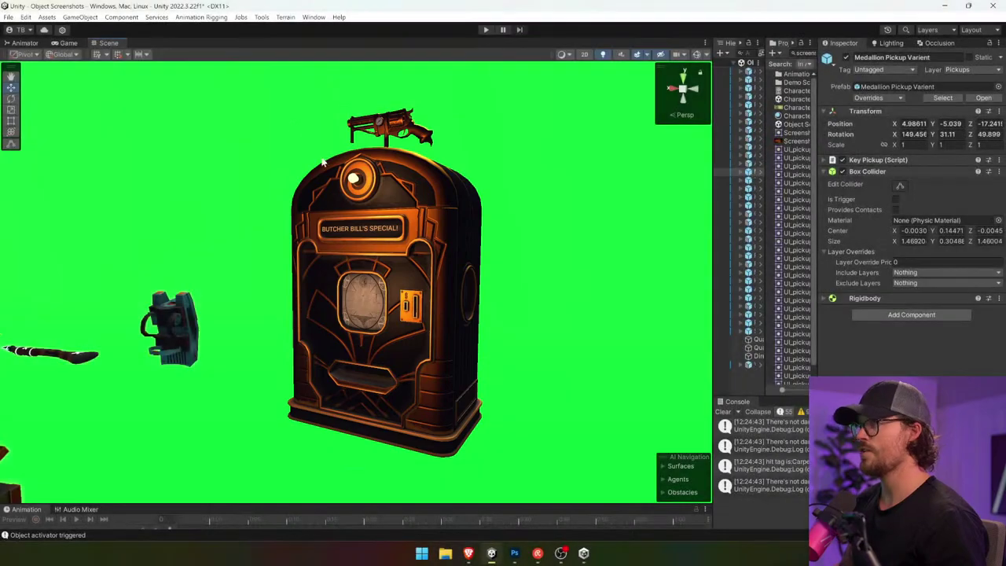
key("super+shift+s")
left_click_drag(251, 93, 521, 474)
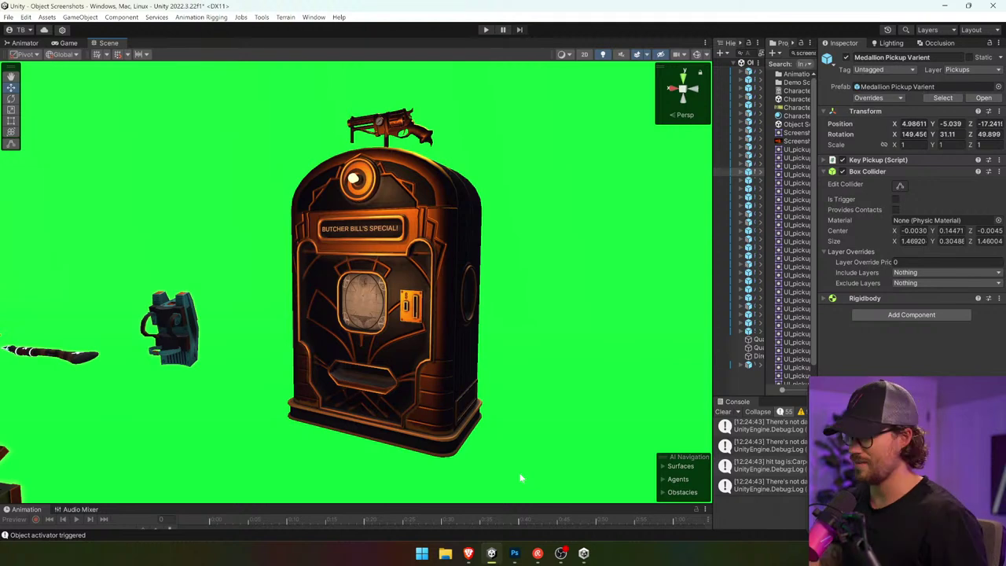
- Switch to Photoshop and save the Twisted Sweets! poster under the new file name Poster_VendingMachine in Photoshop format
left_click(515, 553)
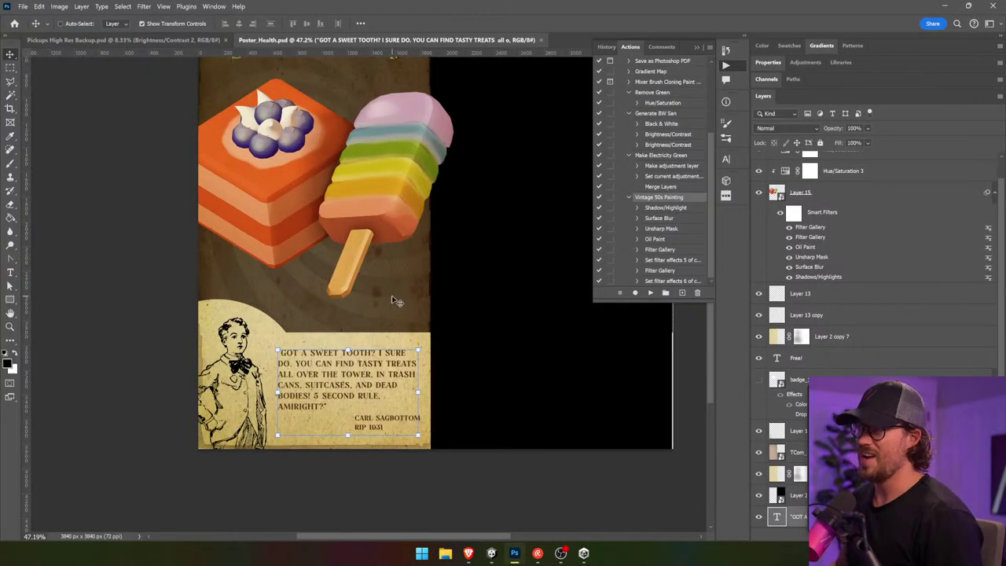
key("ctrl+minus")
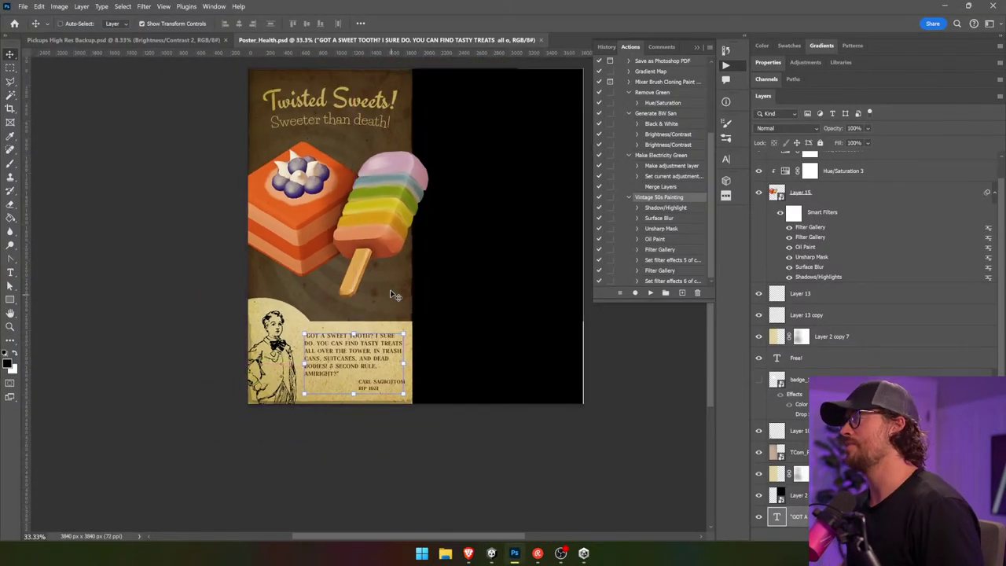
left_click(23, 6)
left_click(81, 132)
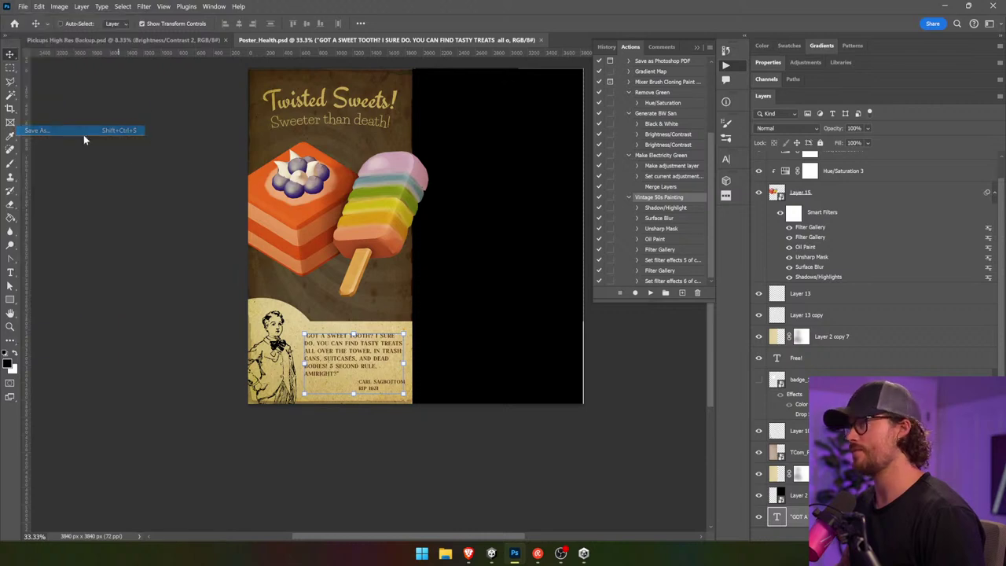
left_click(185, 349)
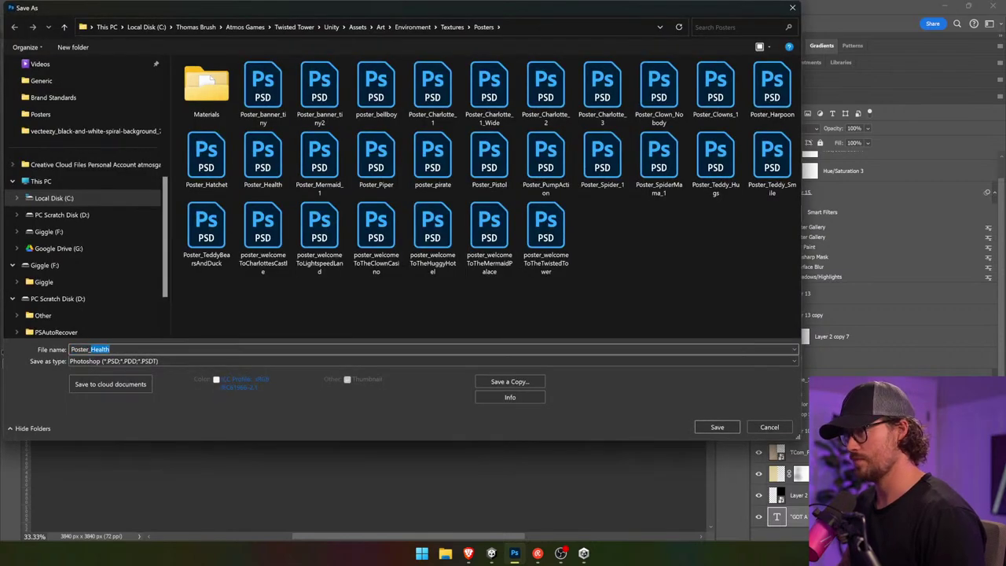
type("VendingMachine")
key("Return")
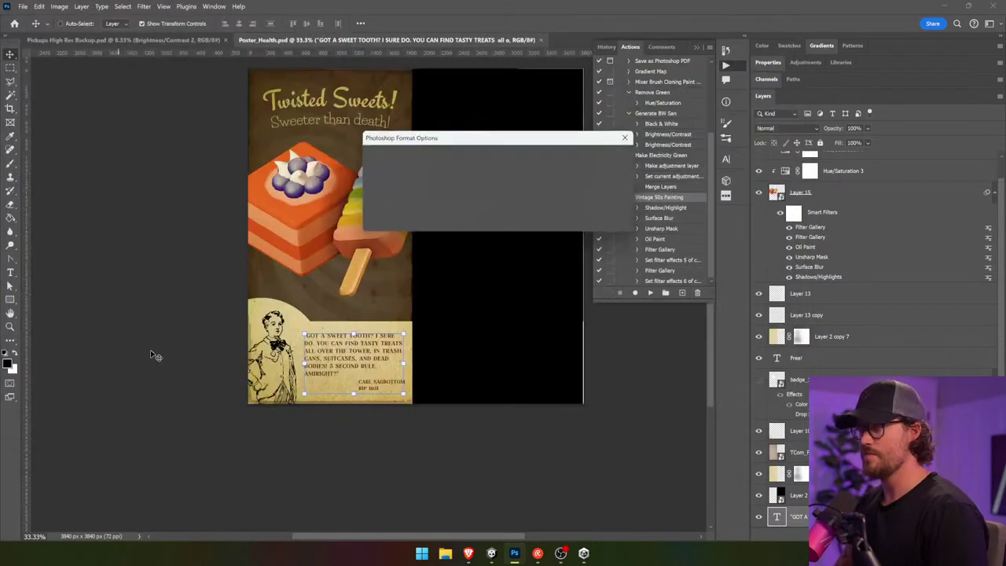
key("Return")
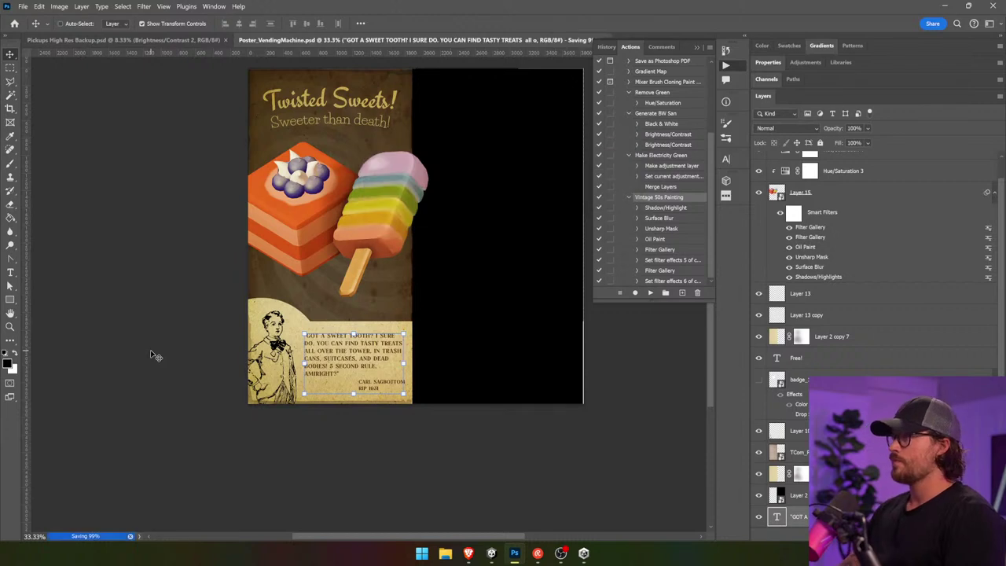
- Delete the cake and ice cream artwork with its two Hue/Saturation adjustments, and delete the "Free!" text layer
left_click(834, 197)
scroll(837, 200, "up", 1)
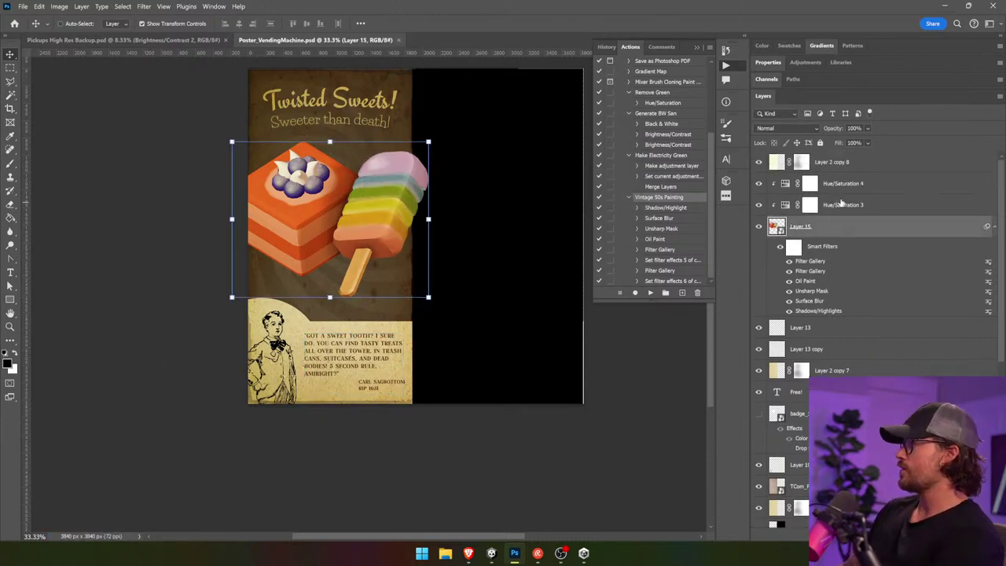
left_click(864, 192, "shift")
key("Delete")
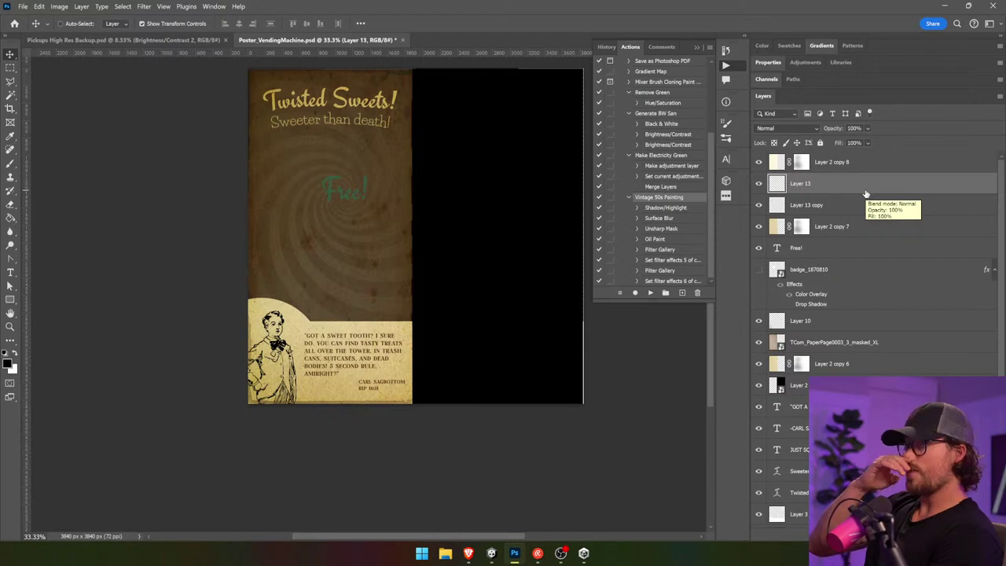
left_click(804, 252)
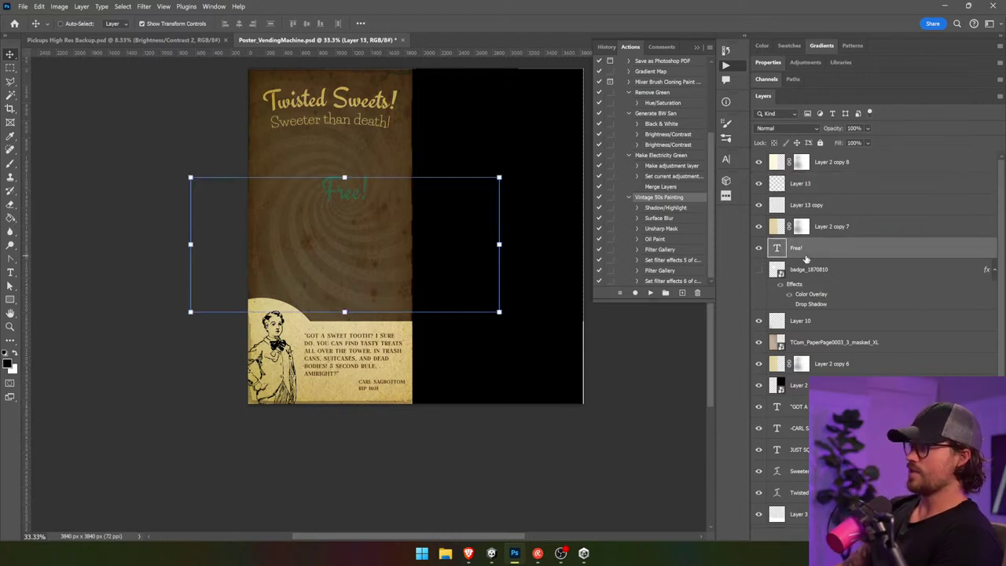
key("Delete")
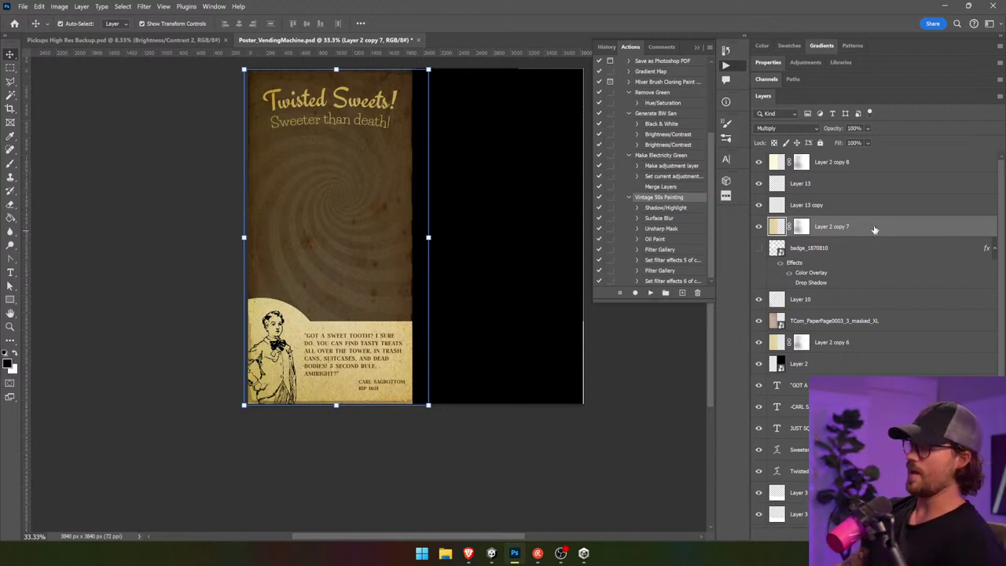
- Paste the green-screen vending machine capture, enlarge it to nearly the poster's width and place it below the heading
key("ctrl+v")
left_click_drag(434, 230, 309, 261)
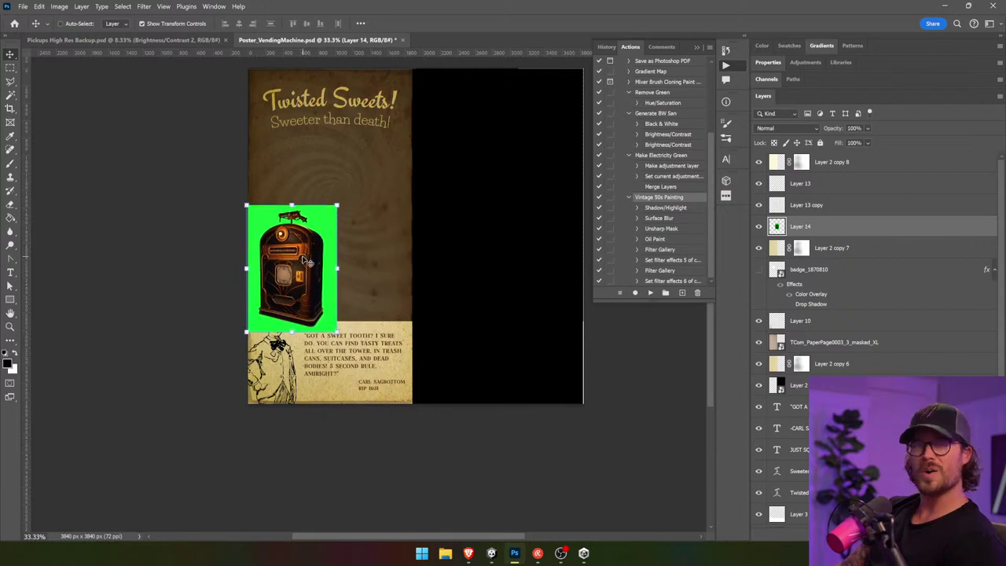
left_click_drag(338, 207, 425, 121)
key("Return")
left_click_drag(385, 162, 388, 174)
- Remove the green background around the vending machine with the Magic Wand and nudge the cutout slightly lower
left_click(10, 95)
left_click(394, 141)
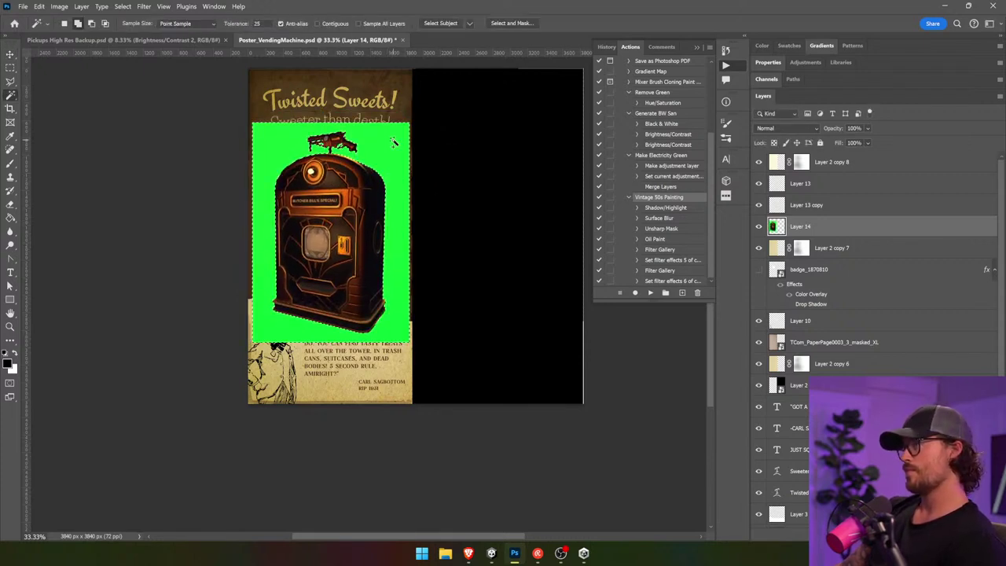
key("Delete")
key("ctrl+d")
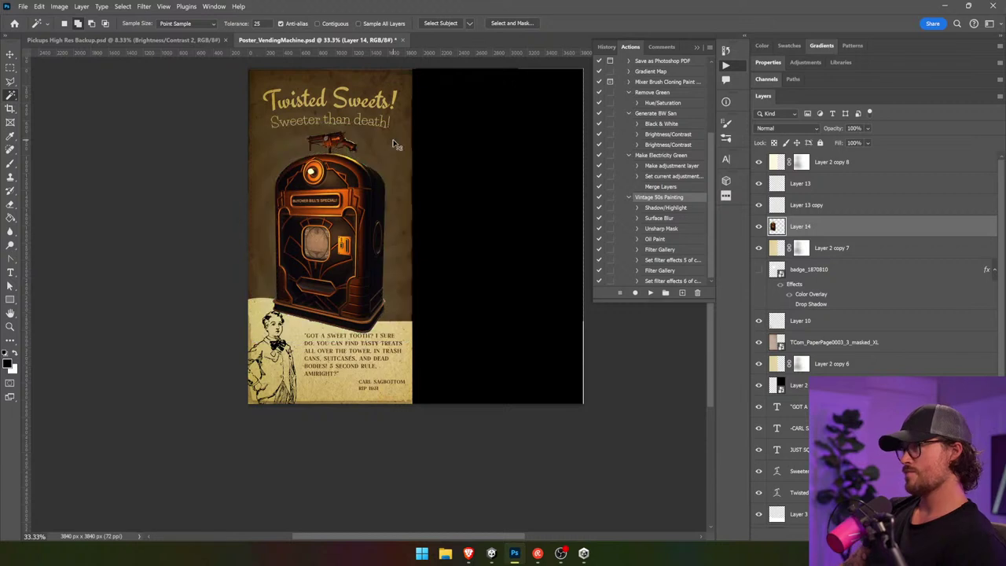
key("v")
left_click_drag(358, 154, 359, 166)
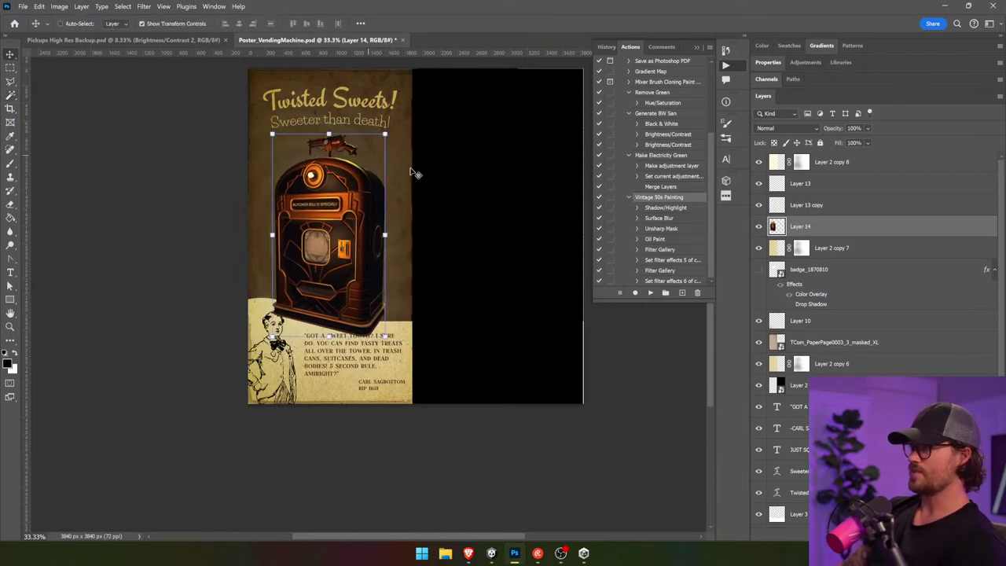
- Convert the vending machine layer to a smart object and run the Vintage 50s Painting action on it
right_click(815, 225)
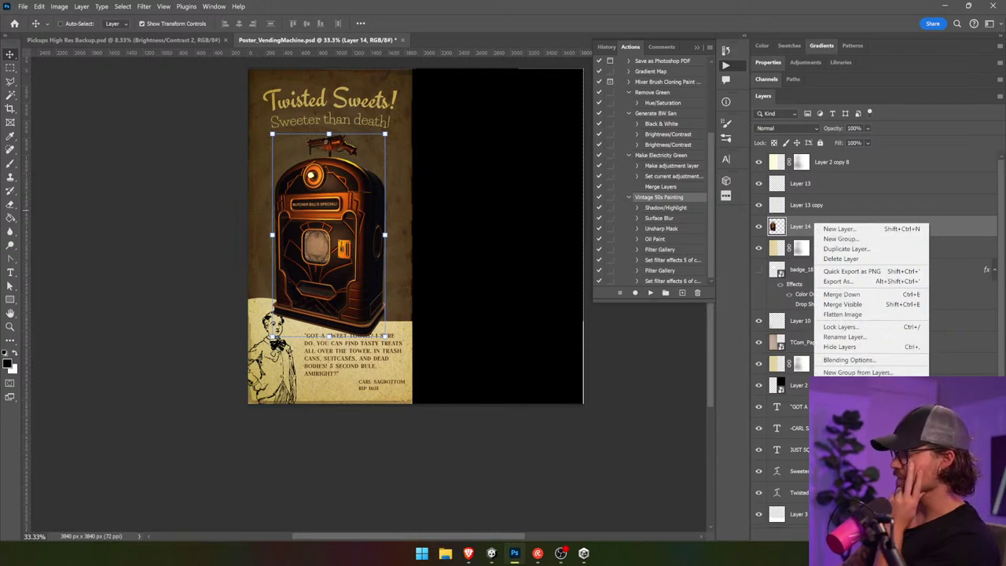
left_click(857, 428)
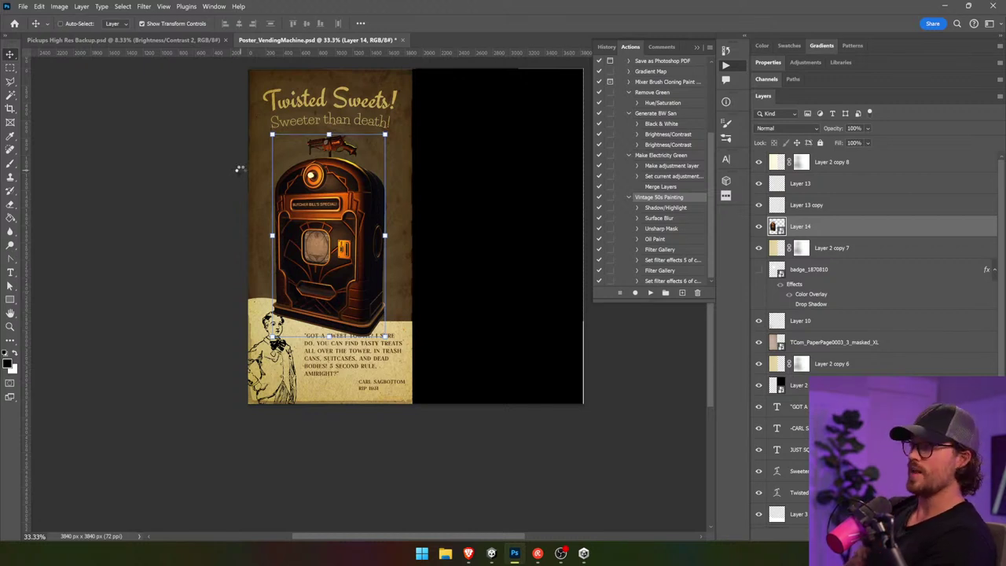
key("F2")
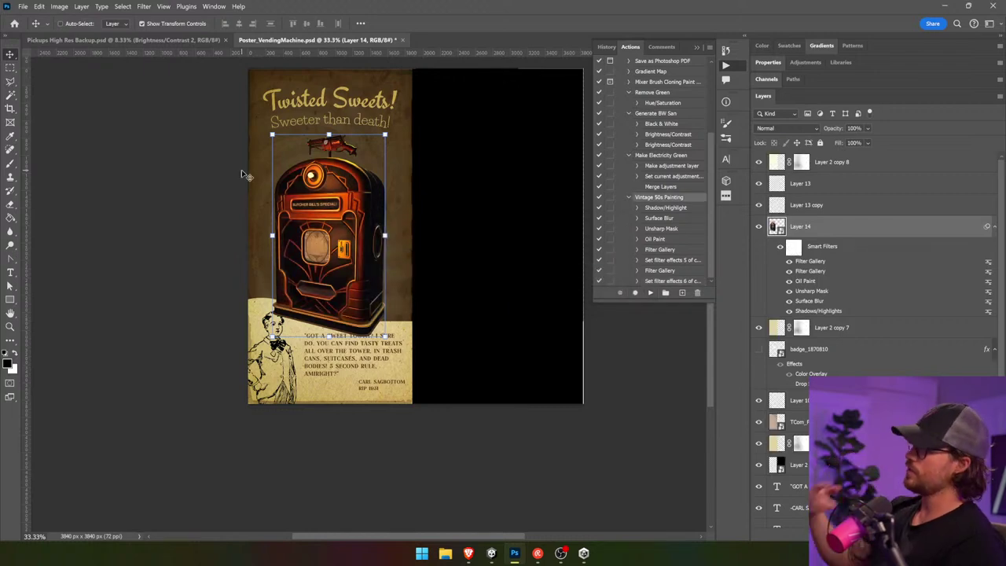
- Switch to Unity, search the project for "upgrade" and open UI_UpgradeSystem and the Upgrade System artwork in Photoshop
left_click(492, 553)
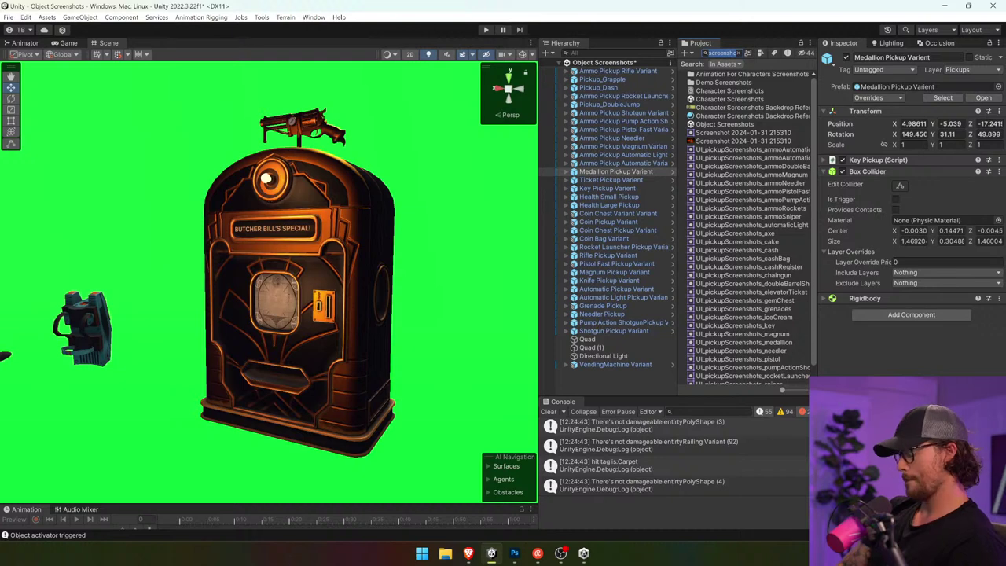
type("upgrade")
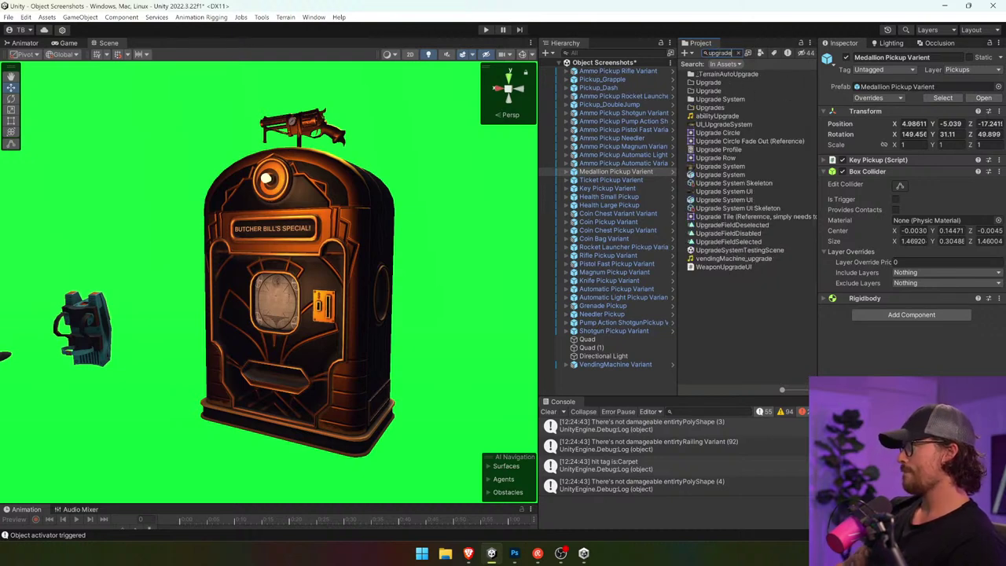
left_click(734, 125)
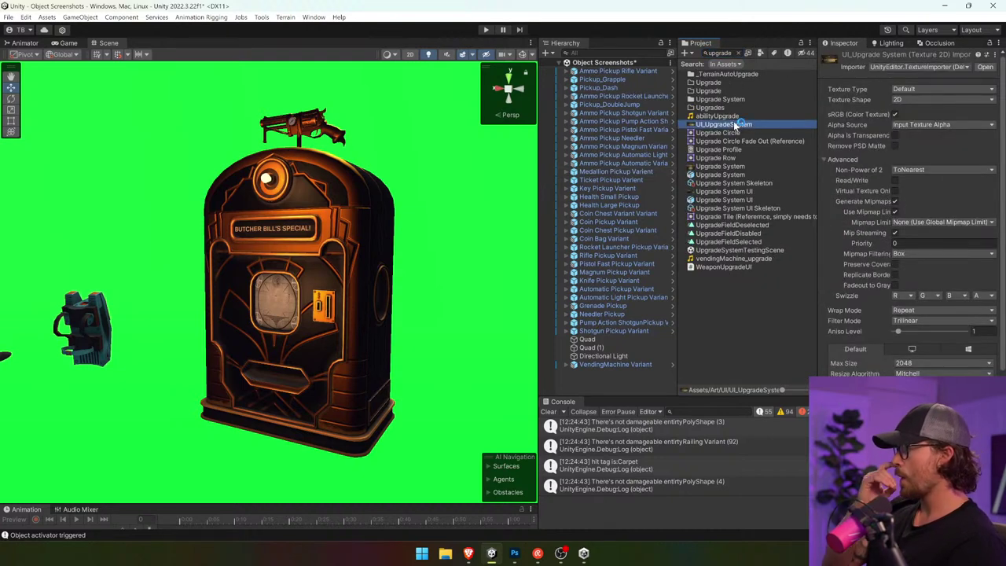
double_click(734, 125)
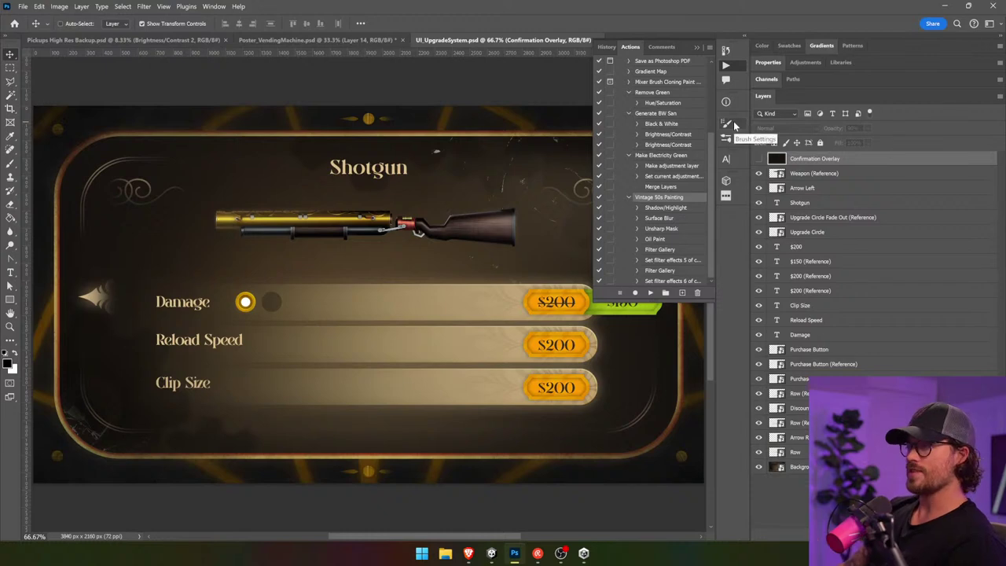
key("alt+Tab")
left_click(761, 167)
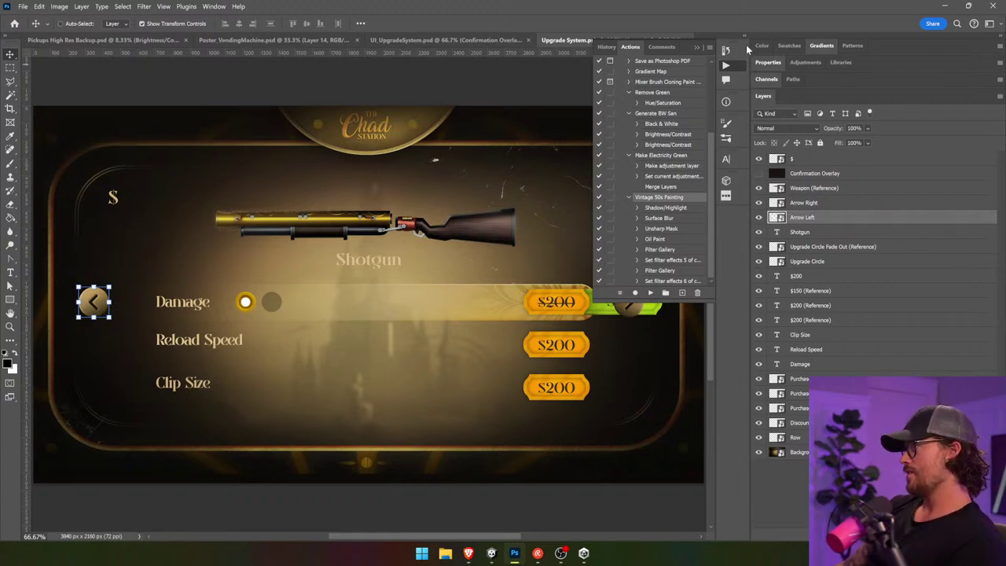
- Collapse the Actions panel, close in on the Chad Station badge and select the layer that contains it
left_click(696, 47)
key("z")
left_click_drag(386, 134, 458, 171)
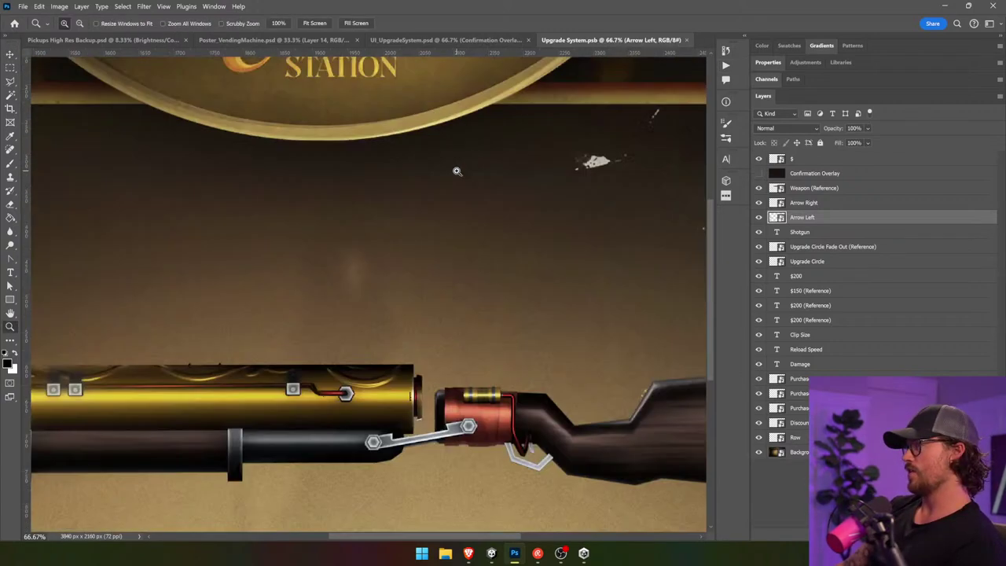
scroll(382, 157, "up", 3)
left_click(214, 178, "ctrl")
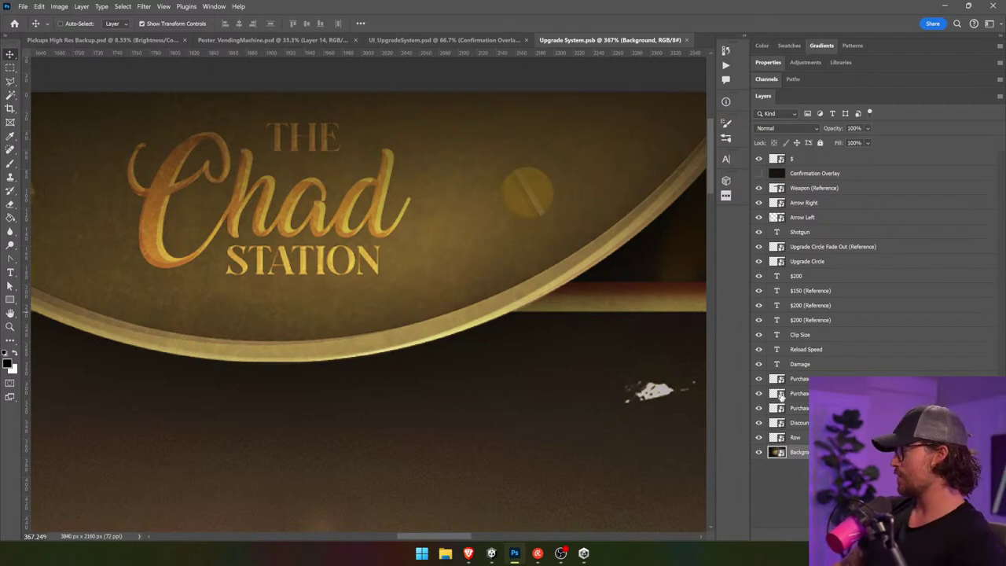
- Open the nested Background smart objects one after another down to Layer 6.psb and select the Chad Station badge layer
double_click(779, 453)
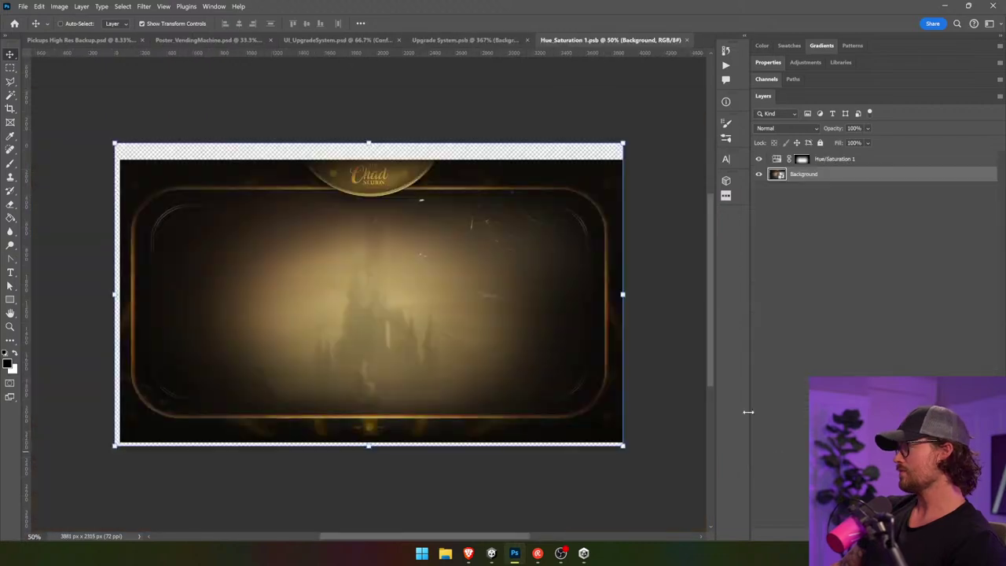
double_click(777, 174)
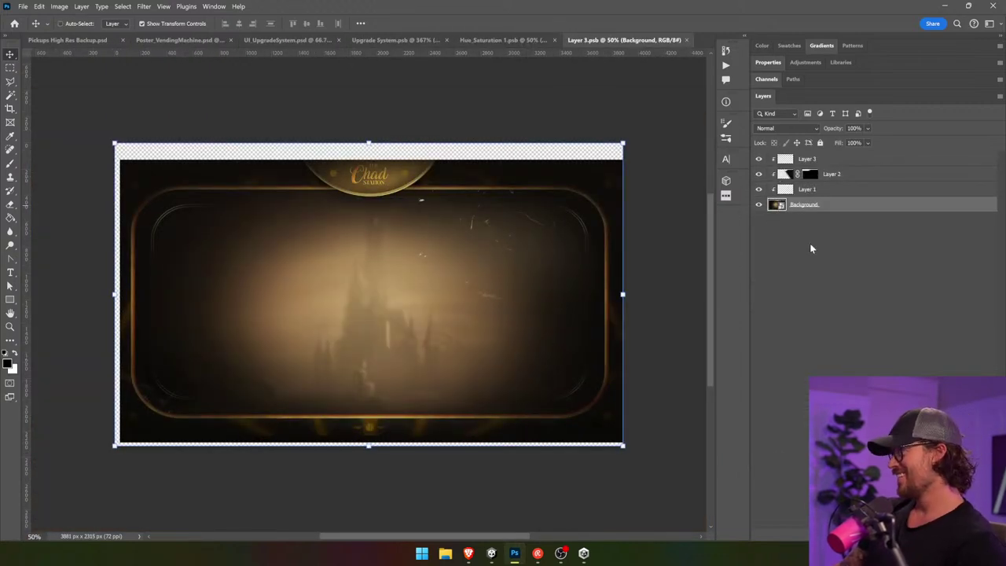
double_click(776, 208)
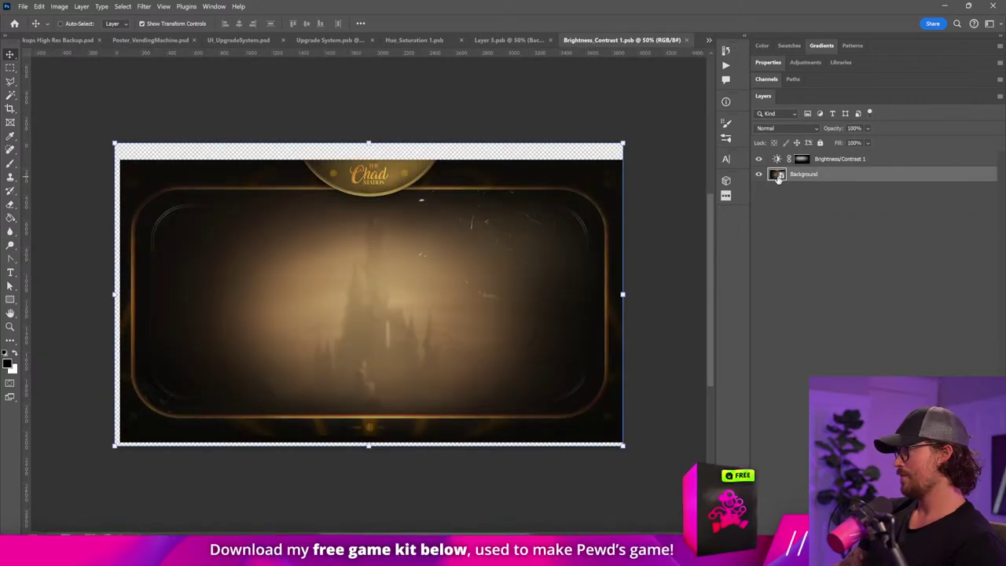
double_click(776, 174)
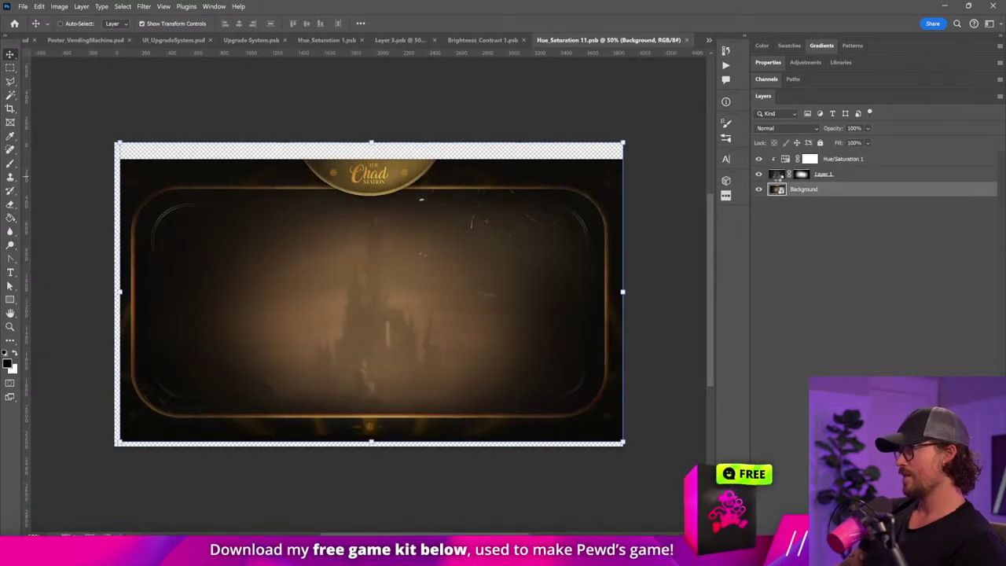
double_click(776, 190)
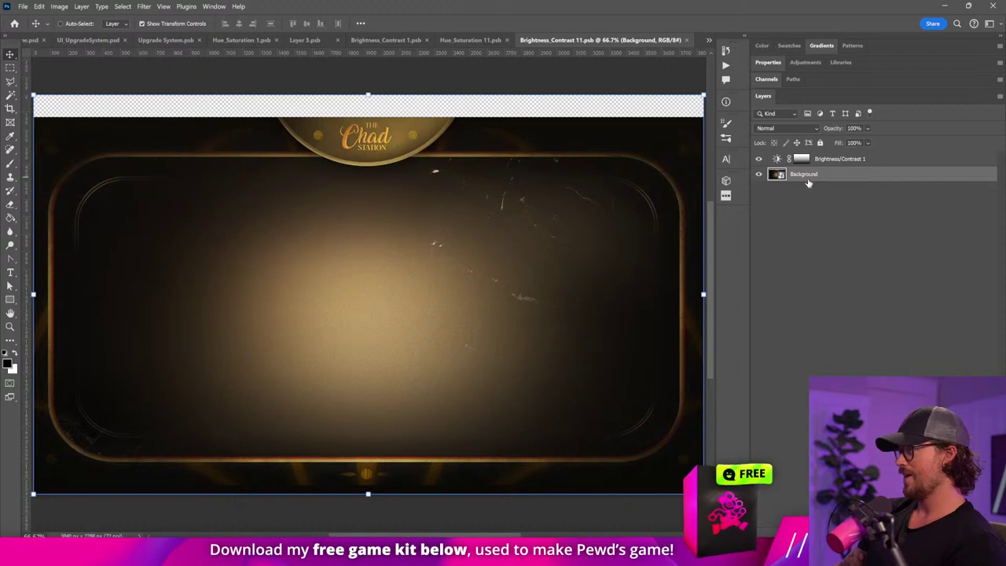
double_click(776, 174)
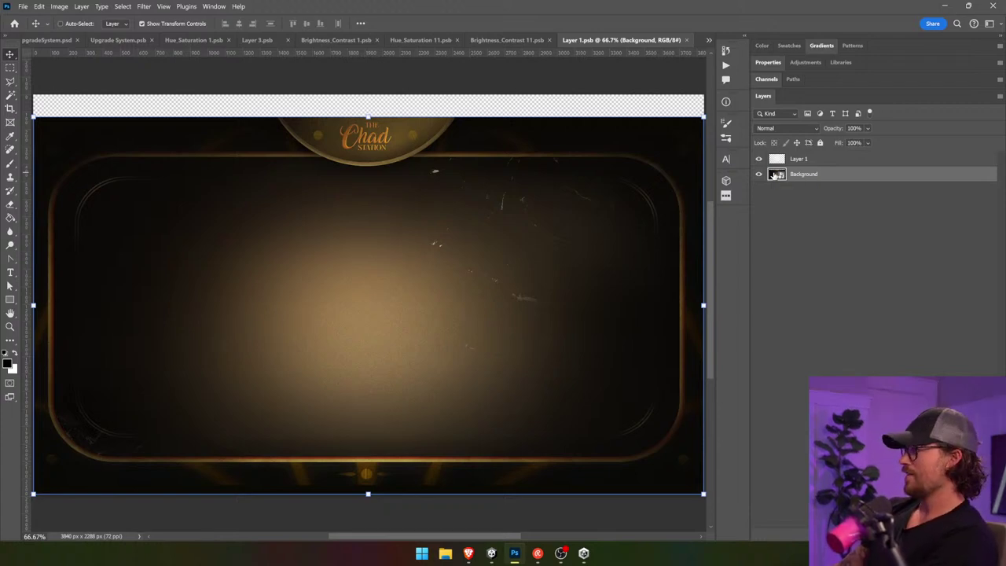
double_click(776, 174)
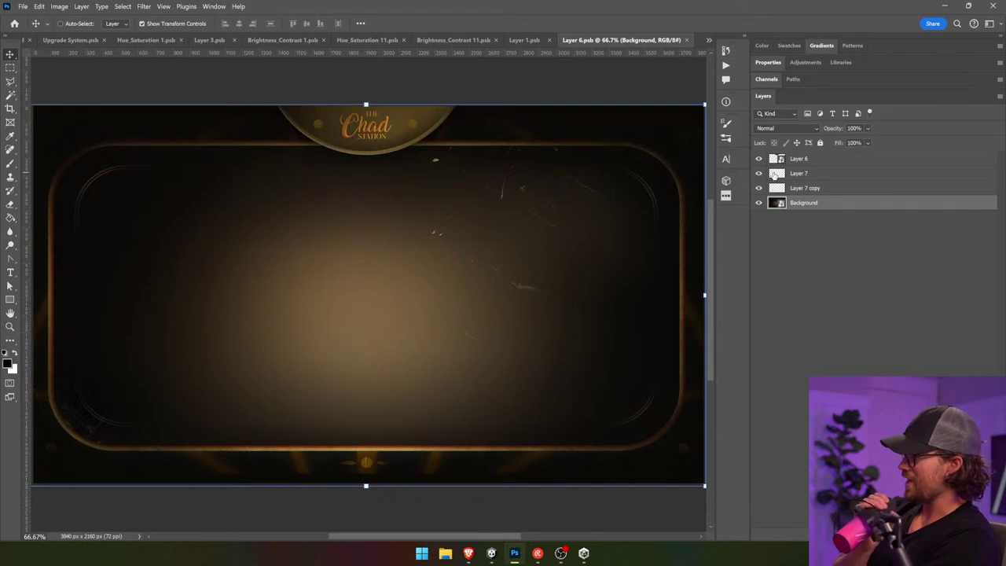
left_click(796, 157)
left_click_drag(554, 182, 600, 190)
key("ctrl+z")
key("ctrl+z")
- Duplicate the Chad Station badge layer into Poster_VendingMachine.psd and switch to that document
right_click(810, 162)
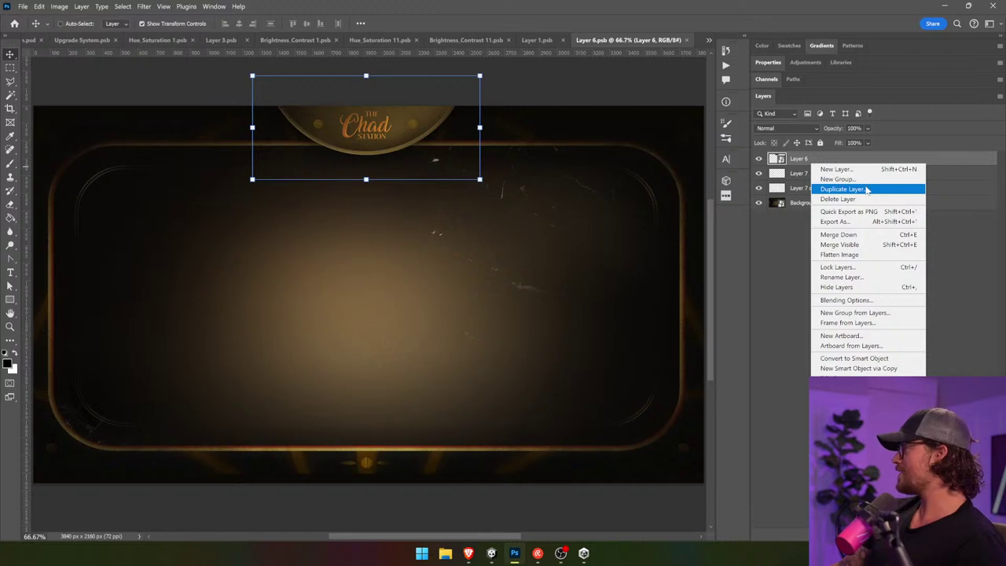
left_click(867, 189)
left_click(502, 193)
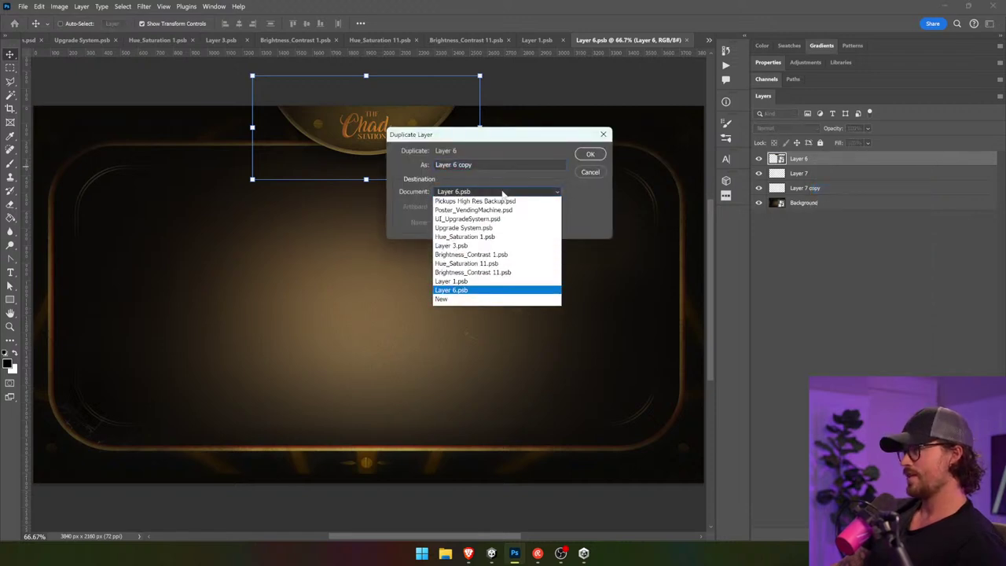
left_click(503, 210)
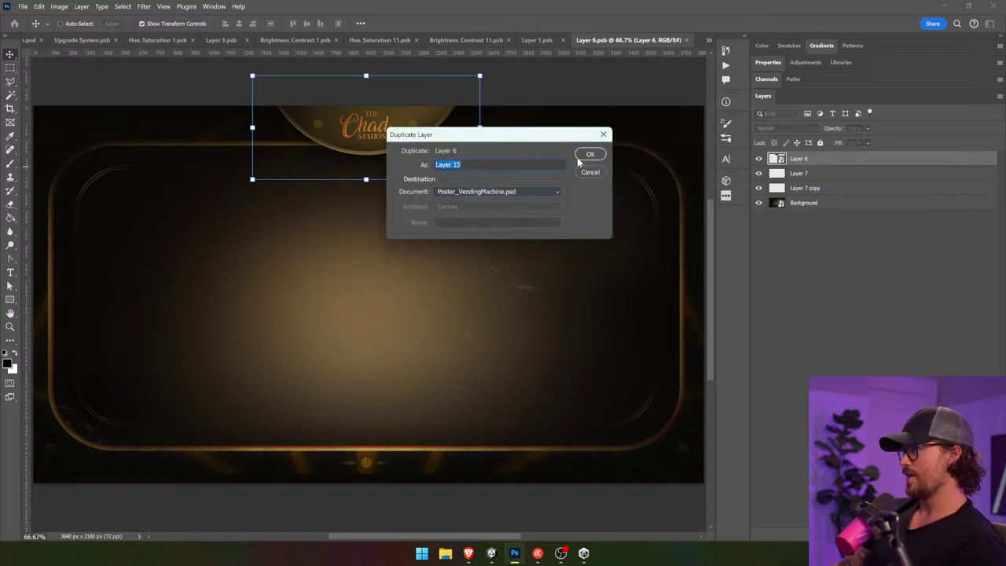
left_click(589, 155)
left_click(708, 41)
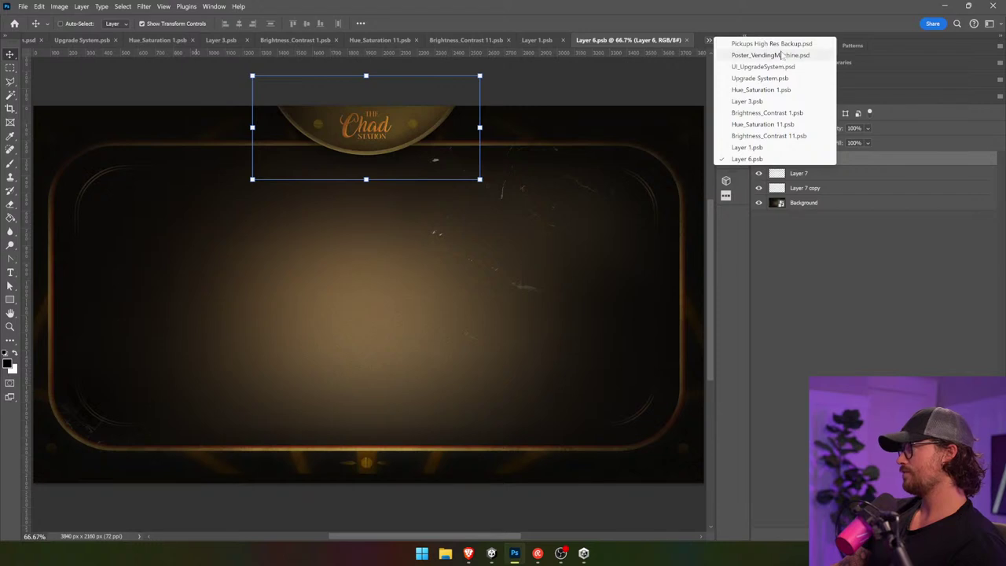
left_click(778, 52)
- Enlarge the Chad Station badge to about the poster's width and position it across the base of the vending machine
left_click_drag(580, 218, 493, 217)
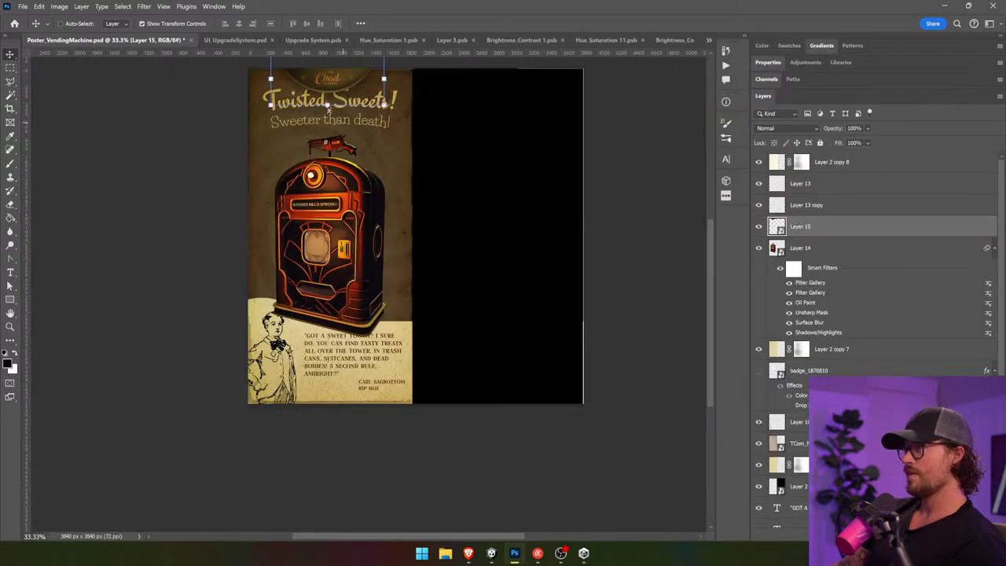
left_click_drag(327, 109, 361, 102)
key("ctrl+t")
left_click_drag(328, 138, 354, 350)
key("Return")
scroll(330, 286, "up", 1)
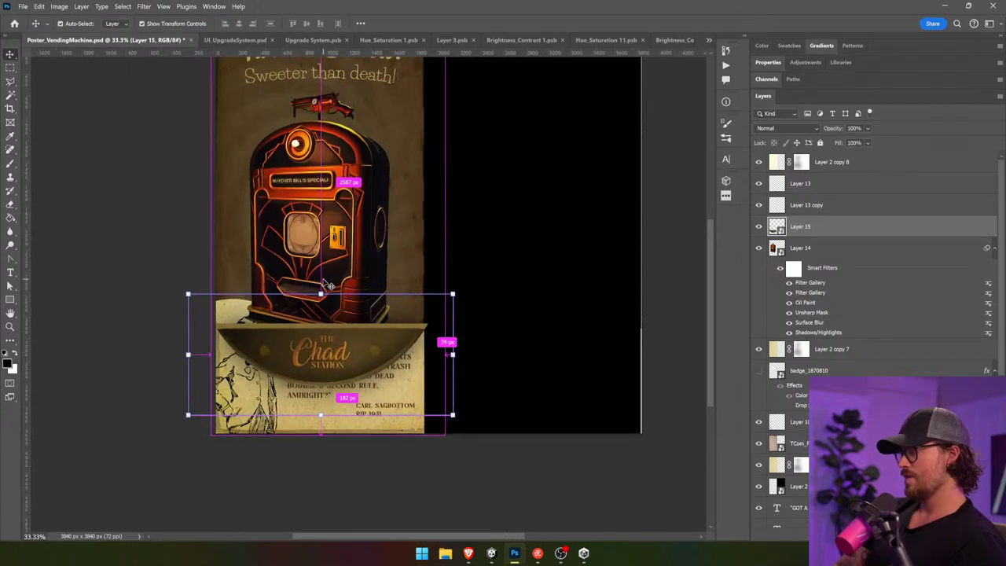
- Rasterize the Chad Station badge layer so its pixels can be cut
left_click(13, 68)
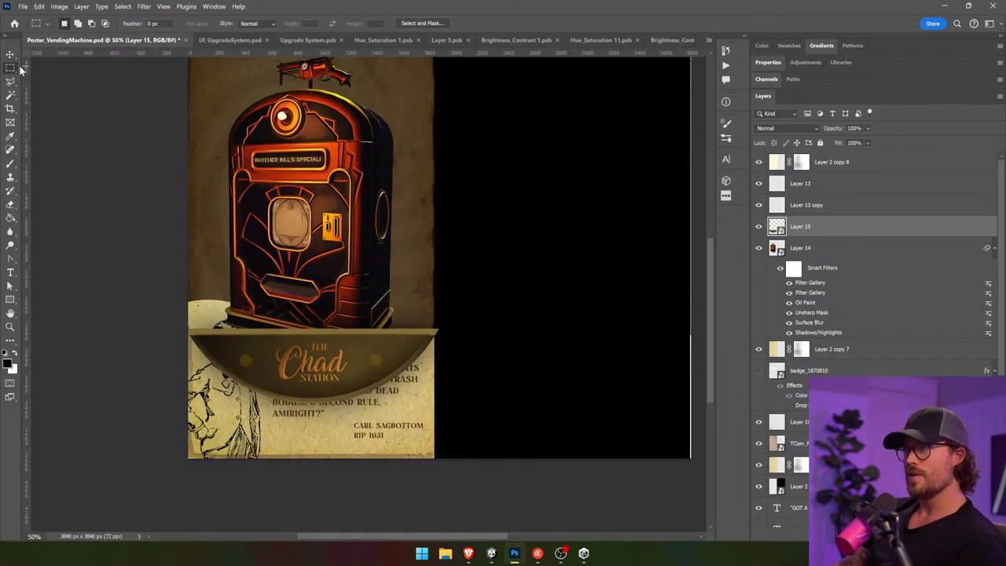
right_click(879, 228)
left_click(913, 328)
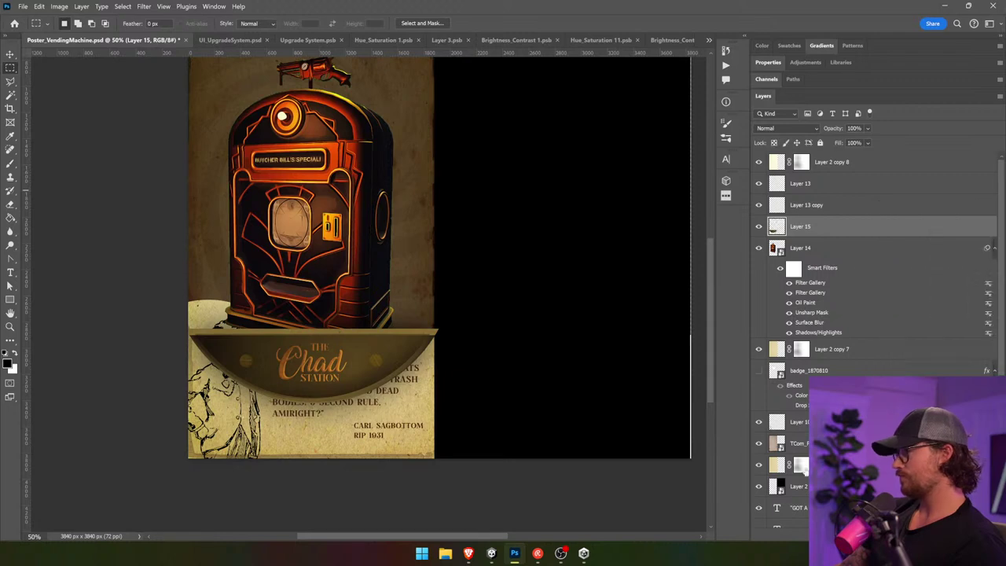
- Cut away the light strip along the badge's top edge and move the badge up over the vending machine's upper part
left_click_drag(152, 299, 533, 172)
key("ctrl+d")
key("v")
- Hide the Layer 3 copy layer and select the cream panel layer directly beneath it
left_click(826, 349)
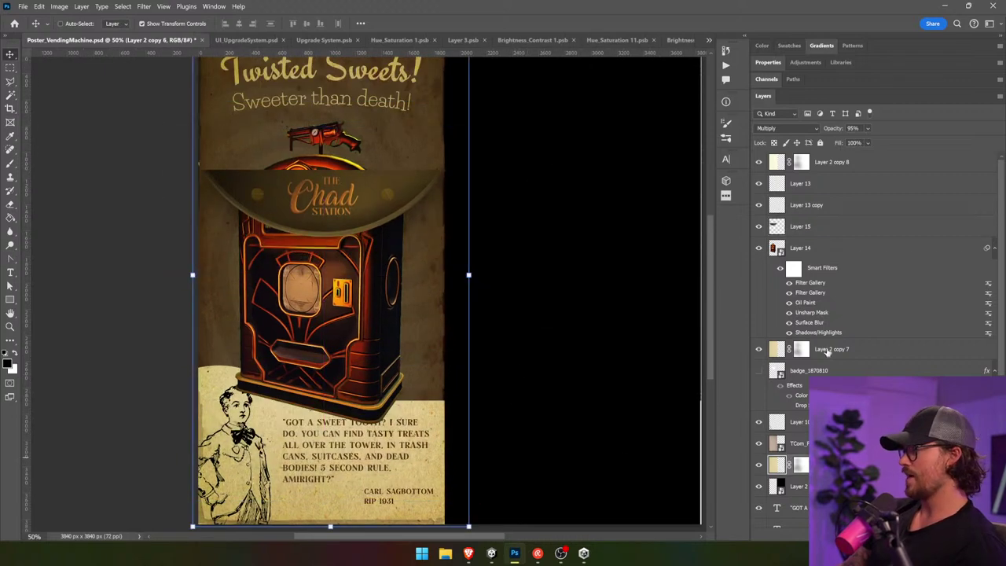
scroll(833, 362, "down", 4)
left_click(777, 431)
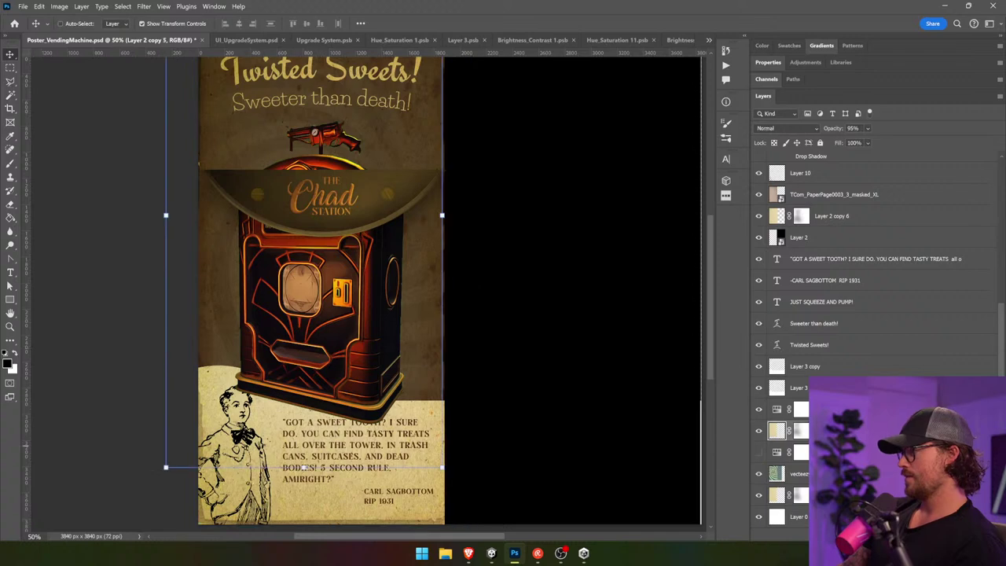
left_click(822, 368)
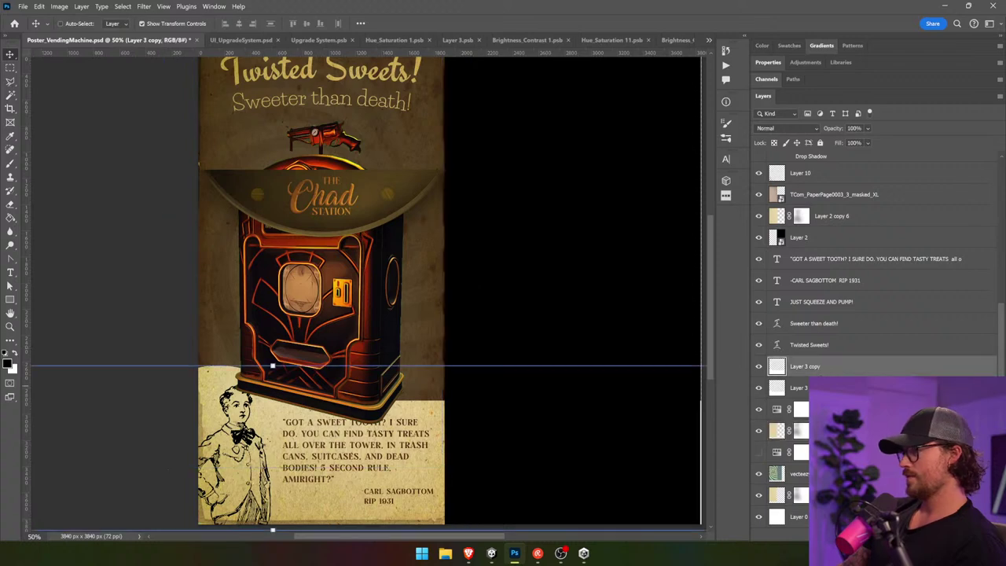
left_click(754, 367)
left_click(801, 387)
- Erase the rounded part of the cream panel behind the boy's head, leaving a straight top edge above the quote
key("m")
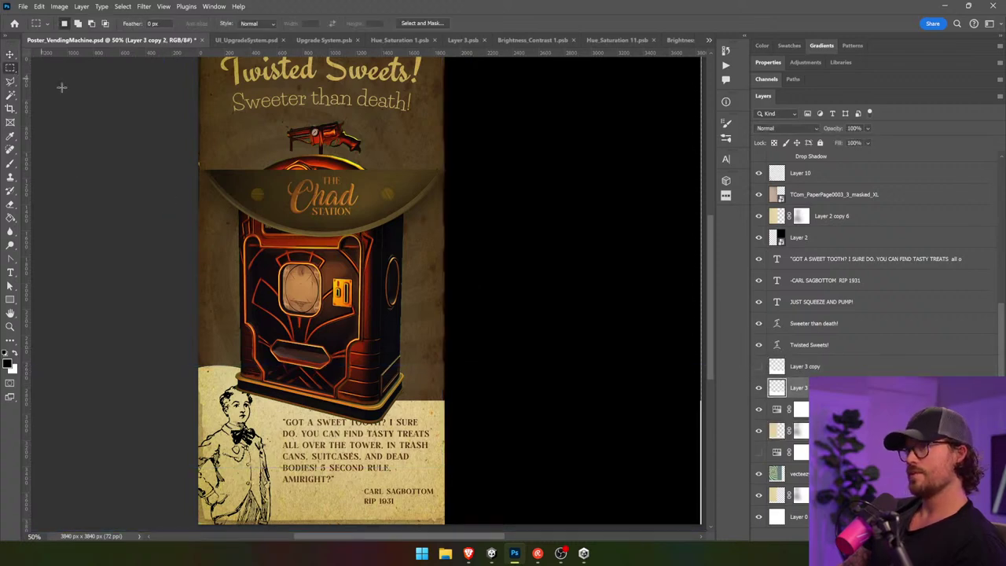
left_click_drag(199, 272, 556, 401)
key("Delete")
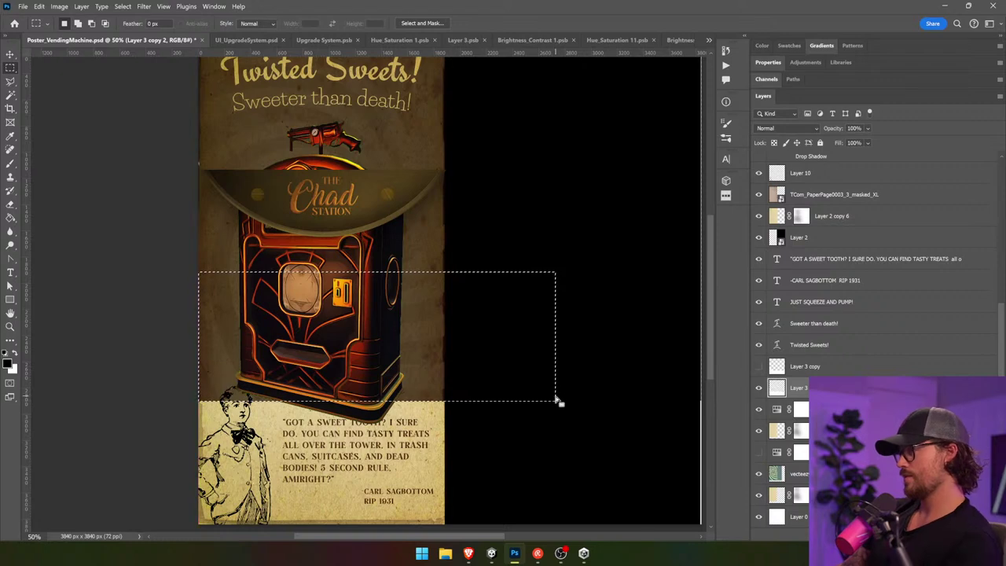
key("ctrl+d")
- Try moving the cream panel to the top of the poster behind the title, and undo the move
key("v")
left_click_drag(526, 503, 516, 214)
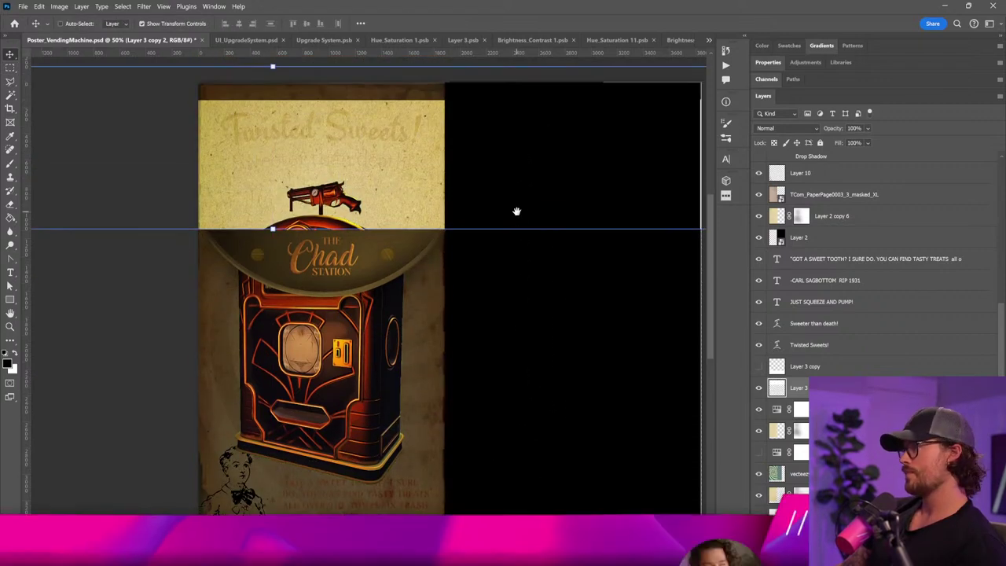
key("Return")
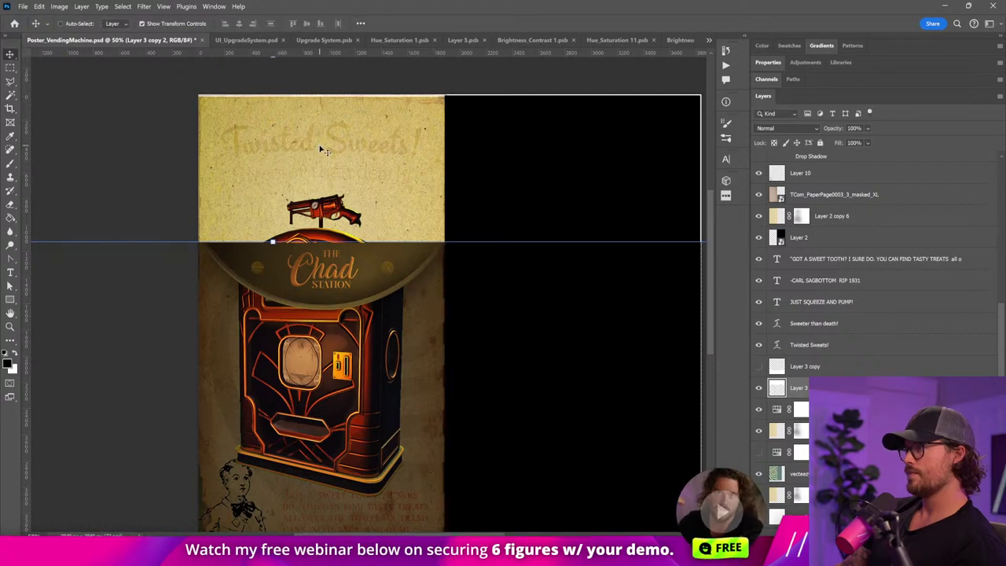
left_click_drag(395, 269, 396, 225)
left_click(574, 332)
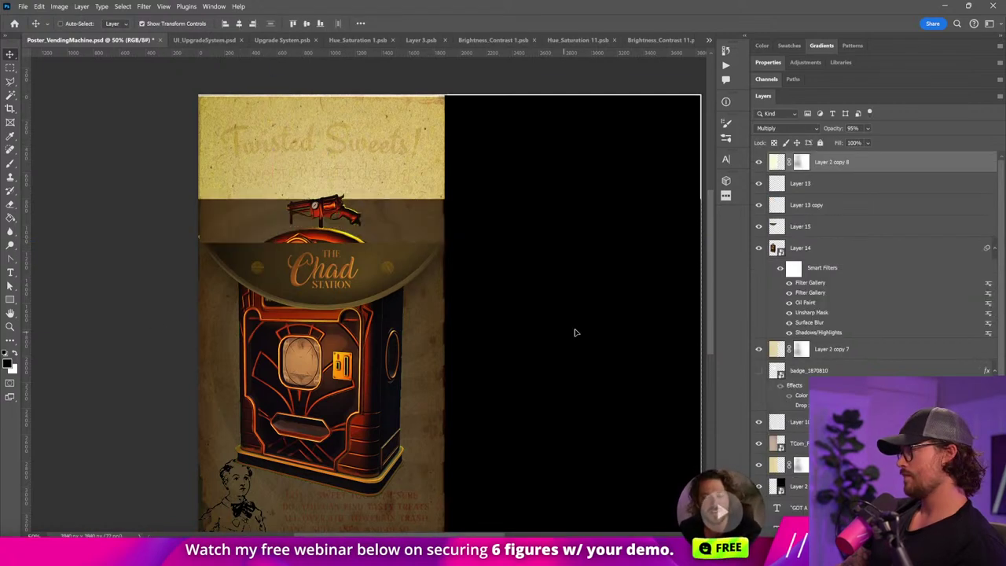
key("ctrl+z")
left_click_drag(535, 325, 543, 226)
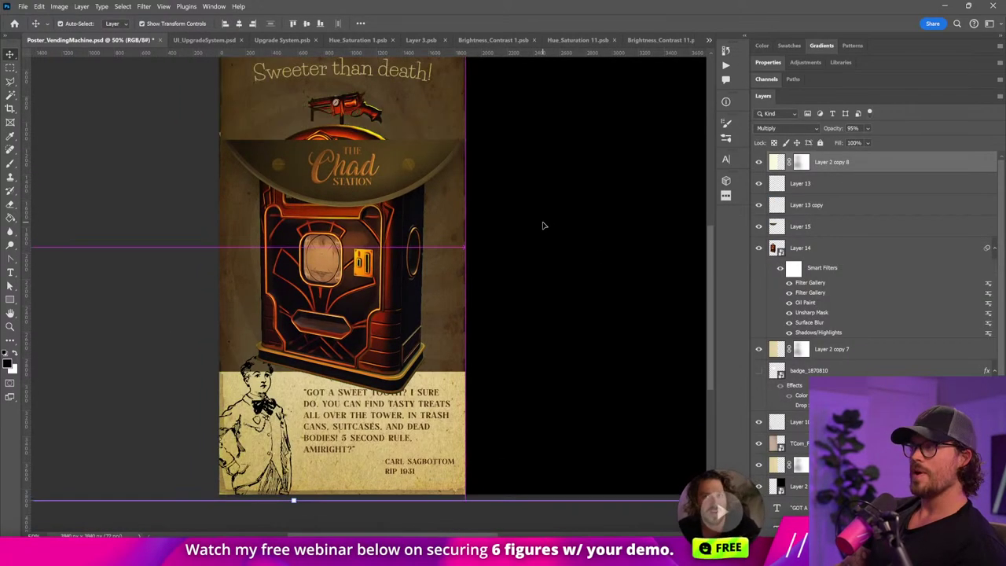
- Return to Layer 6.psb and open the contents of the Chad Station badge smart object
left_click(662, 41)
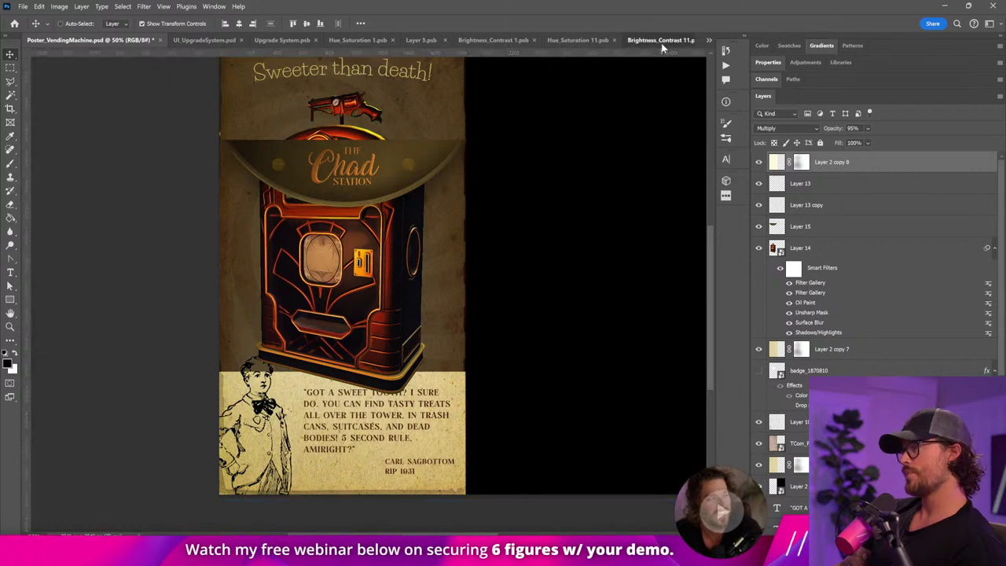
left_click(708, 40)
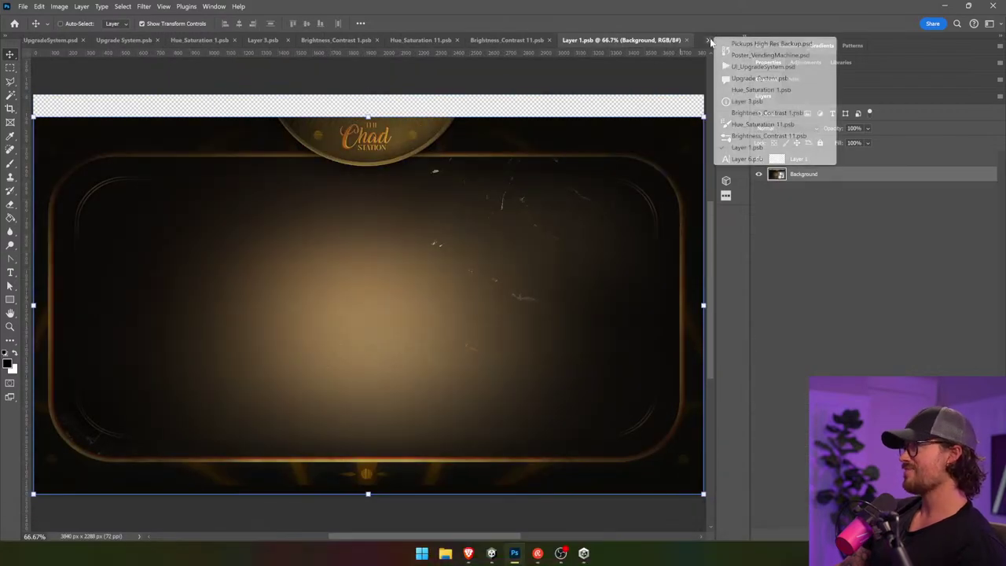
left_click(786, 160)
double_click(777, 160)
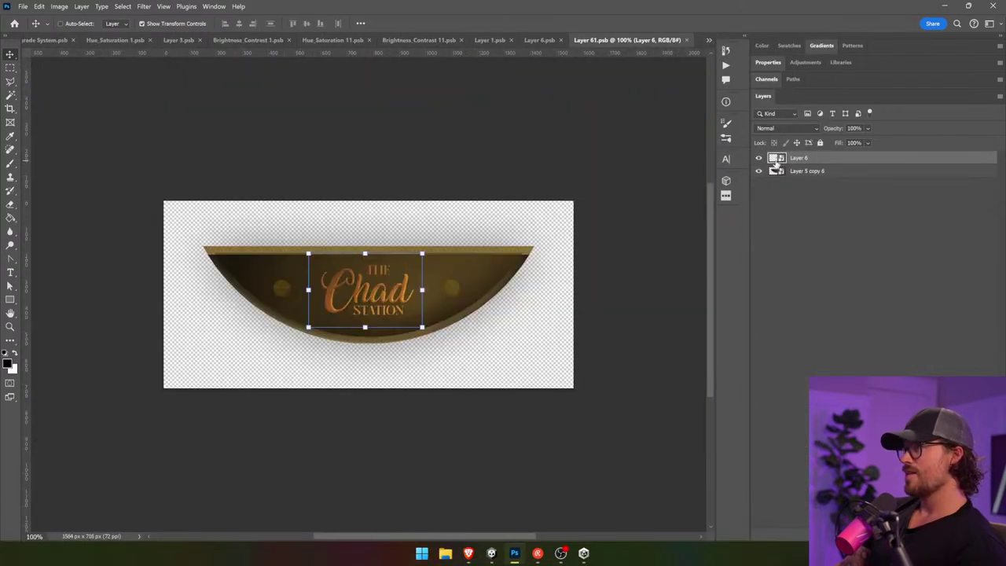
- Duplicate the Chad Station lettering layer into Poster_VendingMachine.psd and switch to the poster
right_click(838, 163)
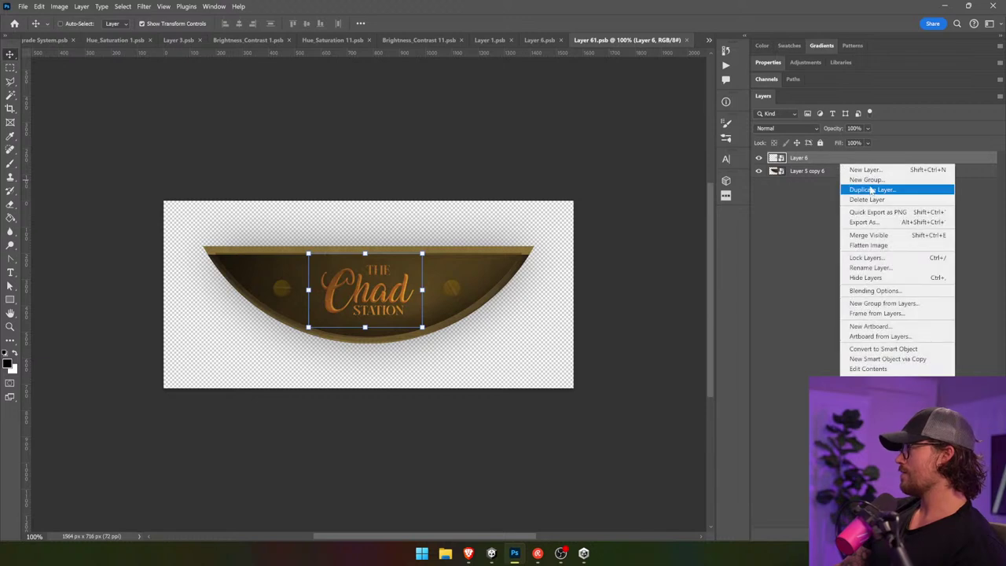
left_click(896, 189)
left_click(503, 192)
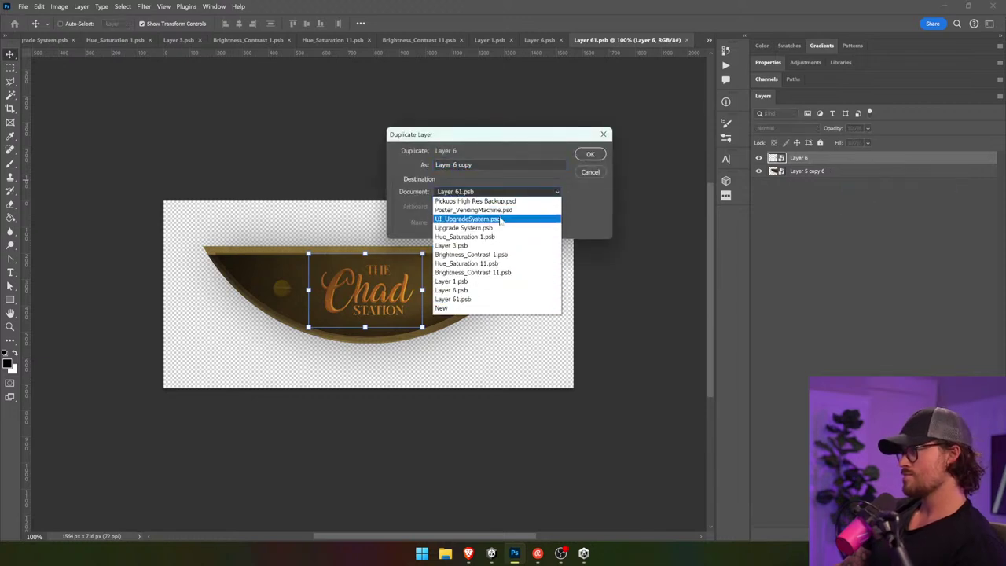
left_click(500, 221)
left_click(590, 154)
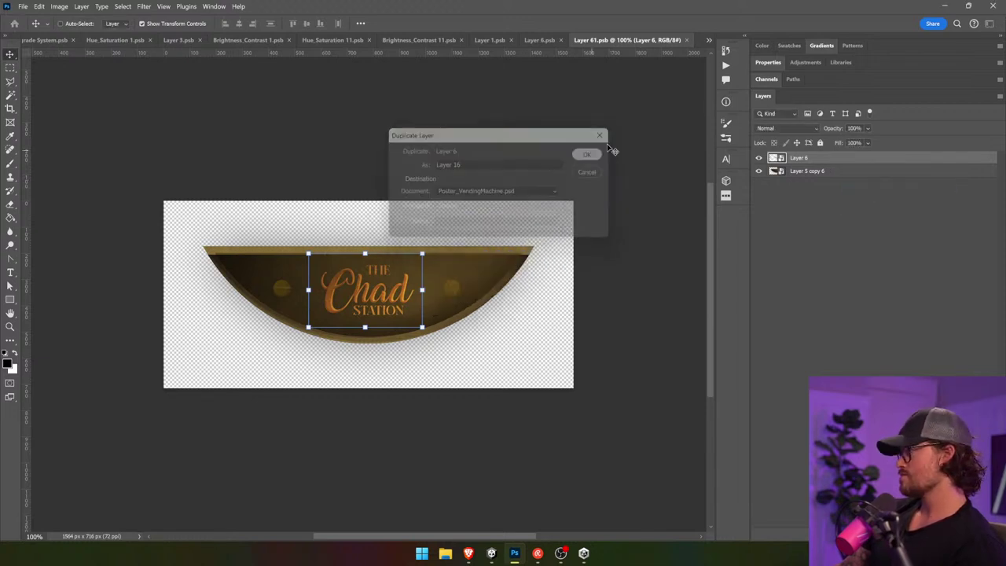
left_click(708, 41)
left_click(775, 57)
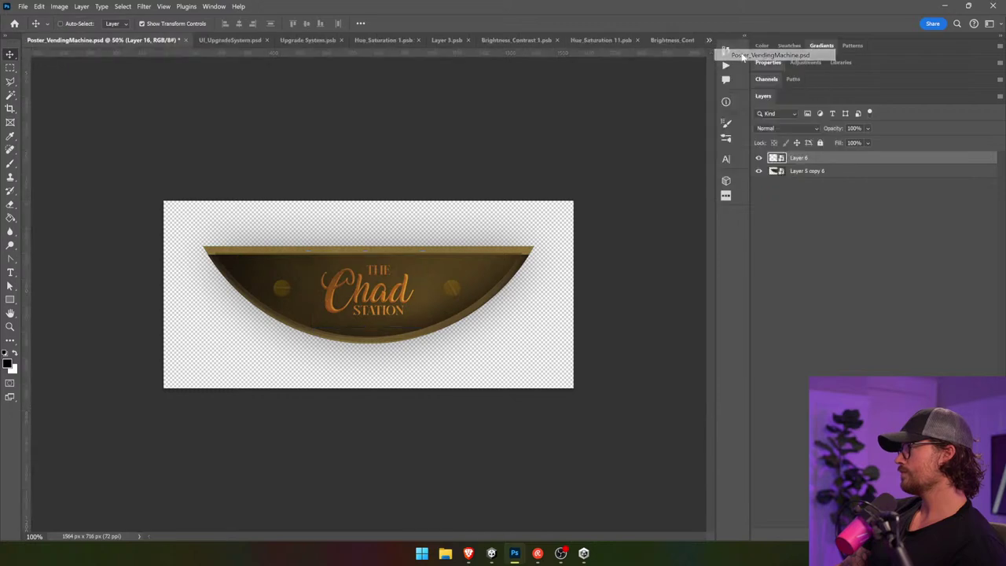
- Save the poster, close the open documents and reopen Poster_VendingMachine.psd from the recent files
key("ctrl+s")
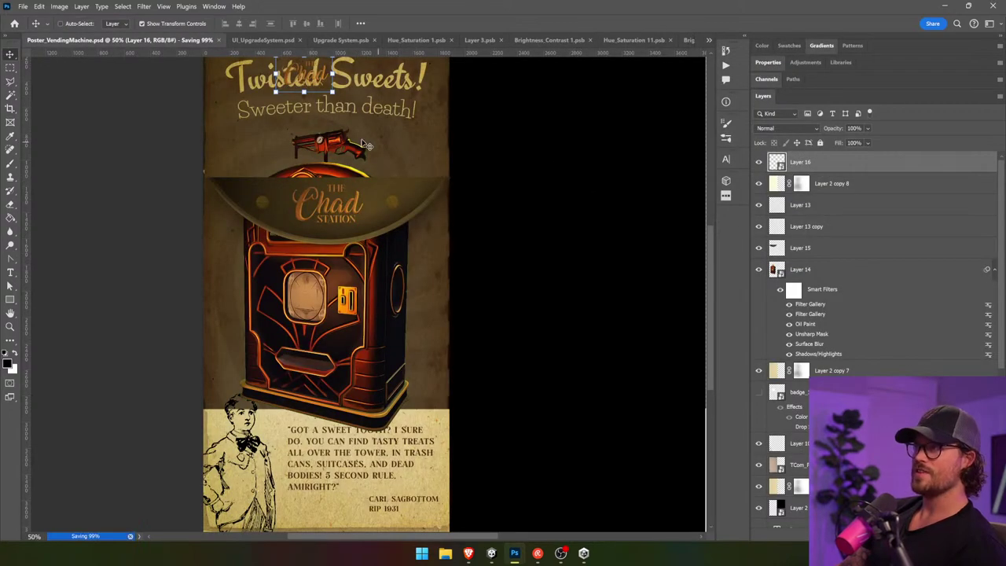
right_click(139, 45)
left_click(169, 75)
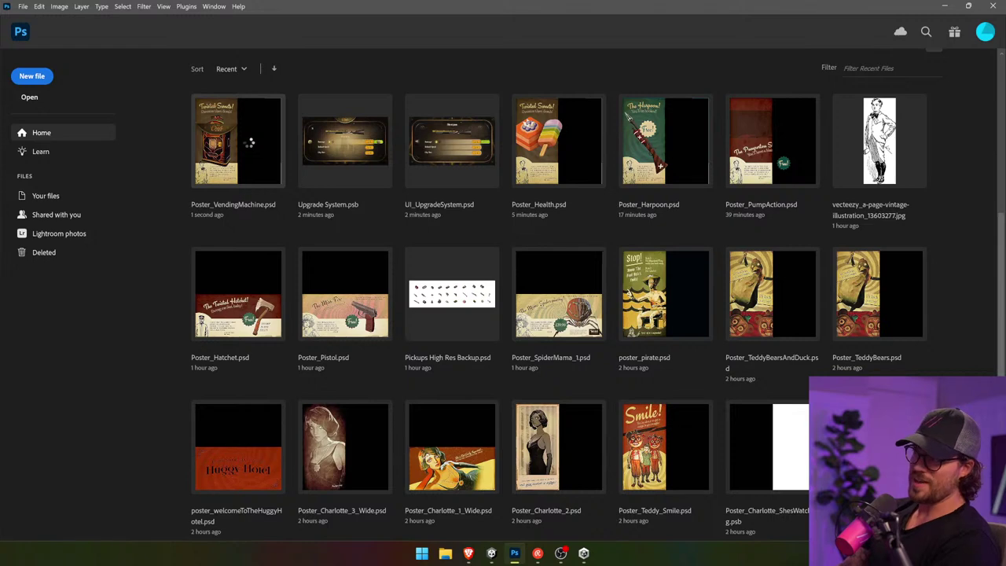
left_click(250, 142)
- Scale the Chad Station lettering up to about 283% and place it over the vending machine's body
left_click_drag(288, 167, 508, 54)
left_click_drag(404, 190, 339, 400)
left_click_drag(445, 266, 479, 236)
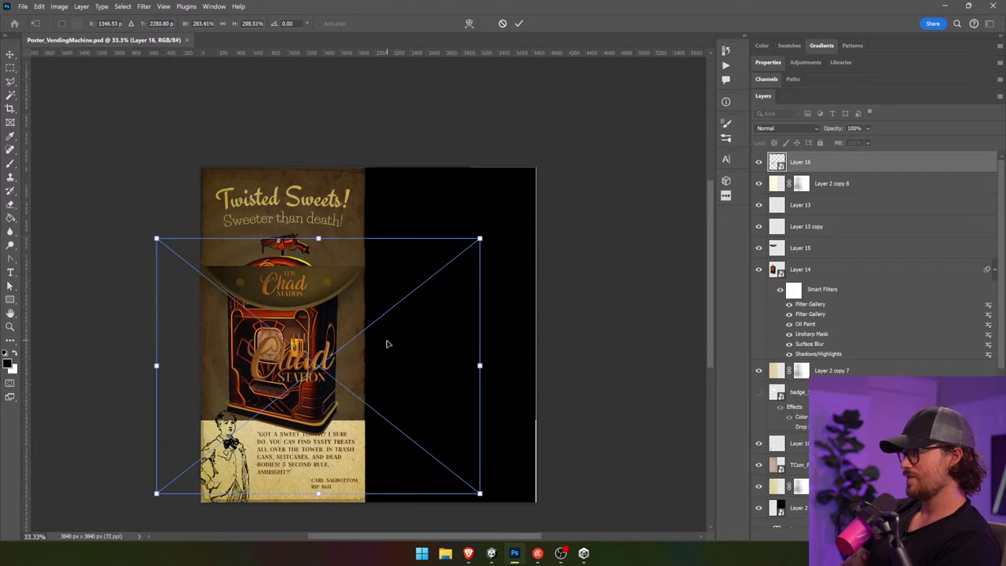
key("Return")
- Enlarge the Chad Station lettering slightly more and move it up over the Twisted Sweets title
left_click_drag(494, 280, 491, 280)
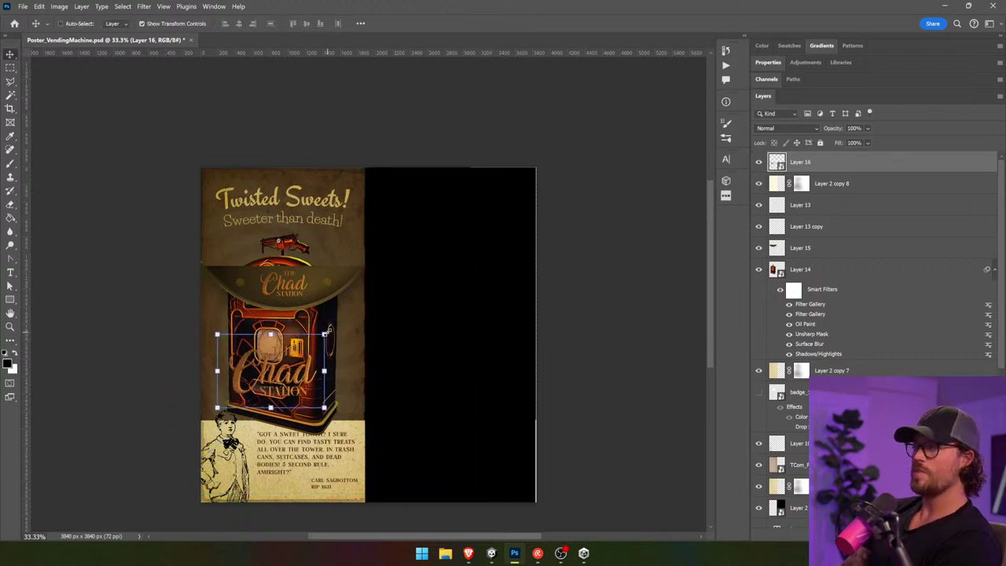
left_click_drag(327, 331, 325, 338)
left_click_drag(464, 264, 483, 250)
key("Return")
left_click_drag(364, 338, 366, 186)
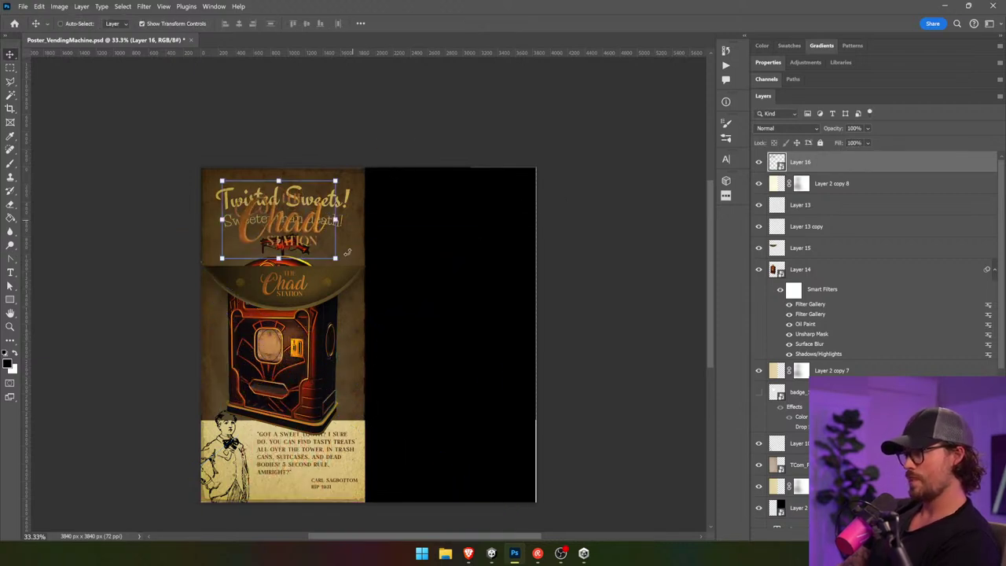
- Delete the Chad Station badge layer, Layer 15, from the poster
left_click(325, 299, "ctrl")
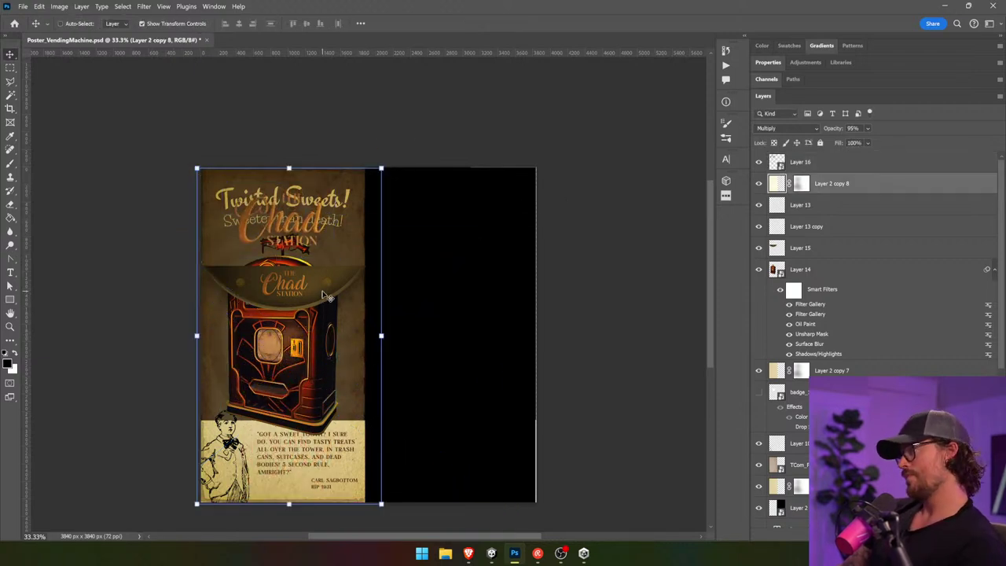
left_click(823, 276)
left_click(794, 250)
key("Delete")
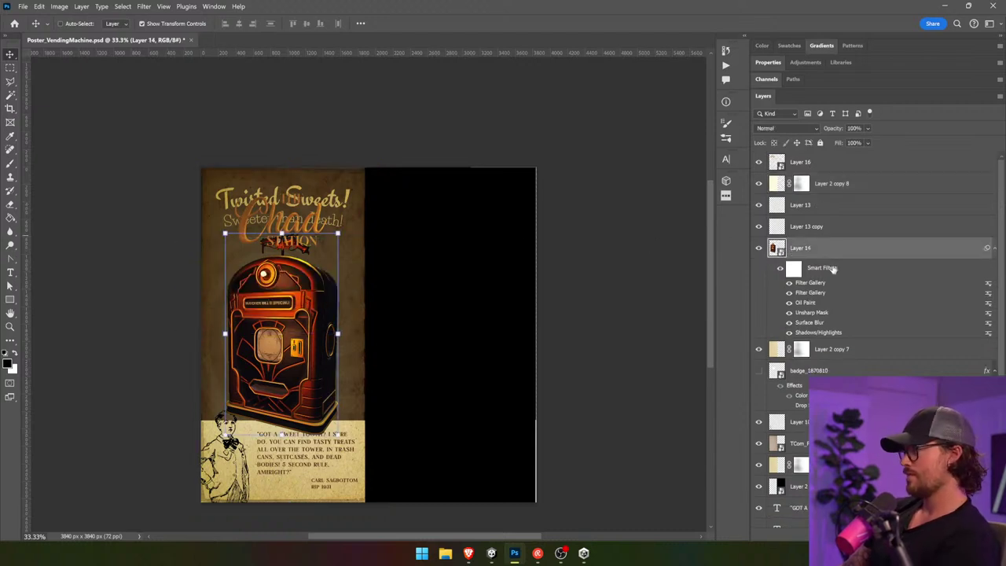
- Delete the sweet-tooth quote, its attribution line and the "JUST SQUEEZE AND PUMP!" text layers
left_click(827, 212)
left_click(825, 228)
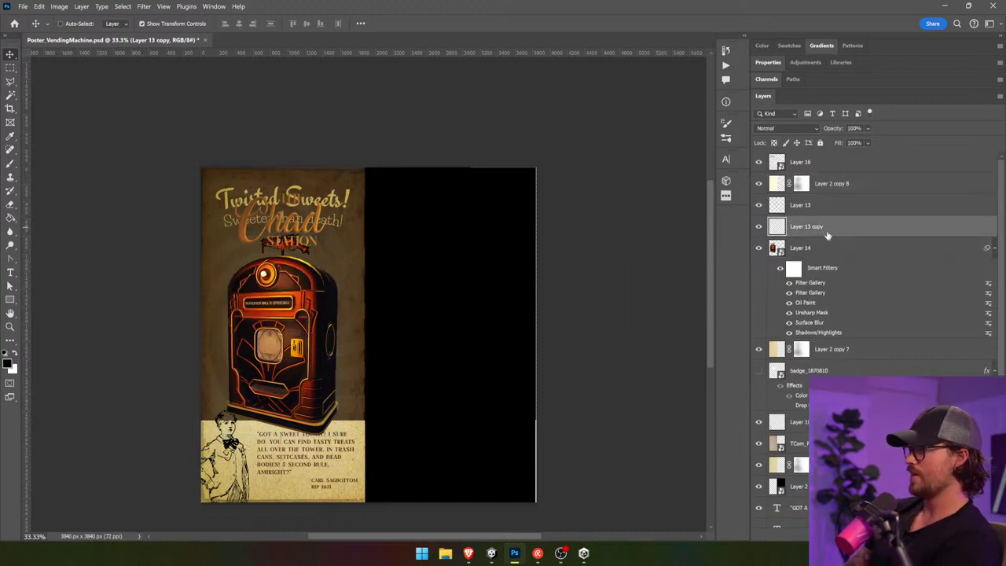
left_click(820, 210)
left_click(824, 165)
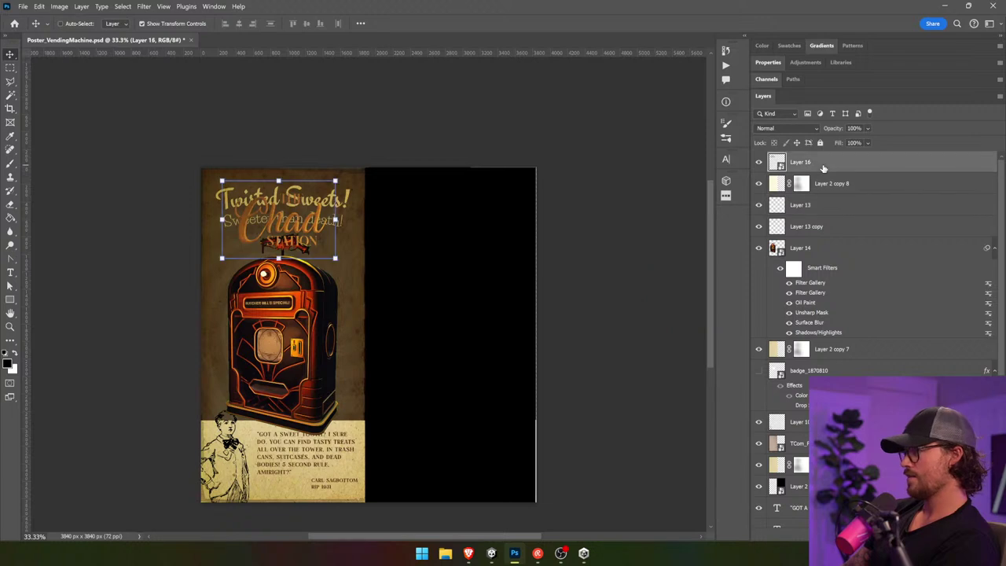
scroll(873, 330, "down", 2)
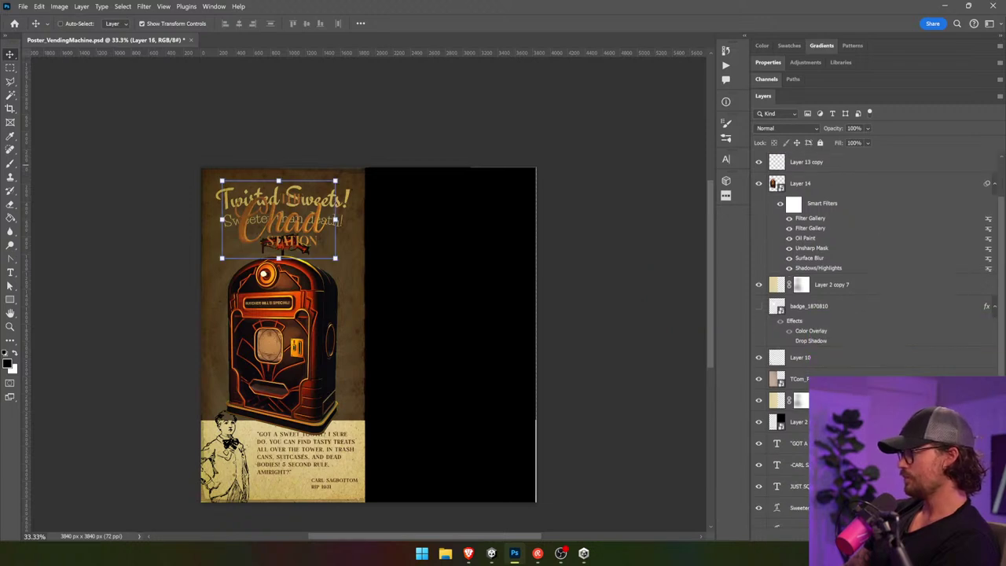
left_click(825, 443)
scroll(825, 443, "down", 3)
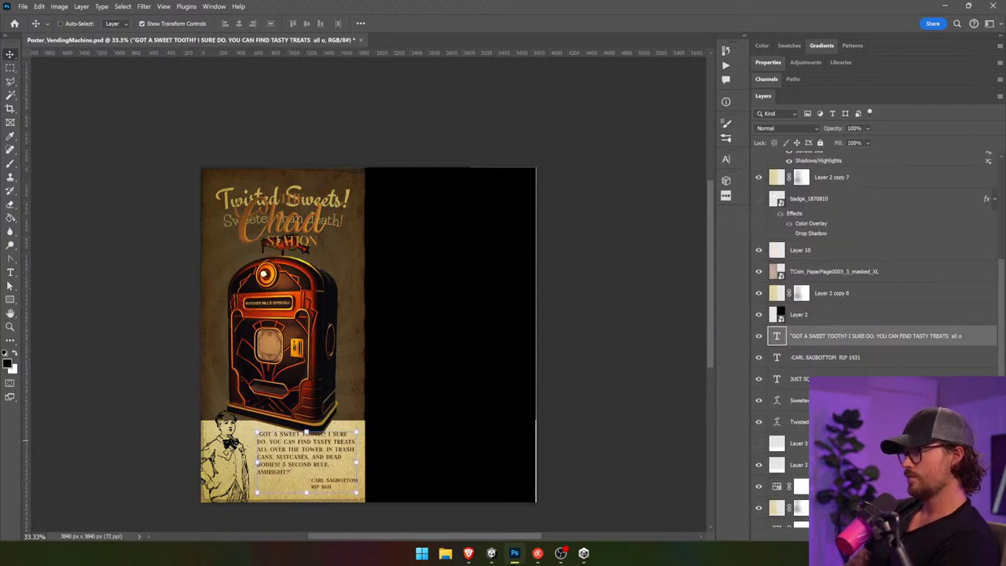
key("Delete")
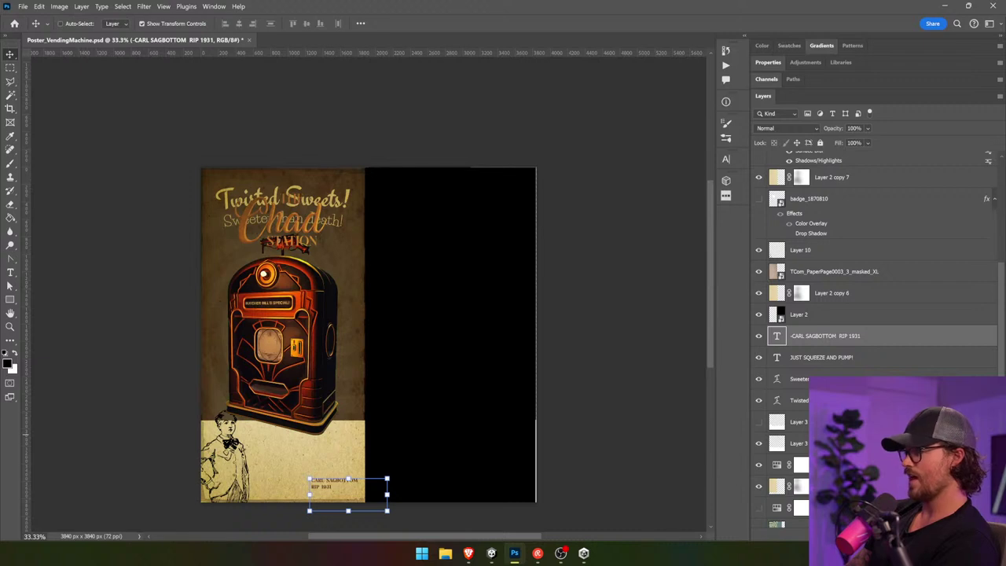
key("Delete")
key("Delete")
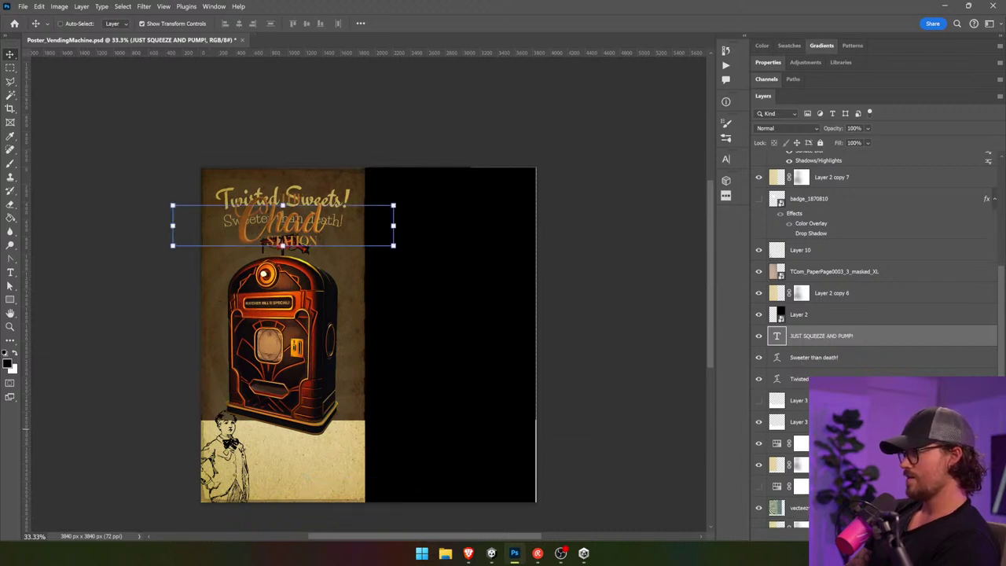
- Move the "Sweeter than death!" tagline down onto the poster's cream band and recolour its text black
left_click_drag(493, 221, 512, 454)
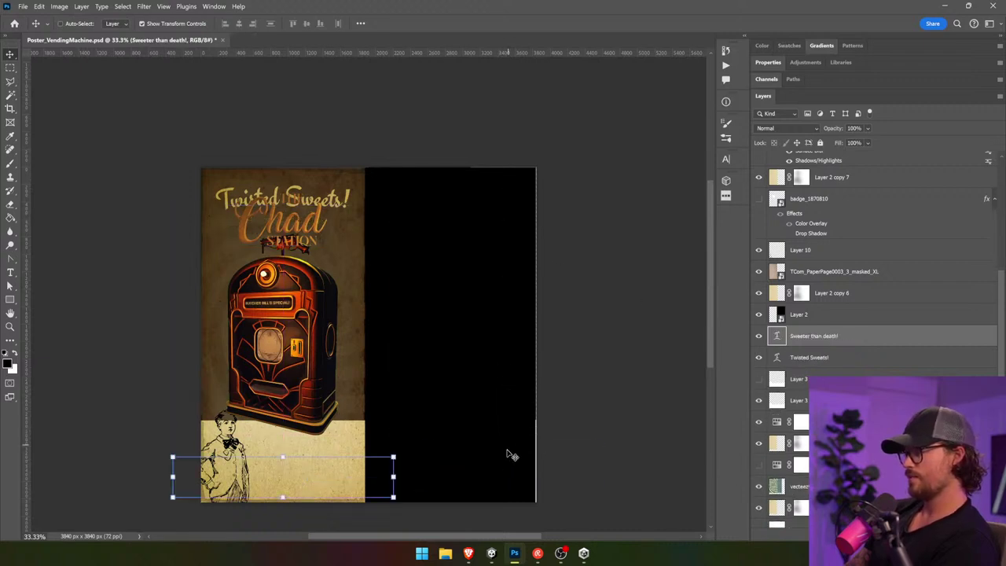
left_click(10, 273)
left_click(286, 469)
key("ctrl+a")
left_click(419, 23)
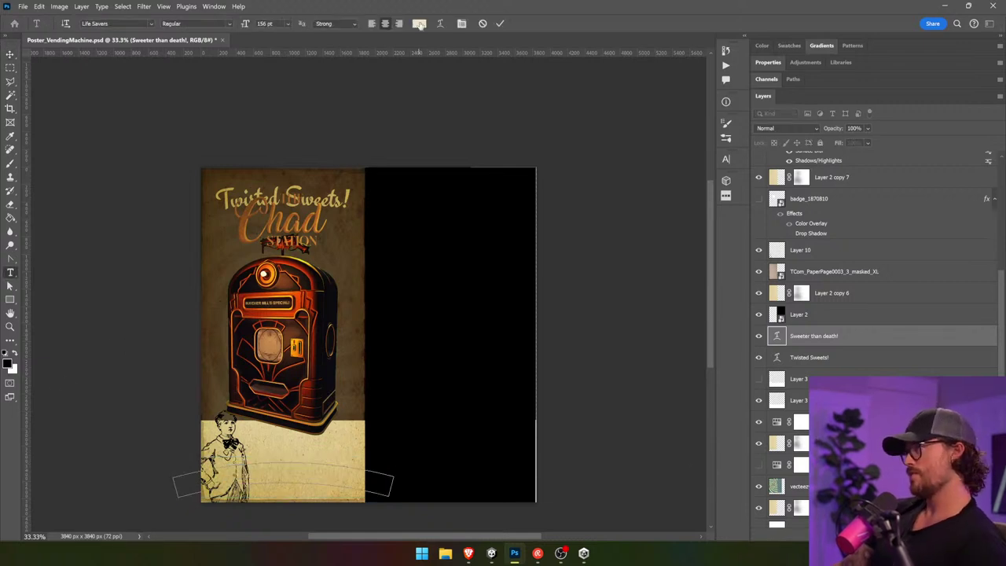
left_click(722, 327)
left_click(957, 193)
left_click(10, 55)
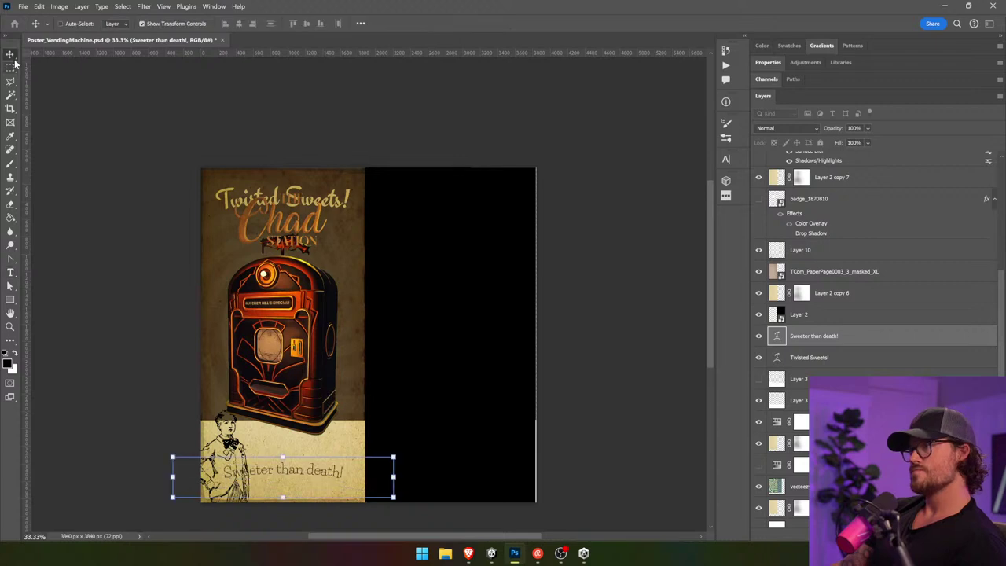
- Nudge the "Sweeter than death!" tagline slightly up and delete the "Twisted Sweets!" title layer
left_click_drag(370, 375, 421, 410)
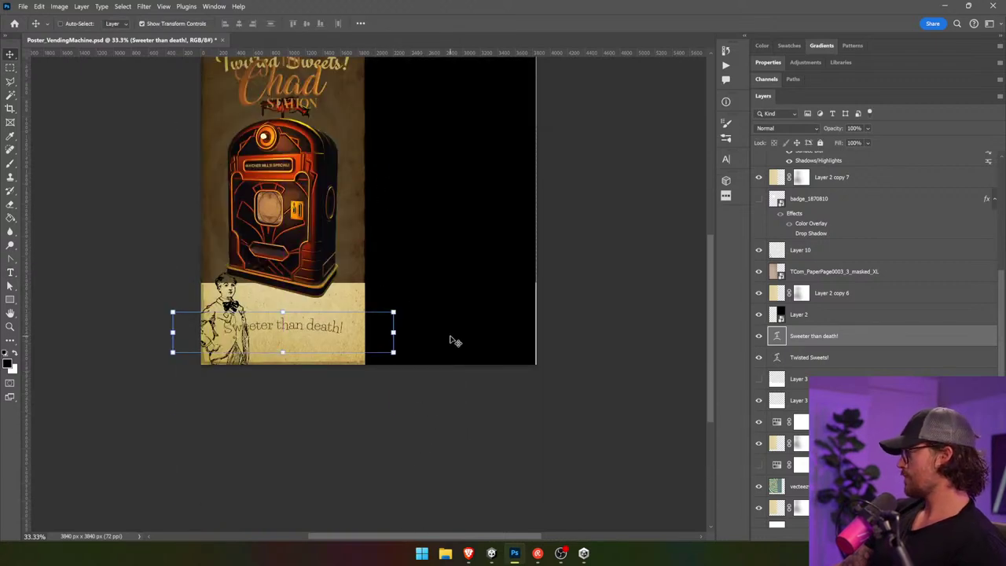
left_click_drag(450, 330, 486, 392)
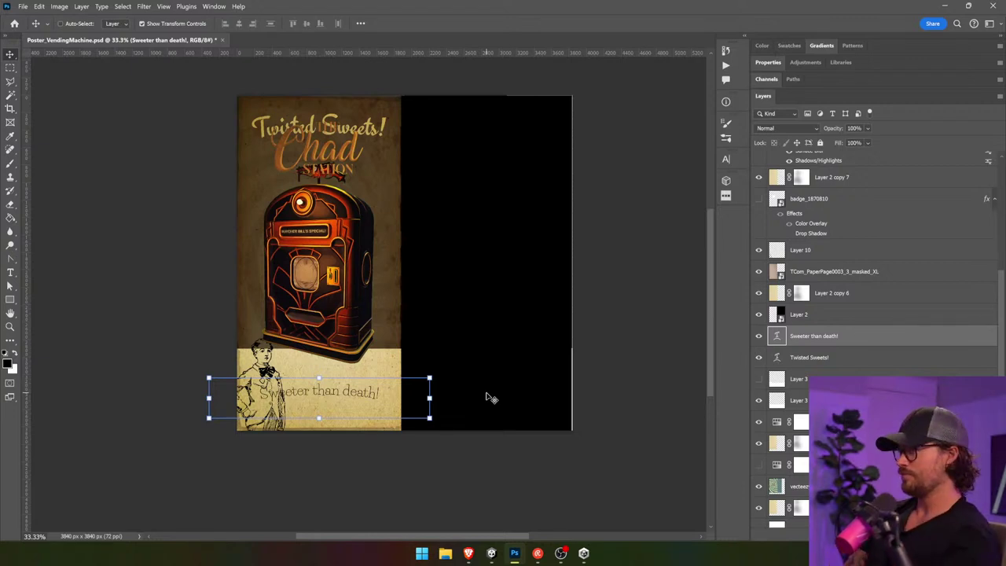
left_click(854, 361)
key("Delete")
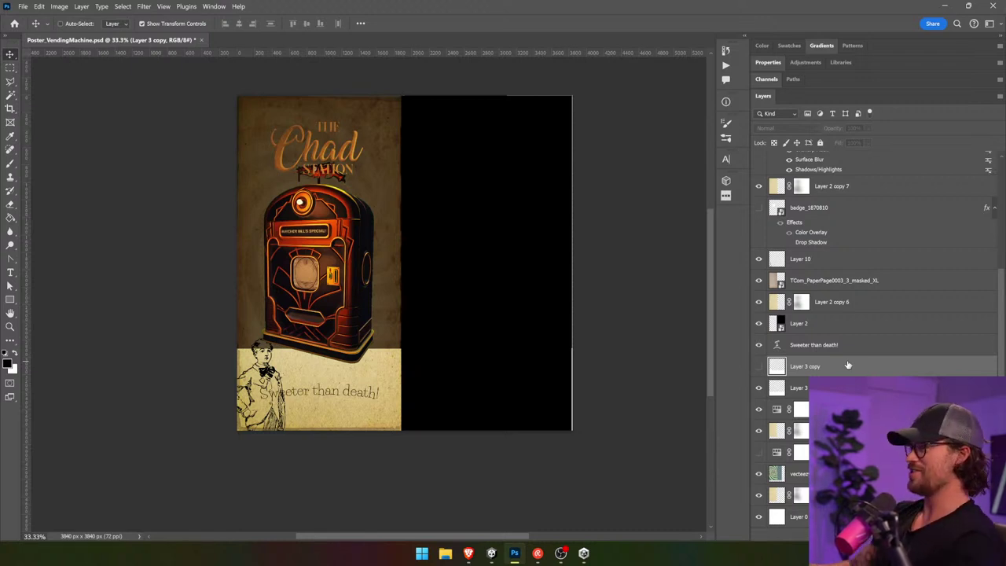
- Move the vending machine down clear of the Chad Station lettering and scale it to about 96.64%
key("ctrl")
left_click(354, 289, "ctrl")
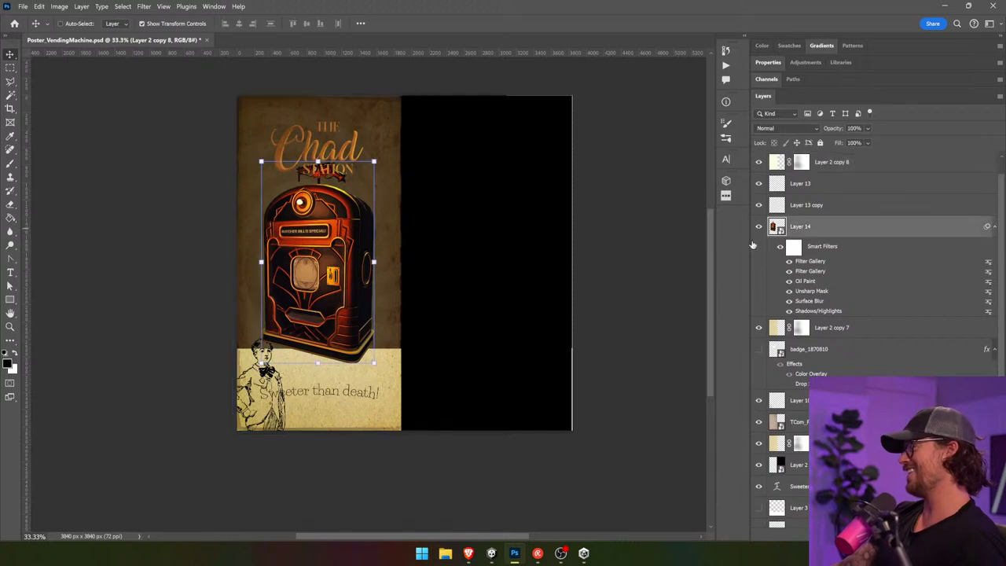
mouse_move(481, 281)
left_mouse_down()
mouse_move(481, 338)
mouse_move(490, 287)
mouse_move(487, 297)
left_mouse_up()
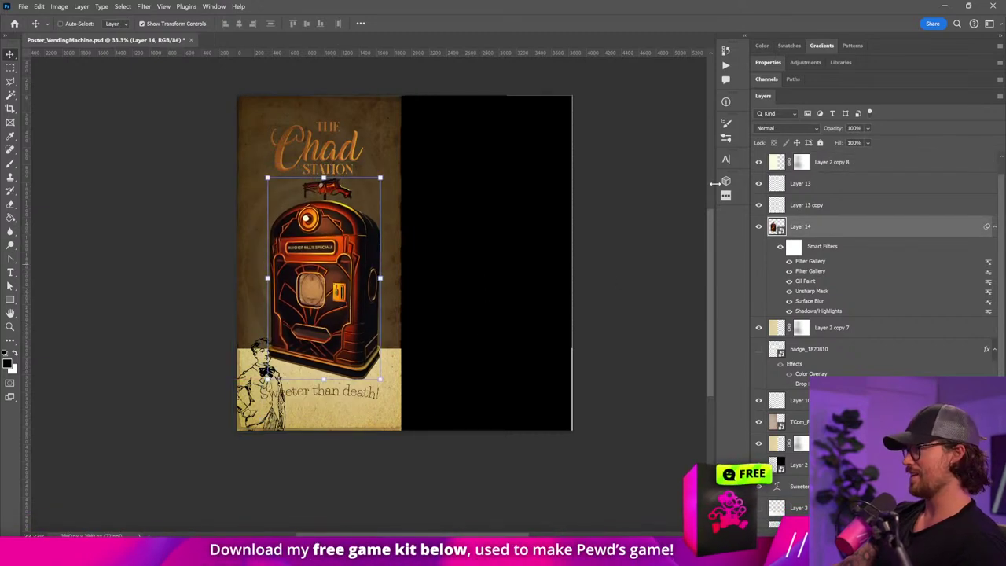
left_click_drag(323, 381, 324, 374)
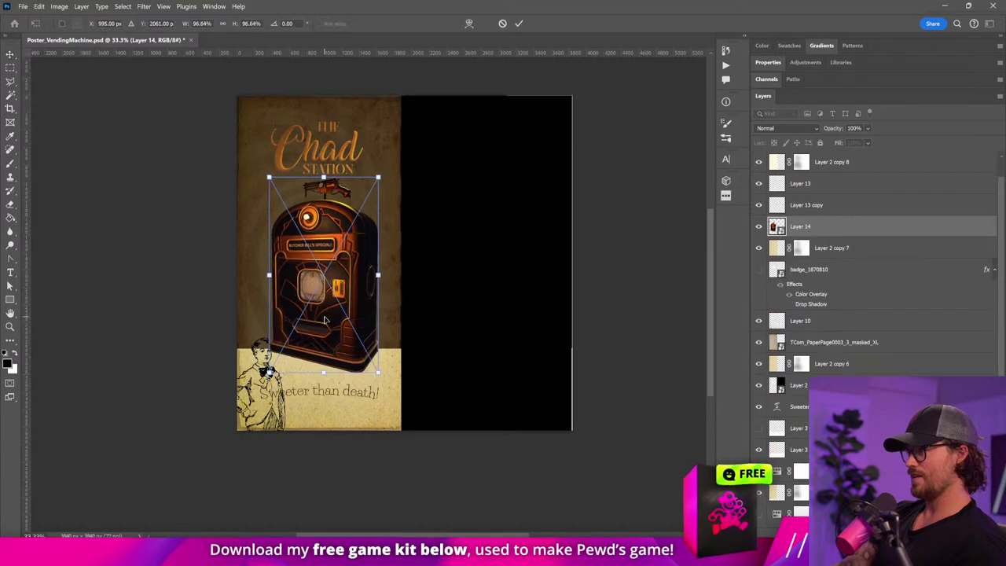
key("Return")
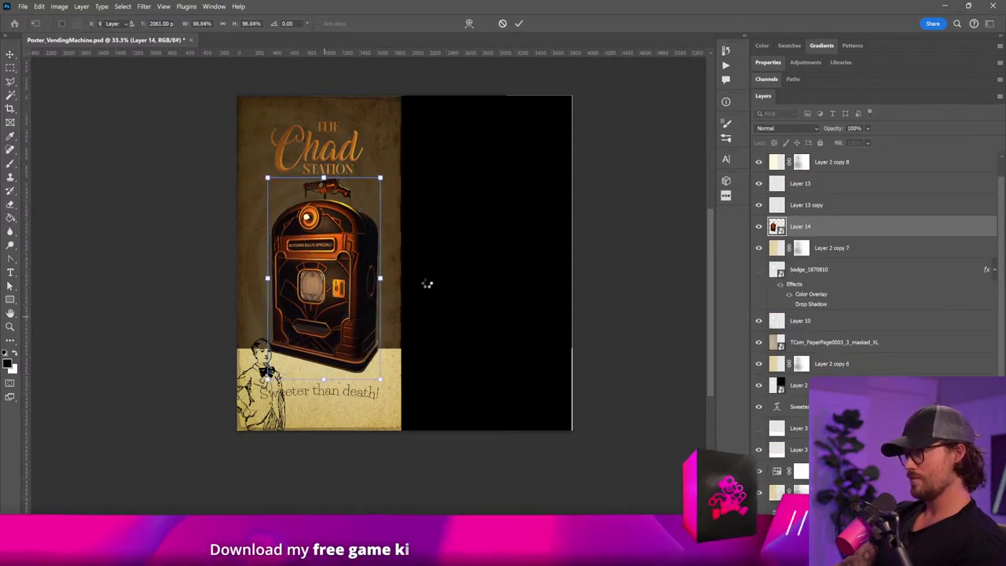
left_click_drag(424, 287, 421, 291)
- Look through the poster's layers to identify which element each one holds
left_click(816, 349)
left_click(800, 421)
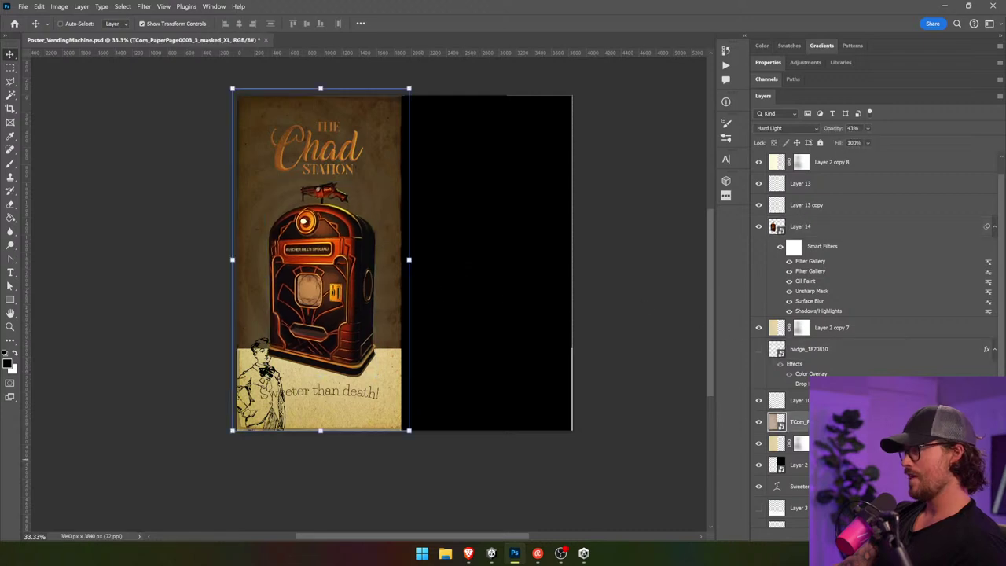
left_click(800, 464)
left_click(843, 185)
left_click(846, 226)
left_click(852, 206)
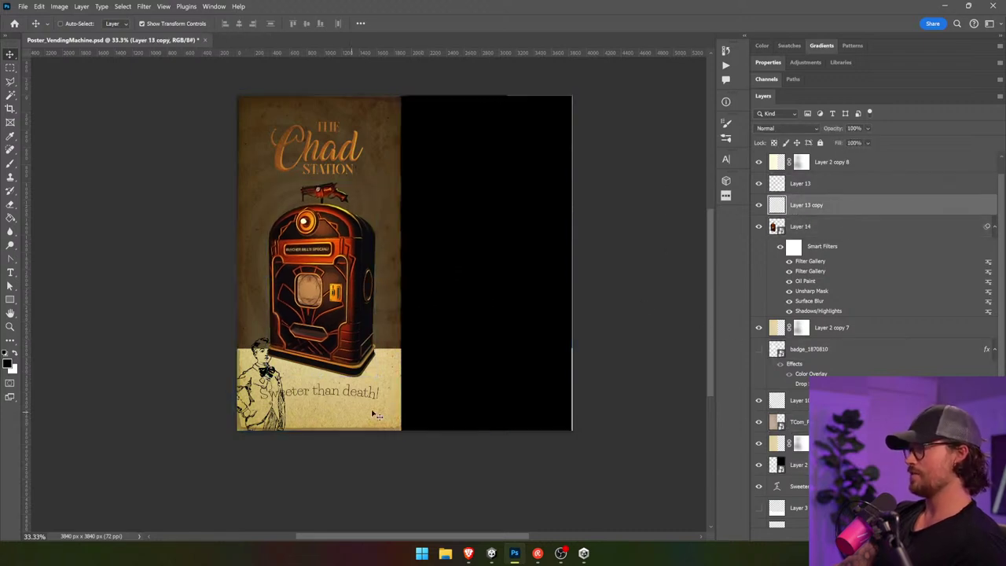
left_click(842, 356)
scroll(842, 357, "down", 3)
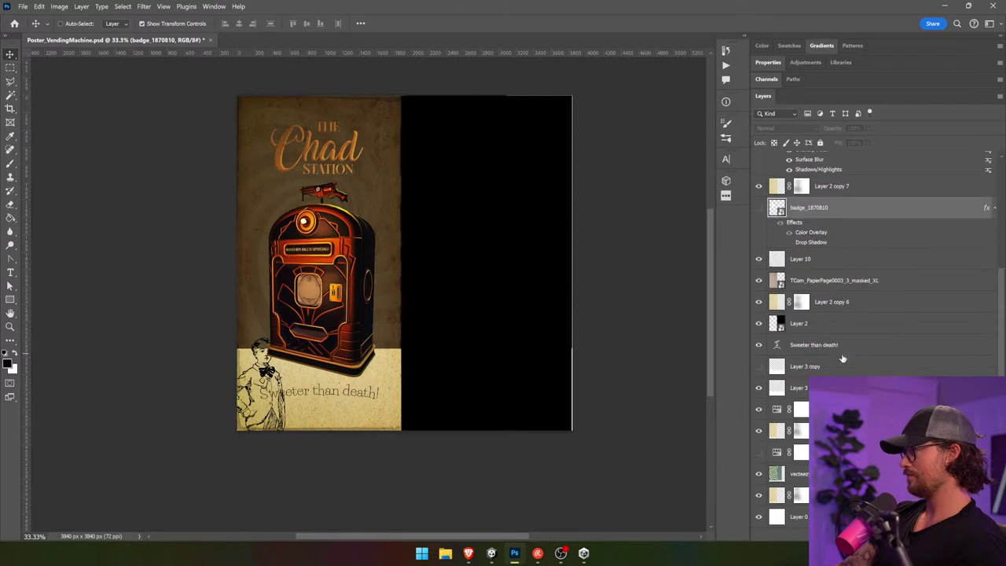
scroll(842, 356, "up", 4)
- Move the Chad Station lettering down onto the cream band and give it a dark brown 322315 Color Overlay
left_click(839, 162)
left_click_drag(442, 138, 434, 374)
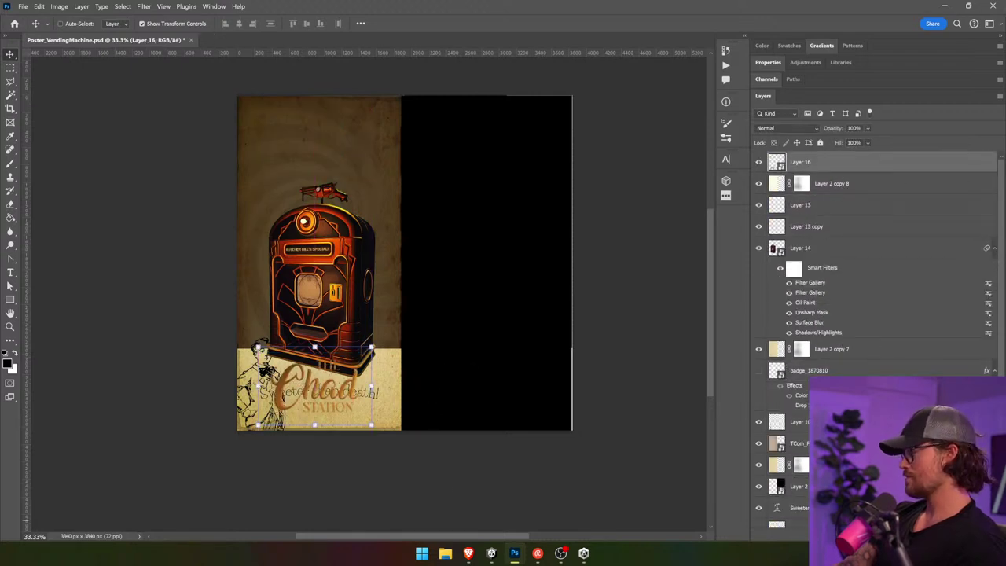
left_click(873, 476)
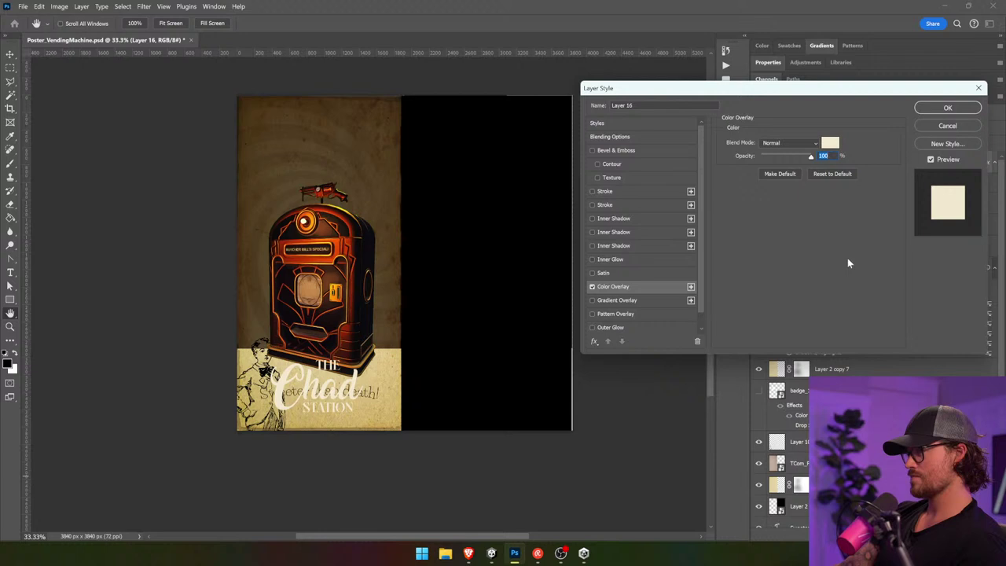
left_click(826, 146)
left_click(399, 347)
left_click(417, 340)
left_click(753, 281)
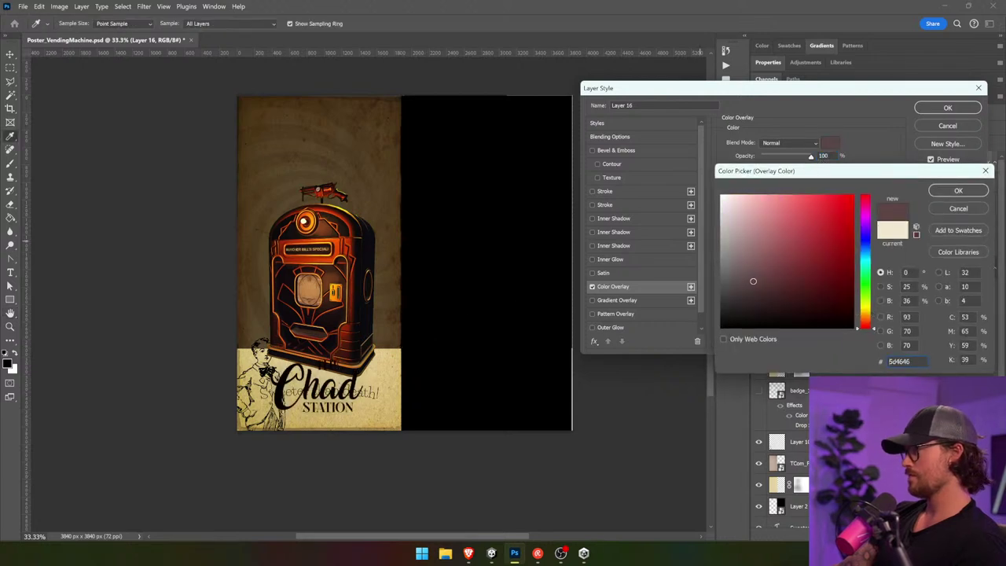
left_click_drag(590, 275, 288, 385)
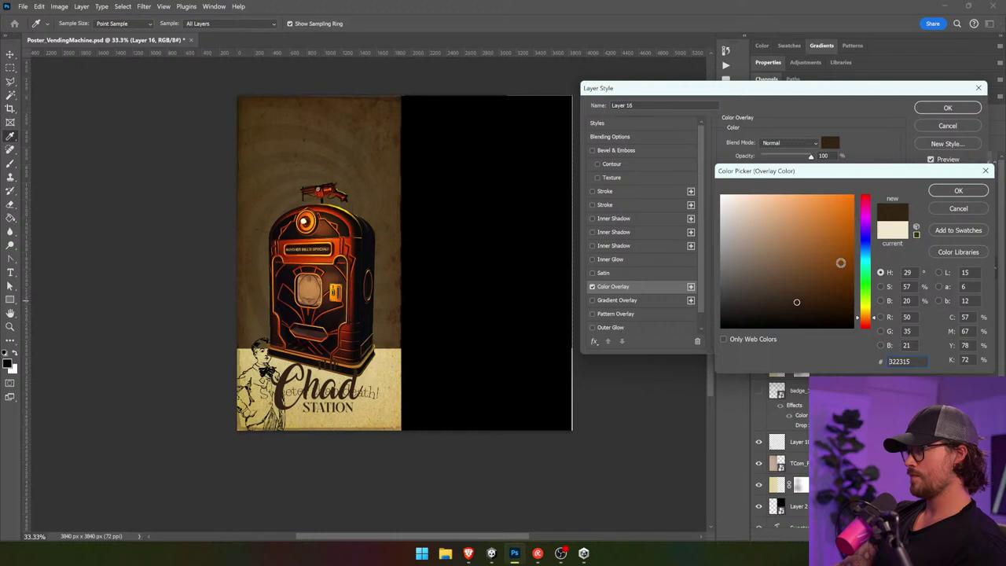
left_click(959, 191)
left_click(948, 107)
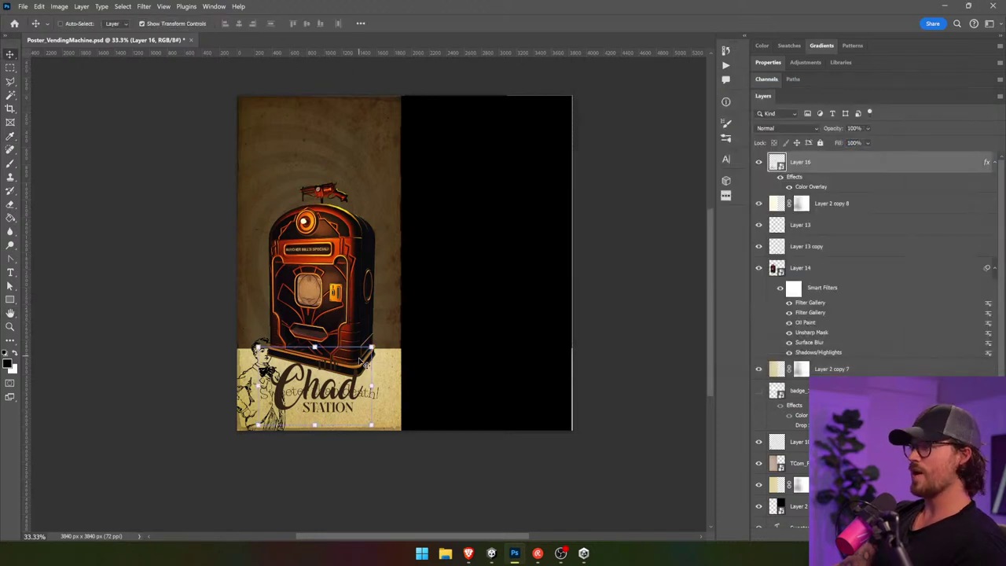
- Delete Layer 13 and Layer 13 copy from the poster
left_click(196, 413)
left_click(834, 203)
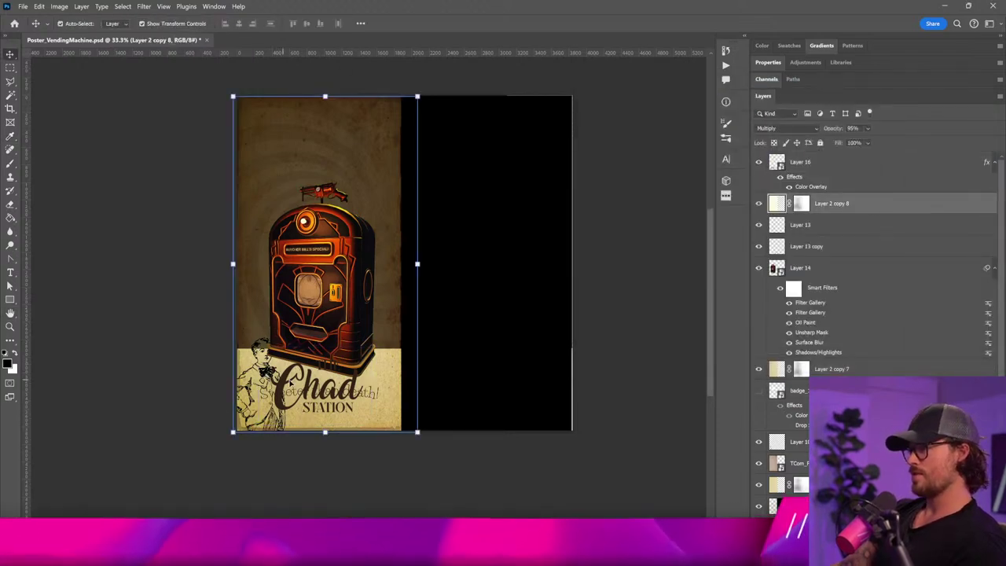
left_click(810, 246)
left_click(807, 228, "shift")
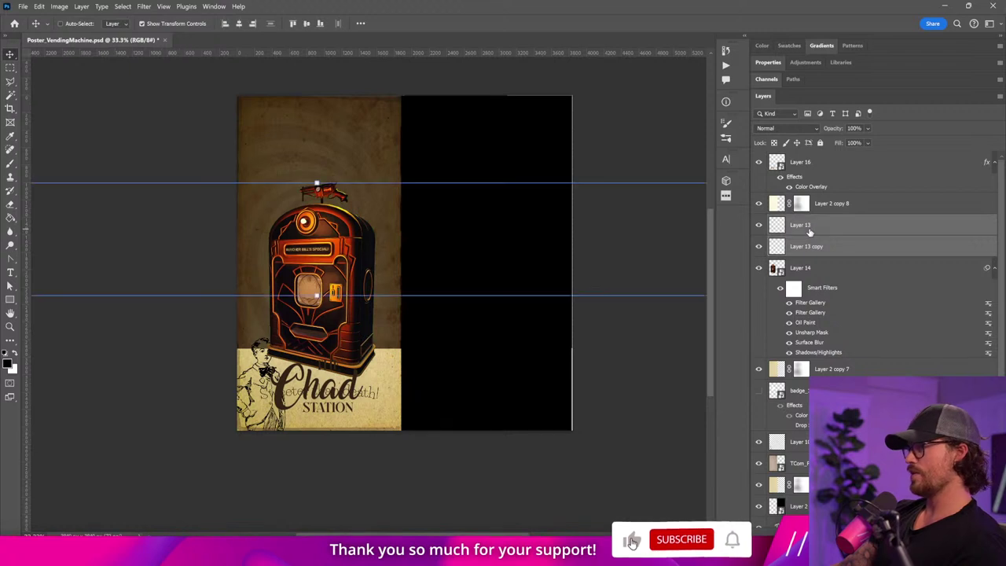
key("Delete")
- Delete the gentleman drawing on Layer 10 and the hidden badge_1870810 layer
left_click(844, 358)
scroll(845, 358, "down", 5)
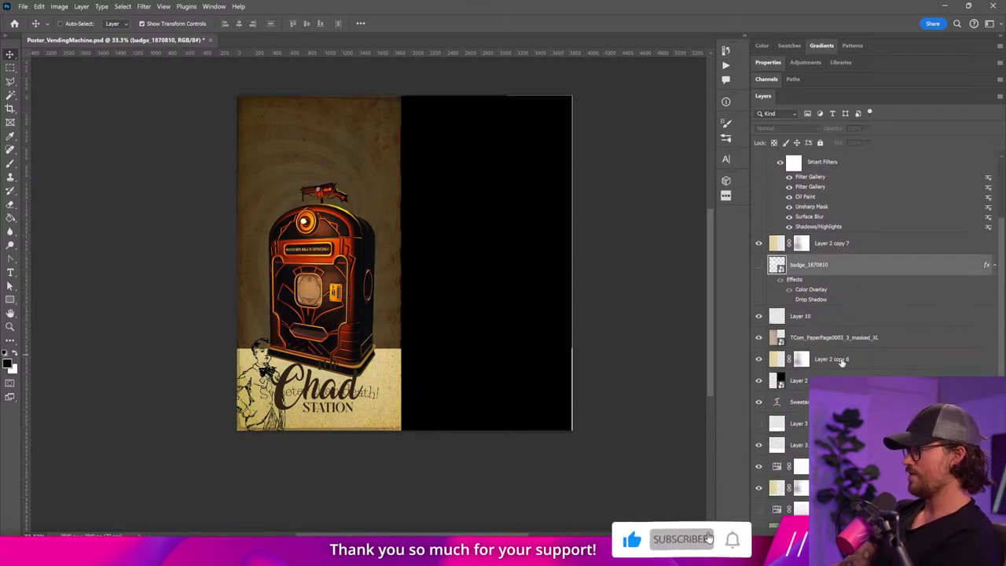
left_click(820, 346)
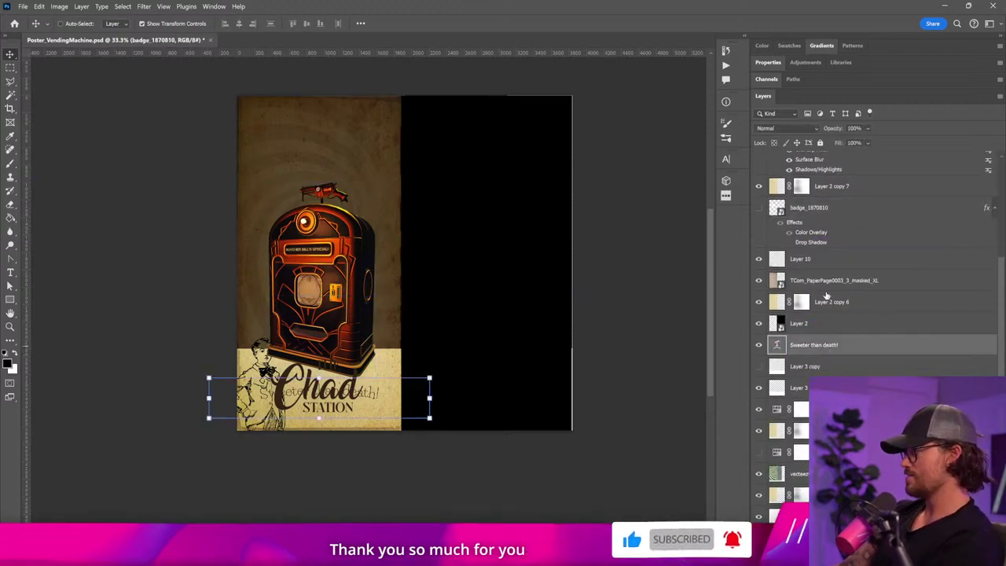
left_click(810, 259)
key("Delete")
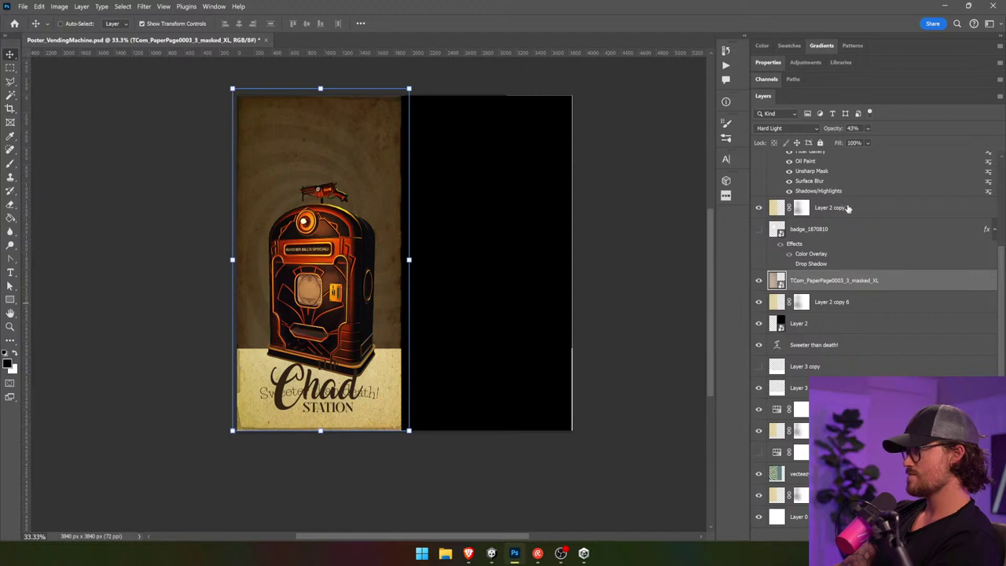
scroll(847, 208, "up", 4)
left_click(858, 351)
key("Delete")
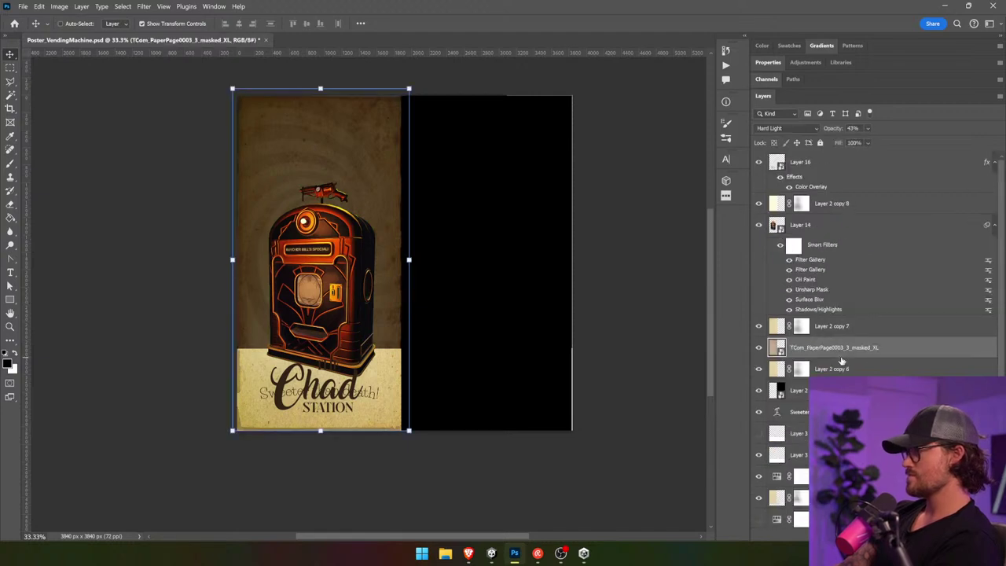
- Move the "Sweeter than death!" tagline near the poster's upper edge and raise the vending machine above the cream band
scroll(842, 361, "down", 2)
left_click(848, 345)
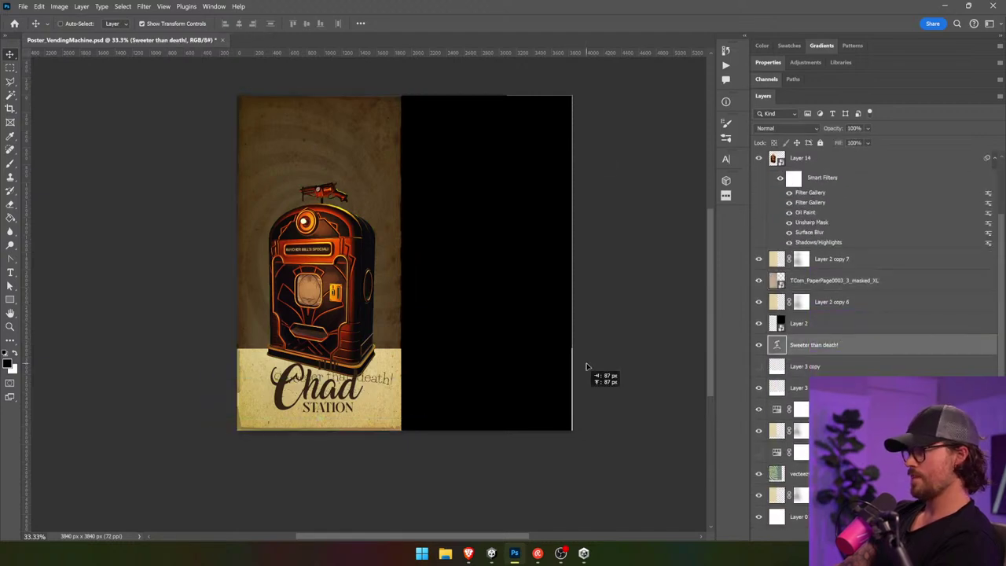
left_click_drag(589, 373, 575, 173)
left_click(835, 174)
left_click_drag(471, 306, 471, 236)
- Select every layer, rotate the whole poster layout by -90°, and align it so the artwork fills the canvas's lower half
left_click(816, 283)
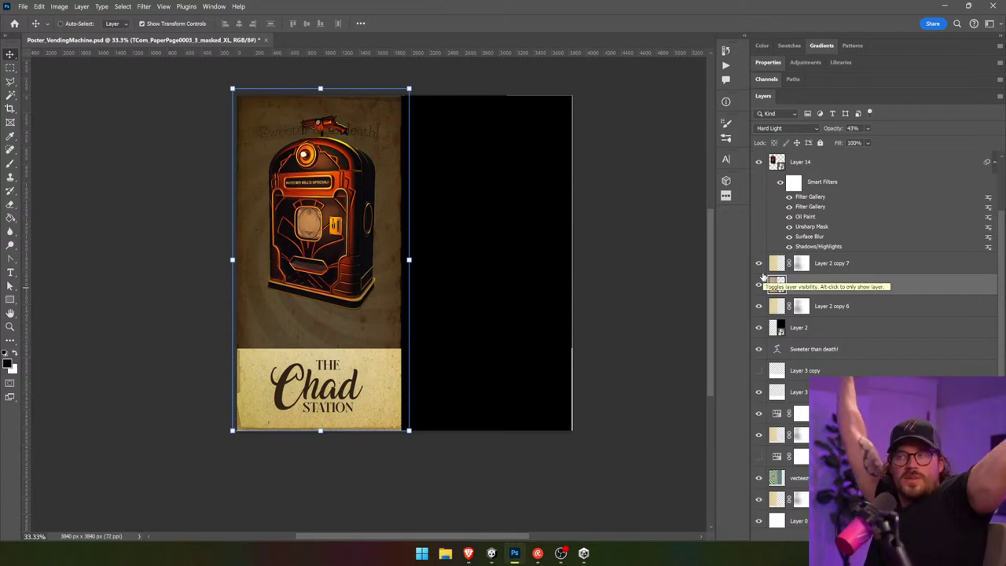
scroll(800, 223, "down", 1)
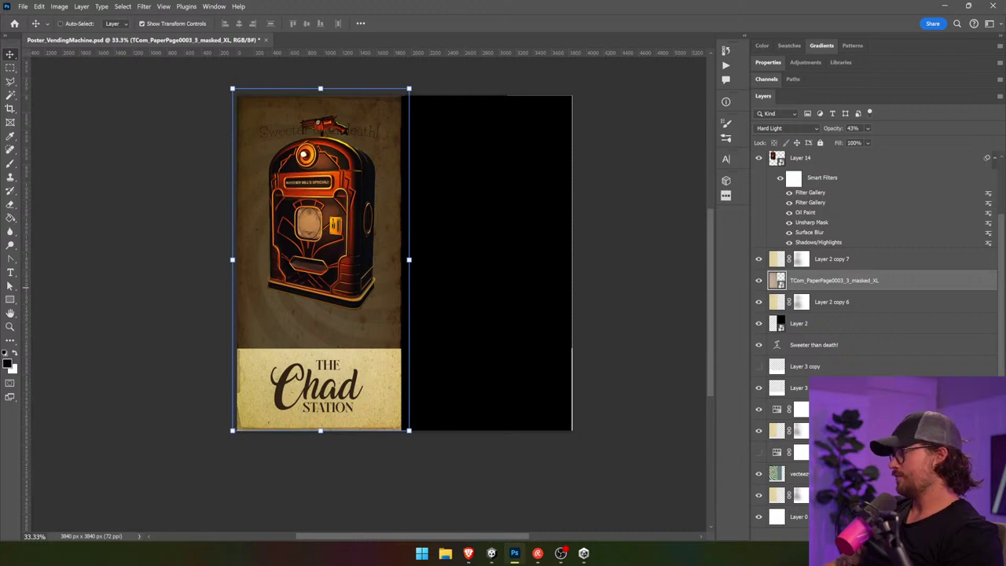
left_click(799, 516)
scroll(874, 288, "up", 2)
scroll(899, 172, "down", 1)
left_click(899, 171, "shift")
scroll(893, 179, "up", 1)
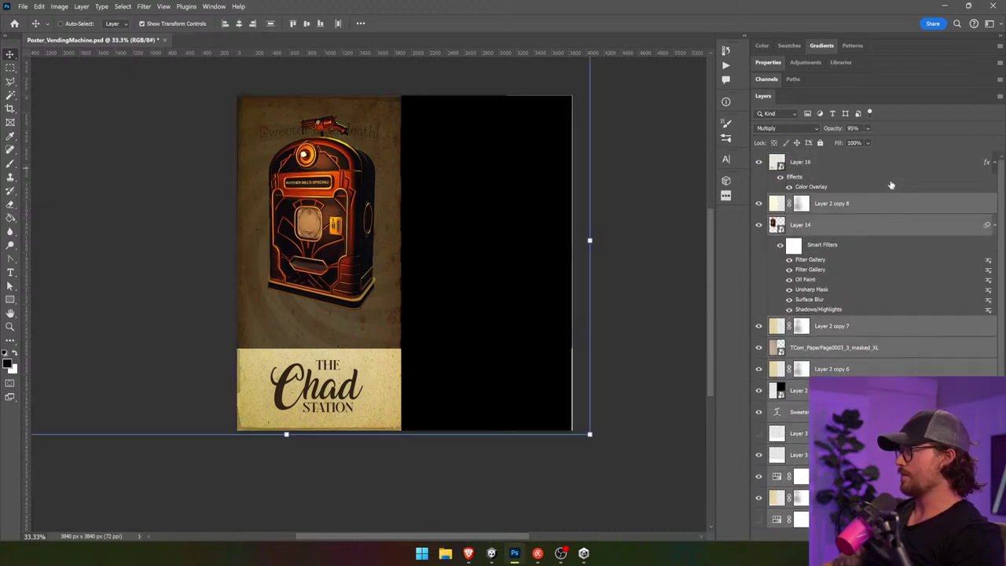
left_click(885, 170, "shift")
scroll(613, 64, "up", 4)
left_click_drag(617, 422, 56, 317)
scroll(345, 122, "down", 5)
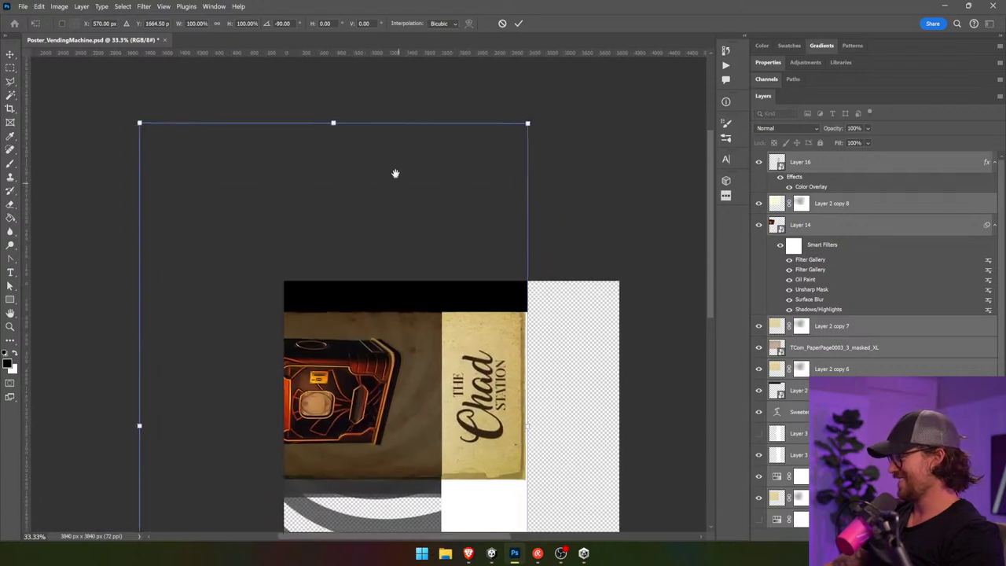
left_click_drag(345, 121, 439, 258)
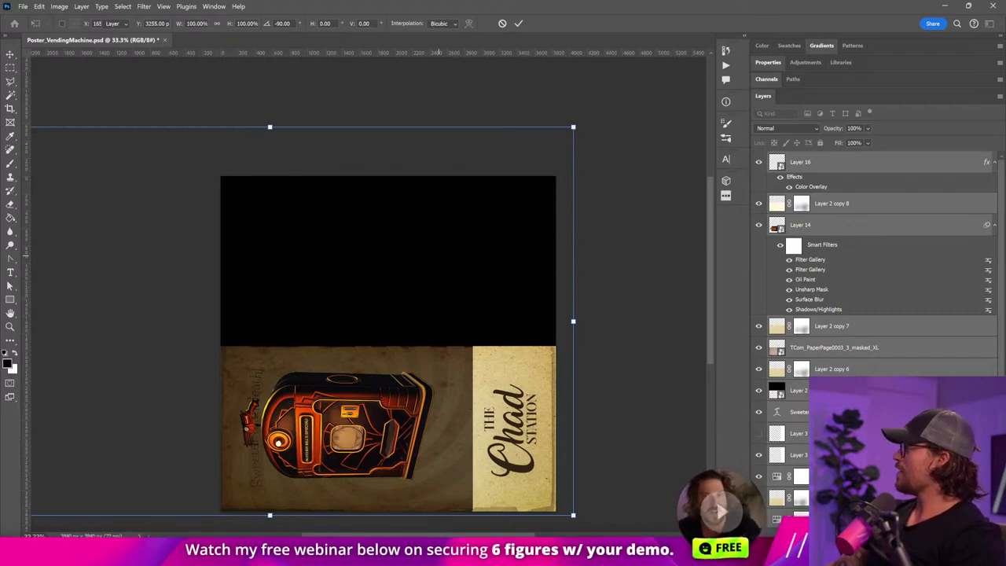
key("Return")
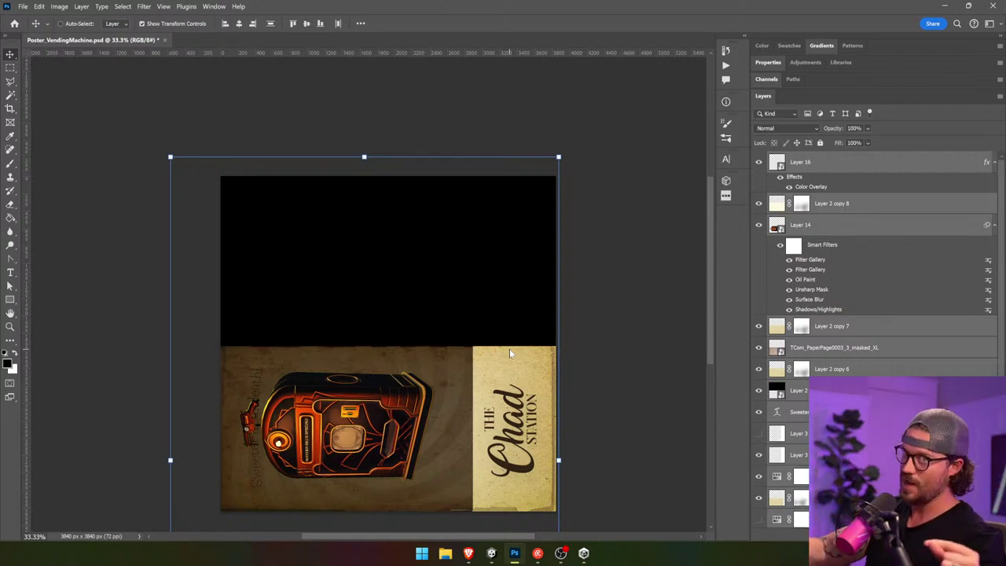
- Rotate the vending machine artwork on Layer 14 back upright within the sideways poster
left_click_drag(502, 376, 500, 369)
left_click_drag(602, 382, 643, 302)
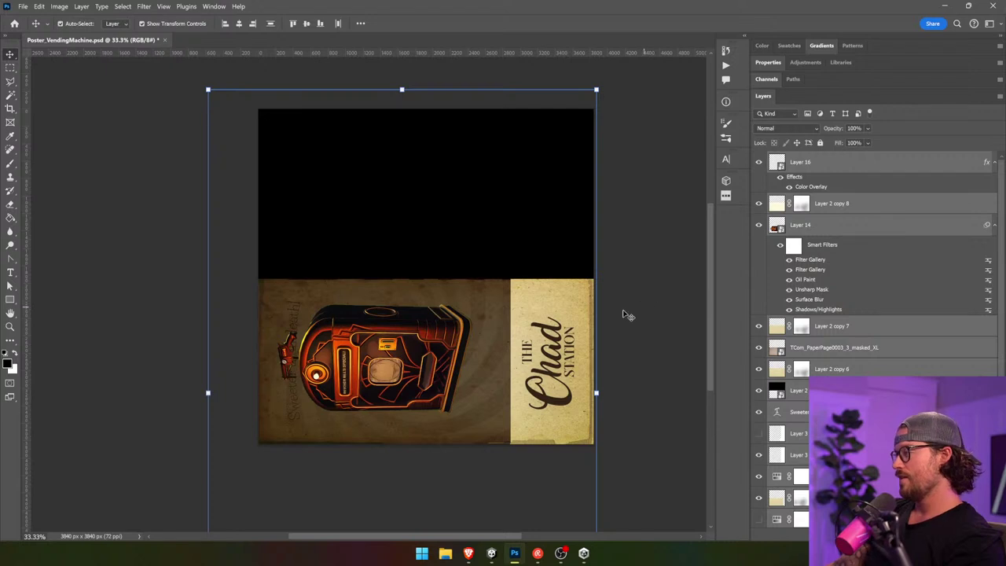
left_click(672, 281, "ctrl")
left_click(438, 340, "ctrl")
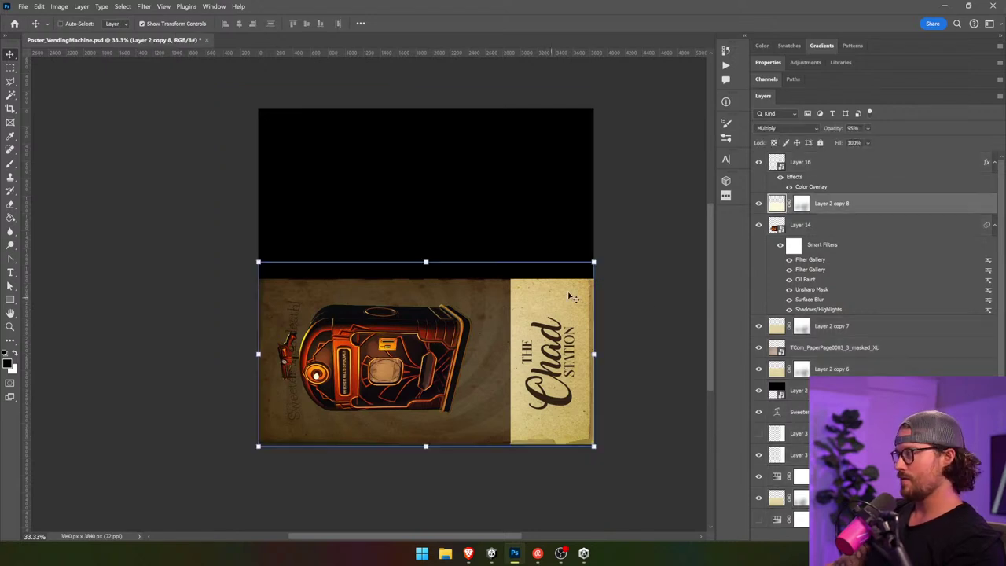
left_click(806, 225)
left_click_drag(496, 315, 397, 387)
key("Return")
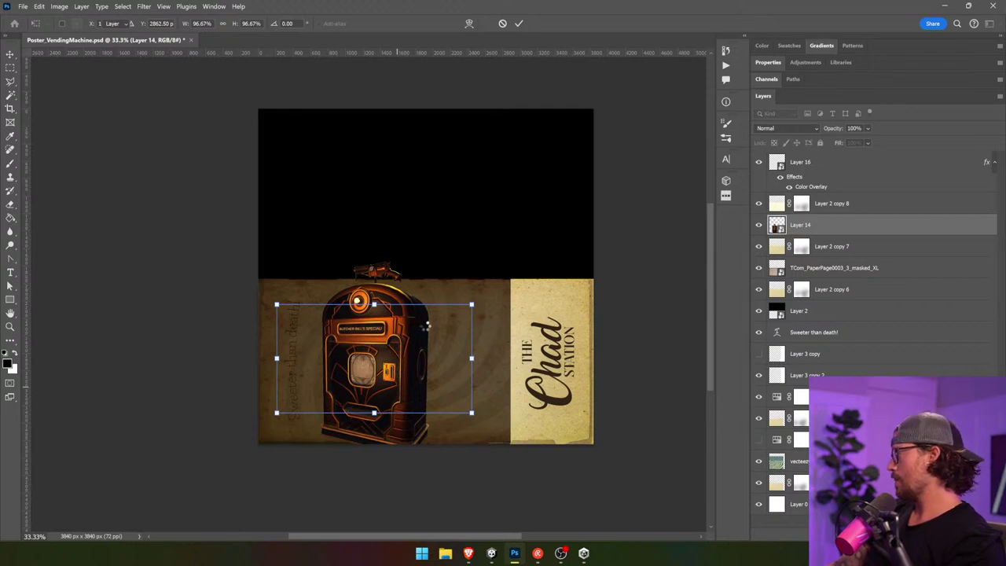
key("Escape")
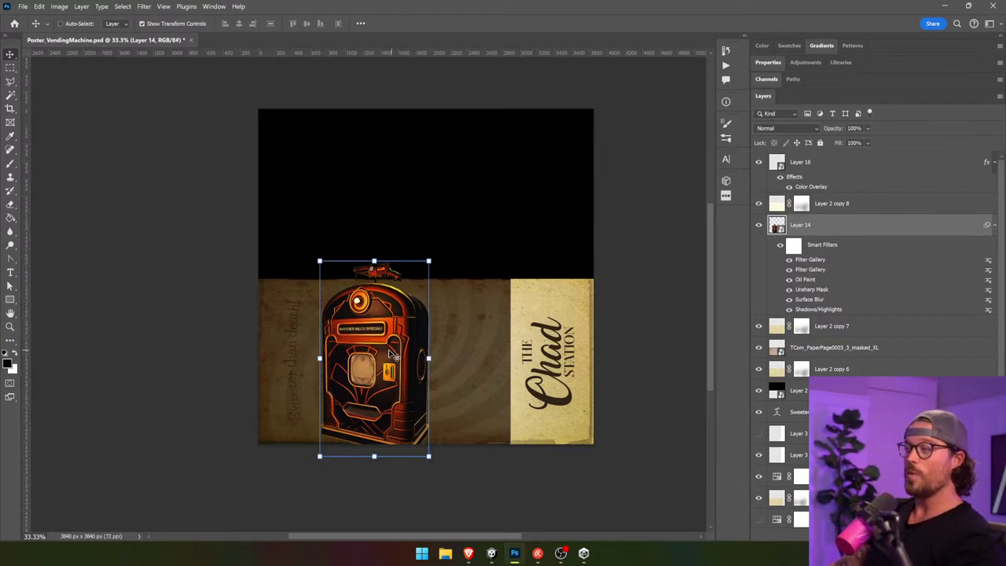
- Lower the vending machine inside the poster strip and move it across to overlap the cream band
left_click_drag(387, 342, 389, 369)
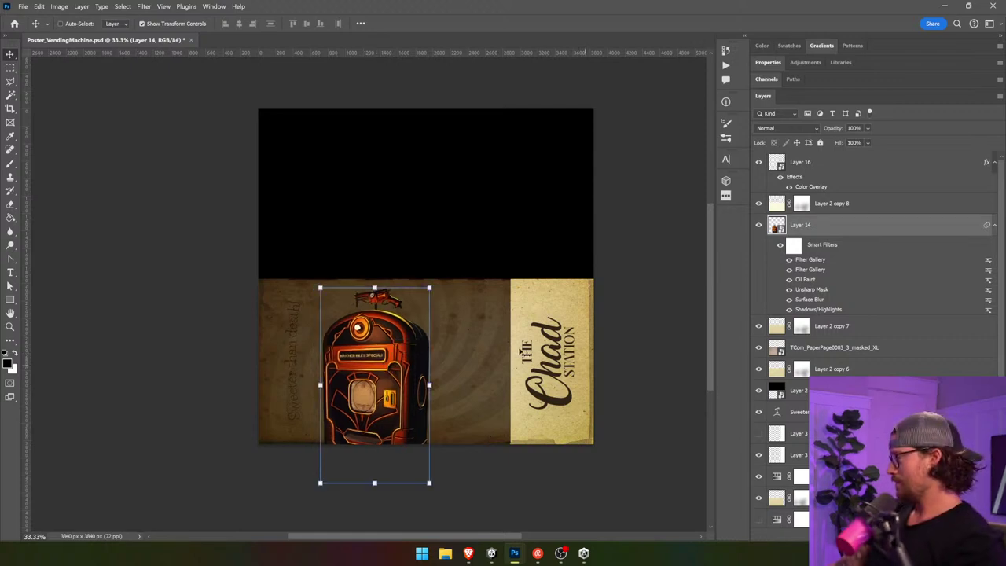
left_click_drag(396, 326, 386, 332)
left_click_drag(324, 367, 472, 368)
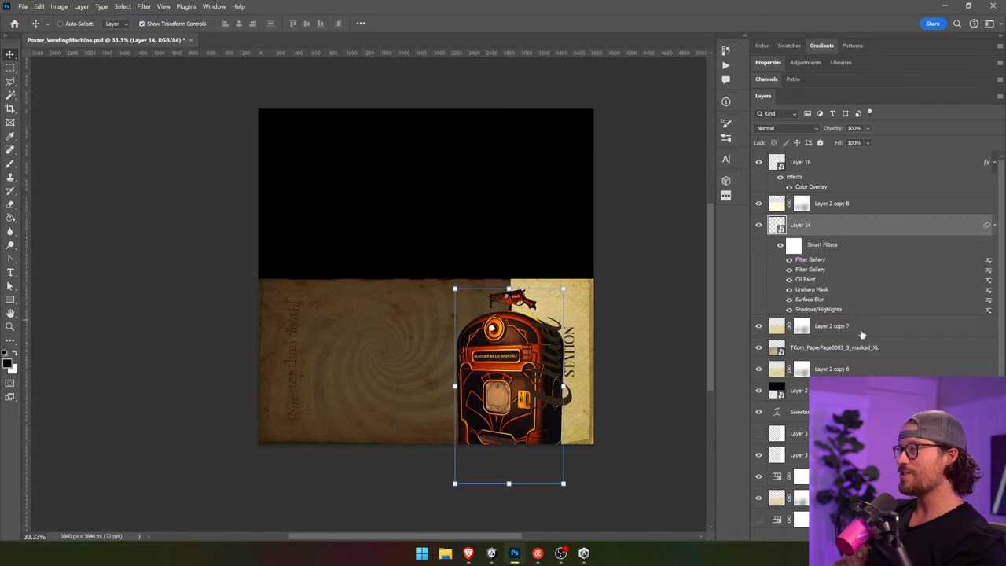
- Examine the texture, shading and lettering layers one by one to find the one holding the swirl background
left_click(862, 334)
left_click(844, 355)
left_click(857, 372)
left_click(849, 352)
left_click(856, 335)
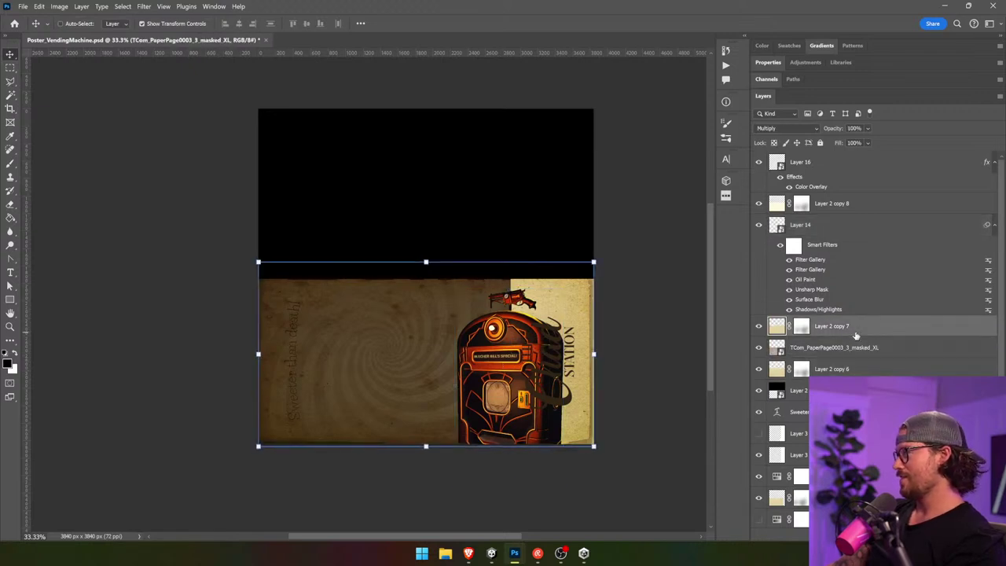
left_click(864, 164)
left_click(865, 202)
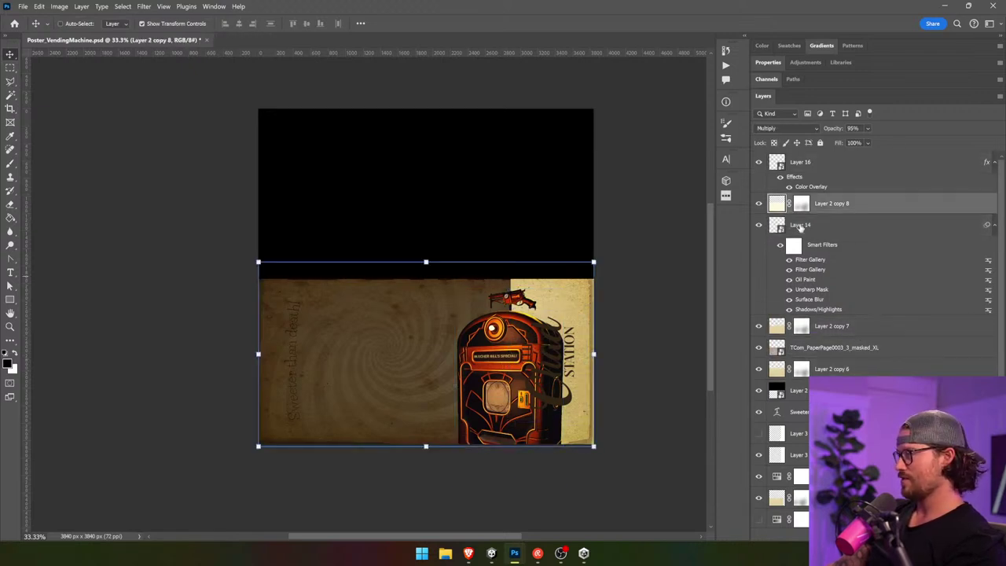
left_click(878, 333)
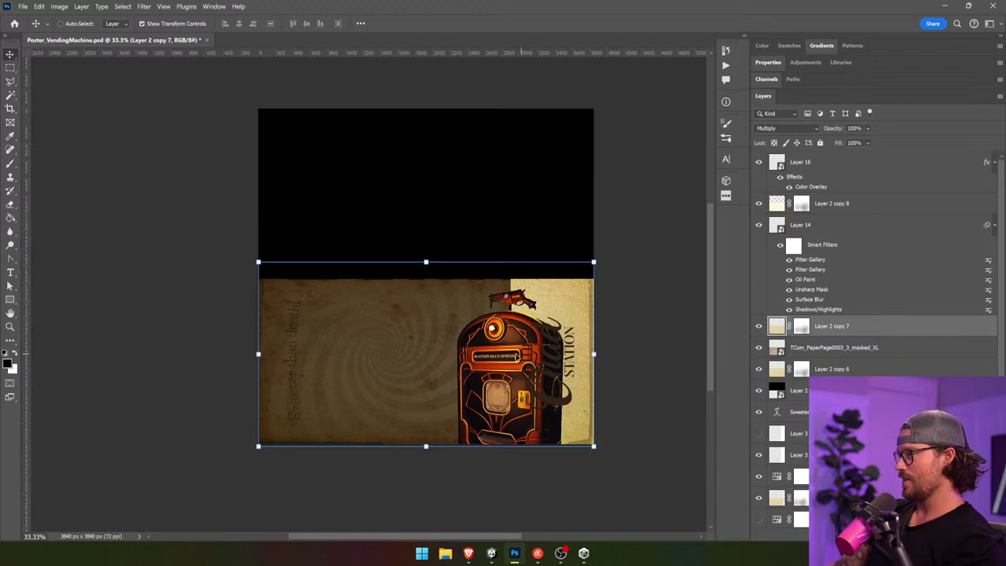
- Try to shift the paper texture and the Layer 2 copy shading layers individually
left_click(827, 352)
left_click_drag(467, 352, 393, 371)
key("ctrl+z")
left_click(832, 368)
key("ctrl+z")
scroll(873, 314, "down", 1)
left_click(832, 431)
key("ctrl+z")
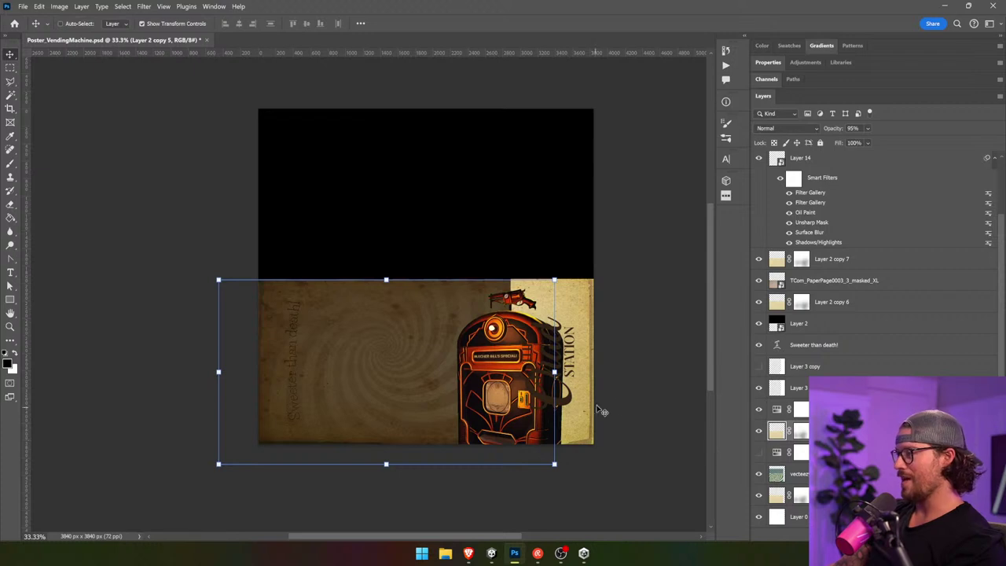
- Select the vecteezy swirl background with its adjustment and shading layers and shift them together away from the vending machine
key("alt+bracketright")
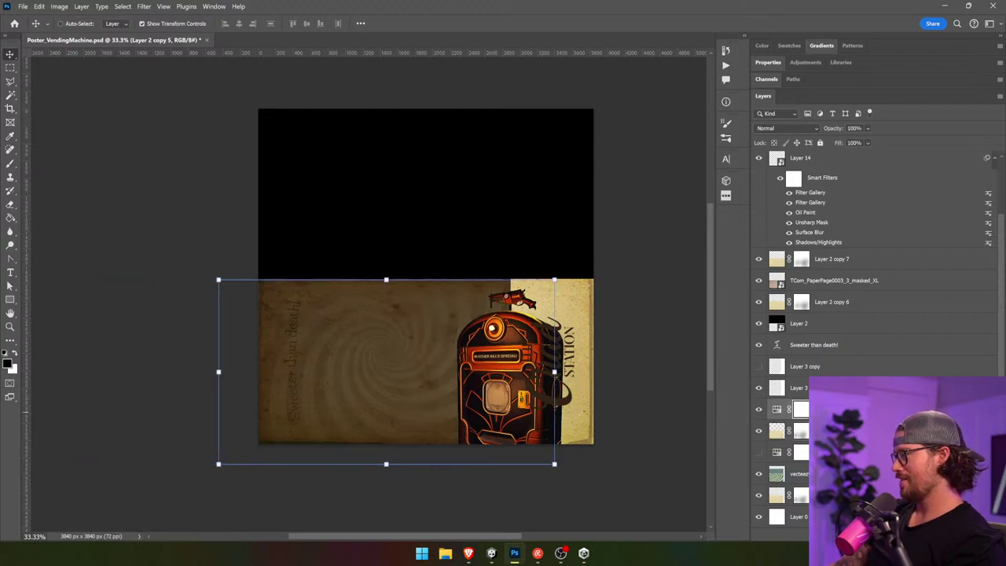
key("alt+bracketright")
left_click(467, 360, "ctrl")
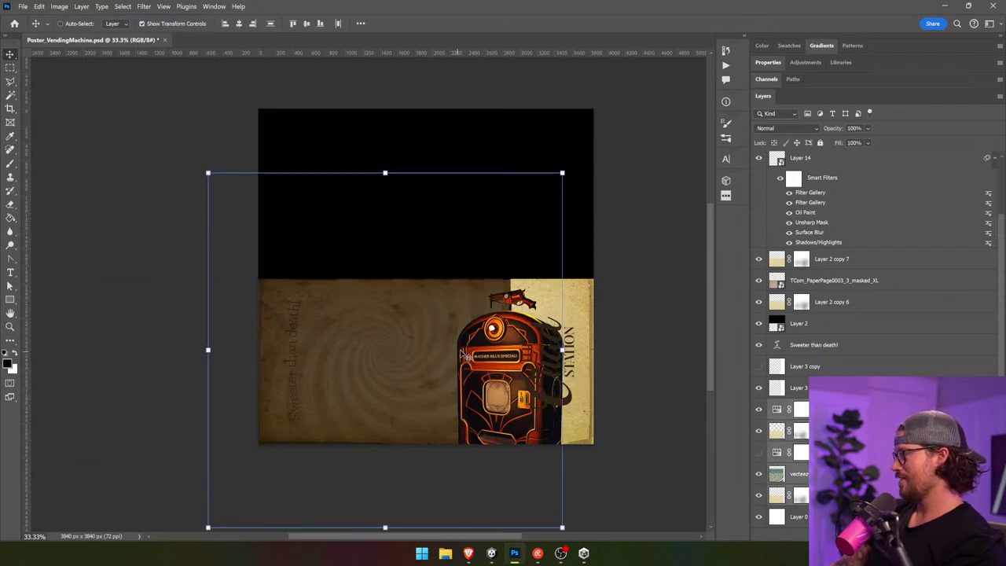
left_click_drag(465, 353, 346, 351)
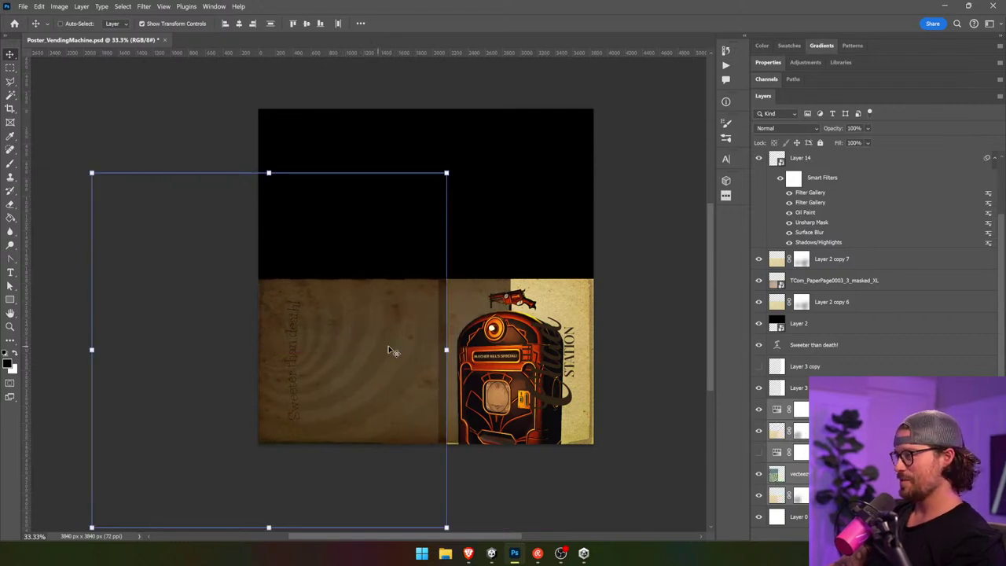
- Stretch Layer 3 and Layer 3 copy so the cream panel extends behind the full width of the vending machine
left_click(557, 316, "ctrl")
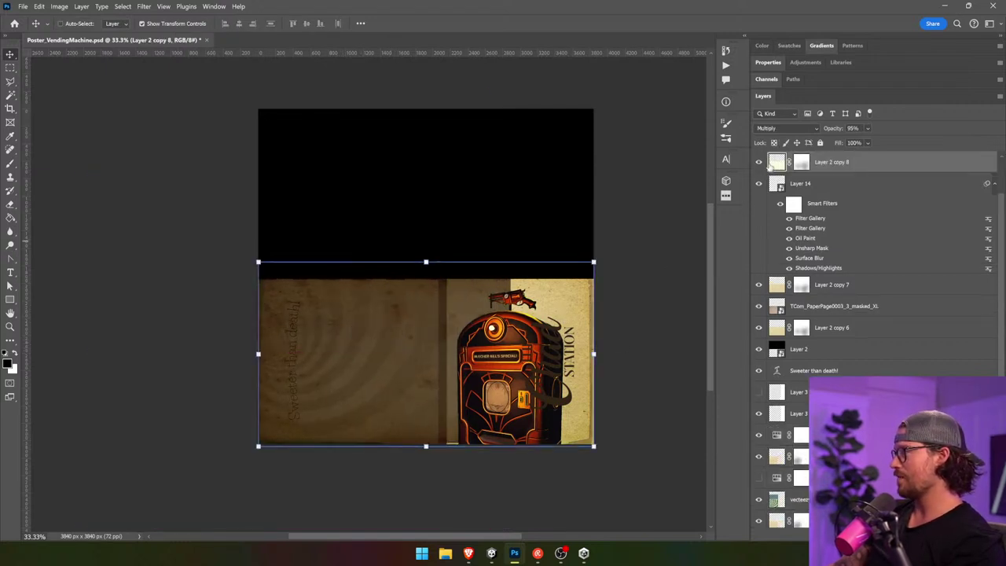
left_click(757, 163)
left_click(758, 163)
left_click(803, 286)
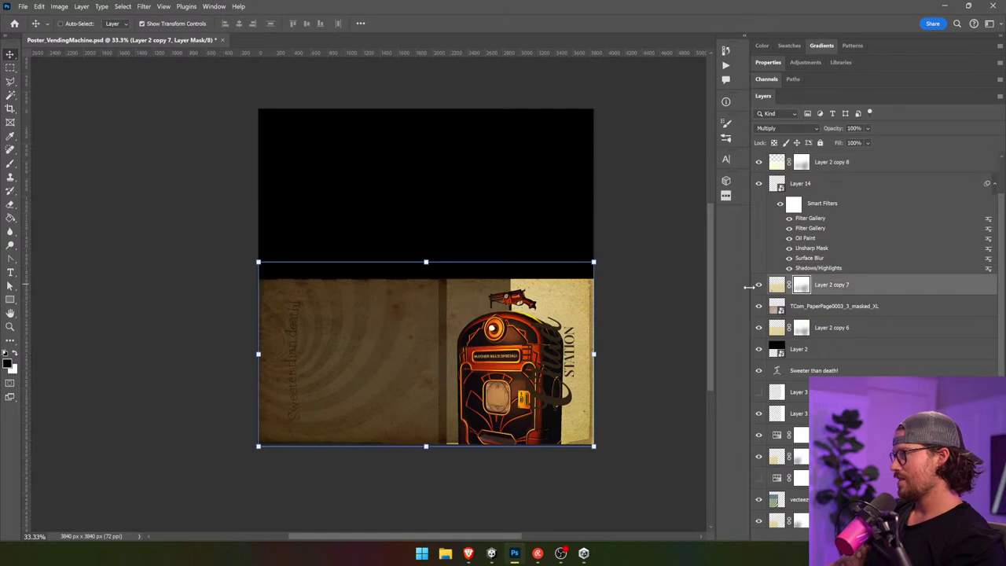
left_click(758, 286)
left_click(758, 287)
scroll(813, 361, "down", 1)
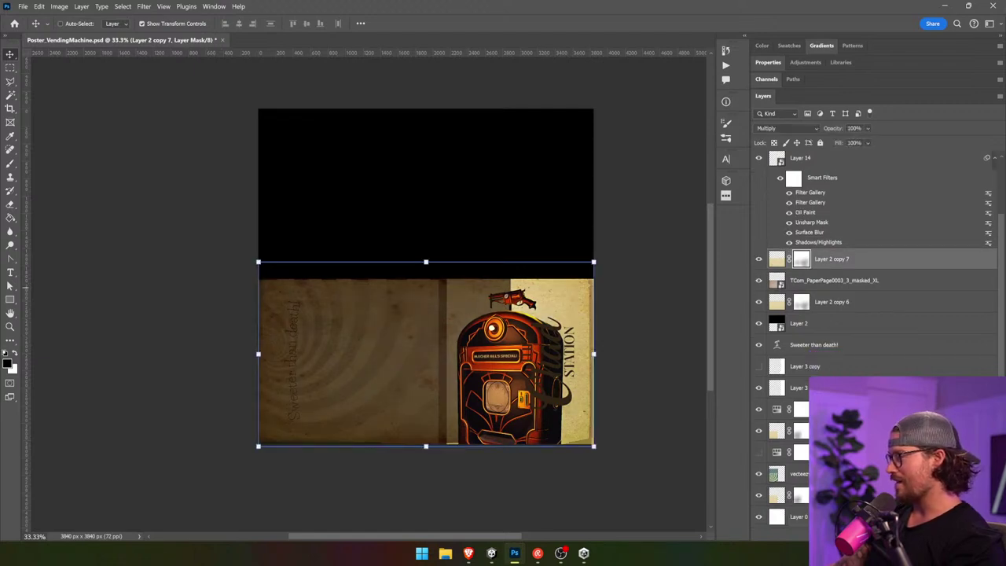
left_click(794, 366)
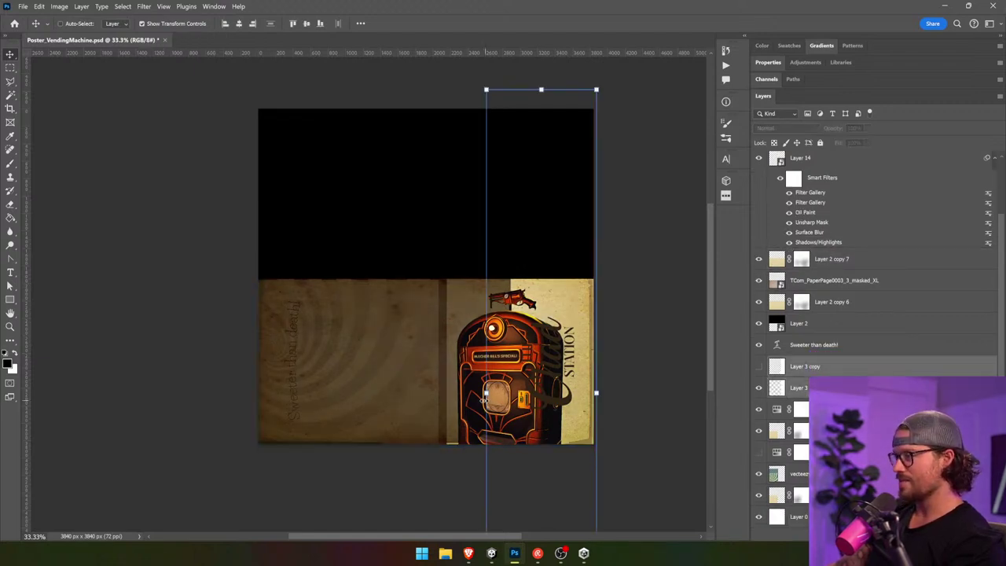
left_click_drag(486, 398, 387, 397)
key("Return")
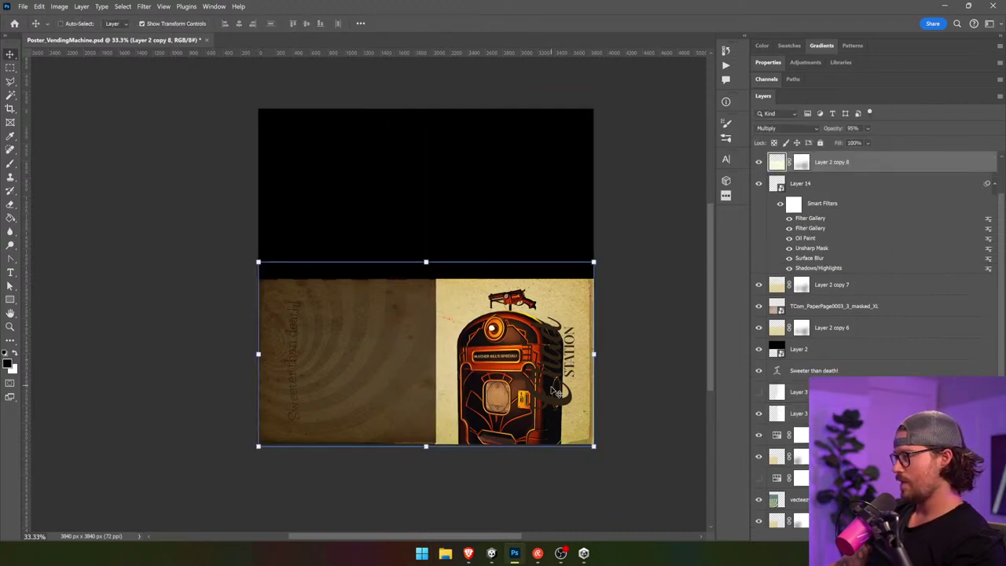
- Rotate the Chad Station lettering upright and move it onto the brown panel beside the vending machine
left_click(569, 404)
key("ctrl+t")
left_click_drag(595, 301, 453, 300)
left_click_drag(550, 154, 512, 402)
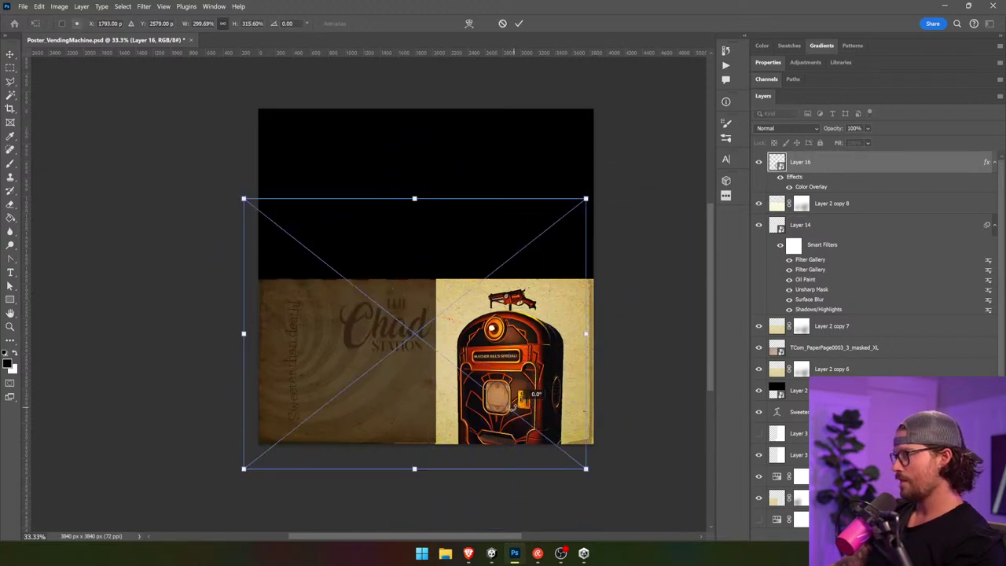
key("Return")
left_click_drag(621, 295, 590, 300)
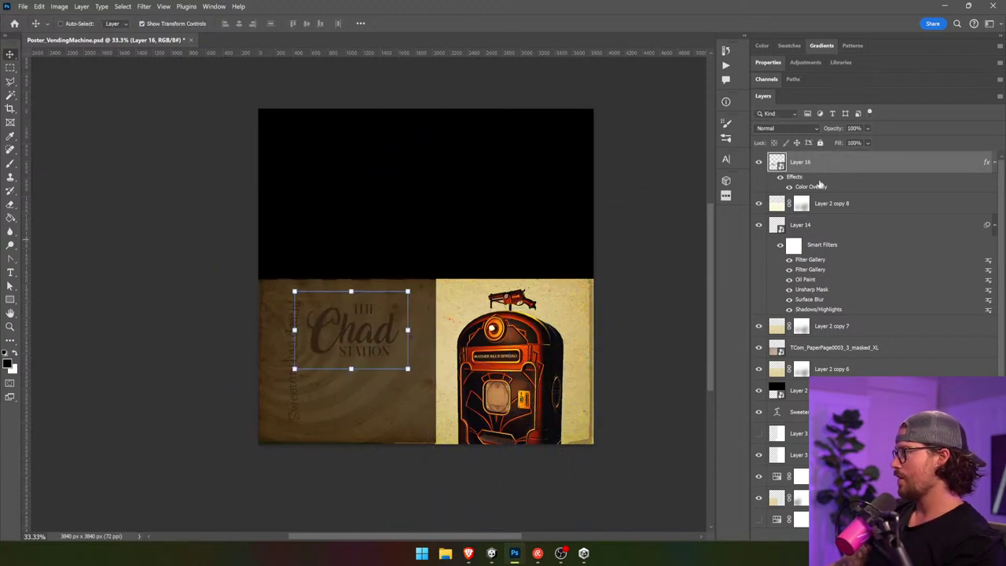
- Hide the lettering's layer effects, enlarge the Chad Station lettering, and reposition it across the brown panel
left_click(781, 182)
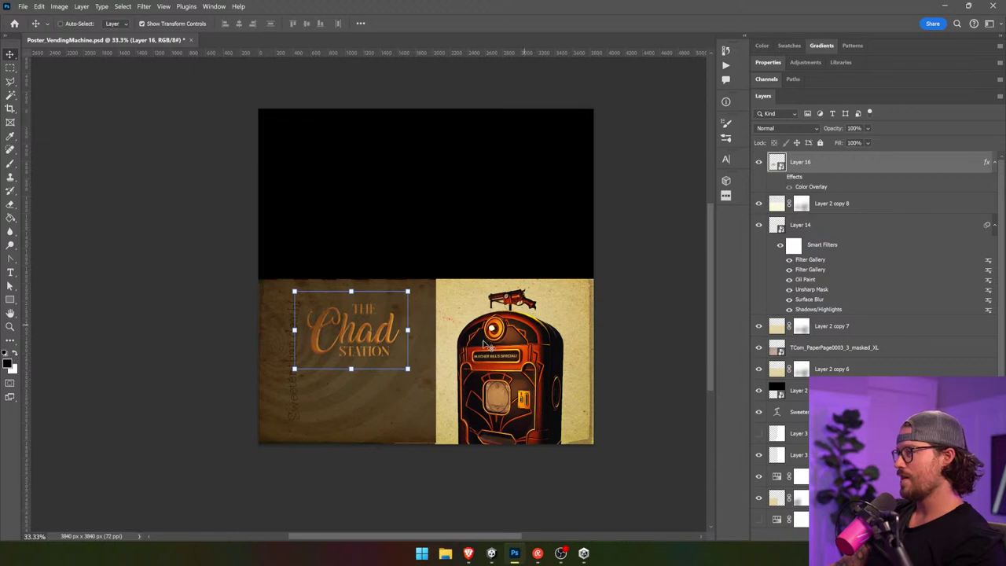
left_click_drag(408, 369, 396, 389)
left_click_drag(545, 211, 659, 149)
key("Return")
left_click_drag(559, 264, 519, 302)
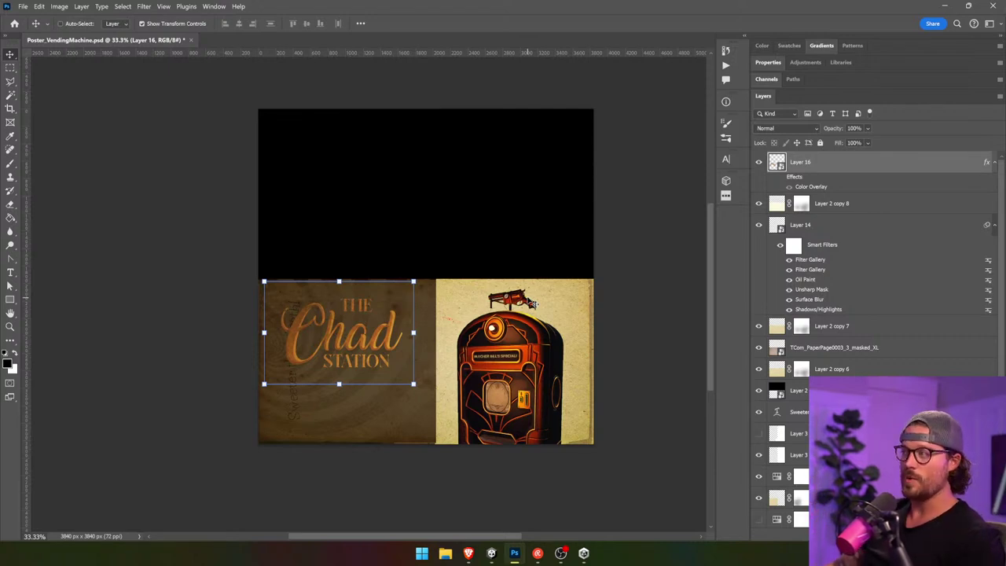
left_click_drag(337, 338, 335, 345)
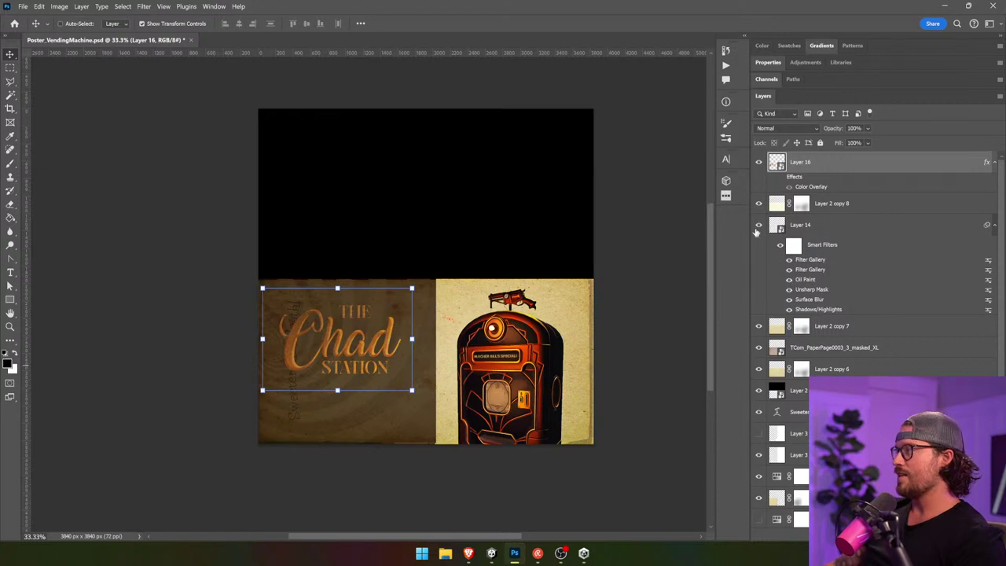
- Show the lettering's effects again and set its Color Overlay to cream dac17c, sampled from the cream panel
left_click(787, 181)
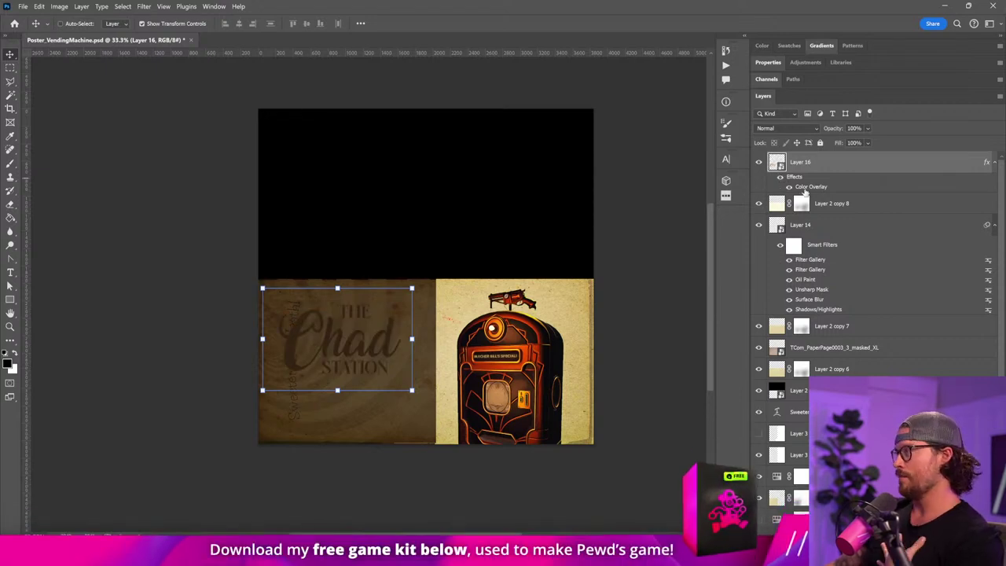
double_click(810, 188)
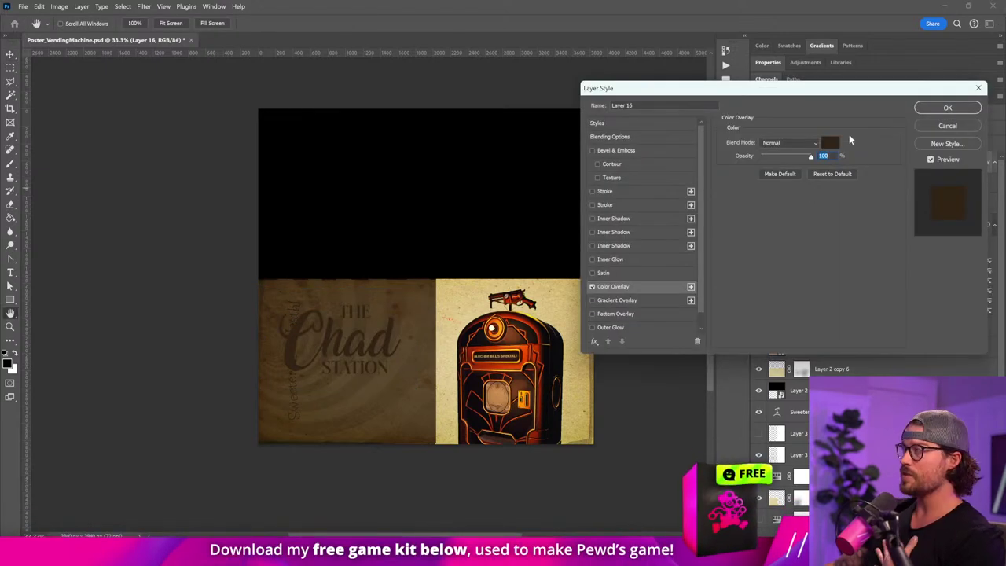
left_click(830, 142)
left_click(441, 287)
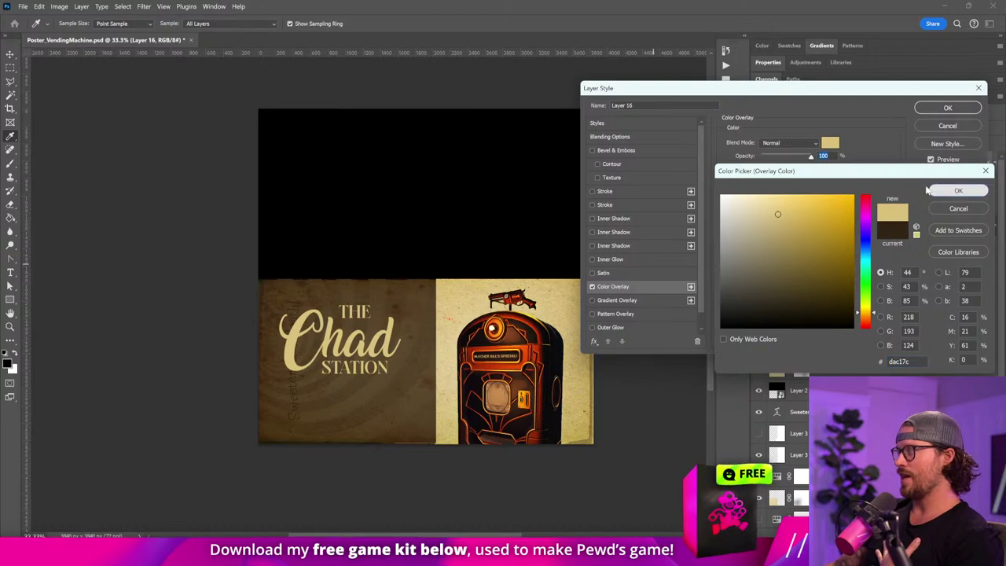
left_click(957, 192)
left_click(926, 110)
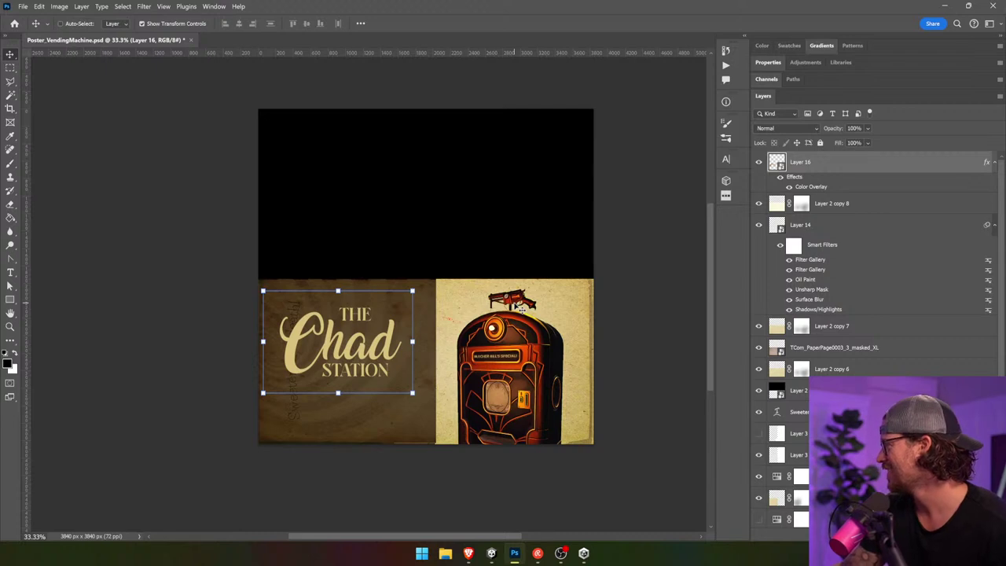
key("ctrl+h")
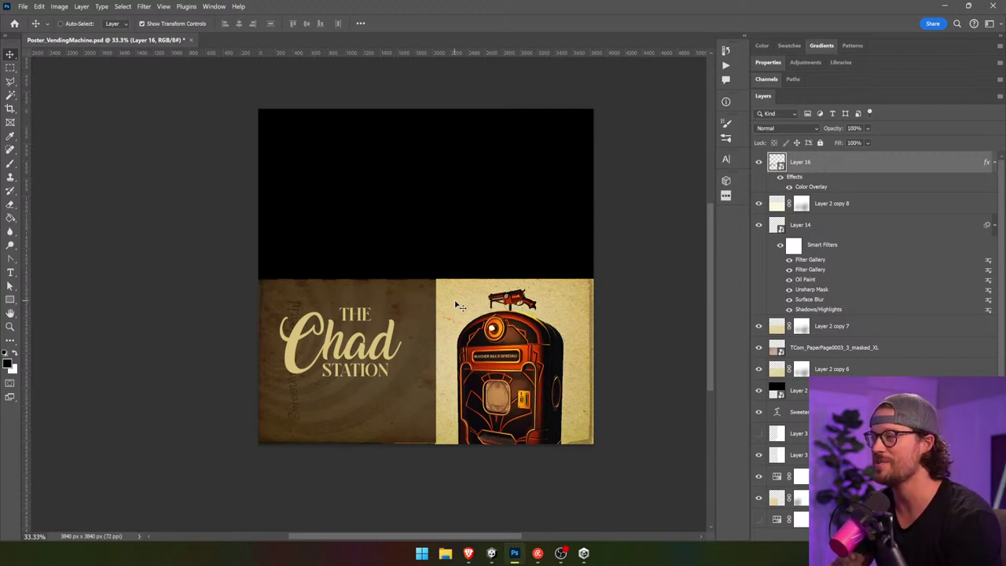
left_click(469, 311)
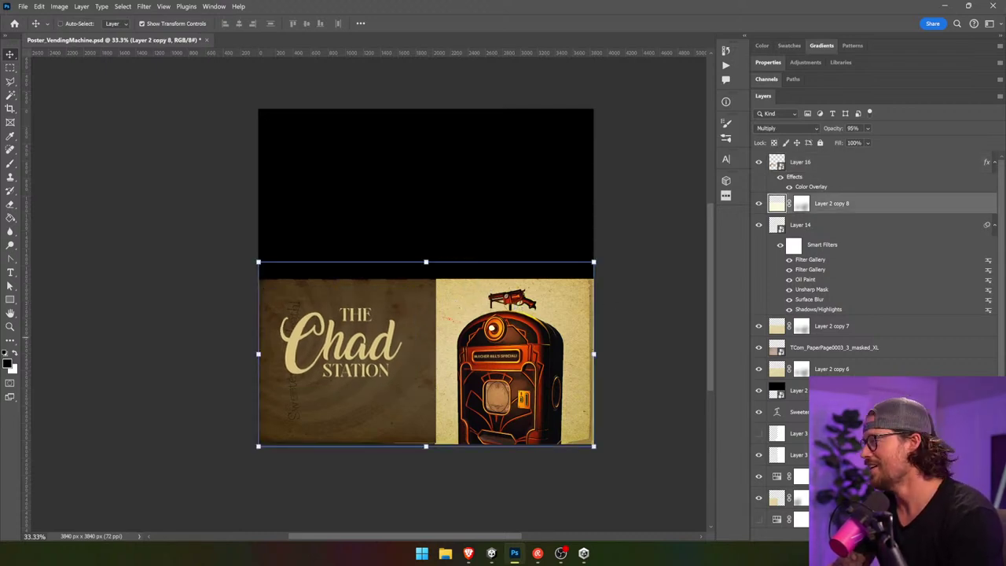
scroll(855, 344, "down", 3)
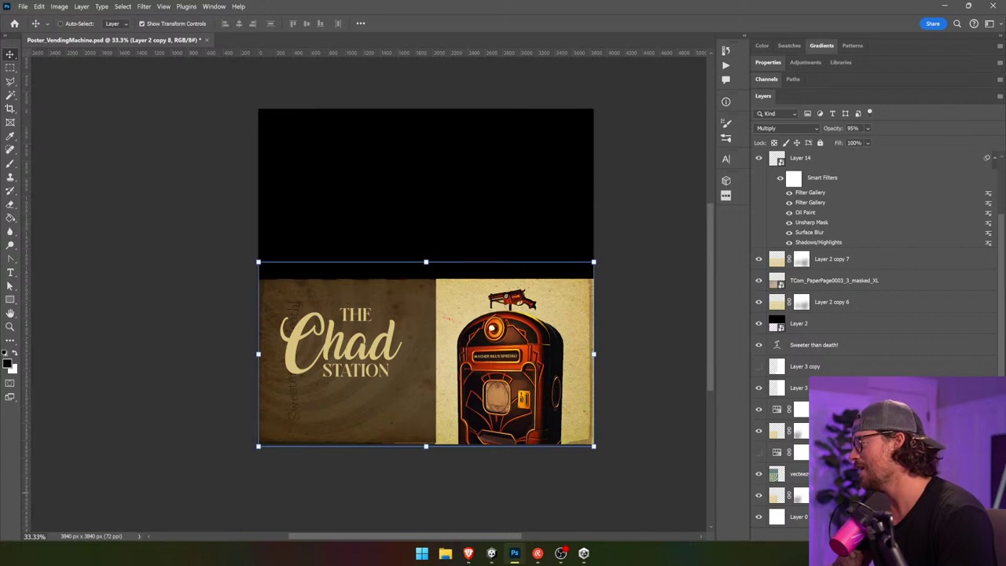
left_click(829, 496)
left_click_drag(501, 387, 537, 384)
key("ctrl+z")
left_click(830, 430)
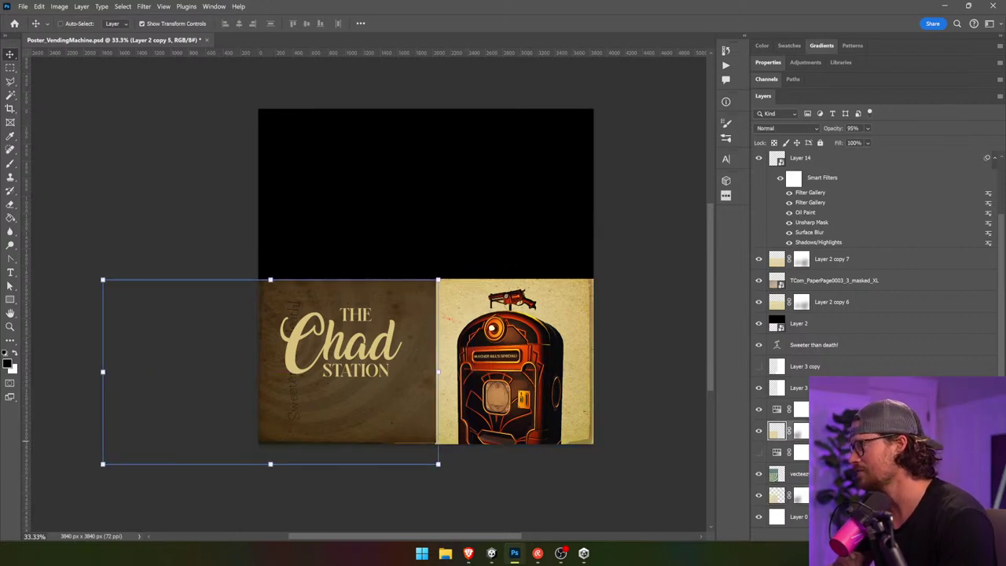
- Shift Layer 3 slightly and stretch it outward past the canvas's right edge, fine-tuning the divide between the brown and cream panels
left_click(799, 388)
mouse_move(613, 392)
left_mouse_down()
mouse_move(639, 391)
mouse_move(626, 391)
left_mouse_up()
key("ctrl+z")
left_click_drag(493, 404, 494, 409)
left_click_drag(599, 397, 629, 398)
key("Return")
left_click(525, 388)
left_click(250, 389)
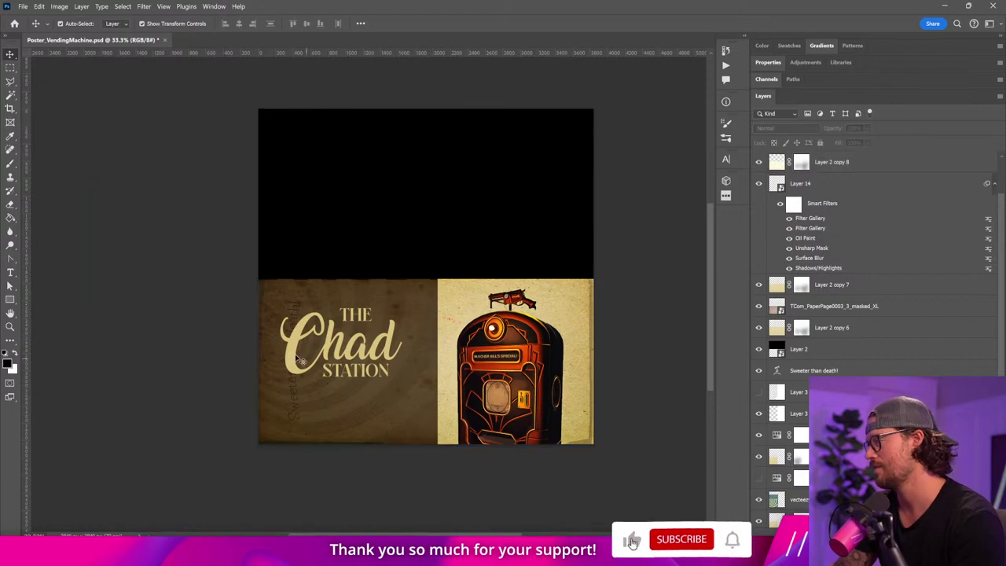
- Rotate the "Sweeter than death!" text to horizontal and place it beneath the word STATION on the brown panel
left_click(295, 386)
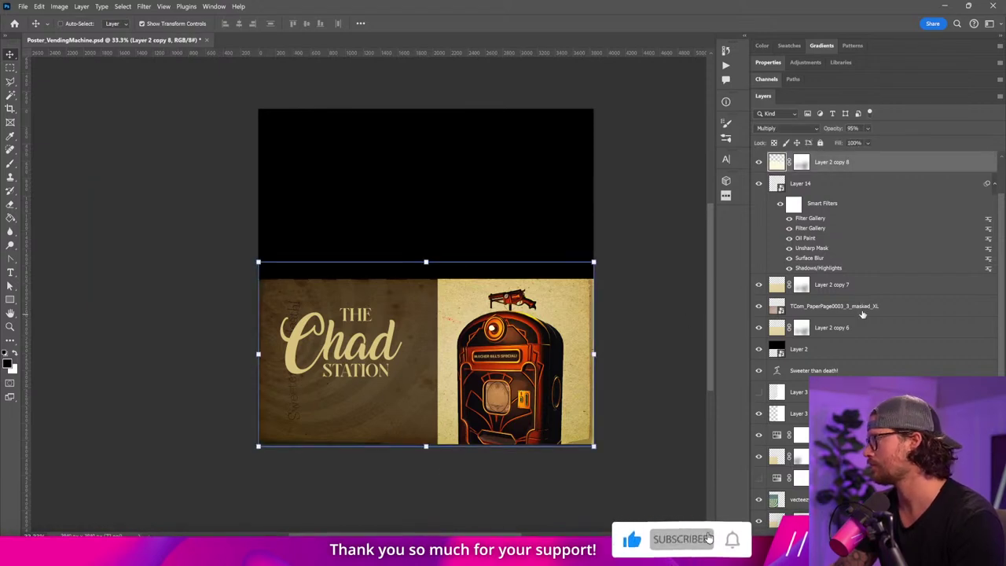
scroll(862, 314, "down", 1)
left_click(833, 343)
key("ctrl+t")
left_click_drag(326, 247, 402, 404)
key("Return")
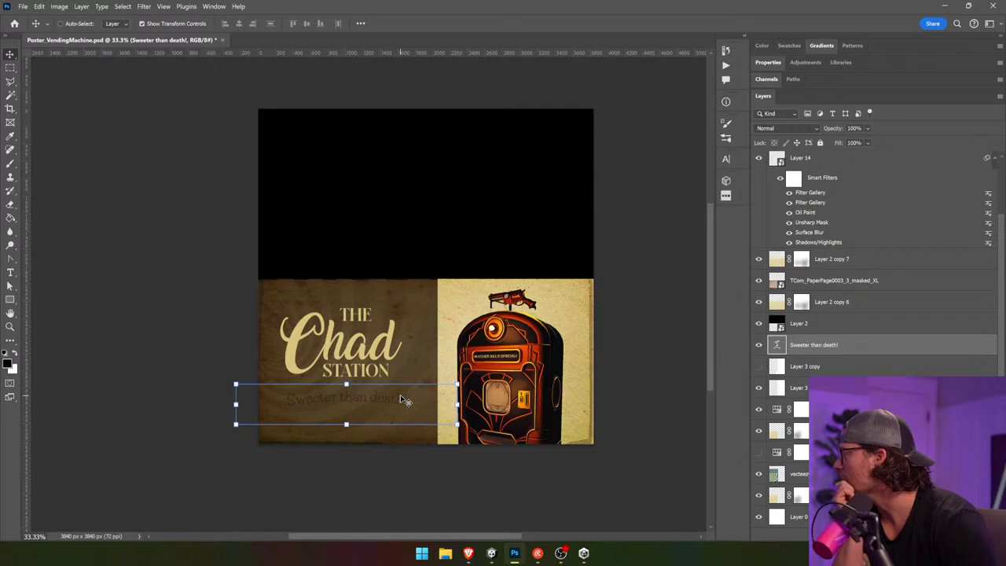
- Replace the curved tagline's wording with "Beef up your boom sticks!"
left_click(10, 271)
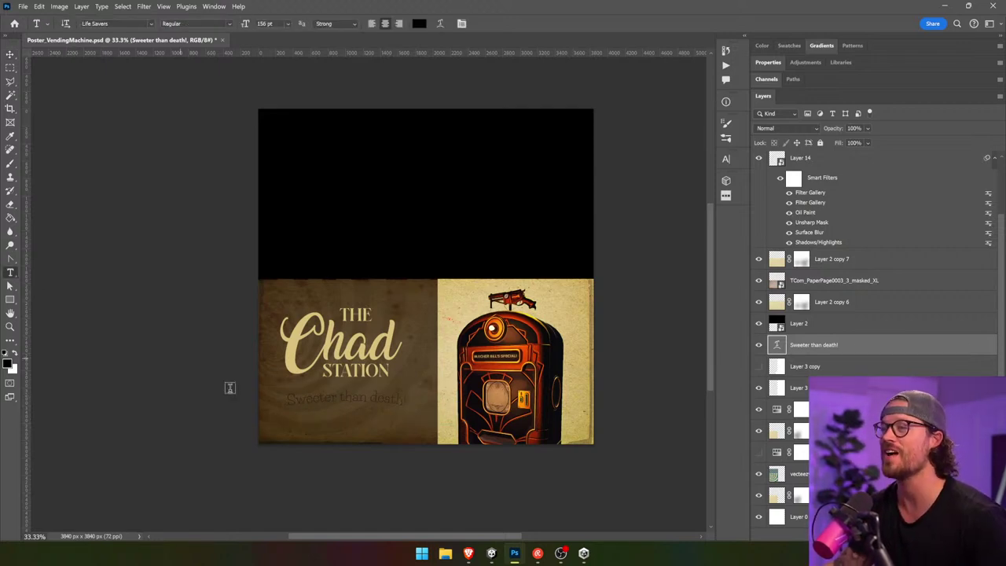
key("ctrl+a")
left_click(318, 399)
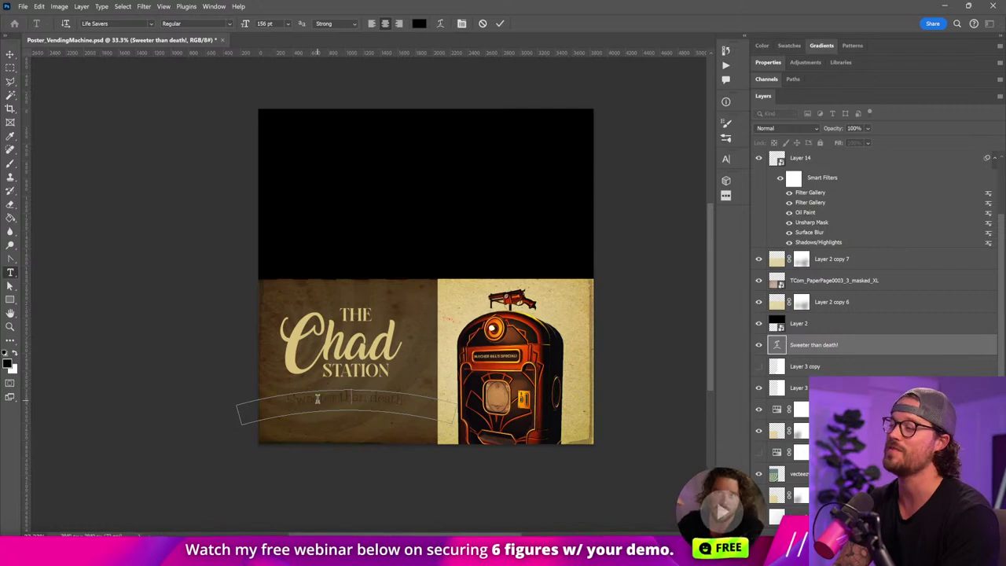
type("Fuel up your ")
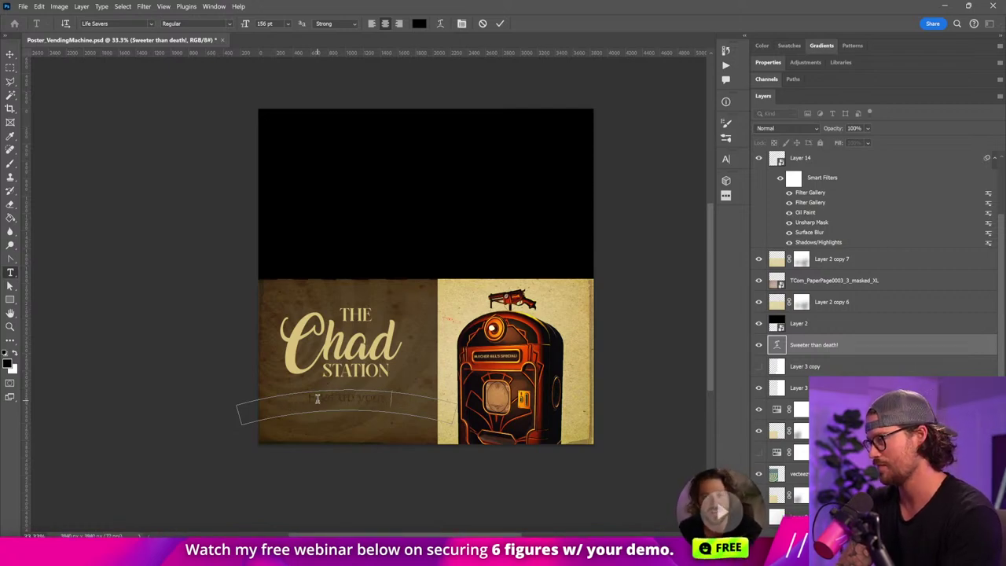
type("boom sticks!")
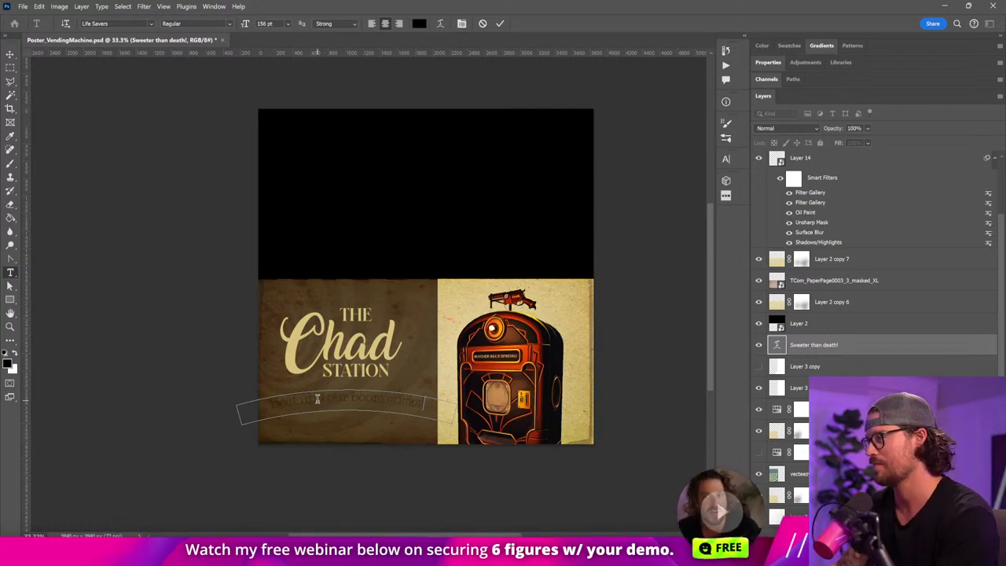
- Set the text colour of the whole tagline to white
key("ctrl+a")
left_click(419, 24)
left_click(576, 308)
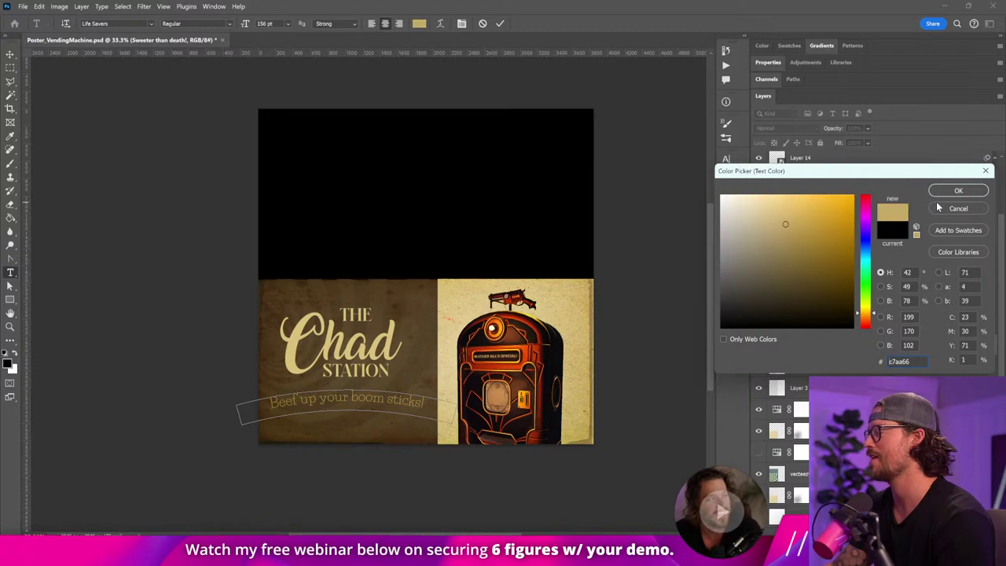
left_click(751, 210)
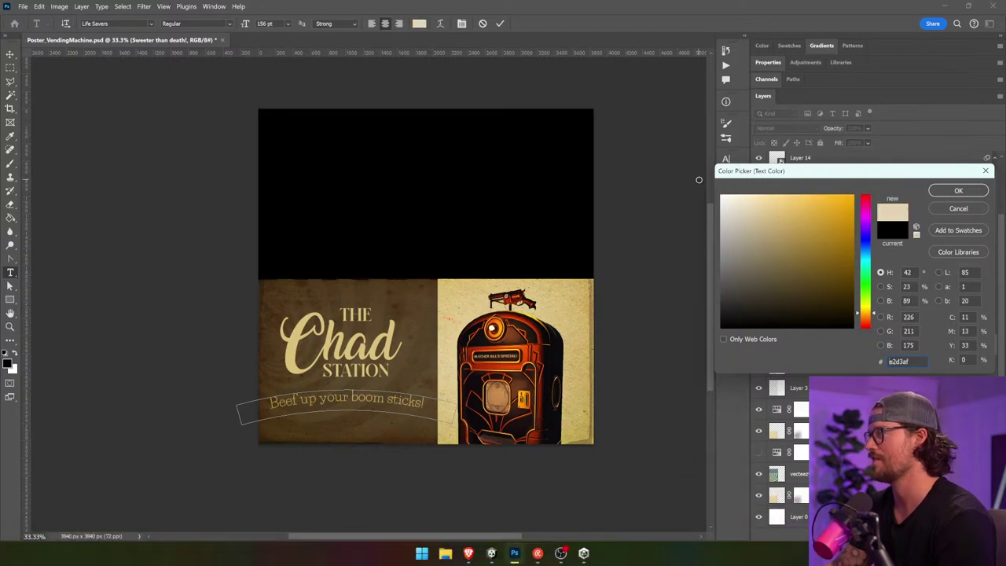
left_click_drag(699, 180, 699, 180)
left_click(956, 192)
- Extend the curved tagline to "and the nearest station. Every floor has special discounts!" and reduce its font size to 86 pt
left_click(424, 402)
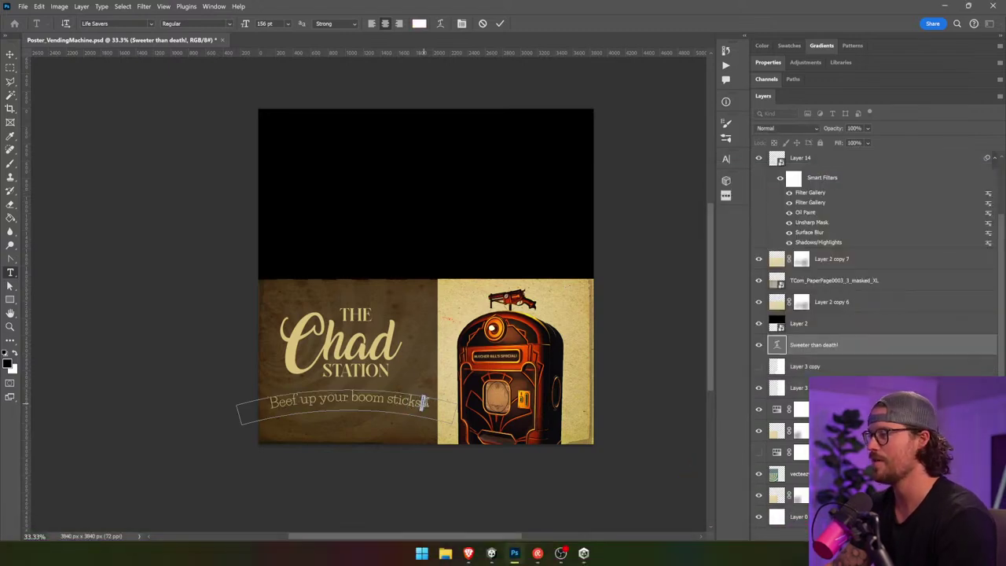
type("and th")
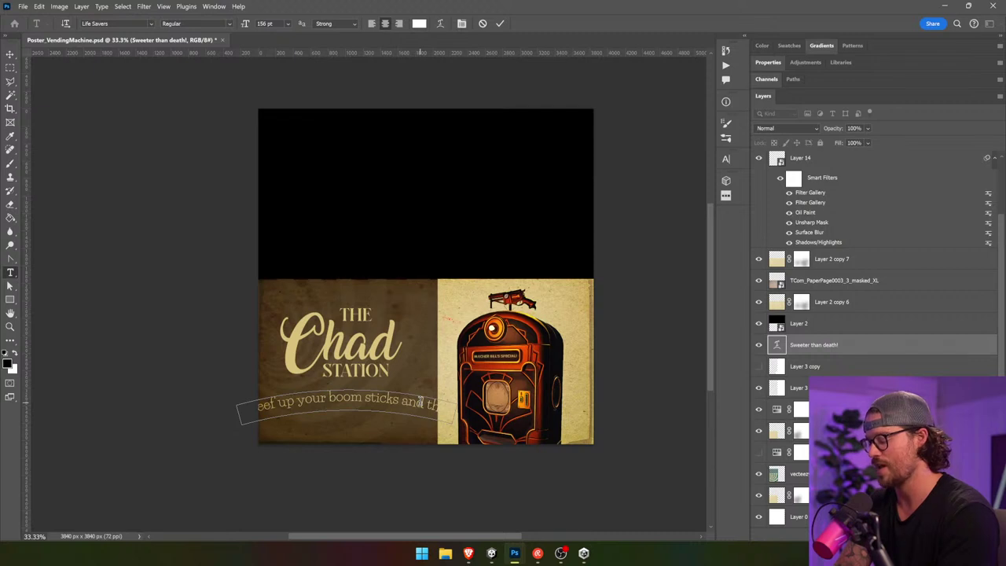
key("ctrl+a")
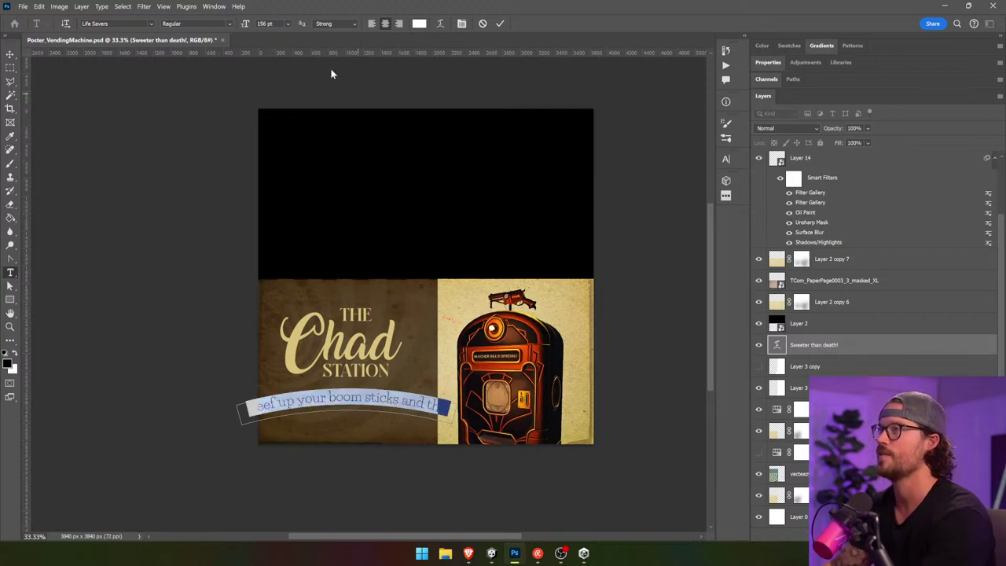
left_click_drag(245, 26, 191, 50)
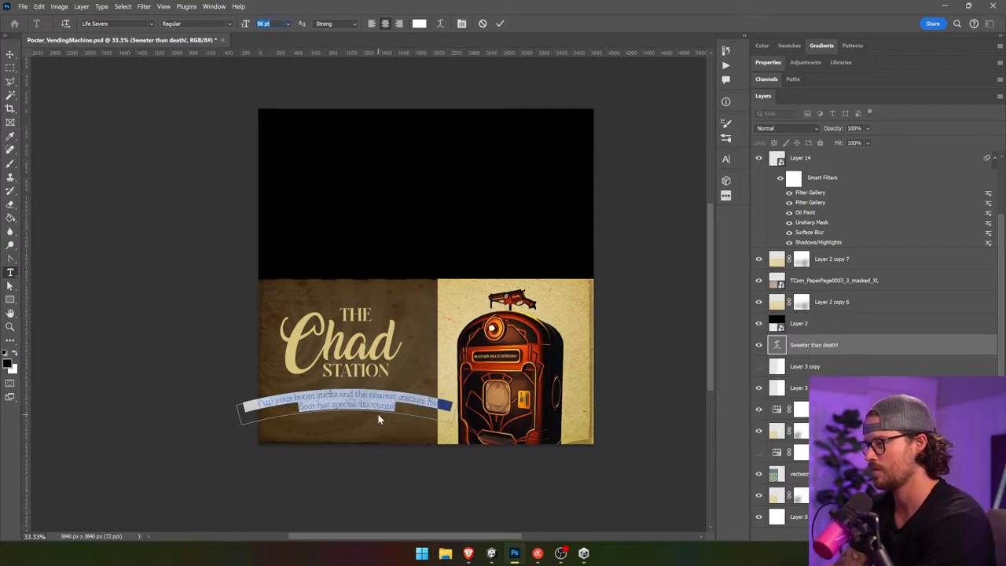
left_click(420, 408)
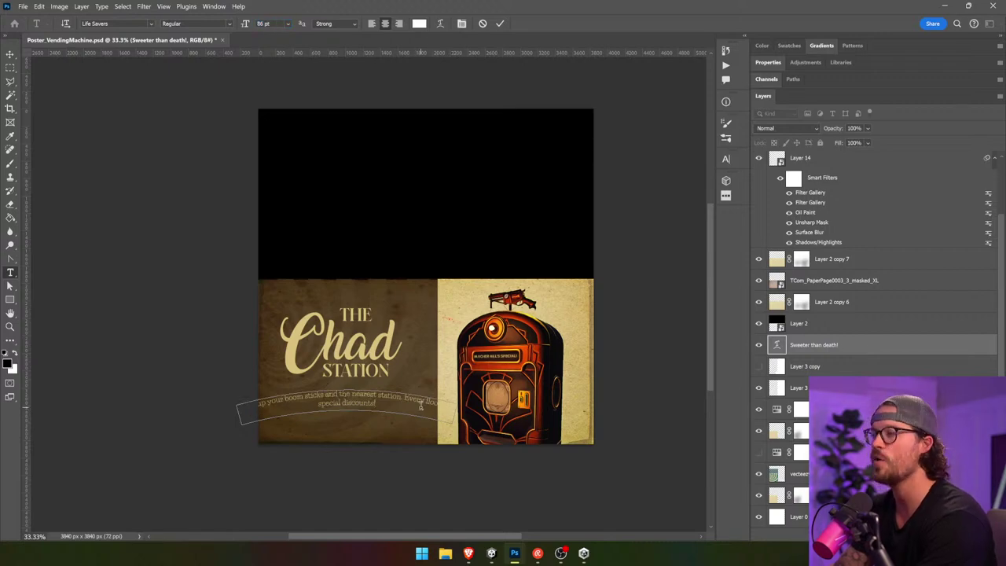
- Move the curved tagline up over the word STATION, leaving the lower part of the brown panel free
left_click(10, 55)
left_click_drag(474, 279, 481, 251)
key("z")
left_click_drag(256, 260, 500, 447)
key("v")
left_click_drag(458, 373, 533, 306)
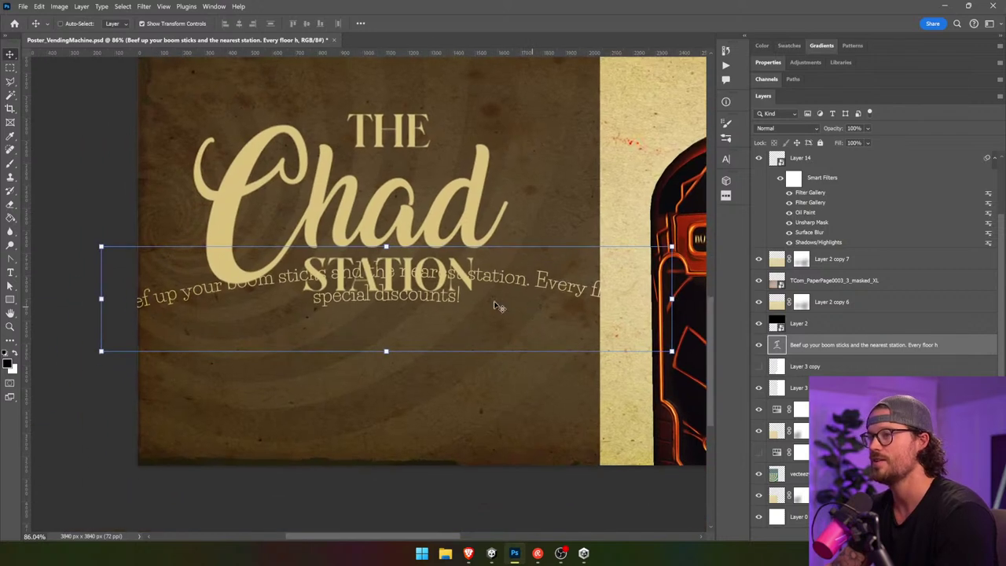
- Add a paragraph text box below the title reading "Beef up your boom sticks at the nearest station! Every floor has special discounts!"
left_click(9, 271)
left_click_drag(171, 346, 540, 450)
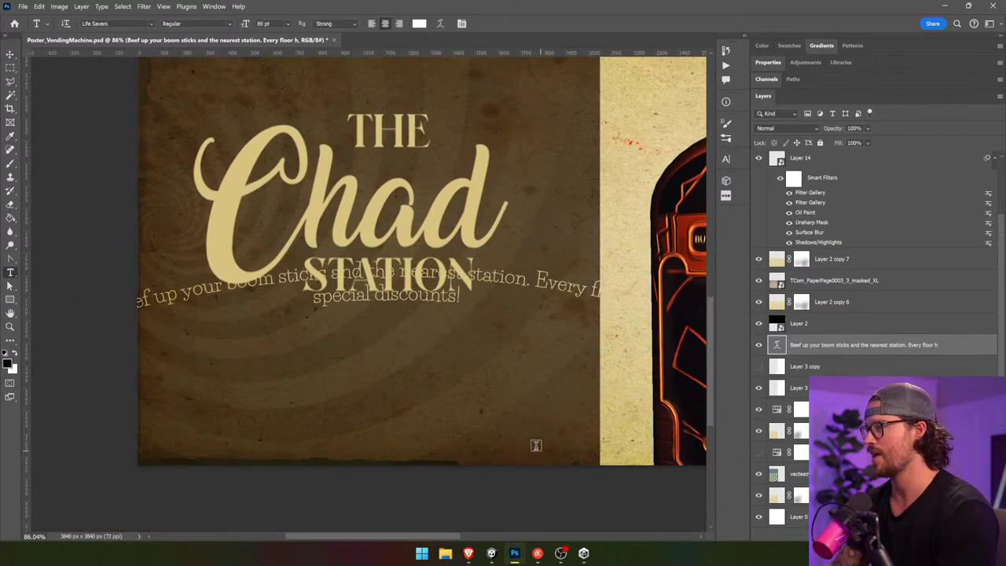
type("Beef")
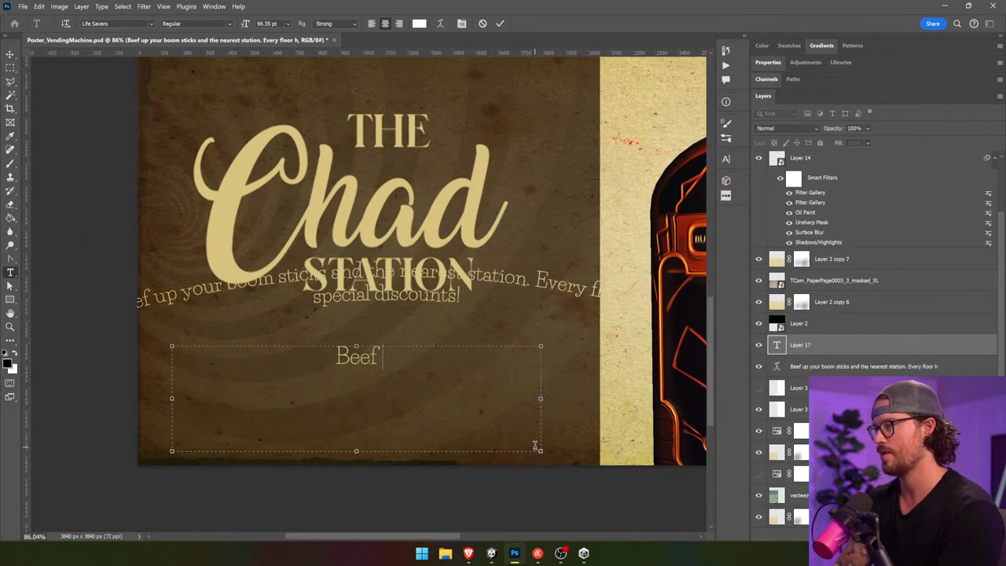
type(" up your boom st")
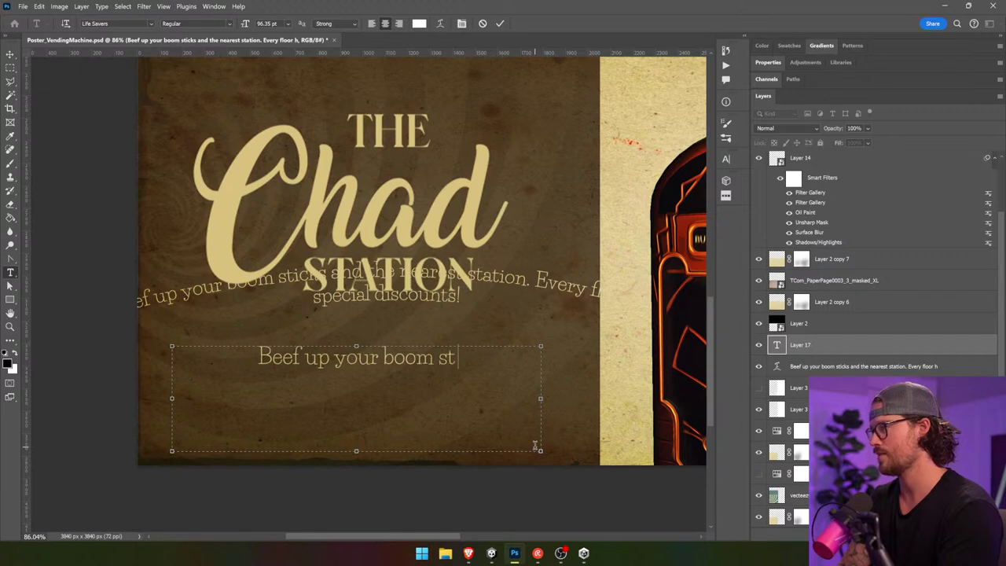
type("icks")
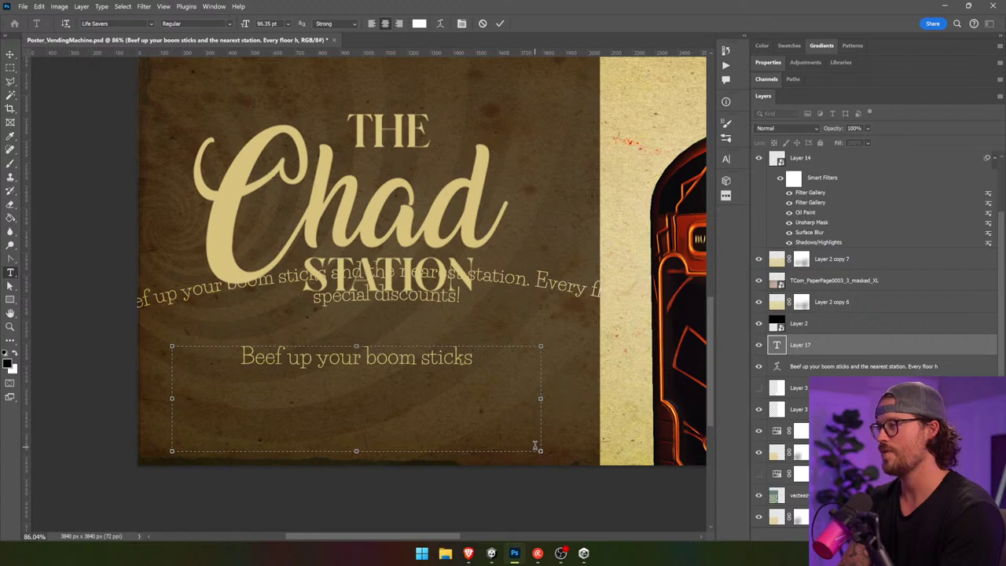
type(" at the")
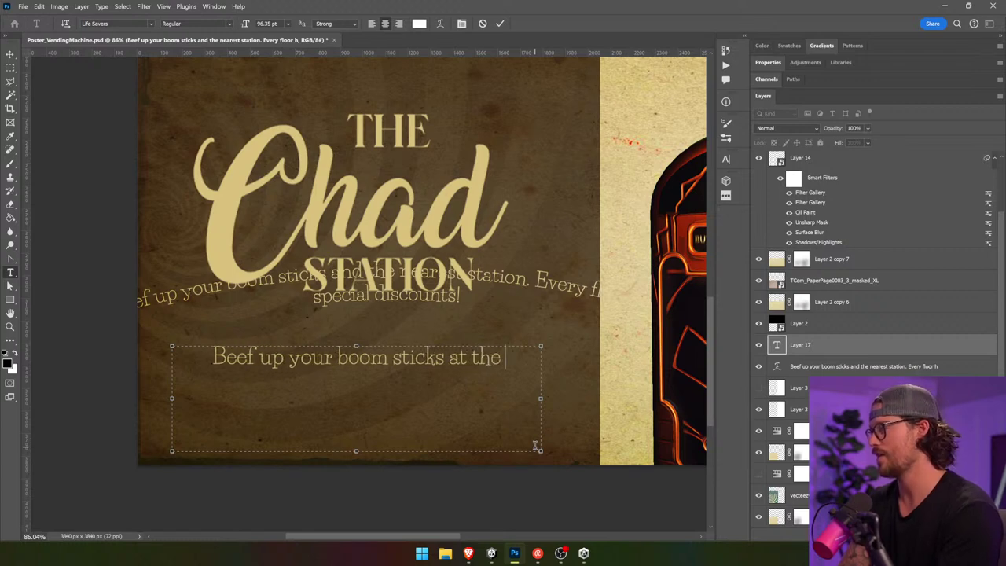
key("BackSpace")
key("BackSpace")
key("BackSpace")
key("BackSpace")
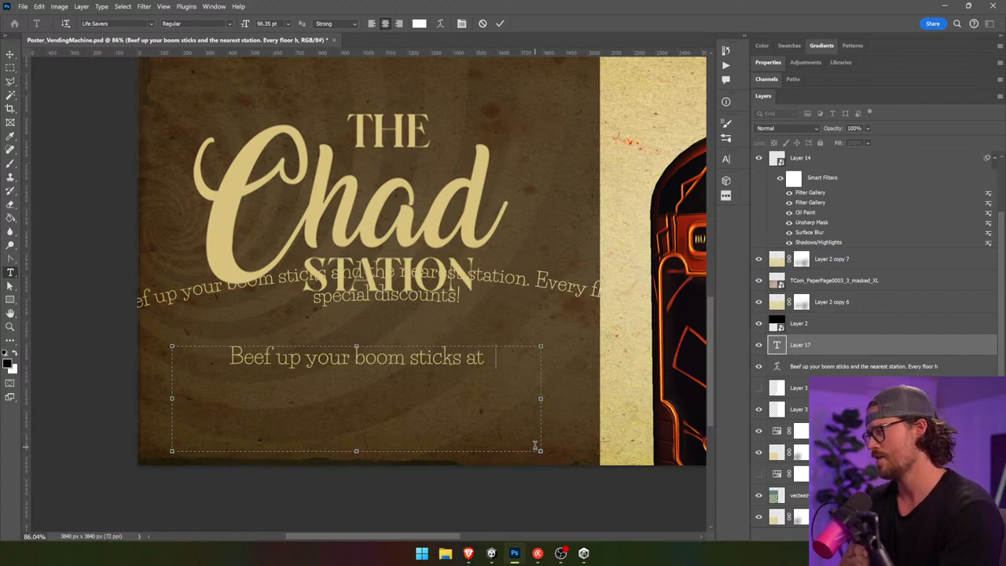
type("the nearest station!")
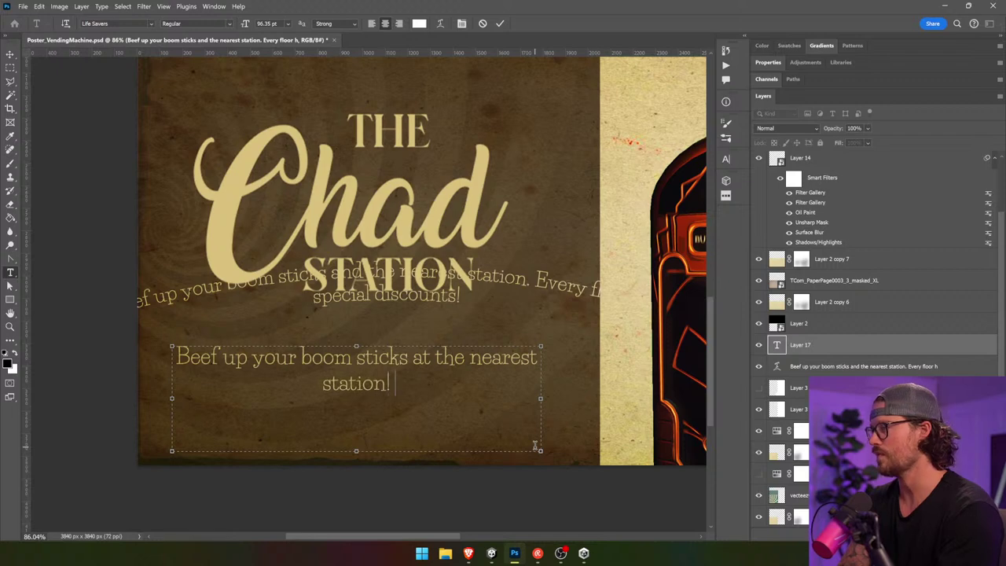
type(" Every flo")
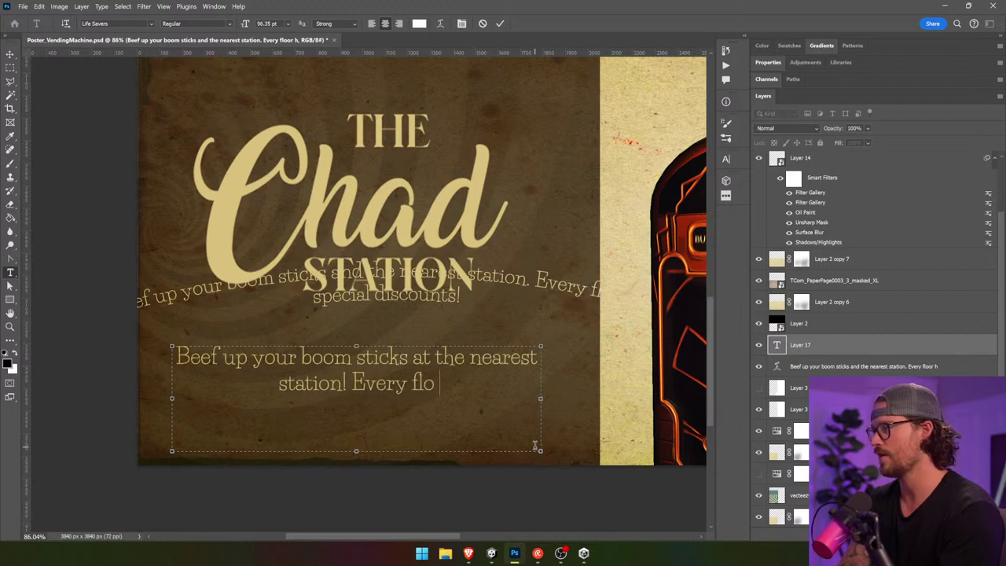
type("or has special discounts!")
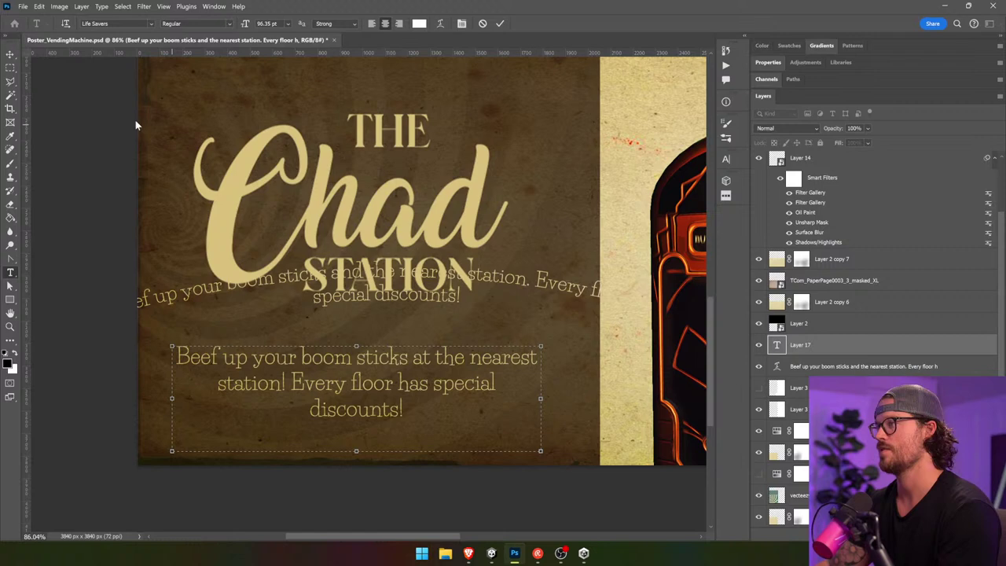
left_click(10, 54)
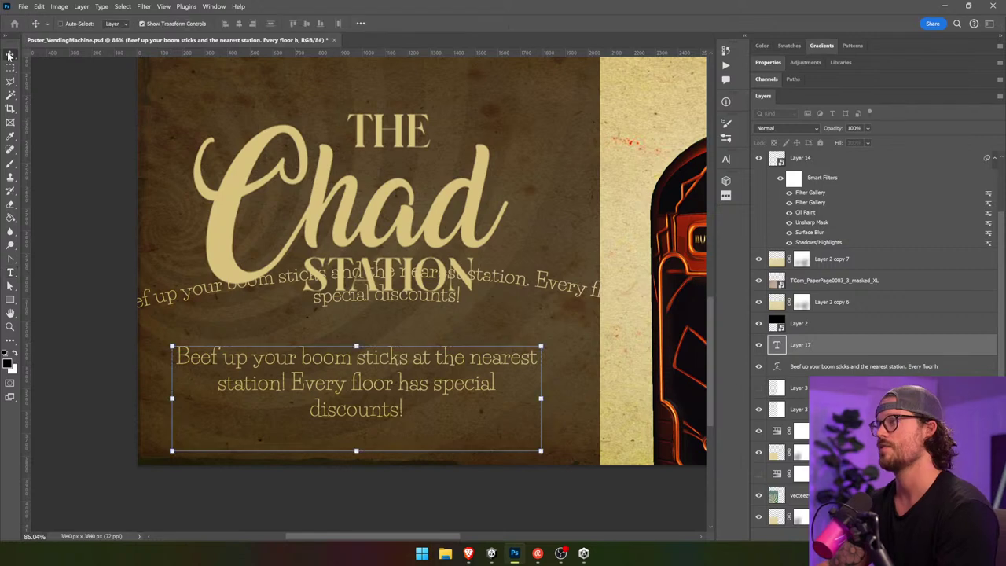
- Delete the old curved tagline layer and nudge the new paragraph slightly right and up beneath the title
left_click(824, 366)
key("Delete")
left_click(824, 351)
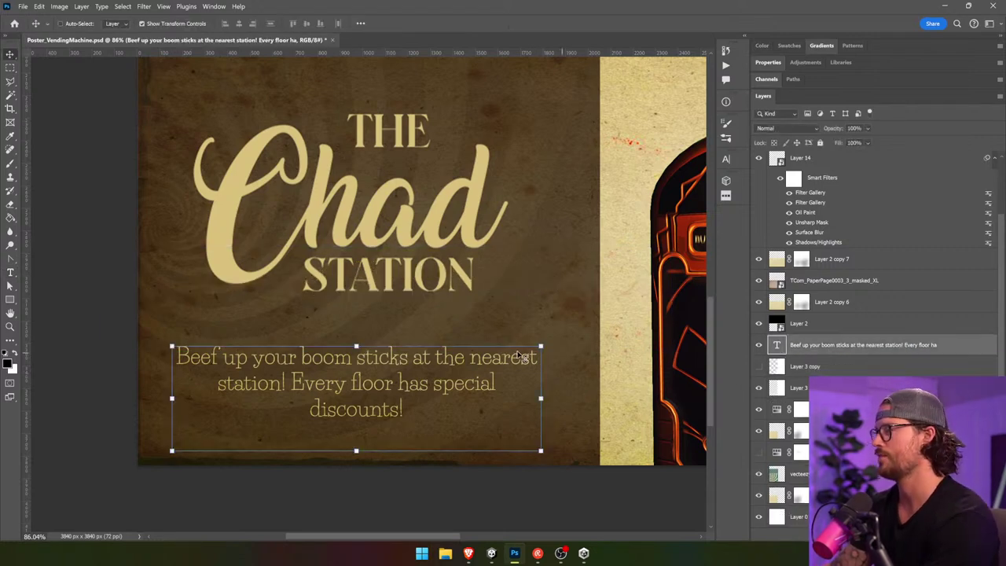
key("ctrl+0")
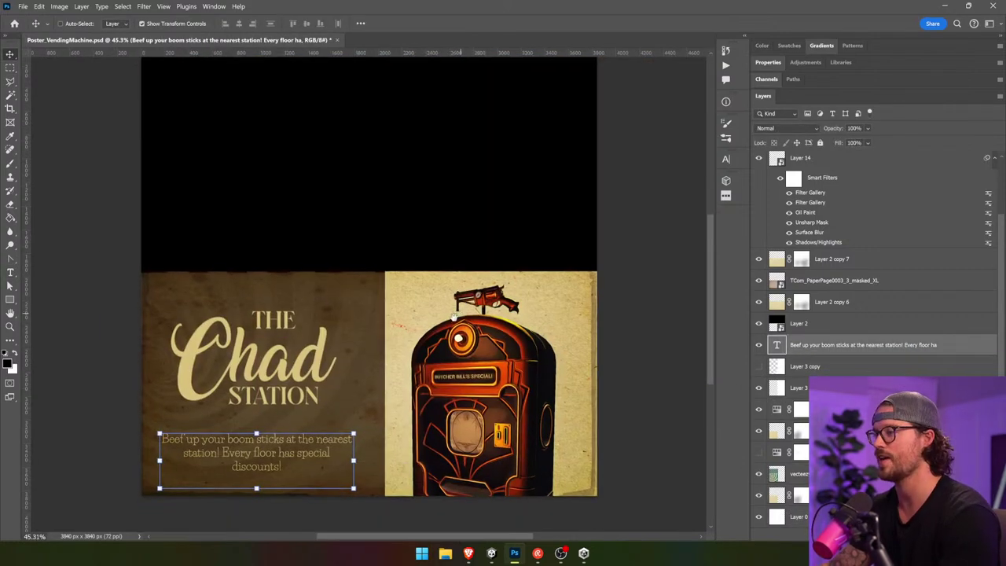
left_click_drag(401, 313, 405, 310)
left_click(838, 365)
left_click(830, 305)
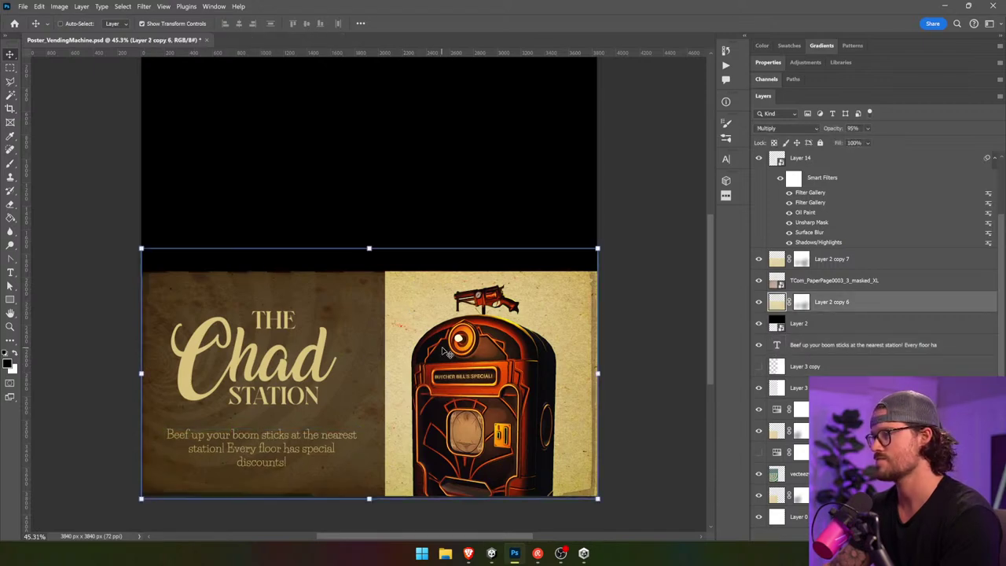
left_click(824, 431)
left_click(824, 452)
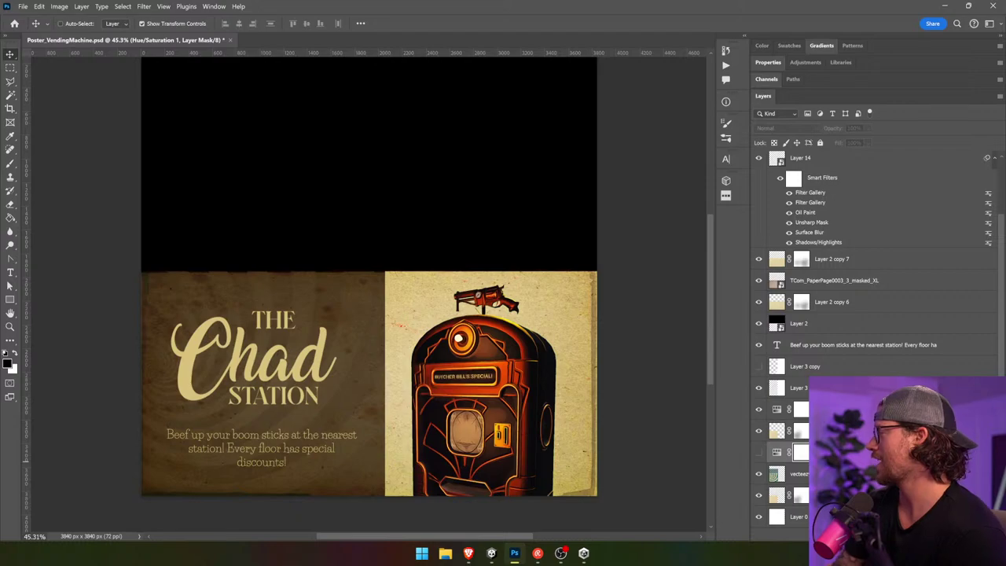
- Look through the strong vintage male vector results on Vecteezy in the browser and return to Photoshop
mouse_move(470, 553)
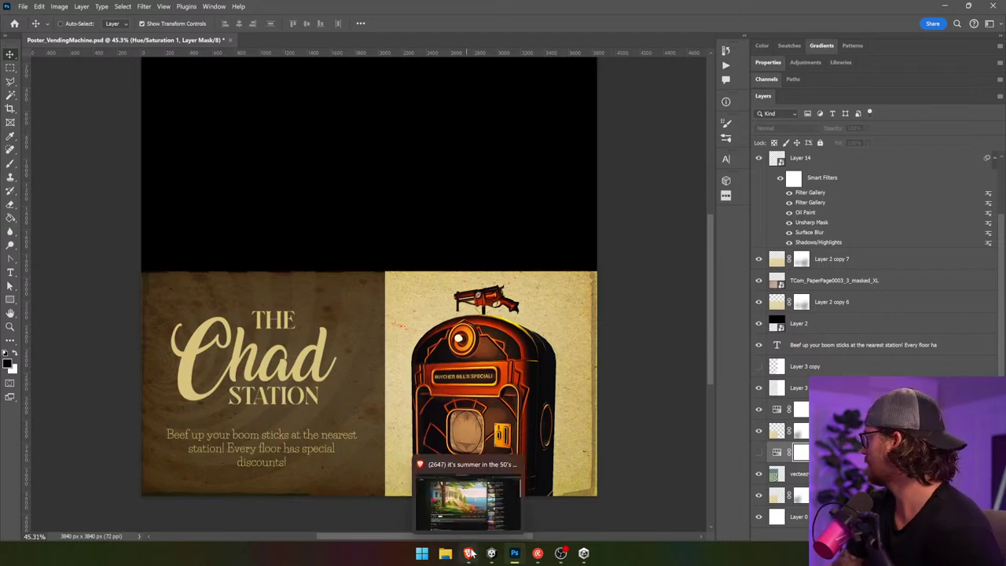
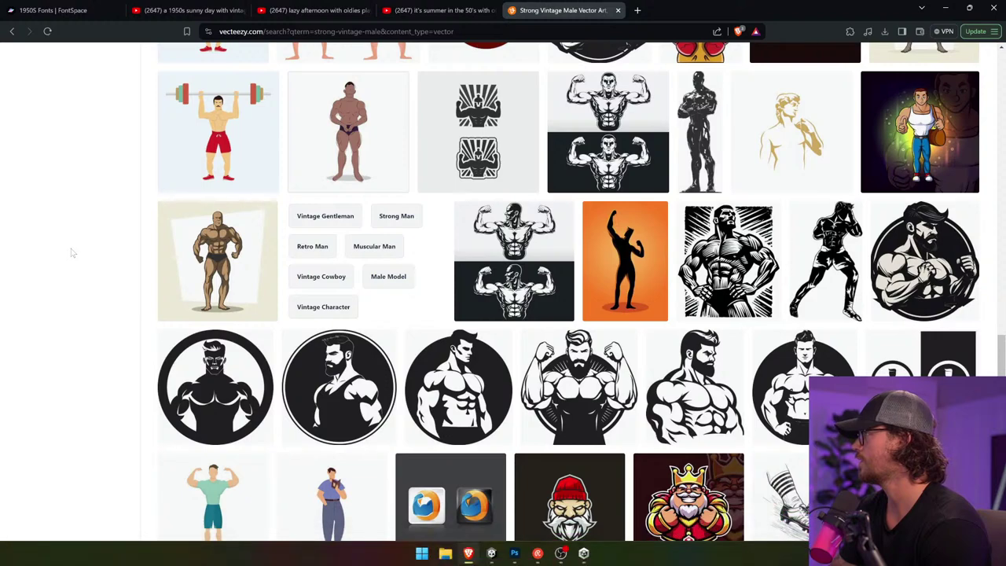
scroll(70, 252, "down", 4)
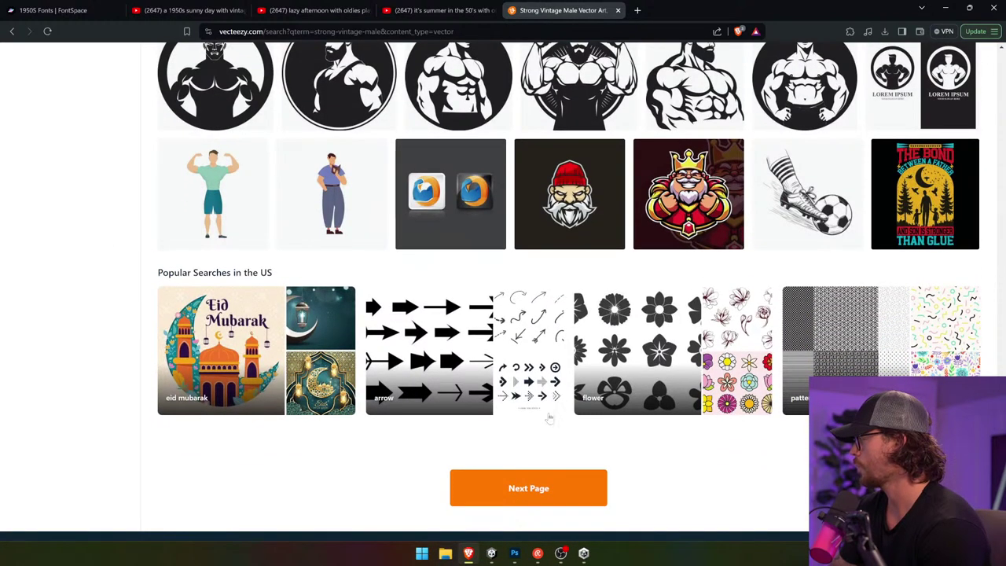
left_click(522, 554)
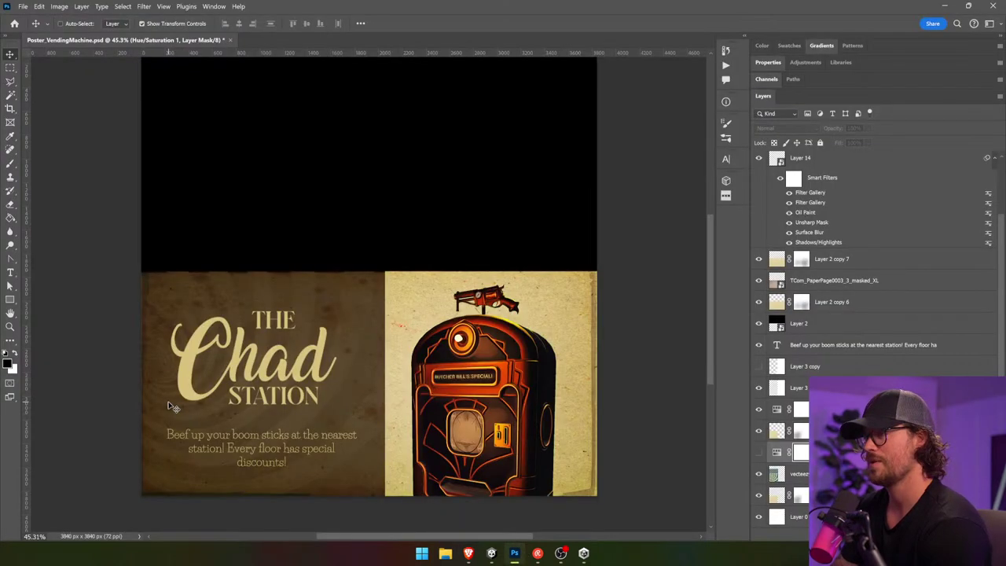
- Duplicate the paragraph text layer and offset the copy slightly upward beneath STATION
left_click(10, 272)
left_click(191, 433)
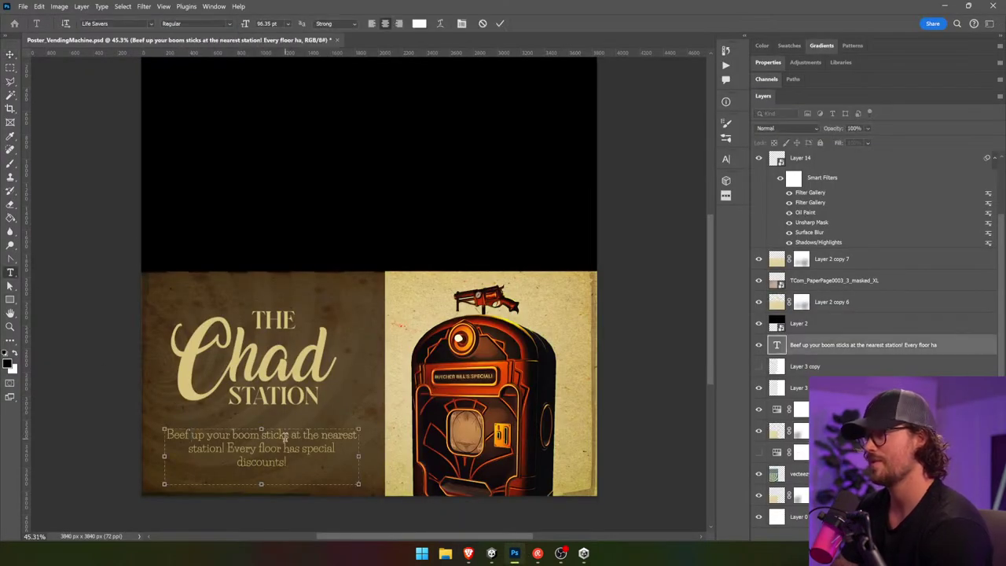
left_click_drag(289, 435, 167, 434)
left_click(169, 434)
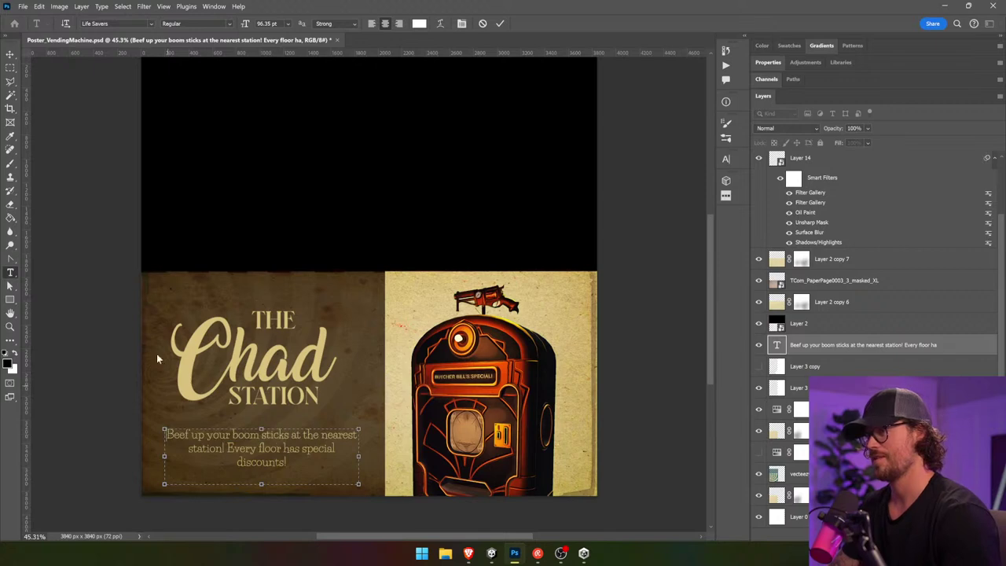
left_click(10, 54)
left_click_drag(380, 394, 376, 372, "alt")
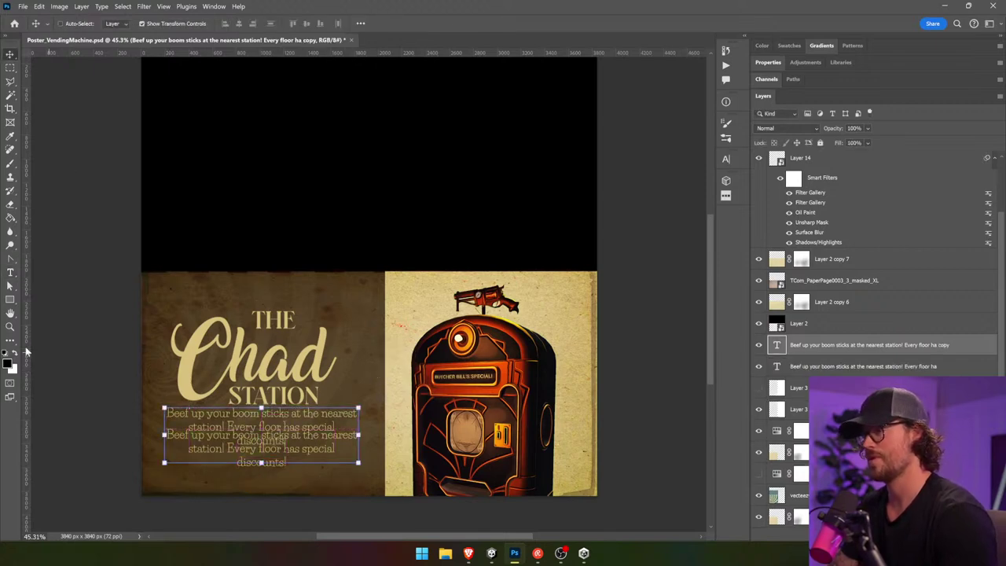
- Replace the duplicated paragraph's text with "Boomsticks need a pump?"
left_click(10, 273)
left_click(242, 414)
key("ctrl+a")
type("Boom")
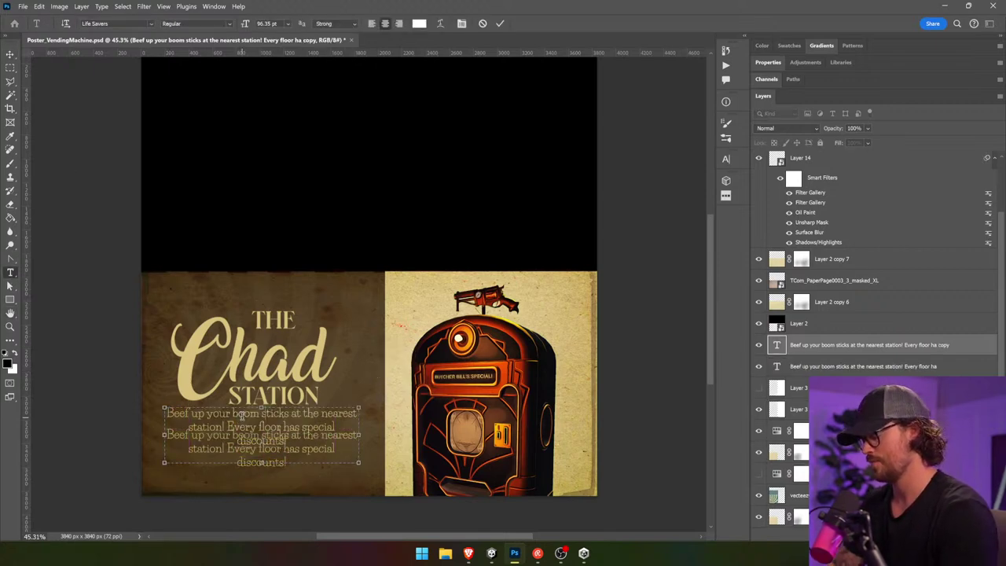
type("sticks need")
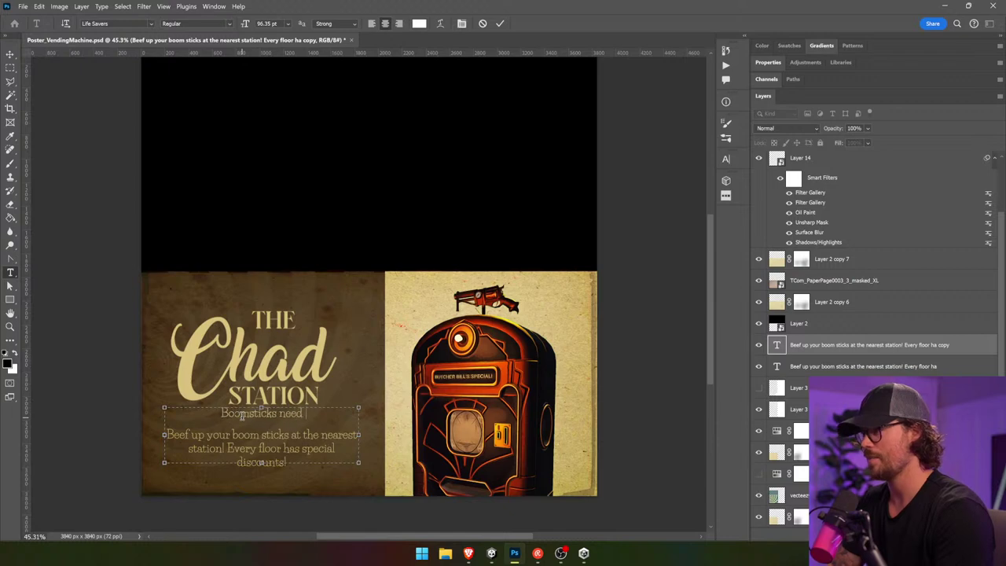
type(" a pump?")
key("ctrl+a")
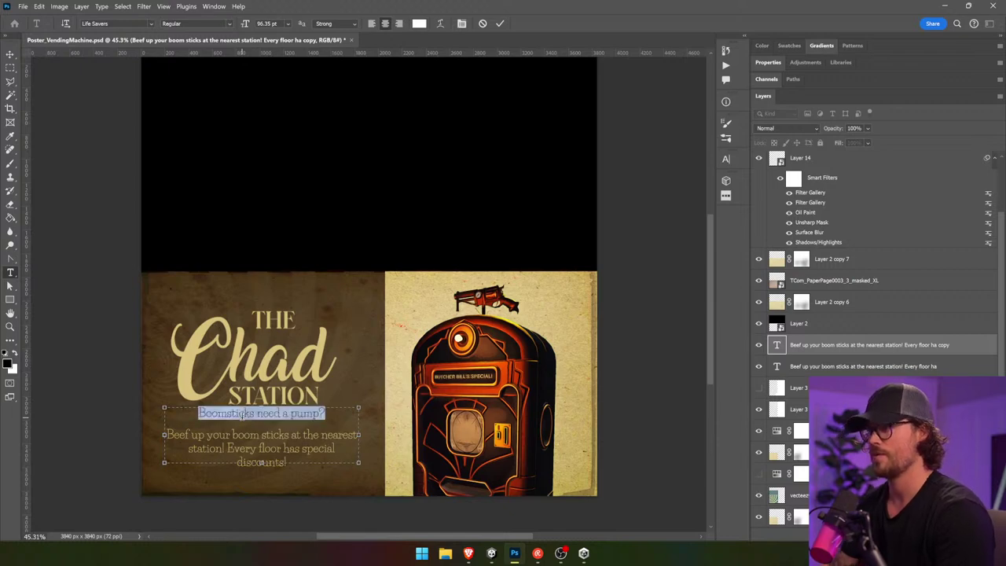
key("ctrl+Return")
- Replace "boom sticks" with "wapons" in the original paragraph
left_click_drag(234, 434, 291, 435)
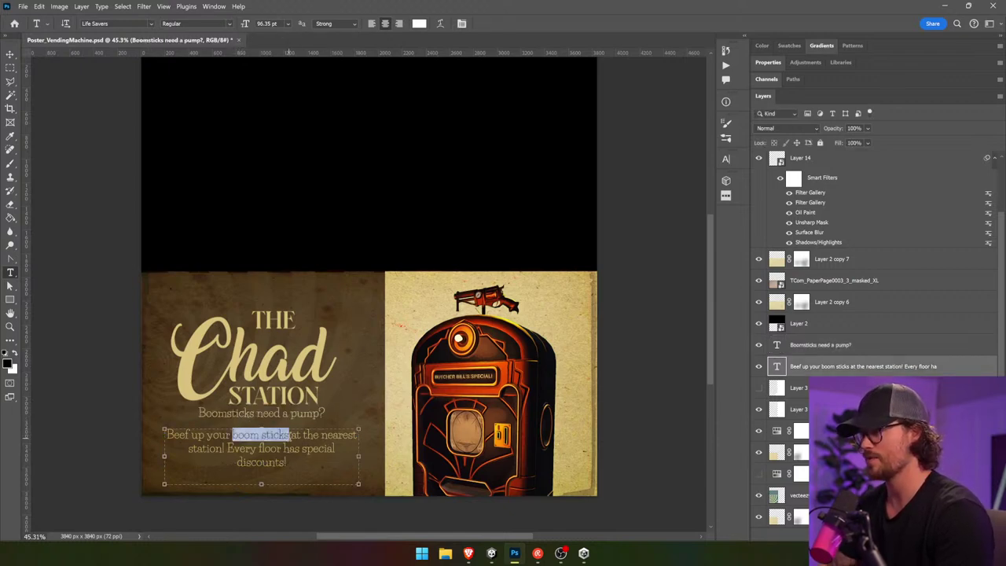
type("wapons")
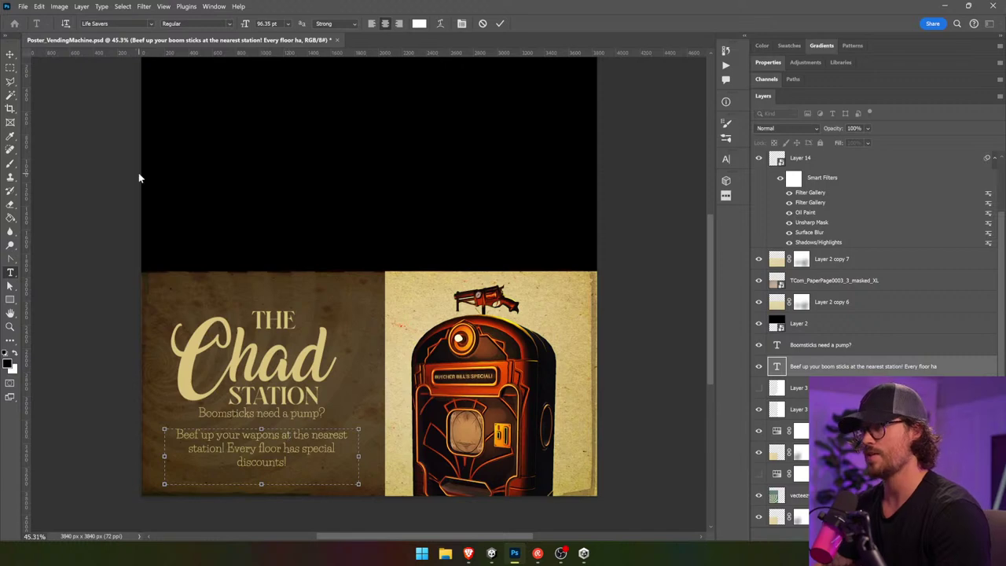
left_click(12, 53)
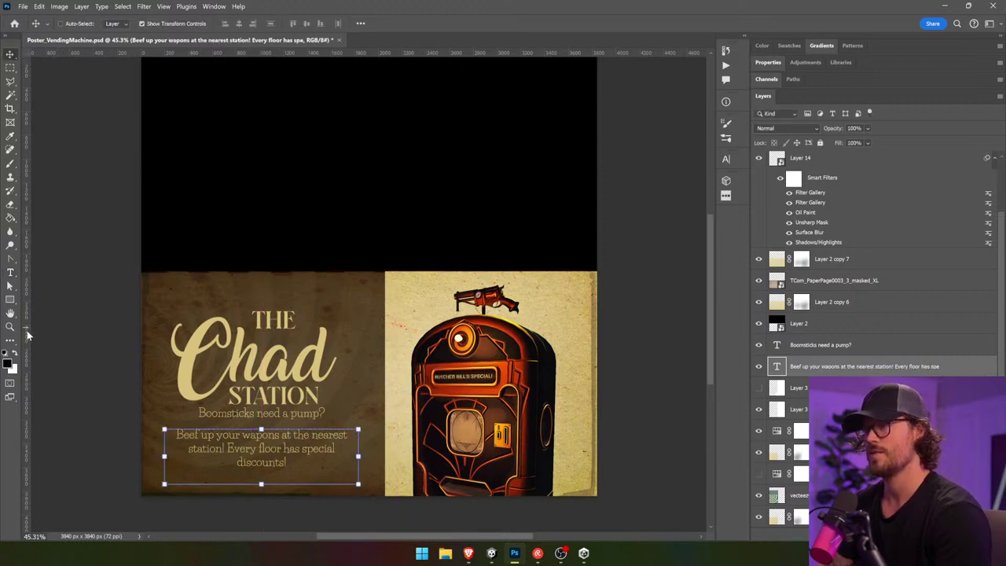
- Change the font of the "Boomsticks need a pump?" line to Michelle Regular
left_click(10, 259)
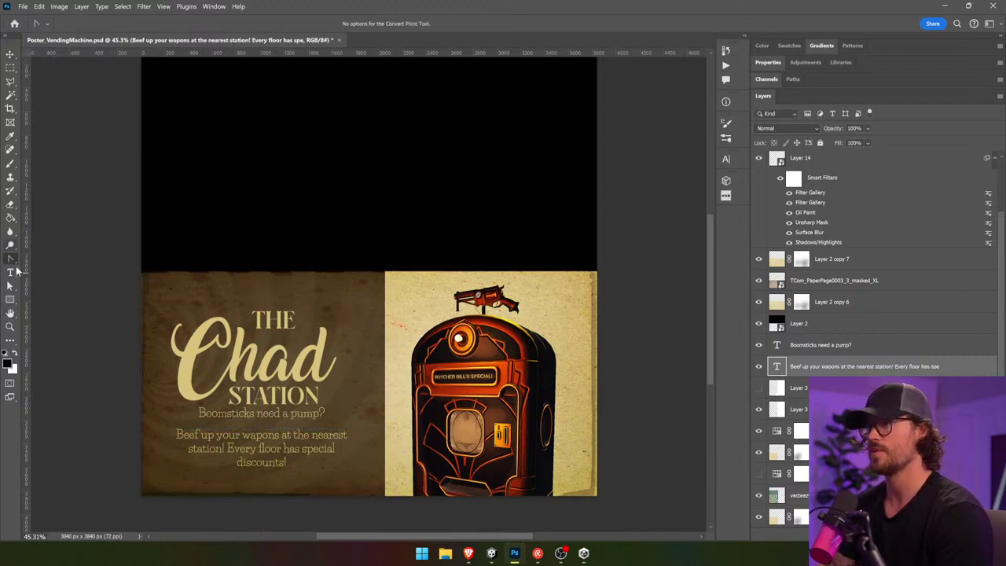
left_click(10, 272)
left_click(251, 411)
key("ctrl+a")
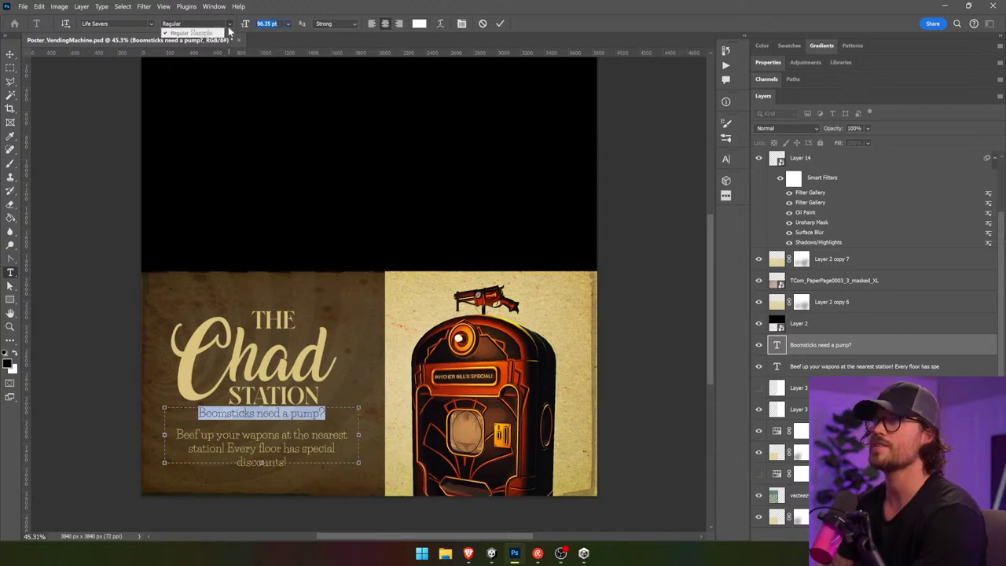
left_click(152, 25)
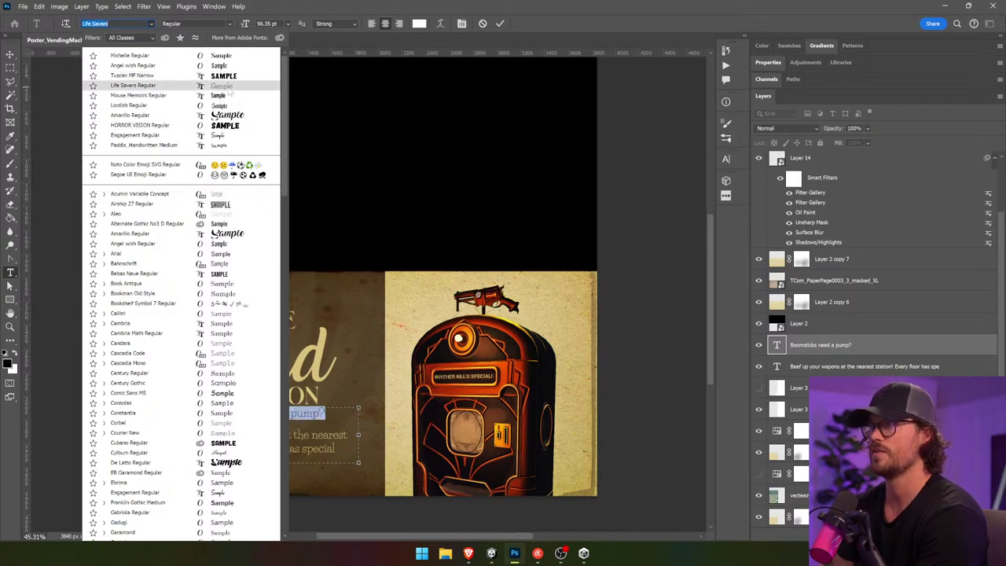
left_click(222, 56)
- Display the Character settings for the selected "Boomsticks need a pump?" line
left_click(462, 23)
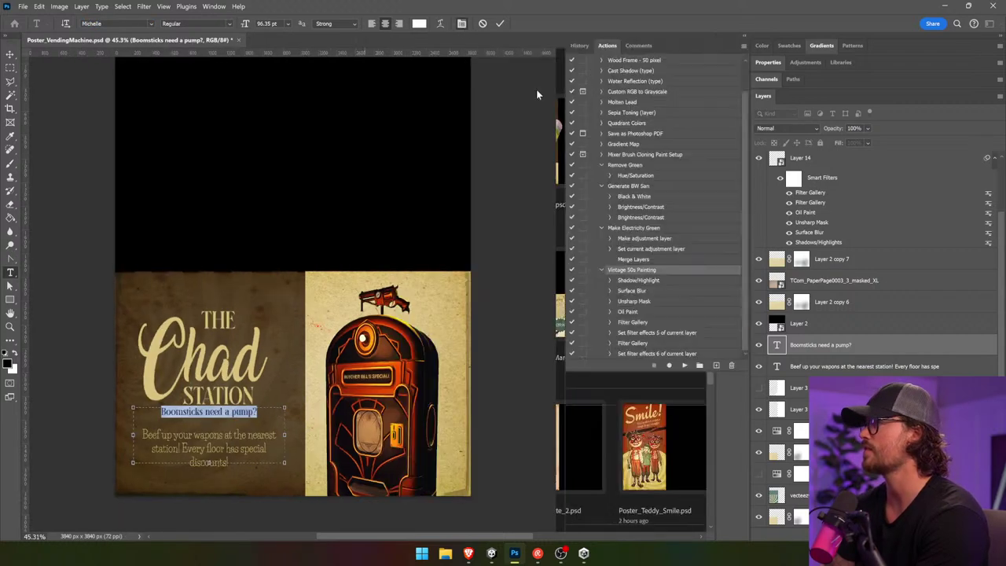
left_click(652, 150)
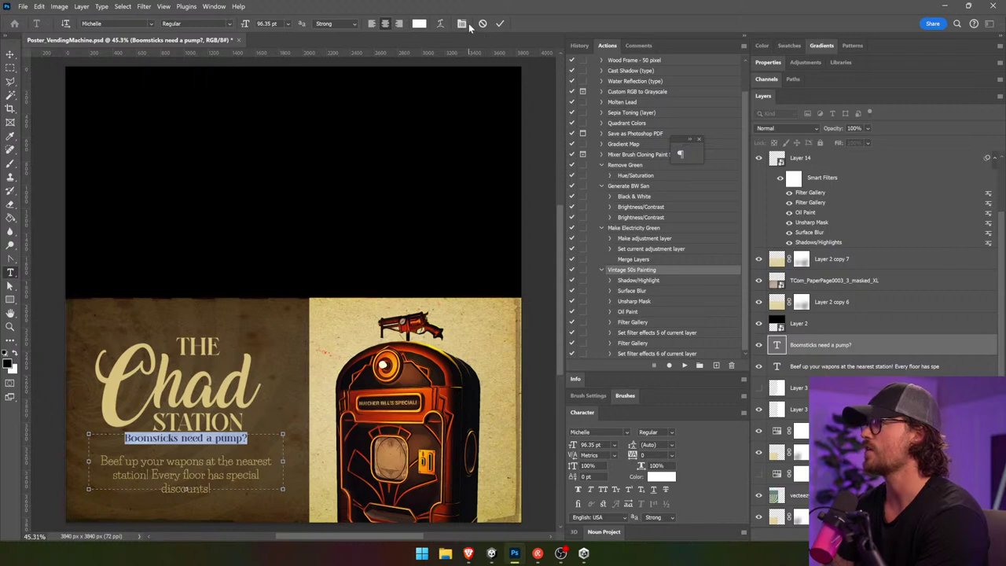
left_click(462, 24)
left_click(700, 142)
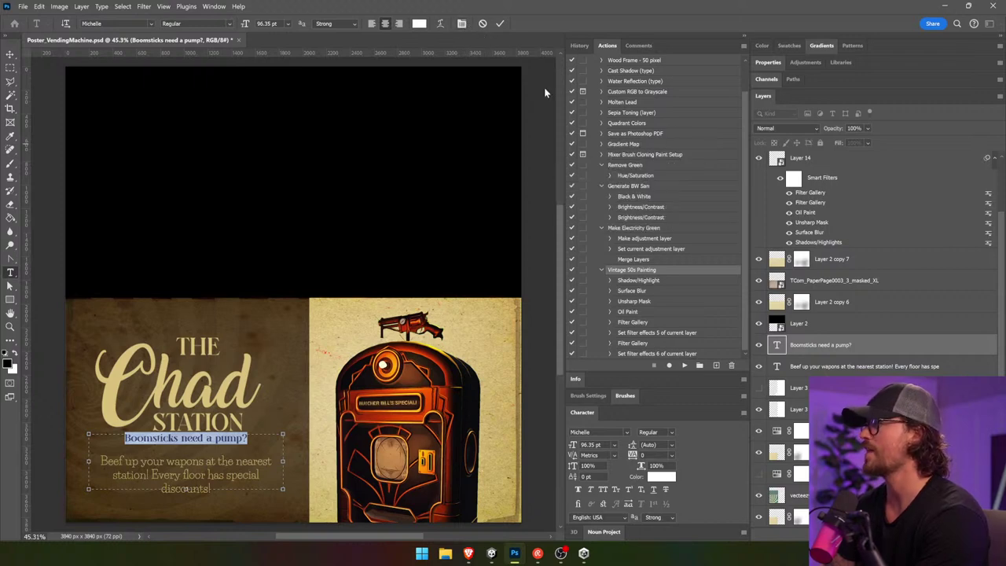
left_click(463, 24)
left_click(650, 151)
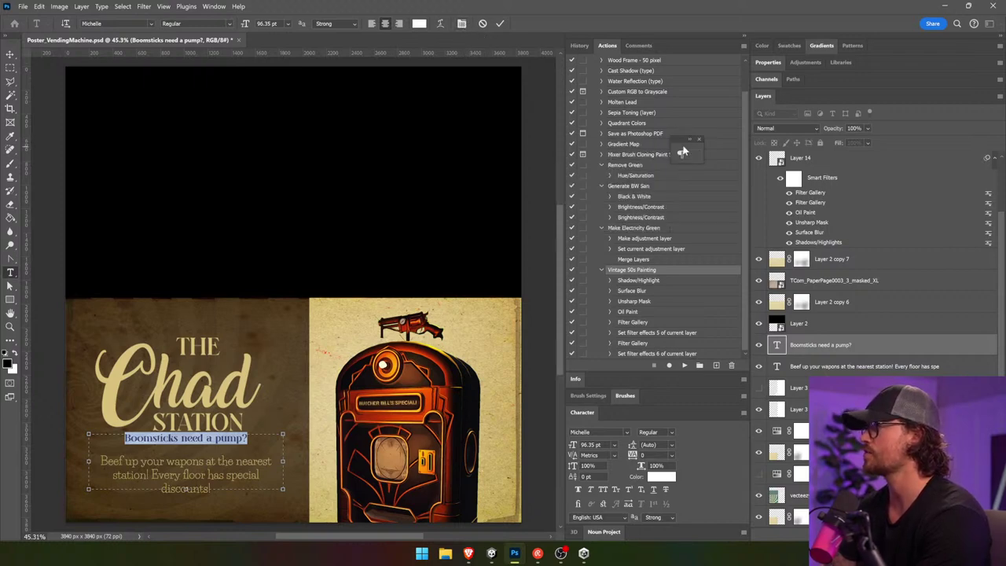
left_click(440, 24)
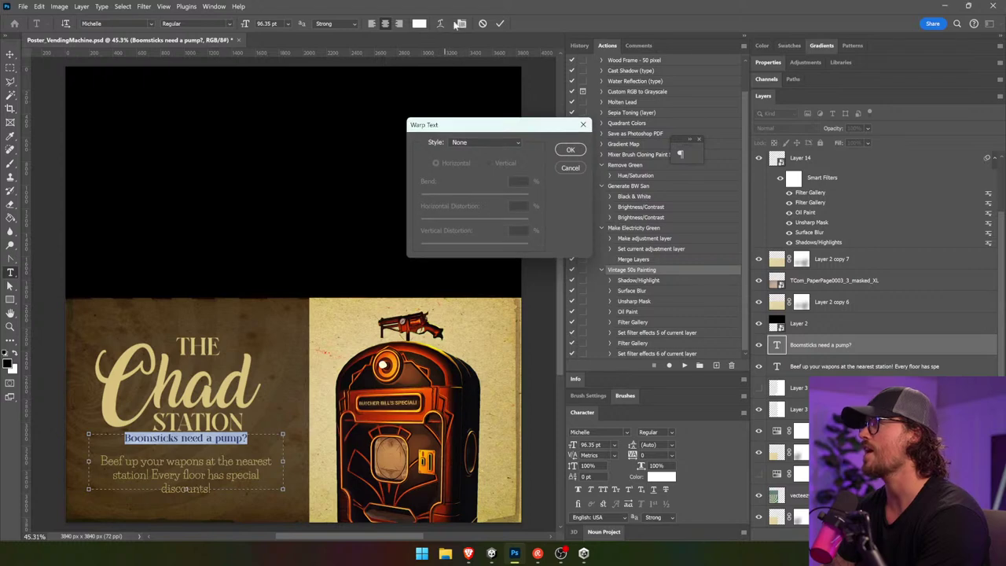
left_click(574, 170)
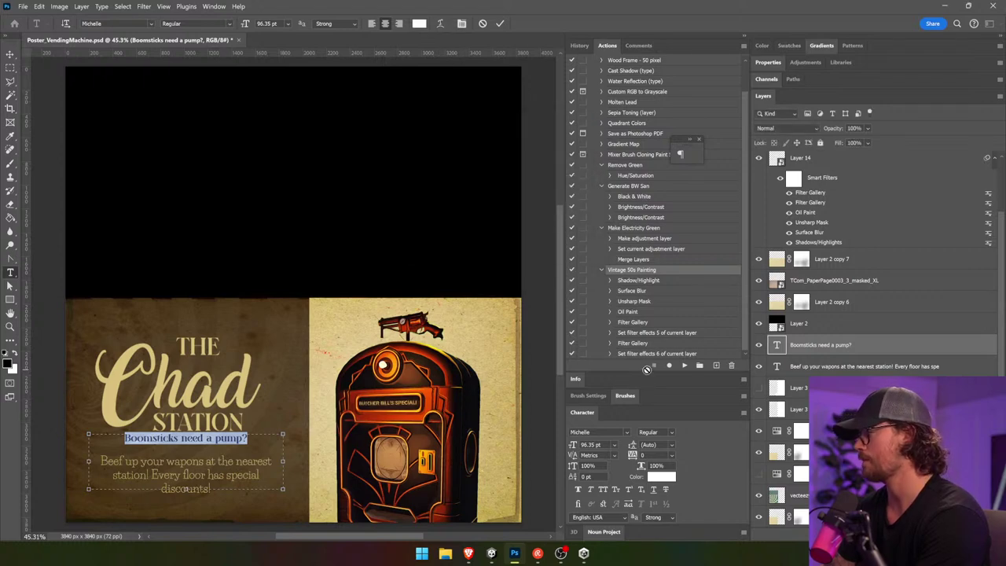
- Set the "Boomsticks need a pump?" line in all caps with tracking of 200
scroll(661, 464, "down", 2)
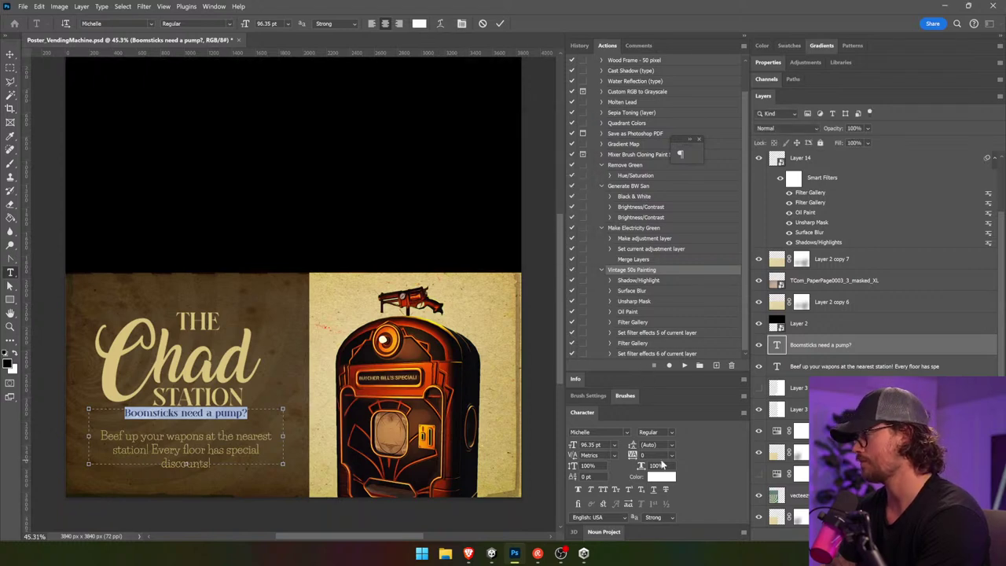
left_click(603, 492)
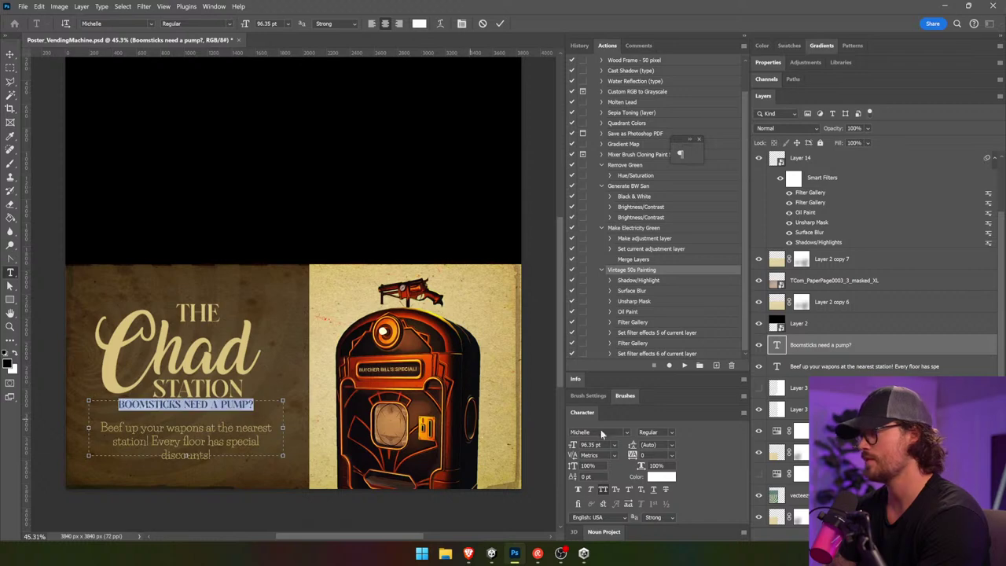
left_click_drag(633, 455, 653, 455)
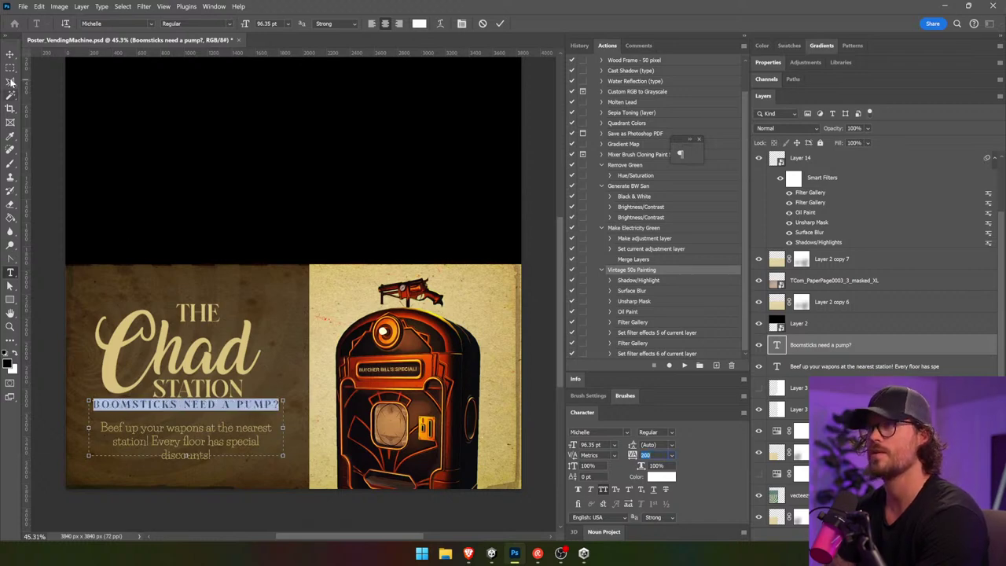
- Shift the "BOOMSTICKS NEED A PUMP?" line slightly down to leave a gap below STATION
left_click(10, 54)
left_click_drag(185, 400, 187, 398)
key("Return")
left_click_drag(240, 425, 240, 432)
- Scale the "Beef up your wapons" paragraph down to 90.37 pt and center it beneath the tagline
left_click(235, 446, "ctrl")
left_click(817, 499)
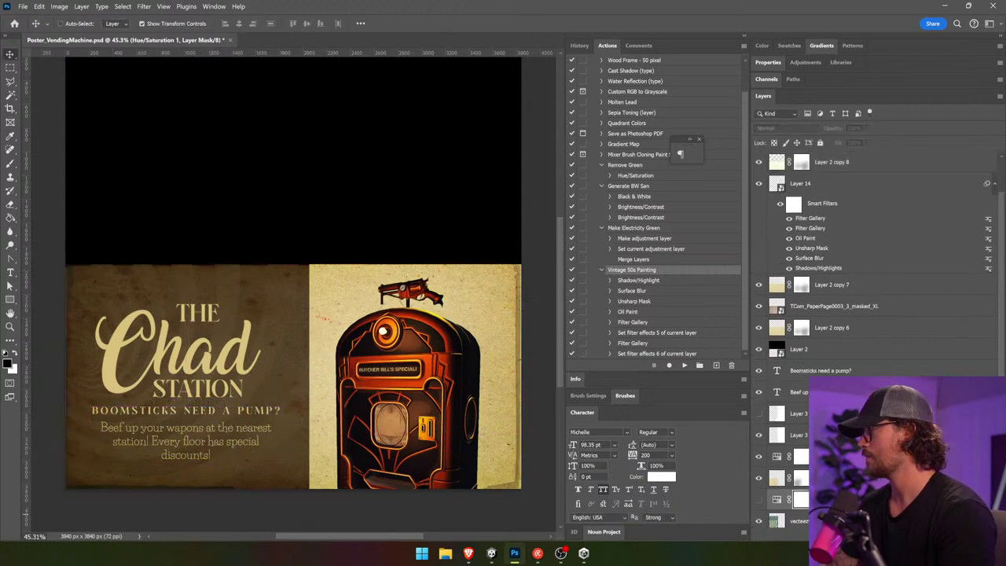
left_click(817, 391)
left_click_drag(379, 355, 379, 365)
left_click_drag(282, 433, 242, 443)
key("Return")
left_click_drag(319, 445, 338, 454)
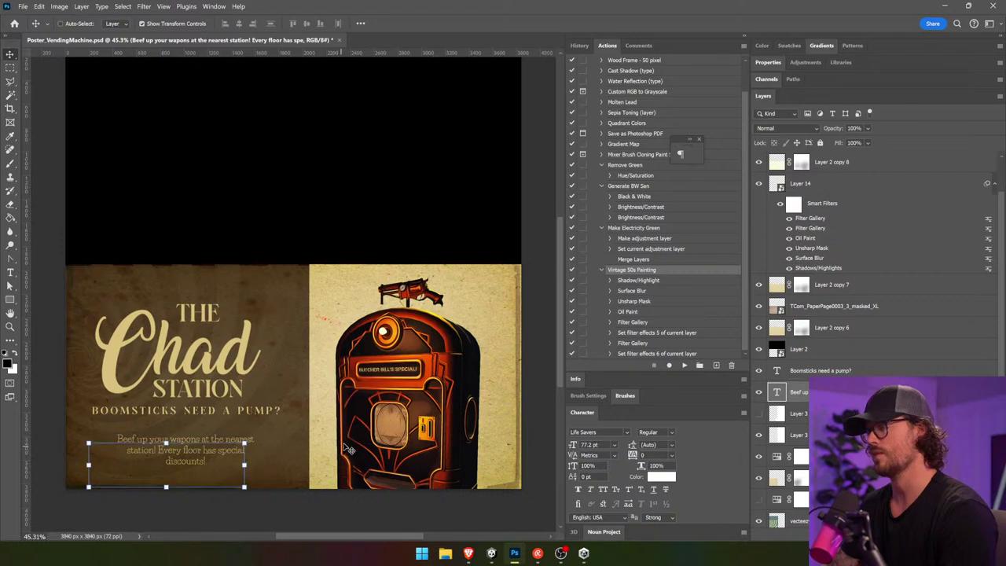
mouse_move(266, 489)
left_mouse_down()
mouse_move(288, 487)
mouse_move(261, 477)
left_mouse_up()
key("Return")
left_click_drag(332, 460, 334, 458)
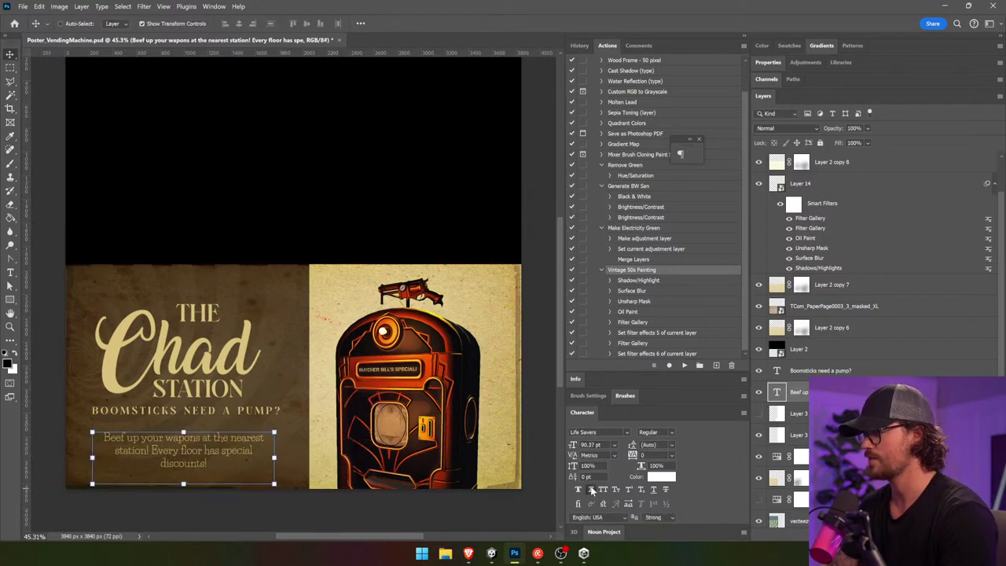
- Apply faux italic to the paragraph and move the Chad Station title slightly up
left_click(591, 489)
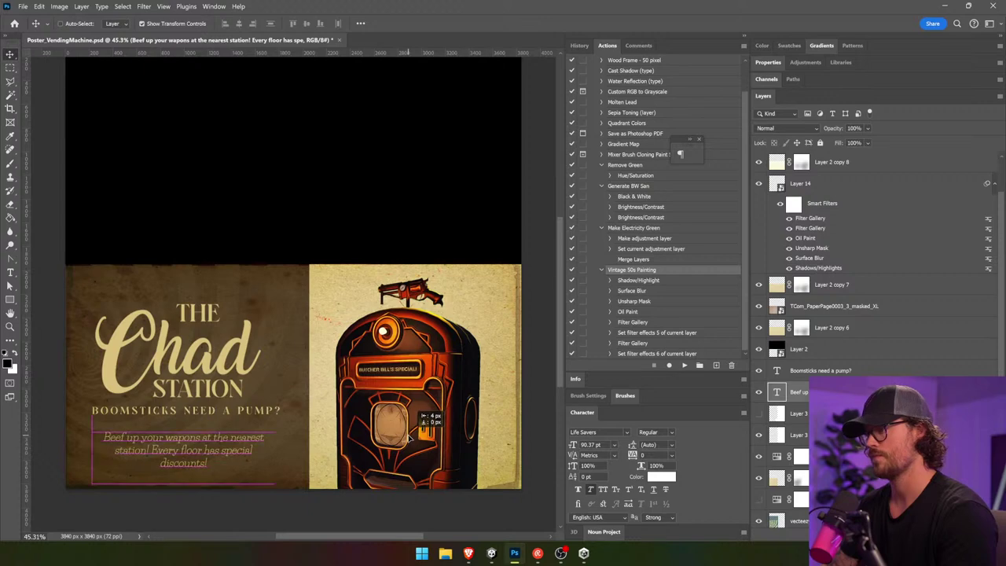
left_click_drag(408, 439, 410, 439)
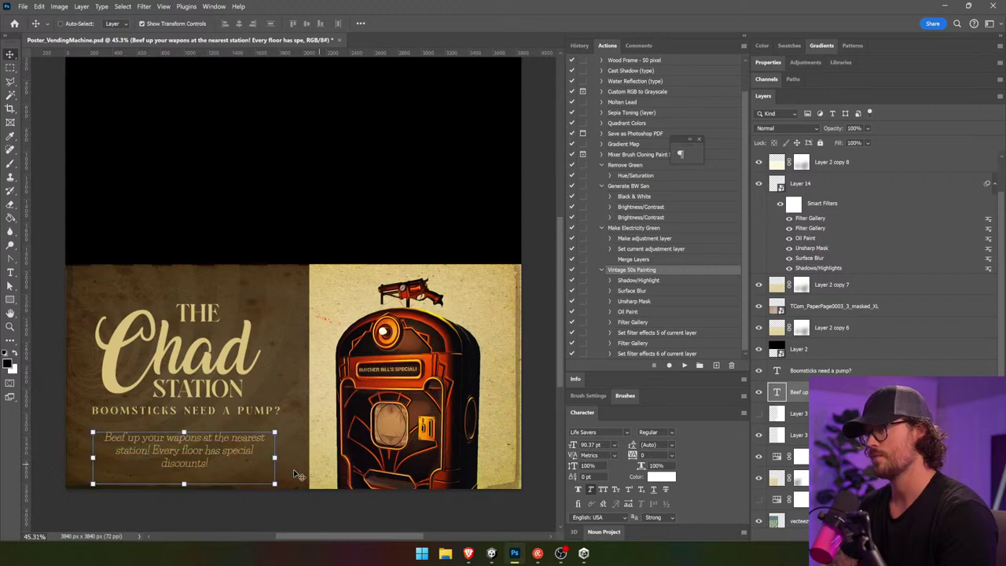
left_click(216, 390, "ctrl")
left_click_drag(225, 369, 236, 339)
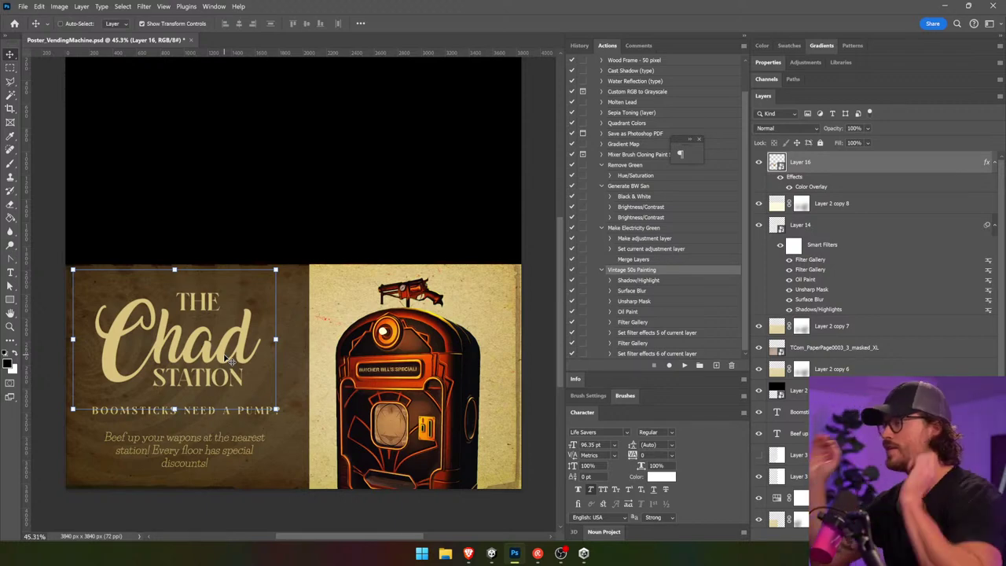
- Move the vending machine's Layer 14 below the text layers, directly above Layer 3 copy
left_click(825, 203)
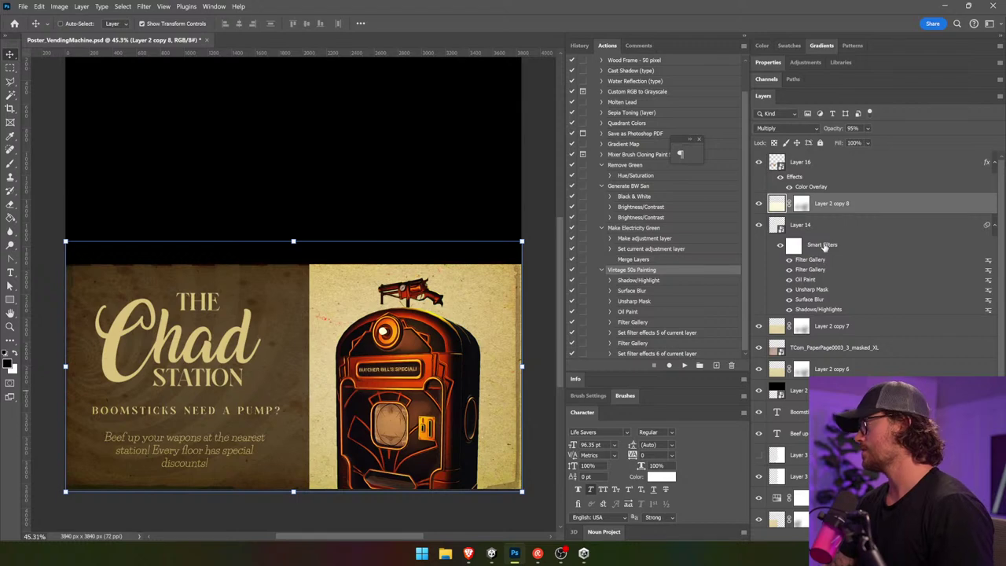
scroll(822, 160, "down", 3)
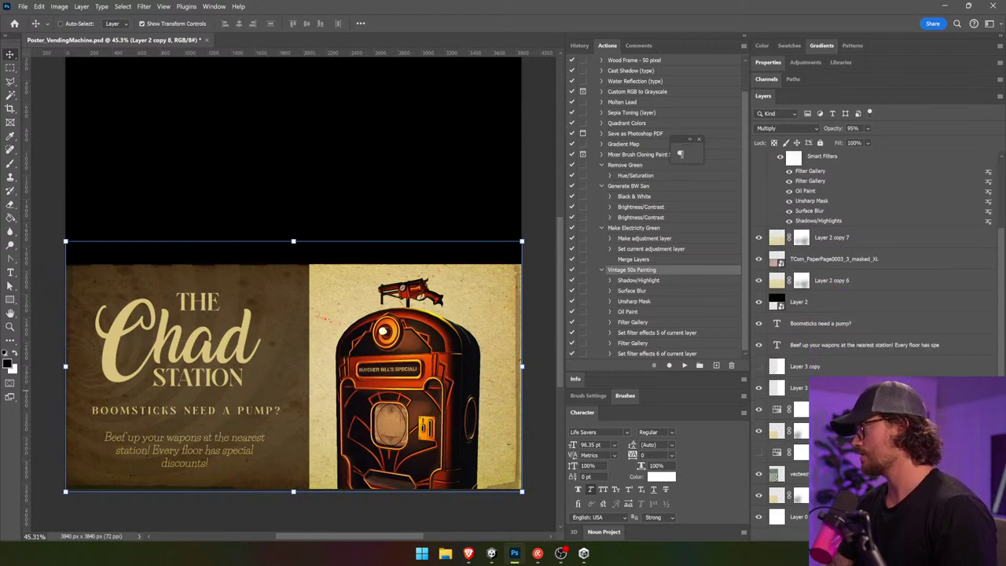
scroll(845, 344, "up", 3)
left_click(816, 162)
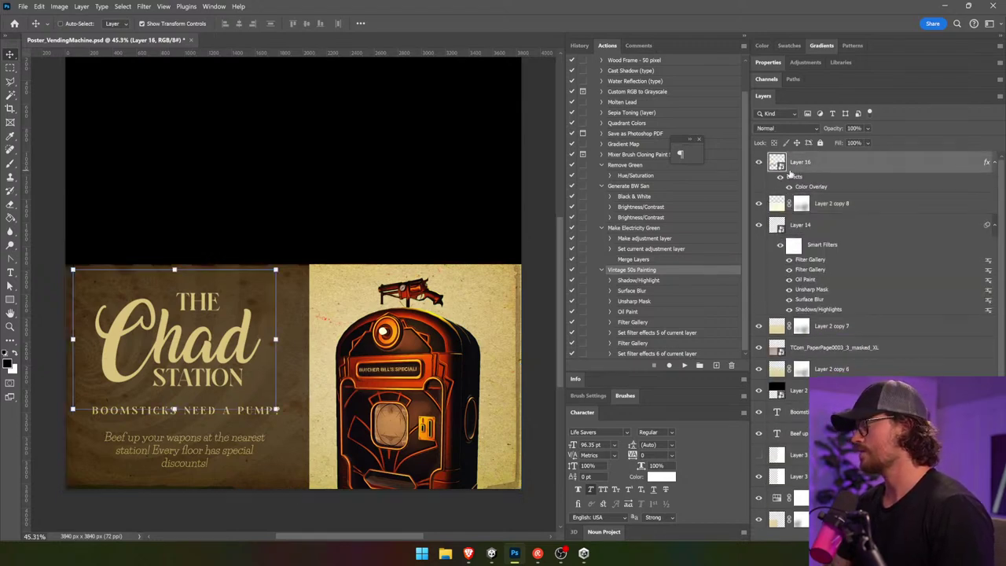
left_click(859, 209)
left_click(860, 231)
left_click_drag(860, 231, 862, 444)
scroll(862, 445, "down", 3)
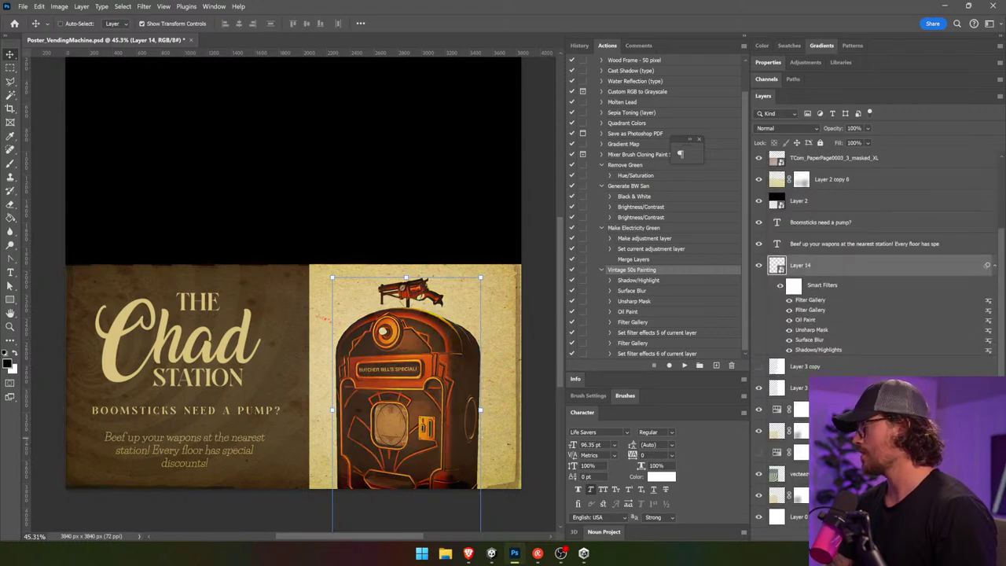
- Add a Brightness/Contrast adjustment clipped to Layer 14 with brightness 27 and contrast -27
left_click(934, 537)
left_click(944, 382)
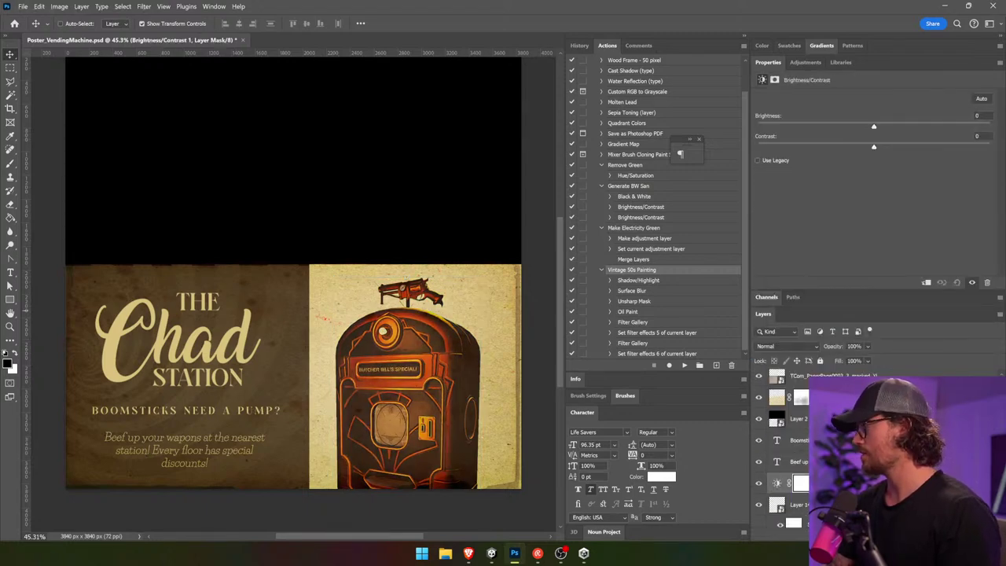
key("ctrl+alt+g")
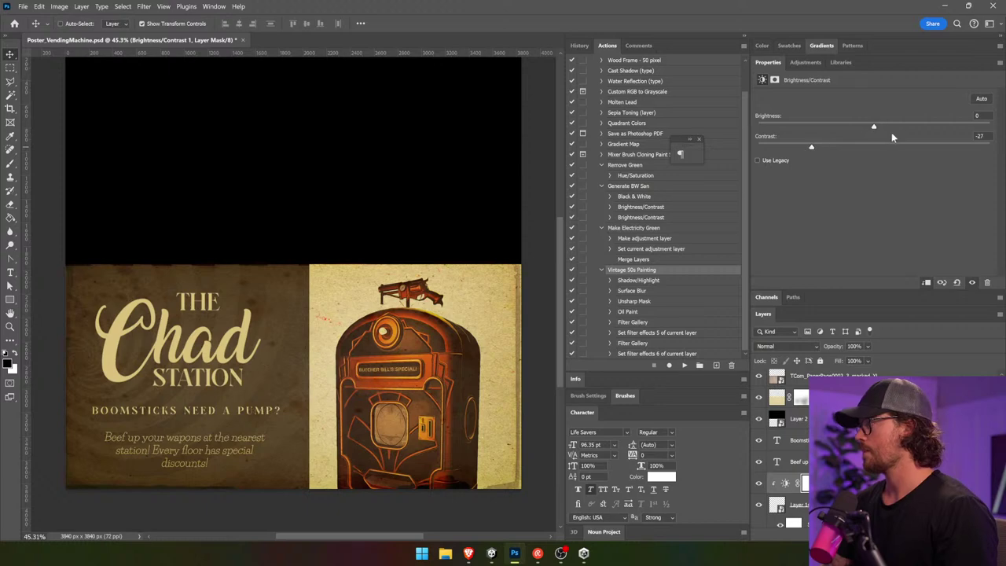
mouse_move(892, 126)
left_mouse_down()
mouse_move(913, 124)
mouse_move(896, 126)
left_mouse_up()
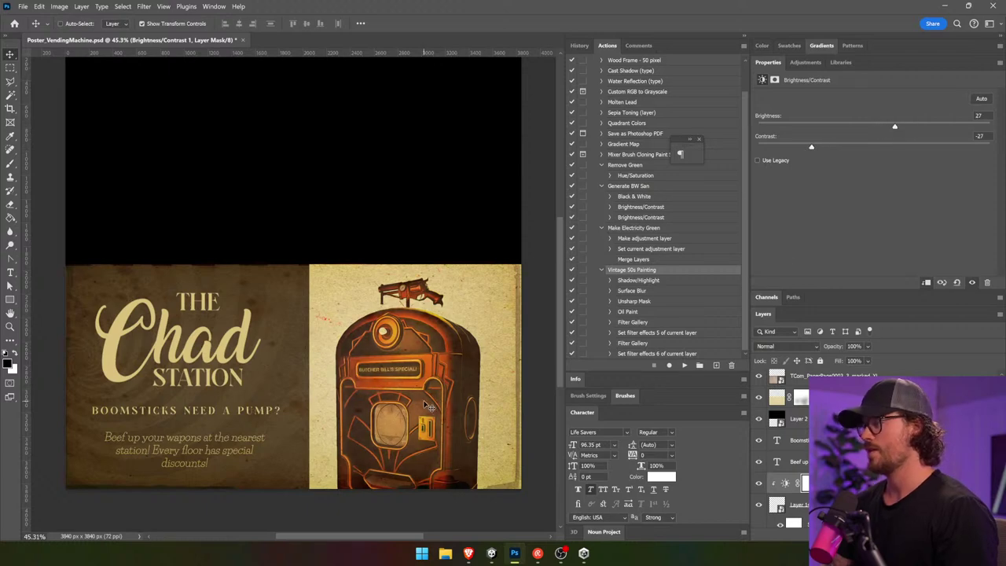
left_click(785, 482)
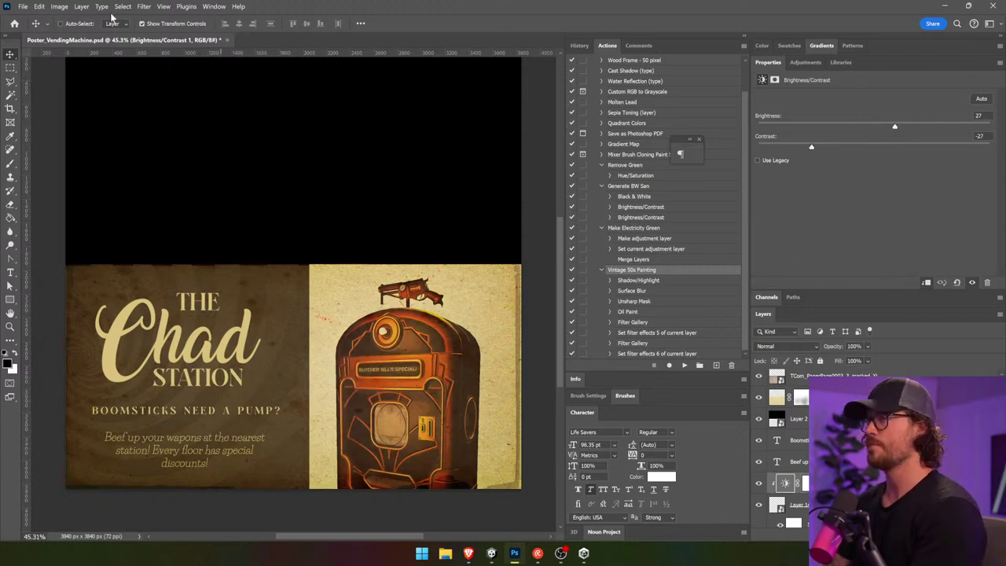
left_click(38, 6)
mouse_move(110, 241)
left_click(210, 287)
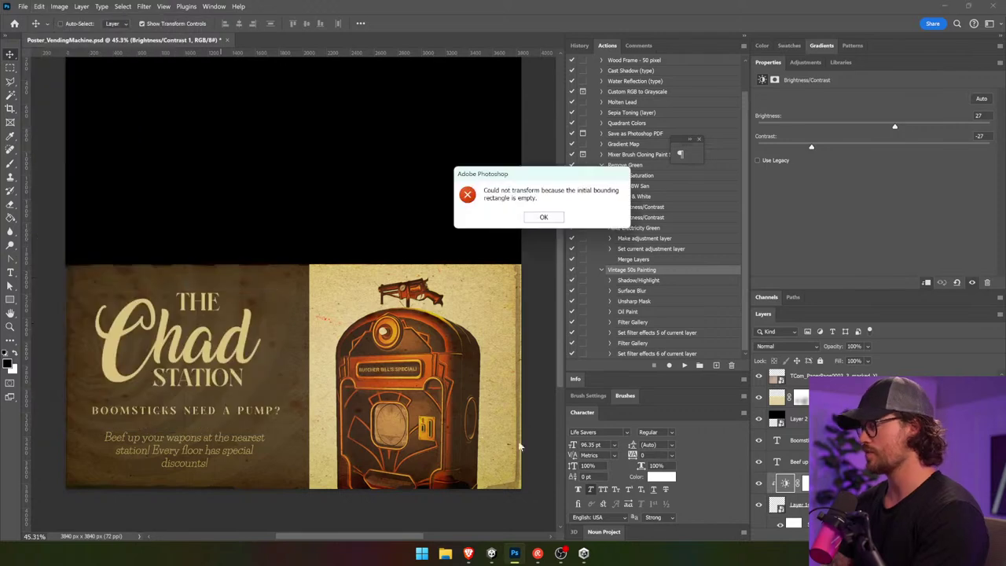
left_click(544, 218)
- Distort the vending machine artwork on Layer 14 slightly by its lower corner
left_click(785, 509)
left_click(39, 6)
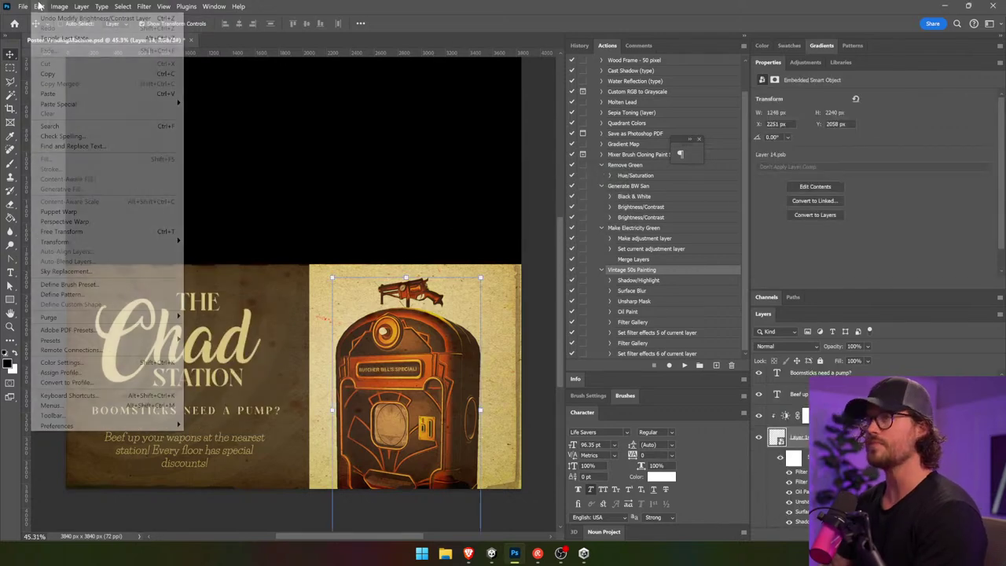
mouse_move(110, 242)
left_click(204, 284)
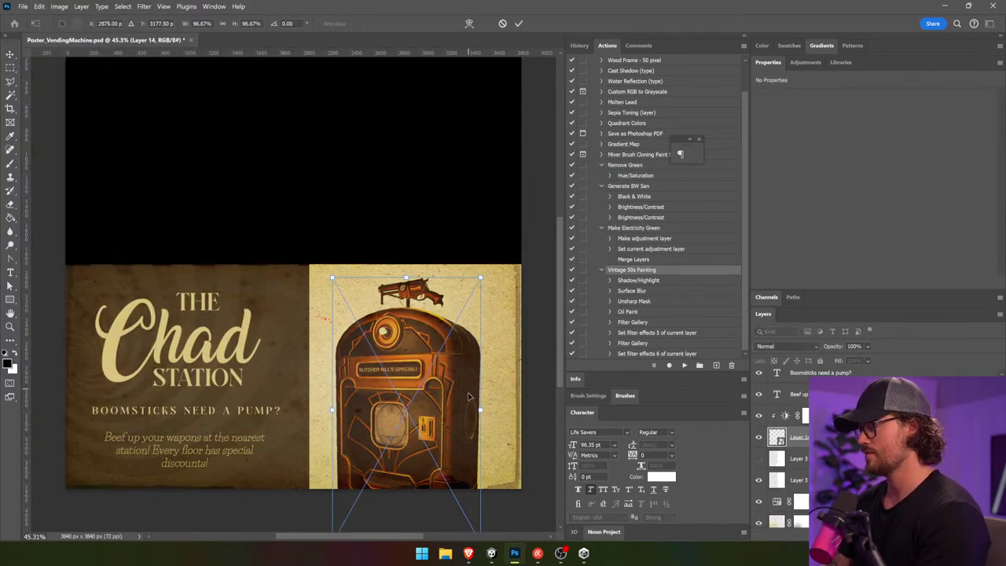
scroll(471, 397, "down", 3)
left_click_drag(476, 370, 474, 370)
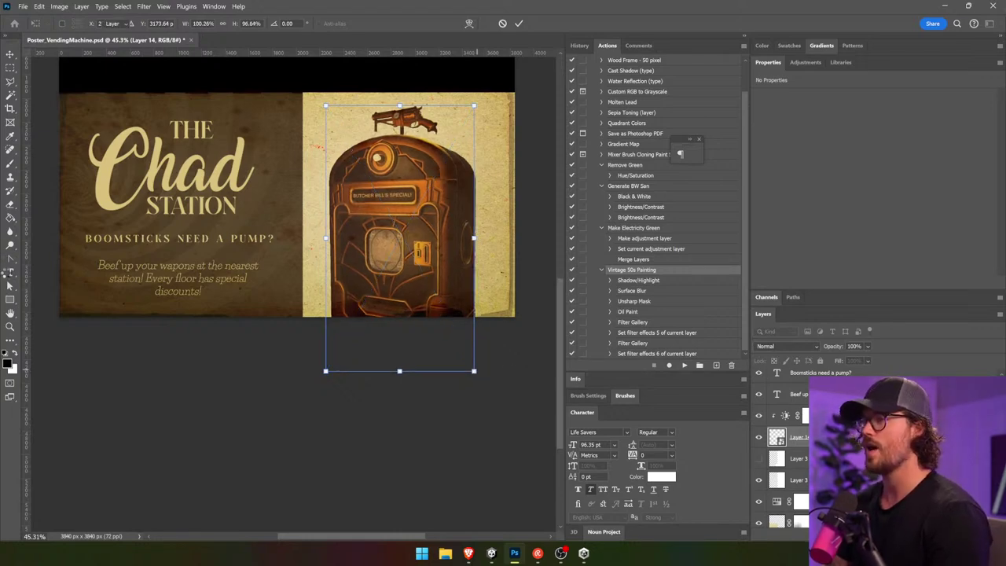
key("Return")
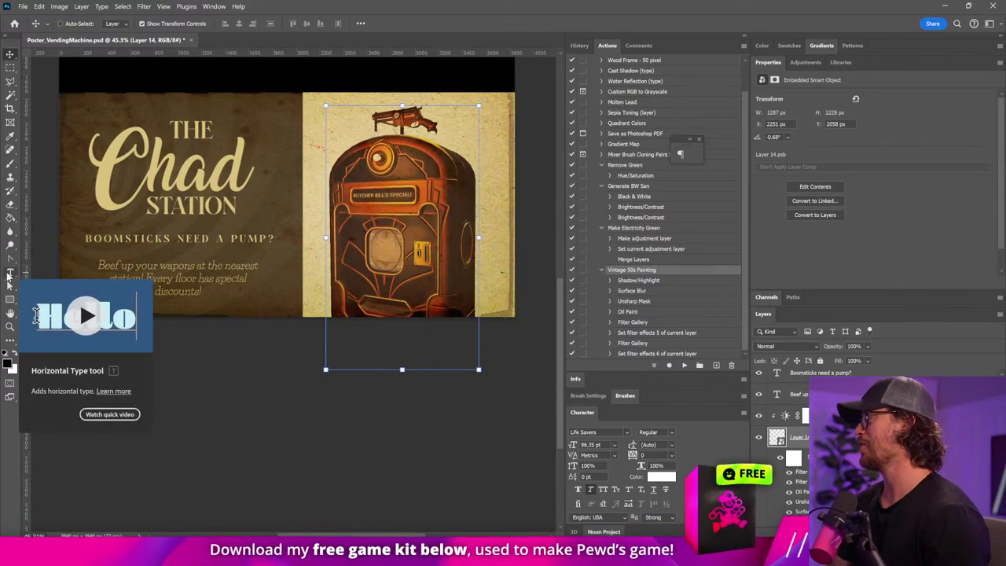
- Correct the misspelled "wapons" to "weapons" in the promotional paragraph
left_click(11, 274)
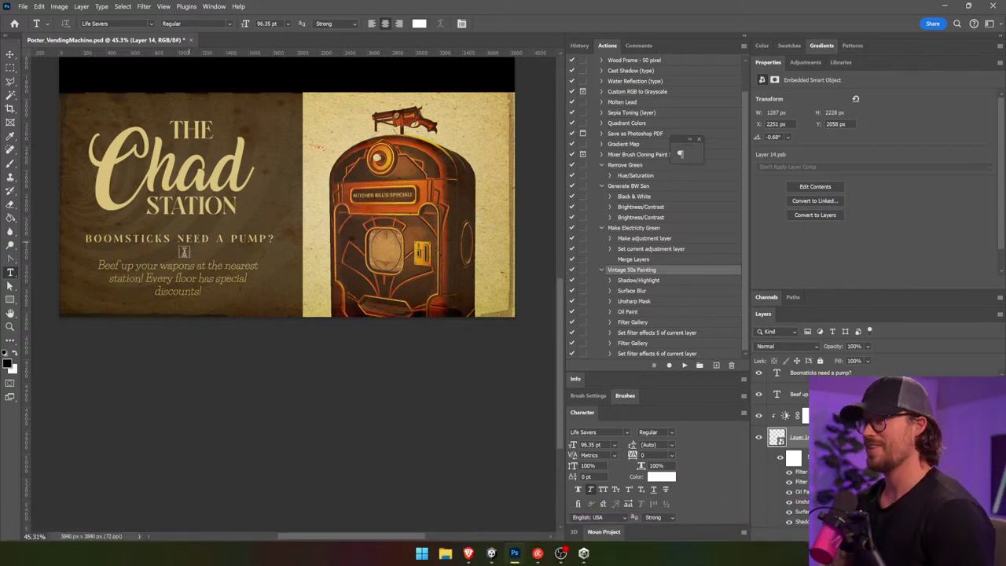
left_click(166, 268)
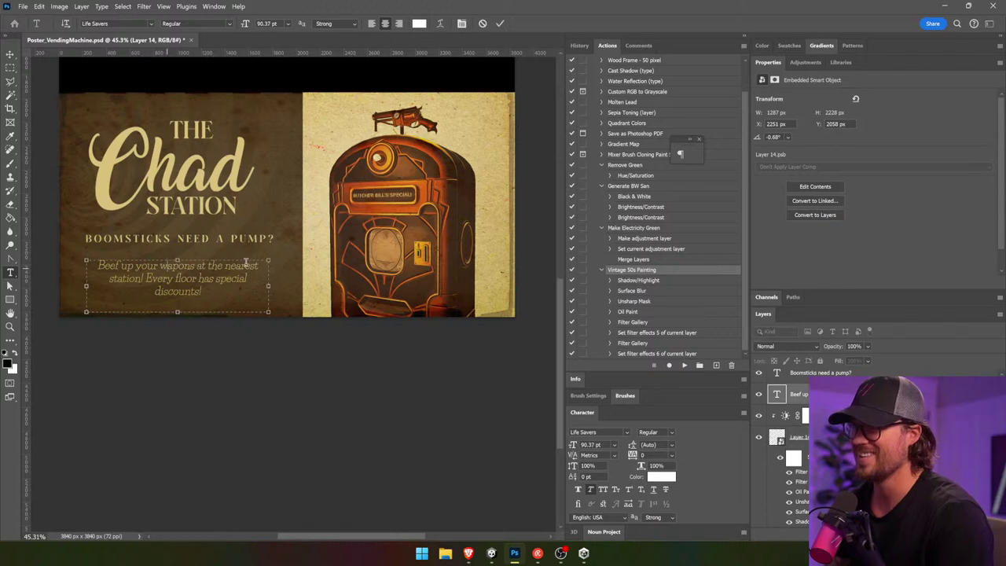
left_click(10, 54)
left_click_drag(266, 347, 259, 380)
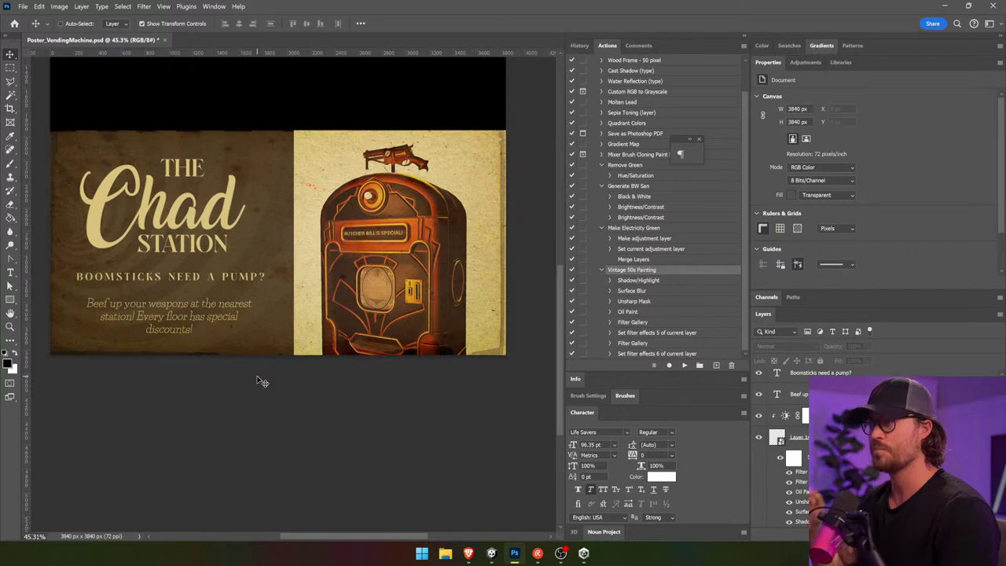
- Switch to the browser and download the "Positive face man upper body" vector from Vecteezy's "strong vintage male" results into Downloads
left_click(468, 553)
scroll(452, 361, "up", 5)
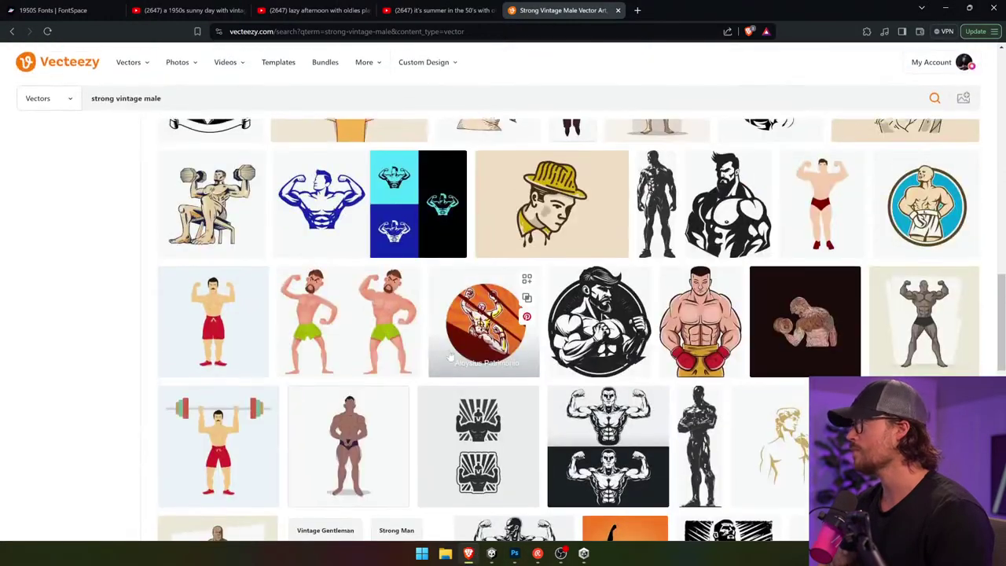
scroll(451, 358, "up", 10)
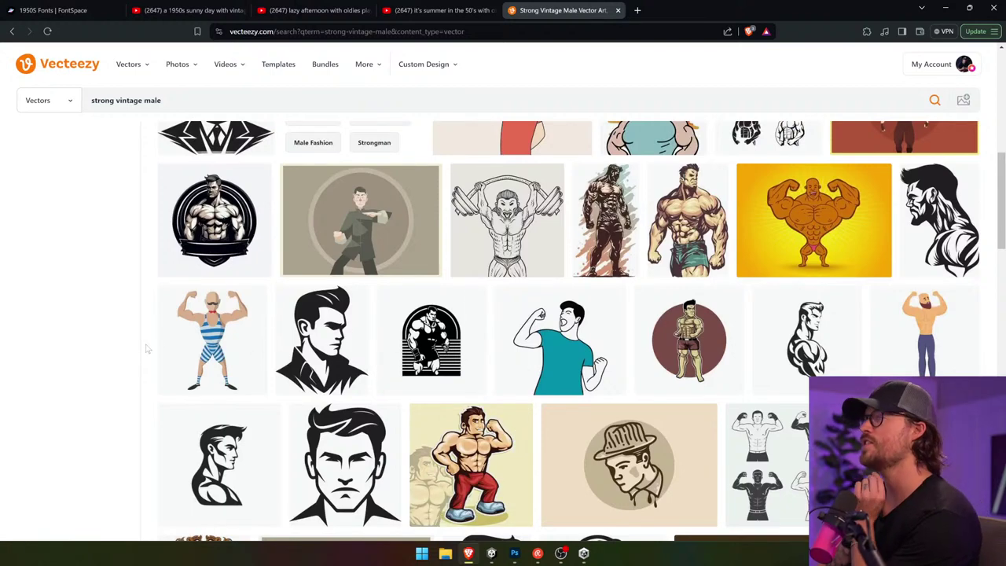
scroll(146, 349, "up", 3)
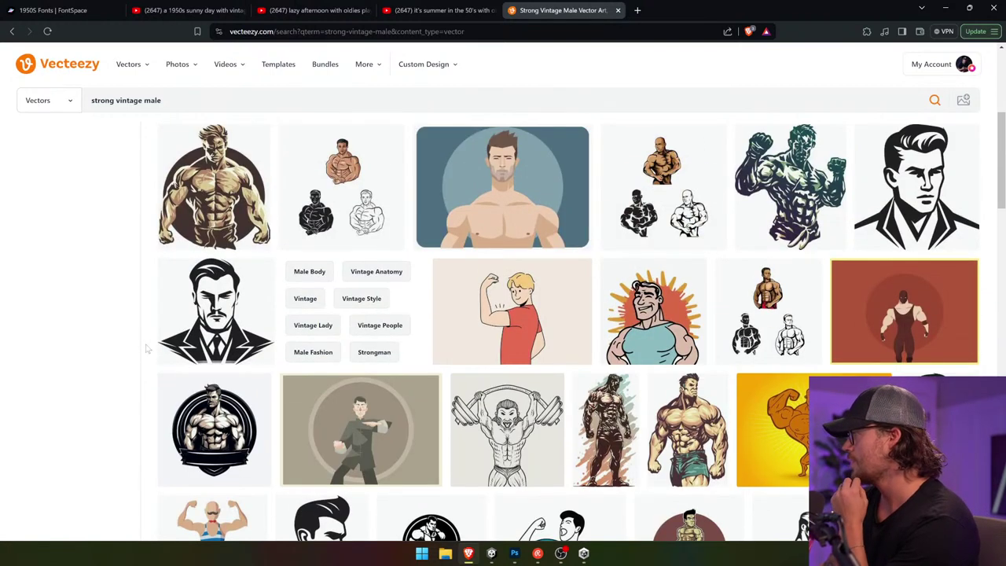
left_click(679, 332)
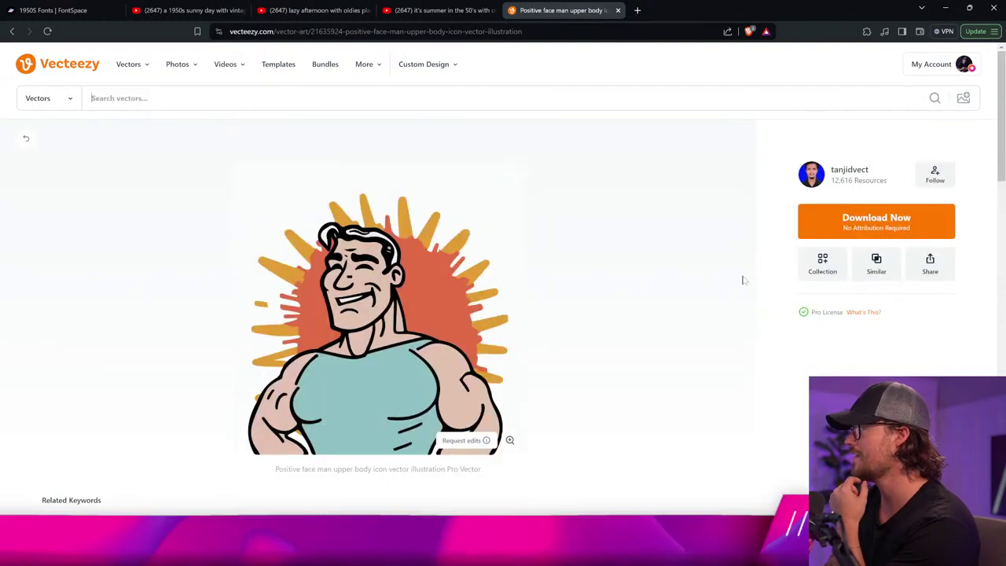
left_click(888, 228)
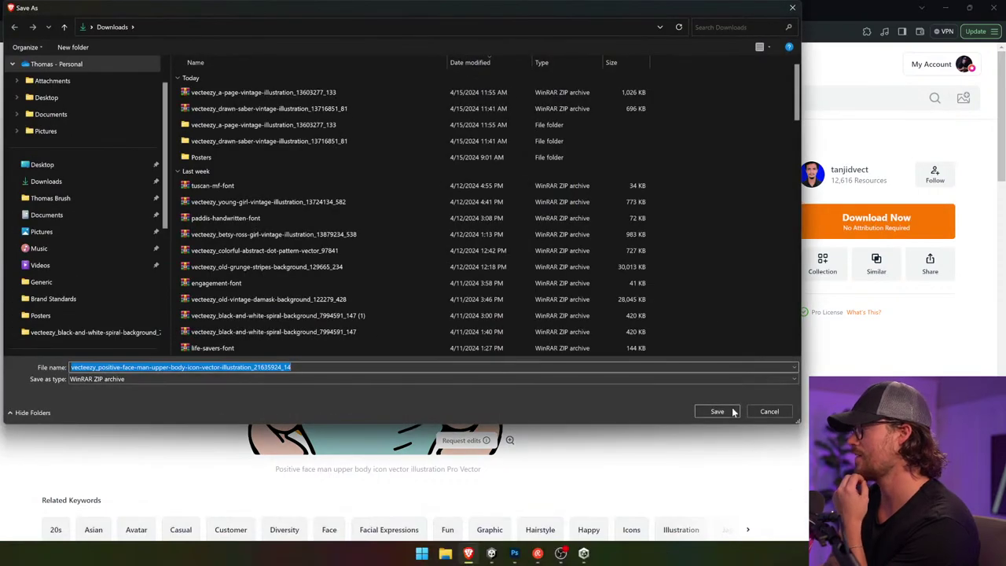
left_click(731, 411)
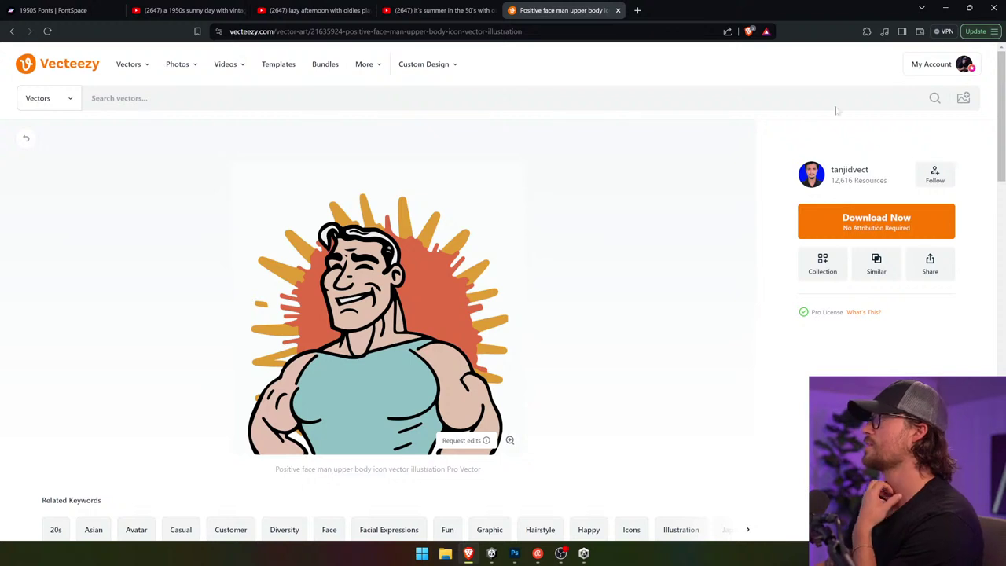
- Open the downloaded archive and open vecteezy_positive-face-man-upper-body-icon-vector-illustration_21635924.jpg in Photoshop
mouse_move(515, 555)
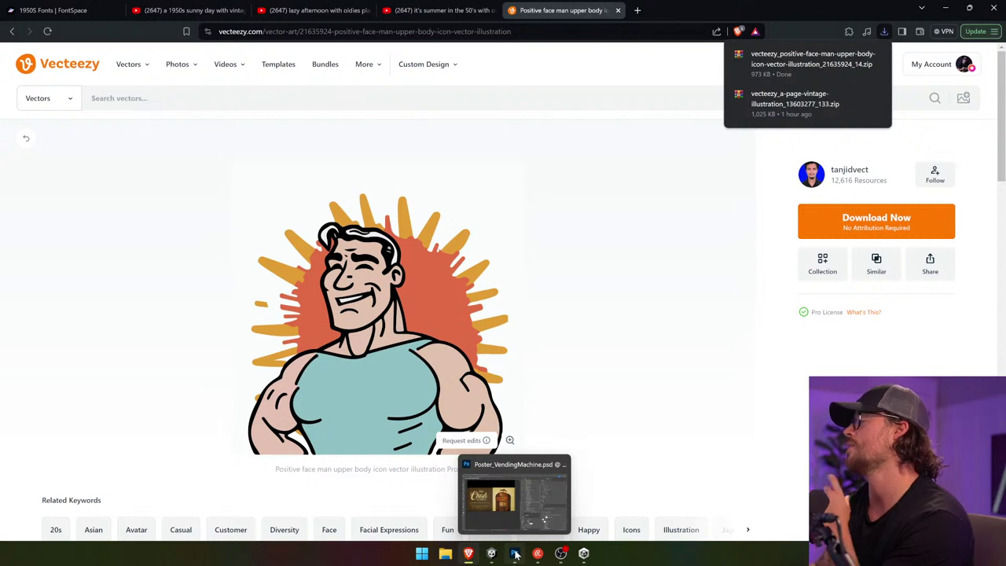
left_click(861, 57)
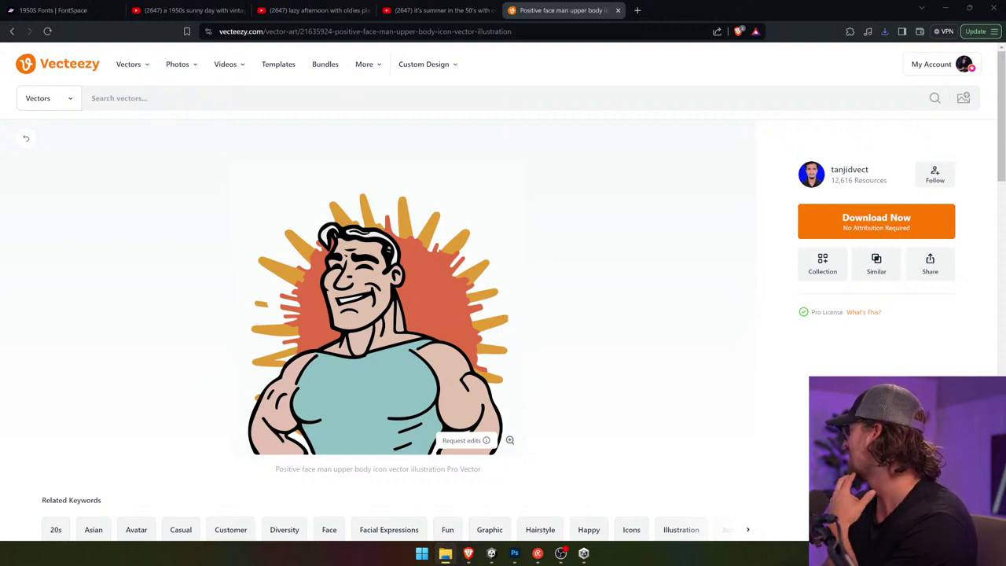
left_click(588, 382)
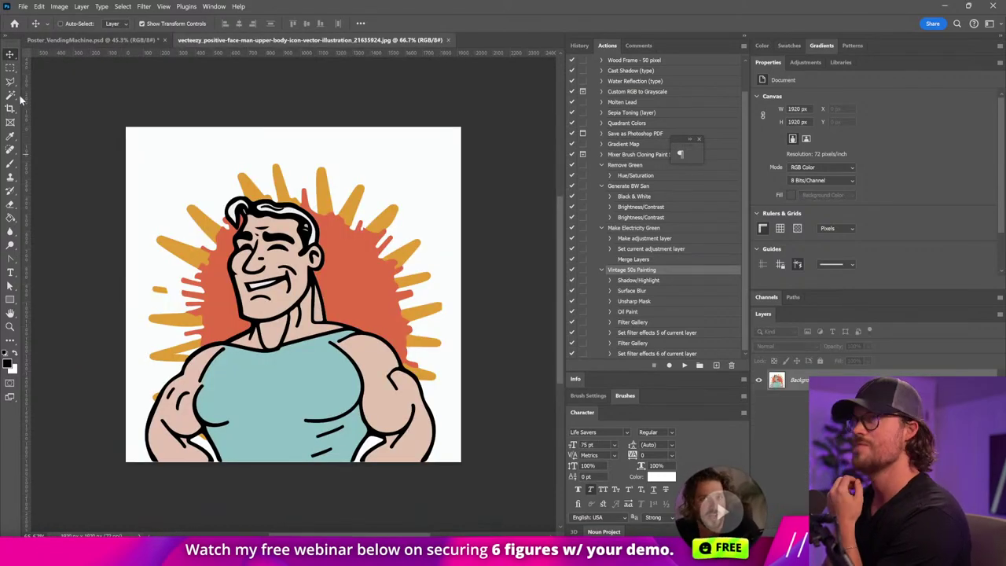
- Select the man's black outlines and paste them into Poster_VendingMachine.psd, enlarged to about 2017 by 1844 px over the brown panel
key("w")
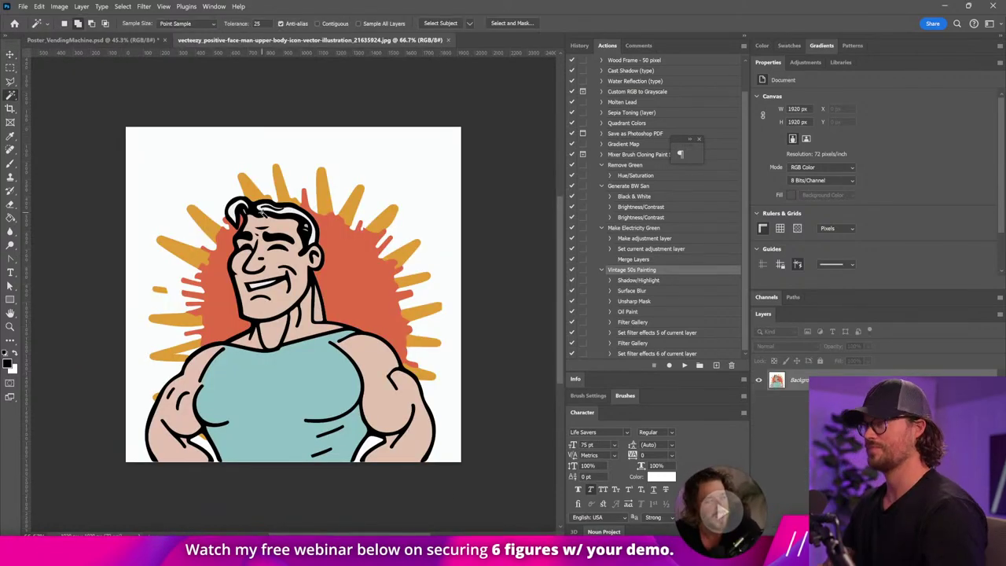
left_click(441, 23)
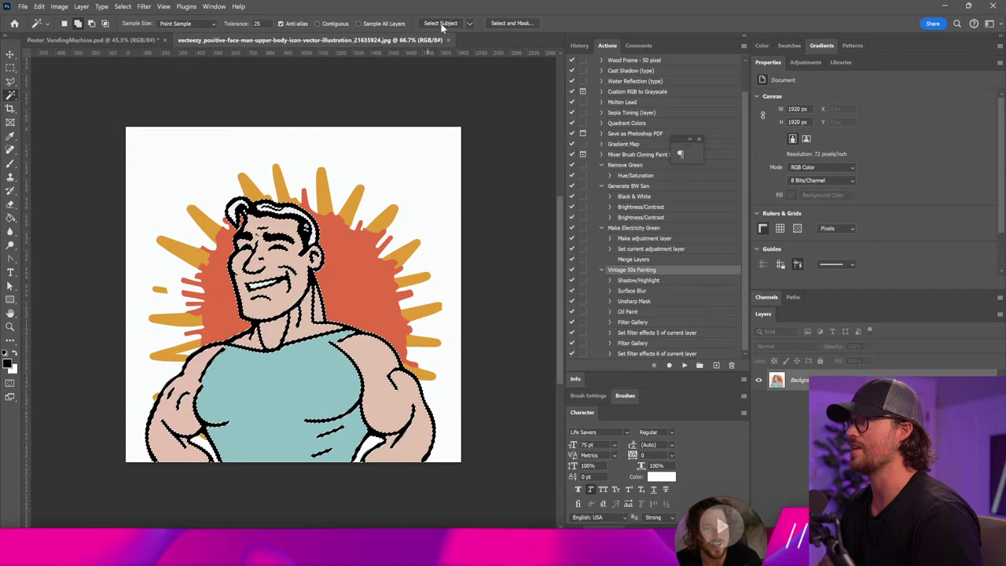
left_click(103, 41)
key("ctrl+v")
key("v")
left_click_drag(298, 294, 196, 346)
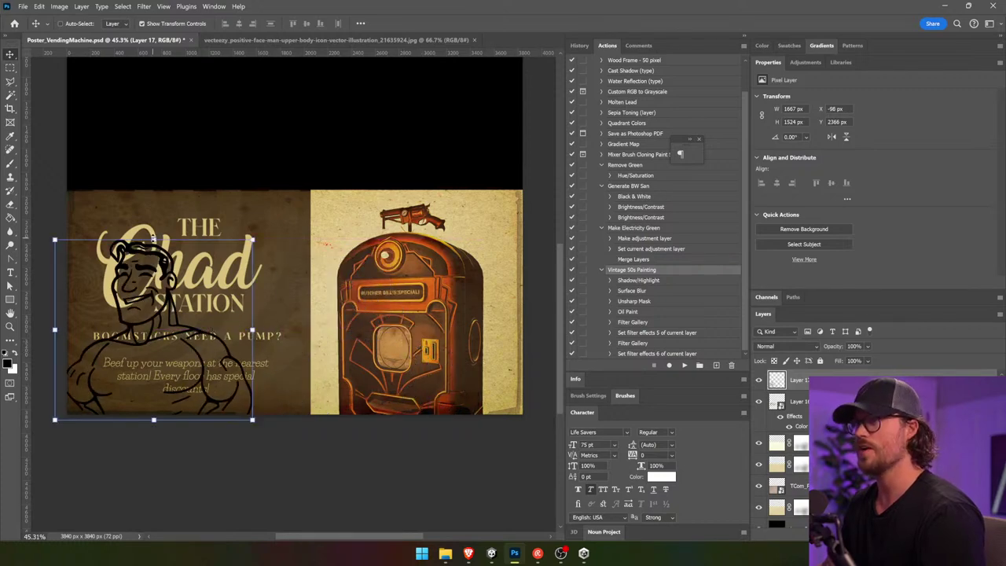
left_click_drag(153, 239, 153, 201)
key("Return")
- Flip the man outline horizontally near the poster's left edge and copy the Chad Station title's cream color overlay onto it
left_click(38, 7)
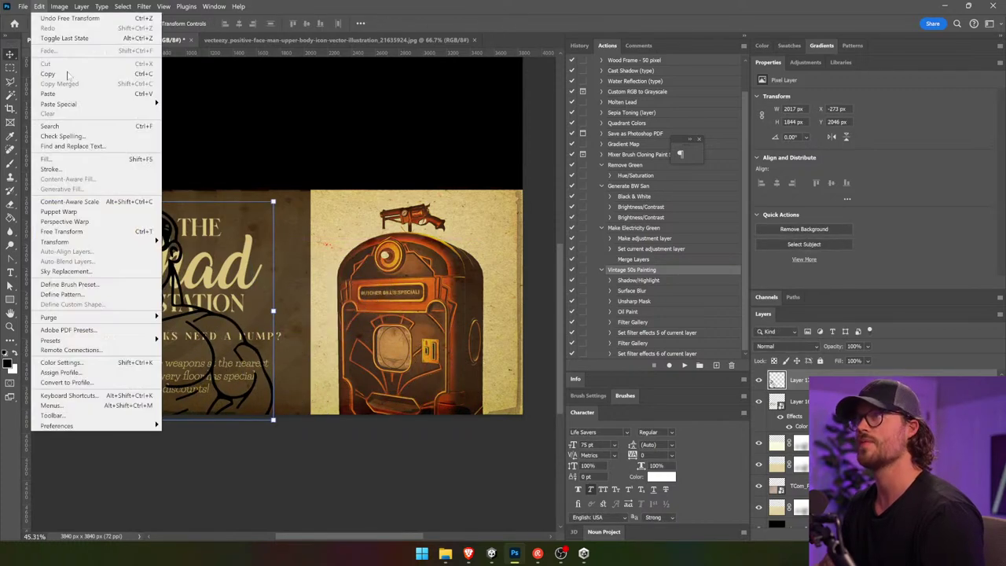
mouse_move(54, 241)
left_click(197, 415)
left_click_drag(150, 379, 219, 379)
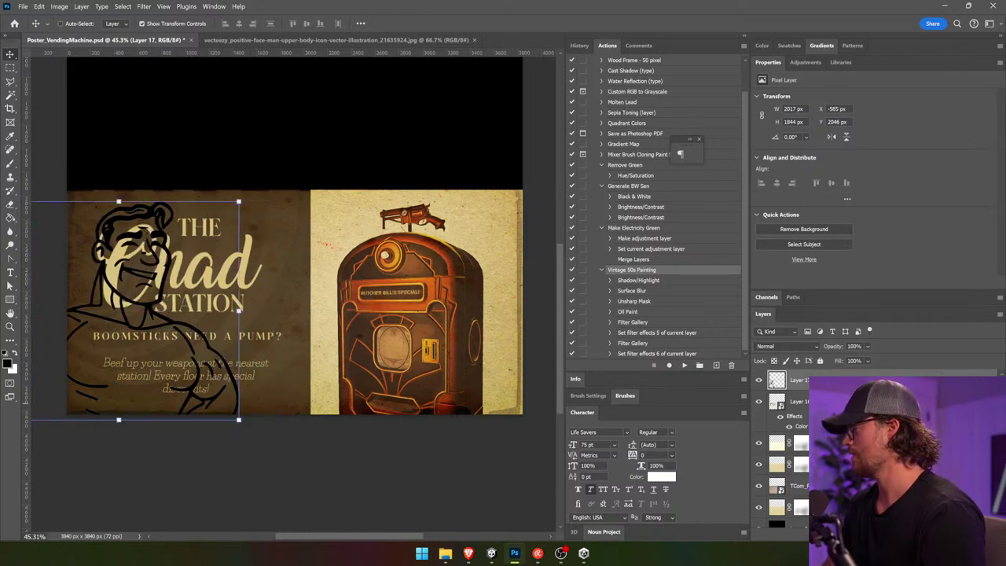
left_click_drag(801, 389, 799, 387)
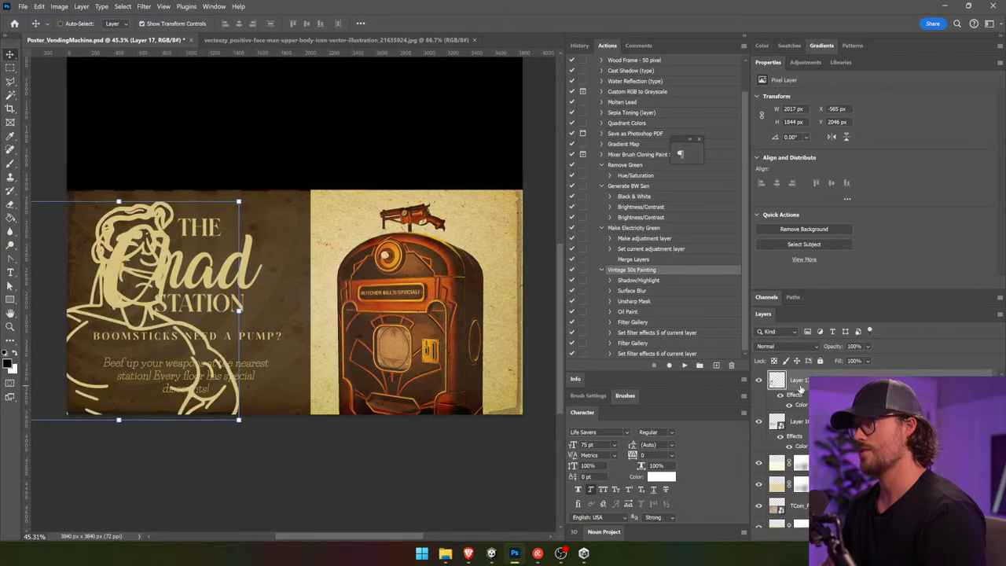
- Scale the Chad Station title down to about 1228 by 842 px and place it beside the man's face
left_click(790, 430)
left_click_drag(208, 298, 281, 284)
left_click_drag(149, 330, 368, 309)
left_click_drag(354, 526, 355, 385)
key("Return")
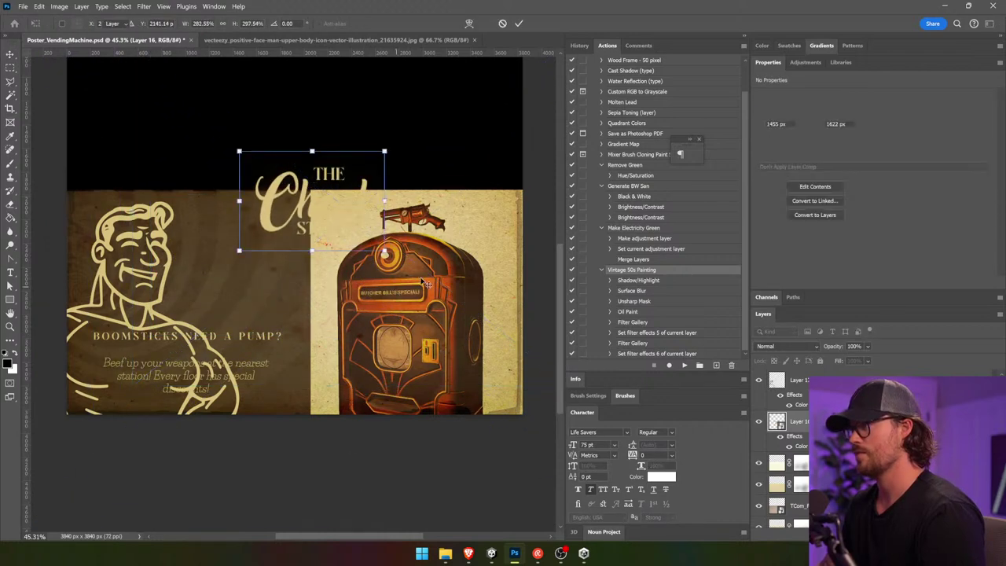
left_click_drag(455, 272, 378, 328)
- Move Layer 3 copy 2 to the right so the cream panel starts behind the vending machine
left_click(329, 385)
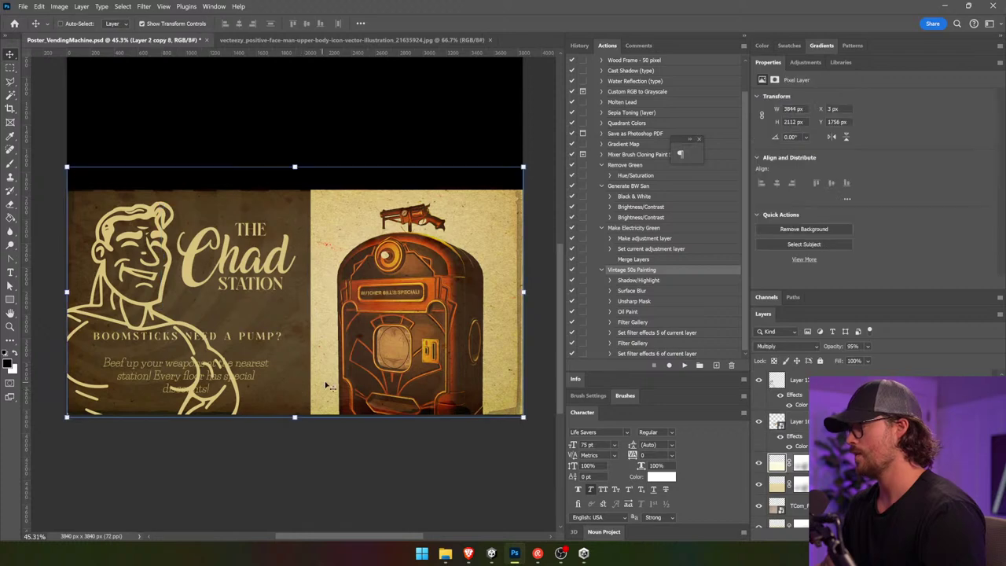
scroll(786, 448, "down", 5)
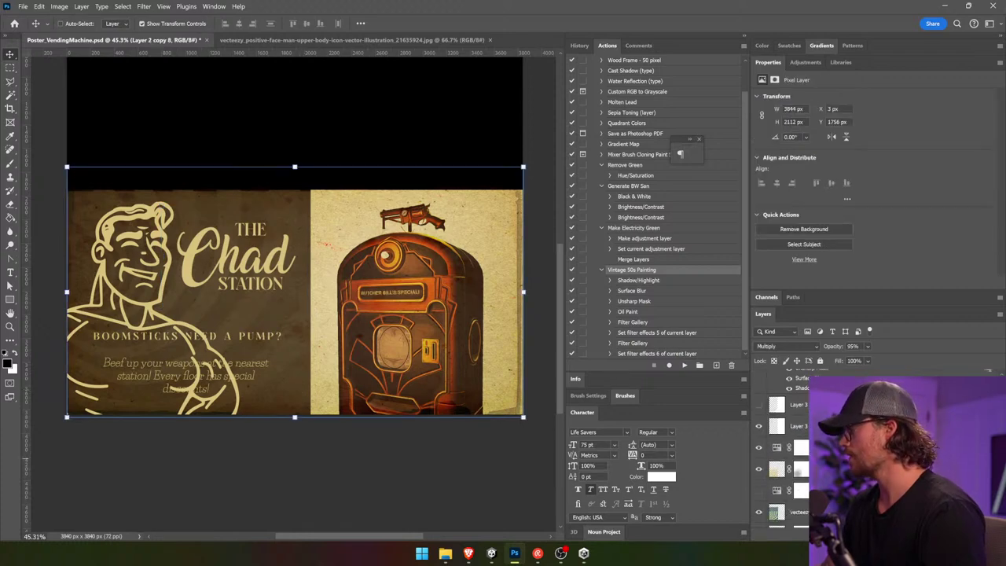
left_click(796, 388)
left_click_drag(434, 364, 483, 363)
- Scale the vending machine to about 1274 by 1782 px with a 17.32° tilt and move it over the cream panel
scroll(792, 381, "up", 3)
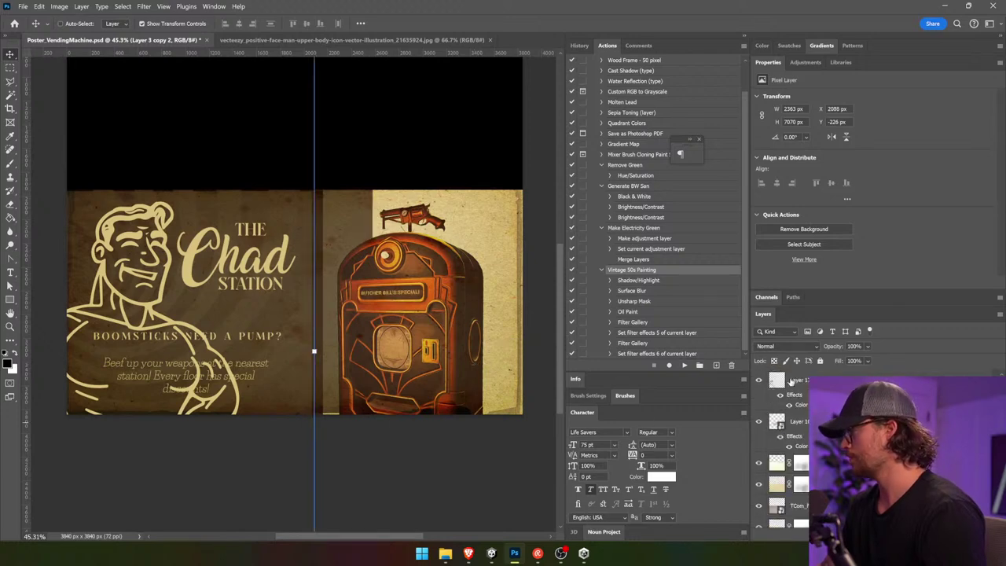
scroll(786, 448, "down", 5)
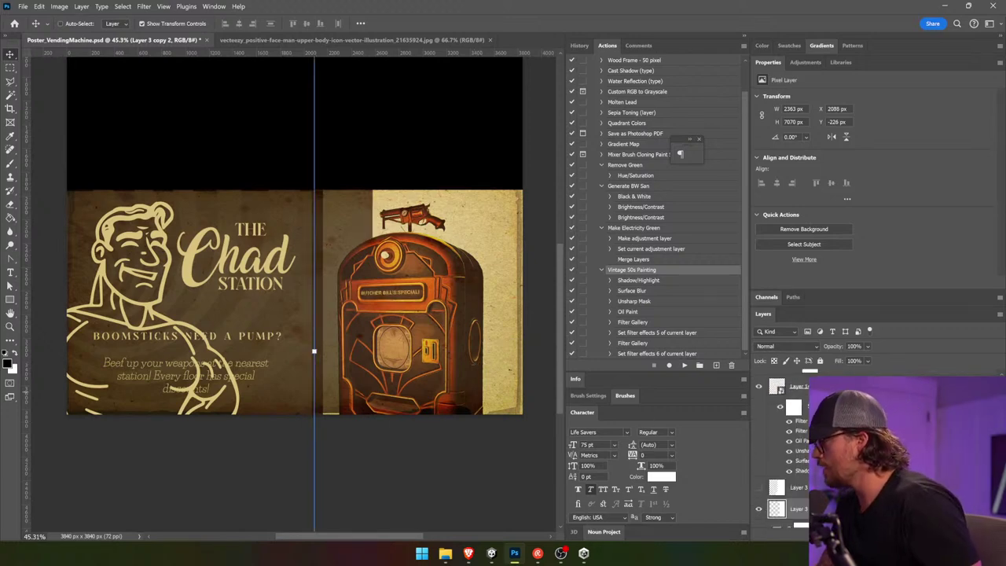
left_click(790, 386)
key("ctrl+t")
left_click_drag(485, 467, 418, 422)
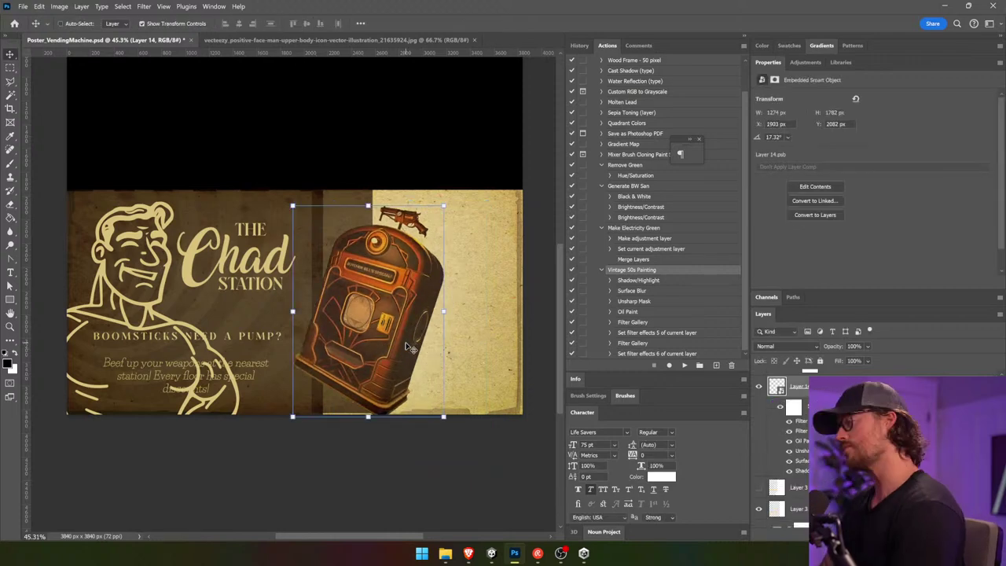
left_click_drag(437, 336, 455, 331)
- Move the brown background's texture and pattern layers right to fill the gap up to the cream panel
left_click(799, 508)
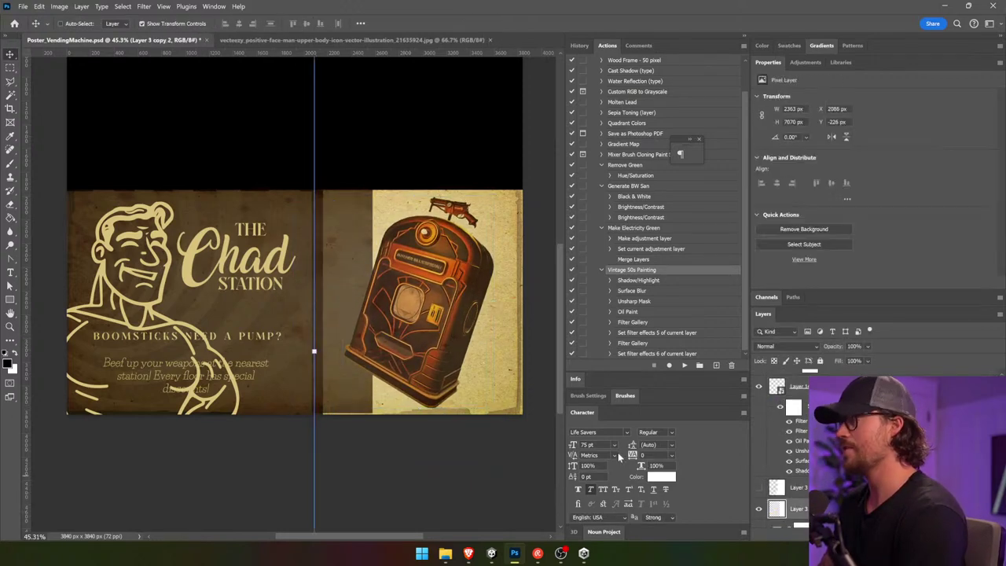
left_click(799, 488)
scroll(799, 472, "down", 3)
left_click(799, 387)
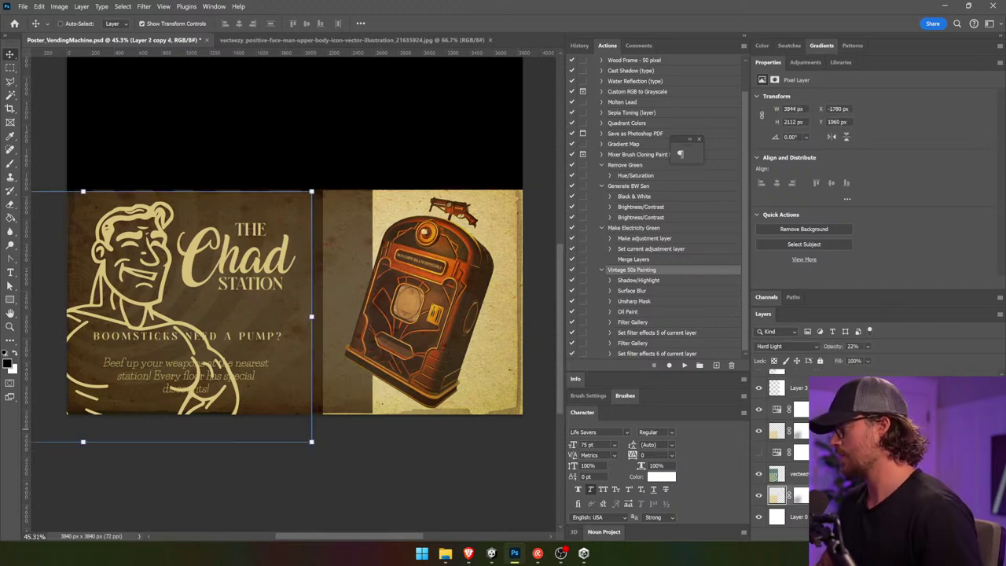
left_click_drag(289, 380, 351, 381)
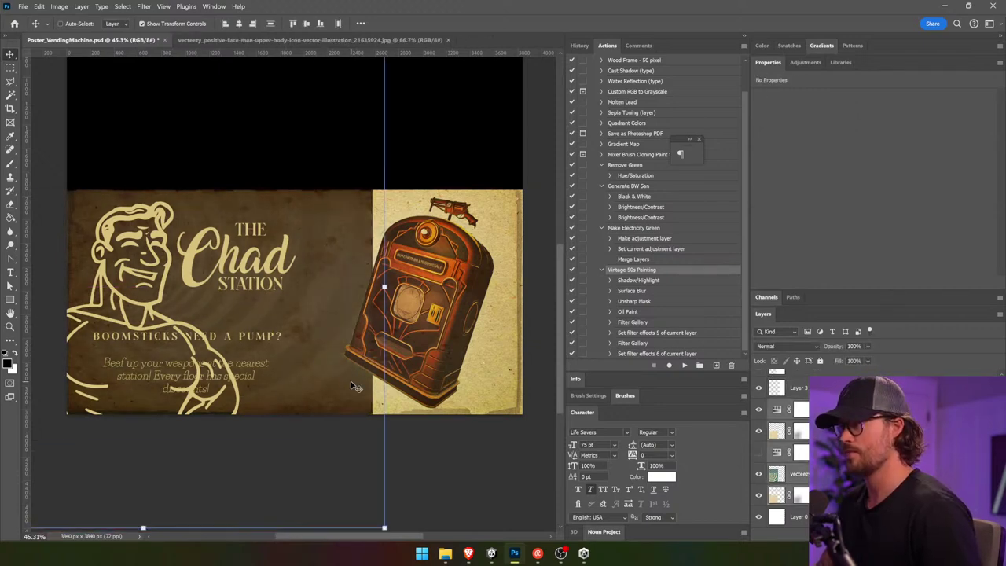
- Find and select the vending machine's smart object, Layer 14, in the layer stack
left_click(429, 330, "ctrl")
scroll(773, 425, "up", 2)
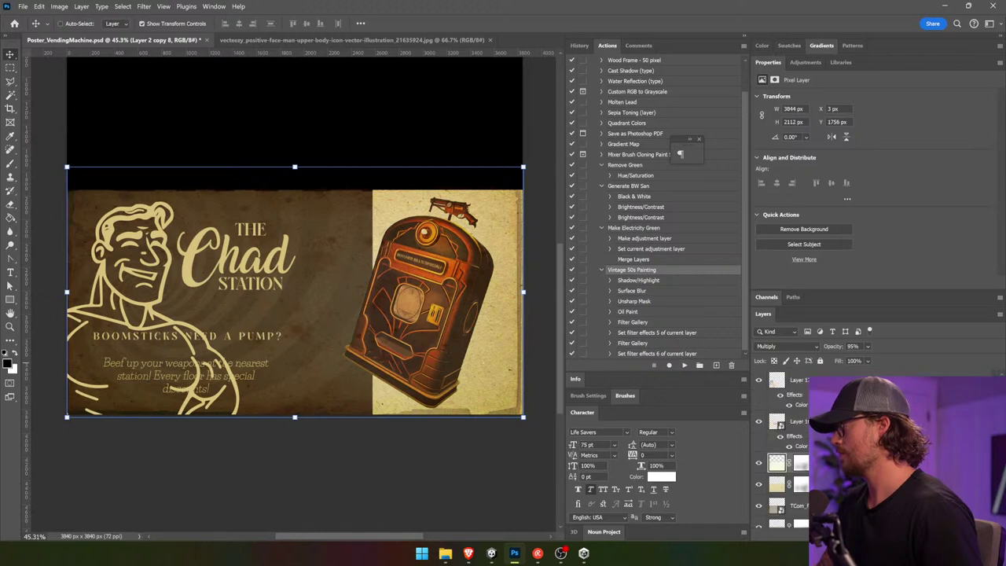
left_click(799, 380)
left_click(799, 420)
scroll(799, 424, "down", 3)
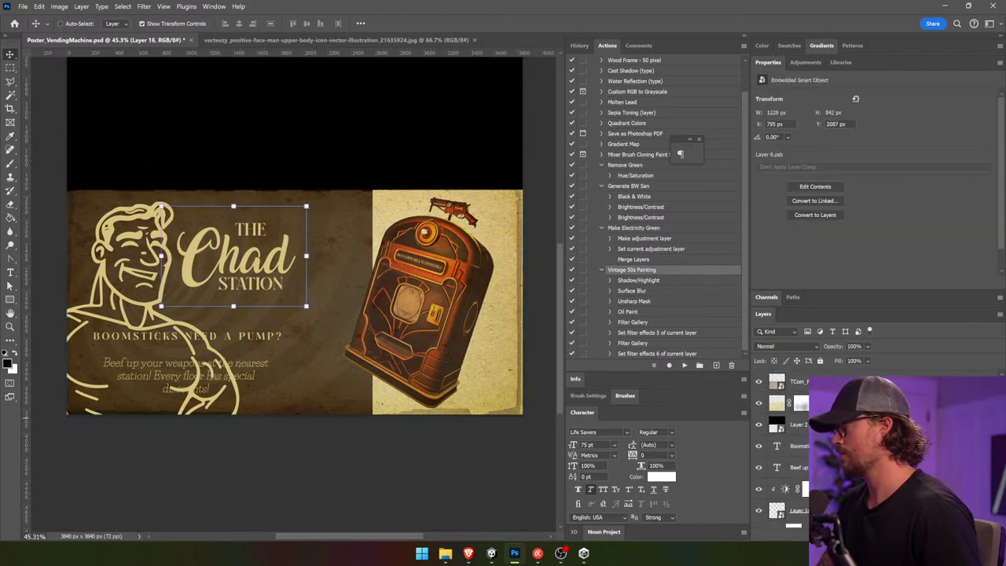
left_click(799, 381)
scroll(799, 440, "down", 4)
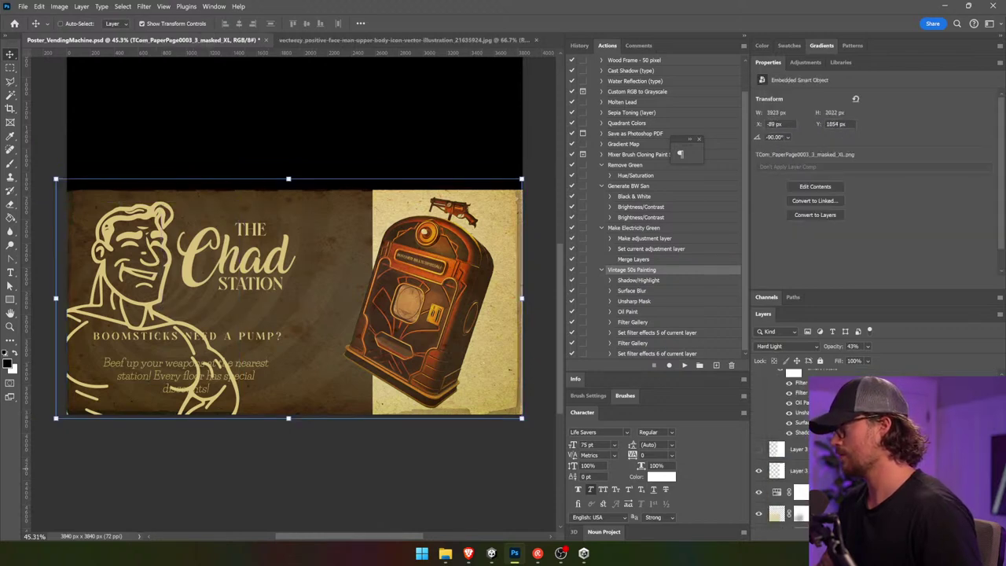
scroll(799, 441, "up", 3)
left_click(798, 437)
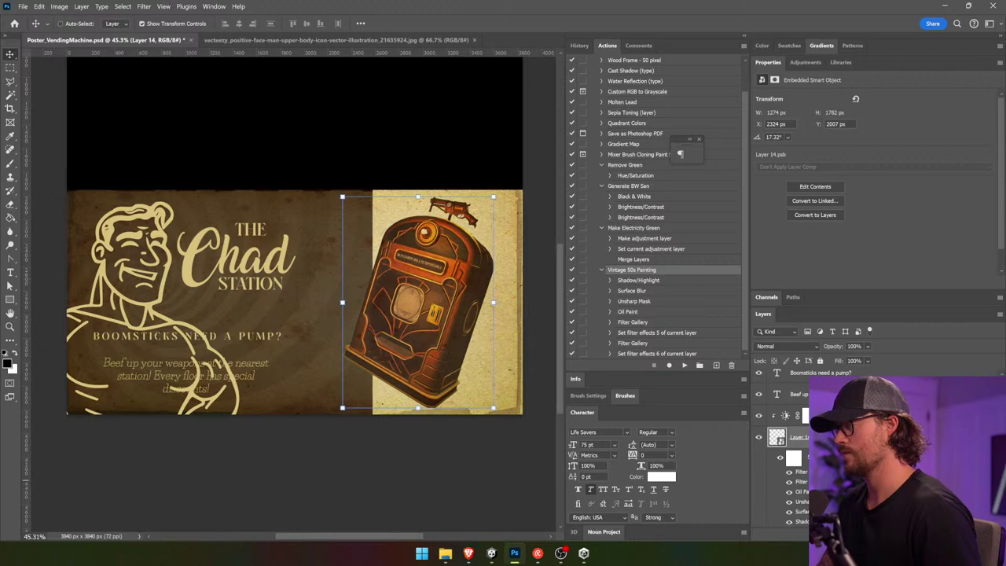
- Switch to the browser and search Vecteezy's vectors for "explosion"
left_click(469, 554)
left_click(307, 99)
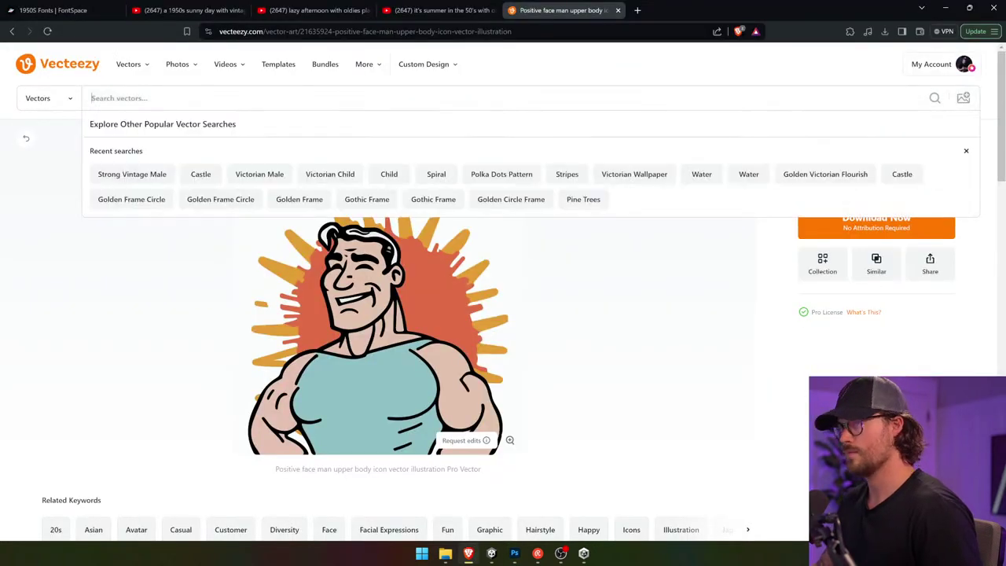
type("explosion")
key("Return")
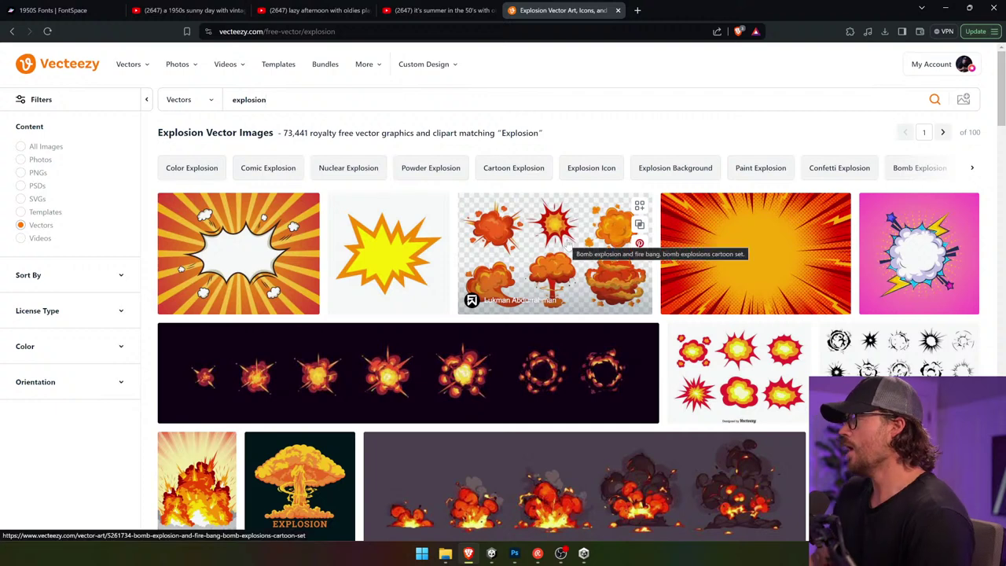
- Download the black radial explosion silhouette set and open its JPG in Photoshop
left_click(888, 352)
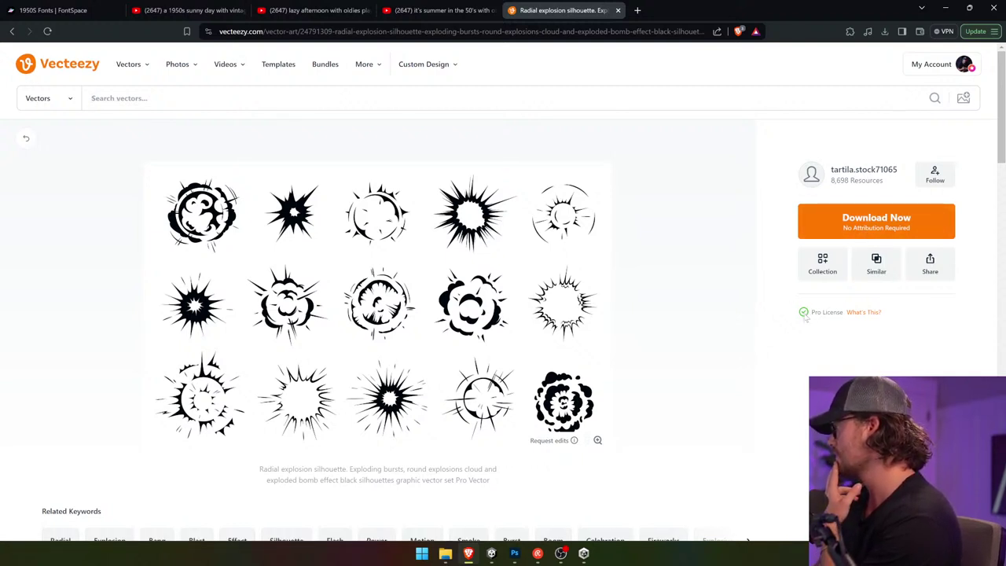
left_click(860, 217)
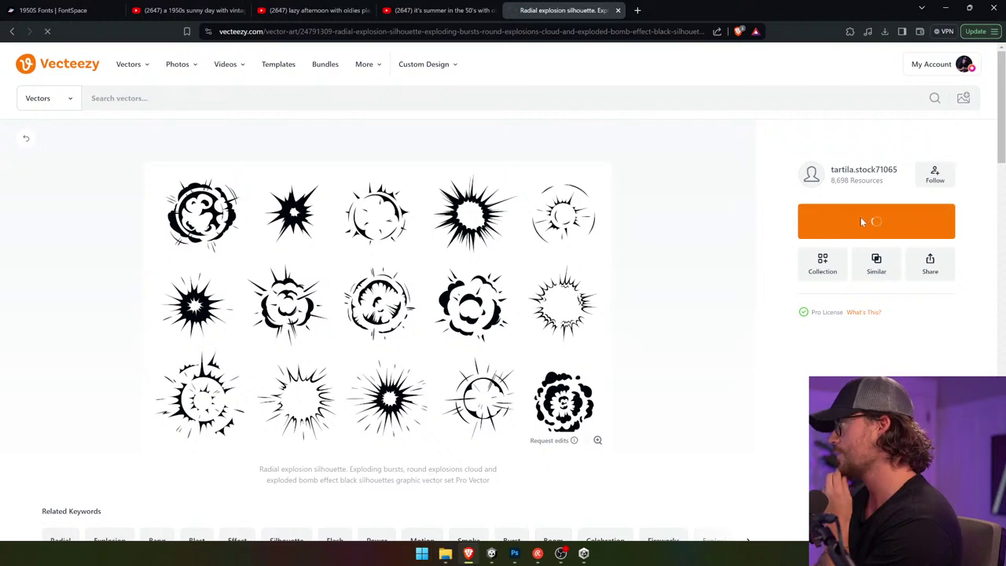
left_click(709, 409)
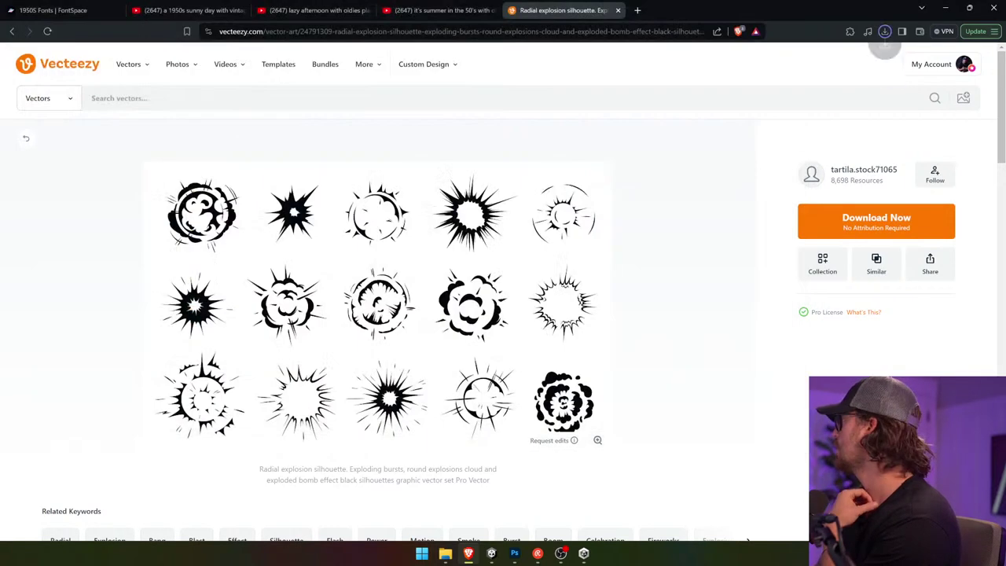
left_click(818, 69)
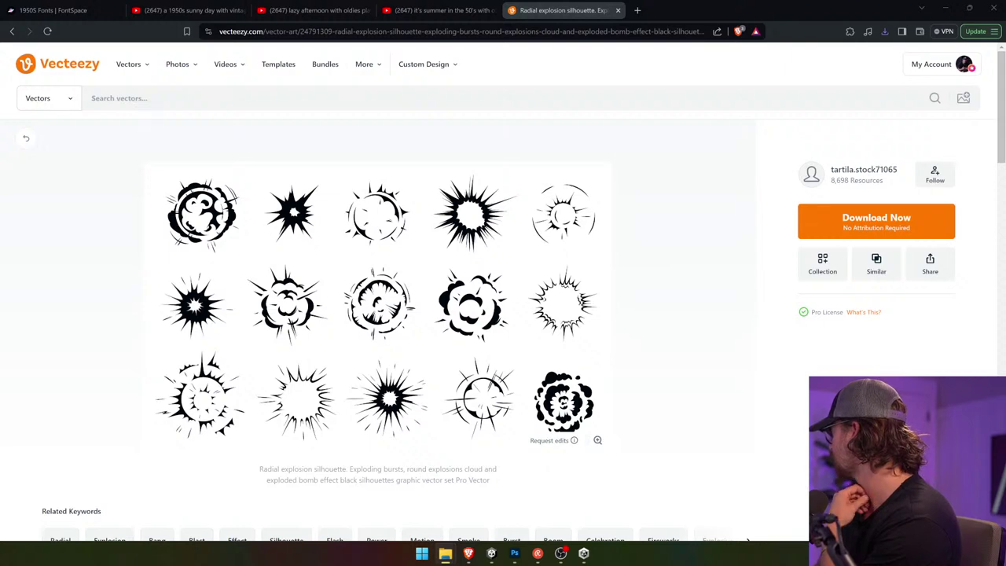
left_click(621, 381)
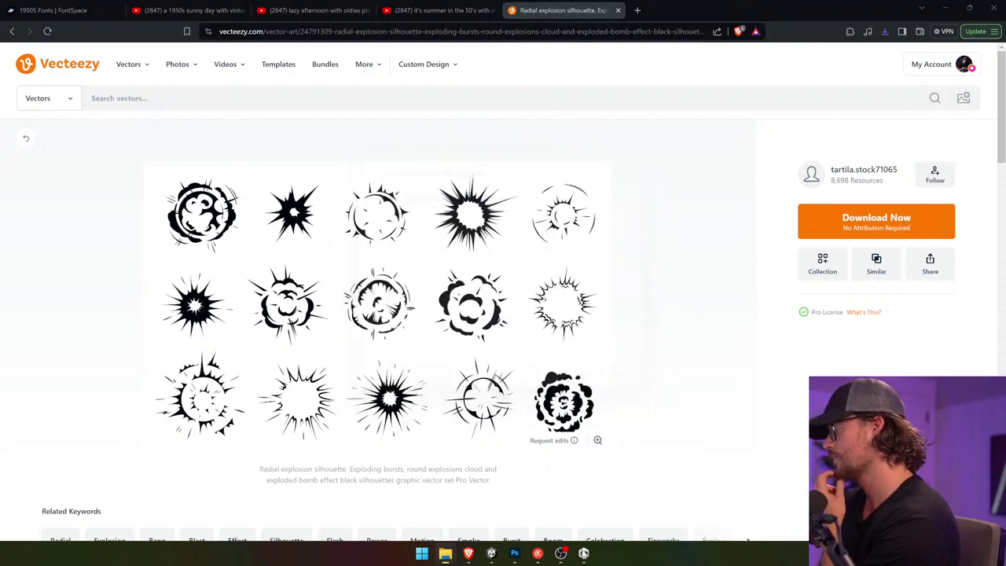
left_click(515, 555)
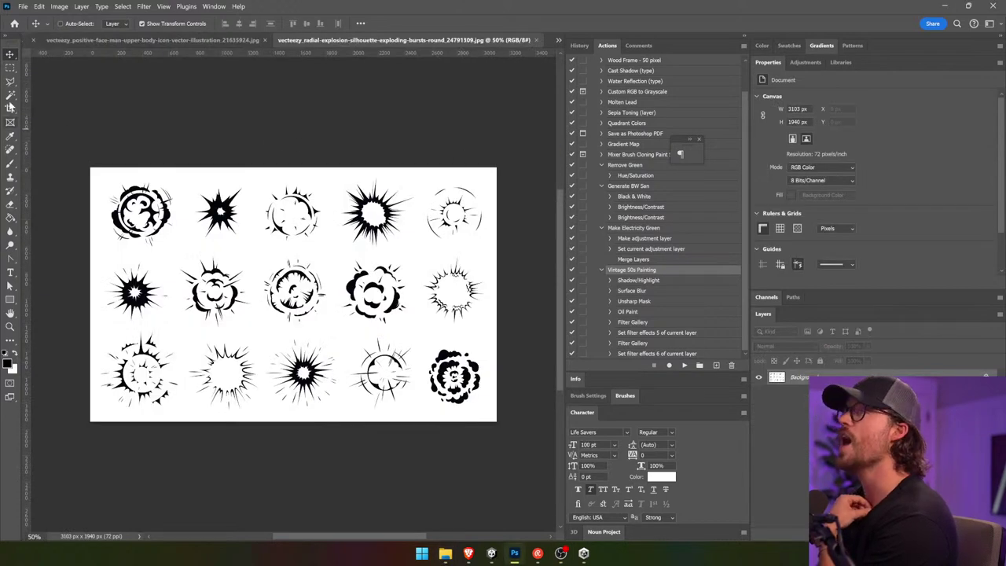
- Select all the black explosion shapes with the Magic Wand, Contiguous turned off, and copy them
left_click(10, 95)
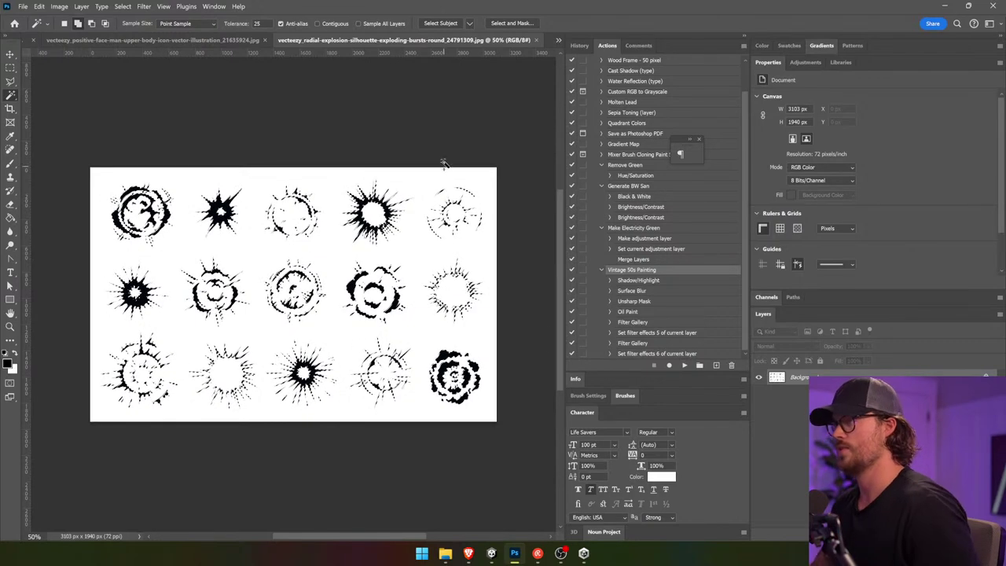
left_click(367, 227)
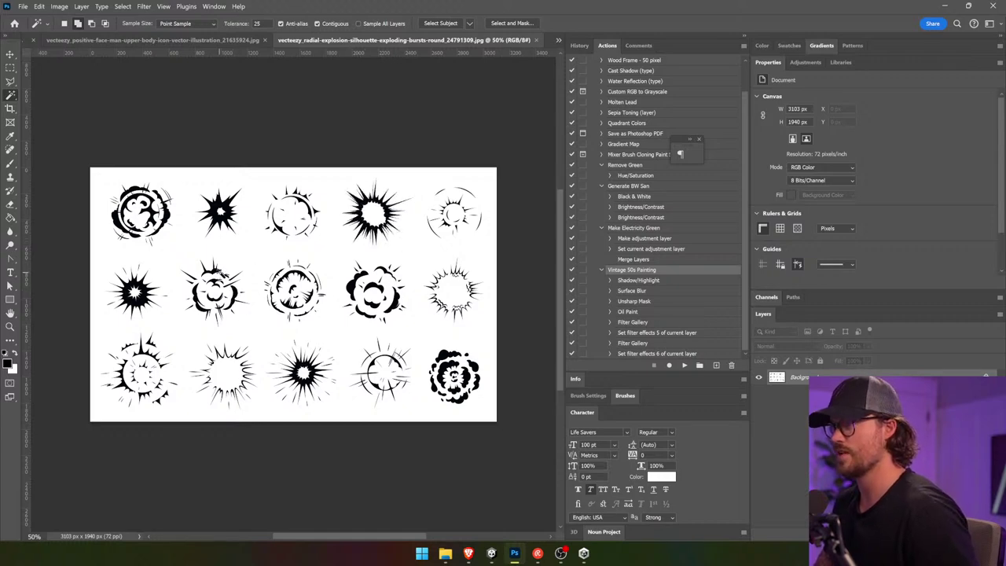
key("z")
left_click_drag(231, 313, 378, 369)
left_click(11, 95)
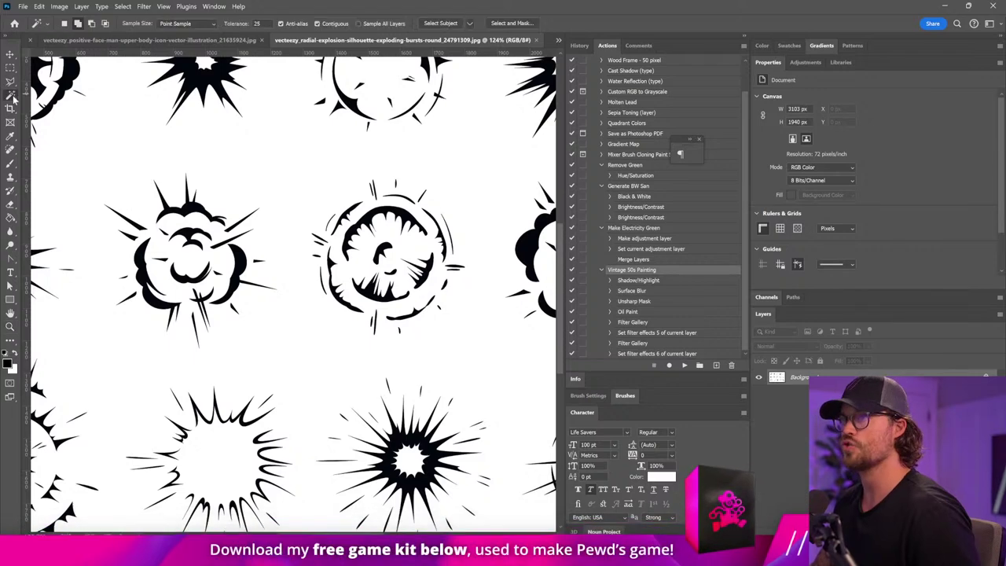
left_click(319, 23)
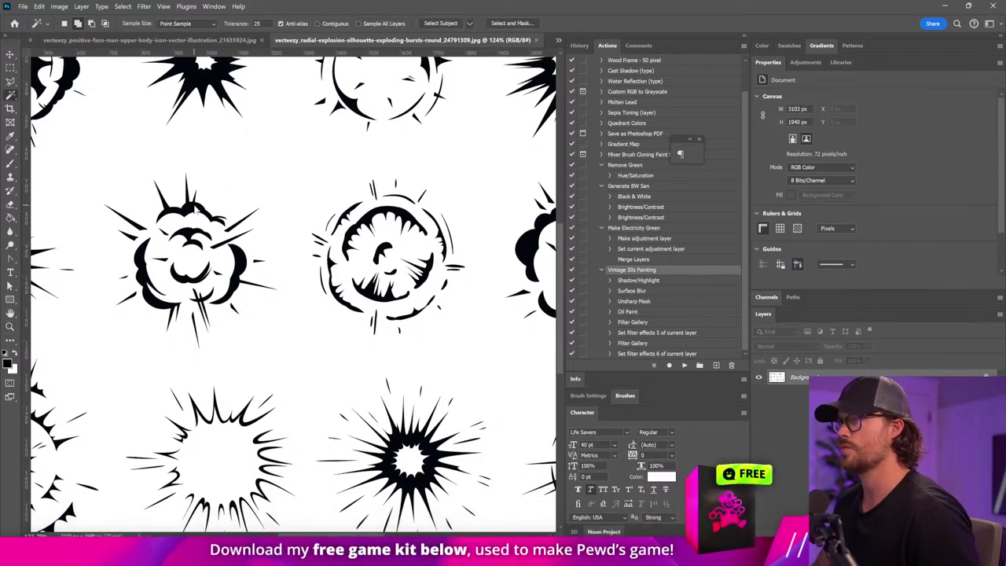
left_click(192, 211)
key("ctrl+c")
- Paste the explosion shapes over the strongman image, marquee-copy one cloud burst, and close that image without saving
left_click(222, 40)
key("ctrl+v")
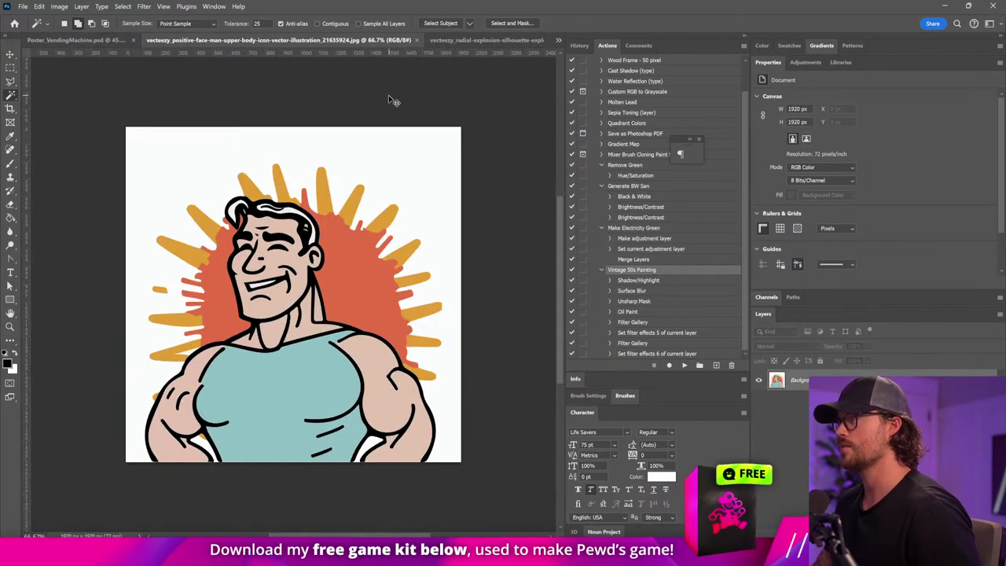
key("v")
left_click_drag(411, 276, 446, 218)
key("m")
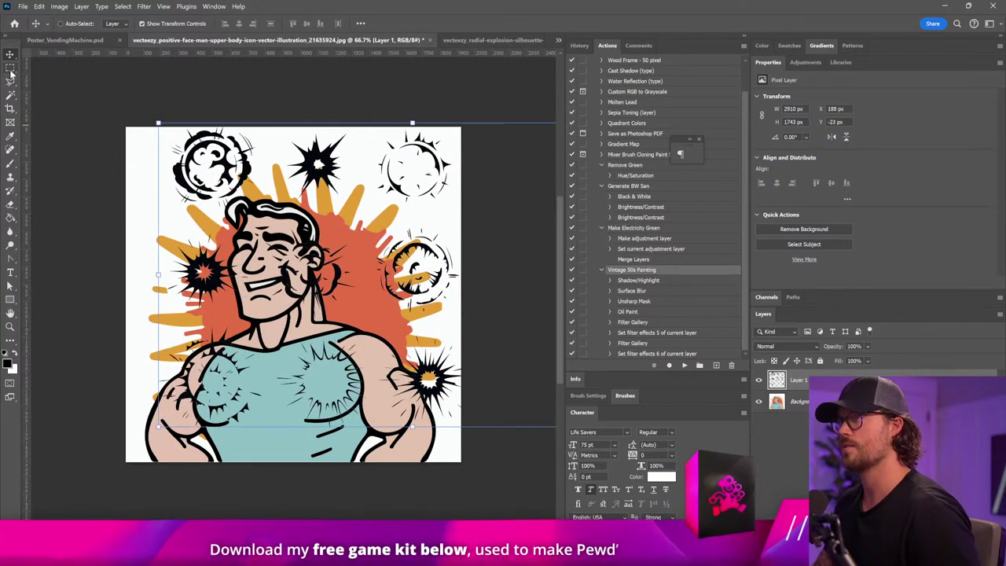
left_click(431, 40)
left_click(553, 217)
- Paste the cloud burst into the vending machine poster and place its layer above the machine's Brightness/Contrast adjustment
left_click(123, 41)
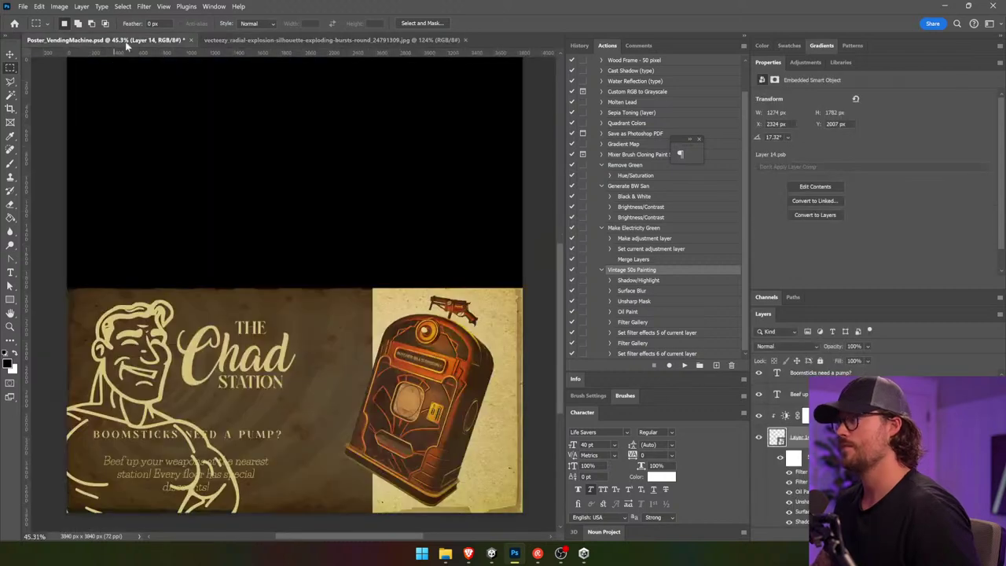
key("ctrl+v")
key("v")
left_click_drag(374, 250, 441, 370)
scroll(787, 448, "down", 3)
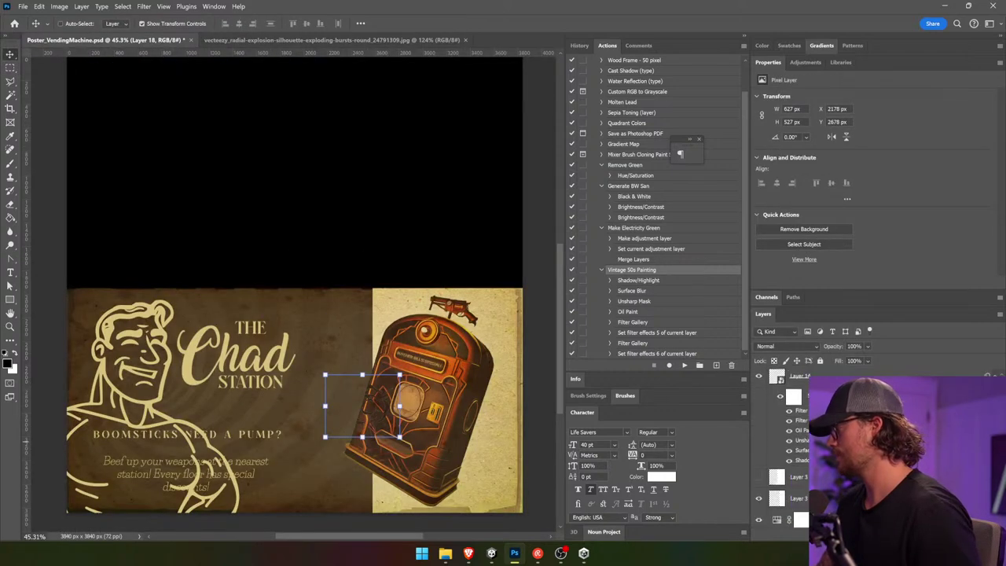
scroll(786, 448, "up", 3)
left_click_drag(794, 478, 794, 450)
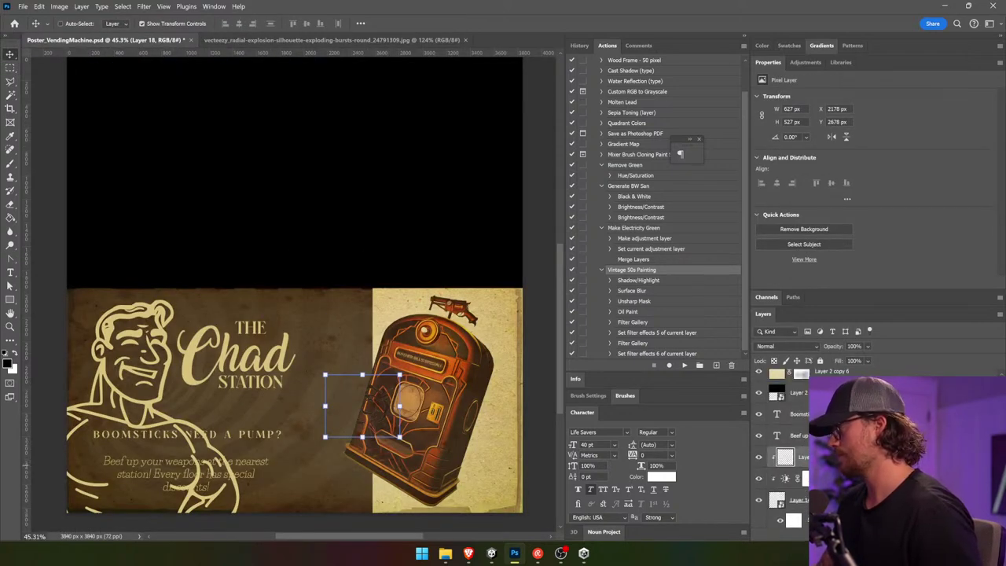
- Enlarge the cloud burst to about 1653 by 1389 px and move it over the vending machine
left_click_drag(325, 373, 205, 272)
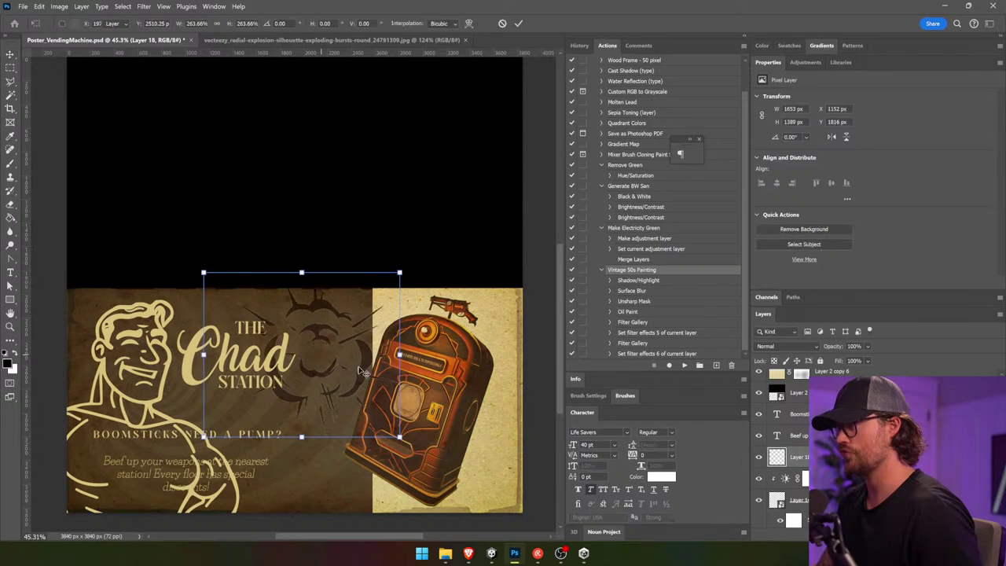
key("Return")
left_click_drag(366, 370, 436, 414)
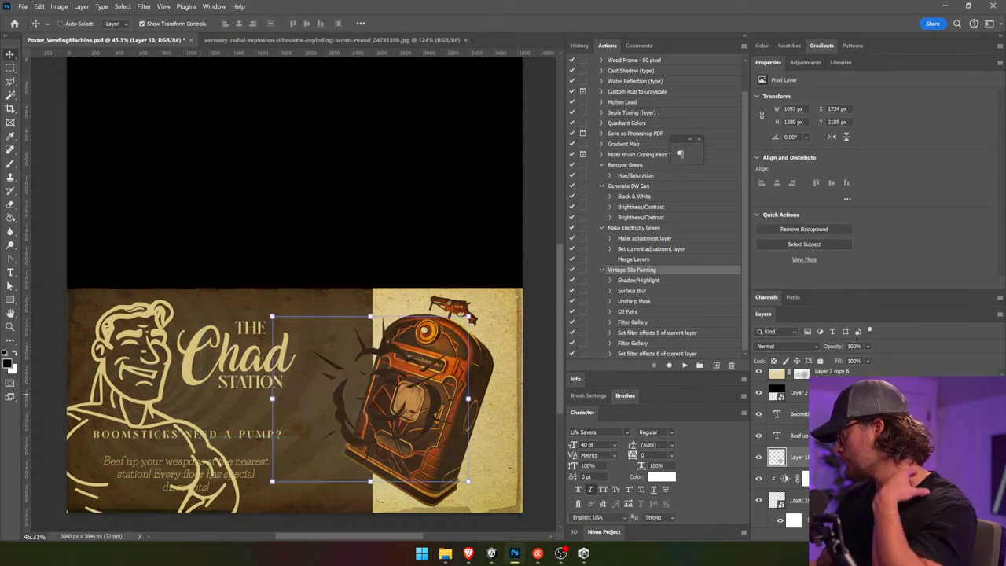
- Put the cloud burst layer directly beneath Layer 14, scale it up about 120% and position it behind the vending machine
double_click(777, 65)
left_click_drag(832, 250, 810, 363)
left_click_drag(466, 390, 504, 390)
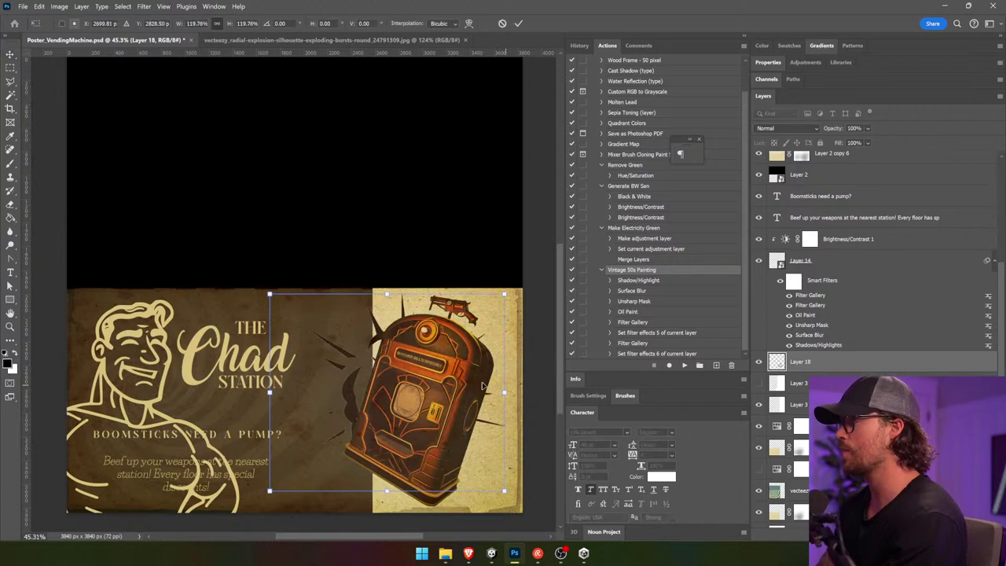
key("Return")
left_click_drag(432, 386, 445, 401)
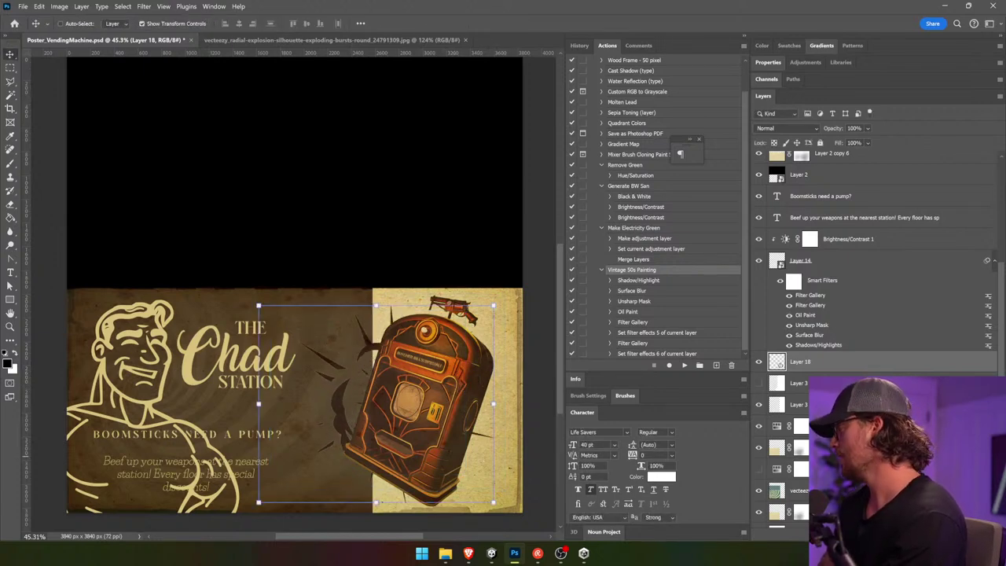
- Give the cloud burst a Color Overlay in cream, ead18e, at 100% opacity
key("ctrl+alt+shift+o")
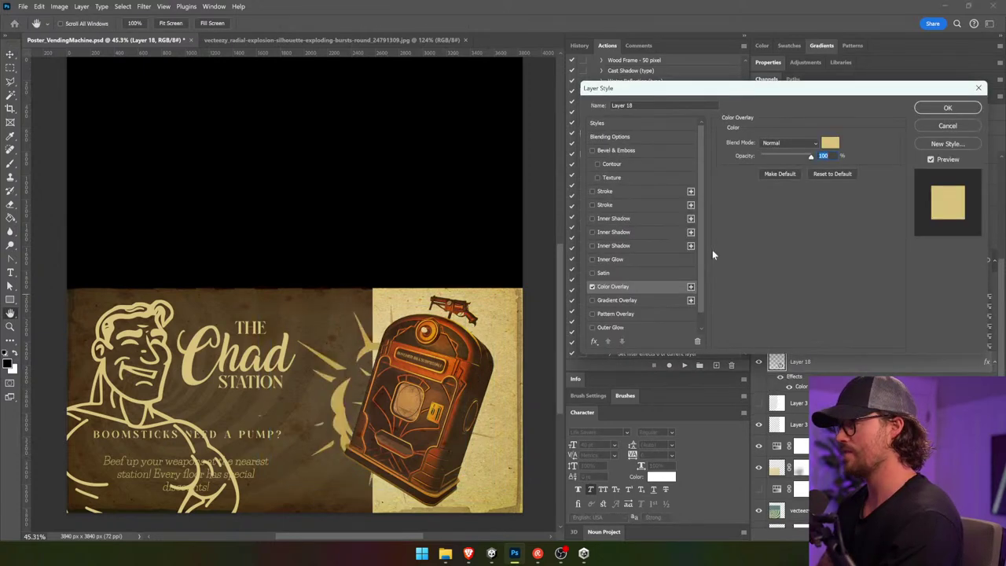
left_click(829, 145)
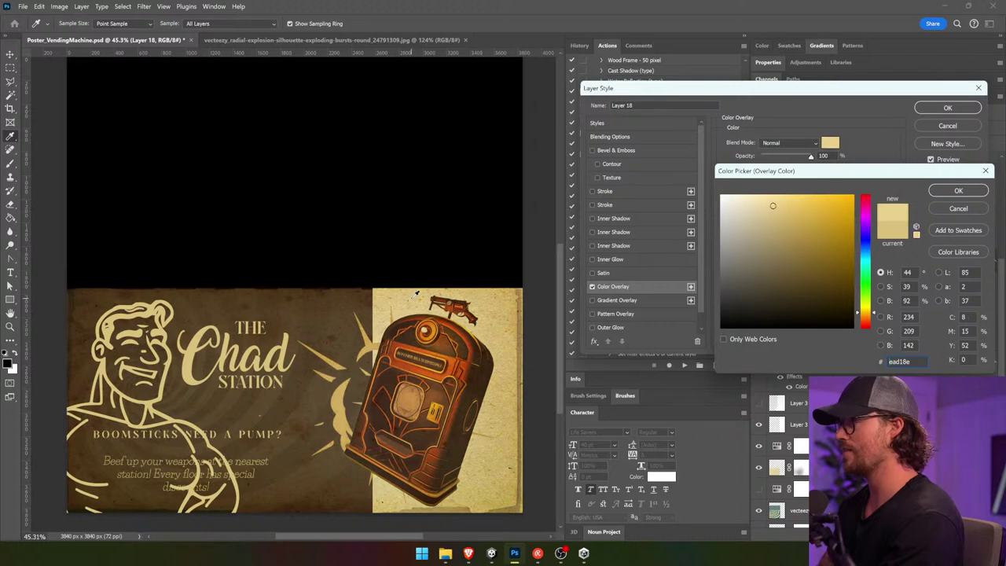
left_click(937, 191)
left_click(948, 107)
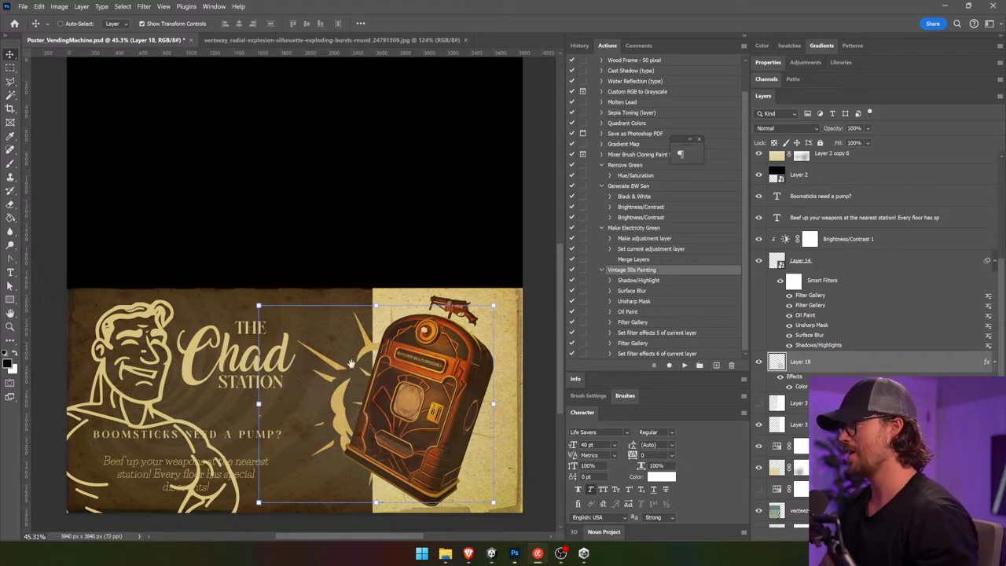
- Reword the end of the promotional paragraph to "Every floor has a special bang for your buck!"
left_click_drag(399, 393, 417, 350)
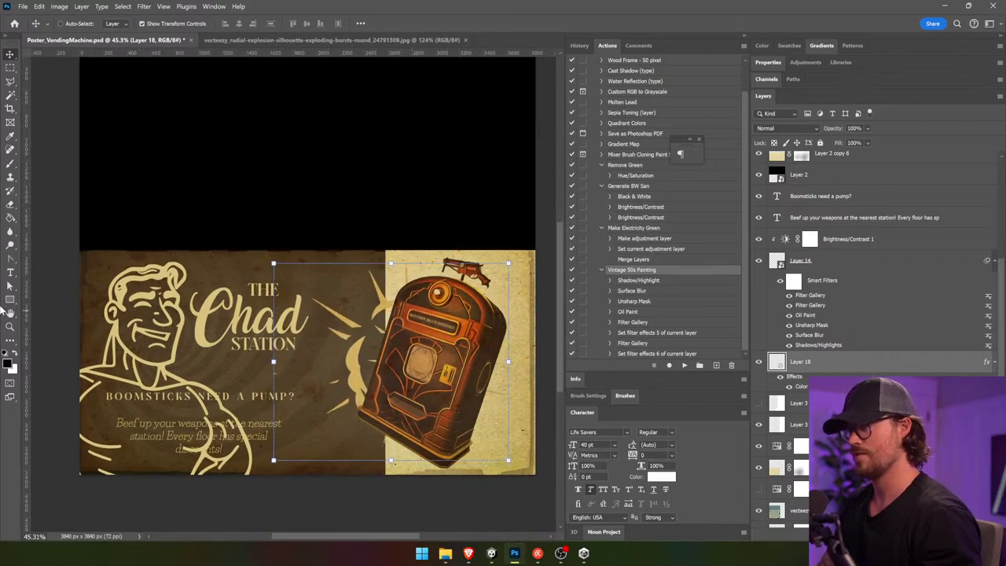
left_click(11, 271)
left_click(184, 445)
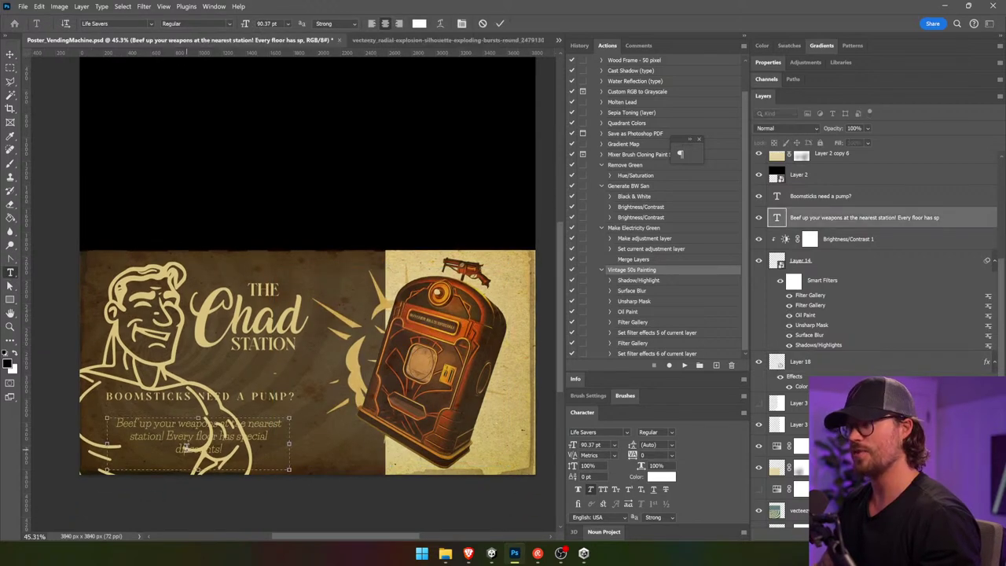
double_click(209, 449)
type("bang for")
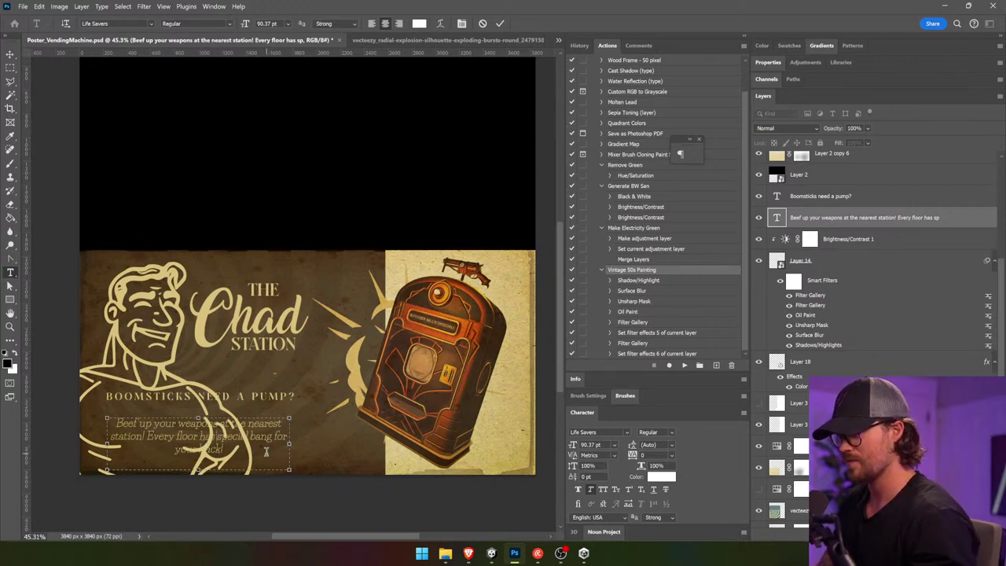
type("a")
- Left-align the promotional paragraph and move it right, beside the strongman's arm
key("ctrl+a")
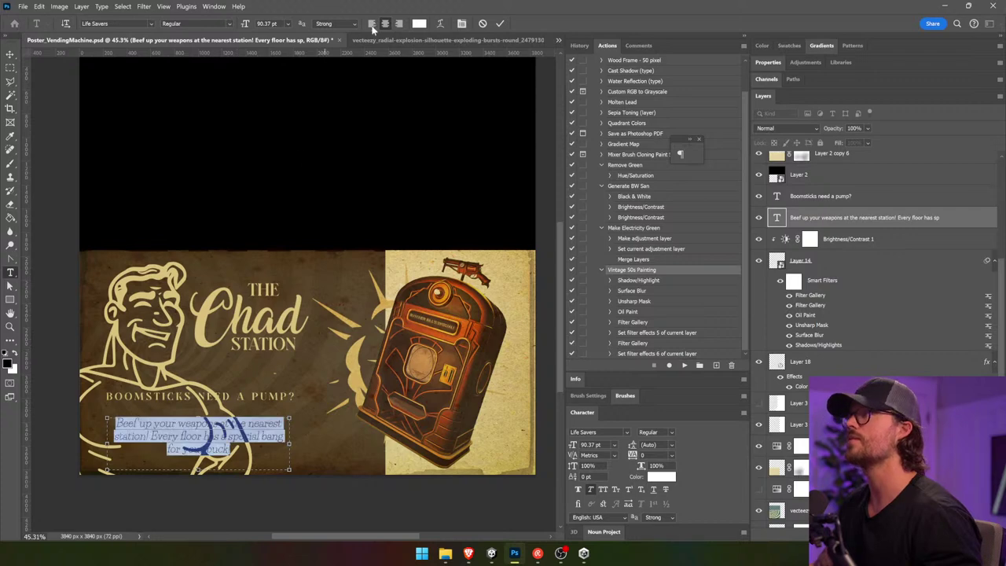
left_click(372, 24)
left_click(10, 54)
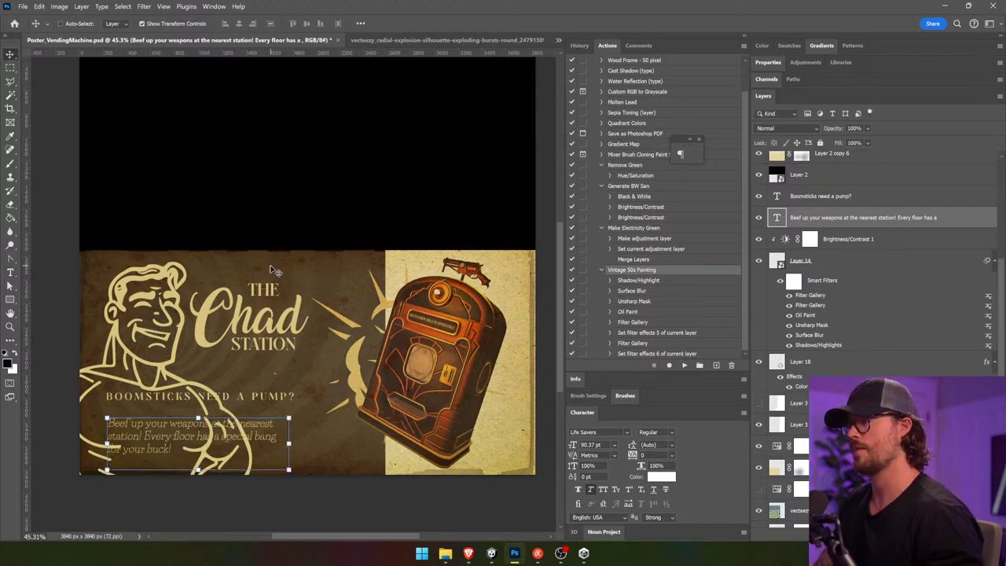
left_click_drag(196, 444, 341, 445)
- Narrow the promotional paragraph's text box and move the paragraph clear of the vending machine on the brown area
left_click(10, 273)
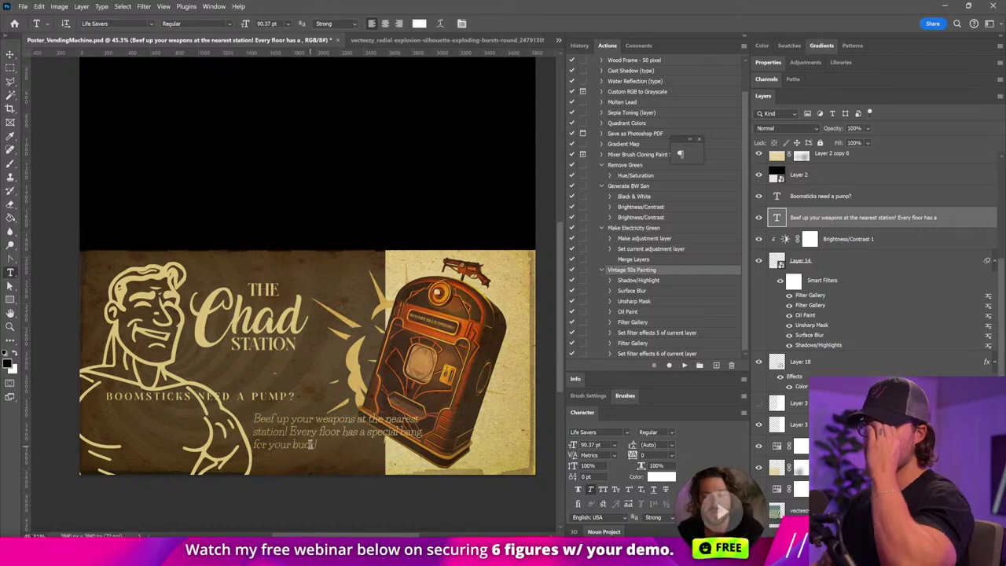
left_click(312, 445)
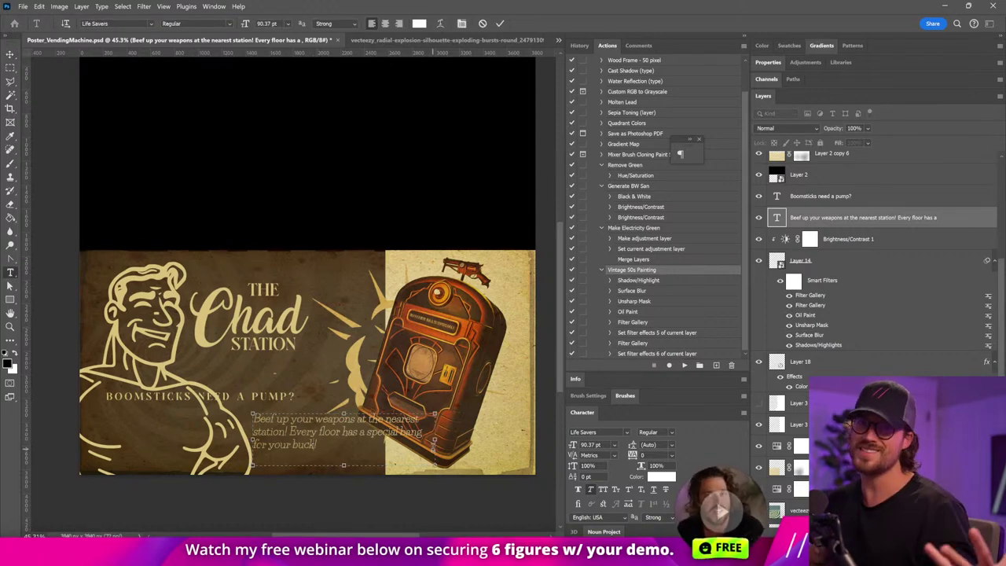
left_click_drag(435, 466, 394, 464)
left_click(9, 54)
left_click_drag(204, 147, 175, 174)
- Rotate the strongman outline clockwise and shift it so his body is cropped by the poster's left edge
left_click_drag(165, 302, 144, 299)
left_click_drag(217, 248, 248, 299)
key("Return")
left_click_drag(107, 336, 123, 313)
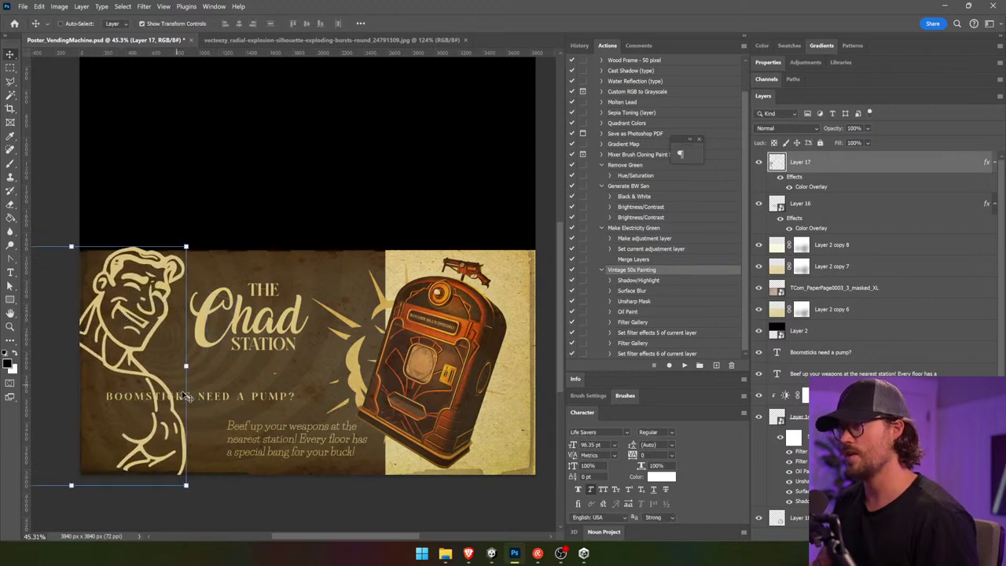
- Lock the texture layers Layer 2 copy 8, Layer 2 copy 7, TCom_PaperPage0003_3_masked_XL and Layer 2 copy 6
left_click(232, 399)
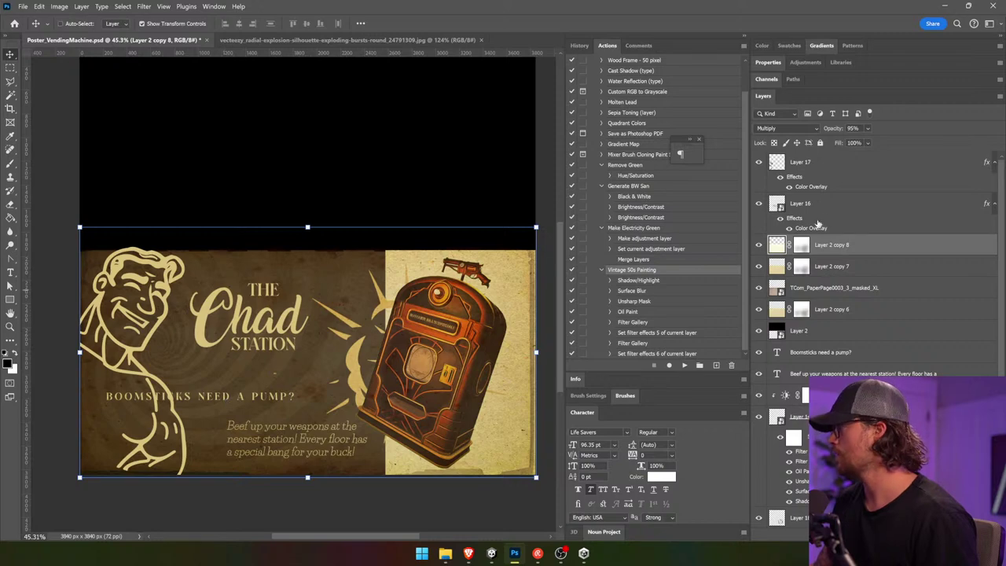
left_click(820, 142)
left_click(226, 403)
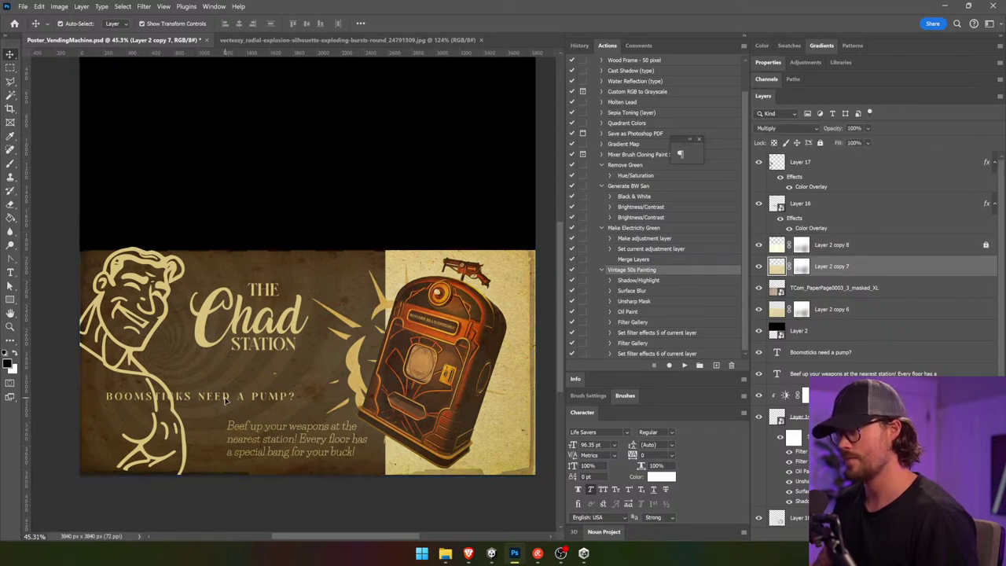
left_click(307, 388, "ctrl")
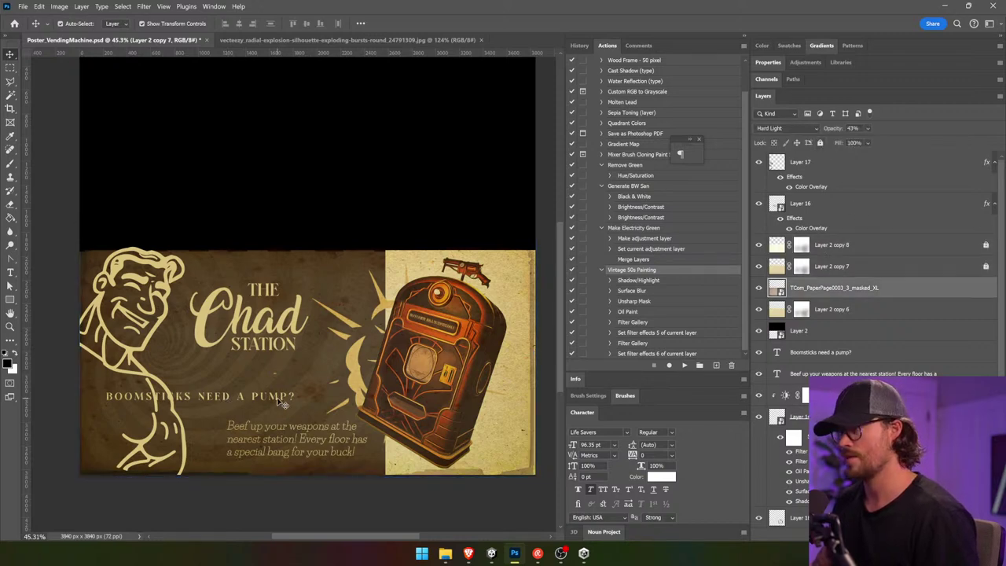
key("ctrl+slash")
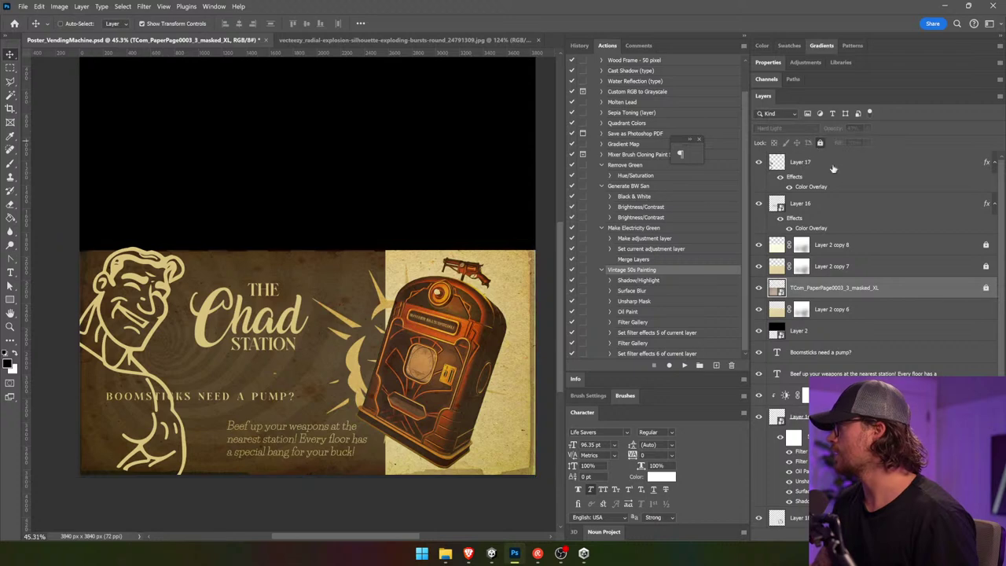
key("ctrl+slash")
- Break the tagline "Boomsticks need a pump?" into two lines and position it beneath the title
left_click_drag(201, 405, 271, 388)
left_click(11, 275)
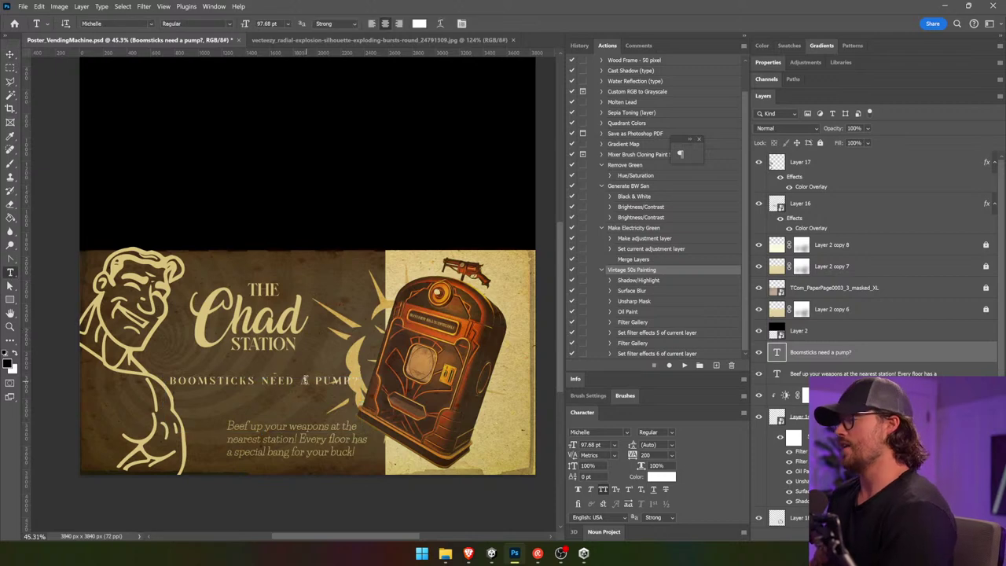
left_click(345, 390)
left_click(10, 54)
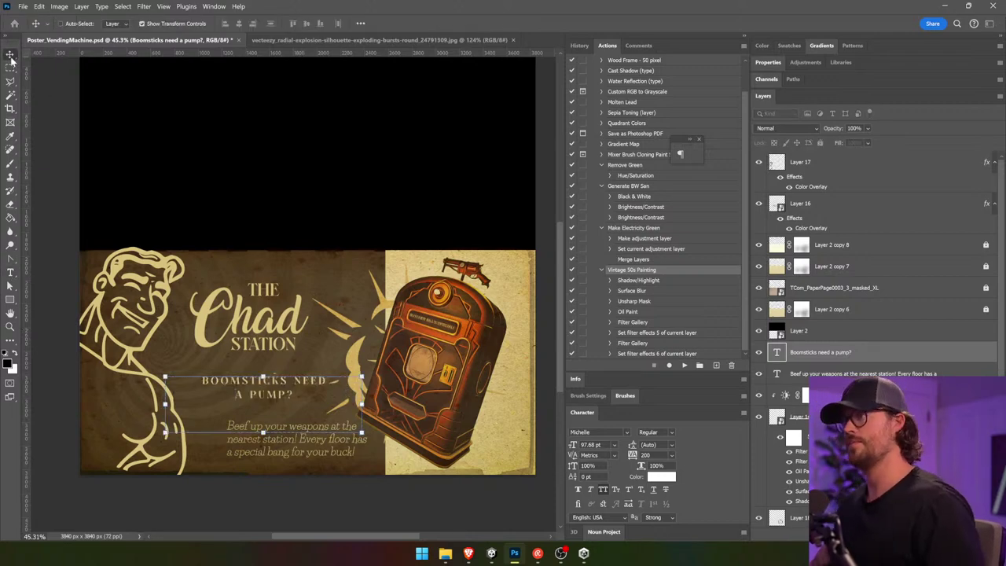
left_click_drag(416, 286, 405, 275)
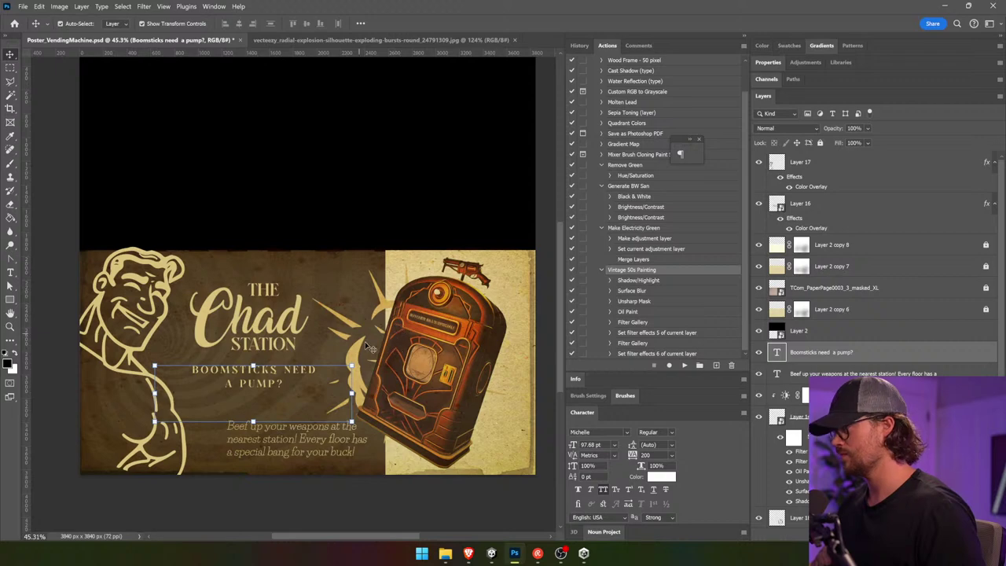
left_click(436, 500)
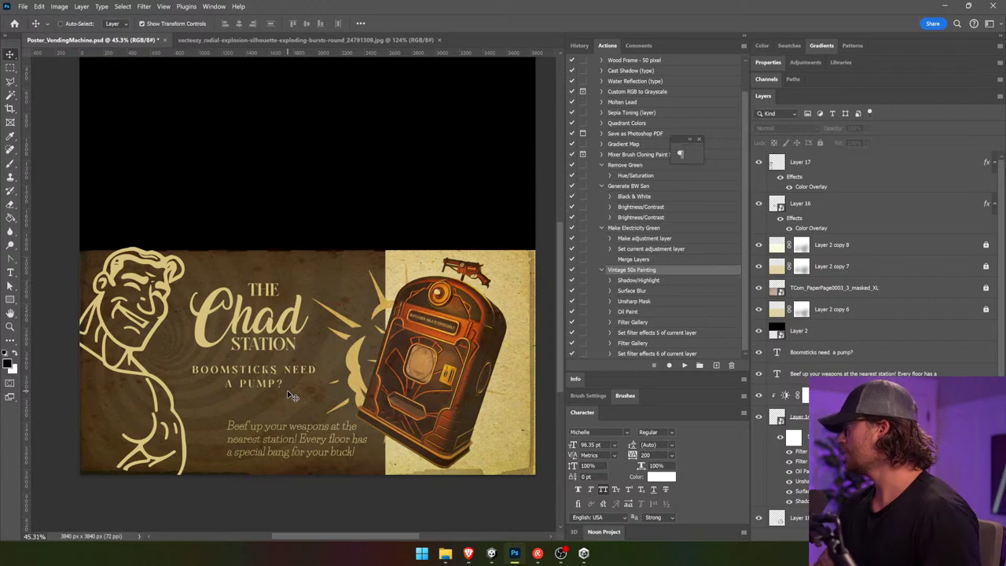
- Left-align the two-line tagline, narrow its text box and reposition it under the title
left_click_drag(279, 377, 303, 401)
key("shift+Down")
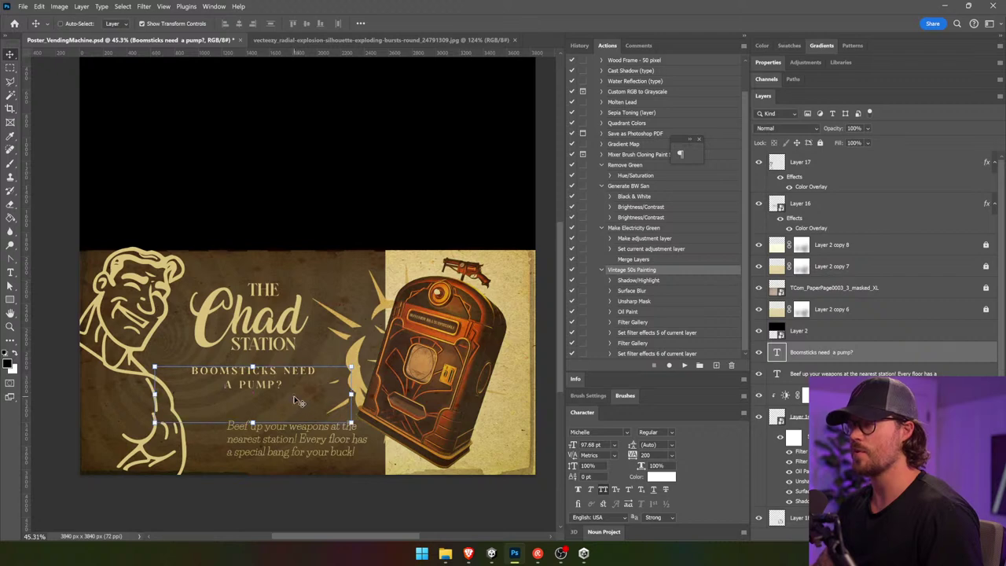
left_click(11, 273)
key("Return")
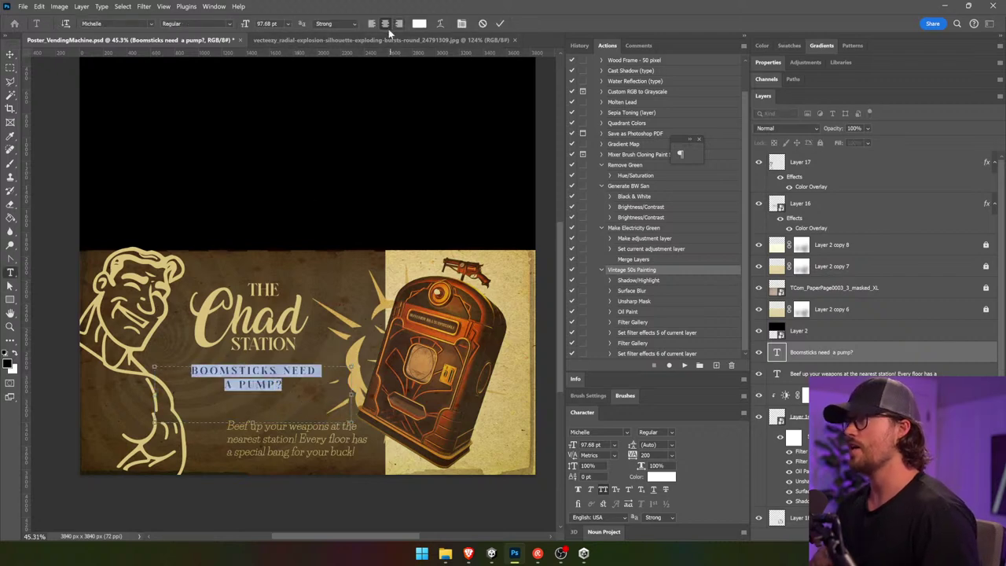
left_click_drag(354, 406, 292, 398)
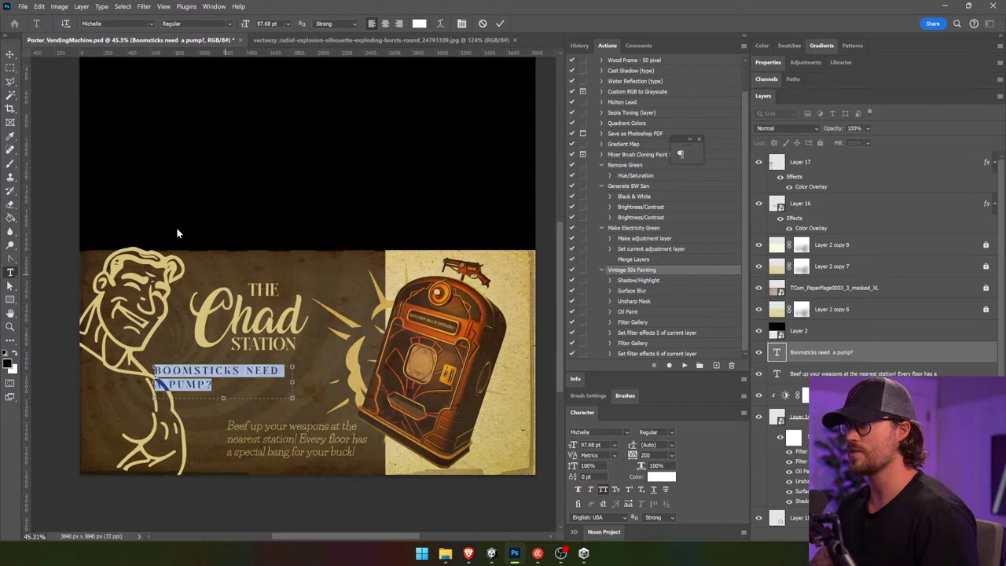
left_click(10, 55)
left_click_drag(280, 192, 321, 195)
- Move the promotional paragraph close beneath the tagline and shift the tagline down toward it
left_click(333, 460)
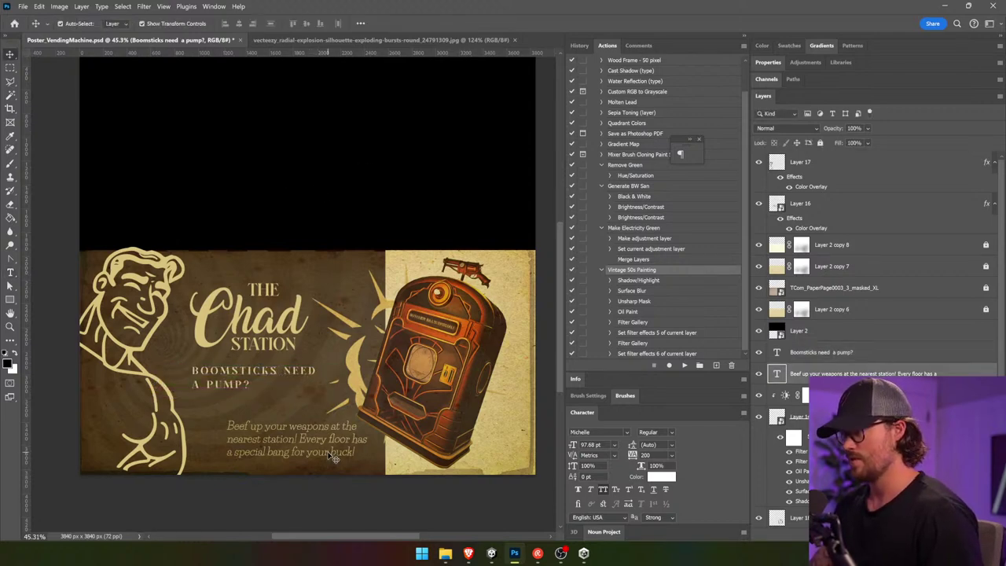
left_click_drag(334, 460, 308, 432)
left_click(268, 380, "shift")
left_click_drag(268, 380, 297, 409)
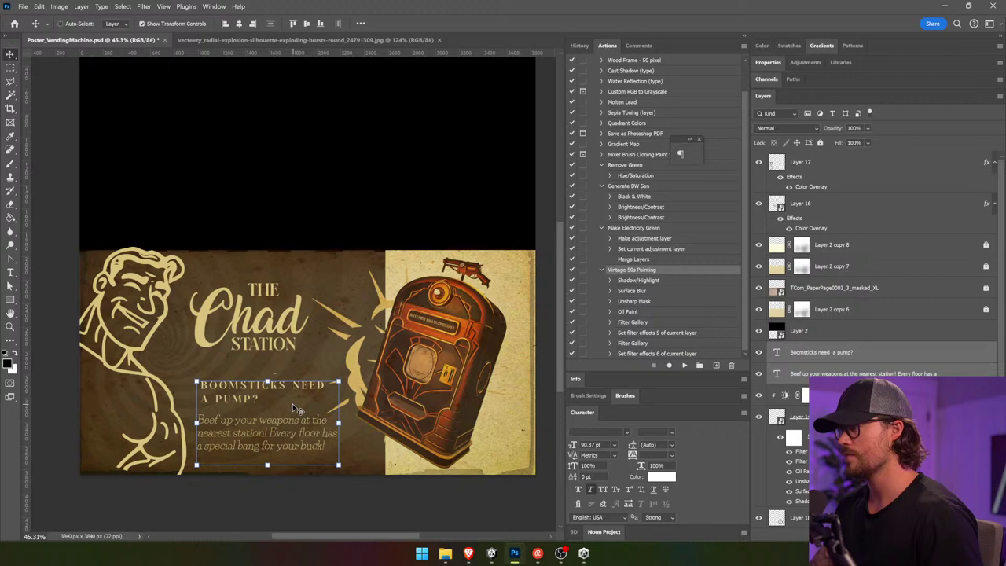
left_click(424, 496)
- Scale up "The Chad Station" title slightly and reposition it between the strongman's head and the burst
left_click(264, 313)
key("ctrl+t")
mouse_move(246, 291)
left_mouse_down()
mouse_move(245, 279)
mouse_move(247, 310)
left_mouse_up()
left_click_drag(285, 173, 285, 140)
key("Return")
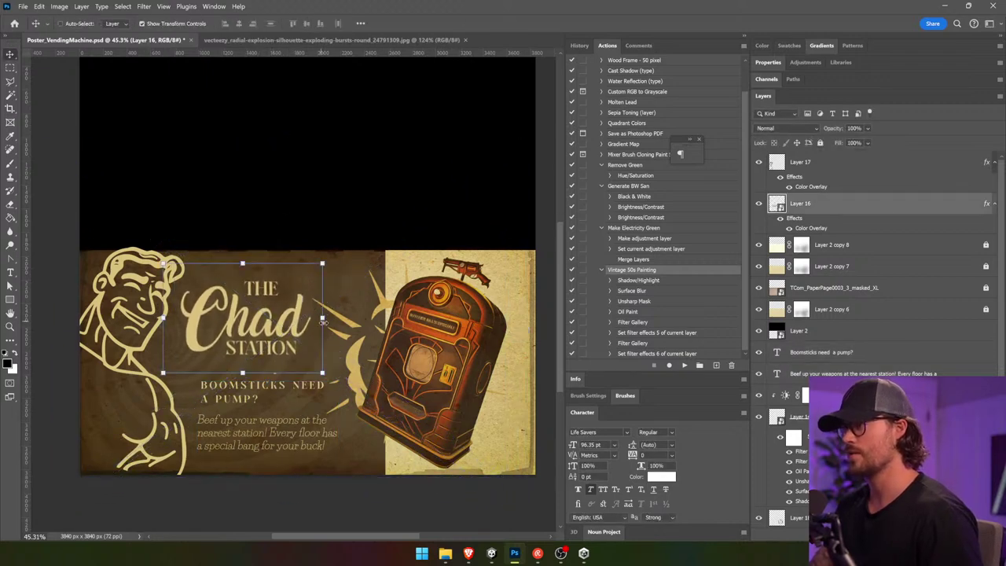
left_click_drag(323, 321, 378, 333)
- Nudge the tagline and promotional paragraph up together toward the title
left_click(311, 394)
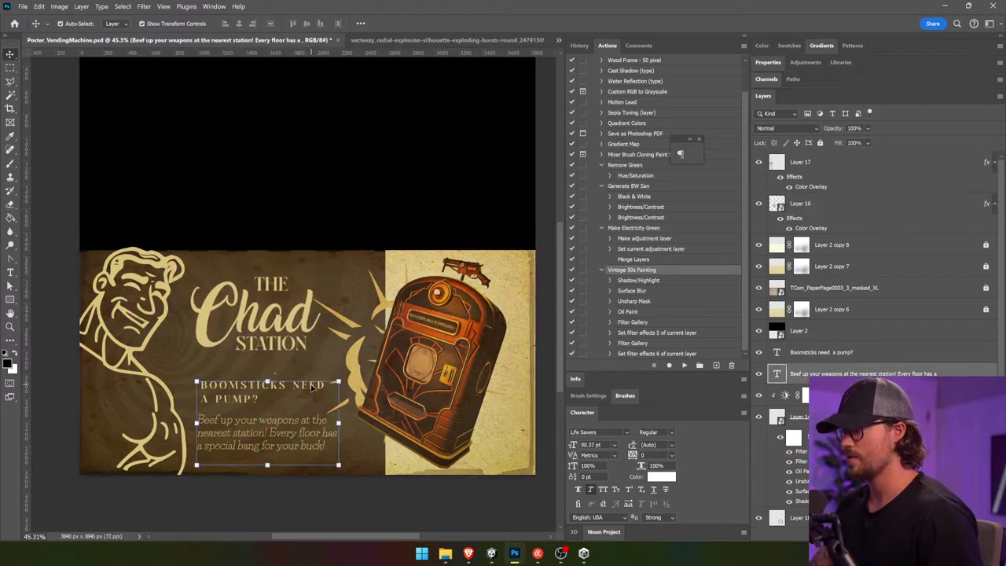
left_click(312, 387, "shift")
left_click_drag(312, 387, 311, 381)
left_click(332, 513)
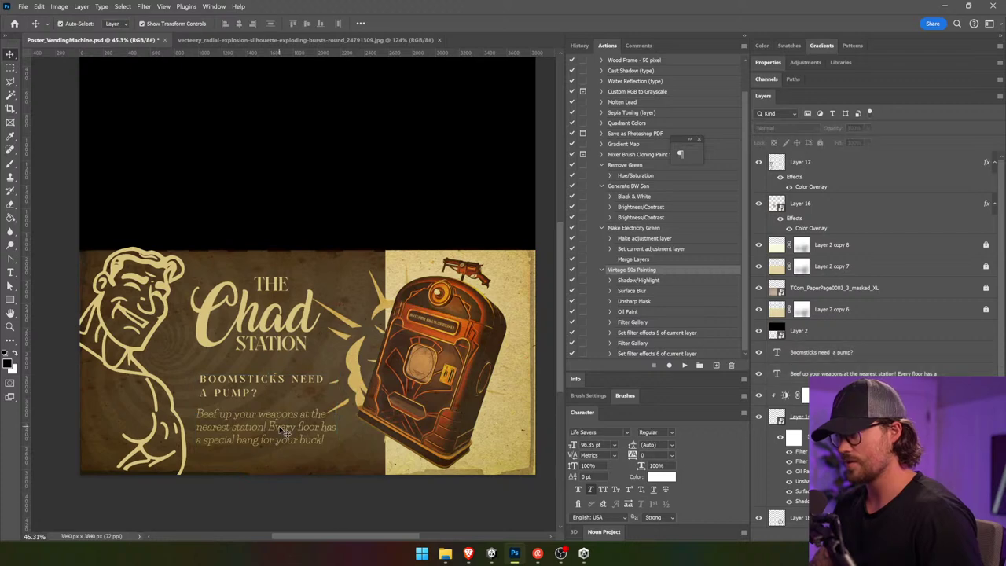
- Center-align the tagline text and reposition it between the title and the paragraph
left_click(281, 430)
key("t")
left_click(261, 381)
key("ctrl+a")
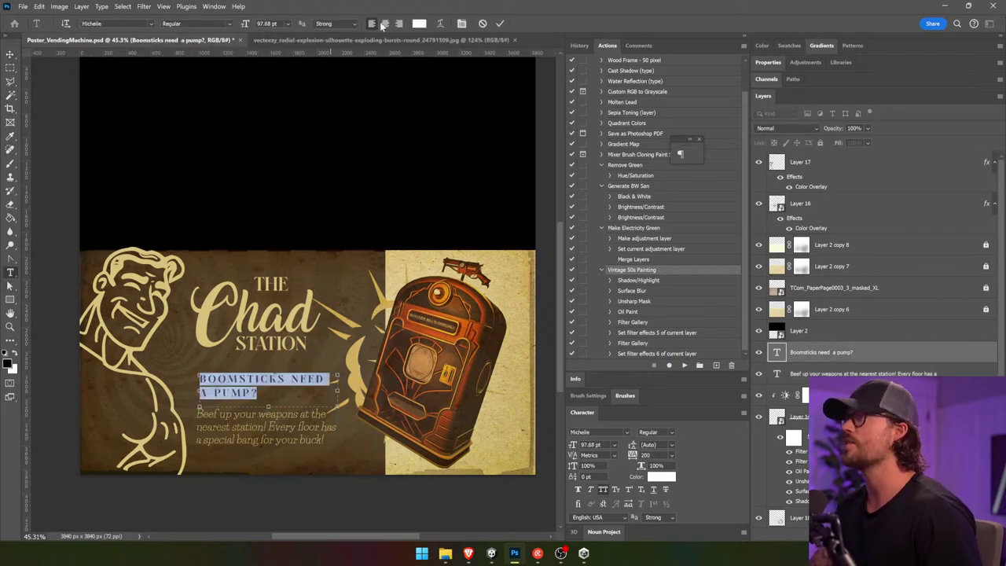
left_click(384, 23)
key("Escape")
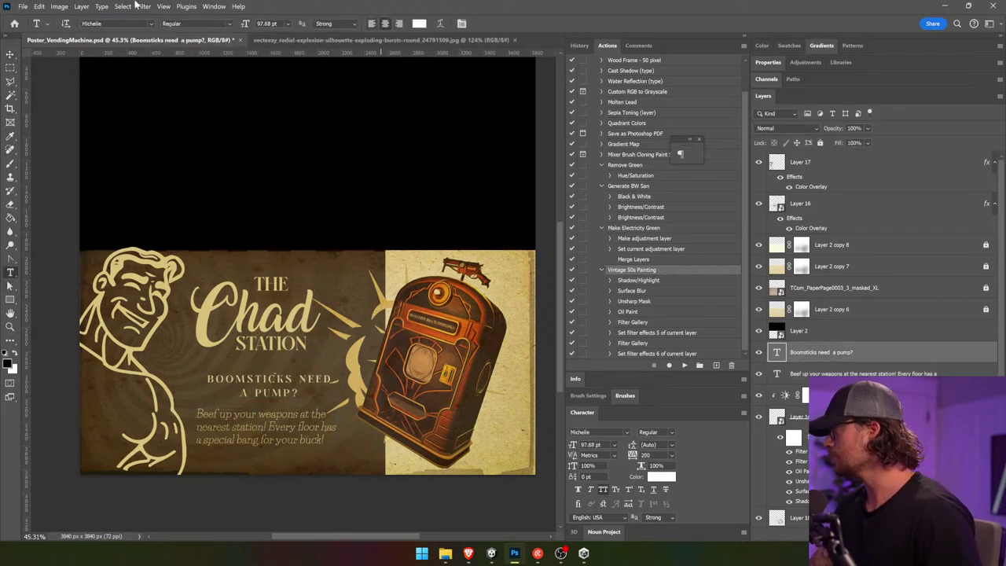
left_click(11, 54)
mouse_move(332, 193)
left_mouse_down()
mouse_move(322, 189)
mouse_move(325, 198)
left_mouse_up()
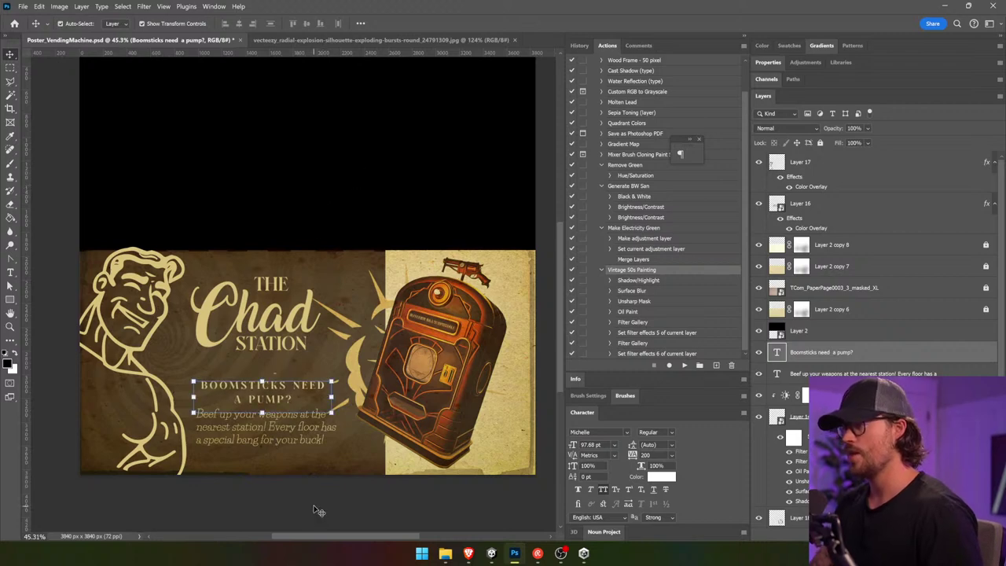
left_click(299, 422)
left_click(11, 272)
left_click(251, 431)
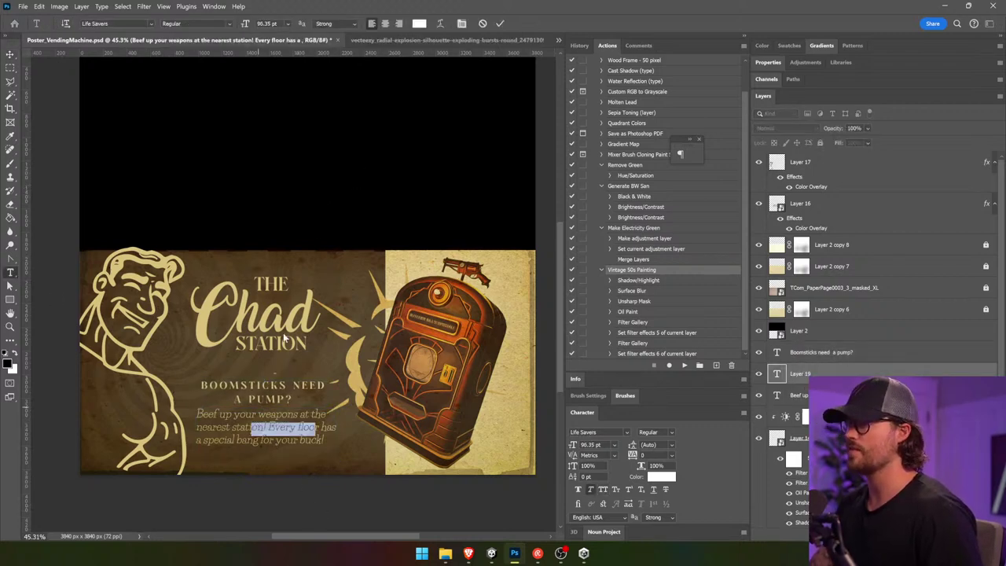
left_click(10, 54)
key("Delete")
- Center-align the promotional paragraph, place it beneath the tagline and nudge both texts down slightly
left_click(10, 272)
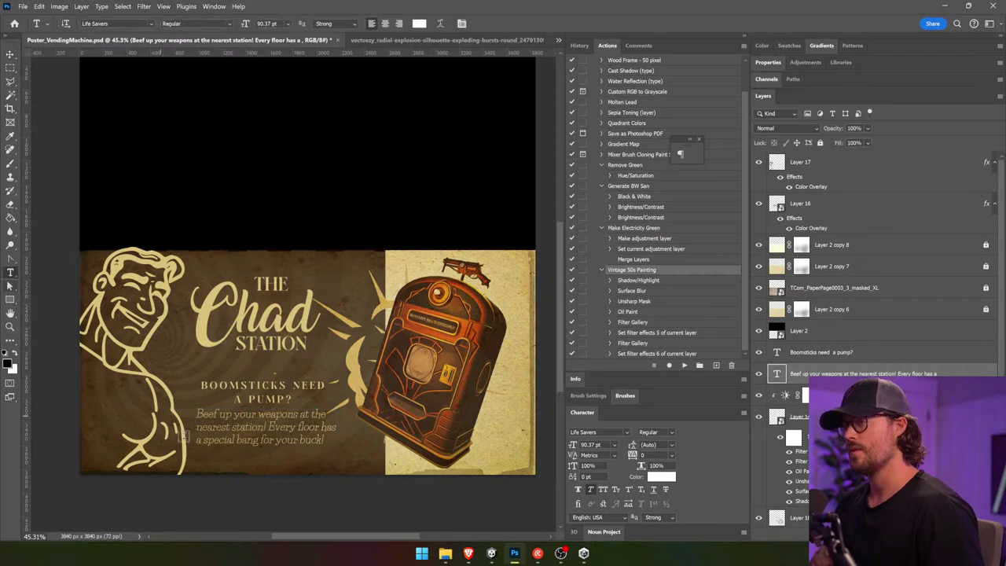
left_click(239, 429)
key("ctrl+a")
left_click(386, 23)
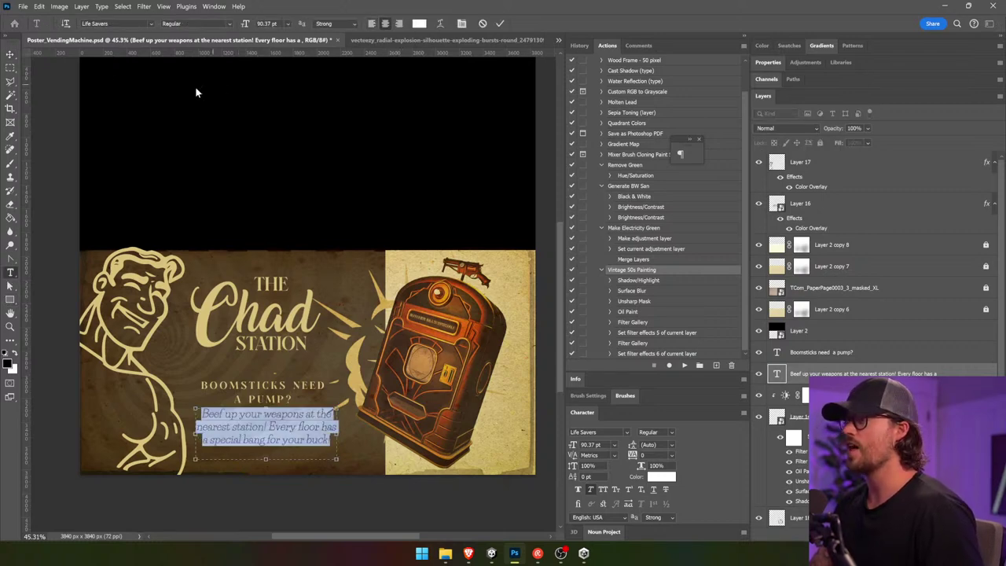
left_click(11, 55)
left_click_drag(410, 277, 402, 288)
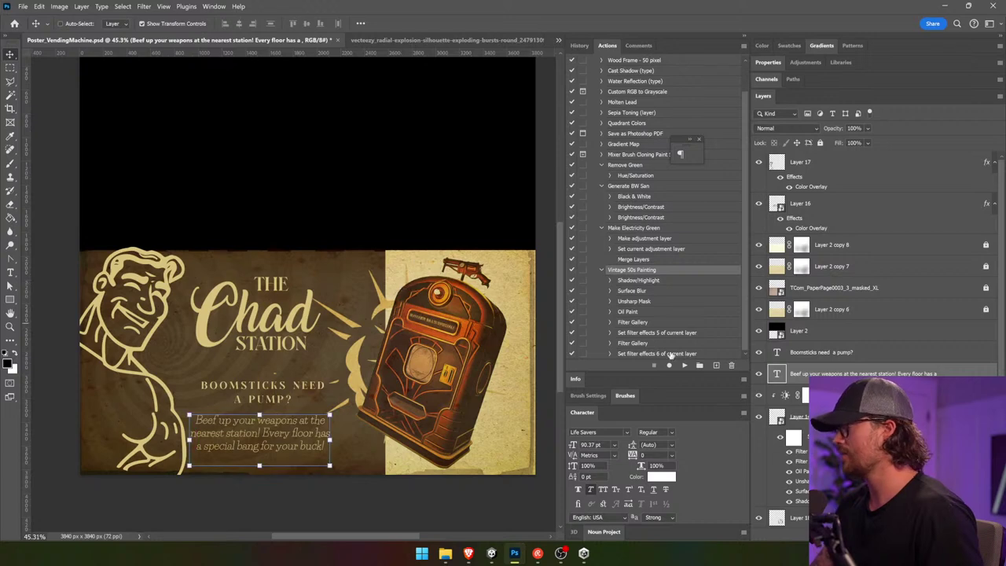
left_click(821, 352, "shift")
left_click_drag(398, 343, 398, 345)
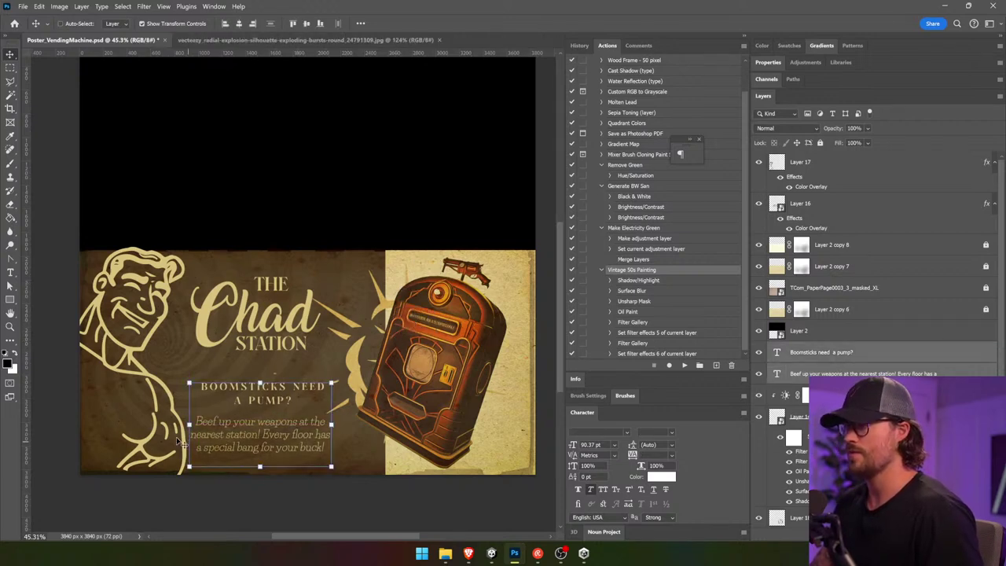
- Rotate the strongman outline slightly clockwise and fine-tune its position beside the title and text
left_click_drag(171, 397, 164, 377)
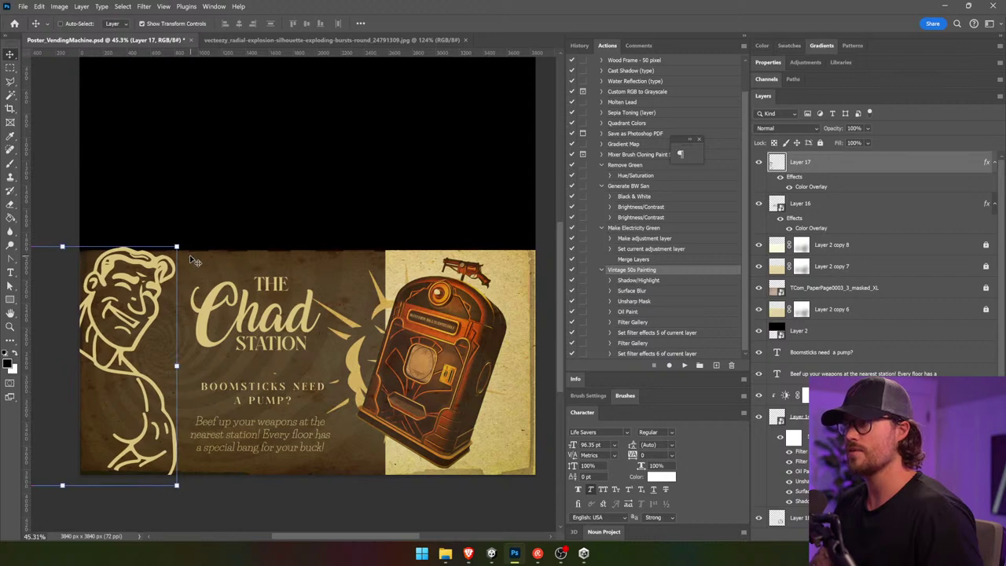
left_click_drag(182, 237, 185, 240)
key("Return")
left_click_drag(155, 289, 163, 292)
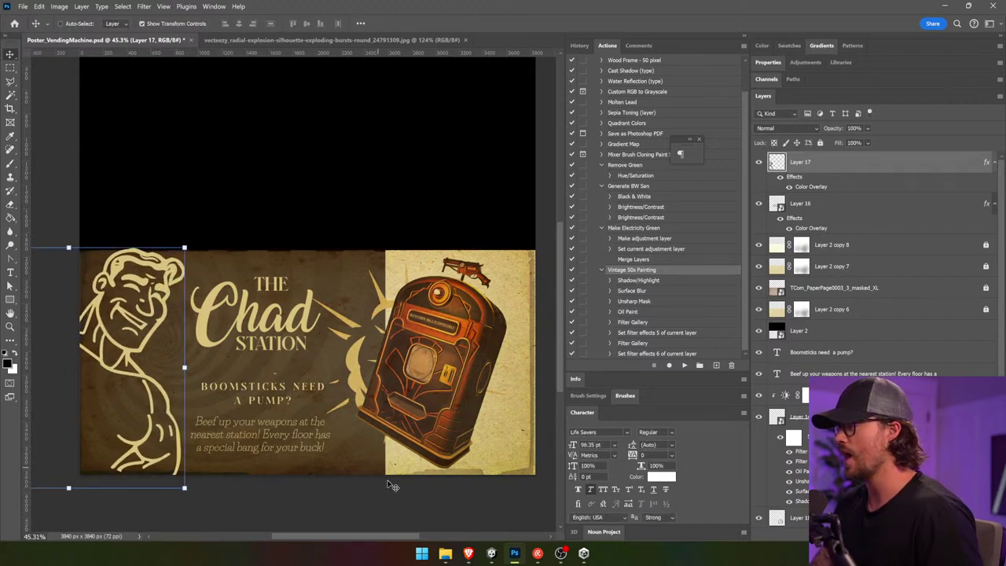
- Move the strongman and title layers, Layer 17 and Layer 16, below Layer 2 and directly above the tagline layer
left_click(831, 209, "shift")
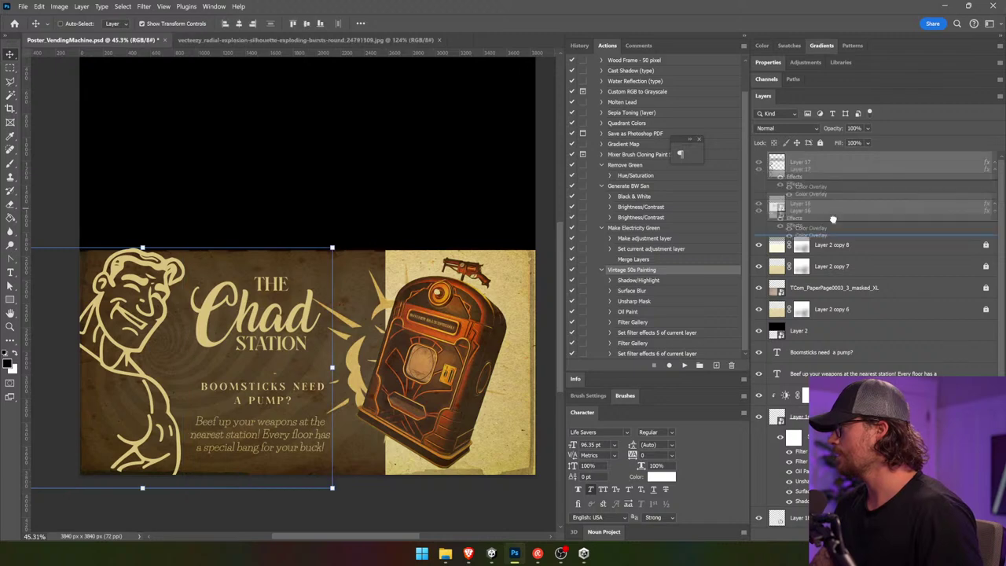
left_click_drag(831, 209, 835, 339)
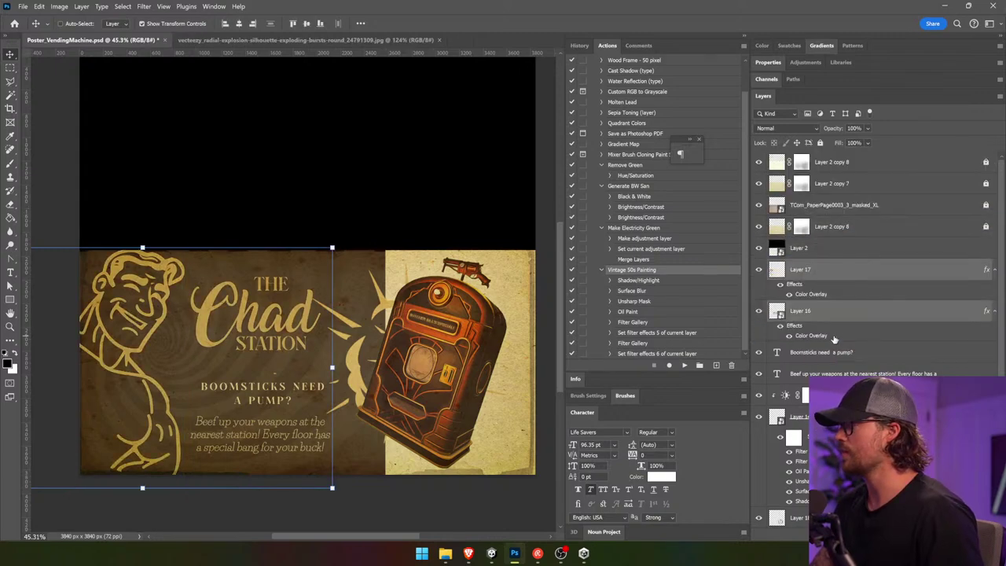
left_click(826, 272)
left_click(832, 314)
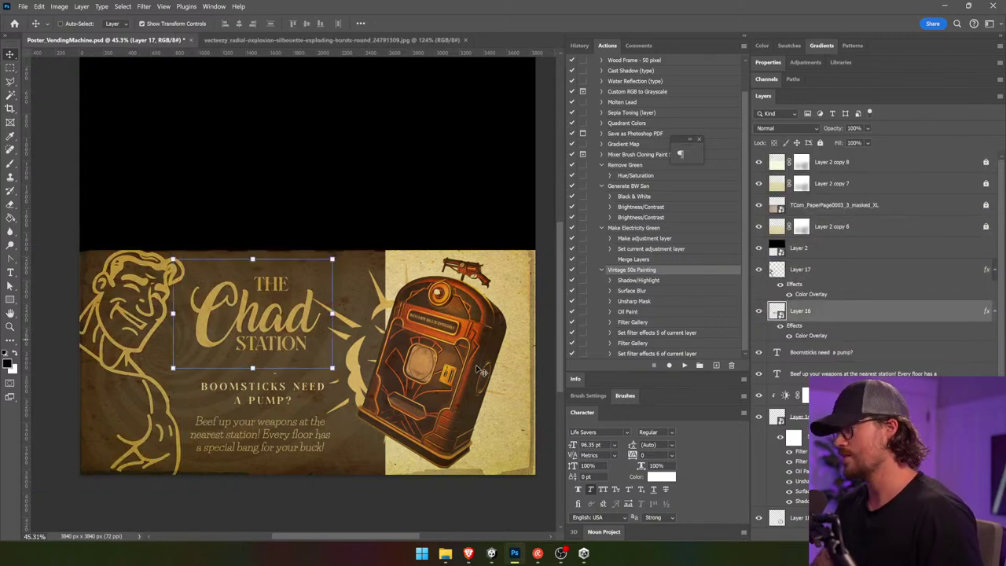
- Merge Hue/Saturation 2 with the background layers beneath it, and merge that result with Layer 3 copy 2
left_click(799, 416)
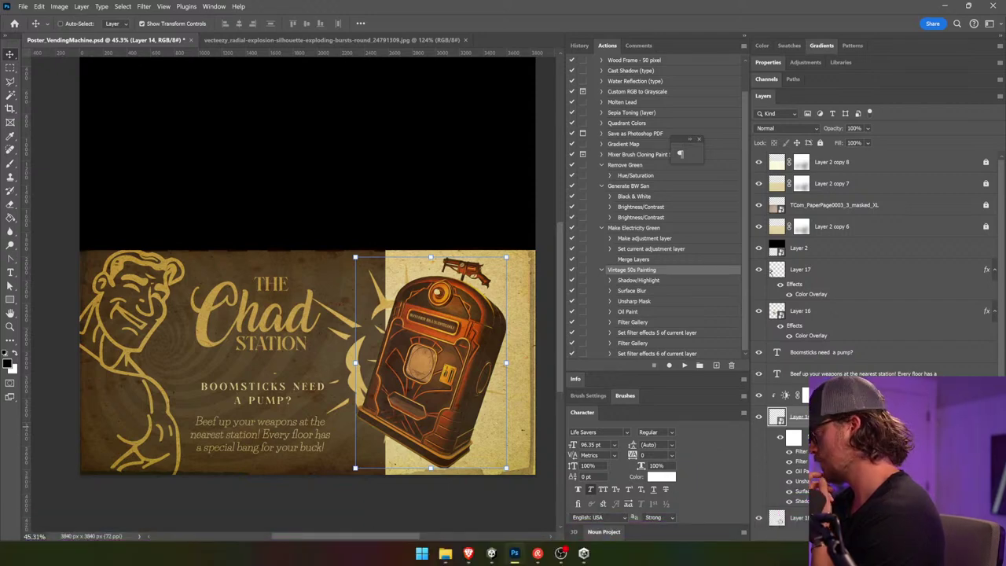
scroll(873, 315, "down", 5)
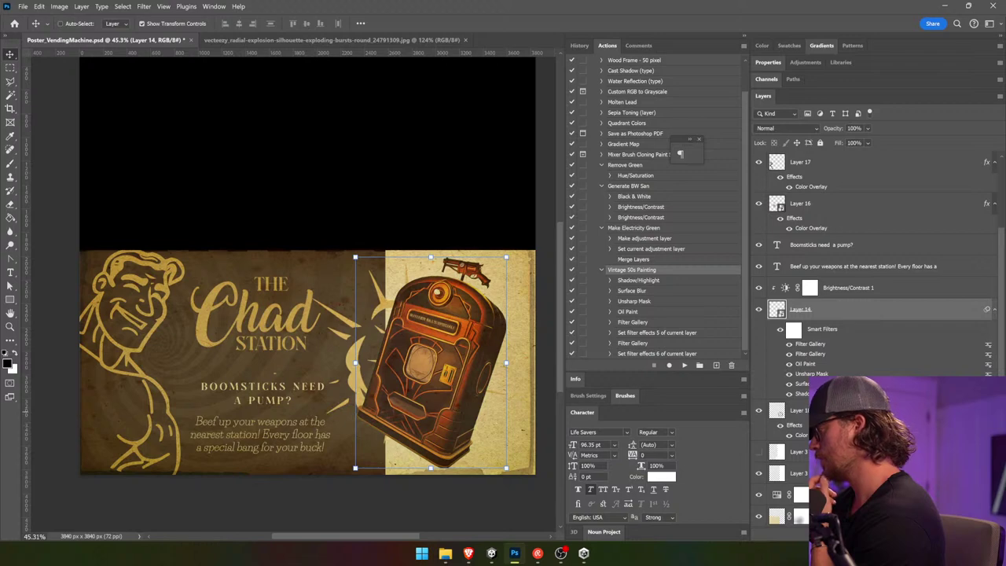
left_click(797, 416)
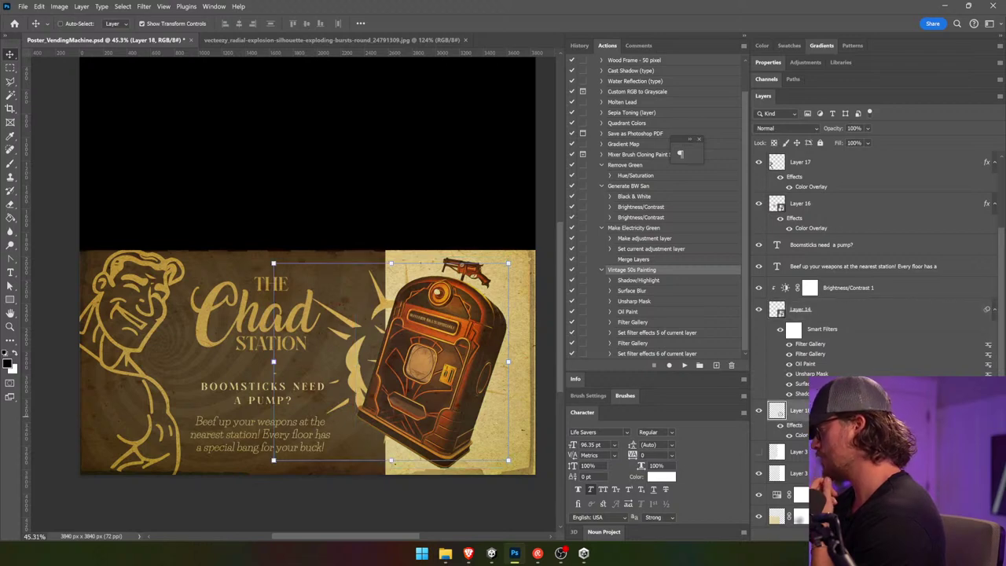
scroll(872, 314, "down", 3)
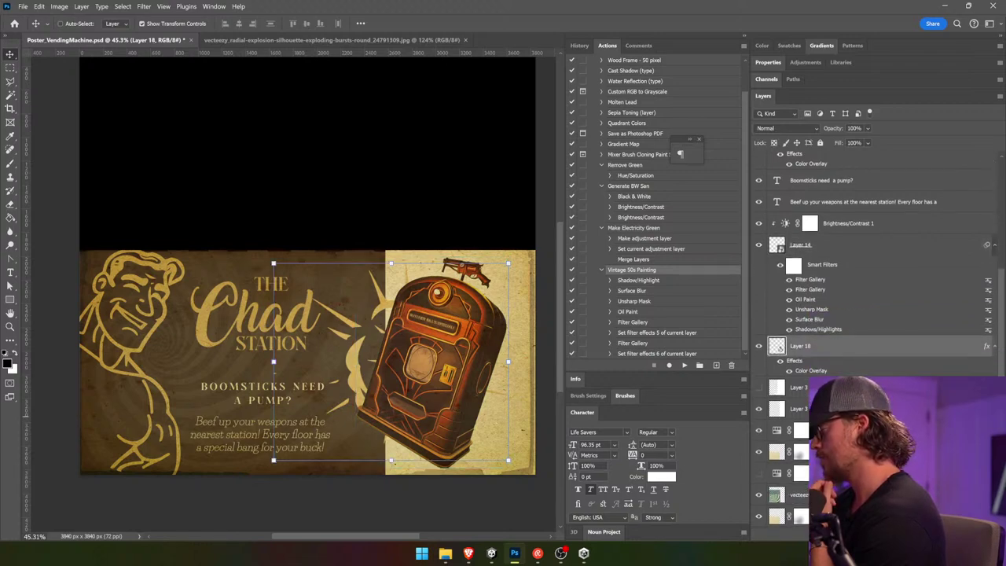
left_click(802, 430)
scroll(872, 342, "down", 1)
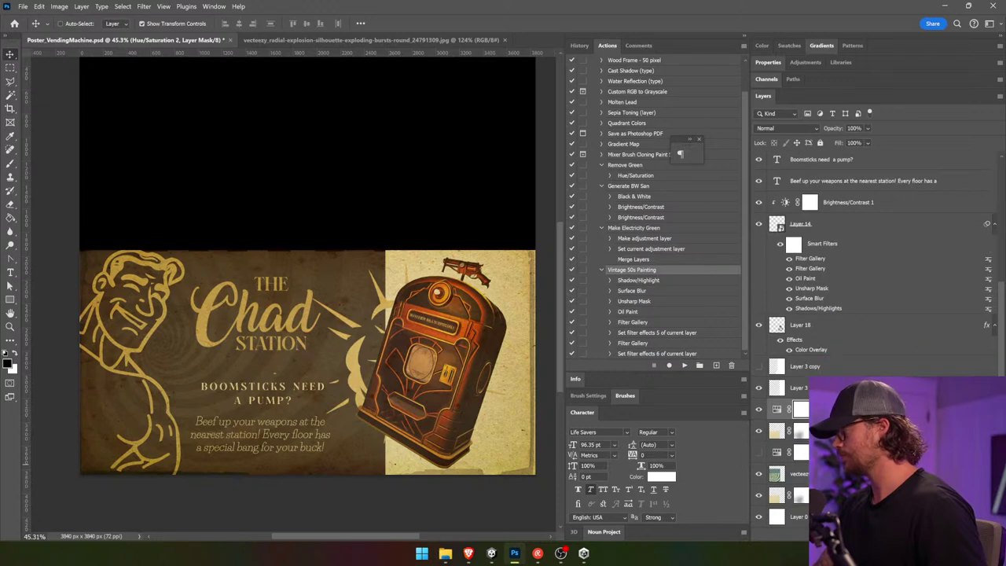
right_click(819, 290)
left_click(857, 363)
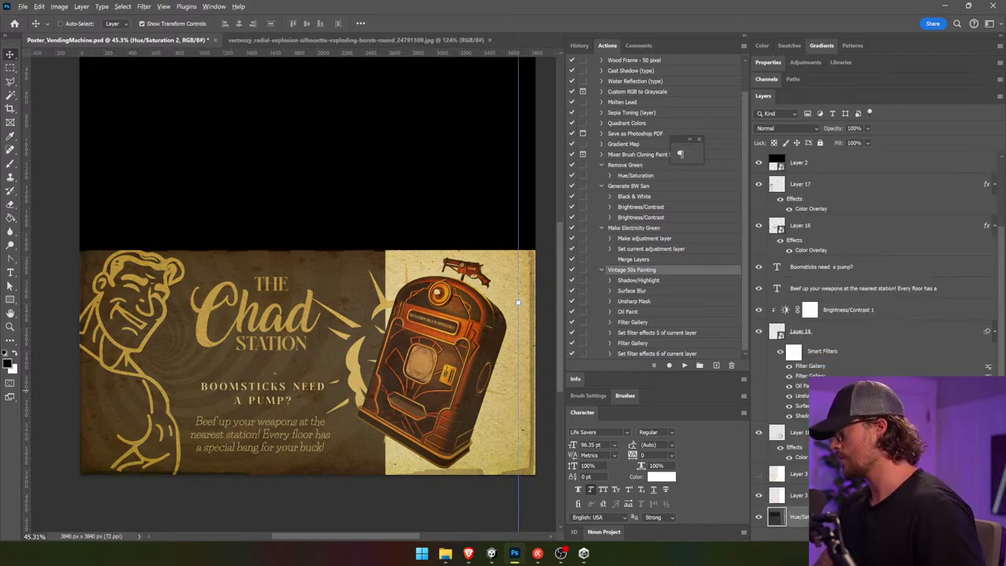
right_click(810, 270)
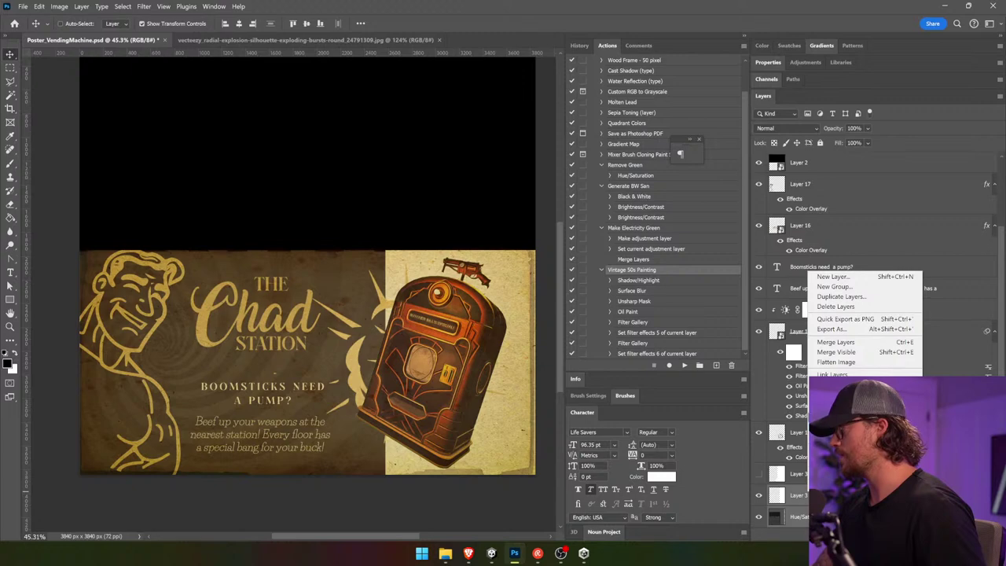
left_click(849, 342)
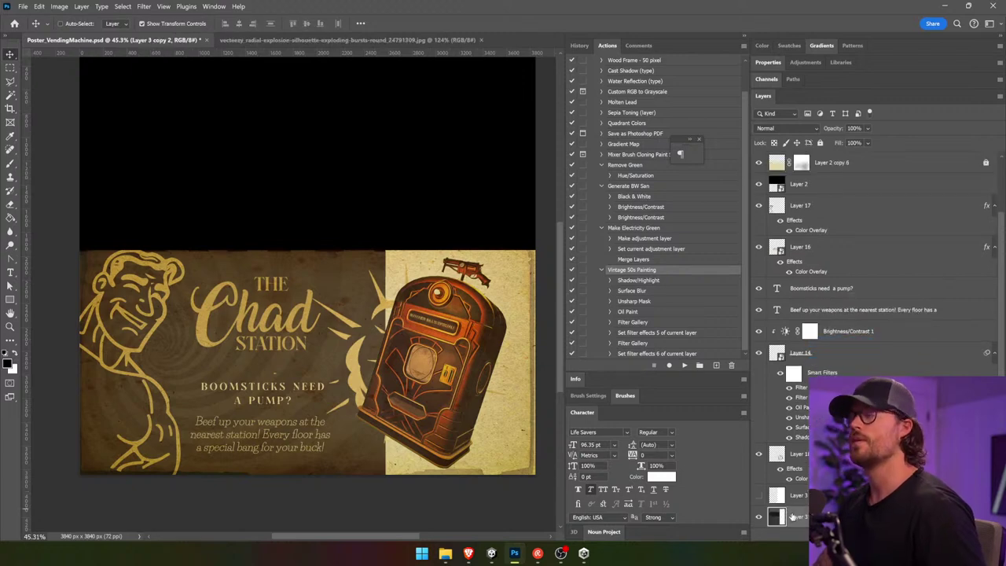
- Duplicate the merged background above the explosion burst, clip it to the burst, and shift it left so the burst takes the light paper texture
left_click_drag(799, 517, 799, 446)
left_click(791, 465, "alt")
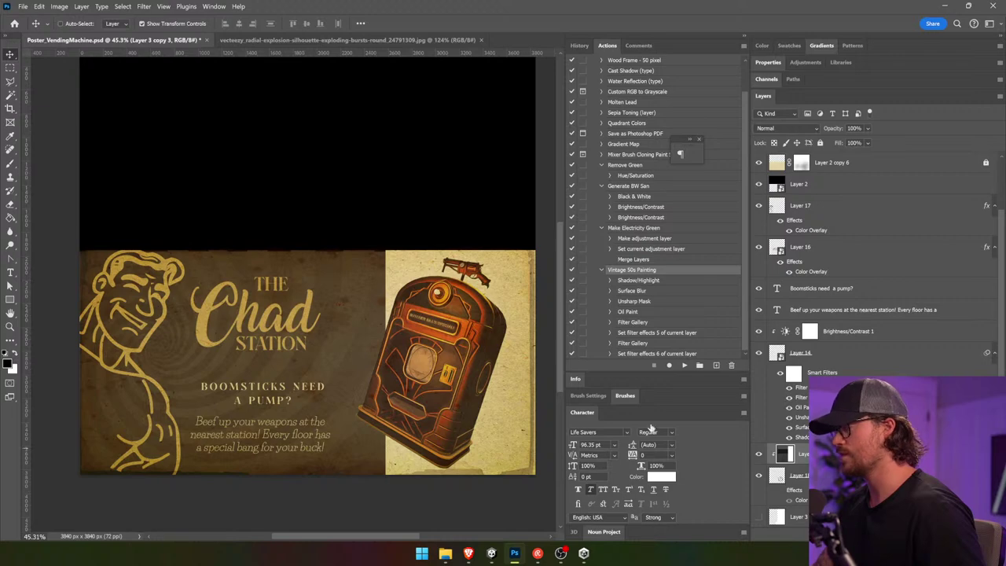
left_click_drag(453, 400, 381, 412)
- Move the merged background, Layer 3 copy 2, slightly right so the dark brown area extends further behind the vending machine
left_click(469, 418, "ctrl")
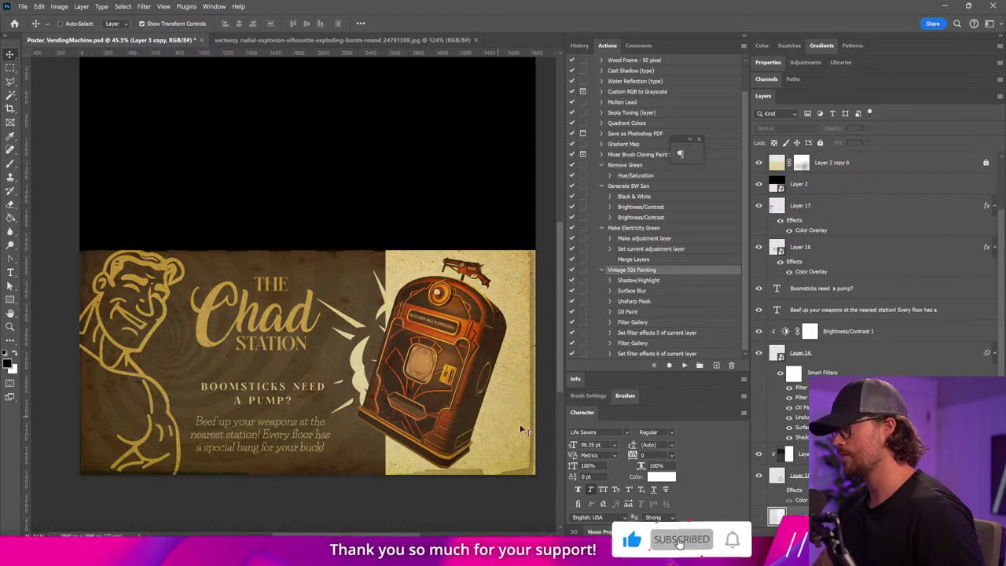
left_click(371, 408, "ctrl")
left_click_drag(371, 407, 391, 407)
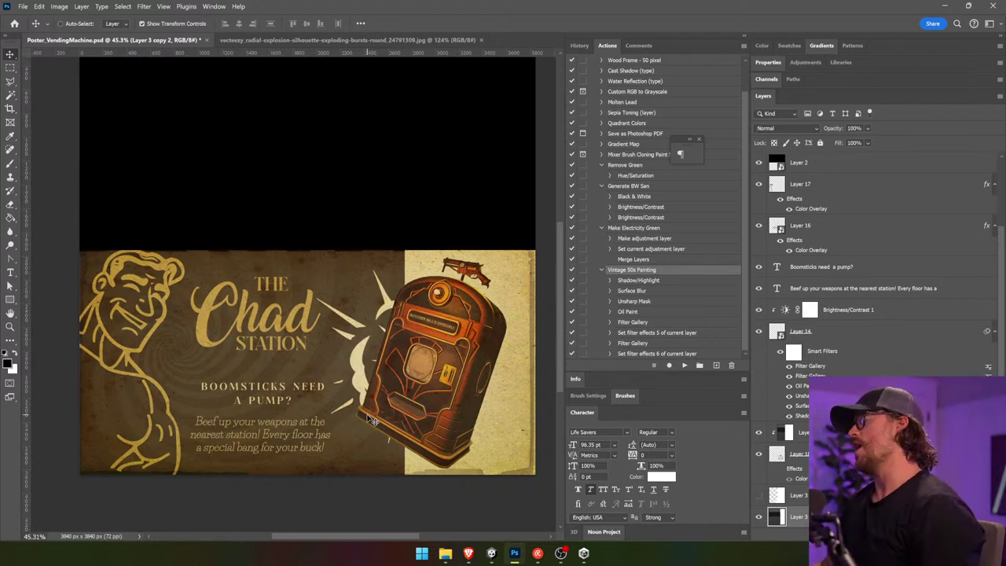
- Add a Hue/Saturation adjustment layer above the hidden Layer 3 copy and try raising its lightness
left_click(833, 495)
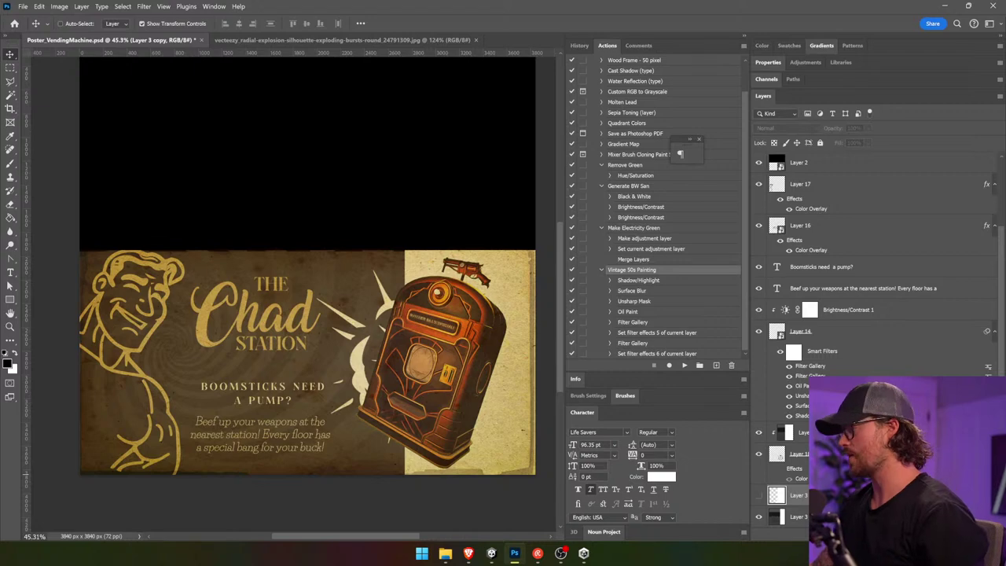
left_click(941, 535)
left_click(934, 437)
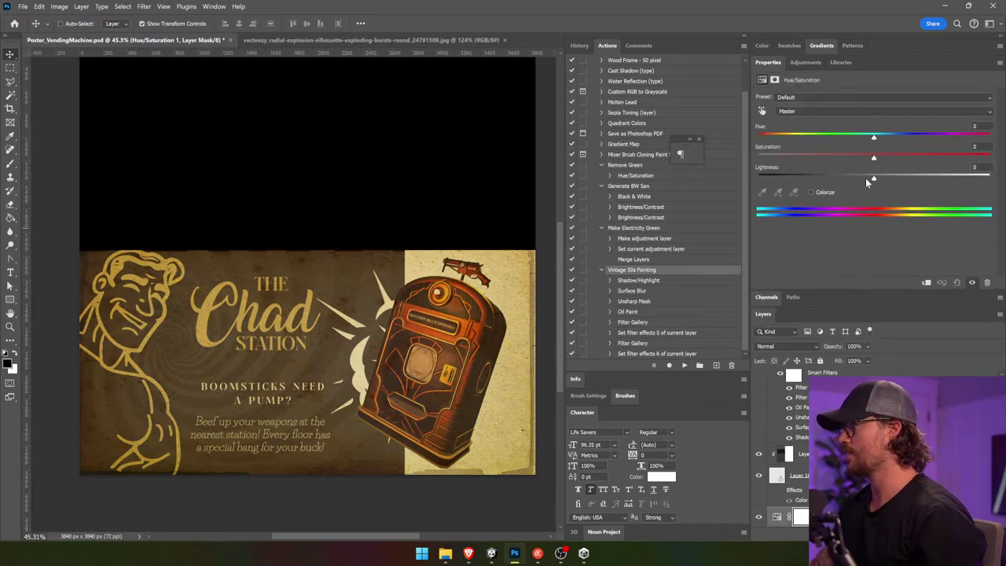
left_click_drag(867, 180, 906, 178)
key("ctrl+z")
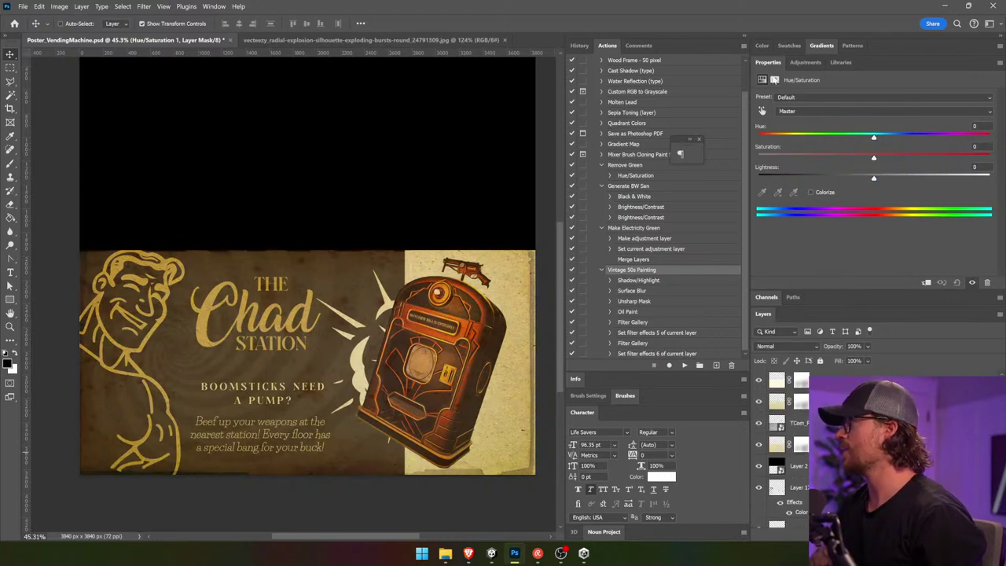
double_click(771, 63)
- Change the Color Overlay of the strongman outline on Layer 17 to pure white
left_click(813, 288)
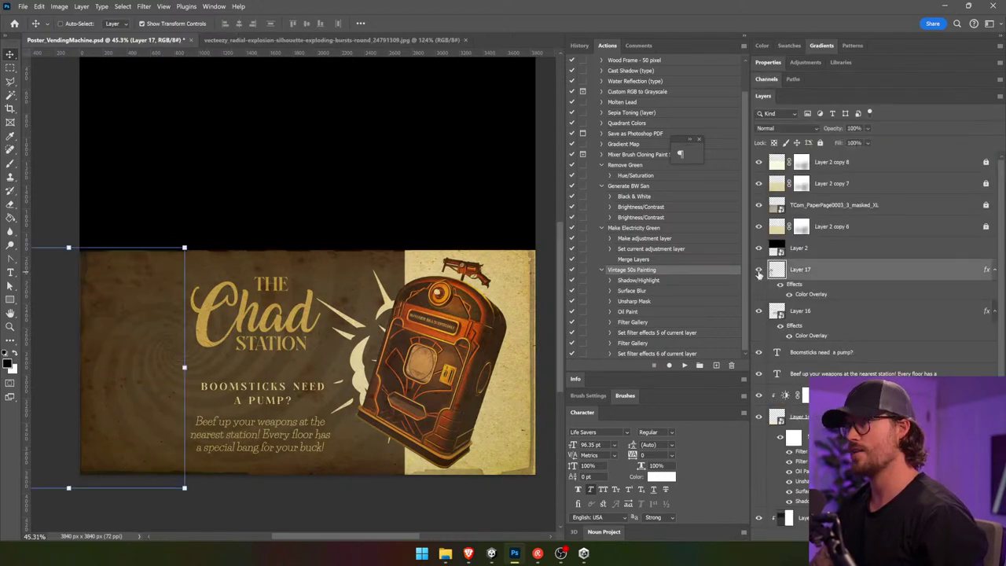
double_click(811, 294)
left_click(830, 142)
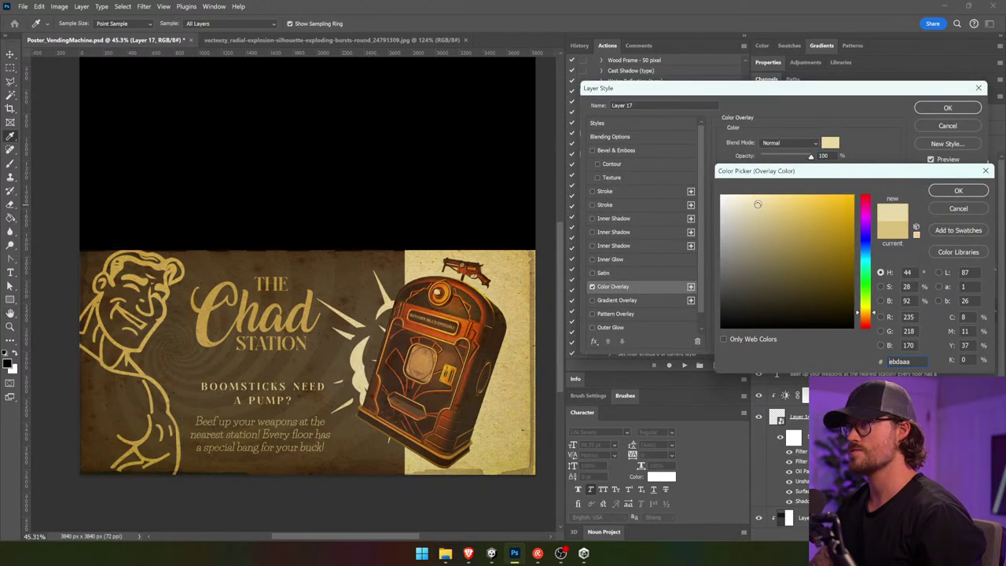
left_click_drag(740, 200, 721, 195)
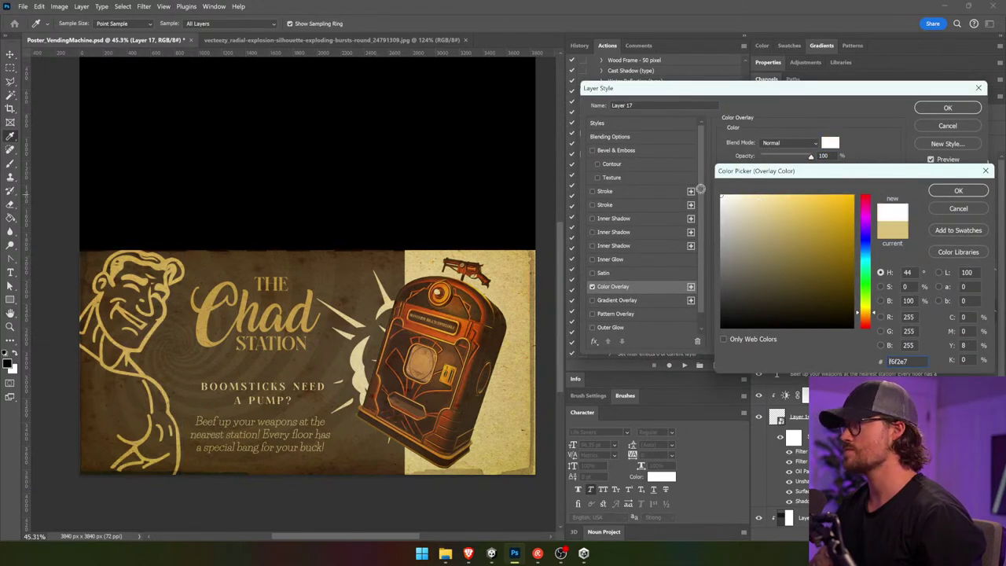
left_click(958, 191)
left_click(930, 110)
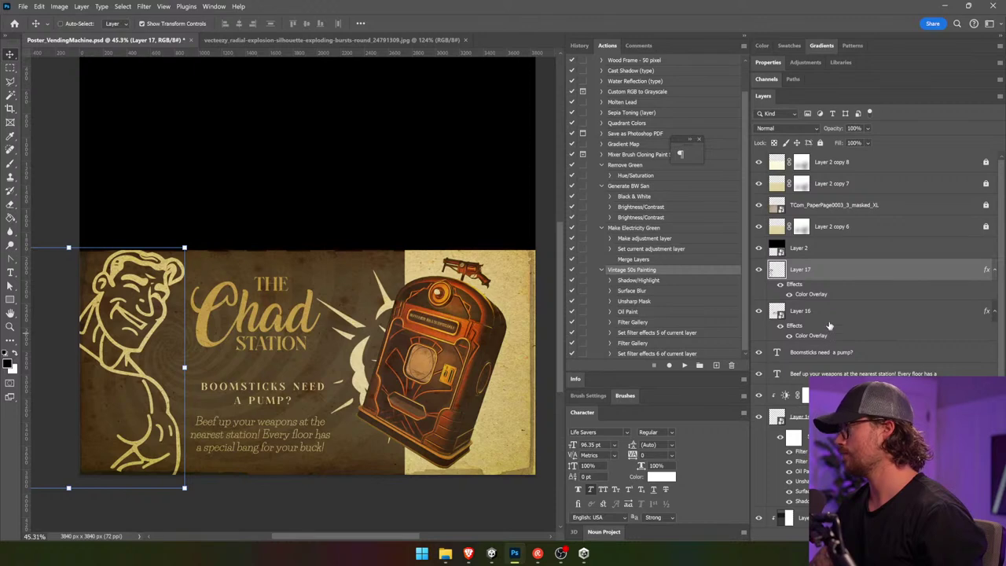
- Change the Color Overlay of the "The Chad Station" title on Layer 16 to pure white
left_click(829, 325)
double_click(805, 336)
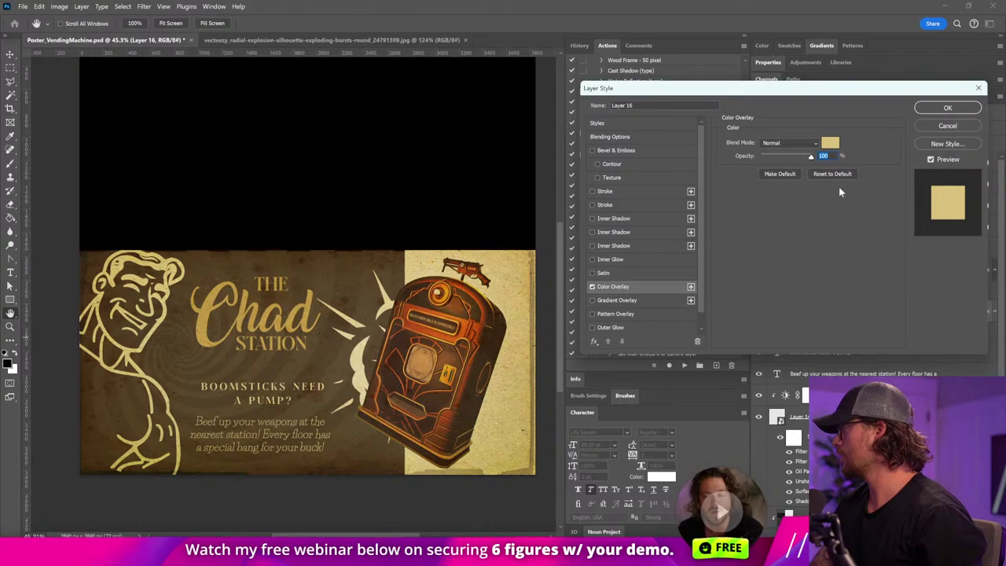
left_click(831, 143)
left_click(721, 195)
left_click(957, 191)
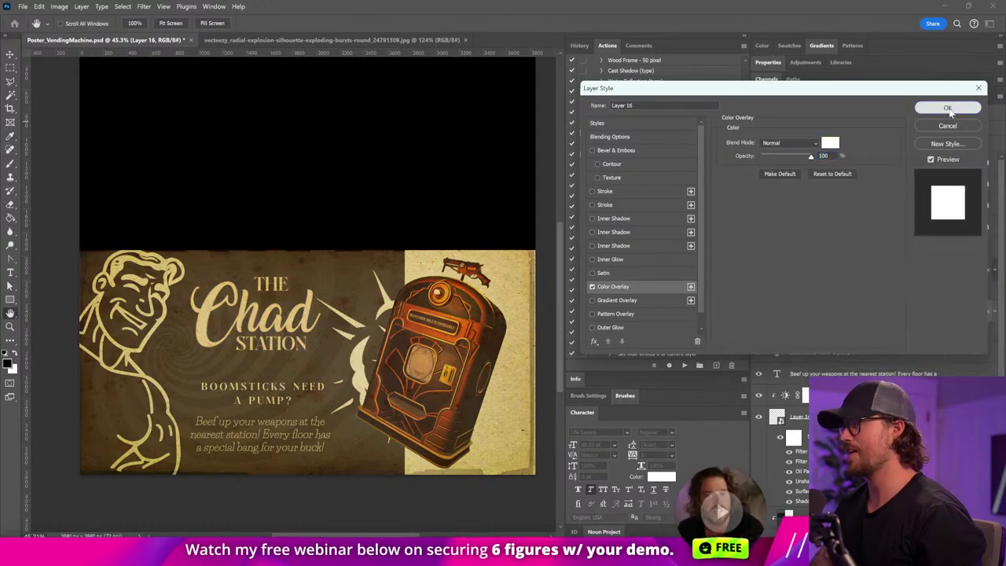
left_click(948, 108)
- Enlarge the "Boomsticks need a pump?" tagline to 105.28 pt
left_click_drag(445, 399, 452, 387)
left_click(818, 352)
left_click_drag(264, 383, 302, 401)
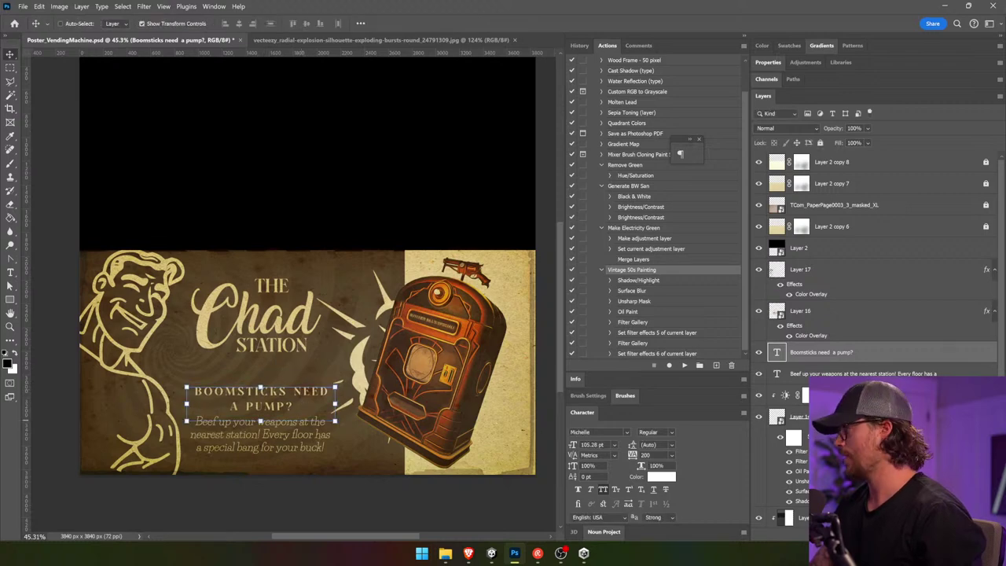
- Group the tagline and promotional paragraph layers together
left_click(841, 375, "ctrl")
right_click(841, 374)
key("Escape")
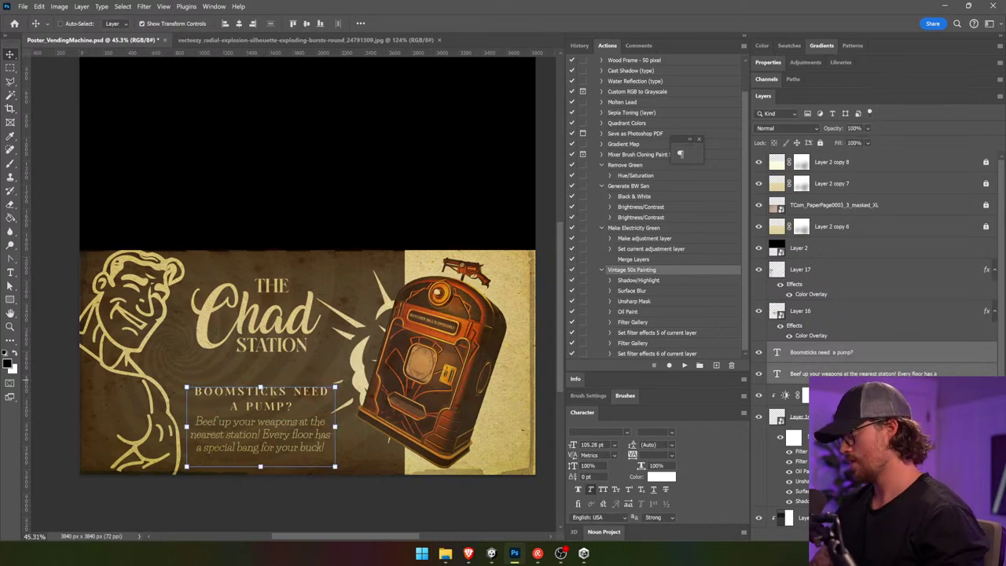
key("ctrl+g")
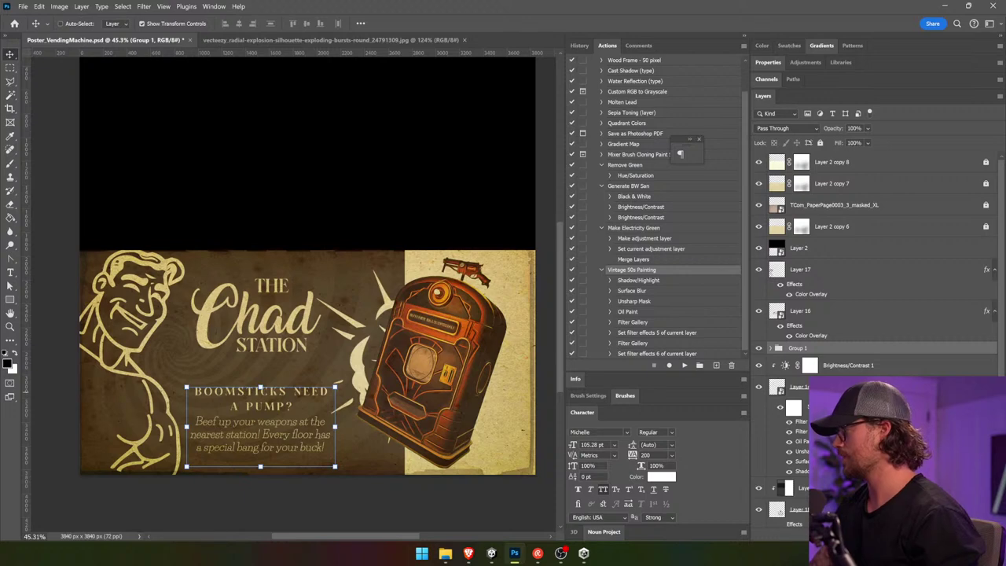
- Apply a white Color Overlay to the text group and scale the group down slightly
left_click(911, 535)
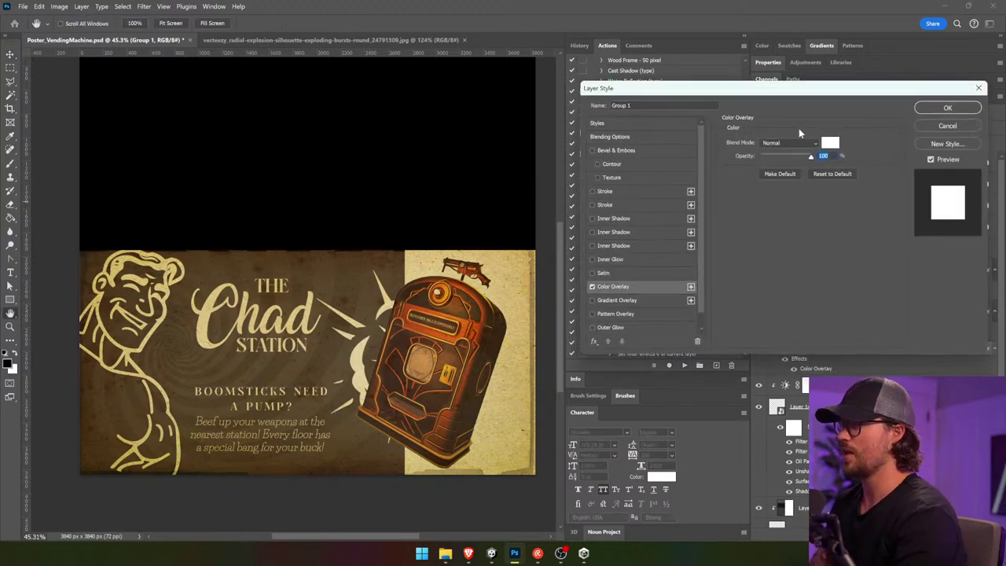
left_click(947, 107)
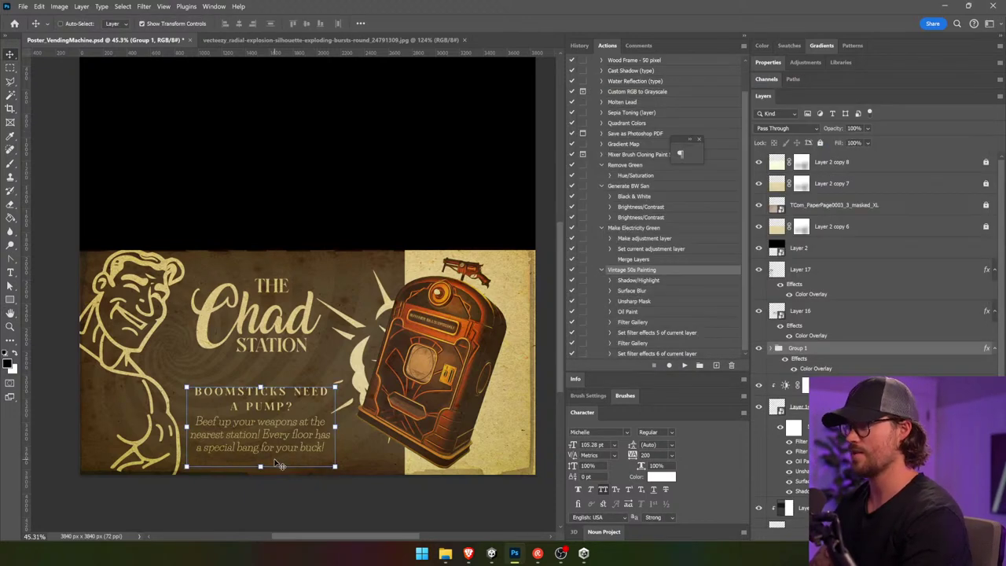
left_click(407, 509)
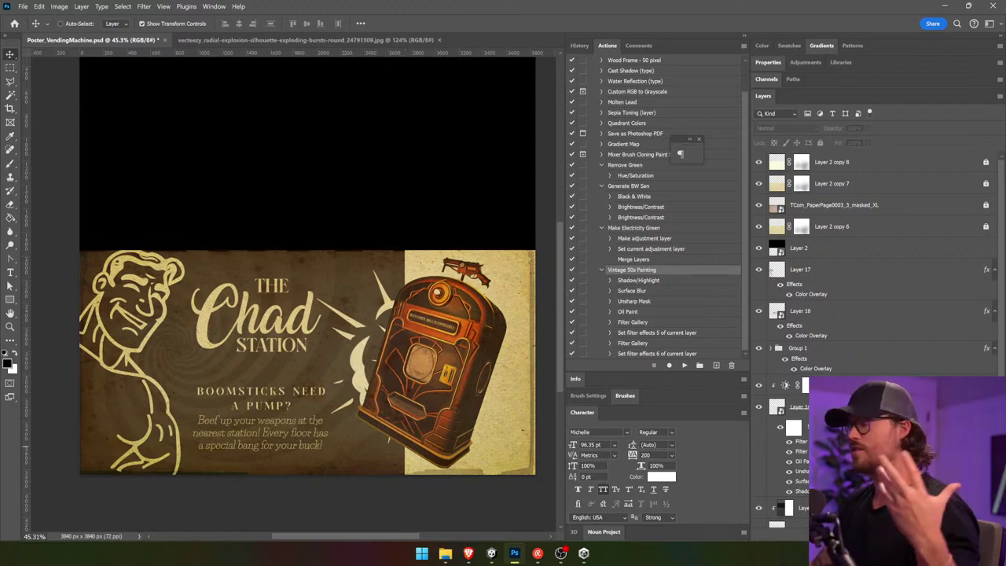
scroll(873, 314, "down", 4)
left_click(799, 516)
scroll(873, 314, "up", 4)
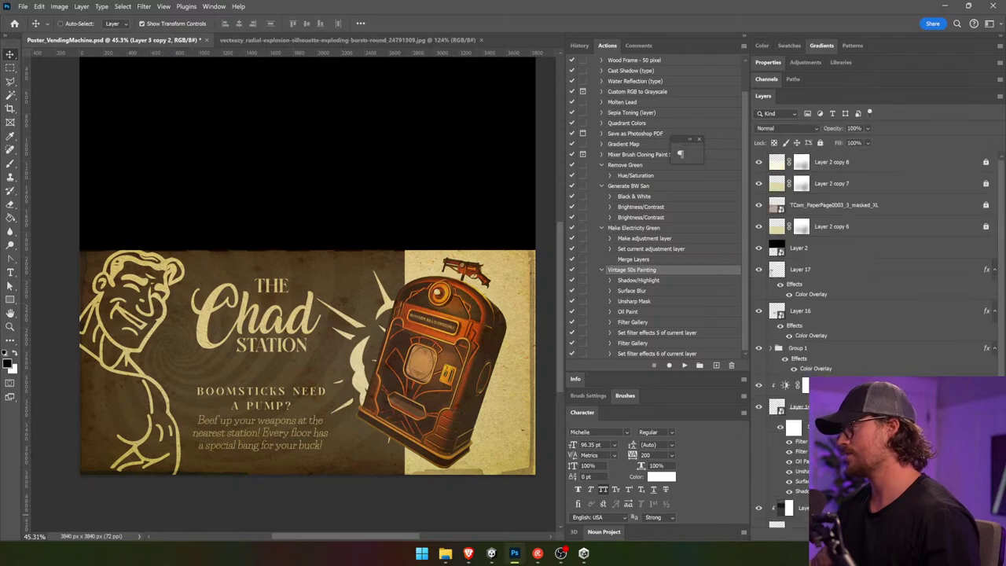
left_click(869, 163, "shift")
right_click(892, 160)
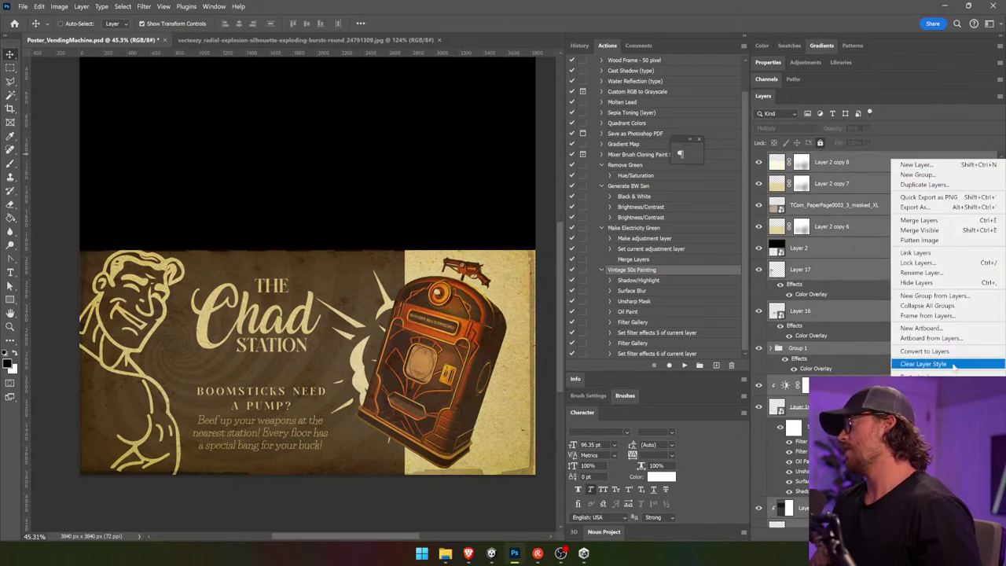
left_click(953, 220)
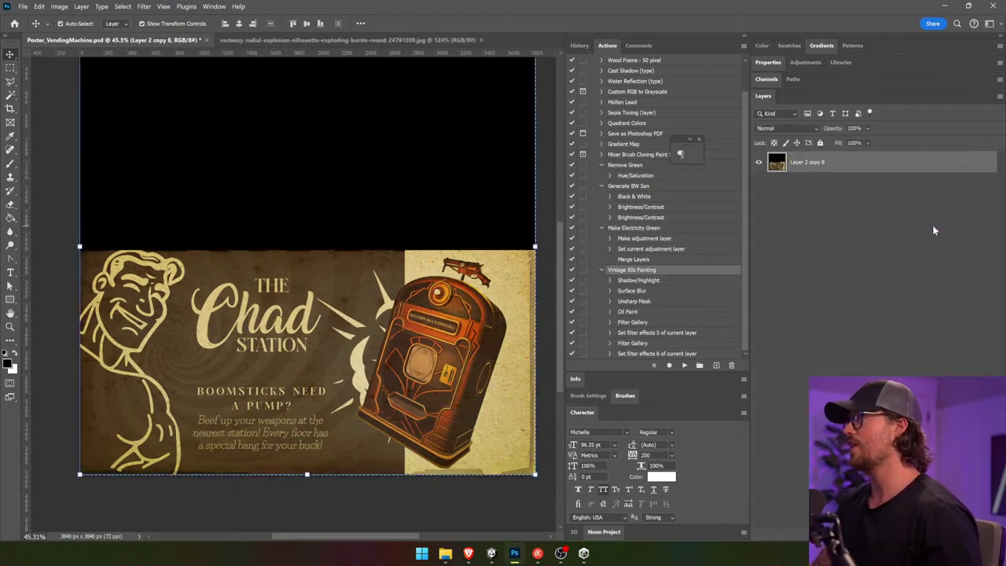
key("ctrl+z")
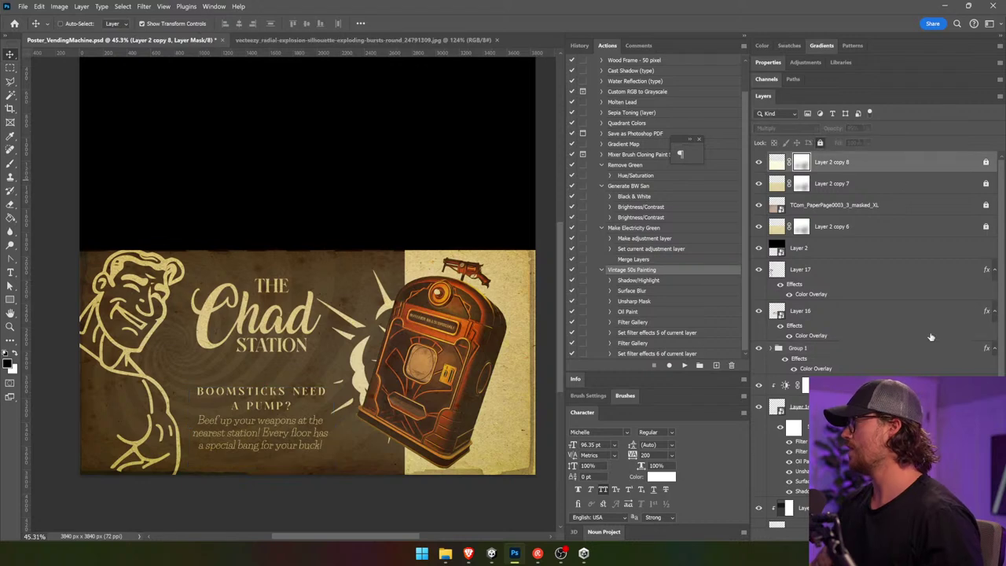
- Stamp all visible layers into a new top layer and run the Vintage 50s Painting action on it, stopping at its filter-effects step
key("ctrl+shift+alt+e")
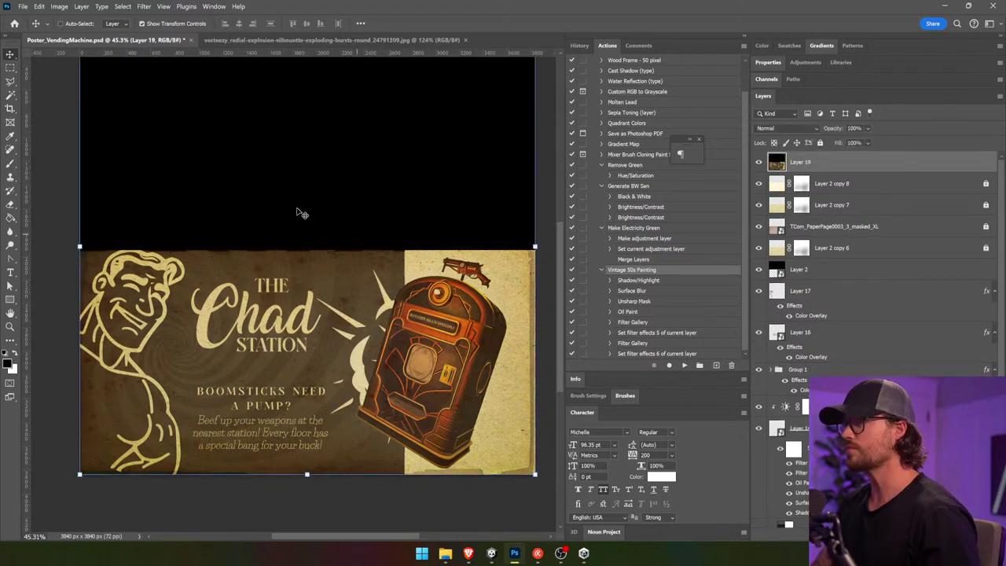
left_click(144, 6)
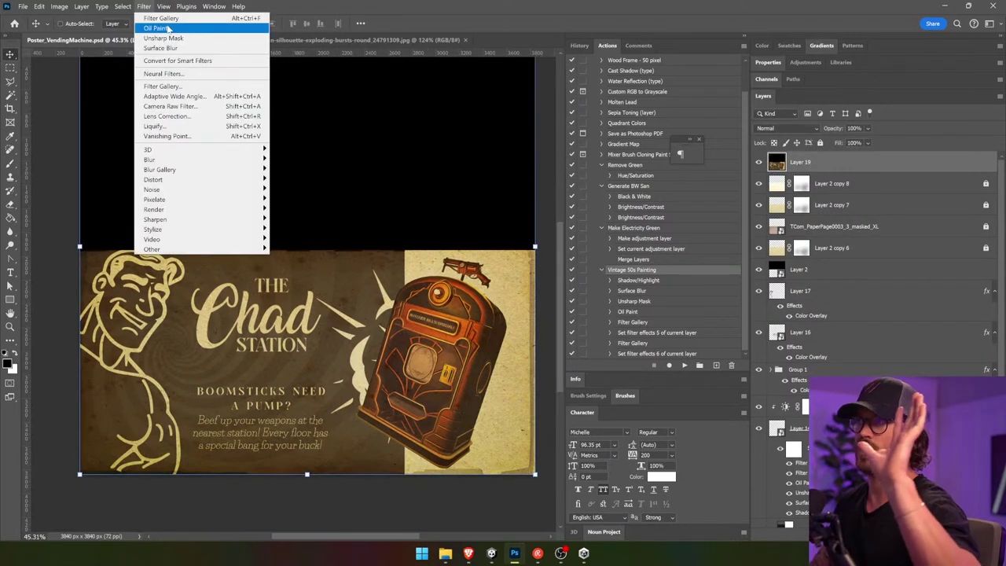
left_click(186, 7)
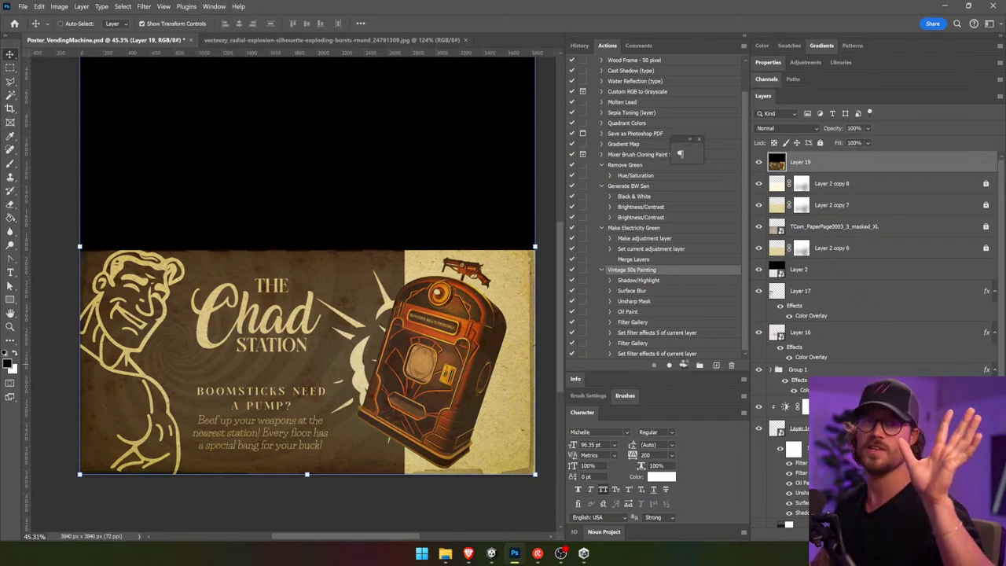
left_click(683, 365)
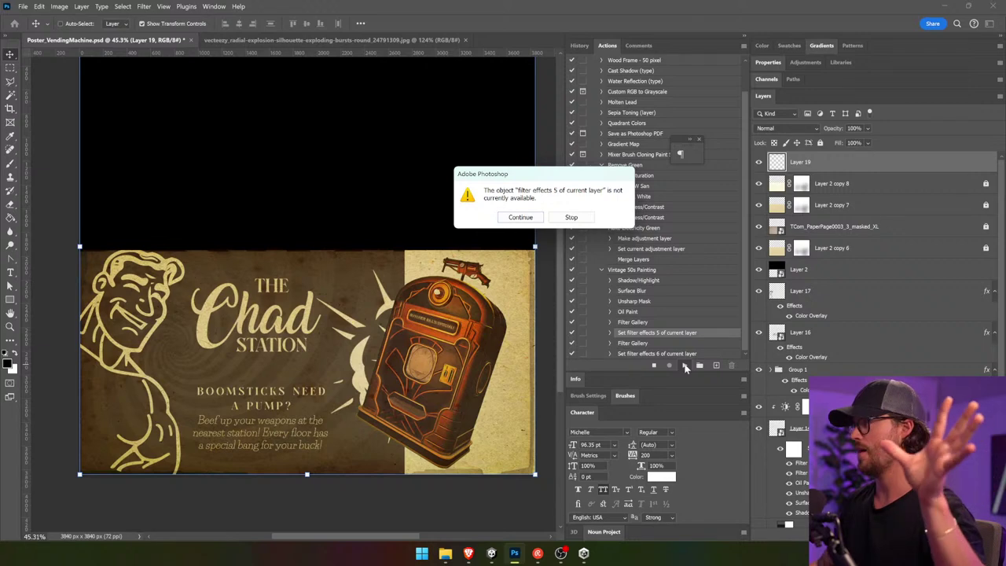
left_click(586, 221)
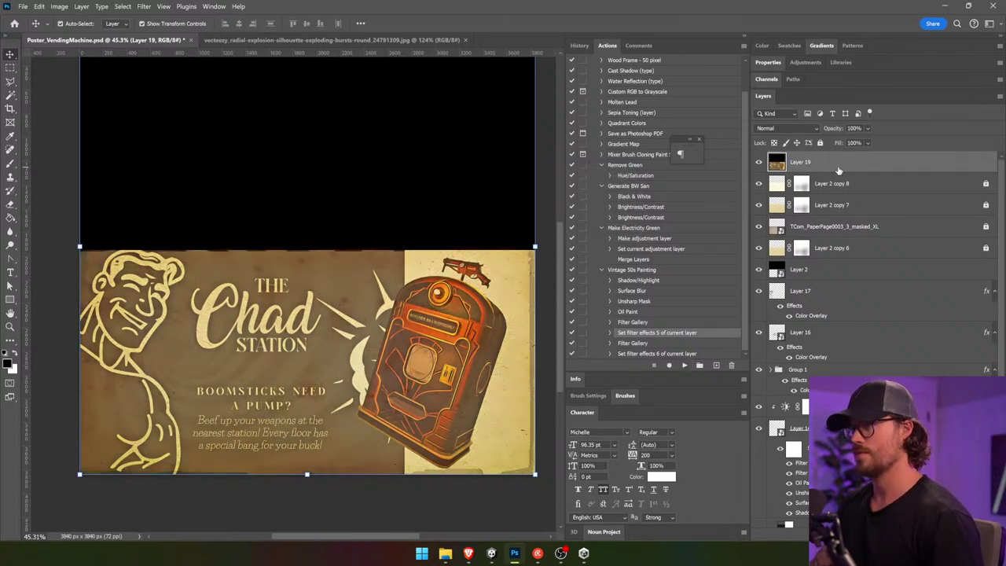
- Undo the vintage painting filters on the stamped top layer and convert that layer to a smart object
key("ctrl+z")
key("ctrl+z")
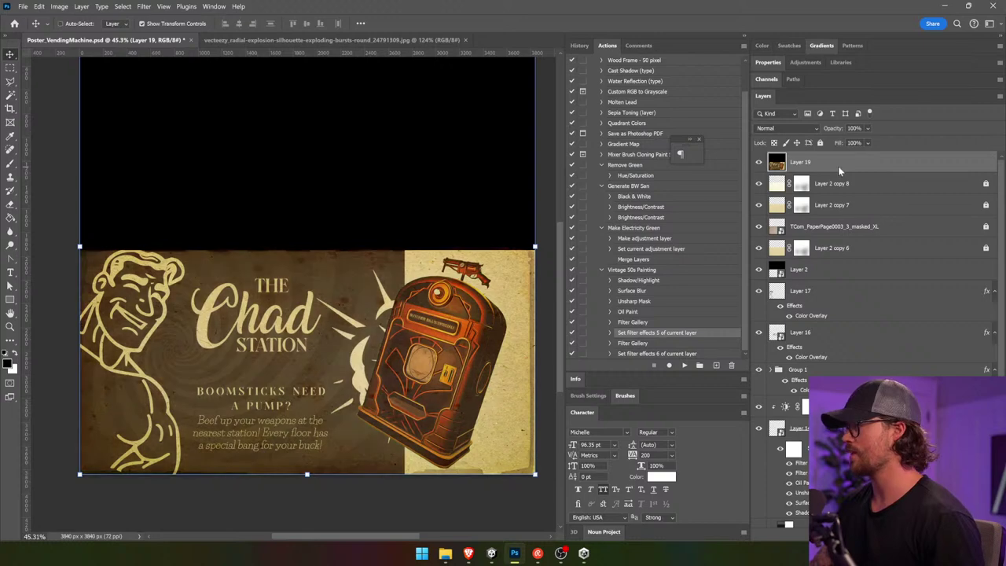
right_click(839, 169)
left_click(887, 361)
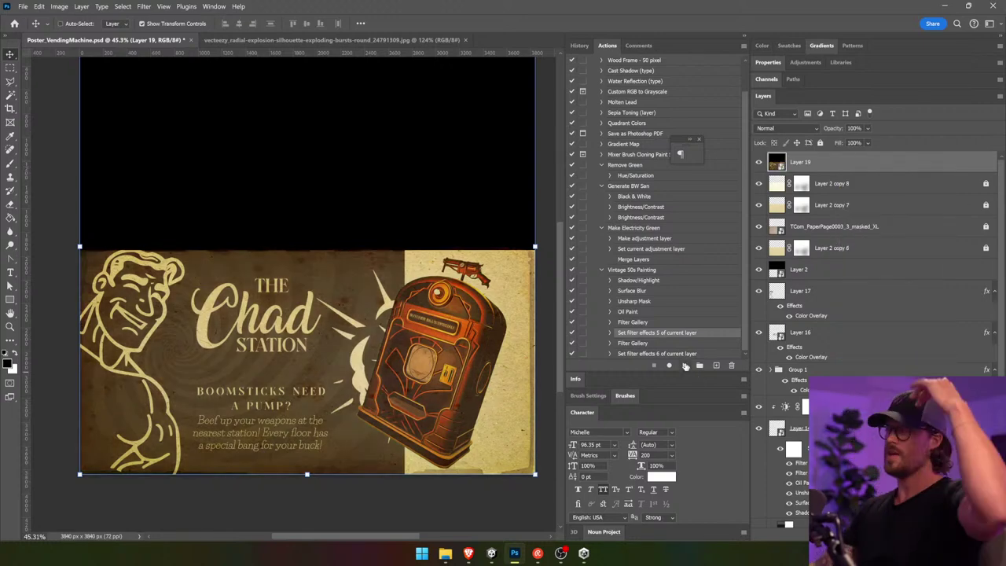
left_click(684, 365)
left_click(536, 218)
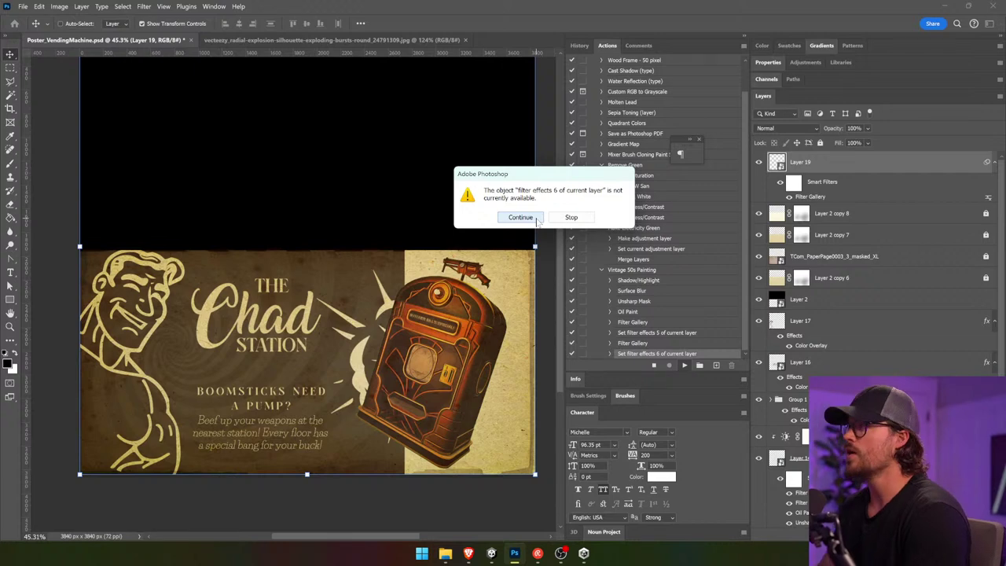
left_click(536, 220)
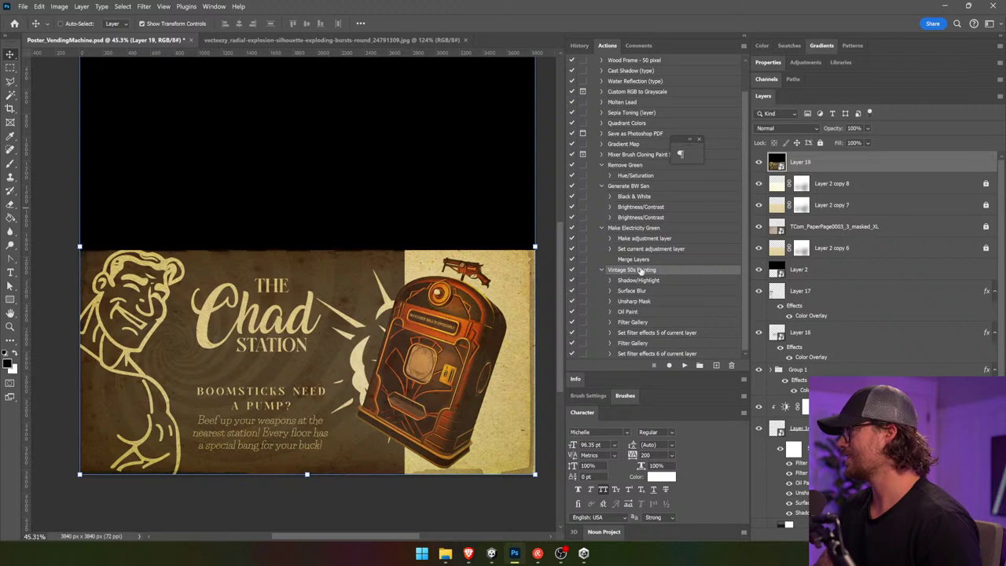
- Run the Vintage 50s Painting action from its Shadow/Highlight step on the stamped layer and set its blend mode to Soft Light
left_click(632, 280)
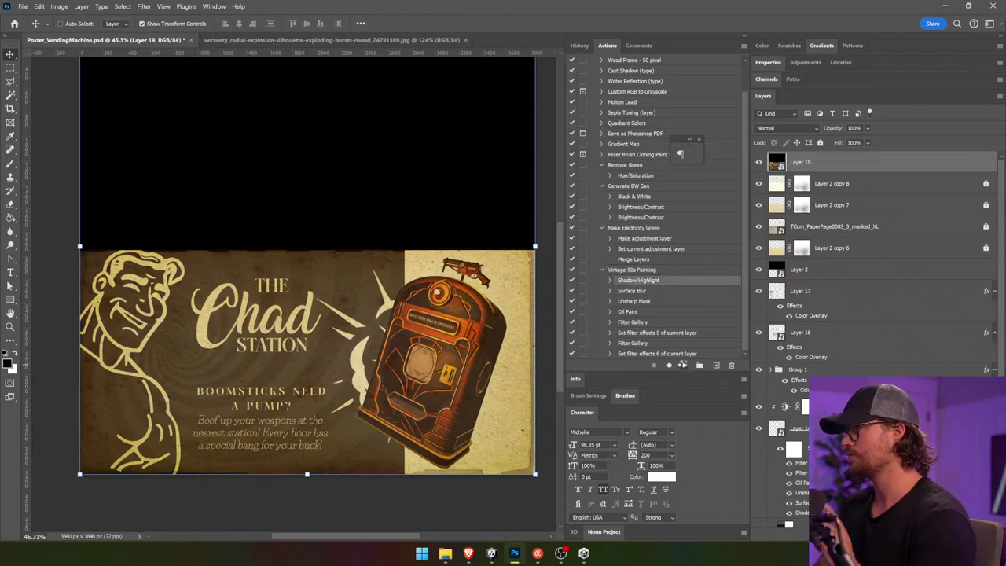
left_click(682, 365)
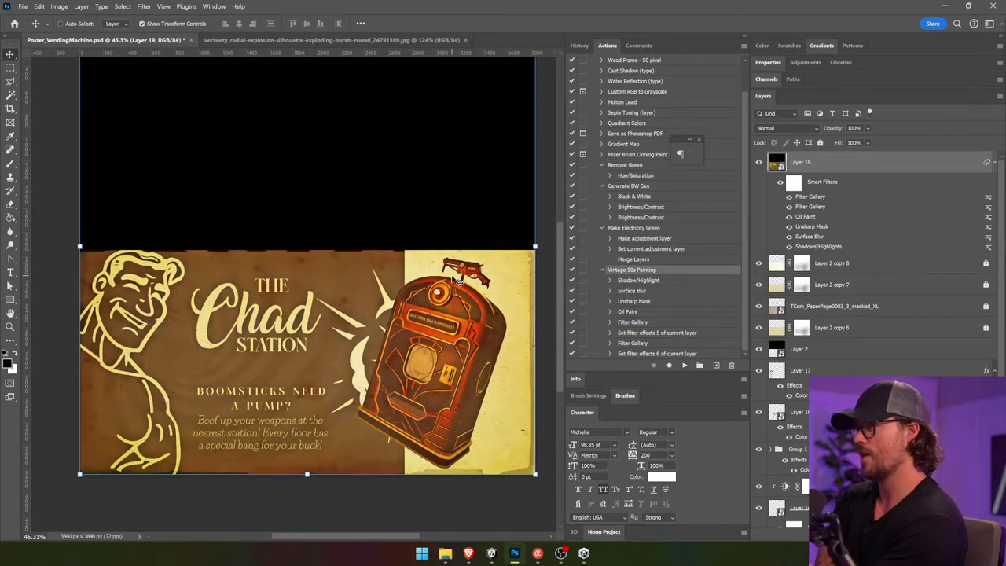
left_click(779, 129)
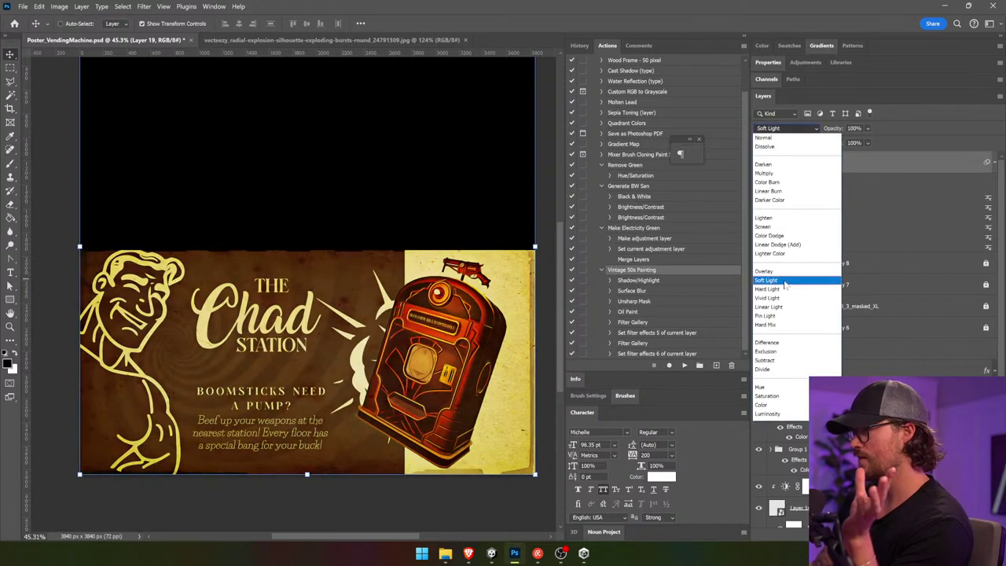
left_click(784, 281)
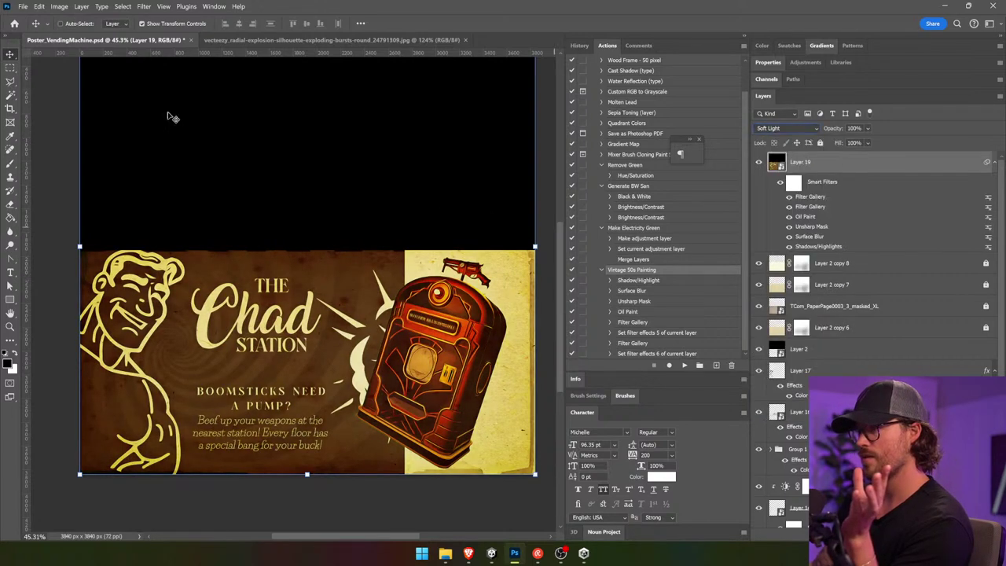
- Add a Hue/Saturation smart filter to the stamped layer with saturation at -100
left_click(60, 6)
mouse_move(71, 34)
left_click(196, 85)
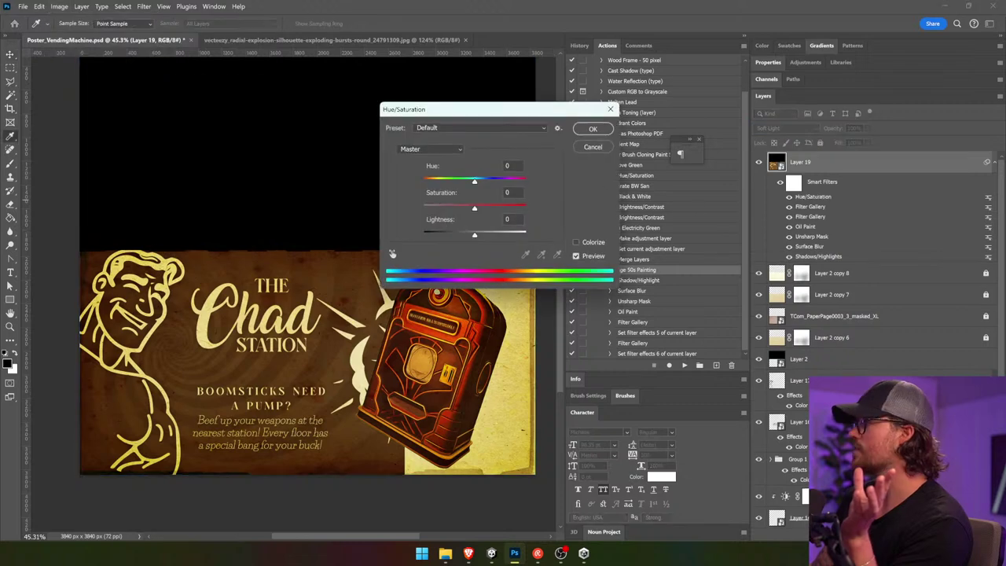
left_click_drag(474, 209, 398, 211)
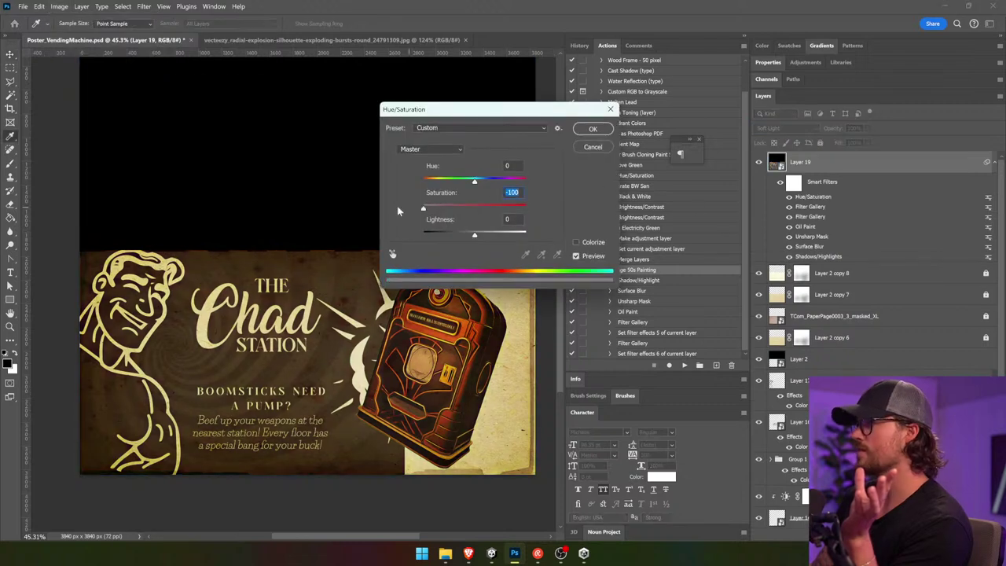
left_click(595, 130)
- Add a Brightness/Contrast adjustment layer with brightness 11 and contrast -50 on top of the artwork
left_click(942, 531)
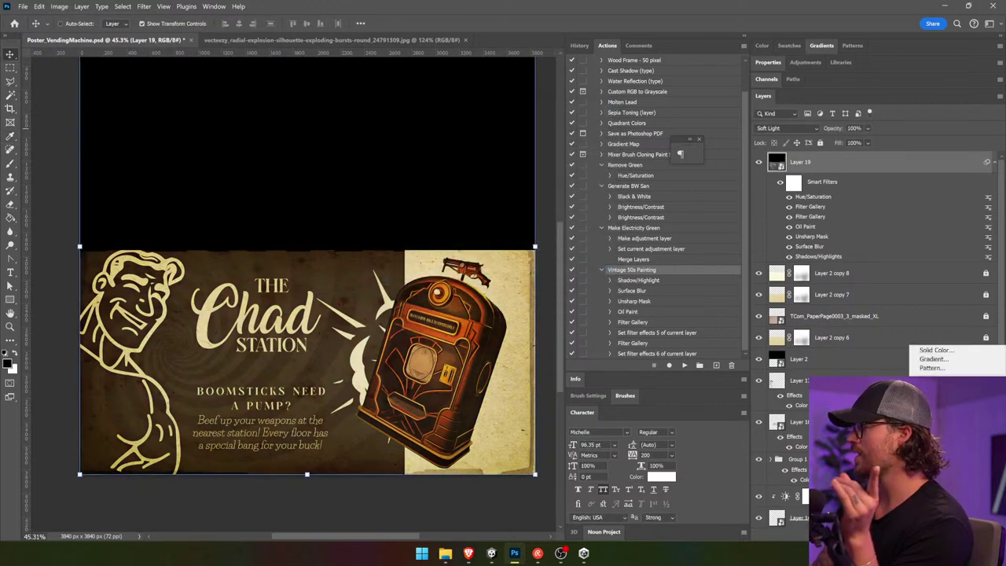
left_click(936, 385)
left_click_drag(875, 126, 758, 148)
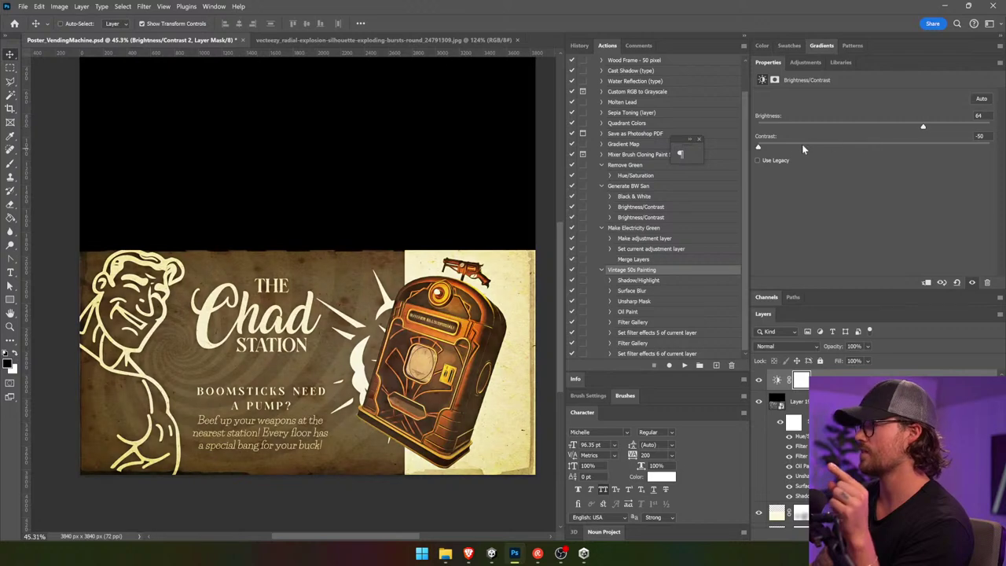
left_click_drag(891, 127, 884, 127)
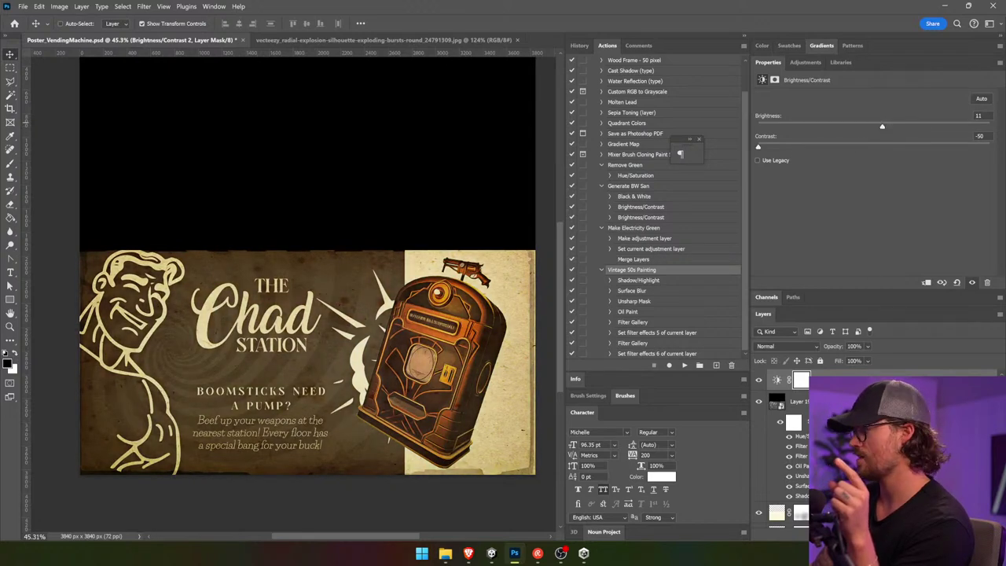
- Add a Gradient Map adjustment layer and give its gradient a middle stop in golden yellow ffba00 at location 47
left_click(942, 532)
left_click(937, 511)
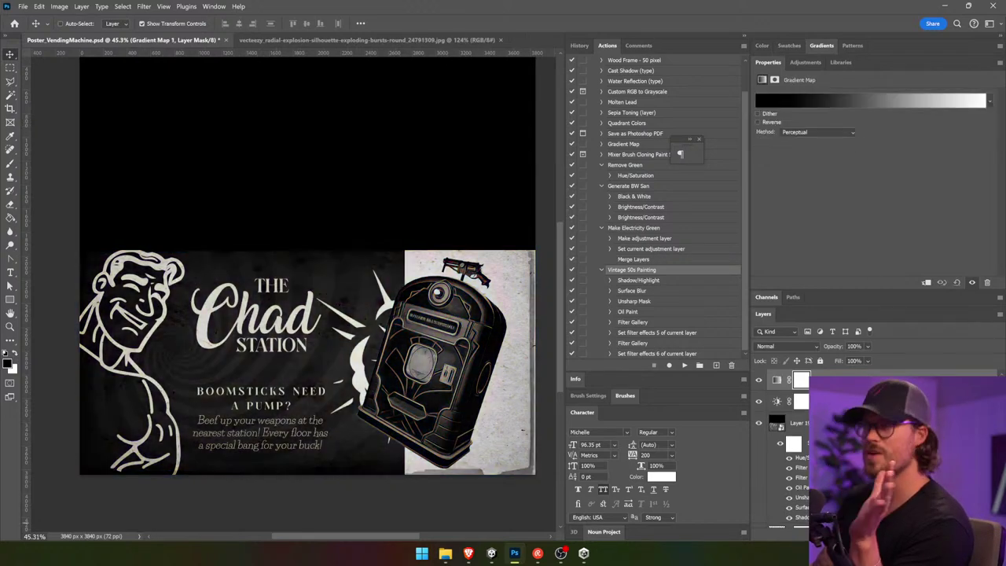
left_click(817, 100)
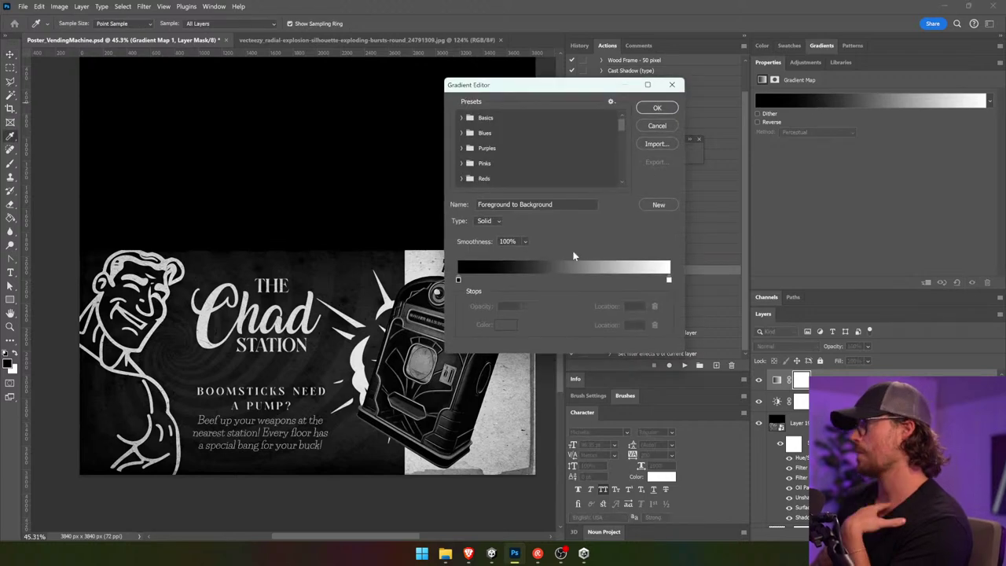
left_click(556, 279)
double_click(556, 279)
left_click_drag(842, 212, 908, 175)
left_click(867, 305)
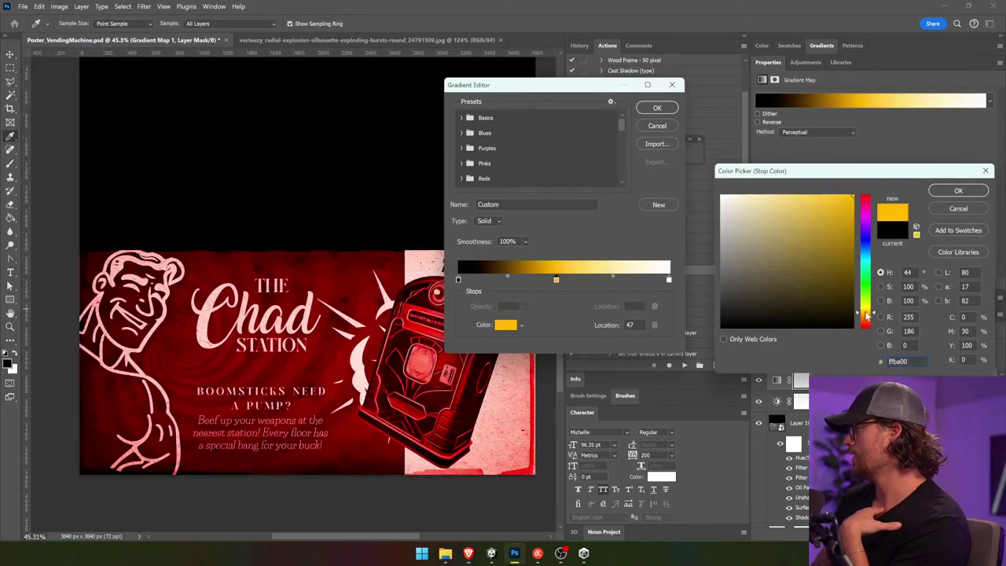
left_click(950, 196)
- Recolor the gradient's black end stop to a very dark olive and its white end stop to pale cream fff9c5
double_click(458, 280)
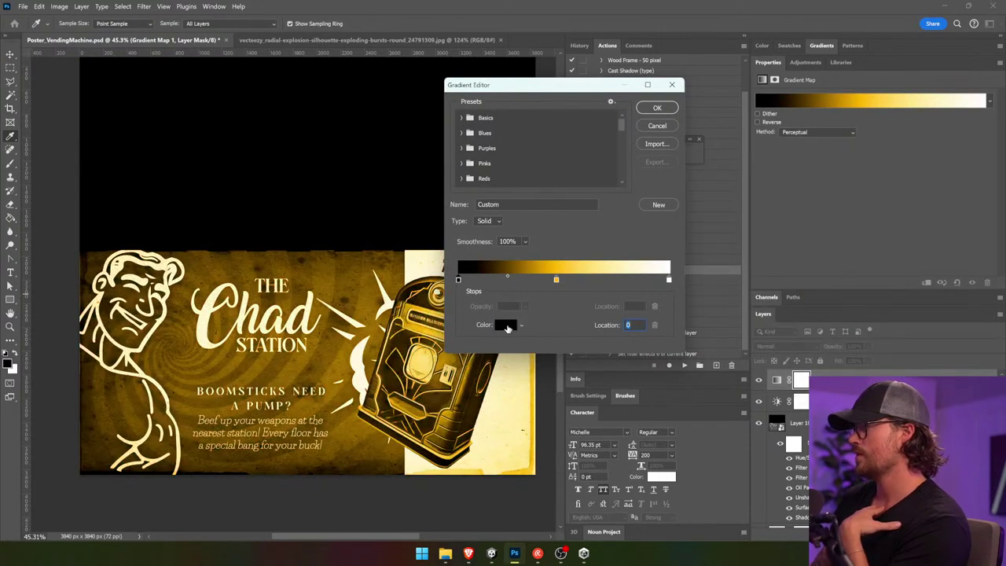
left_click_drag(865, 312, 866, 299)
left_click_drag(777, 272, 735, 312)
left_click(957, 190)
double_click(668, 280)
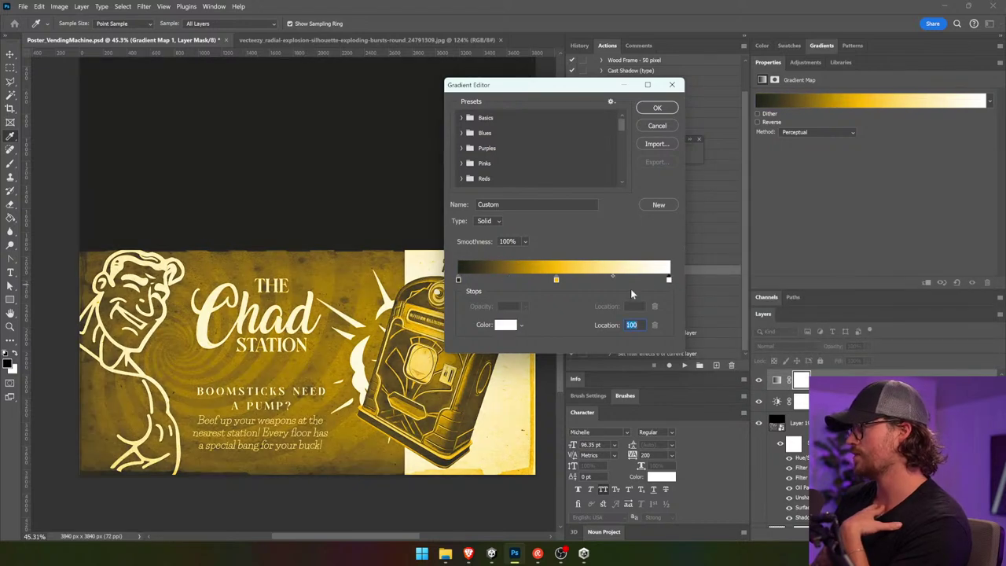
left_click(752, 194)
left_click(865, 303)
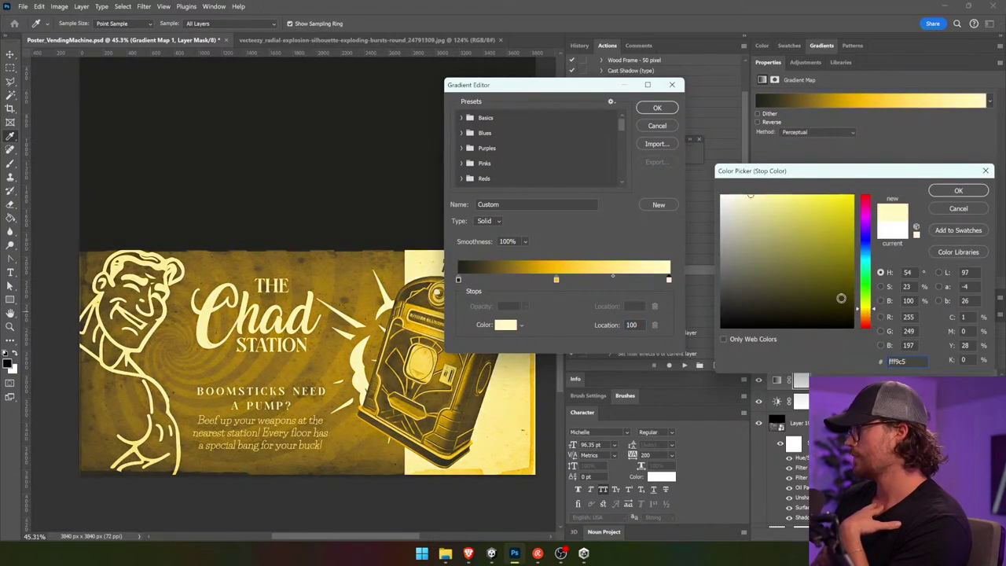
left_click(958, 190)
- Move the gradient's middle stop to location 46, recolor it bright yellow fff600 and apply the gradient
left_click(555, 279)
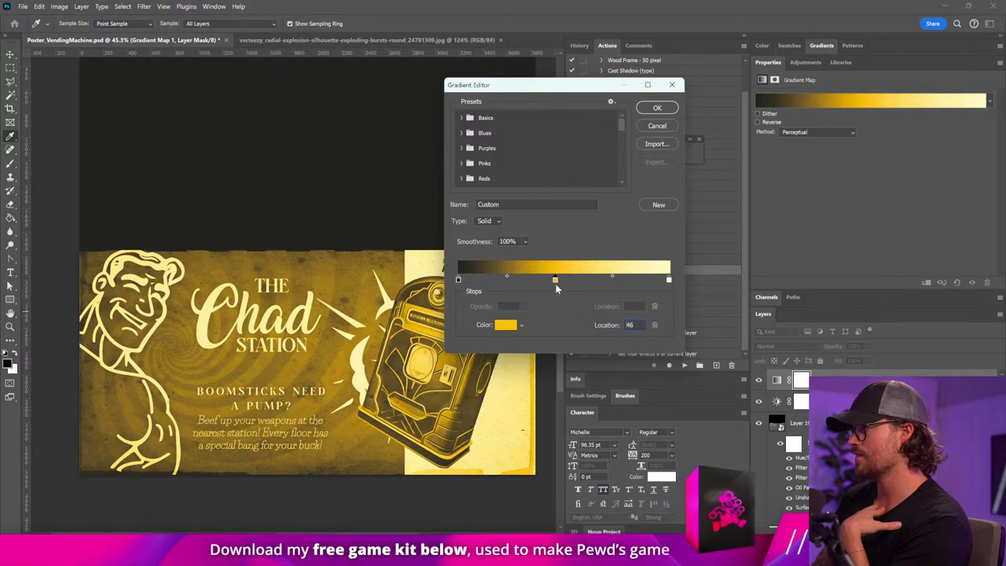
double_click(556, 281)
left_click_drag(868, 318, 870, 309)
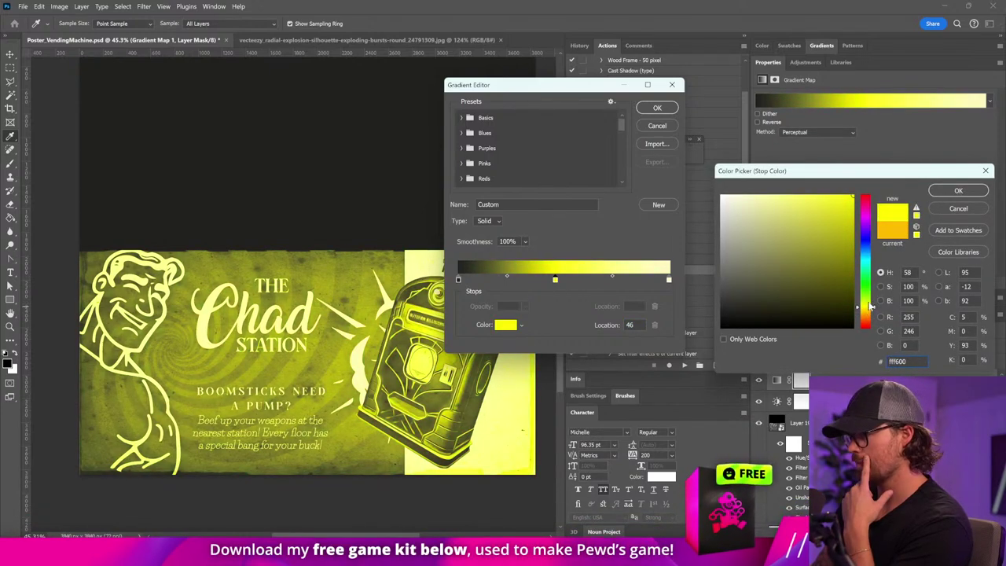
left_click(941, 191)
left_click(657, 108)
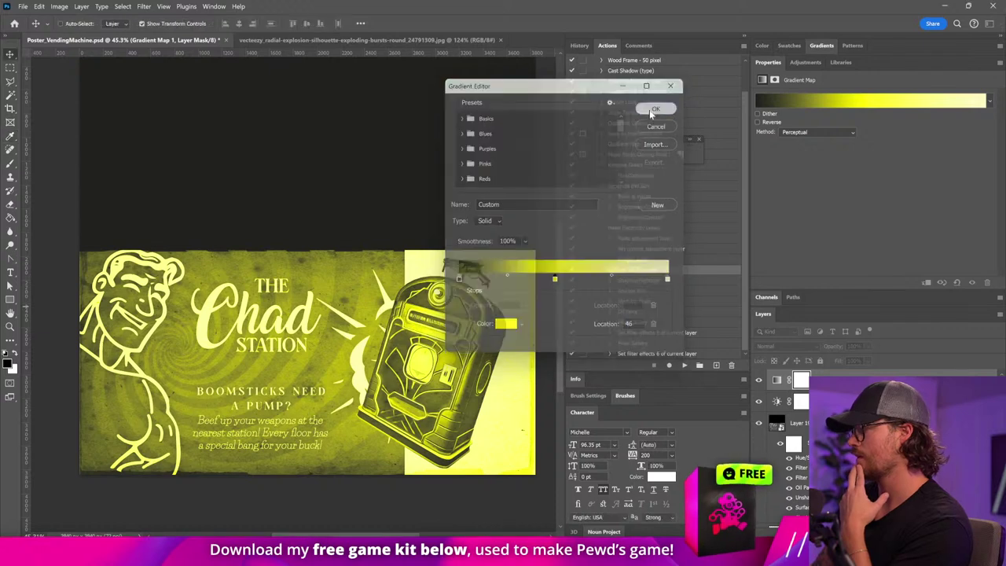
- Lower the Gradient Map layer's opacity to about 22%, comparing the artwork with and without it
left_click_drag(866, 358, 859, 359)
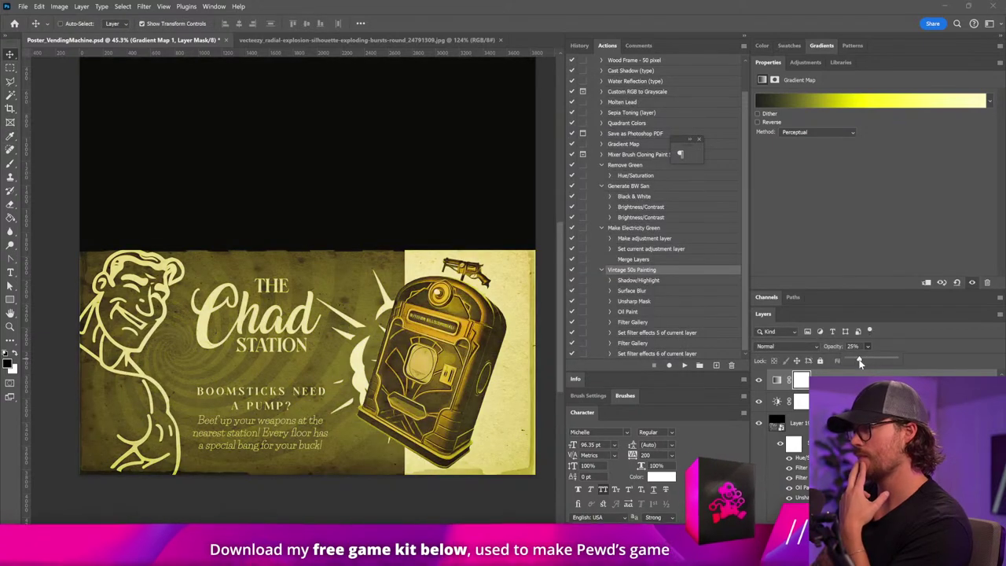
left_click(759, 382)
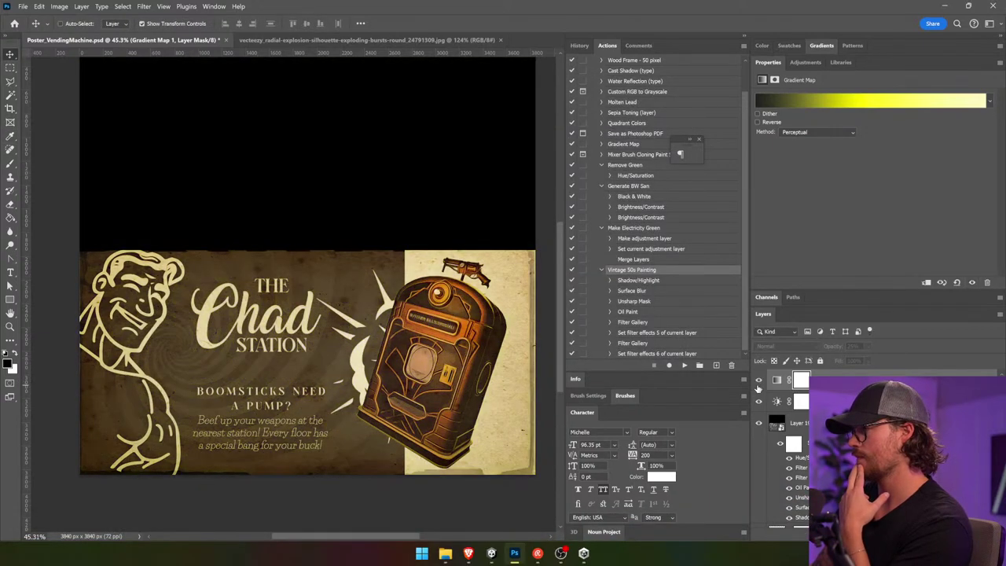
left_click(758, 382)
left_click(777, 380)
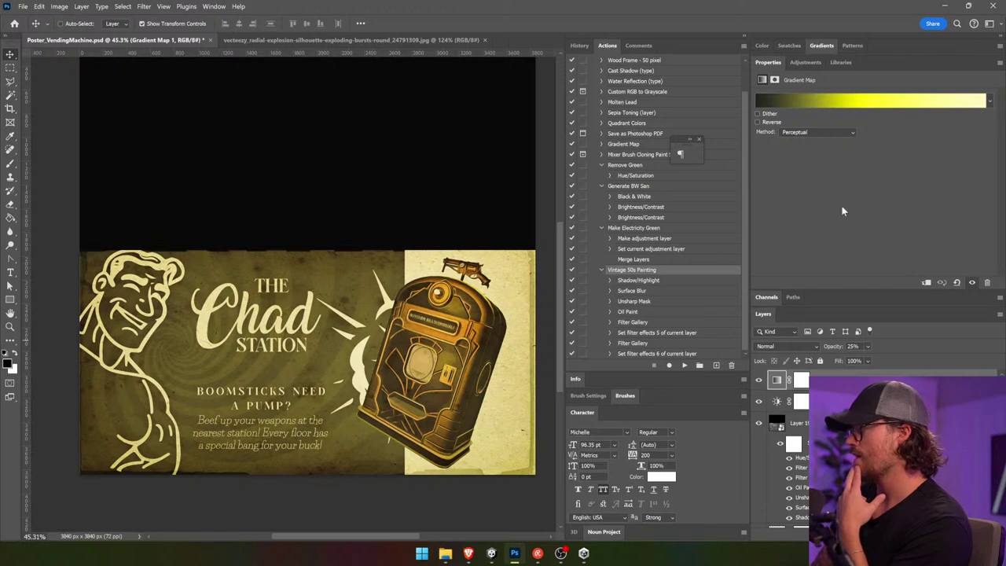
left_click_drag(868, 346, 877, 362)
- Add a Hue/Saturation adjustment layer above the Gradient Map with hue at -7
left_click(941, 532)
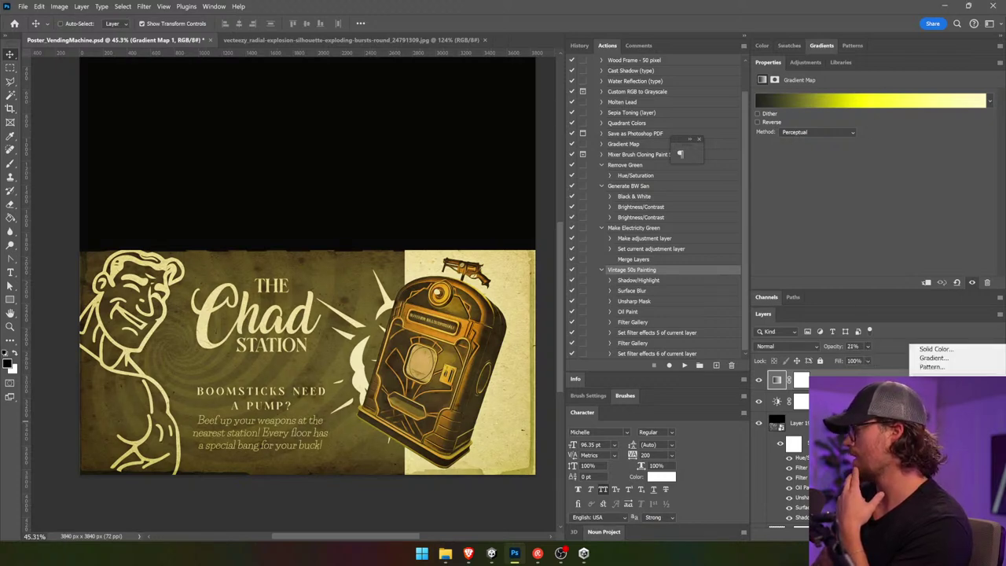
left_click(932, 428)
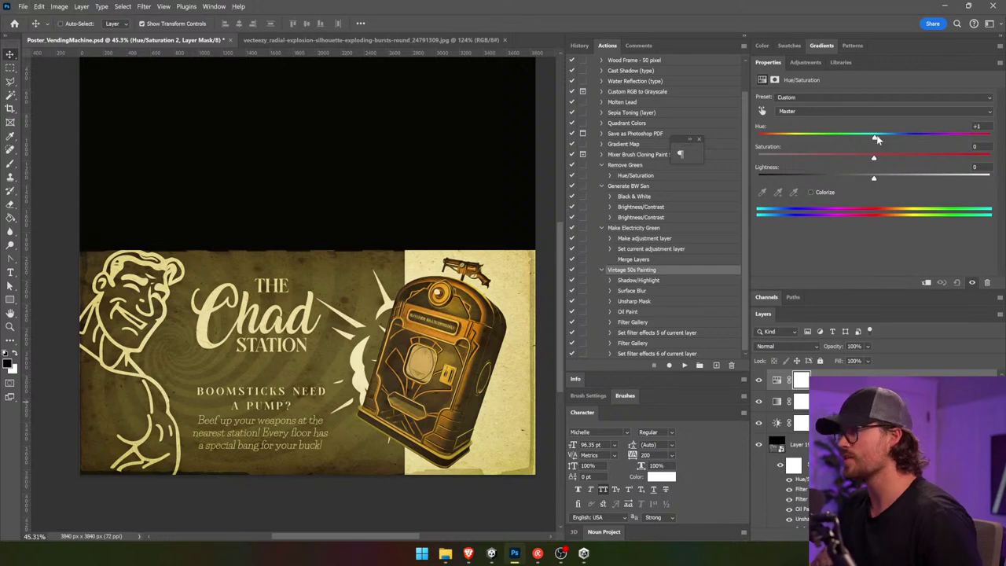
left_click_drag(873, 138, 865, 139)
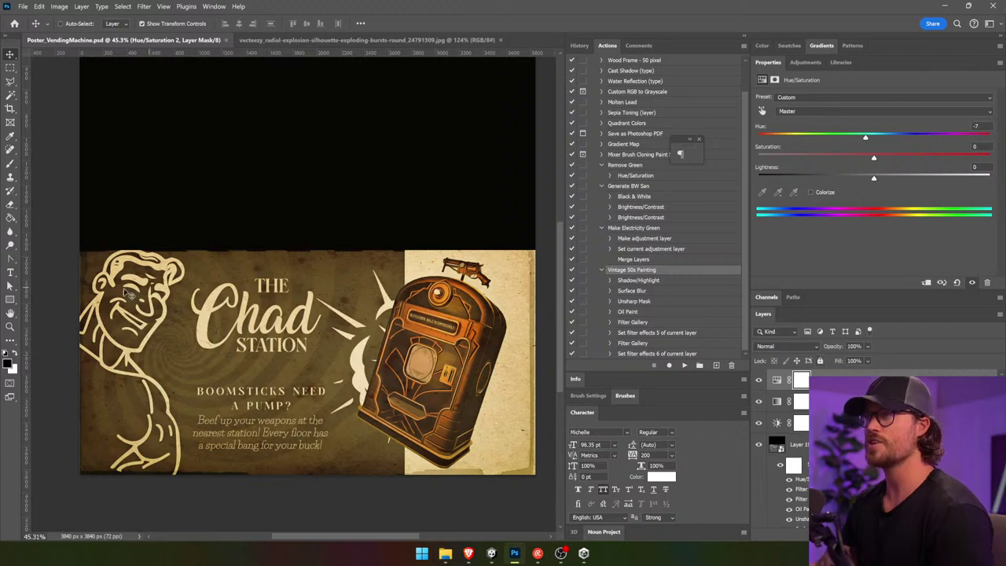
key("l")
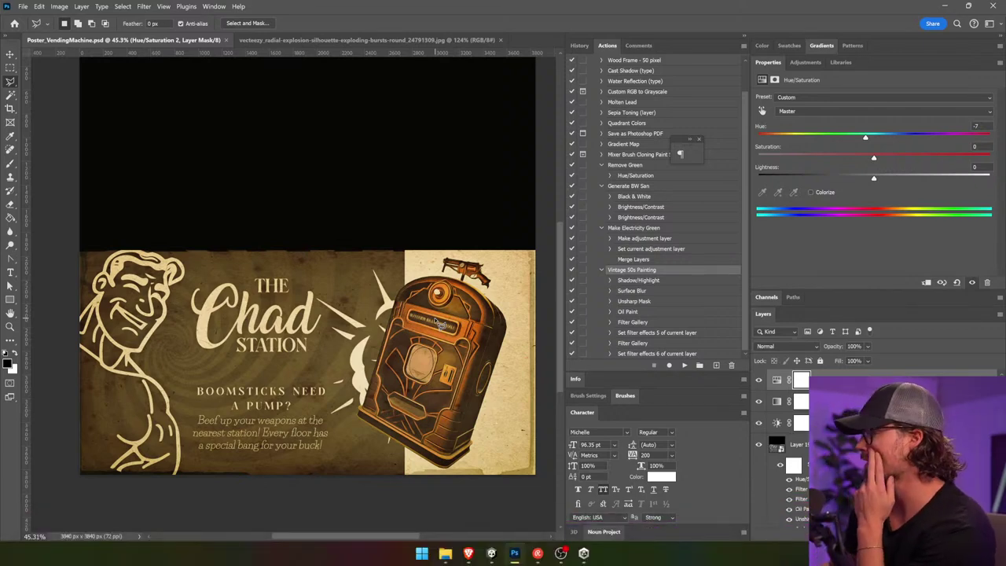
- Switch to Unity, search the project for Floor0 and open that scene without saving the current one
left_click(495, 553)
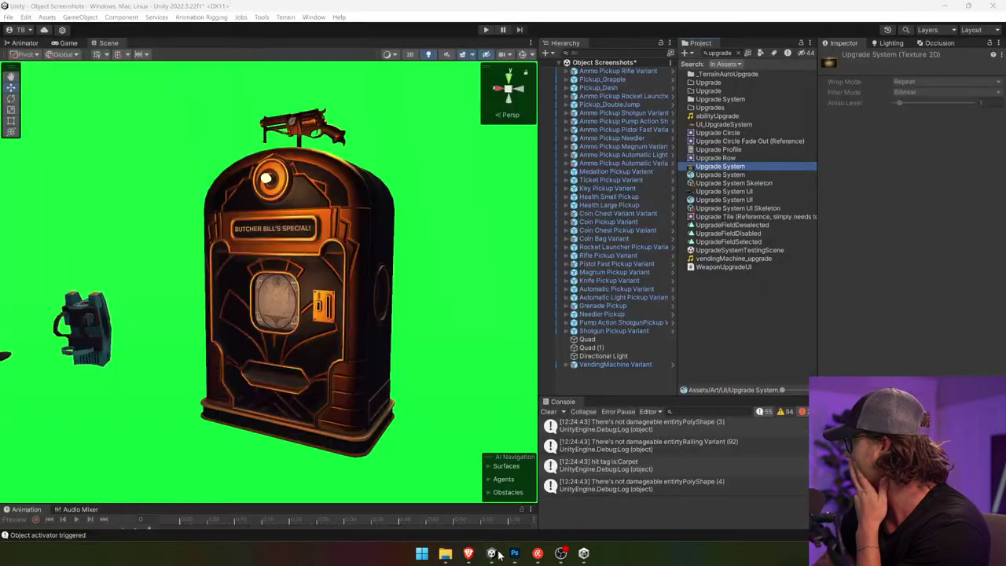
left_click(718, 52)
type("Floor0")
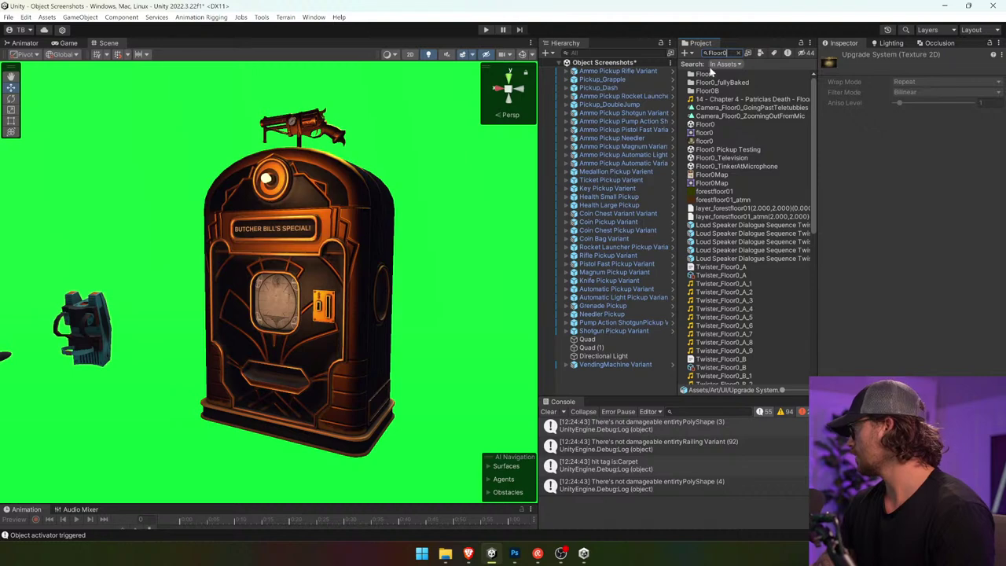
double_click(725, 125)
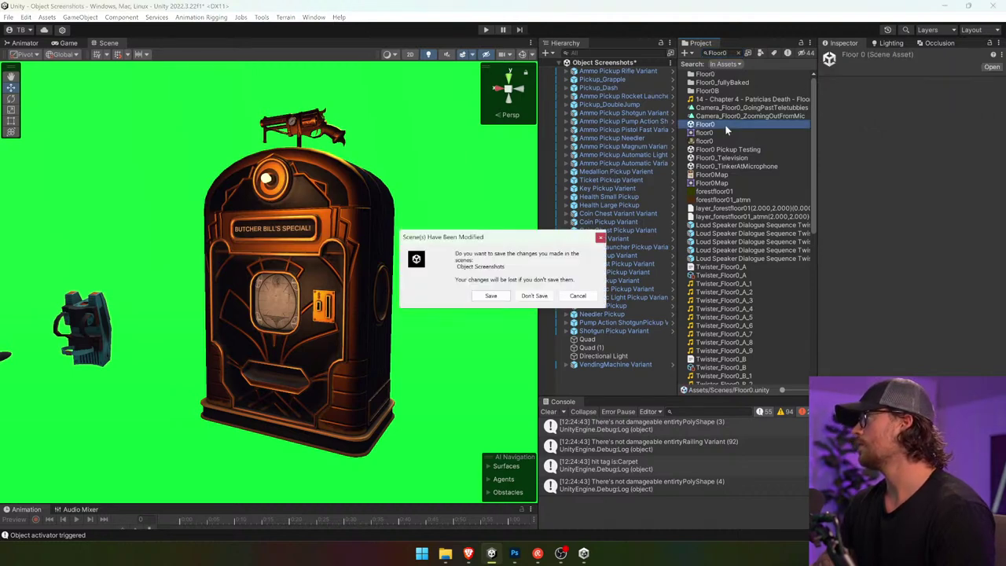
left_click(535, 296)
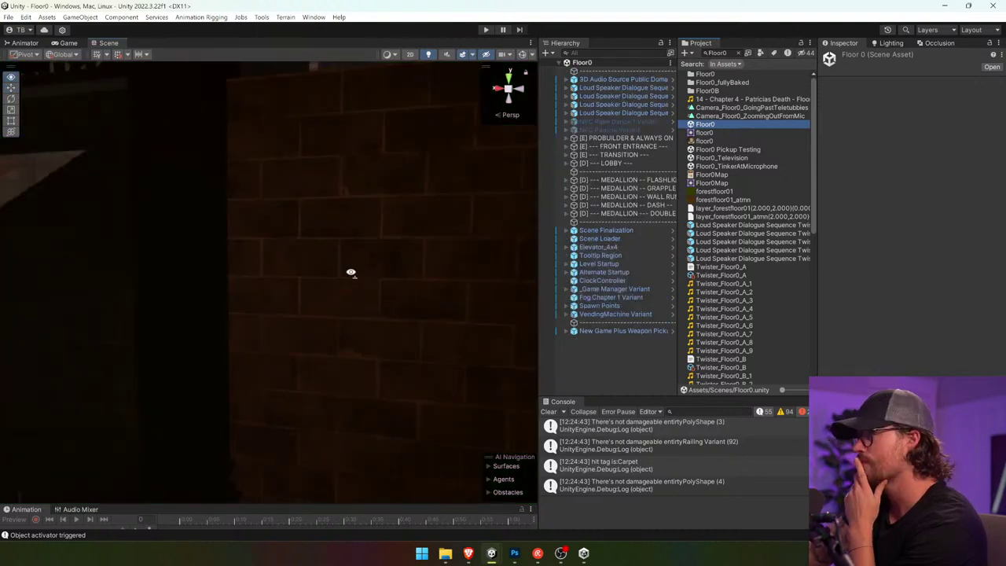
- Select the large red placeholder painting inside the brick arch and prepare to rotate it
mouse_move(352, 273)
left_mouse_down()
mouse_move(123, 266)
mouse_move(170, 205)
mouse_move(262, 267)
mouse_move(372, 292)
mouse_move(154, 296)
mouse_move(850, 269)
mouse_move(759, 256)
mouse_move(825, 222)
mouse_move(833, 235)
left_mouse_up()
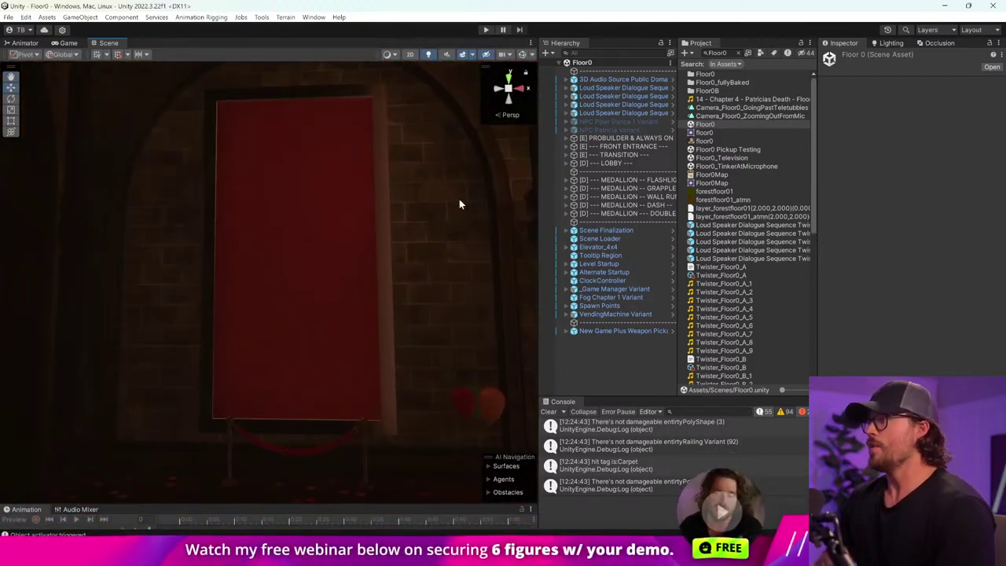
left_click(381, 176)
left_click(299, 161)
key("e")
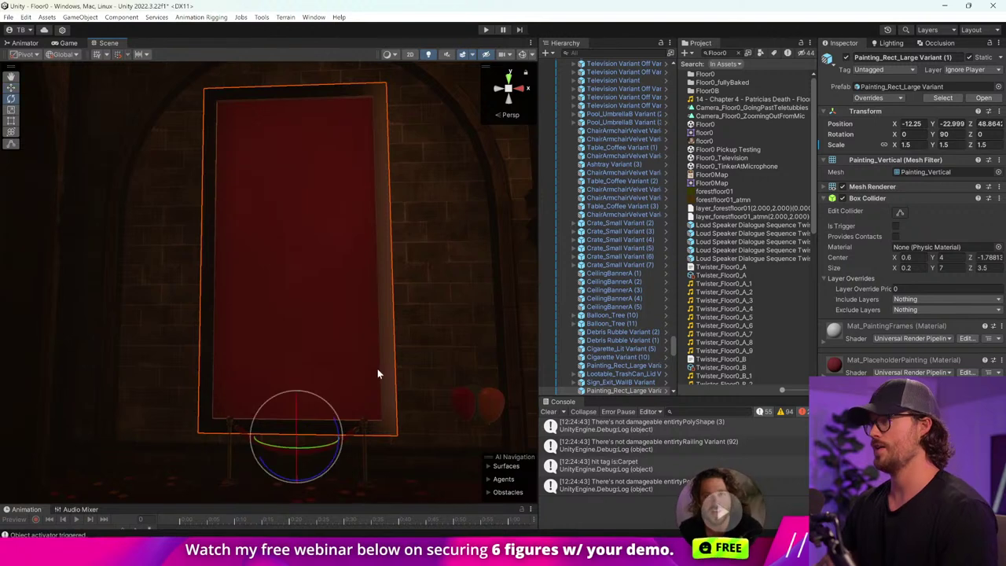
left_click_drag(316, 401, 484, 454)
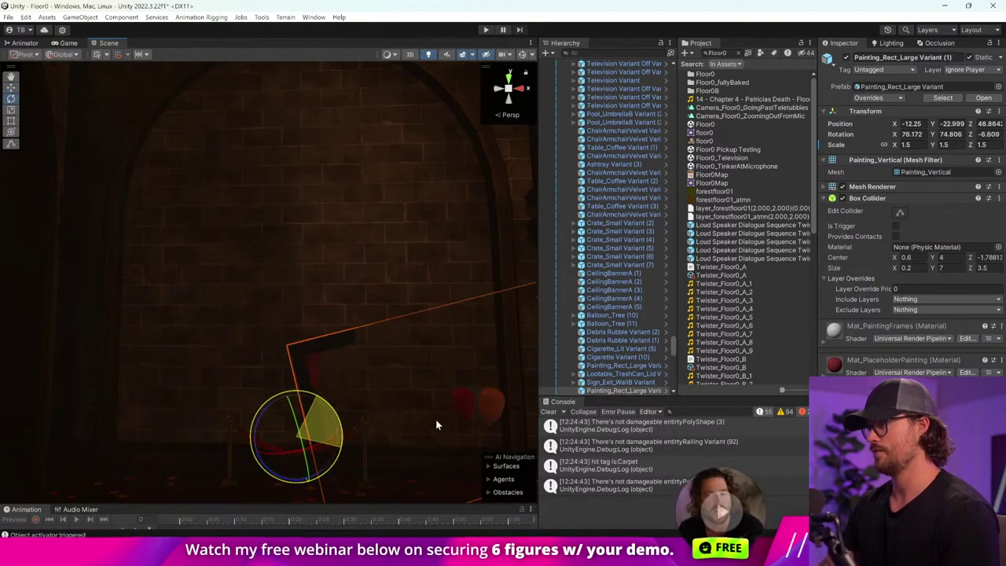
key("ctrl+z")
left_click(949, 134)
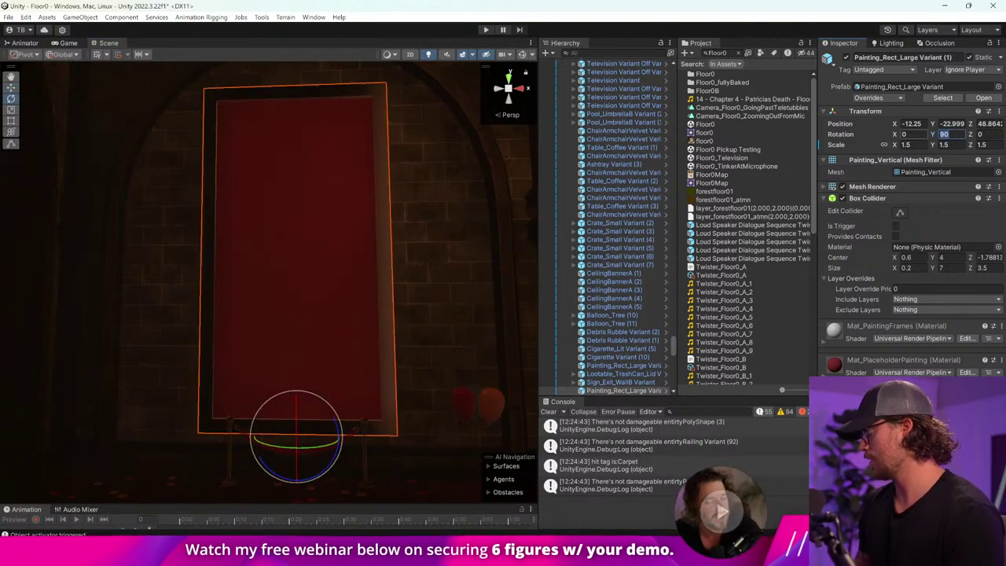
type("0")
key("ctrl+z")
- Set the large painting's X rotation to -90
left_click_drag(894, 134, 550, 140)
type("90")
key("Return")
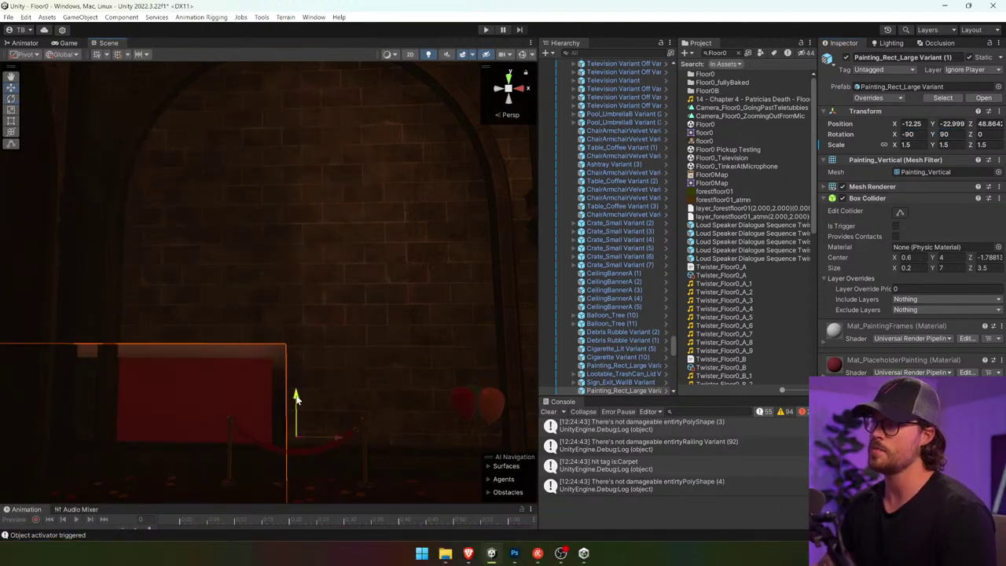
- Move the rotated painting up and across to center it in the brick arch, at X -6 and Y -18.29
left_click_drag(296, 397, 321, 233)
mouse_move(338, 276)
left_mouse_down()
mouse_move(546, 275)
mouse_move(517, 275)
left_mouse_up()
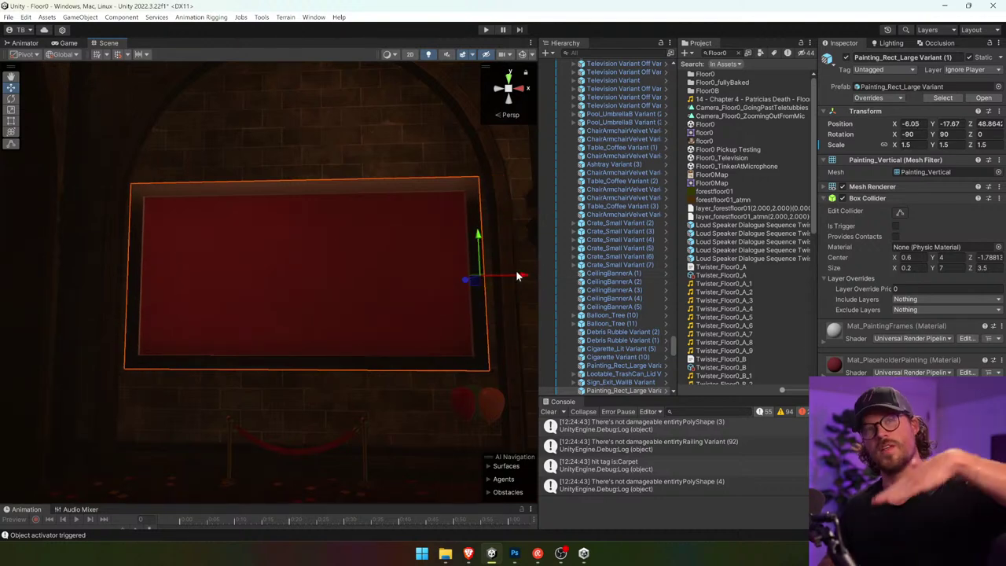
left_click_drag(479, 239, 480, 250)
mouse_move(391, 262)
left_mouse_down()
mouse_move(404, 285)
mouse_move(441, 232)
left_mouse_up()
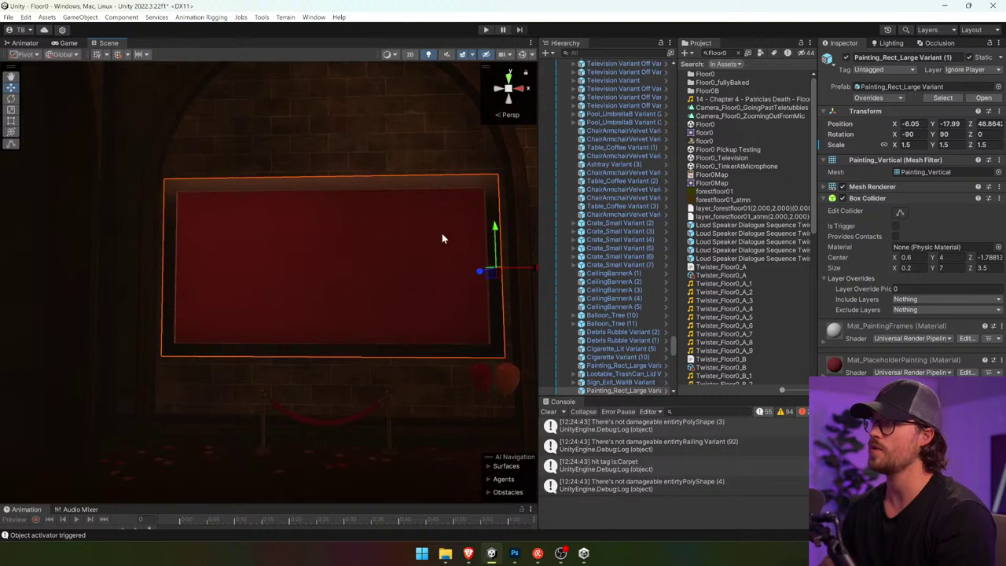
left_click(510, 88)
key("f")
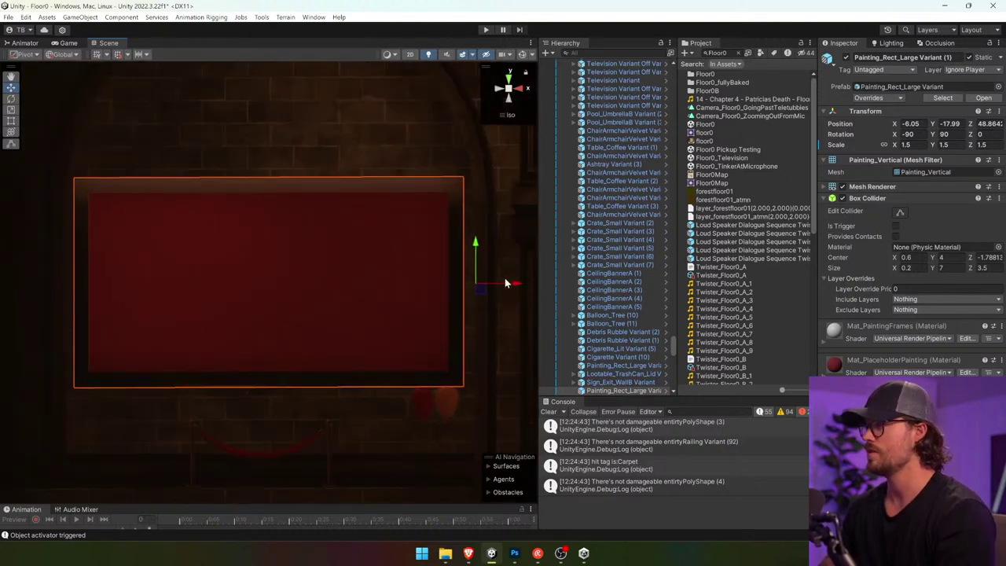
left_click_drag(508, 283, 511, 284)
left_click_drag(476, 245, 475, 255)
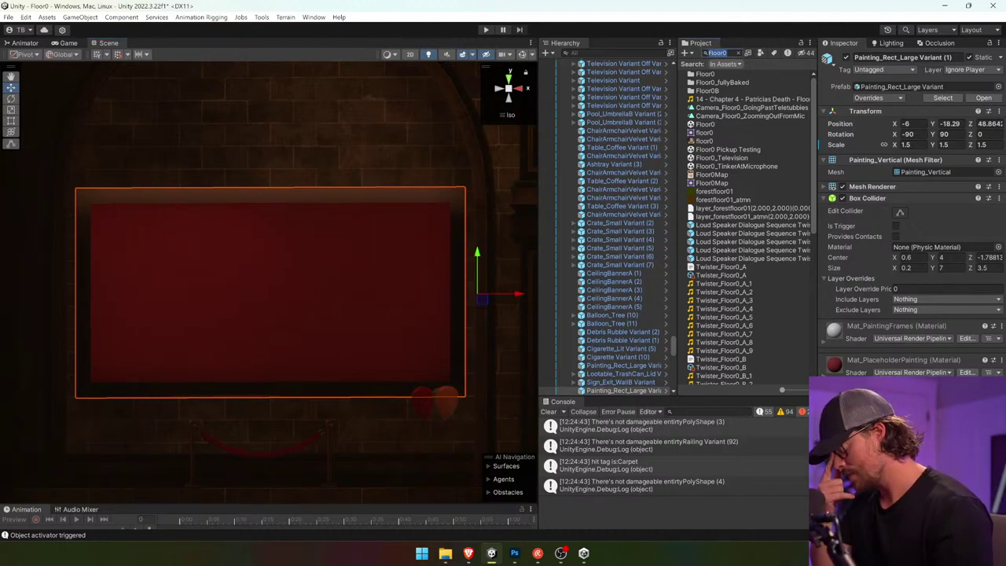
- Search the project for poster_ven and apply Poster_VendingMachine to the painting's frame, undoing its application to the brick wall
type("poster_")
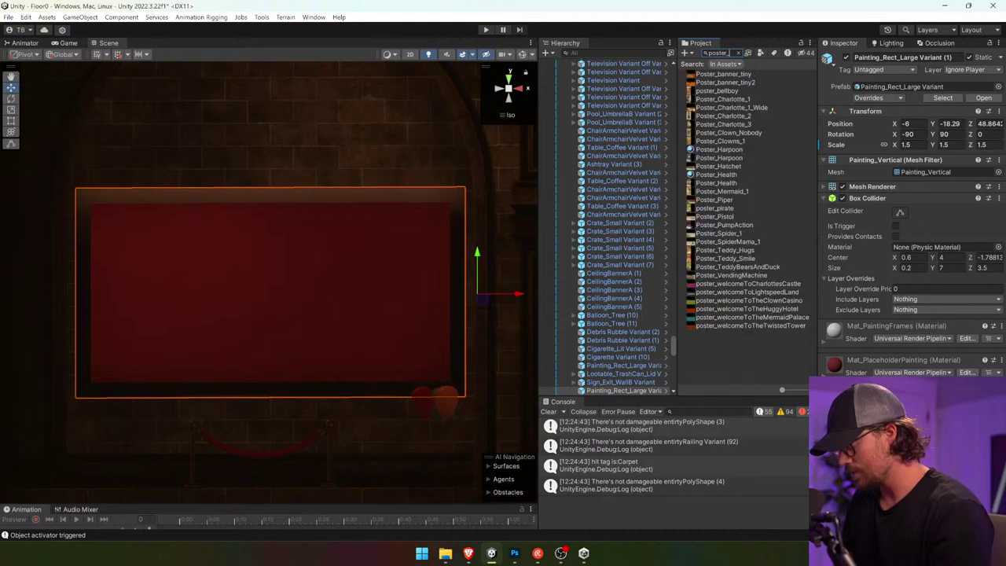
type("ven")
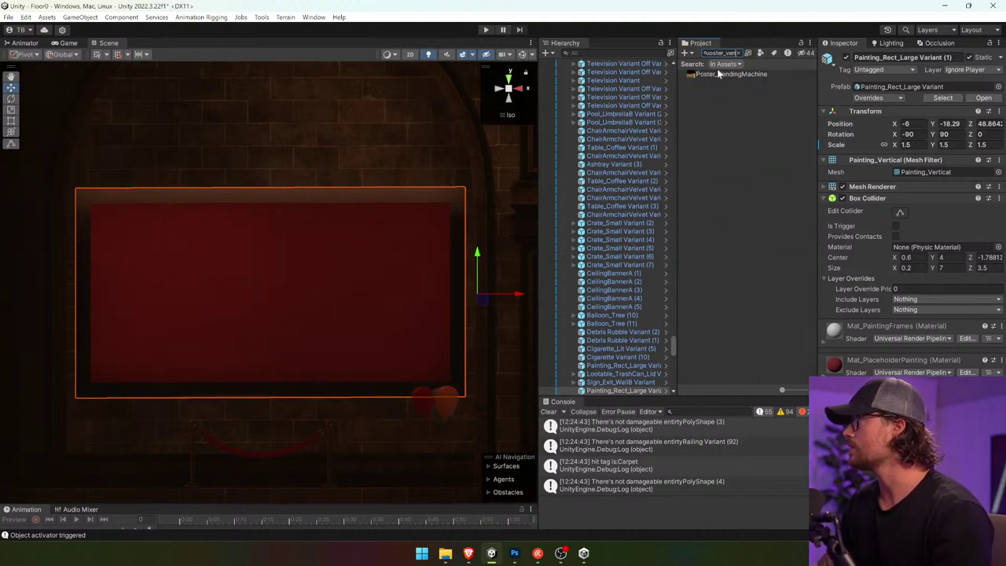
left_click_drag(718, 73, 418, 256)
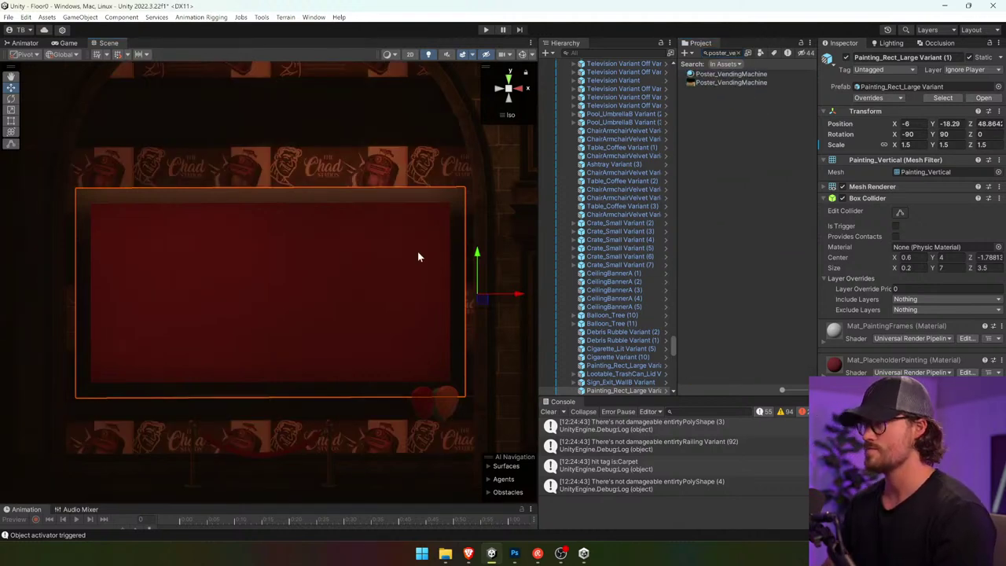
key("ctrl+z")
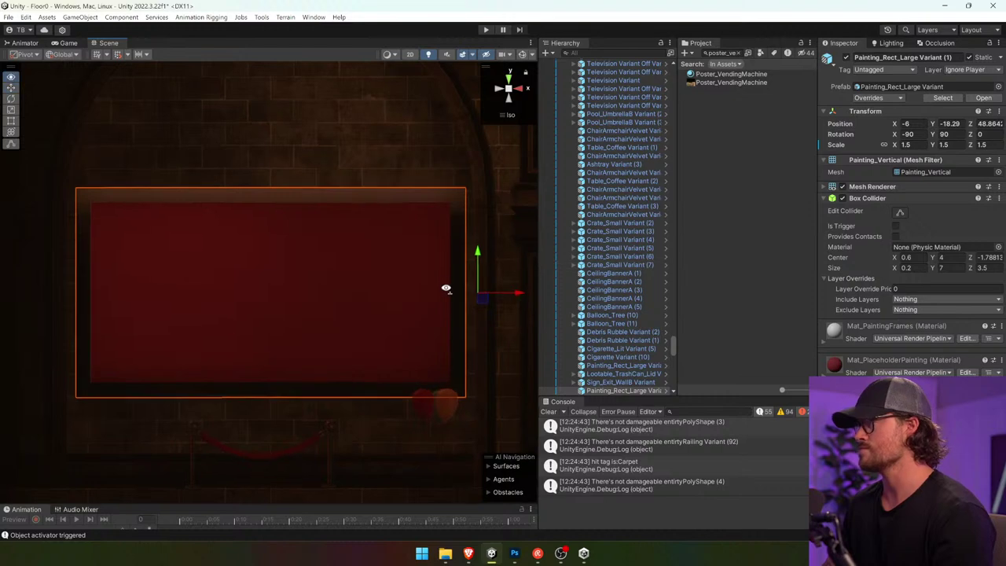
left_click_drag(446, 288, 472, 301)
left_click_drag(439, 333, 445, 203)
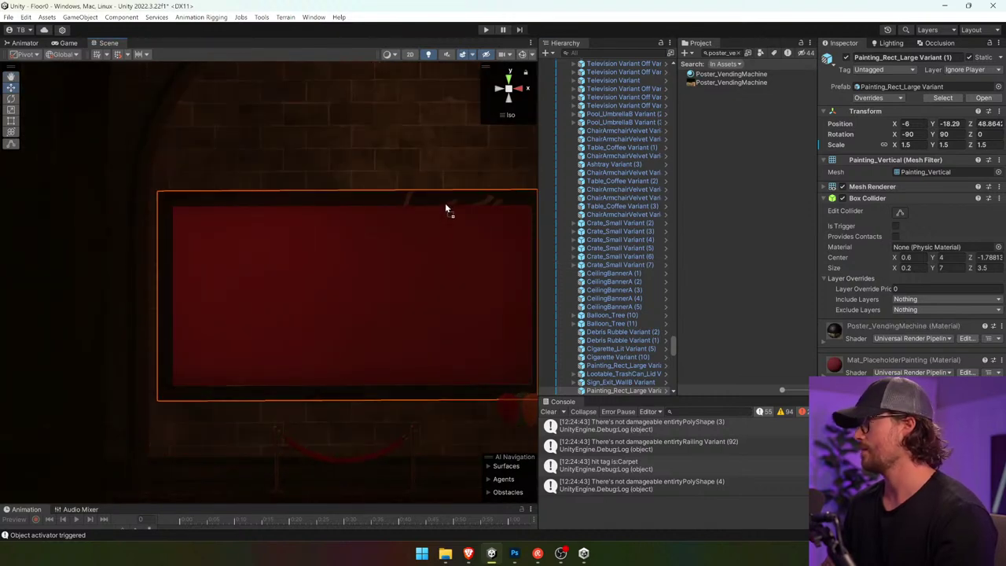
- Assign the Poster_VendingMachine material to the painting's Element 1 slot and view the result straight on from the back
left_click(871, 186)
left_click(929, 223)
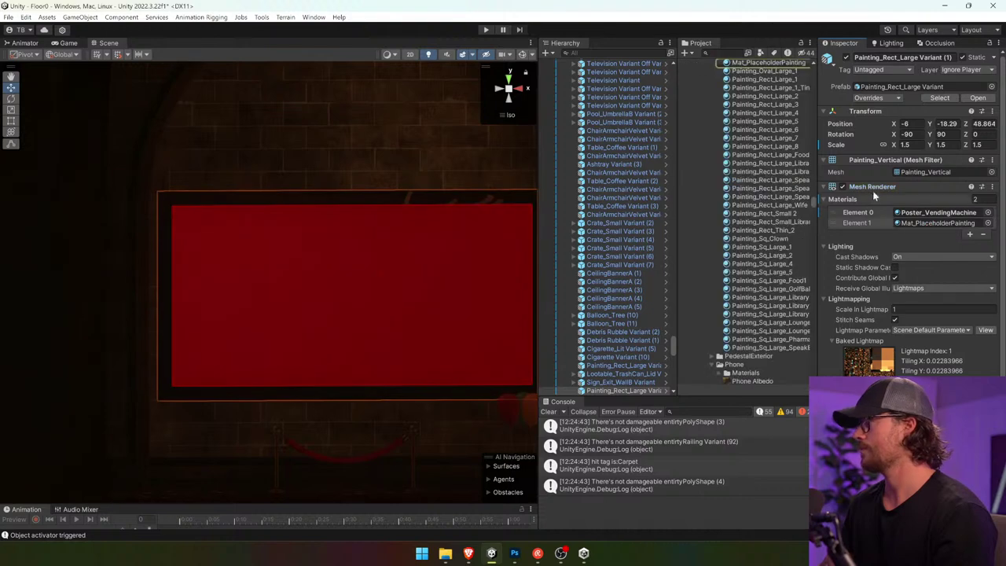
left_click_drag(744, 63, 946, 213)
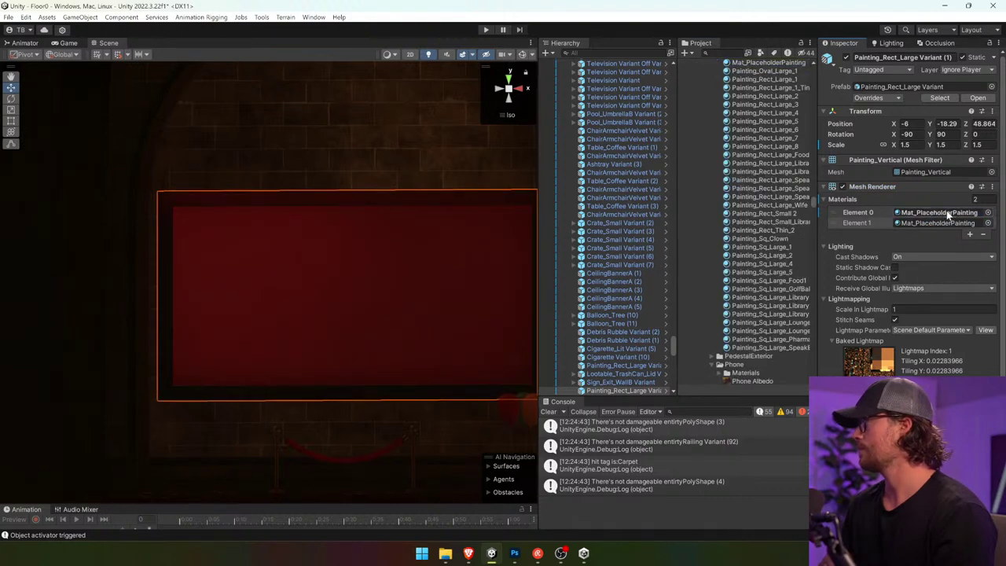
key("ctrl+z")
left_click(947, 211)
mouse_move(771, 379)
left_mouse_down()
mouse_move(934, 214)
mouse_move(933, 224)
left_mouse_up()
mouse_move(482, 283)
left_mouse_down()
mouse_move(394, 247)
mouse_move(409, 269)
left_mouse_up()
left_click(505, 116)
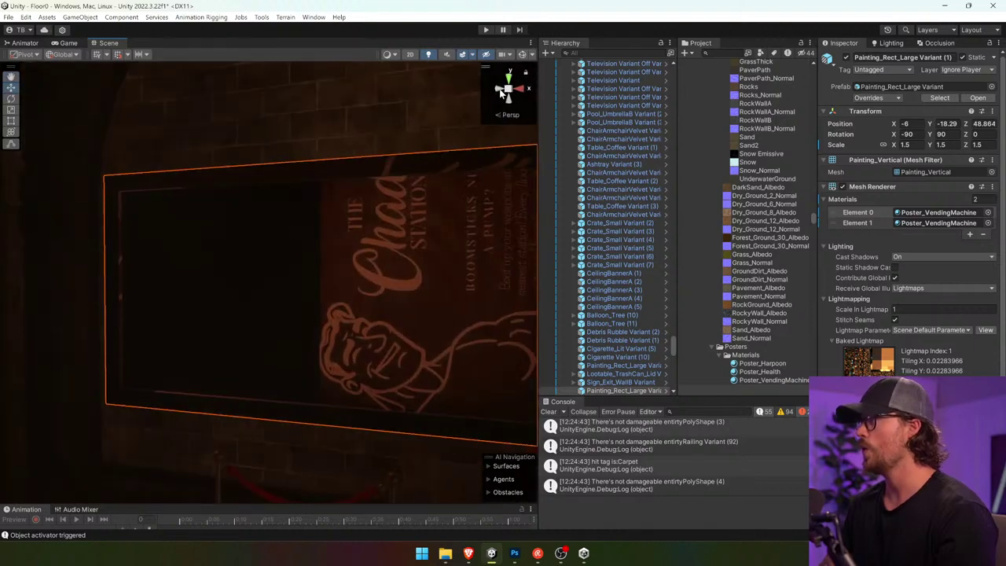
left_click(499, 89)
left_click(518, 88)
left_click(509, 91)
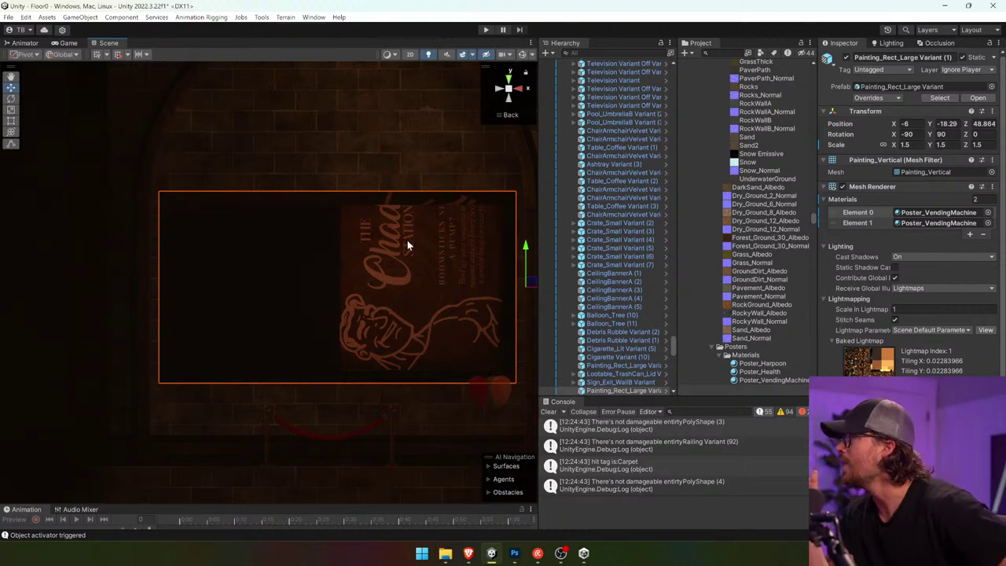
- Examine the painting's prefab, materials and collider, and locate its Painting_Vertical mesh in the project
left_click(928, 84)
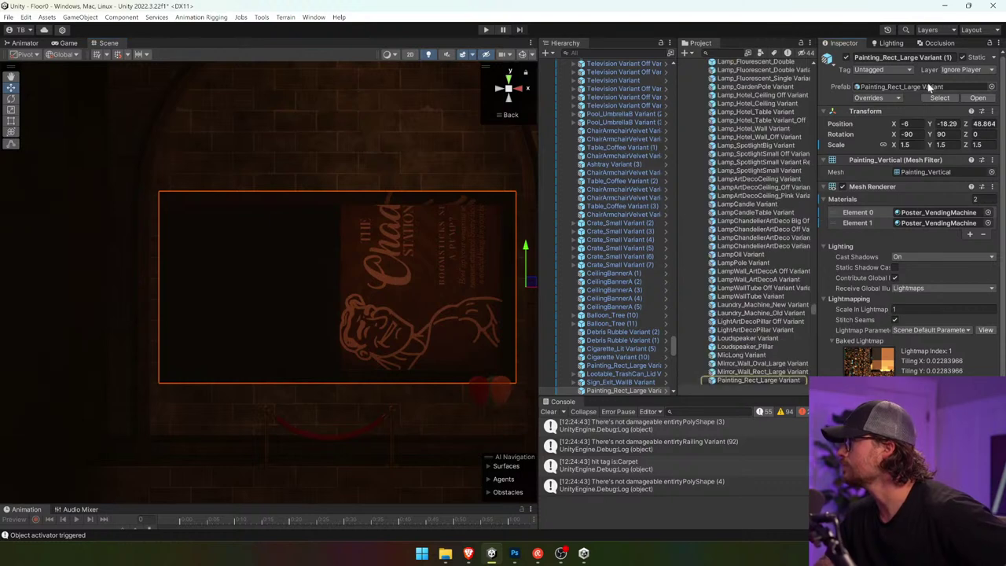
scroll(792, 296, "down", 2)
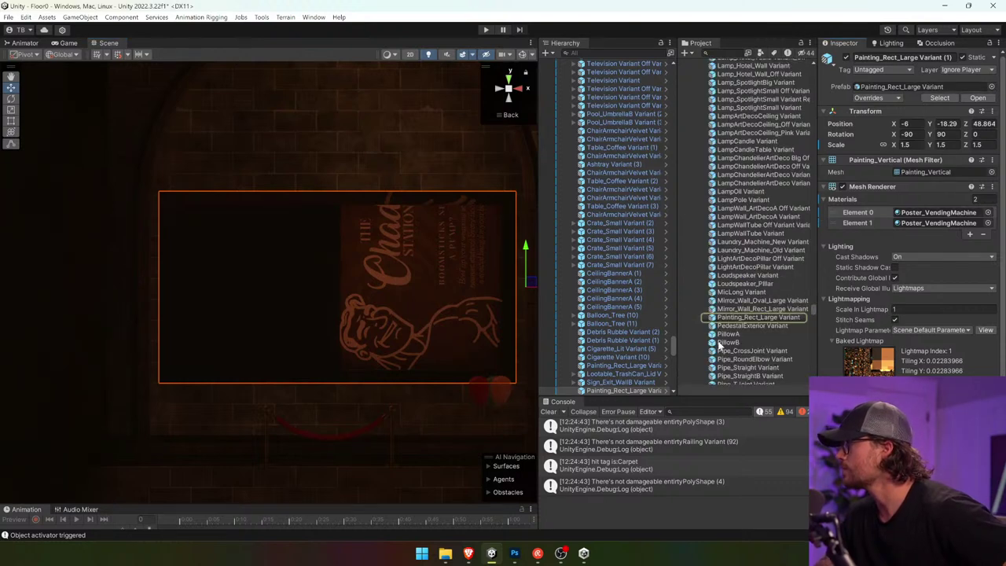
left_click(744, 318)
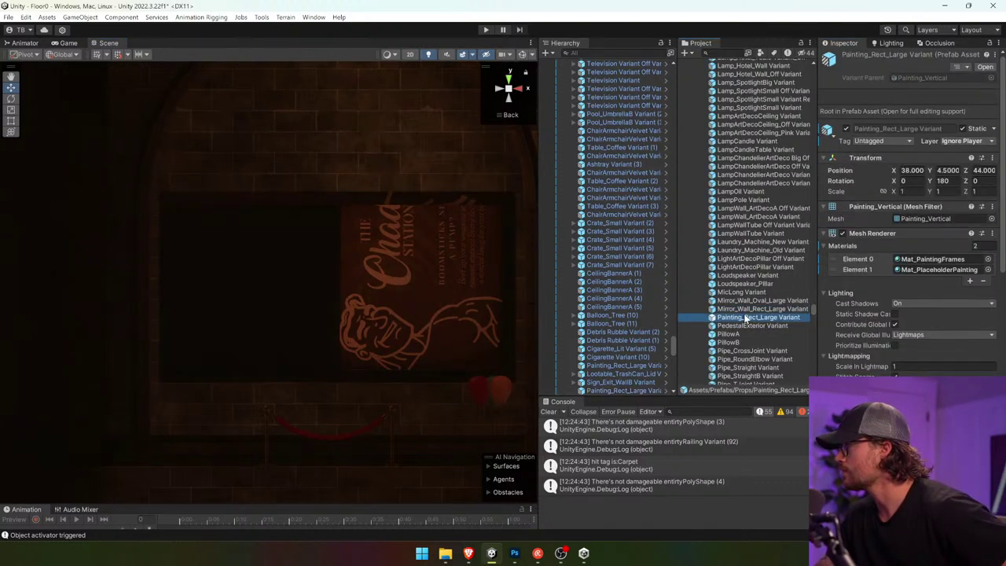
left_click(516, 297)
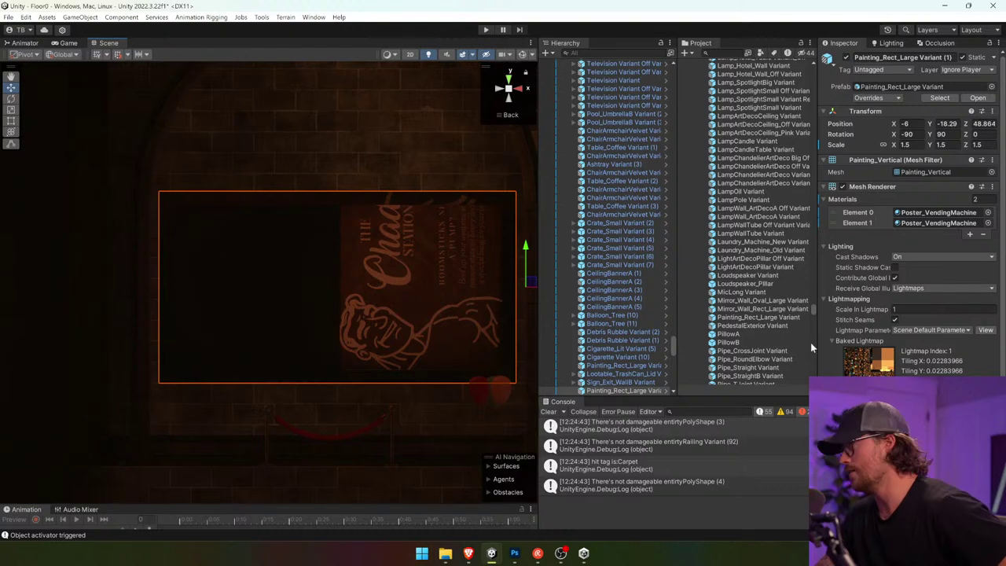
scroll(853, 336, "down", 5)
scroll(852, 336, "down", 4)
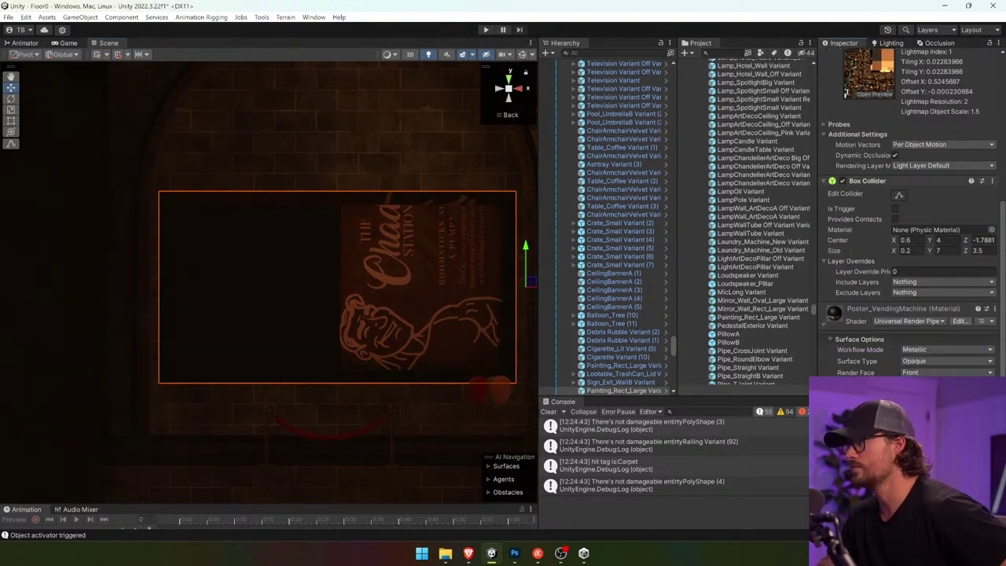
scroll(912, 212, "up", 8)
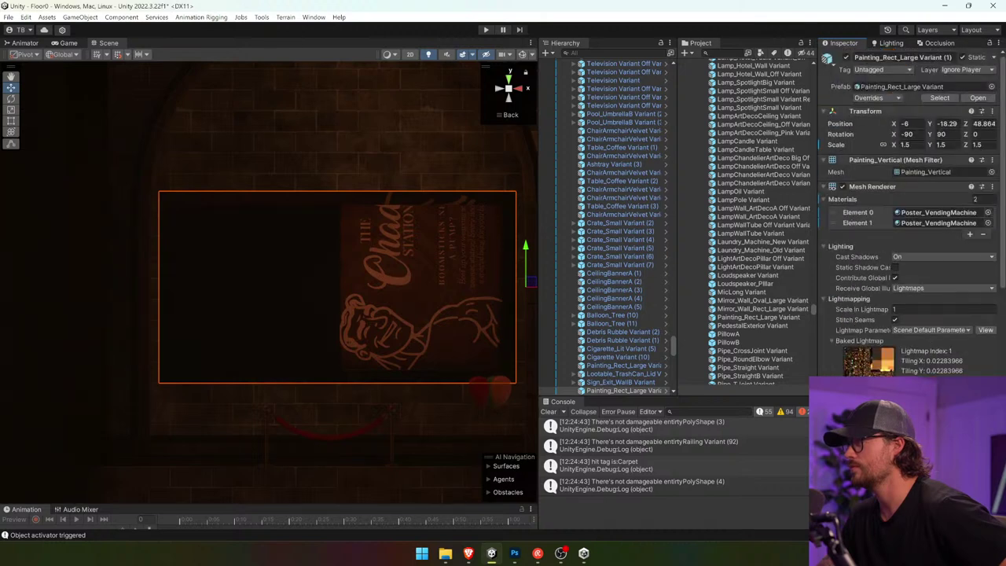
scroll(591, 366, "down", 3)
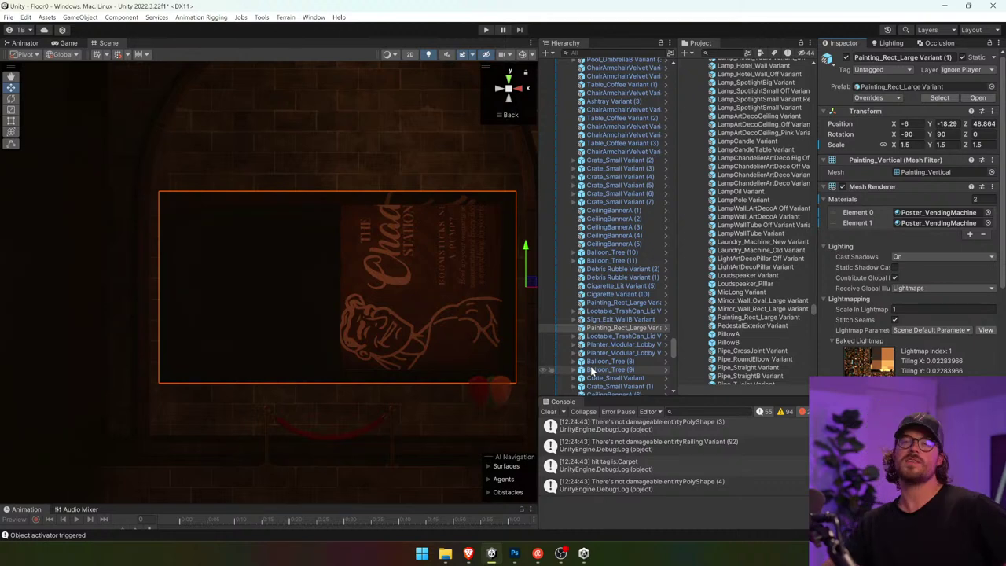
left_click(911, 173)
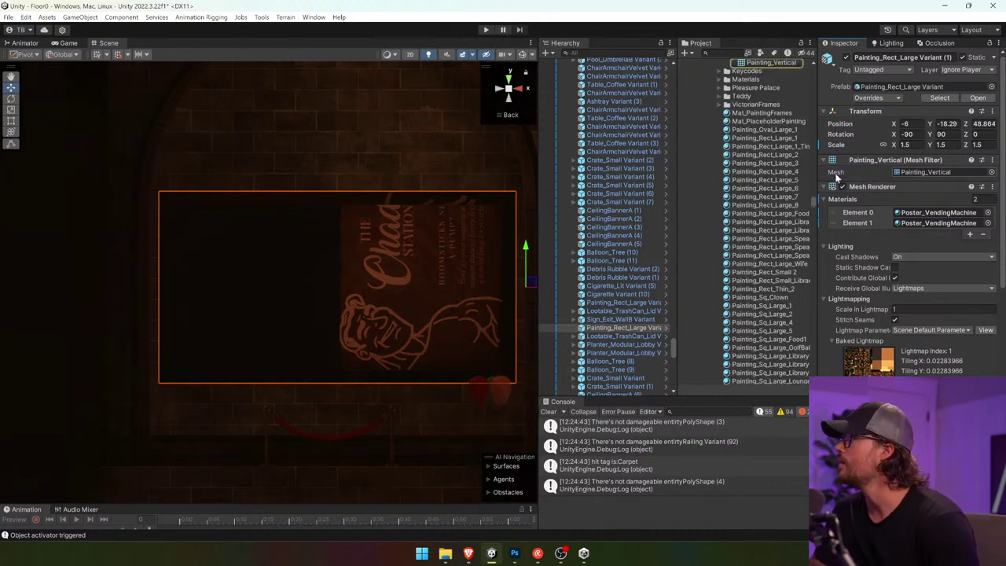
- Add the Painting_Horizontal model to the scene and copy the existing vertical painting's Transform component
scroll(771, 138, "up", 2)
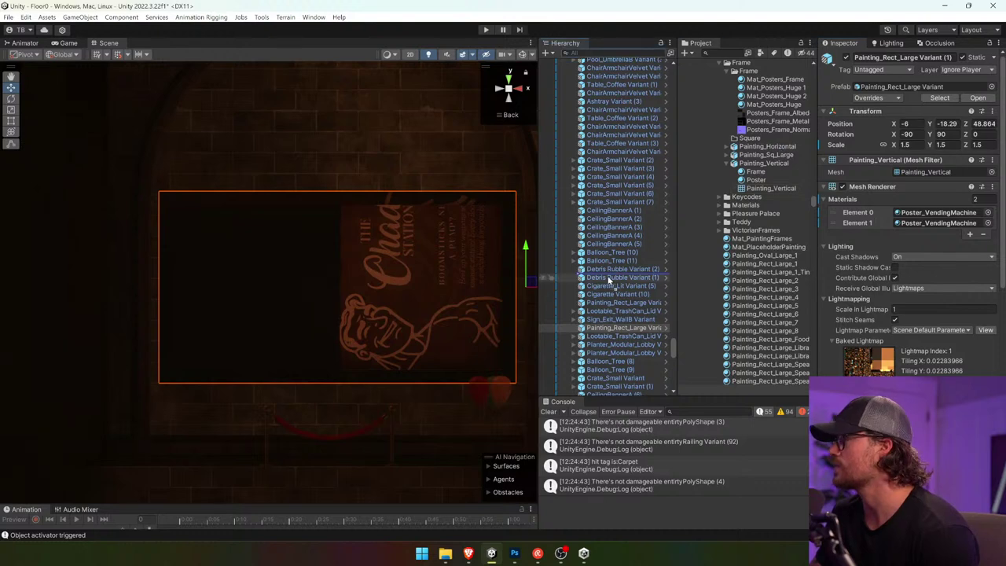
left_click(426, 262)
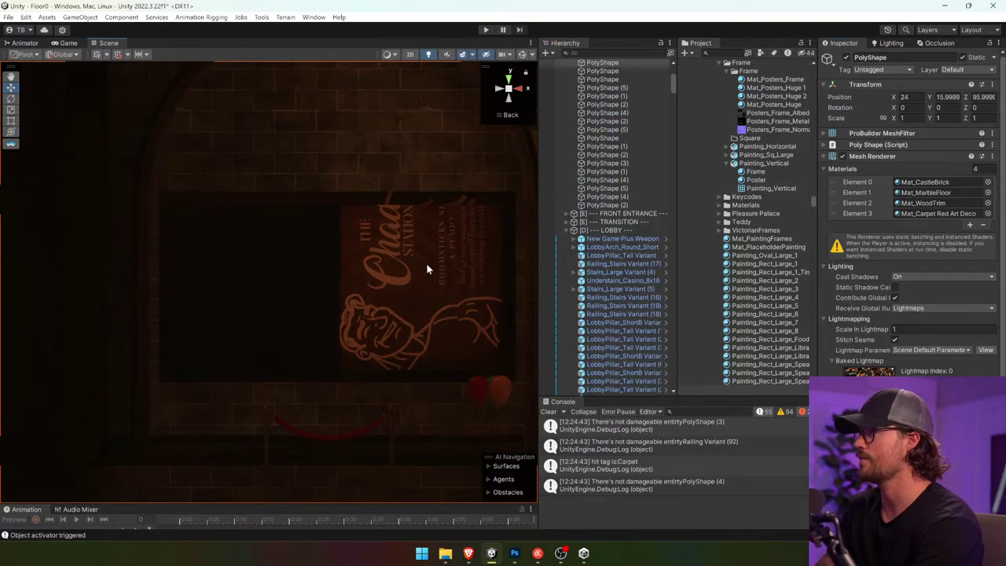
left_click(456, 216)
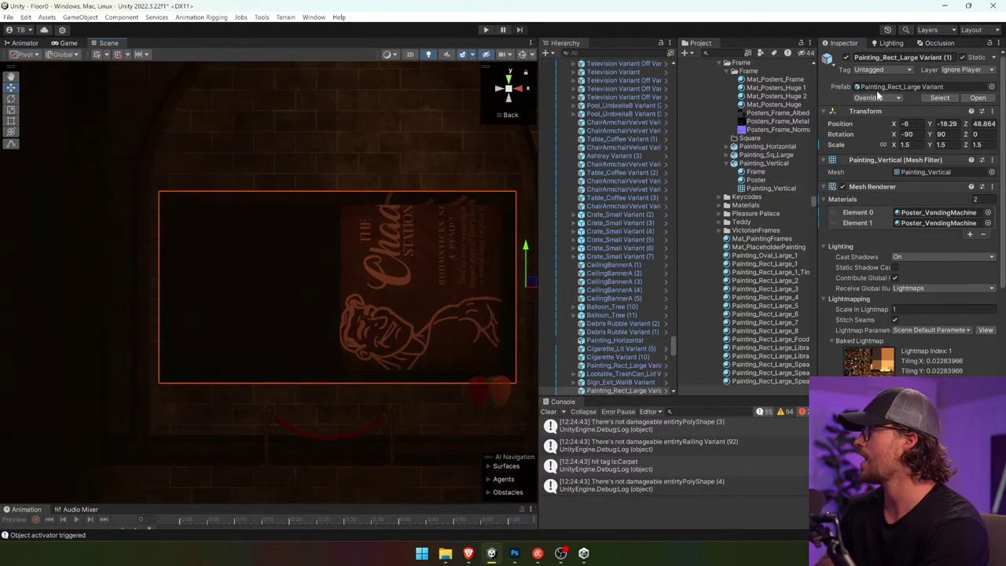
right_click(864, 111)
mouse_move(884, 214)
left_click(817, 268)
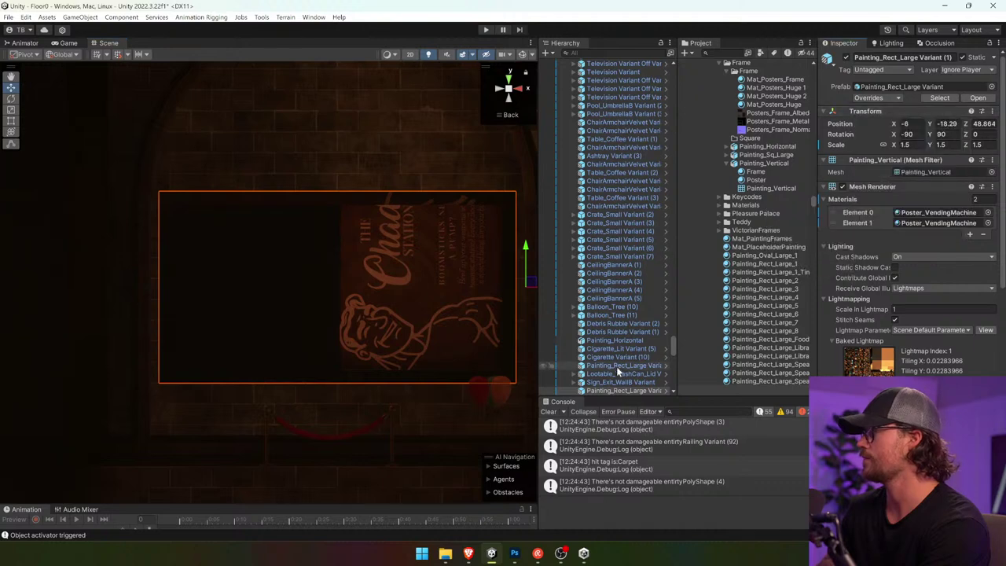
- Paste the copied Transform values onto Painting_Horizontal
left_click(621, 367)
key("Up")
key("Up")
key("Up")
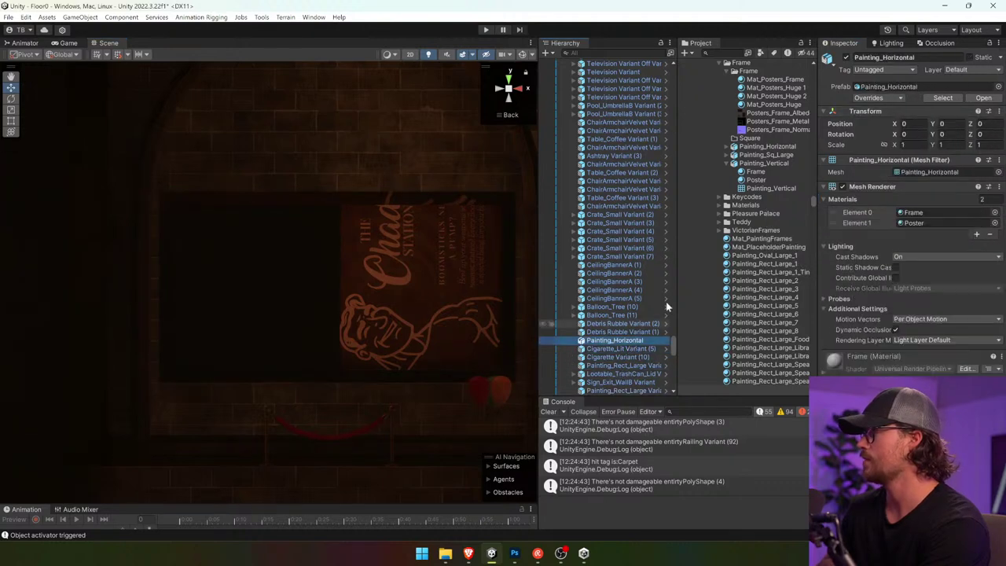
right_click(879, 111)
mouse_move(901, 210)
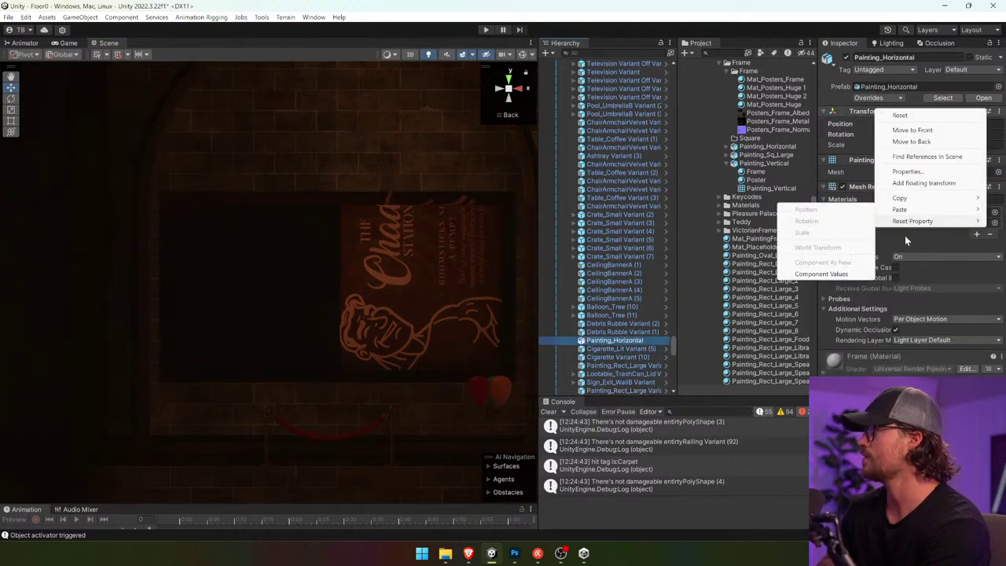
left_click(794, 212)
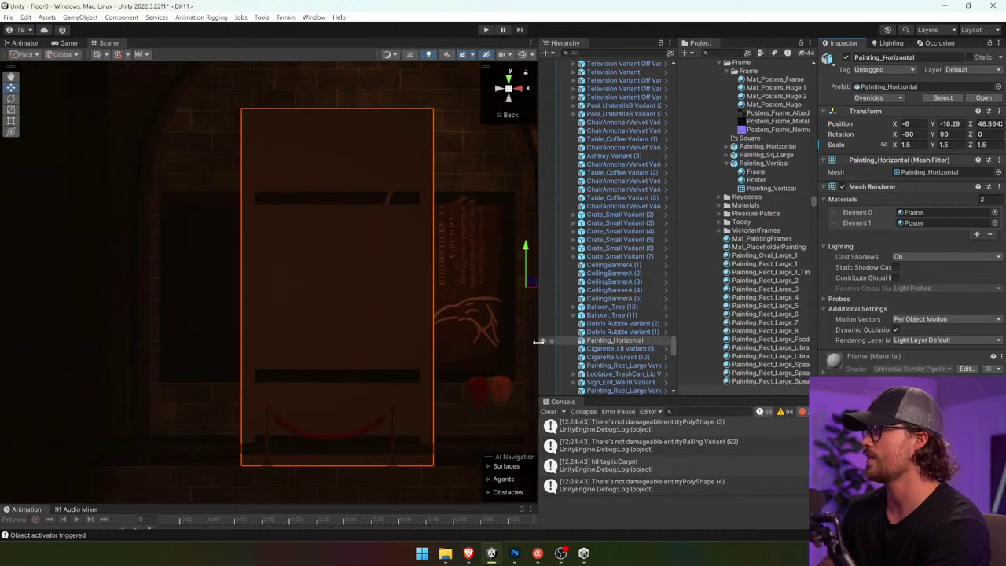
- Delete the old Painting_Rect_Large Variant (1) from the arch and select Painting_Horizontal
left_click(499, 335)
left_click(504, 333)
key("Delete")
left_click(255, 157)
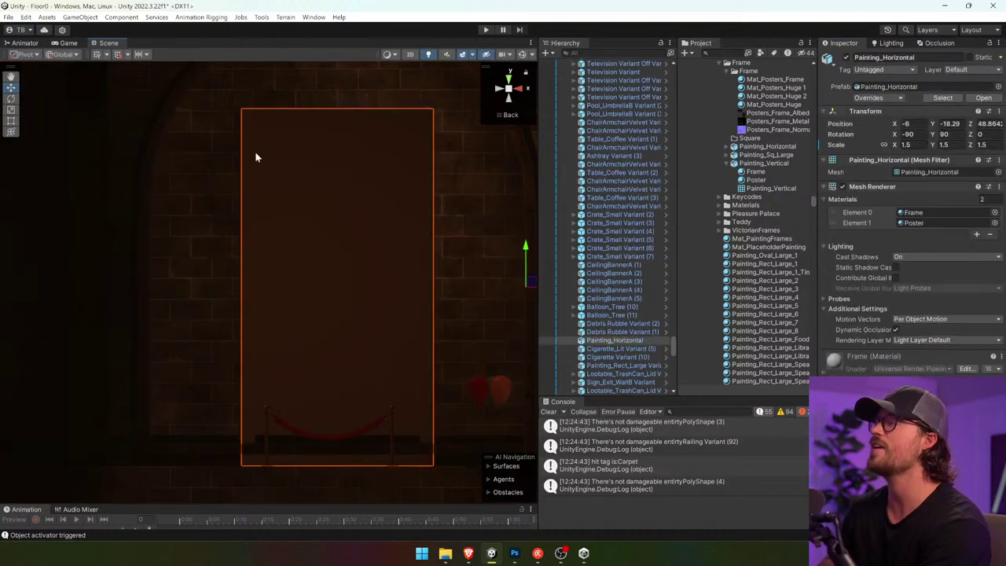
- Rotate Painting_Horizontal into landscape orientation by setting its X rotation to -180
left_click(12, 98)
left_click_drag(933, 135, 515, 161)
key("ctrl+z")
left_click_drag(895, 135, 744, 135)
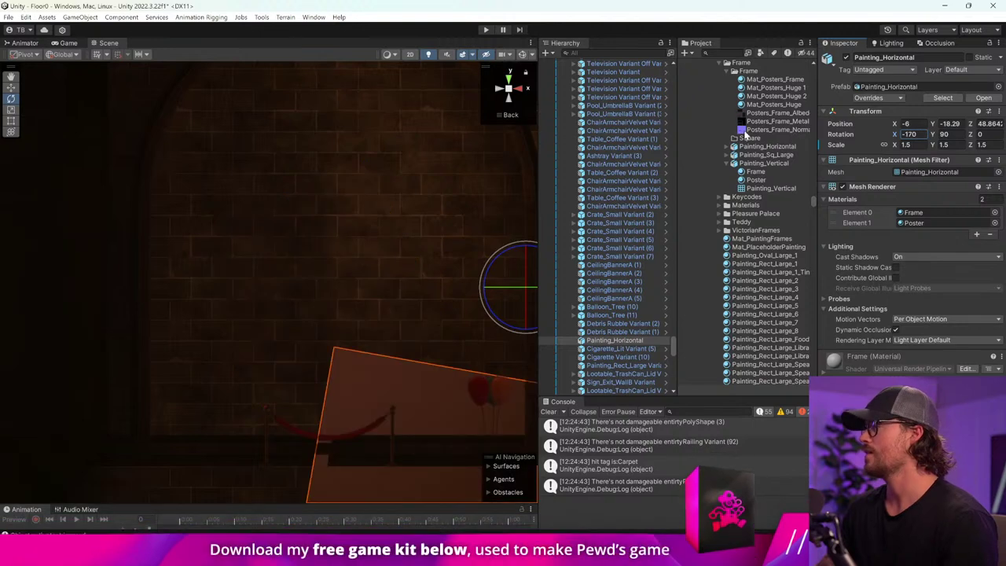
left_click(912, 134)
type("-180")
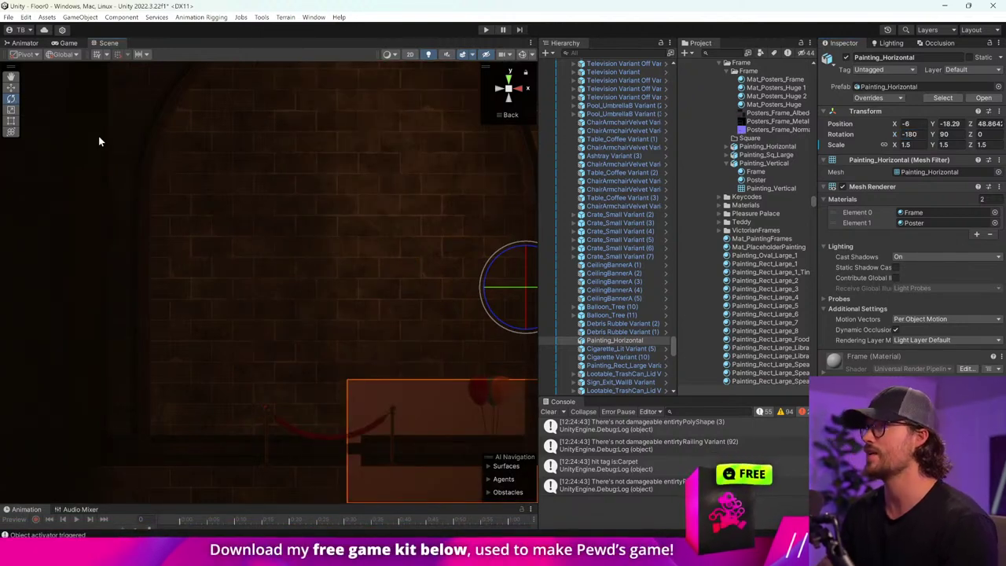
- Move Painting_Horizontal to the centre of the brick arch, at about X -11.71 and Y -12.84
type("w")
left_click_drag(494, 283, 511, 153)
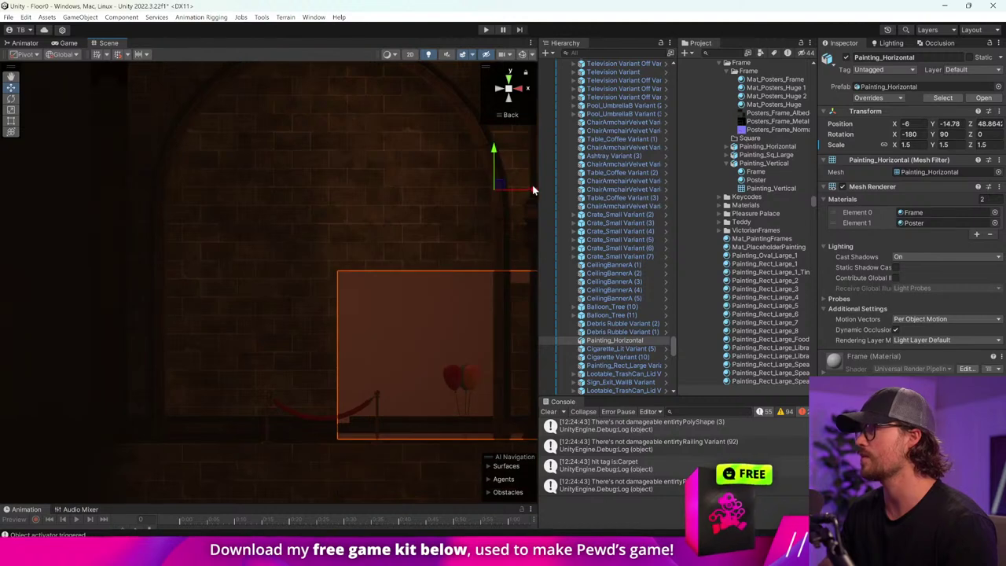
left_click_drag(533, 186, 375, 196)
left_click_drag(338, 157, 339, 111)
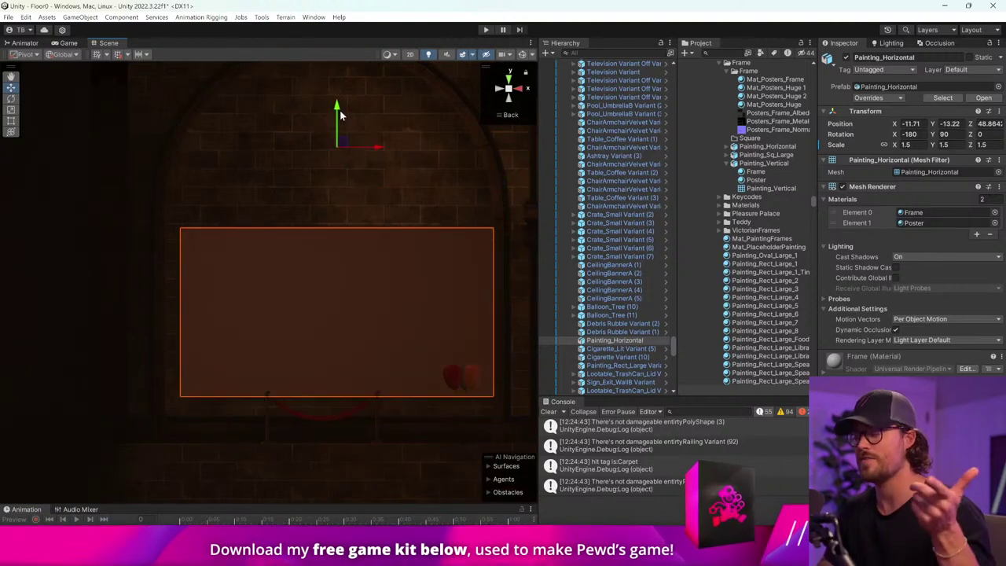
mouse_move(537, 553)
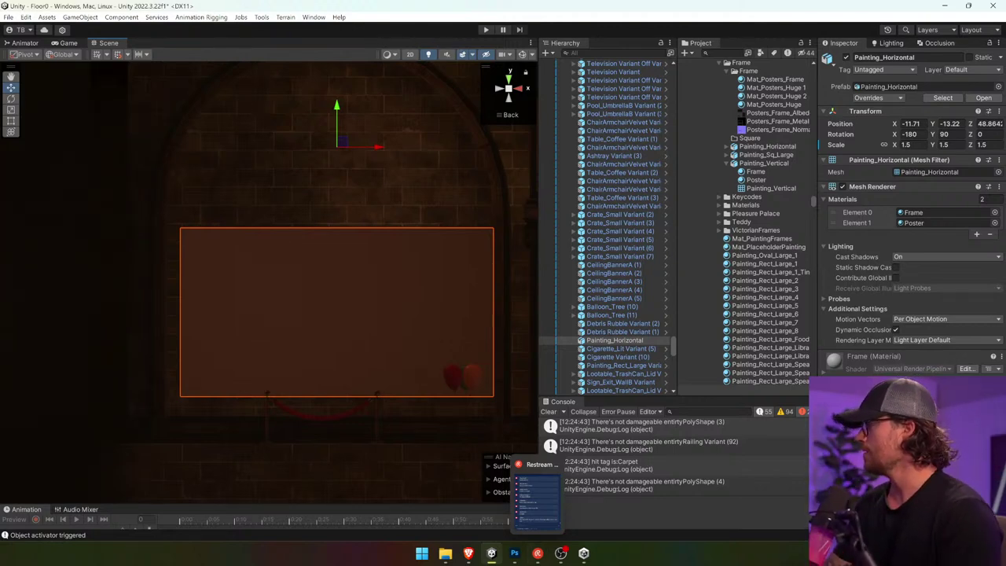
key("e")
mouse_move(337, 147)
left_mouse_down()
mouse_move(529, 163)
mouse_move(312, 154)
left_mouse_up()
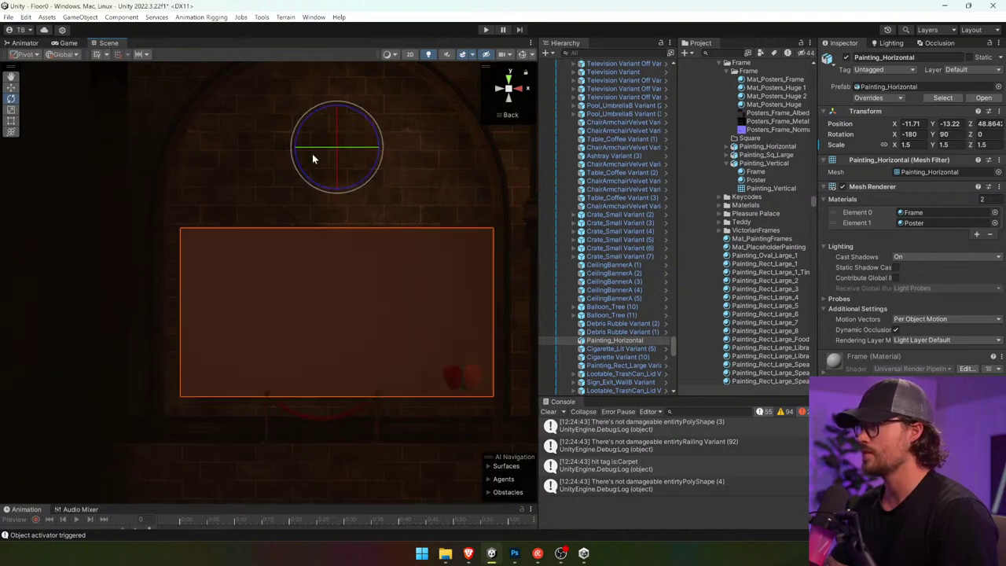
left_click(12, 90)
left_click_drag(332, 111, 332, 101)
- In perspective view, shift the painting against the wall to Z 48.75 and raise it to about Y -12.61
left_click_drag(305, 152, 400, 177)
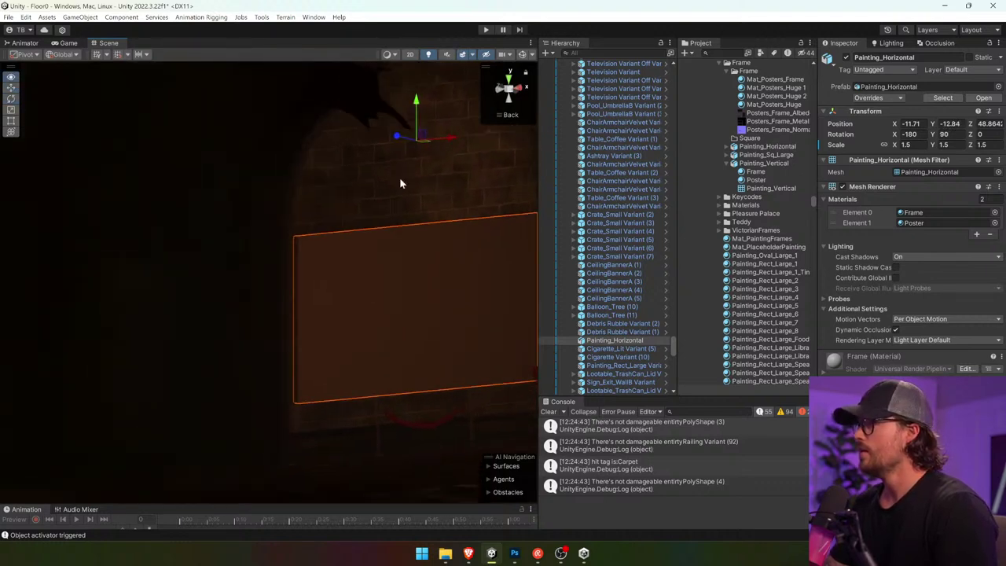
left_click(498, 118)
left_click(498, 118)
left_click_drag(281, 186, 282, 185)
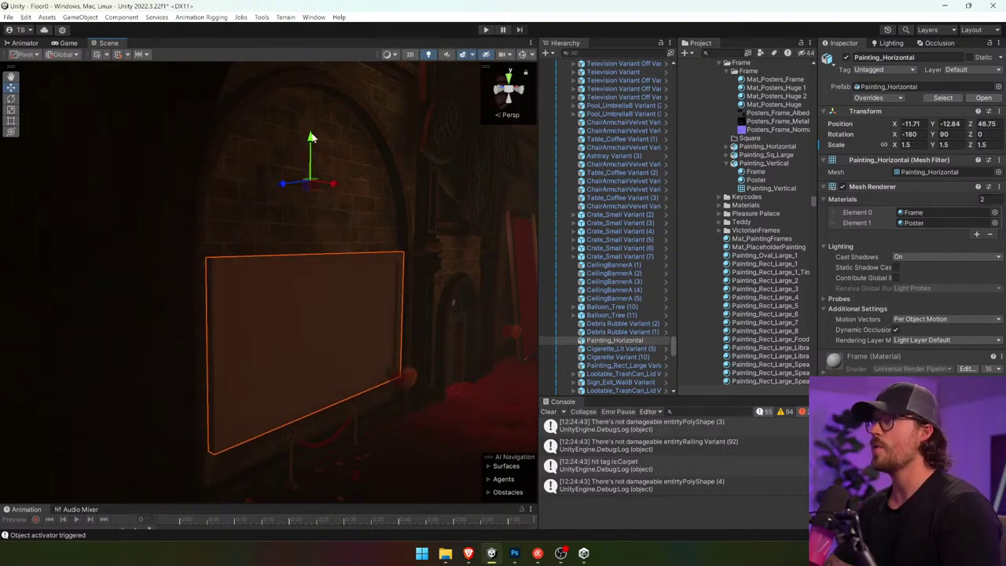
left_click_drag(311, 139, 312, 131)
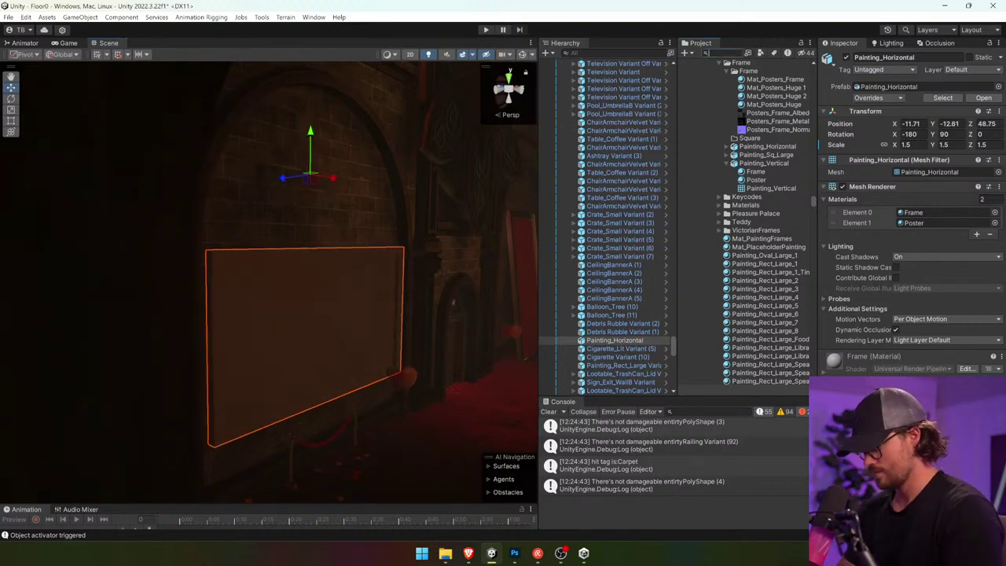
- Search the project for VendingMachine and apply the Poster_VendingMachine material to the painting's poster surface
type("e")
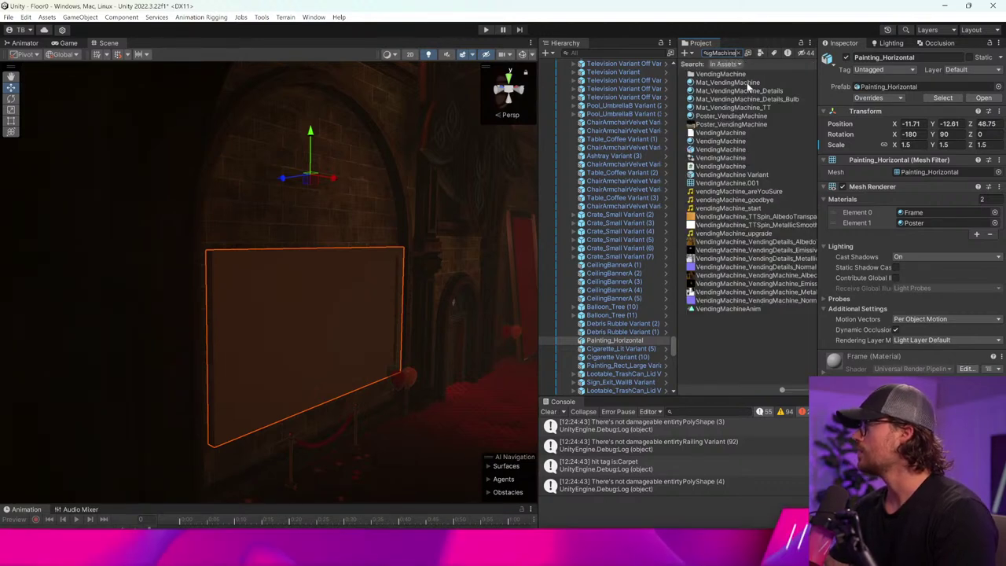
left_click_drag(747, 116, 267, 334)
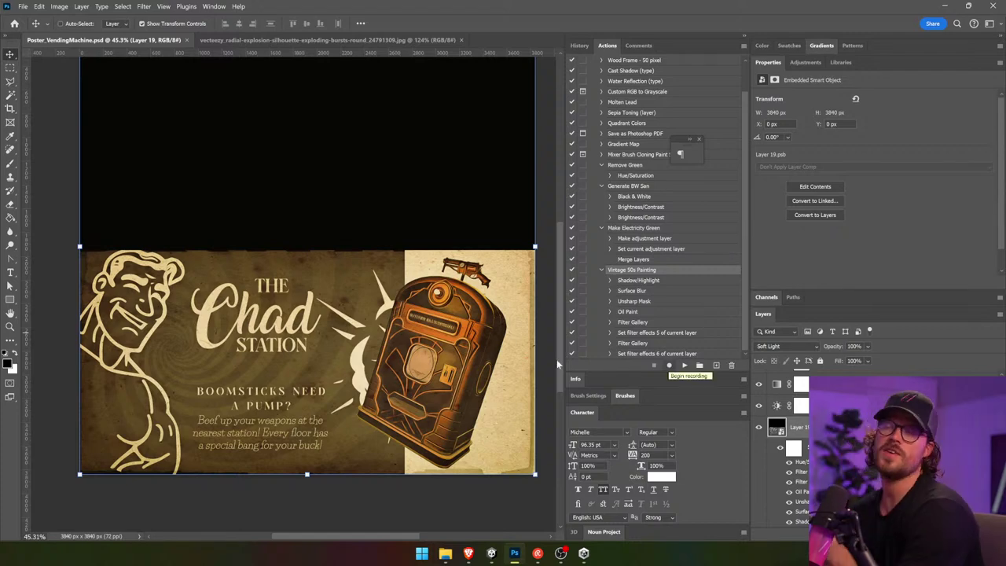
- Switch to Photoshop, move the Chad Station artwork up to the canvas's upper edge and save the poster file
left_click_drag(530, 375, 505, 180)
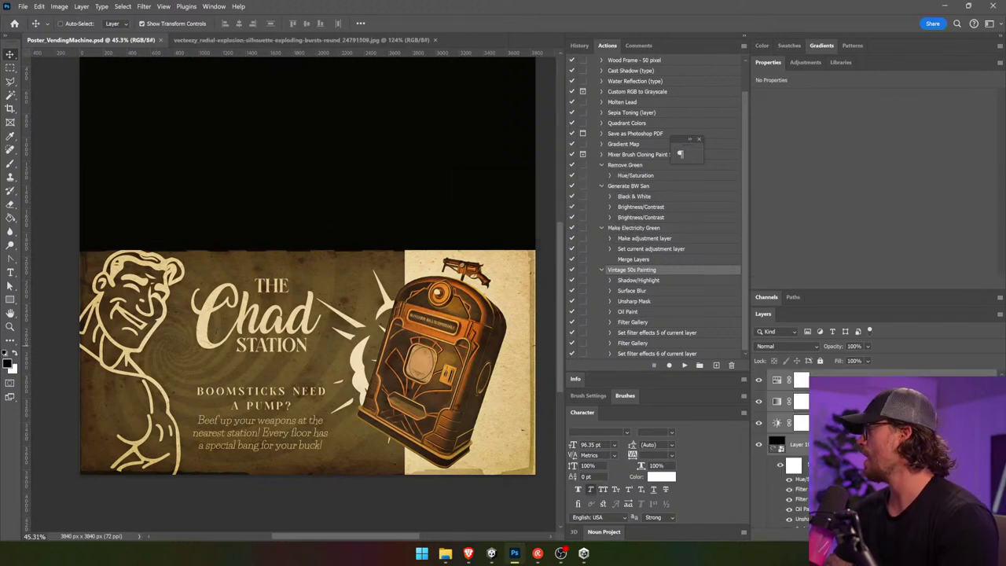
scroll(787, 445, "up", 6)
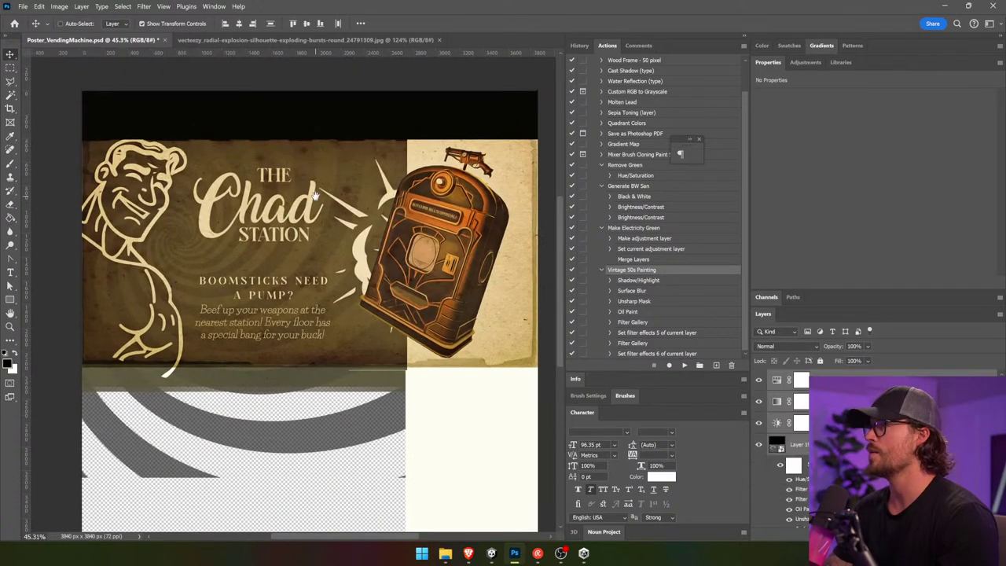
left_click_drag(315, 196, 318, 178)
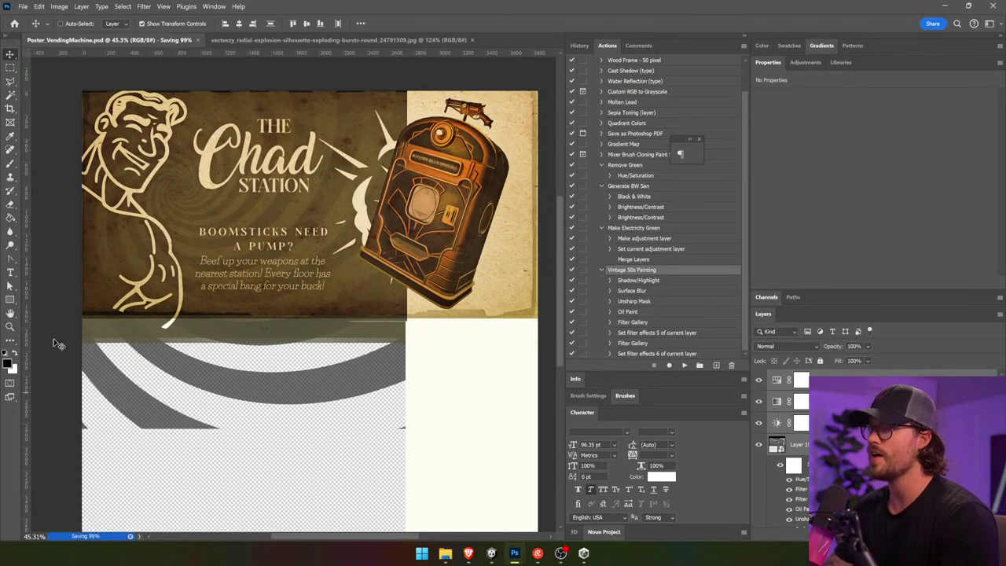
- Switch to Unity, turn the painting upright with X rotation 0, and recentre it in the arch at about X -11.98, Y -23.74
key("alt+Tab")
mouse_move(240, 292)
left_mouse_down()
mouse_move(375, 307)
mouse_move(377, 325)
mouse_move(277, 346)
mouse_move(247, 283)
left_mouse_up()
key("e")
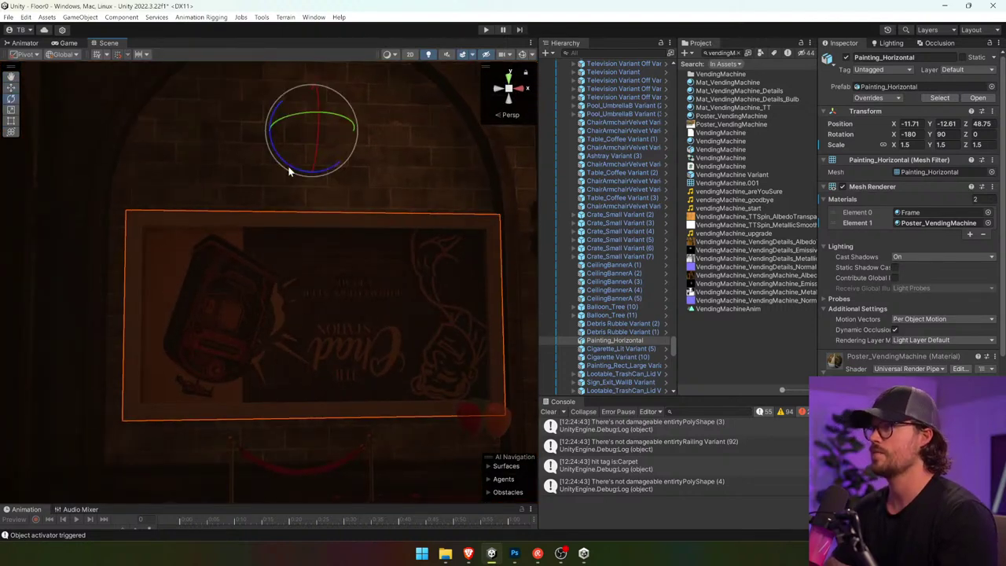
mouse_move(290, 171)
left_mouse_down()
mouse_move(102, 74)
mouse_move(78, 488)
mouse_move(93, 524)
mouse_move(55, 464)
left_mouse_up()
left_click(11, 87)
mouse_move(165, 230)
left_mouse_down()
mouse_move(267, 235)
mouse_move(338, 330)
mouse_move(331, 294)
mouse_move(323, 415)
left_mouse_up()
left_click_drag(367, 456, 359, 461)
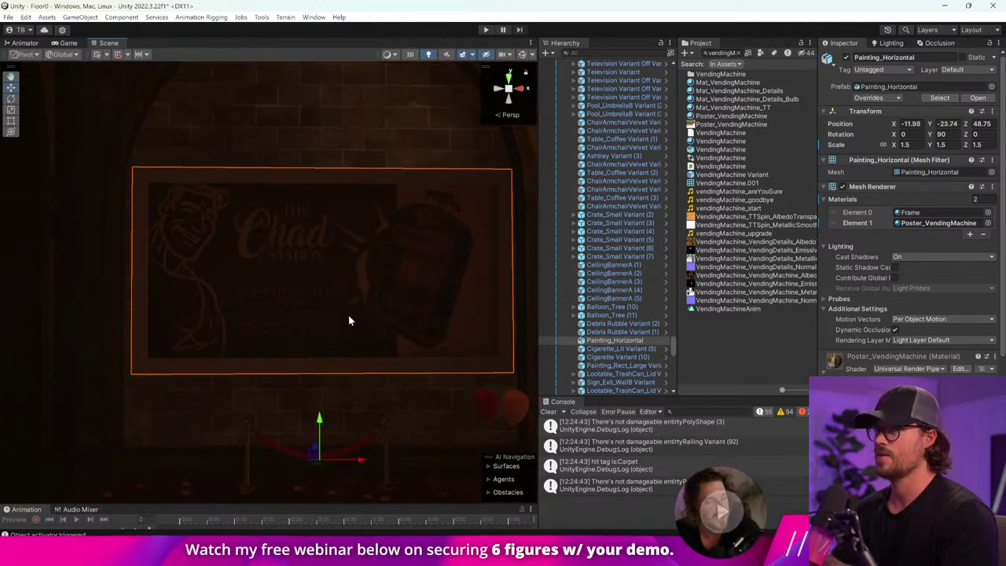
- Add a Point Light in front of the painting and open its properties
left_click(891, 42)
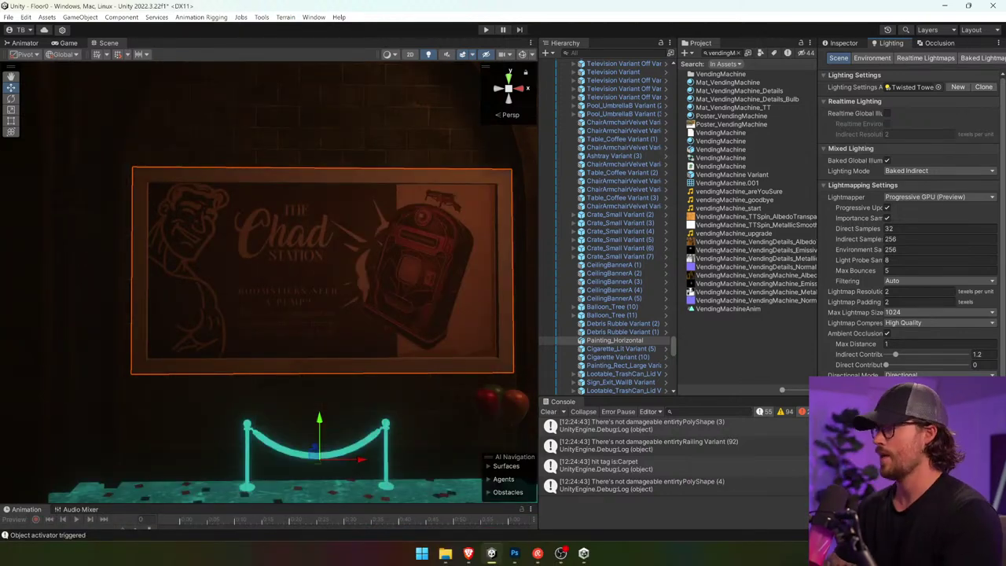
left_click_drag(232, 335, 252, 334)
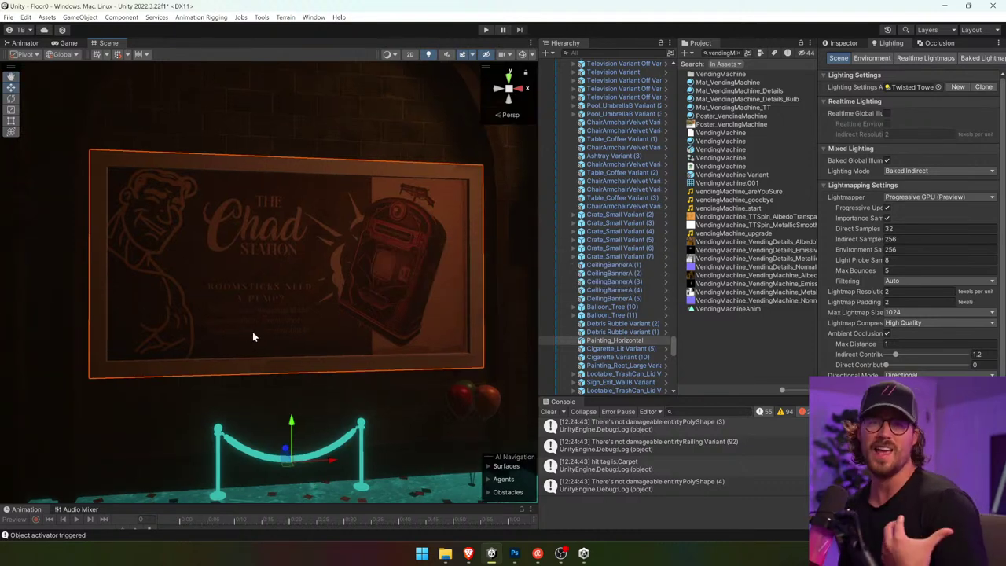
left_click(92, 19)
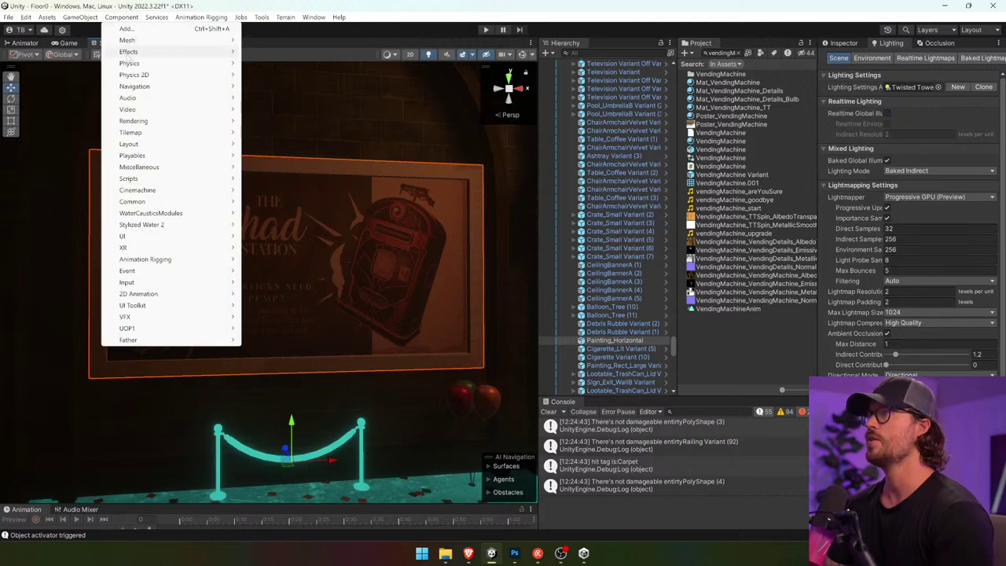
mouse_move(110, 121)
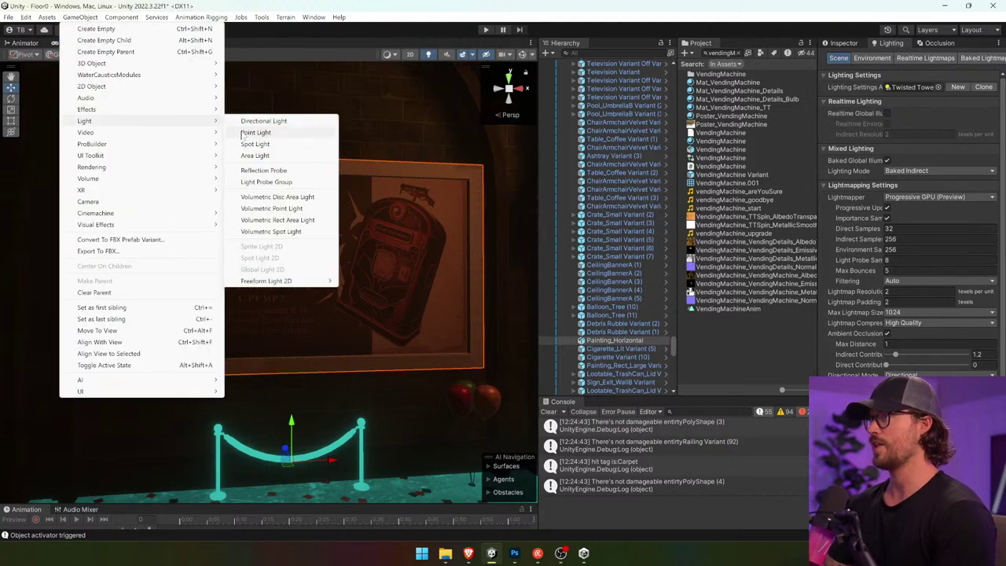
left_click(240, 135)
key("w")
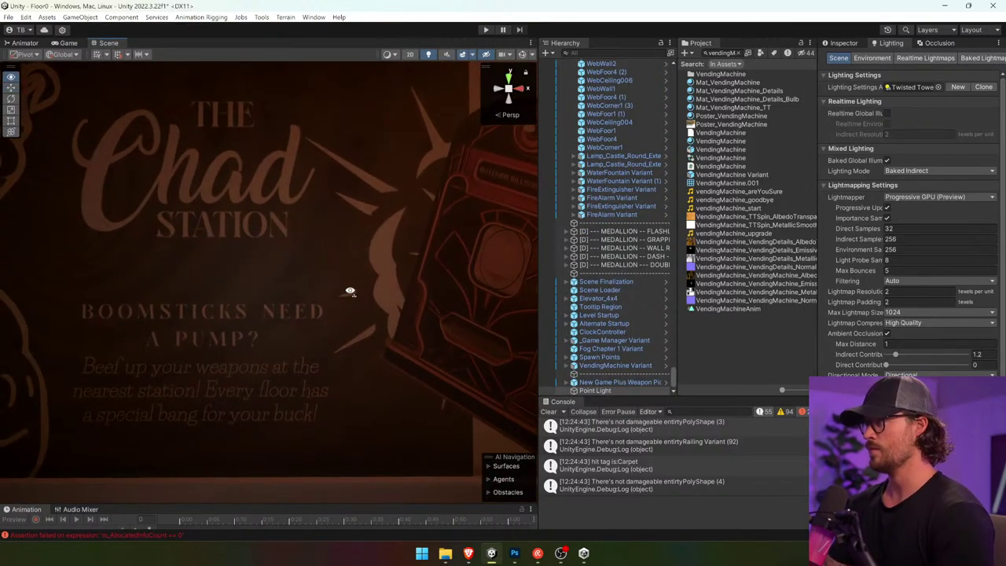
key("f")
left_click(848, 43)
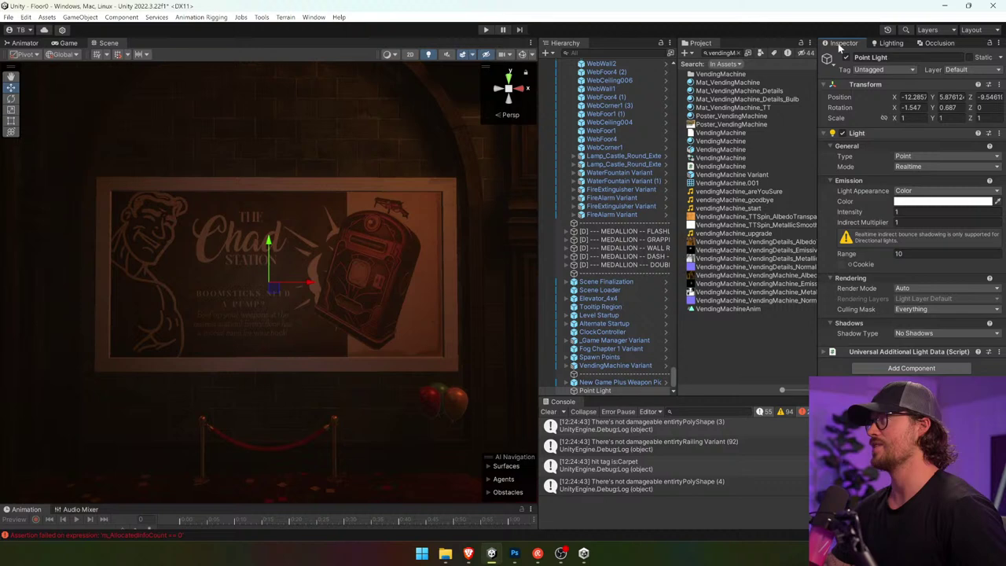
- Set the point light's intensity to 42.5 and move it away from the wall to about Z -10.407
left_click_drag(859, 211, 944, 208)
left_click_drag(224, 314, 313, 314)
left_click_drag(193, 310, 344, 261)
- Change the point light's colour to a warm light orange with red 255 and green 191
left_click(943, 201)
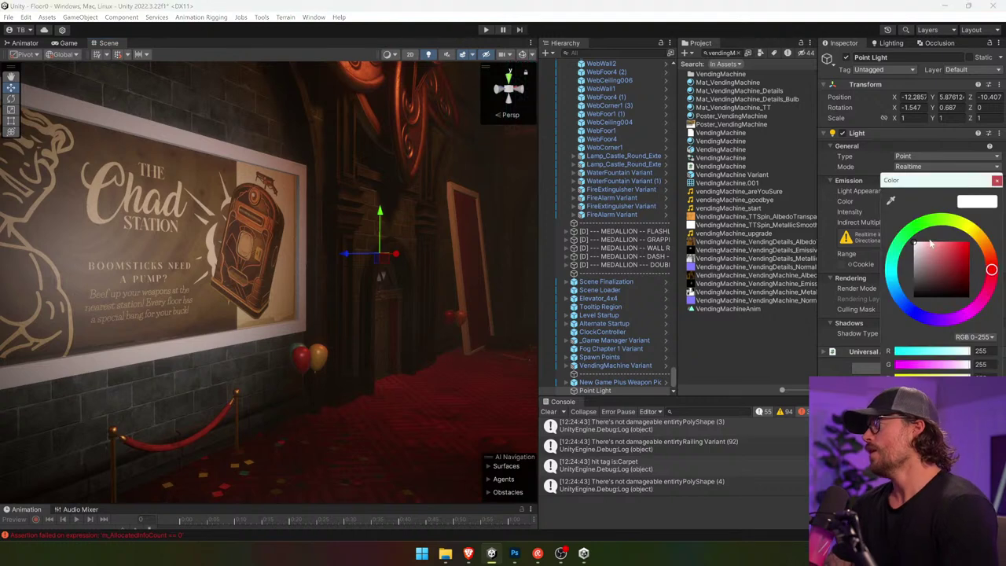
left_click(980, 238)
left_click_drag(981, 238, 985, 248)
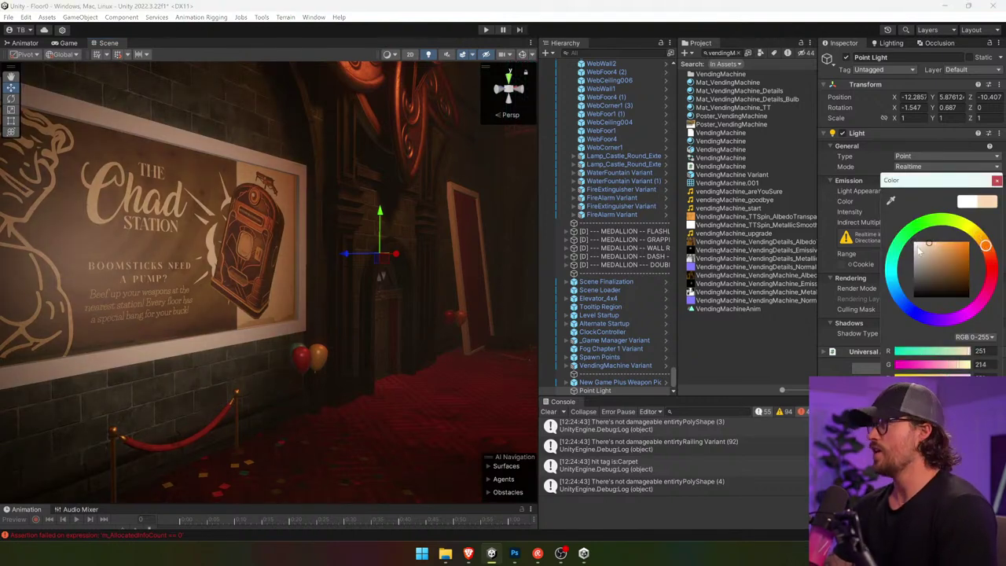
left_click(938, 245)
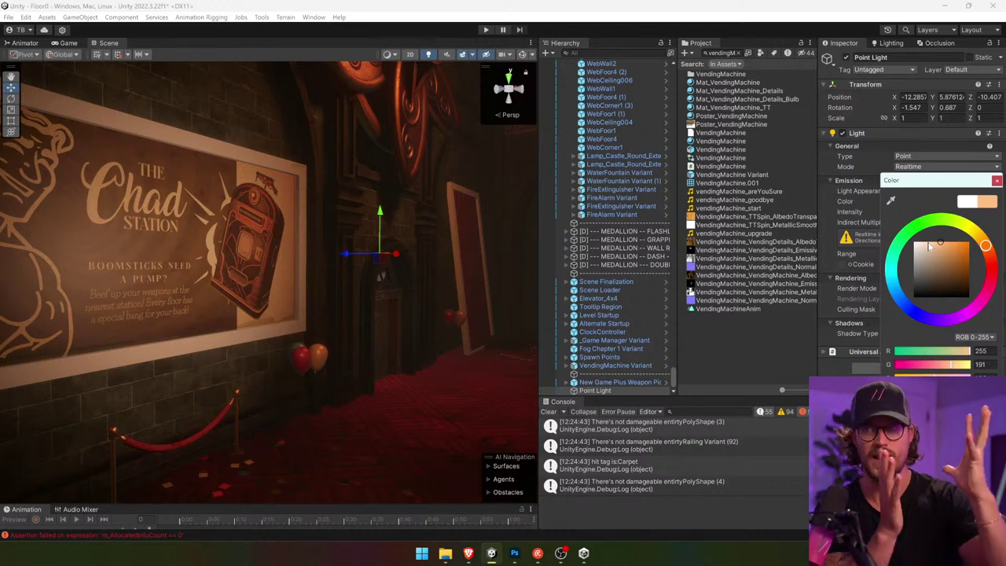
- Search the project for "frame" and try a dark frame material on the painting's white frame
left_click(717, 53)
type("frame")
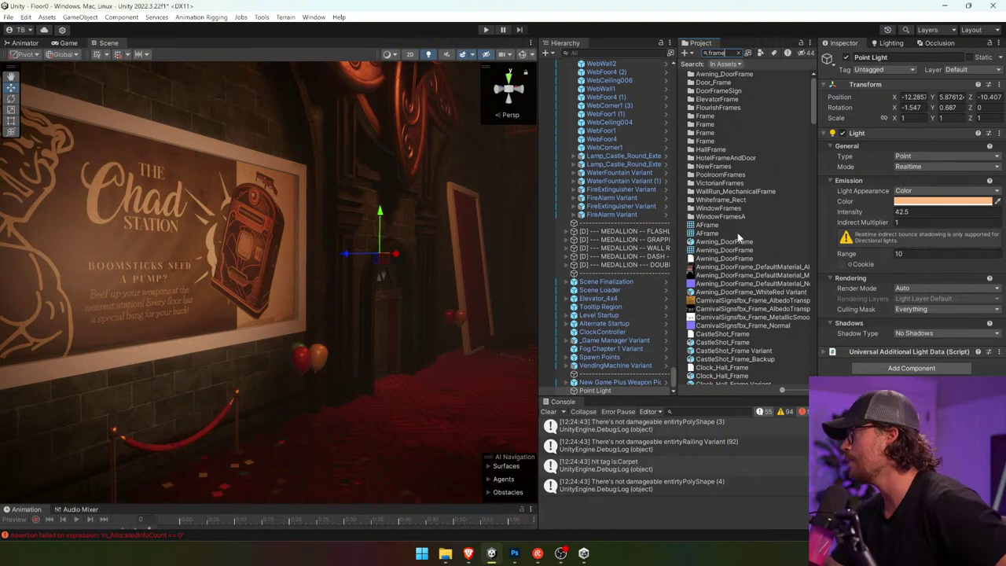
scroll(733, 230, "down", 10)
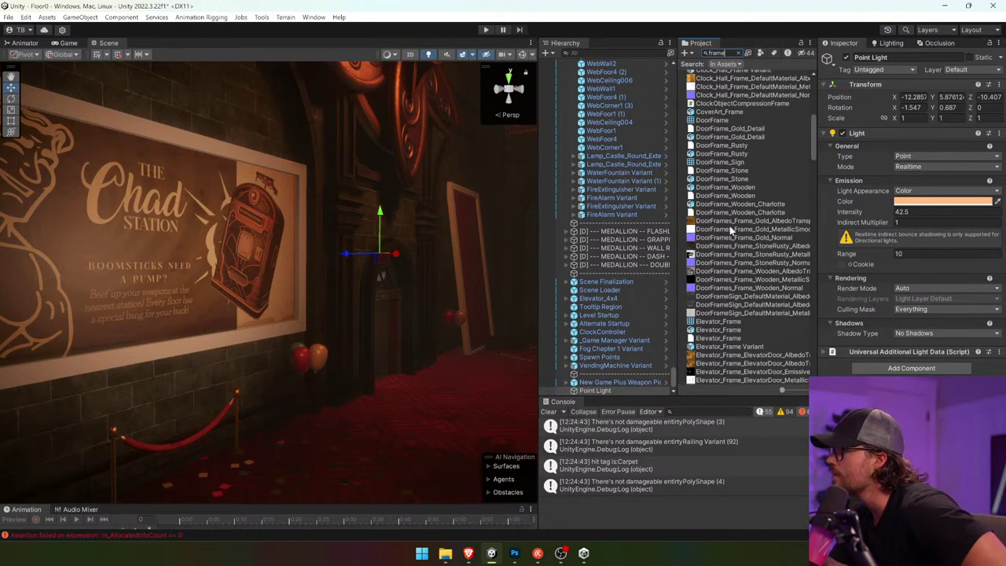
scroll(730, 226, "down", 6)
scroll(729, 225, "down", 5)
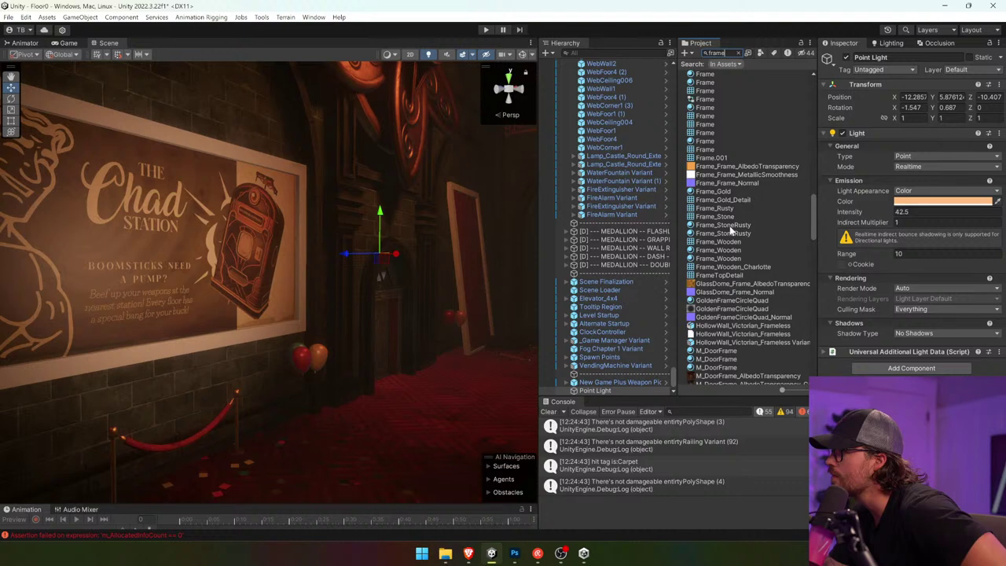
scroll(729, 225, "down", 6)
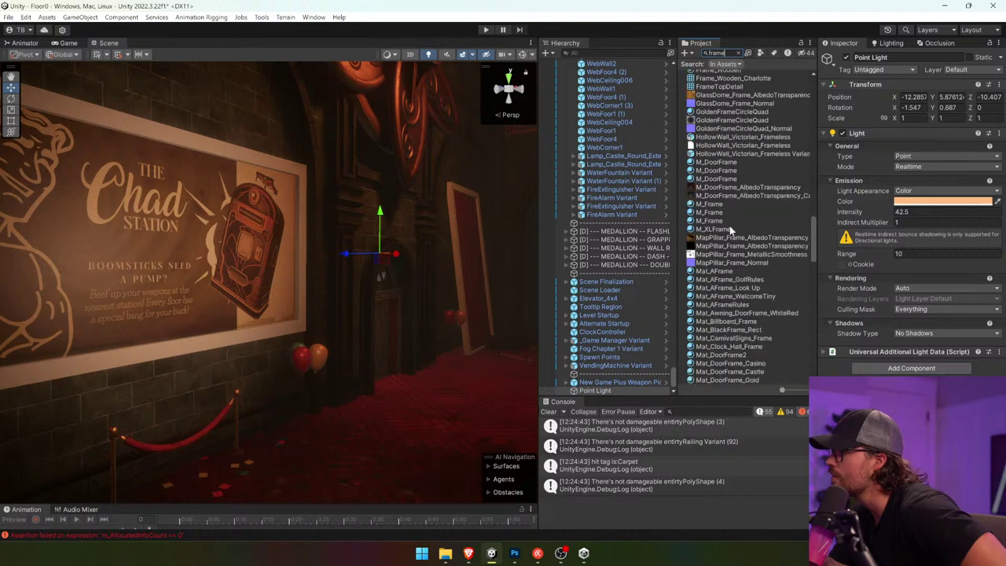
left_click_drag(554, 253, 296, 176)
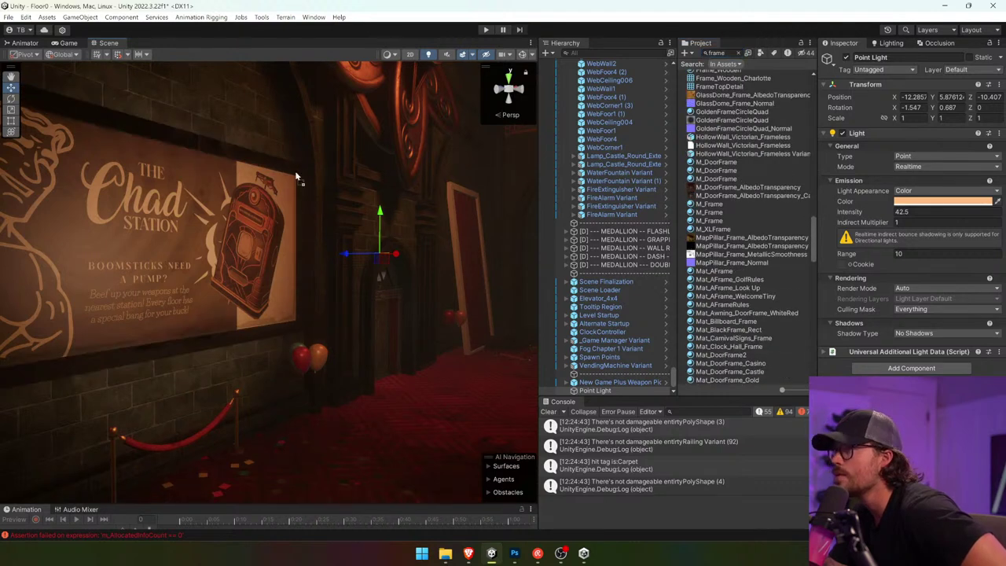
- Find the Mat_Posters_Frame material in the results and apply it to the painting's frame
scroll(742, 357, "down", 6)
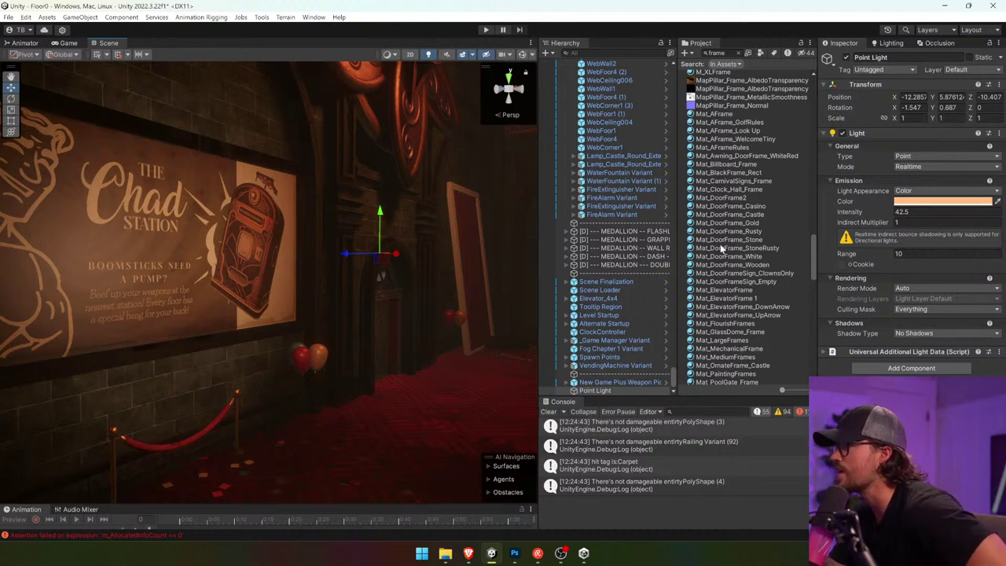
scroll(720, 244, "down", 8)
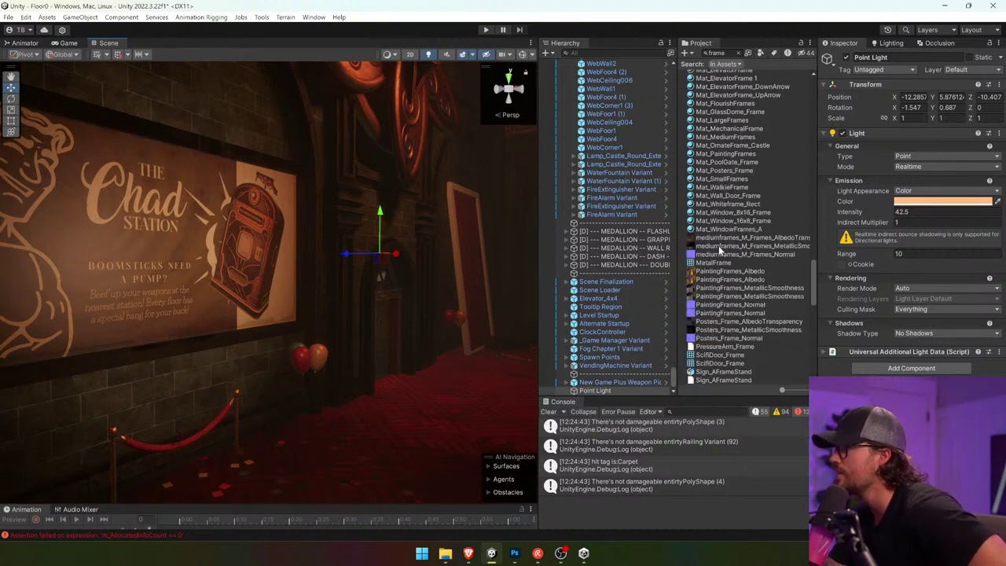
left_click_drag(724, 173, 155, 139)
left_click_drag(407, 213, 352, 213)
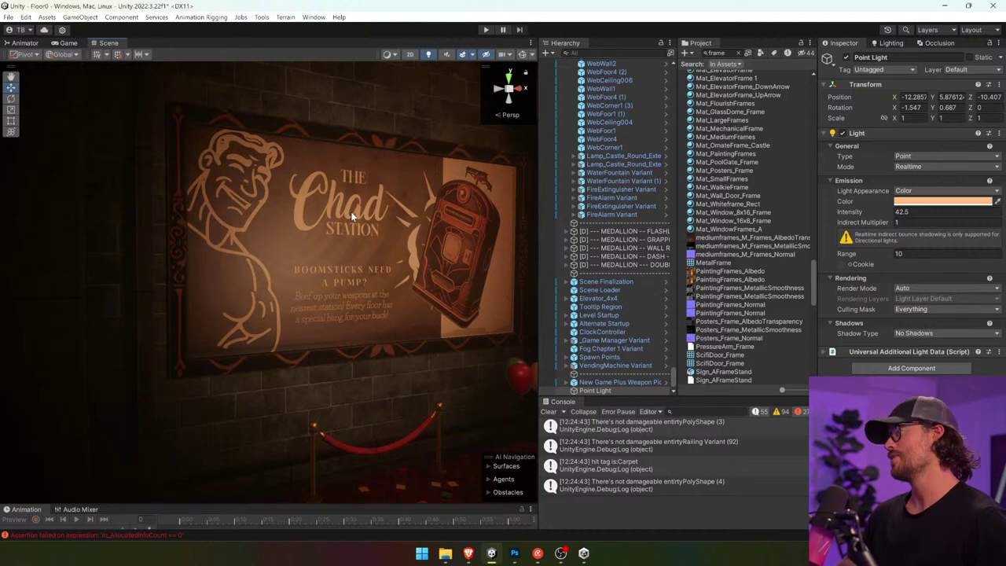
- Select Painting_Horizontal and set the Smoothness of its Poster_VendingMachine material to 0
left_click(351, 212)
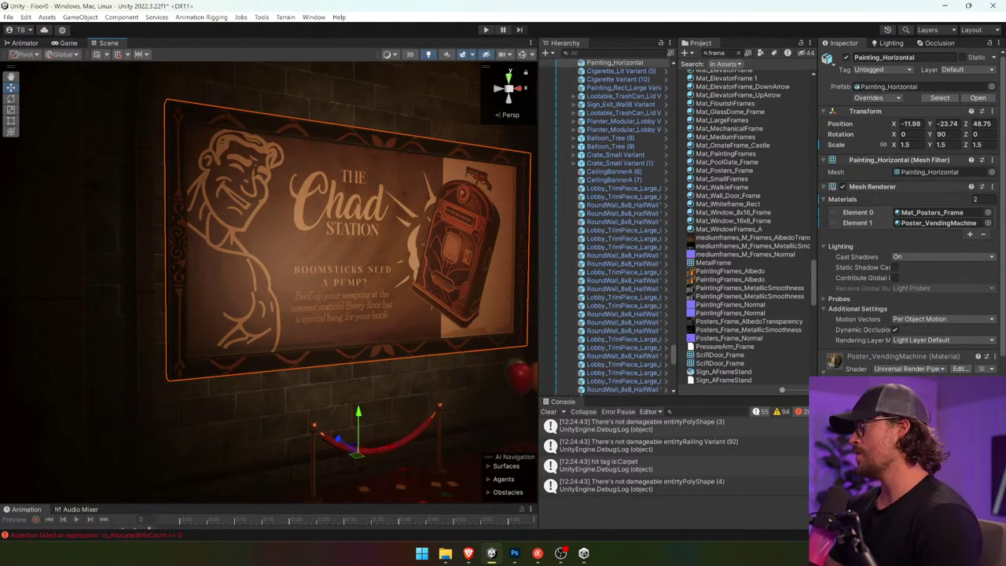
scroll(909, 220, "down", 5)
left_click_drag(942, 241, 867, 247)
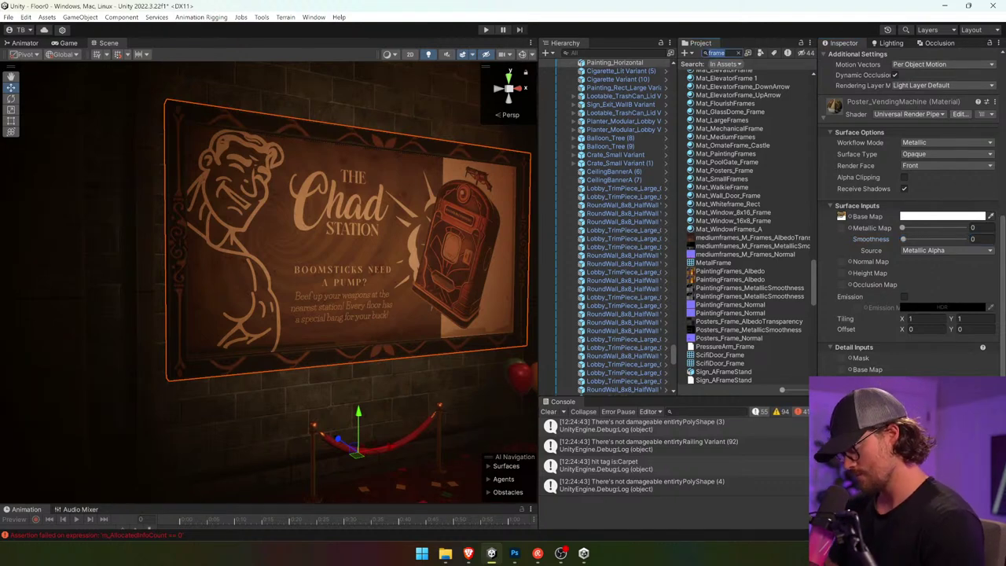
- Search the project for "plaster" and give the Poster_VendingMachine material a plaster normal map with a strength of 2
type("plaster")
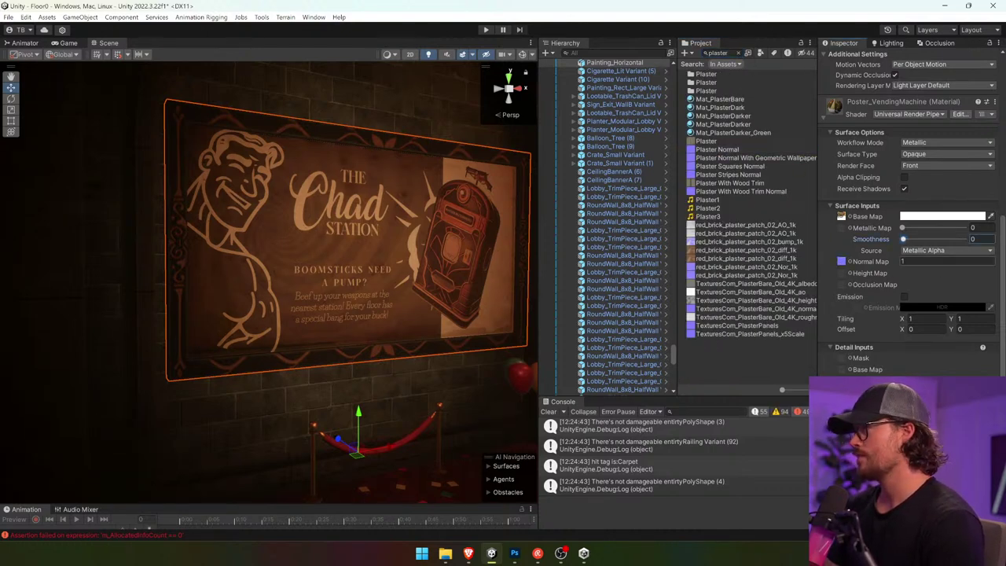
left_click_drag(271, 323, 168, 291)
key("w")
left_click_drag(210, 371, 351, 290)
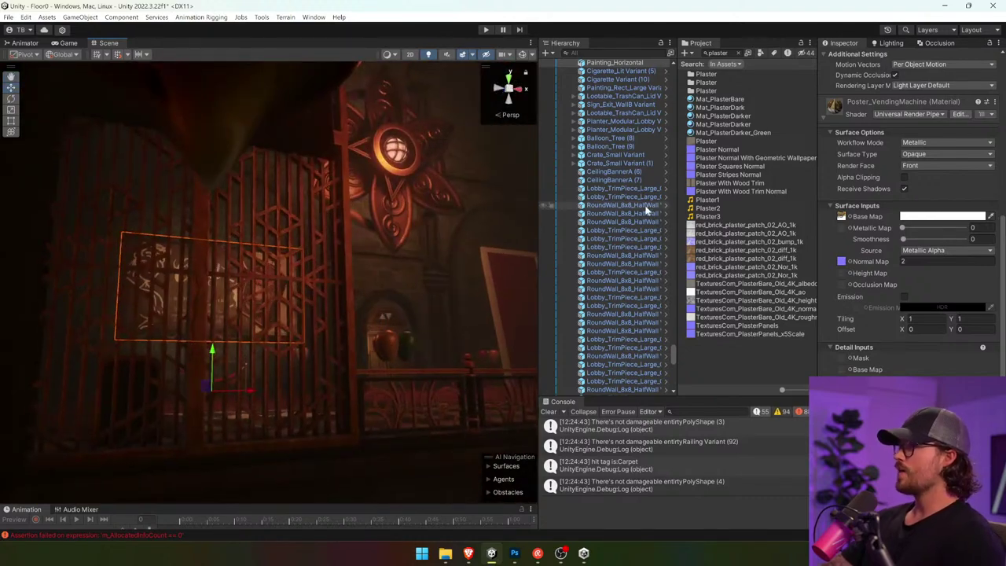
- Collapse the ProBuilder group at the start of the hierarchy and rename the lobby parent object to "[E] --- LOBBY ---"
scroll(609, 202, "up", 15)
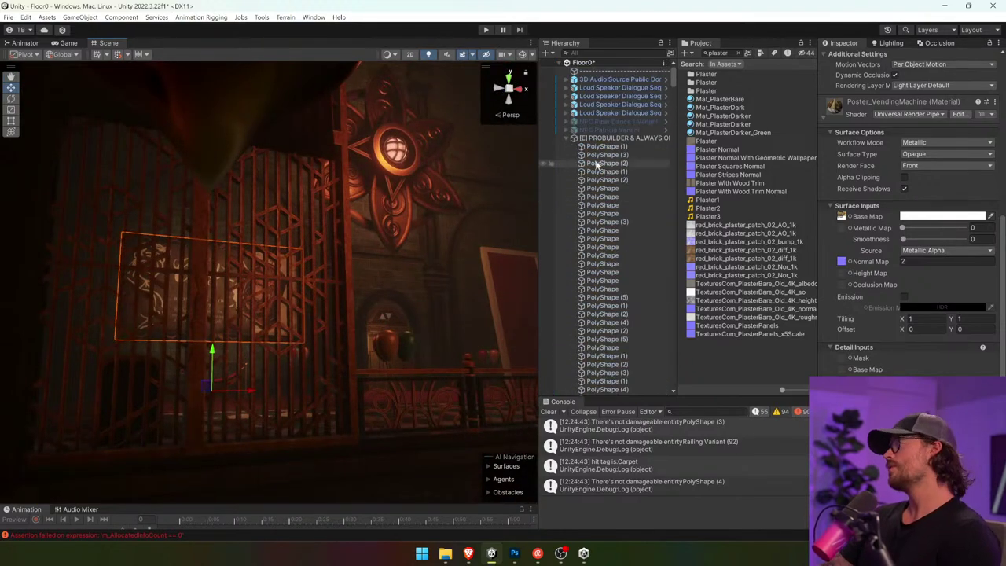
left_click(605, 139)
left_click(567, 138)
left_click(587, 163)
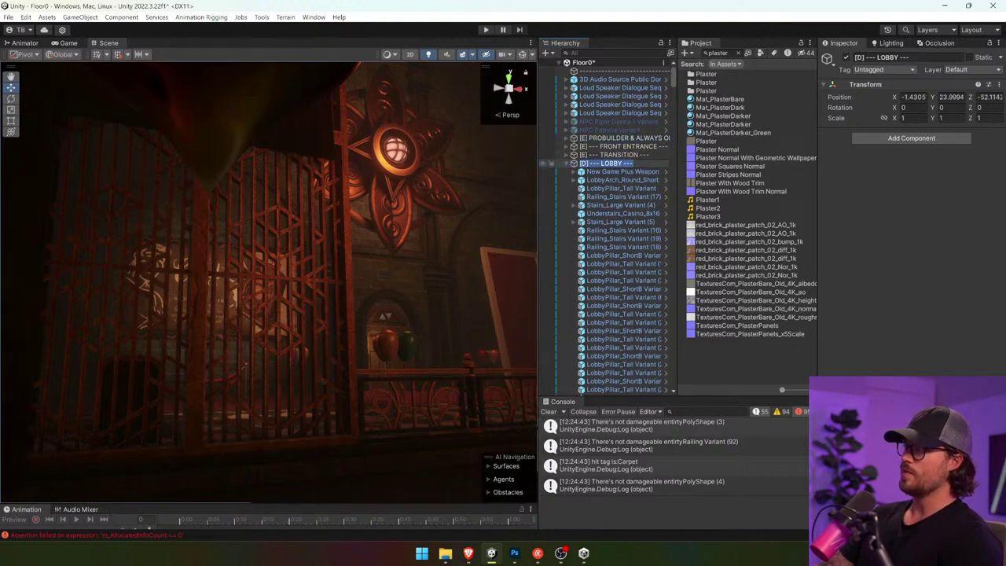
left_click(591, 163)
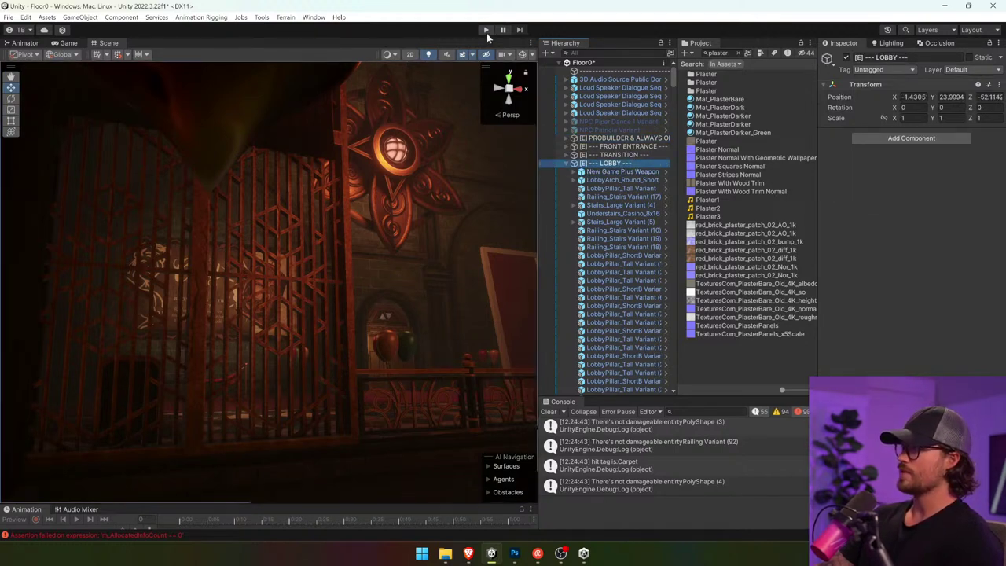
- Run the Floor0 scene in play mode, show the Game view and toggle its audio mute
left_click(486, 30)
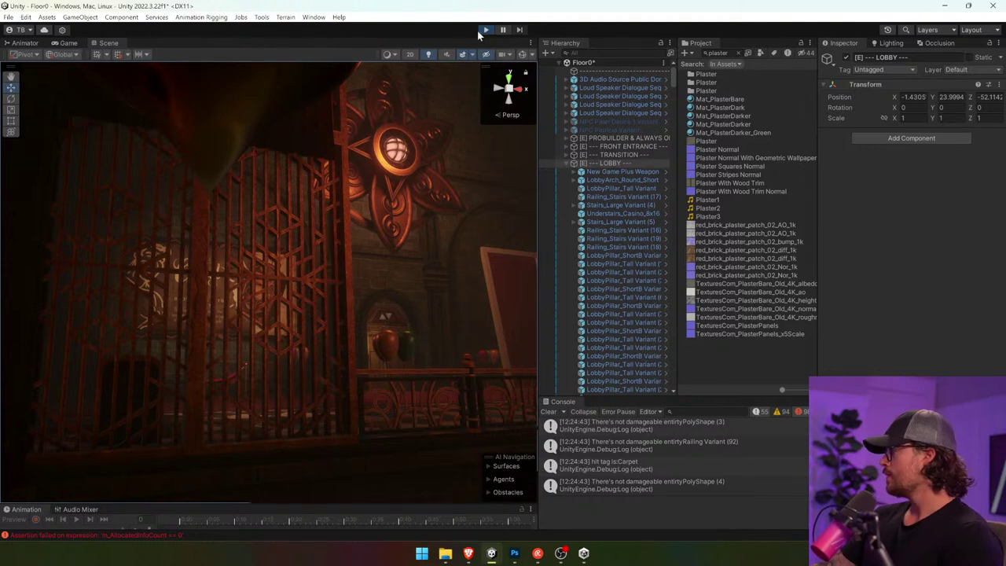
left_click(67, 43)
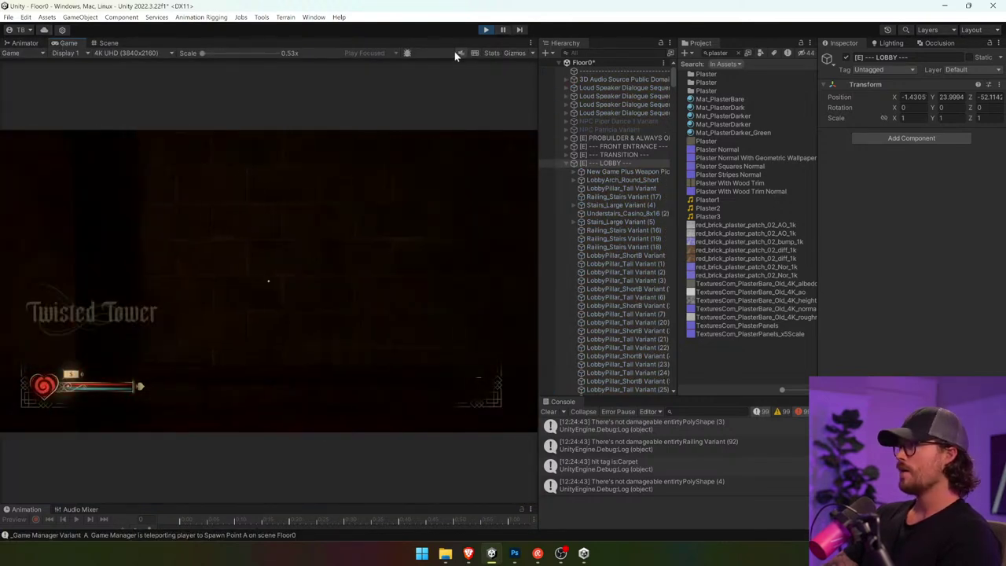
left_click(461, 52)
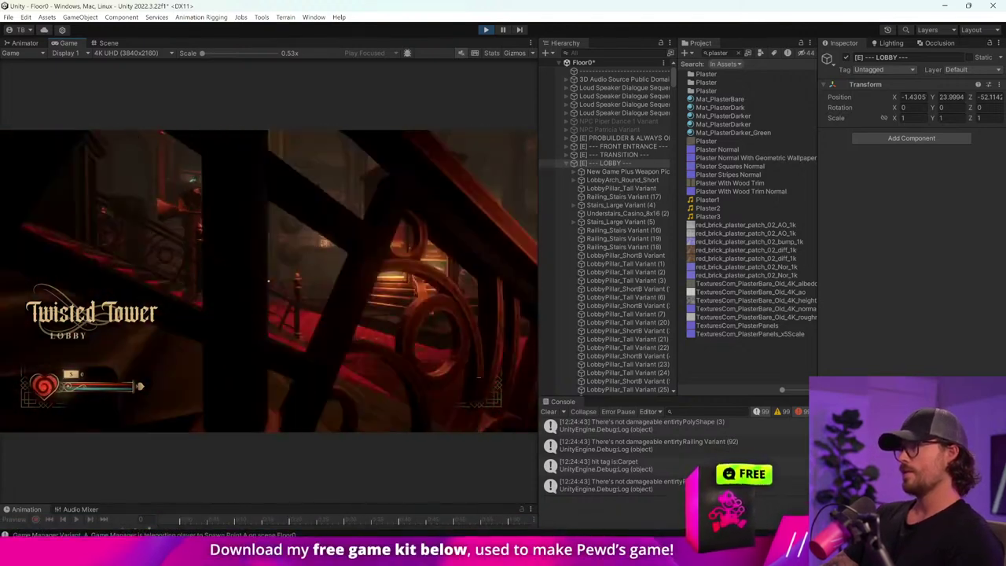
- Open the in-game code entry and submit the cheat code "maxOut"
key("grave")
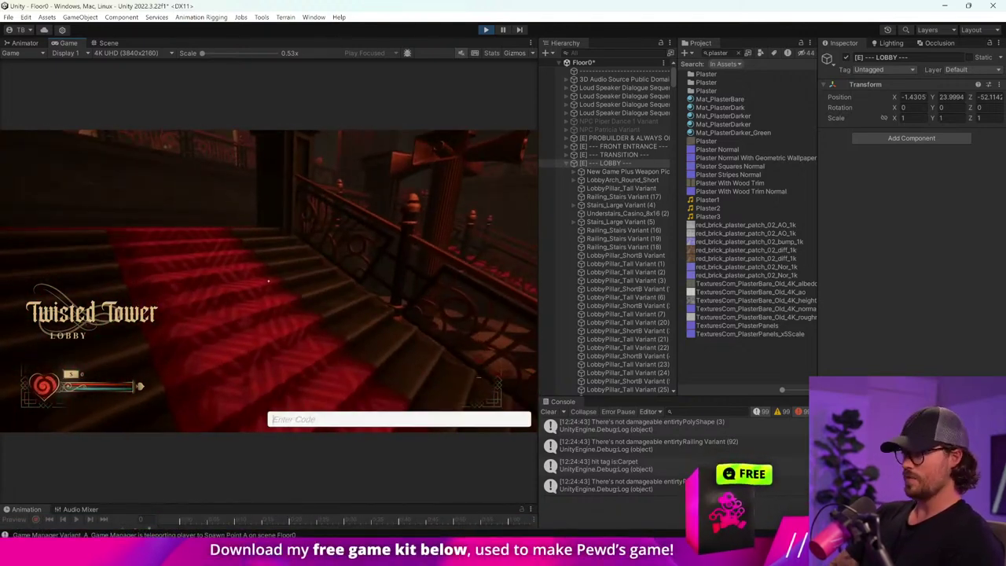
type("maxOut")
key("Return")
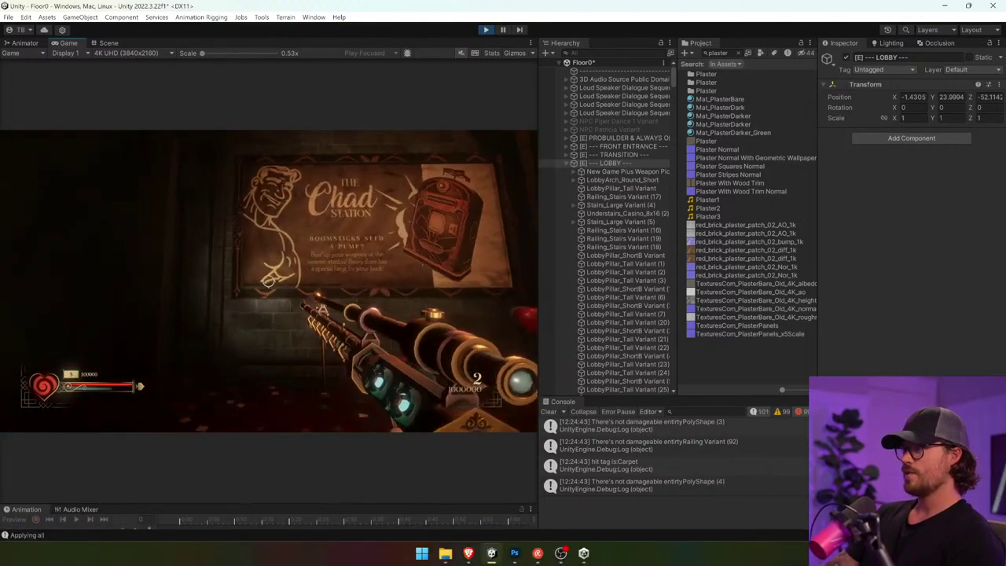
- Walk up to the Chad Station poster in the lobby and examine its text and surface up close
key("w")
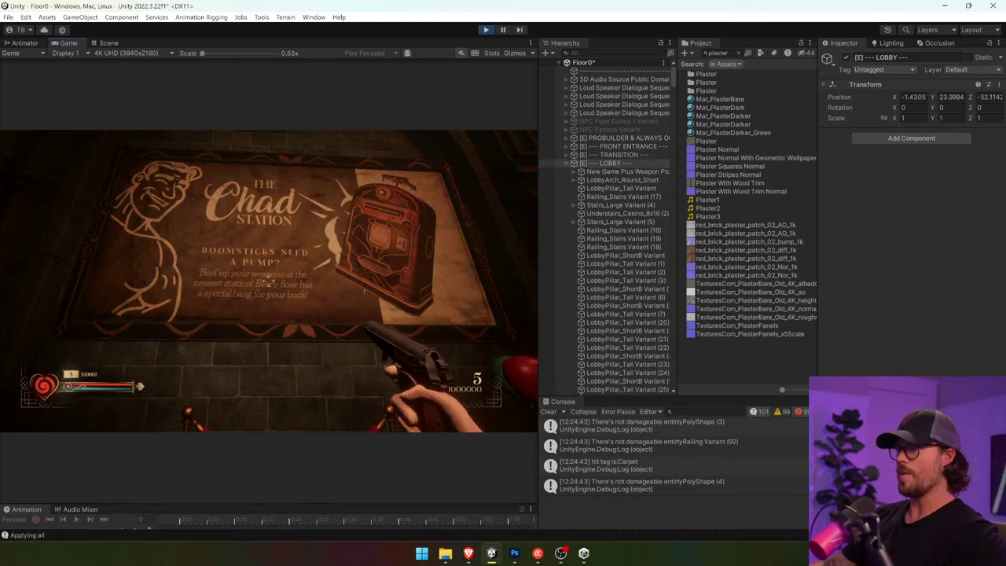
key("w")
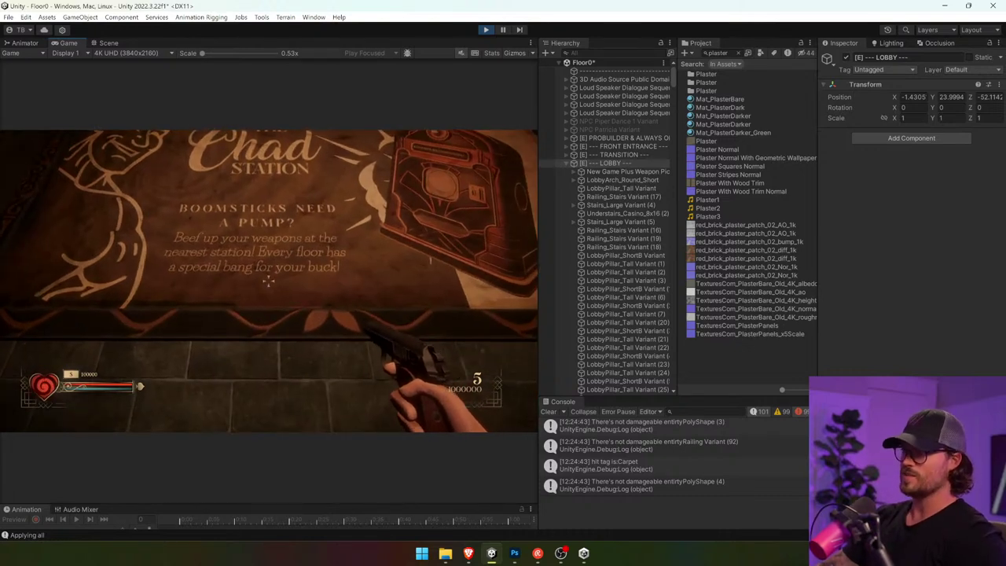
key("s")
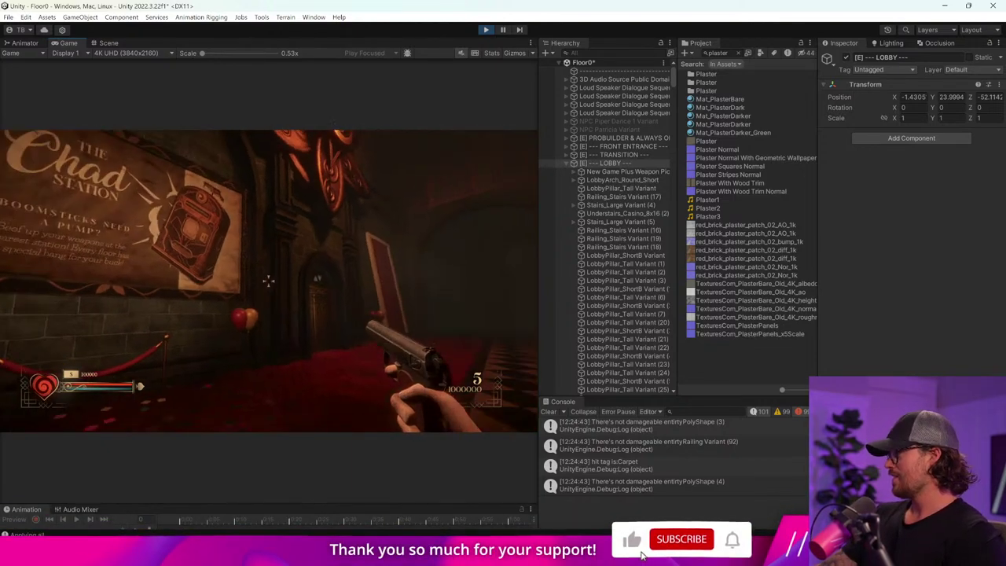
- Fire weapons at the poster from several spots to check how it looks during gameplay
key("w")
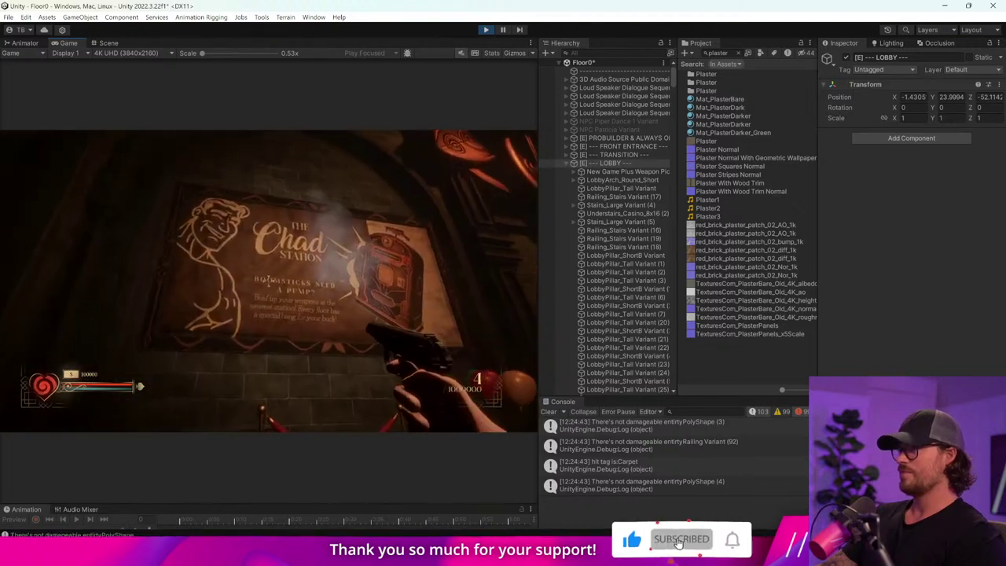
left_click(269, 282)
left_click(269, 282)
key("s")
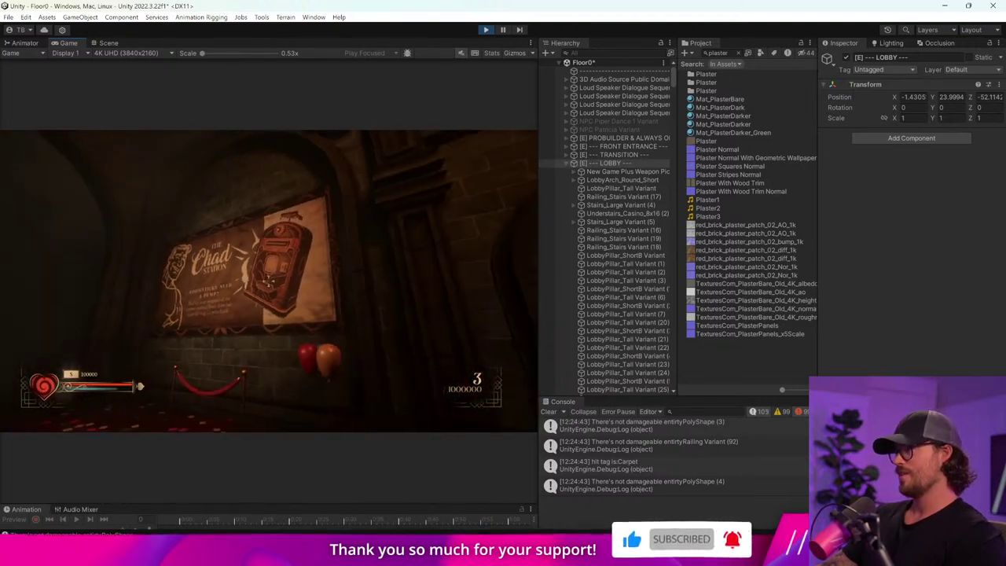
key("1")
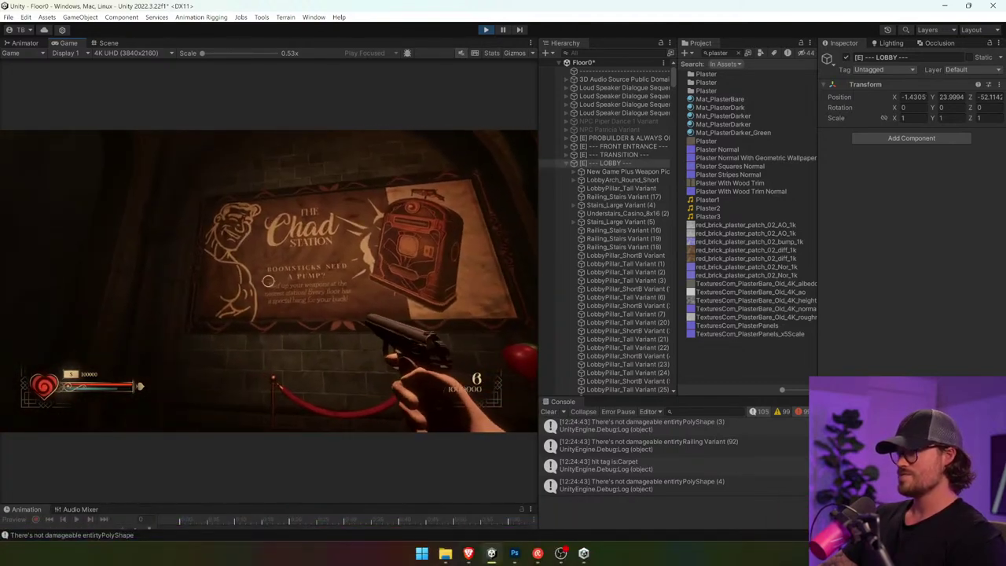
key("d")
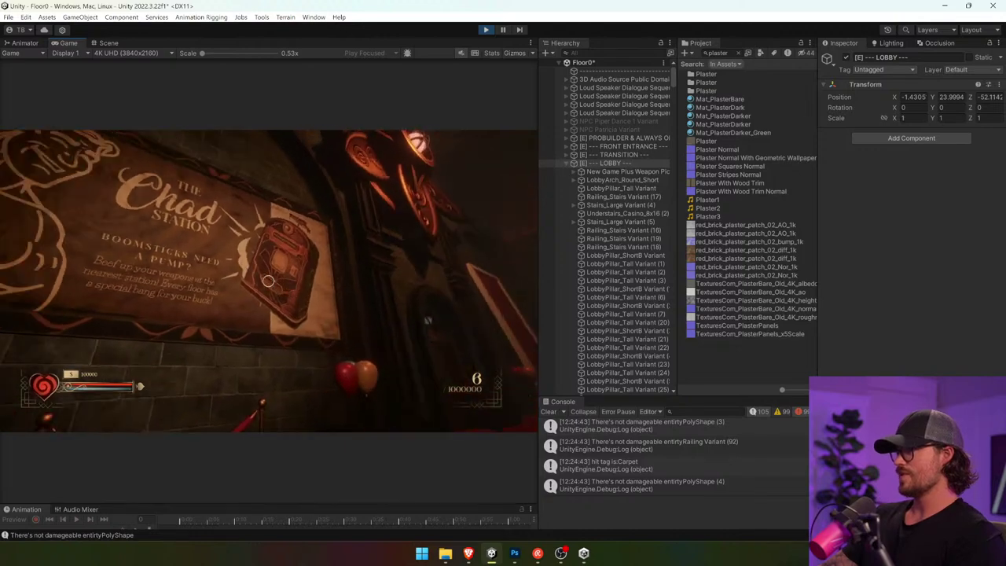
left_click(268, 281)
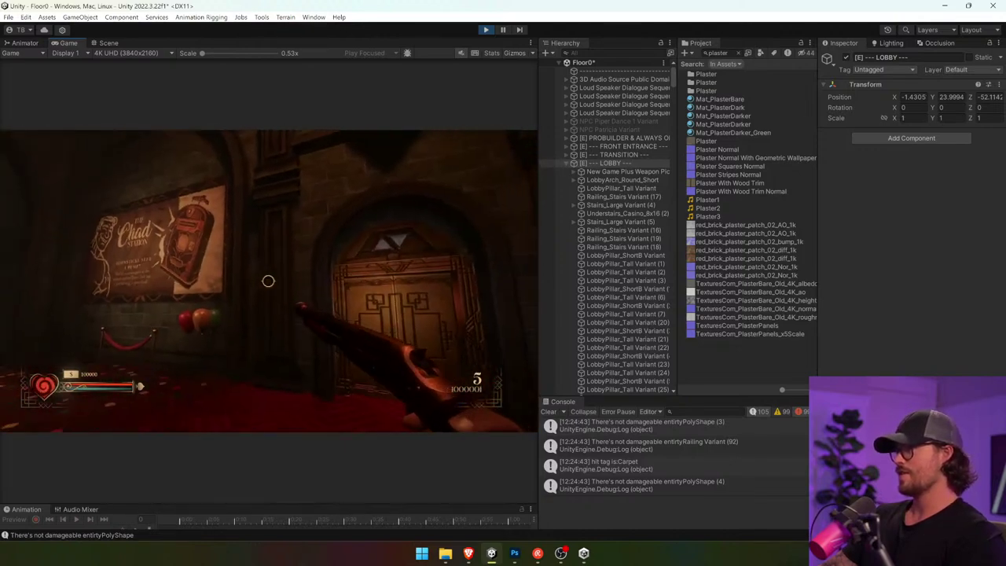
- Examine the poster from across the lobby and on approach along the hall, and stop the playtest
key("w")
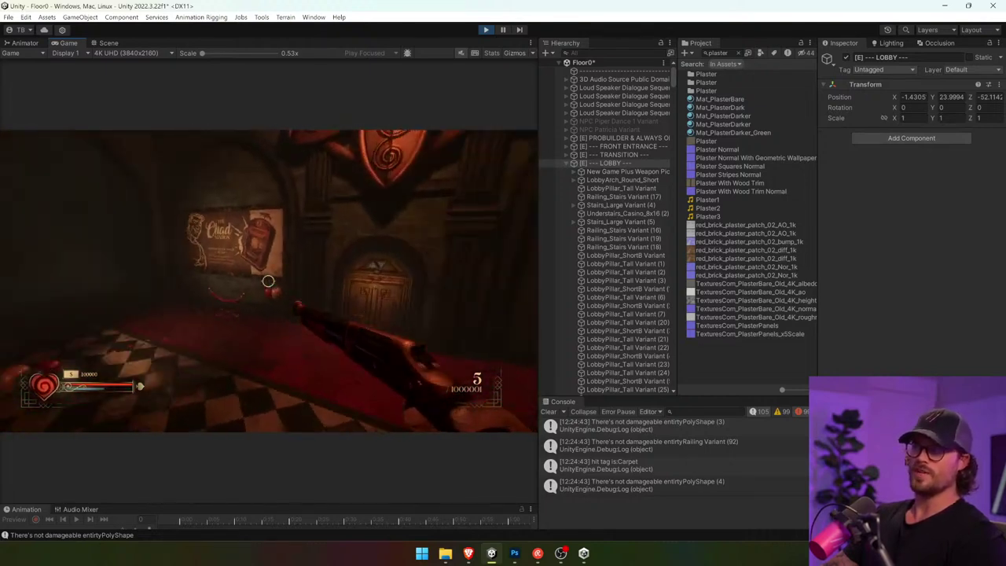
key("r")
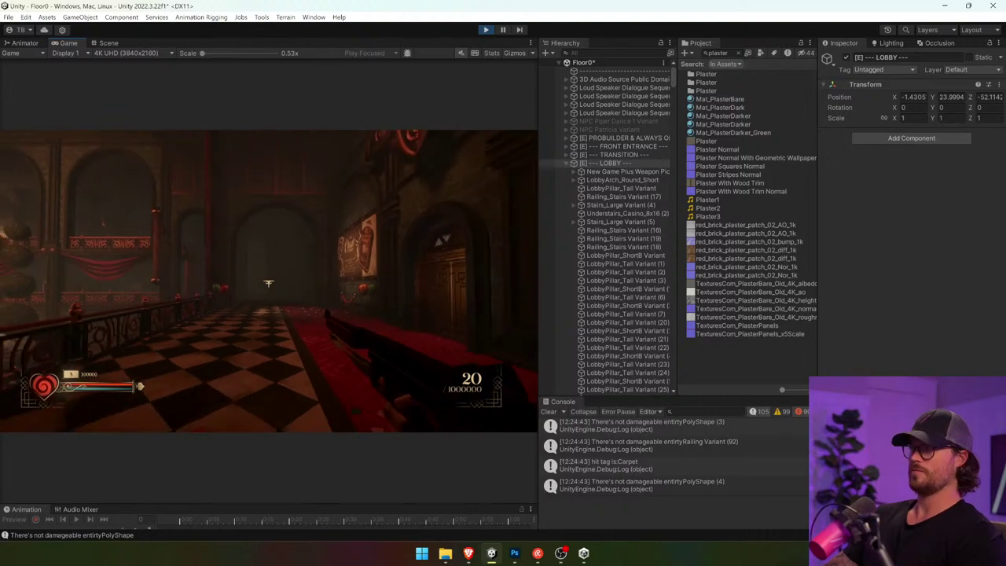
key("w")
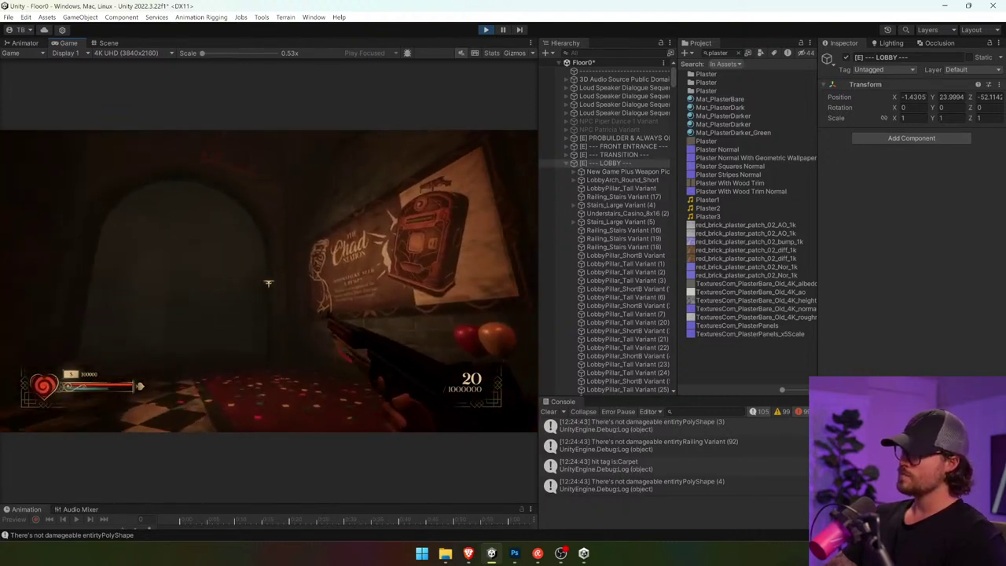
key("w")
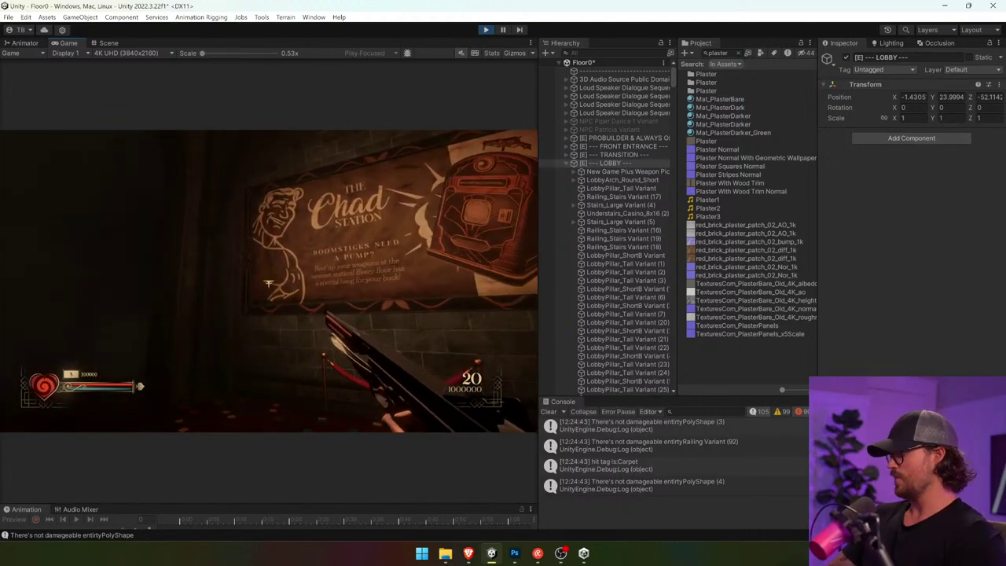
key("ctrl+p")
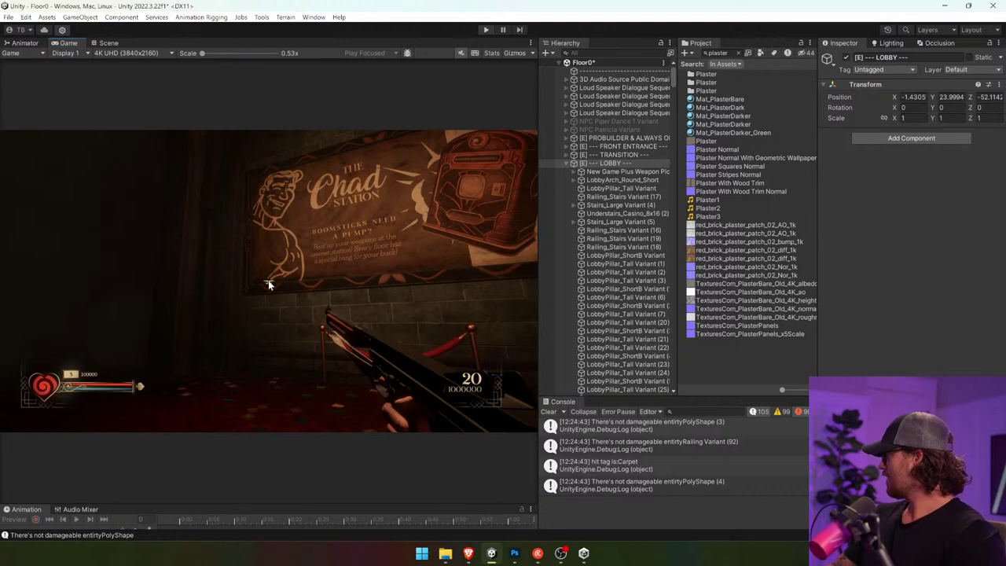